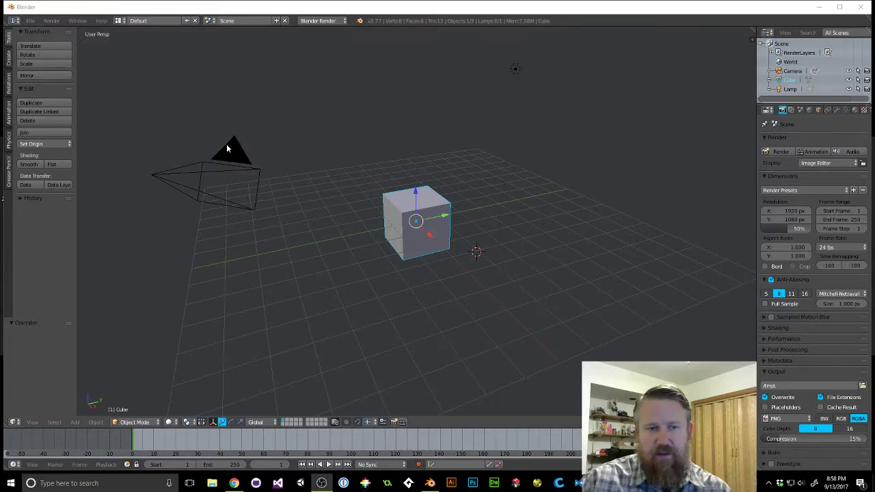
pyautogui.moveTo(173, 120)
pyautogui.mouseDown(button='middle')
pyautogui.moveTo(205, 136)
pyautogui.moveTo(309, 137)
pyautogui.moveTo(203, 114)
pyautogui.moveTo(172, 117)
pyautogui.mouseUp(button='middle')
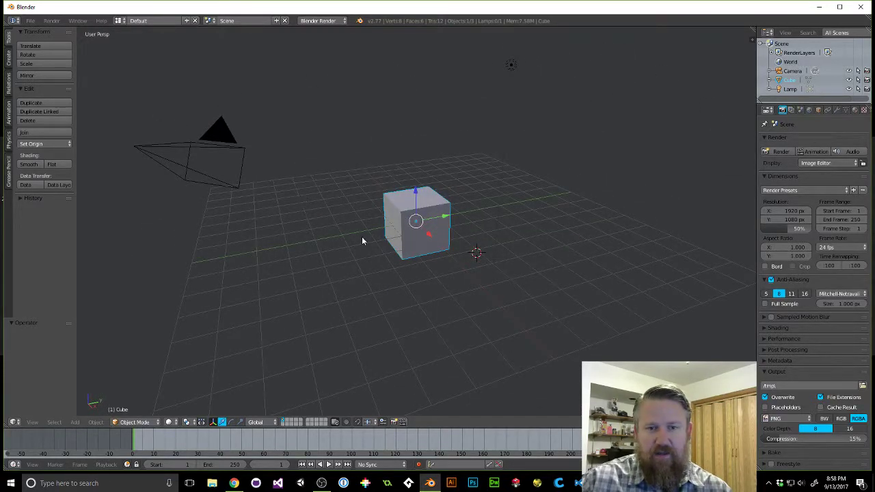
pyautogui.moveTo(363, 242); pyautogui.dragTo(352, 267, button='middle')
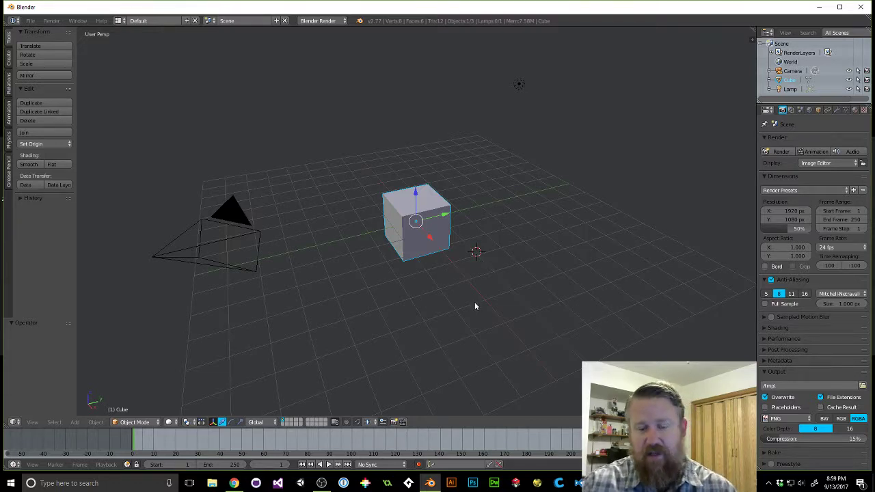
pyautogui.moveTo(475, 305); pyautogui.dragTo(475, 296, button='middle')
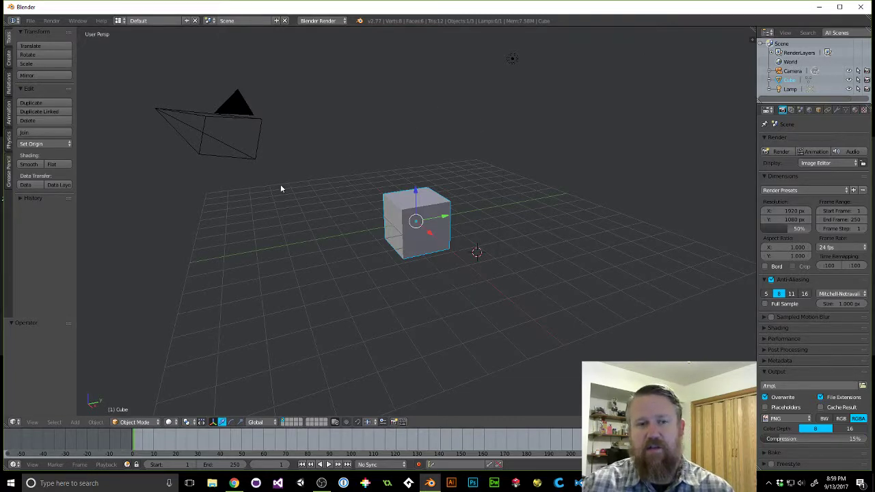
pyautogui.moveTo(294, 225)
pyautogui.mouseDown(button='middle')
pyautogui.moveTo(334, 231)
pyautogui.moveTo(298, 234)
pyautogui.mouseUp(button='middle')
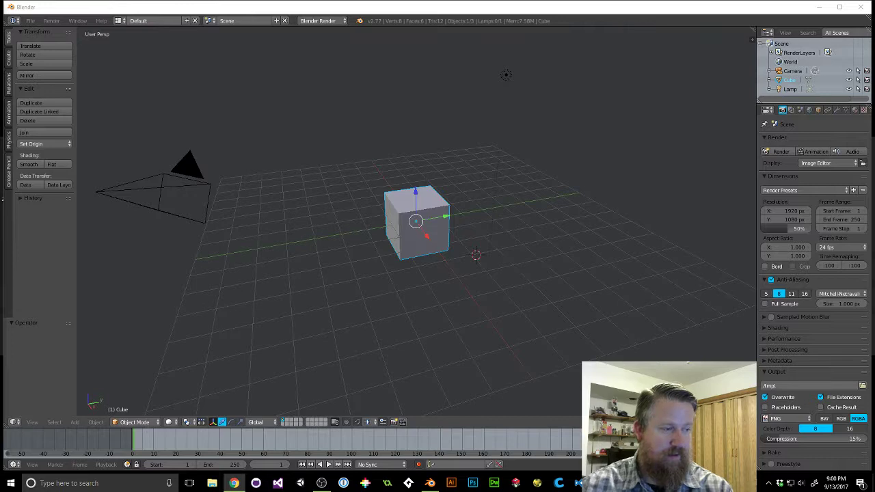
pyautogui.scroll(4, 324, 229)
pyautogui.scroll(-3, 324, 228)
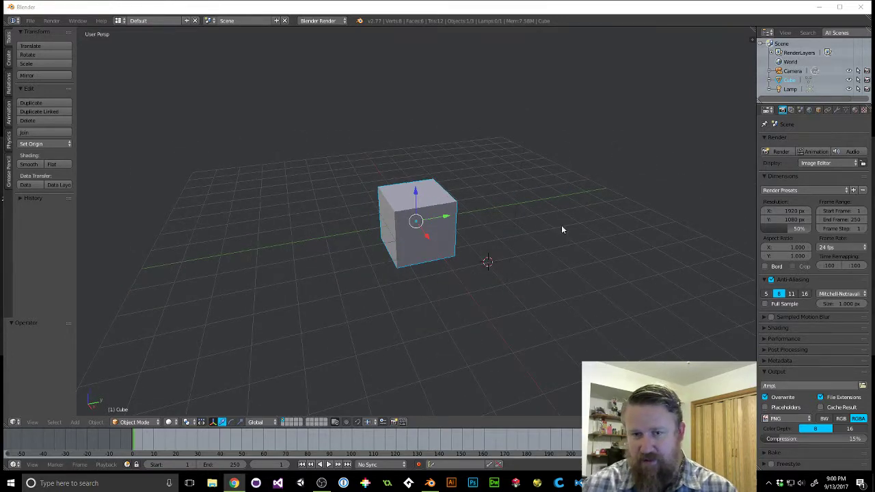
pyautogui.click(580, 223)
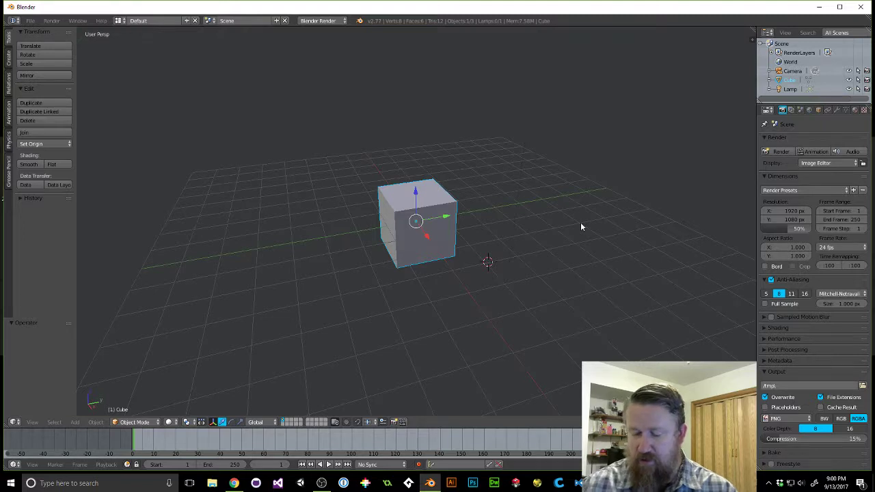
# Switch to the right orthographic view and start opening an image file as a viewport background image.
pyautogui.press('KP_3')
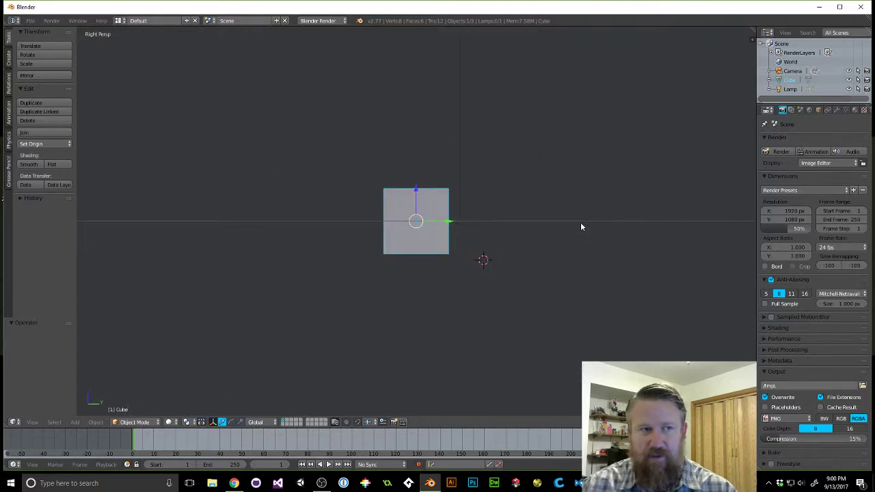
pyautogui.press('KP_5')
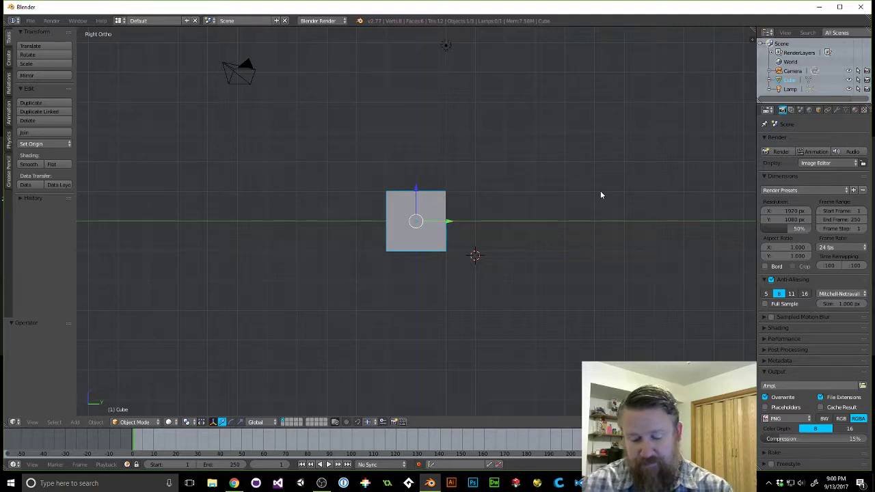
pyautogui.press('n')
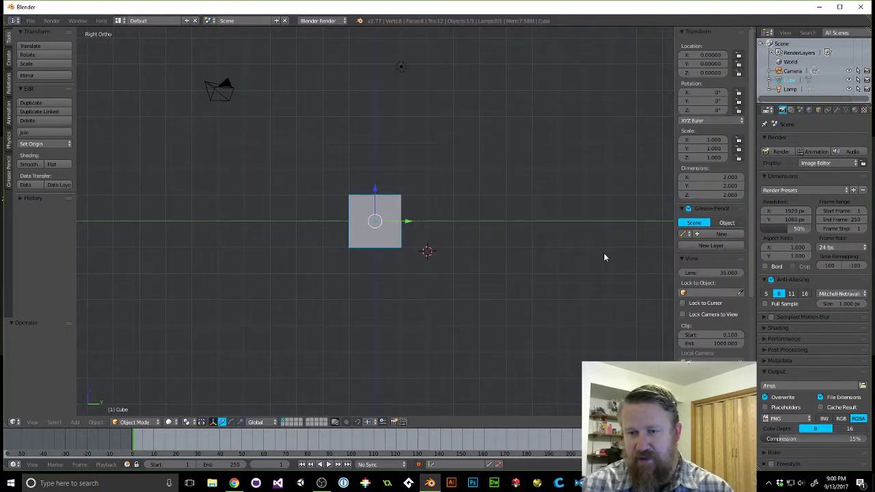
pyautogui.scroll(-5, 685, 190)
pyautogui.scroll(-5, 669, 75)
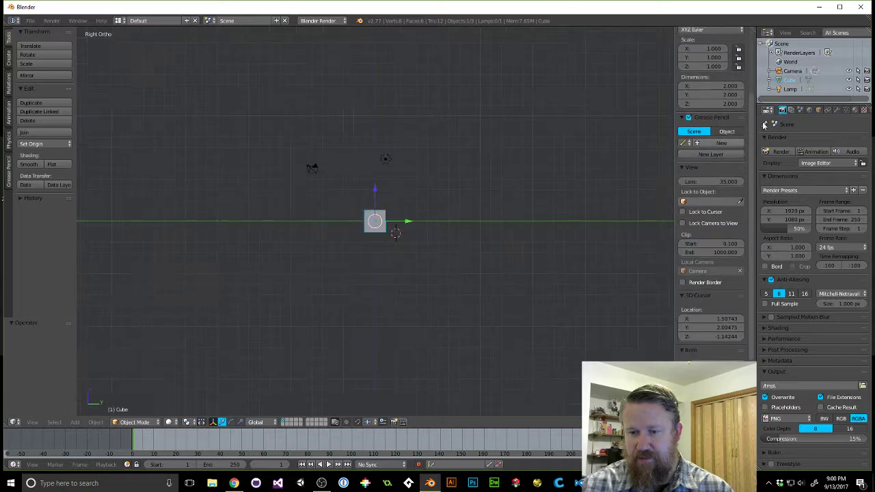
pyautogui.scroll(-3, 711, 267)
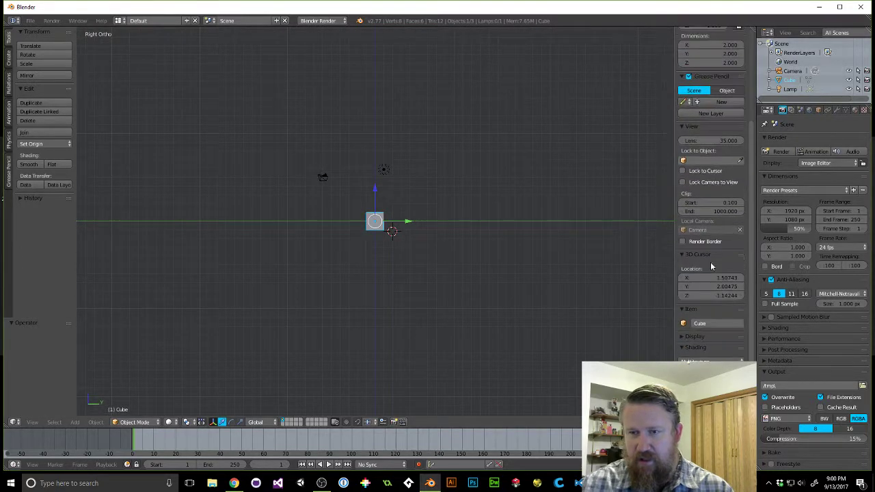
pyautogui.scroll(5, 711, 266)
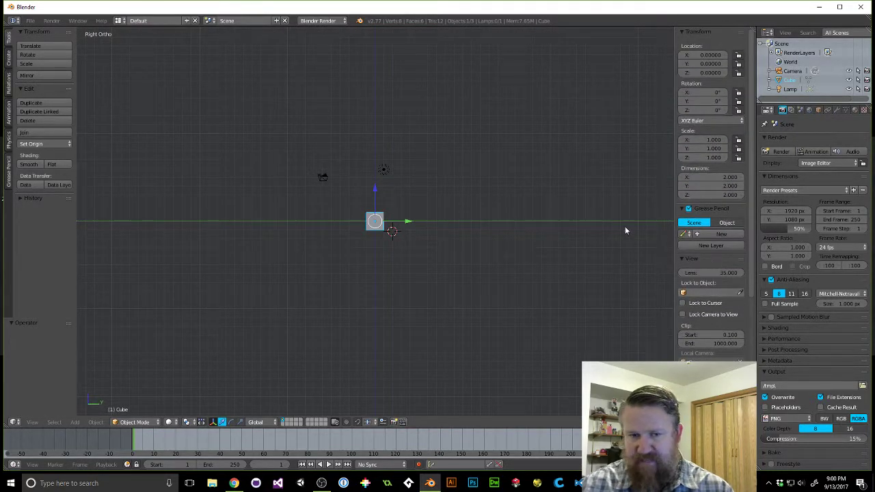
pyautogui.scroll(-5, 706, 279)
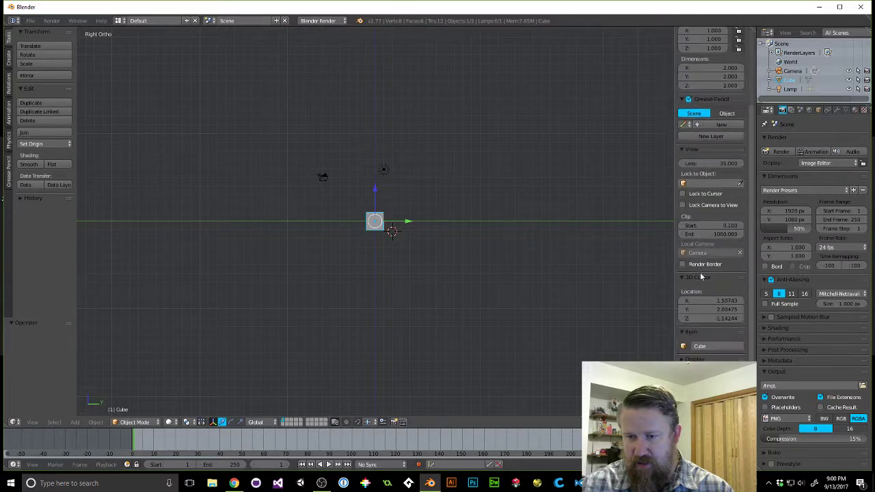
pyautogui.scroll(-1, 705, 279)
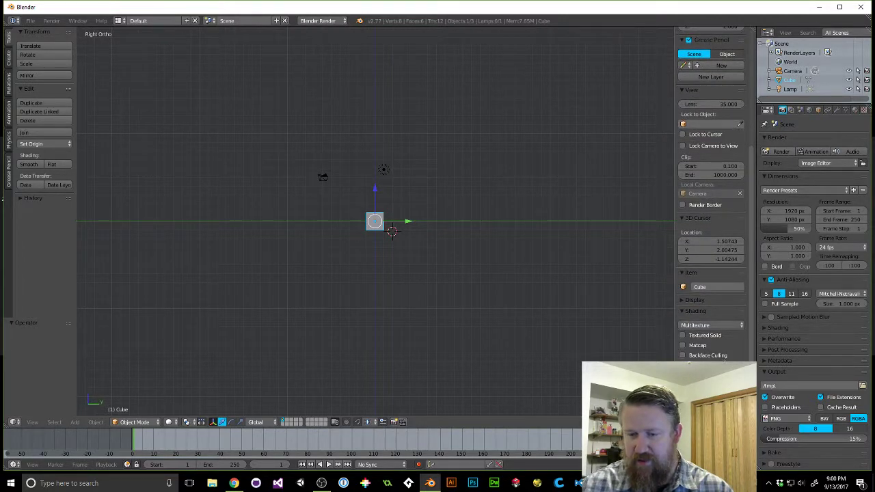
pyautogui.scroll(-1, 711, 274)
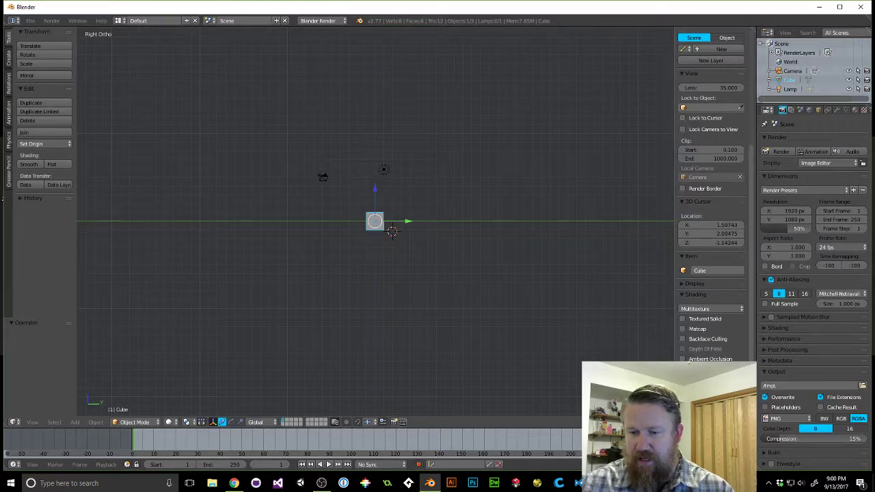
pyautogui.scroll(-3, 711, 308)
pyautogui.click(710, 341)
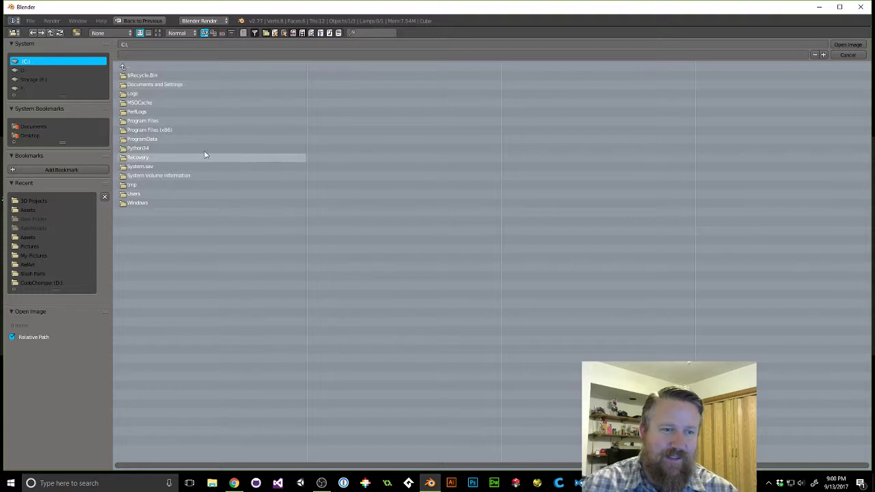
# Load Cow.png from E:\3D Projects\LowPoly as the background reference image.
pyautogui.click(19, 71)
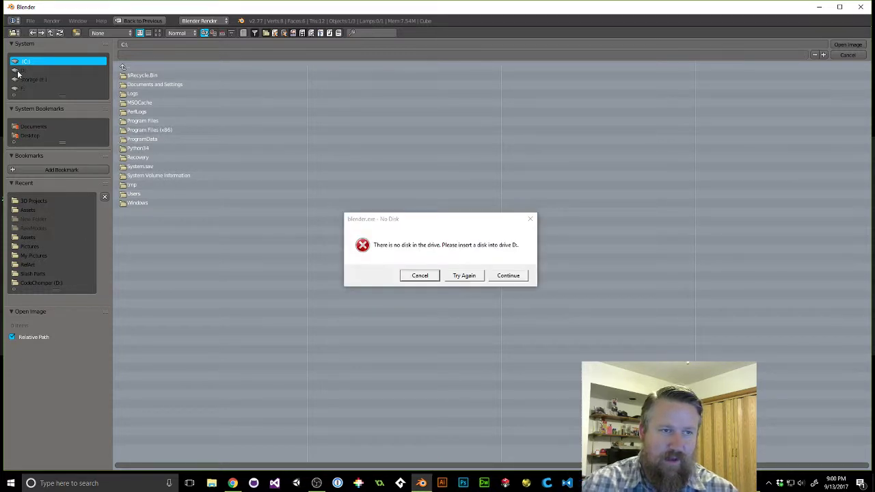
pyautogui.click(493, 272)
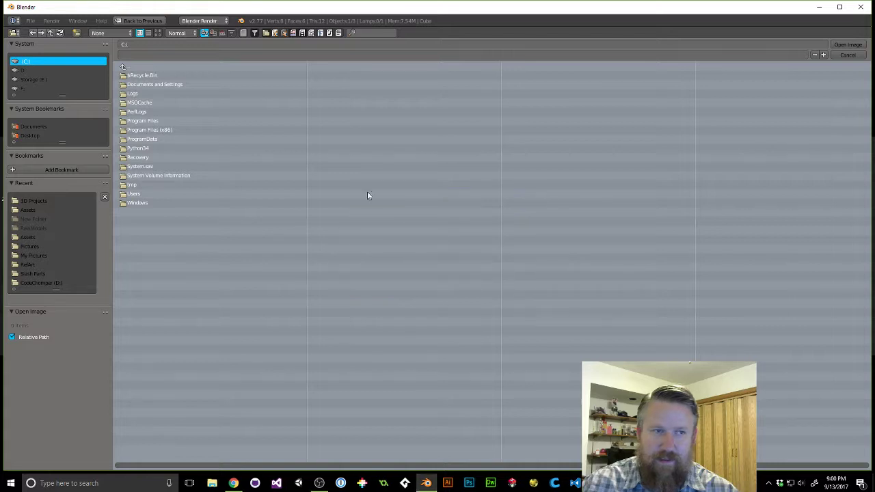
pyautogui.click(33, 77)
pyautogui.doubleClick(160, 89)
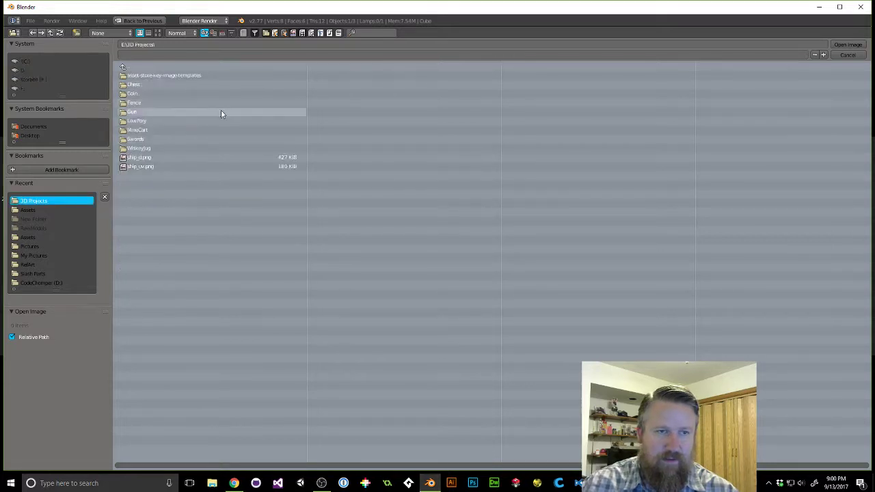
pyautogui.doubleClick(156, 121)
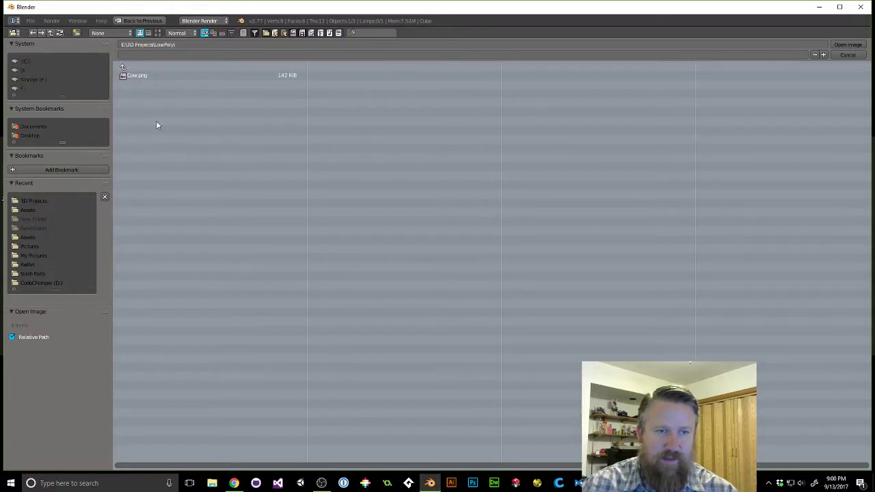
pyautogui.click(138, 77)
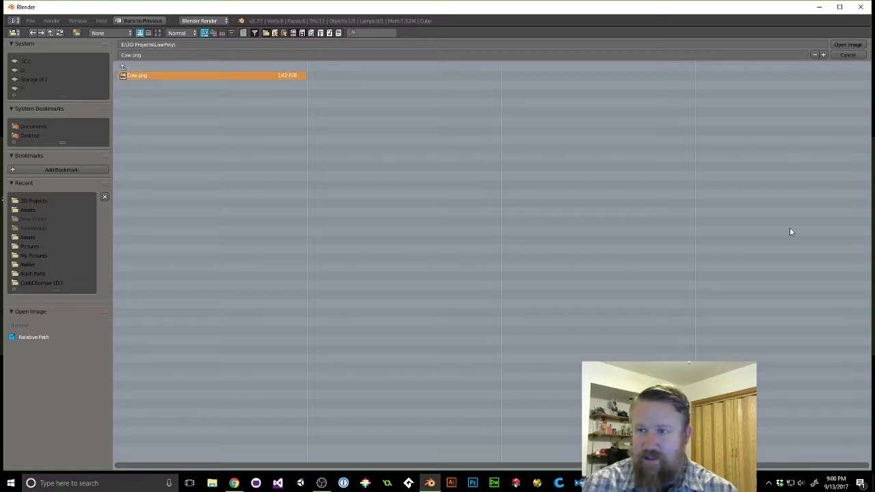
pyautogui.click(848, 45)
# Display the cube in wireframe and inspect the cow reference drawing behind it.
pyautogui.scroll(10, 355, 217)
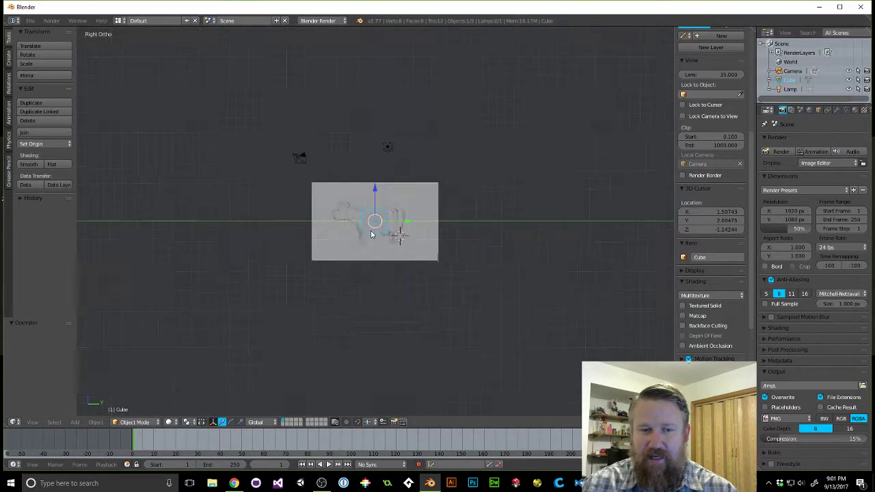
pyautogui.scroll(1, 367, 218)
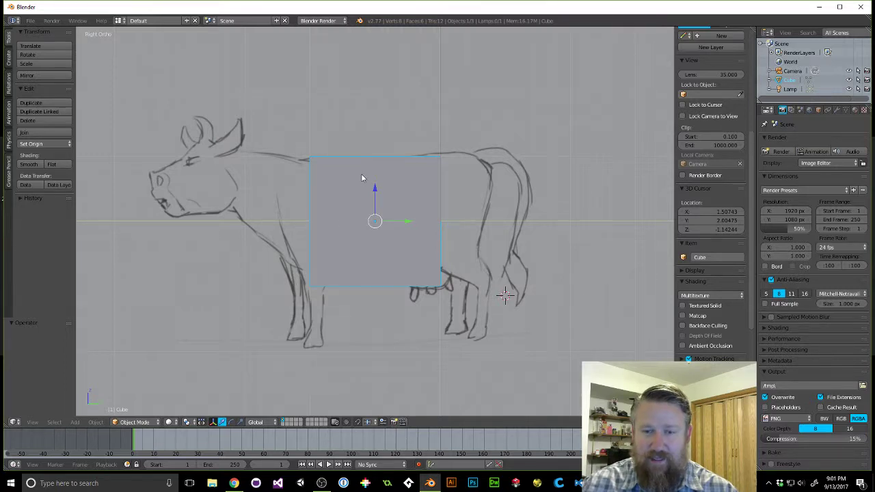
pyautogui.press('z')
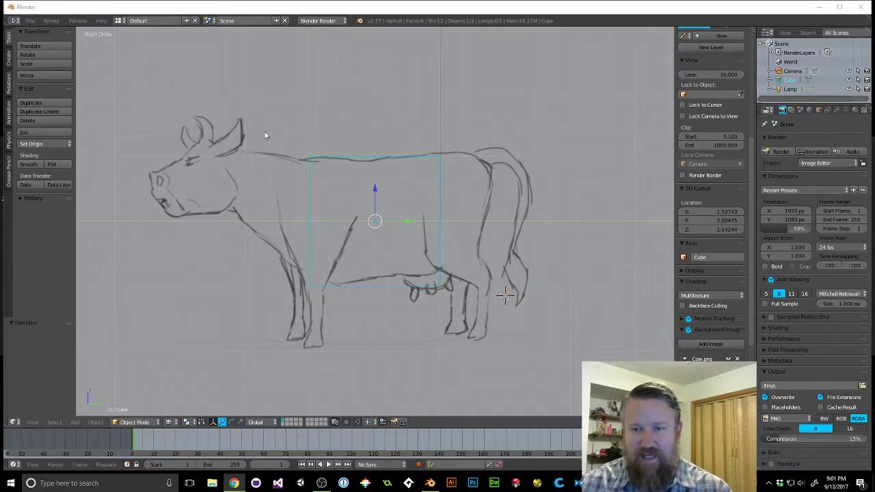
# Return the cube to solid shading in an angled perspective view and hide the viewport's object and view properties.
pyautogui.moveTo(270, 146); pyautogui.dragTo(307, 158, button='middle')
pyautogui.press('z')
pyautogui.press('KP_5')
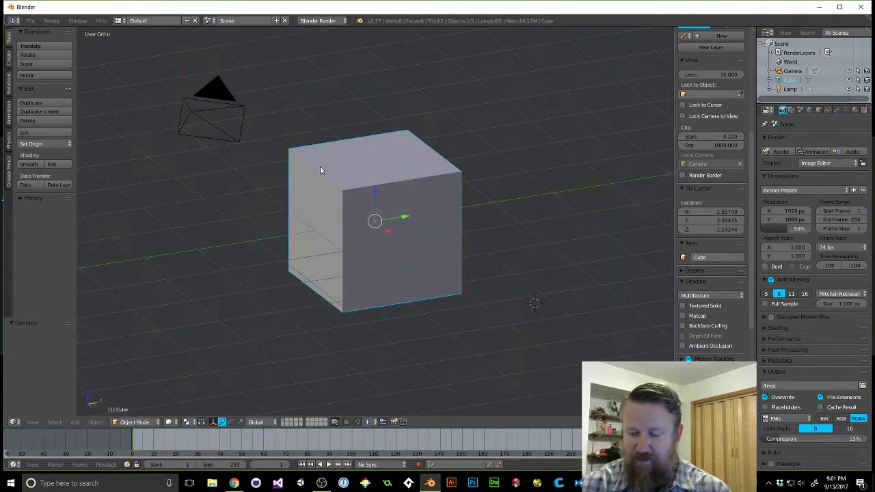
pyautogui.moveTo(381, 128); pyautogui.dragTo(383, 236, button='middle')
pyautogui.press('n')
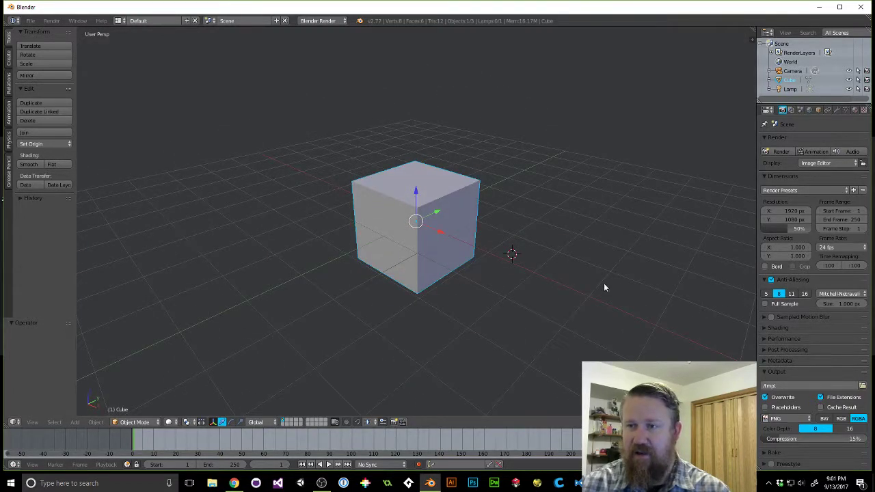
# Add a Mirror modifier to the cube.
pyautogui.click(837, 110)
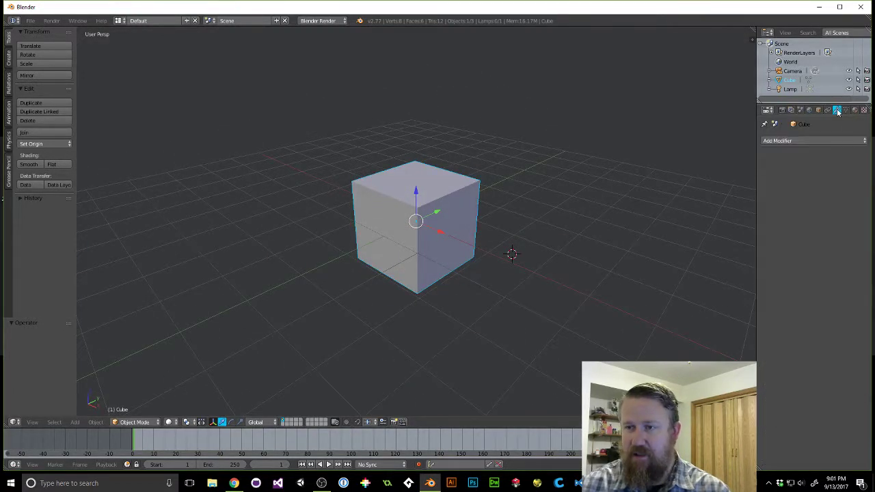
pyautogui.click(791, 141)
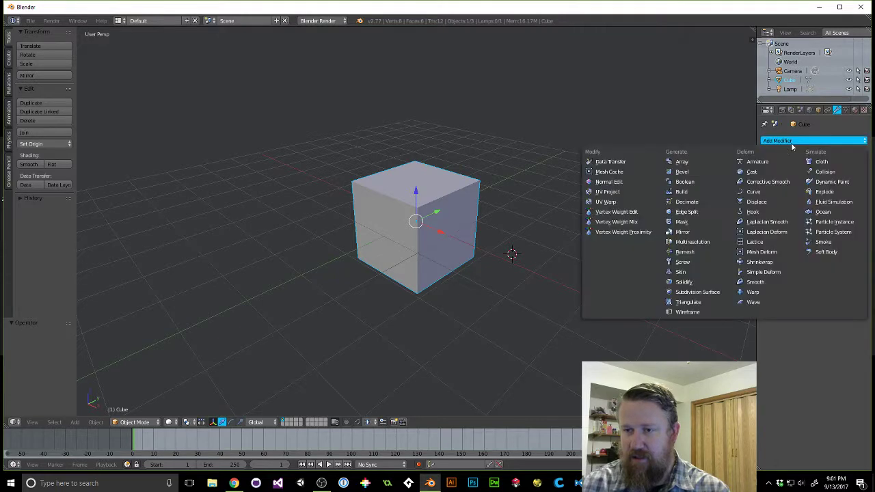
pyautogui.click(697, 232)
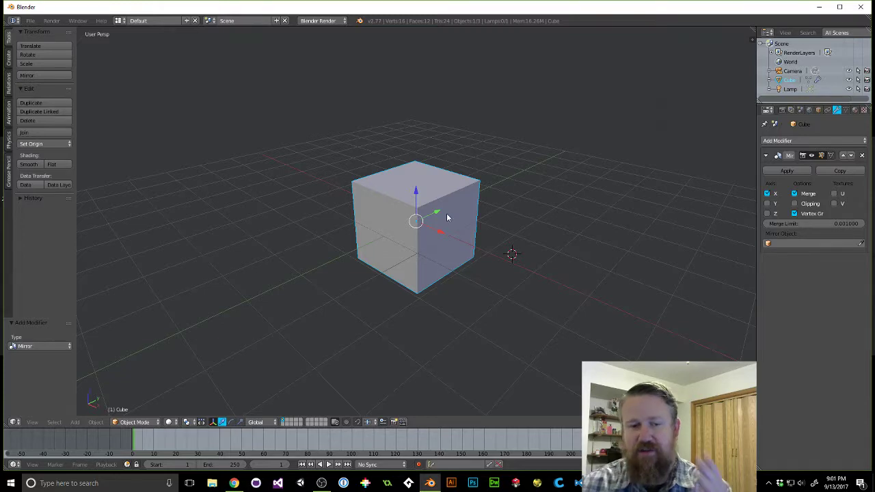
# Put the cube into Edit Mode with face selection.
pyautogui.moveTo(432, 190); pyautogui.dragTo(435, 253, button='middle')
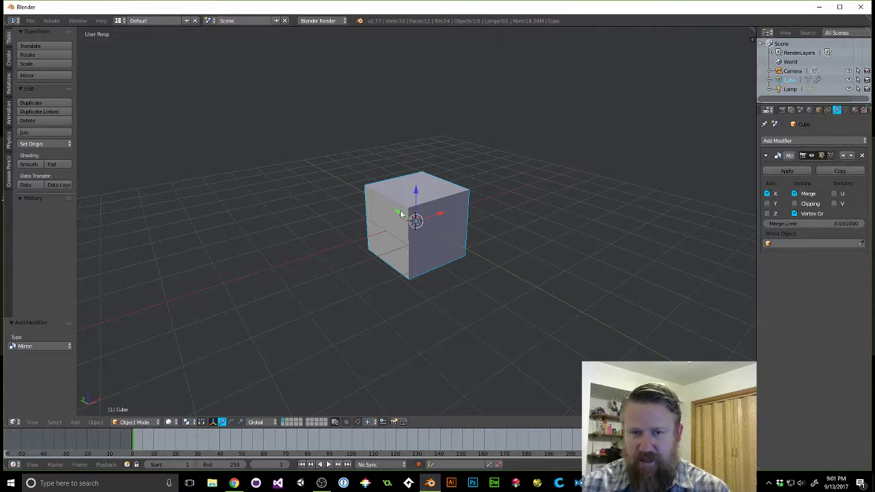
pyautogui.press('Tab')
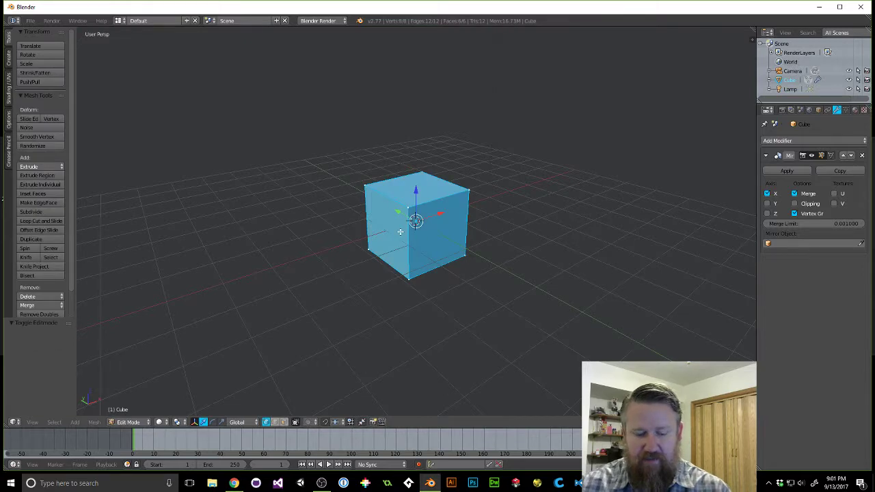
pyautogui.hotkey('ctrl', 'Tab')
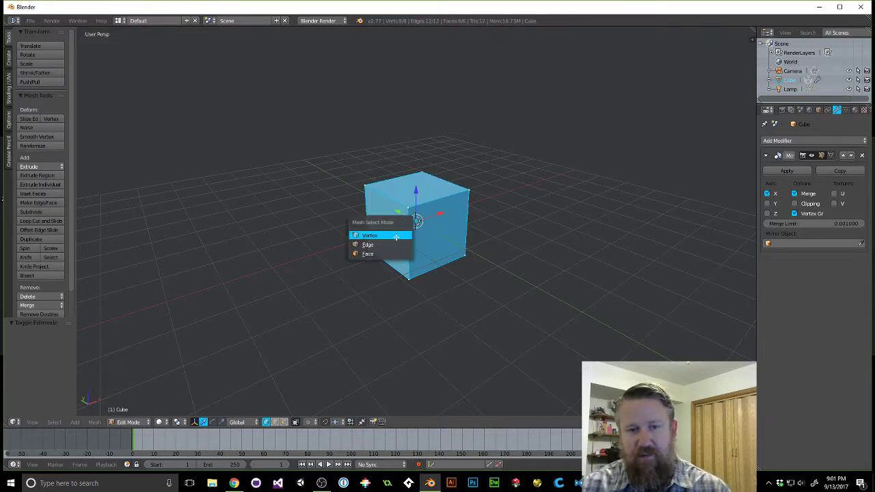
pyautogui.click(369, 254)
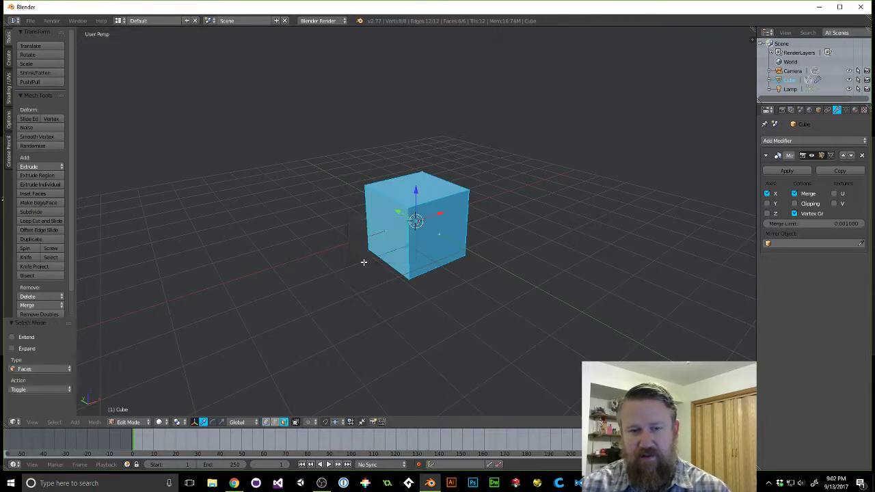
# Move the cube's negative-X side face about 1.53 units along X, past the mirror plane.
pyautogui.rightClick(385, 231)
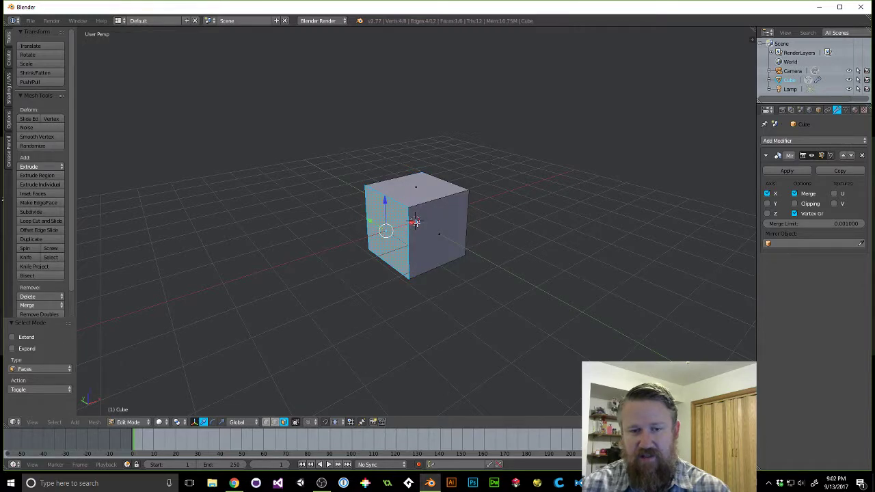
pyautogui.press('g')
pyautogui.press('x')
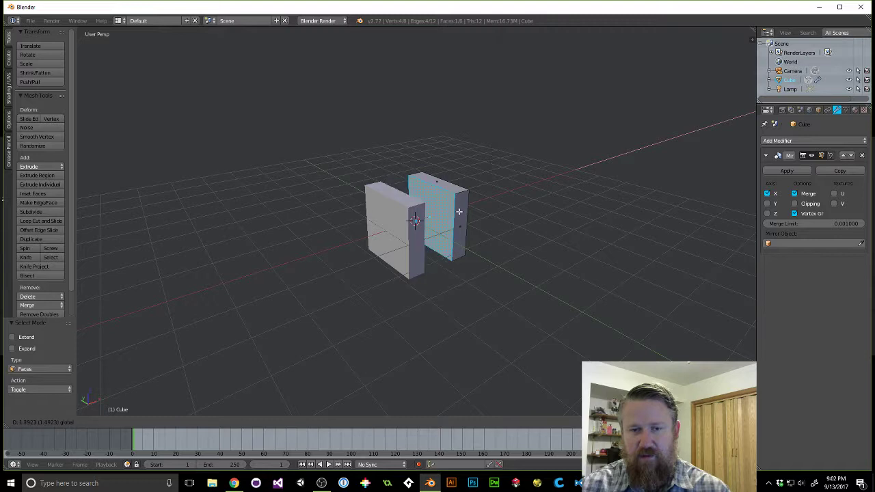
pyautogui.click(461, 213)
pyautogui.moveTo(568, 221); pyautogui.dragTo(573, 237, button='middle')
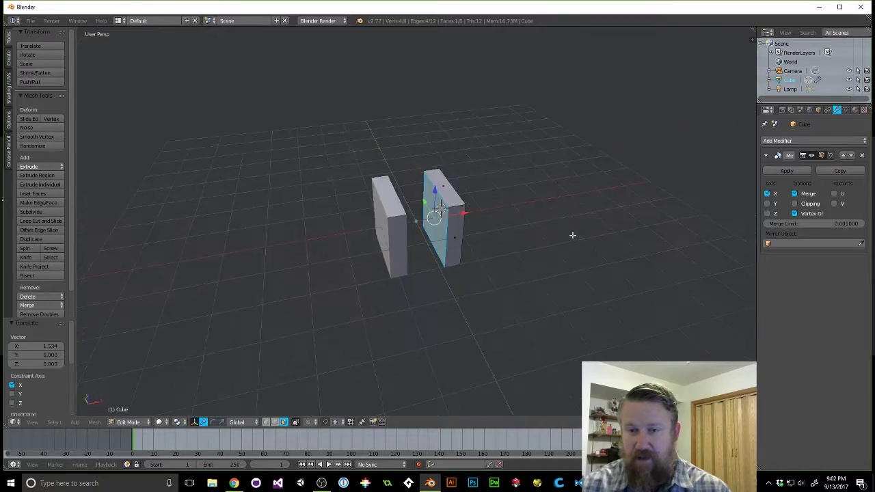
# Enable Clipping on the Mirror modifier and move the selected face back along X onto the mirror plane.
pyautogui.click(797, 204)
pyautogui.press('g')
pyautogui.press('x')
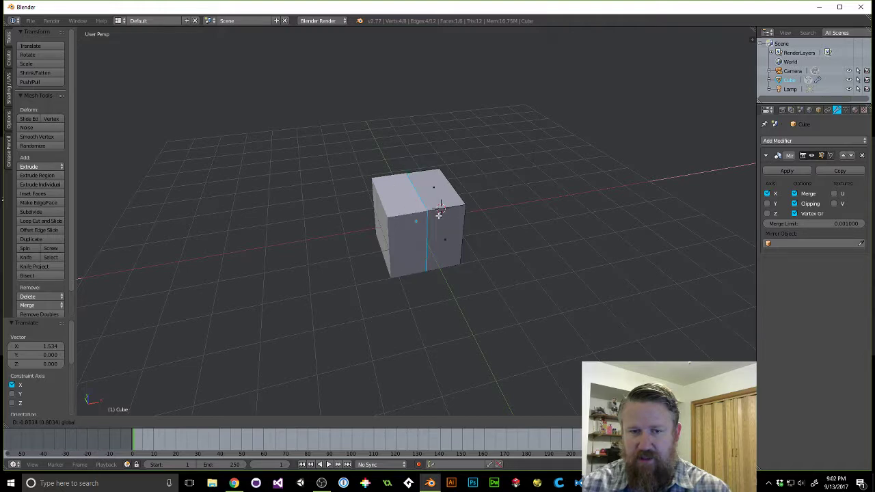
pyautogui.click(442, 212)
pyautogui.press('g')
pyautogui.press('x')
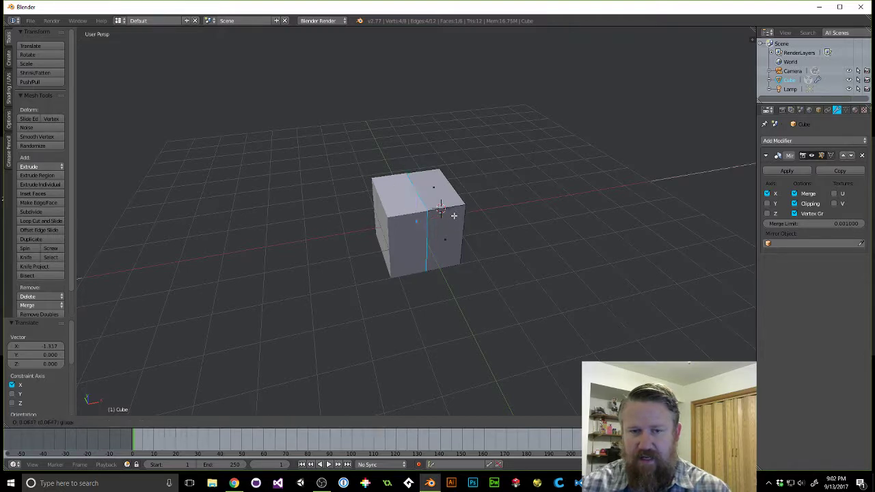
pyautogui.click(444, 210)
# Delete the selected inner face at the mirror plane using the Faces option, working in wireframe and returning to solid shading.
pyautogui.moveTo(579, 240); pyautogui.dragTo(512, 229, button='middle')
pyautogui.press('z')
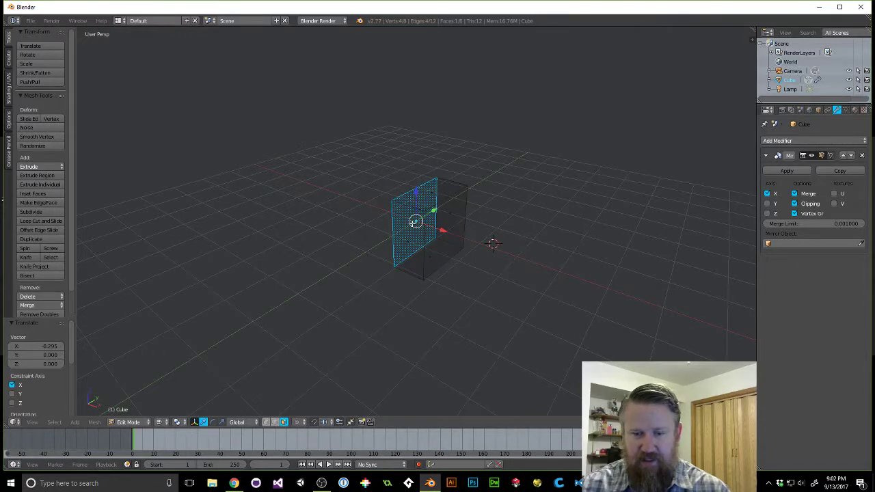
pyautogui.press('x')
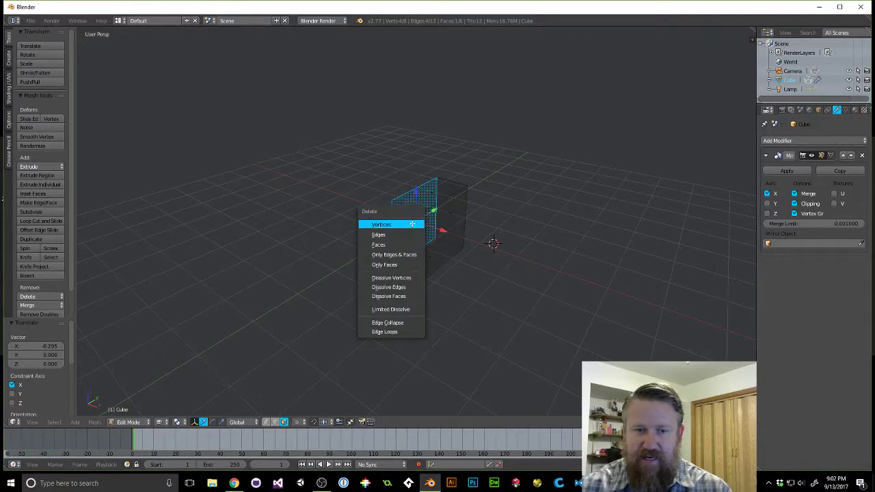
pyautogui.press('Down')
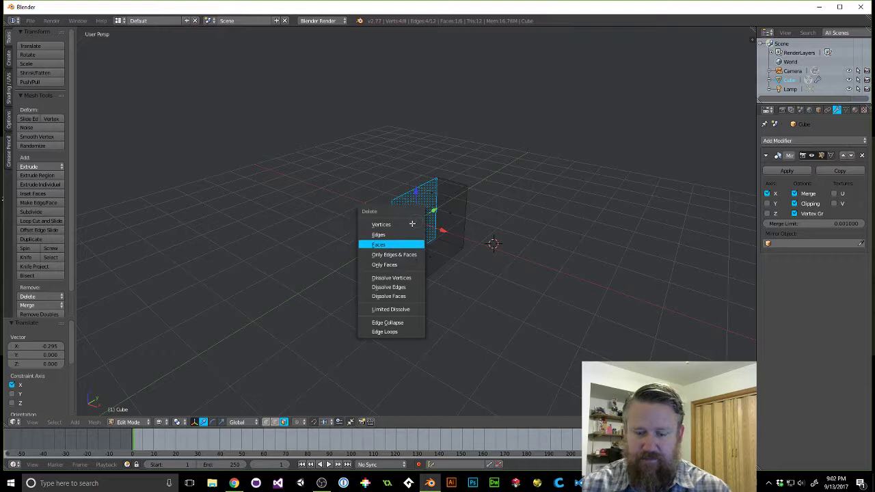
pyautogui.press('Return')
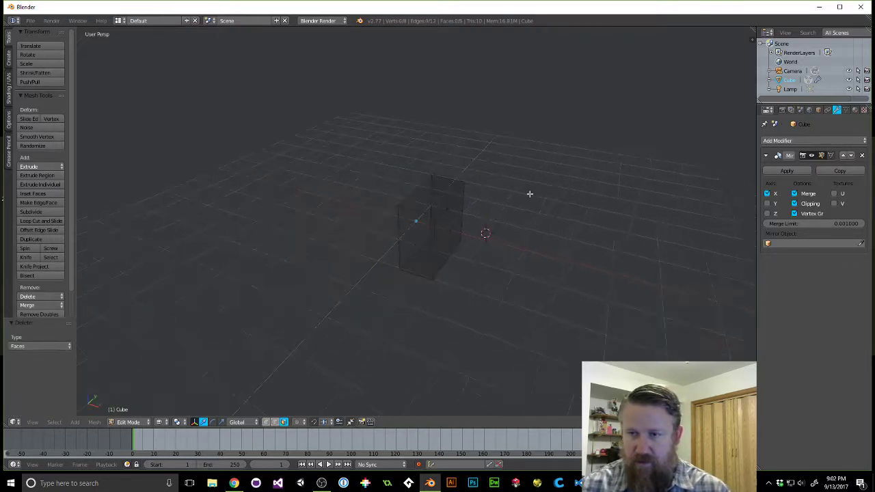
pyautogui.press('z')
pyautogui.moveTo(741, 188); pyautogui.dragTo(732, 181, button='middle')
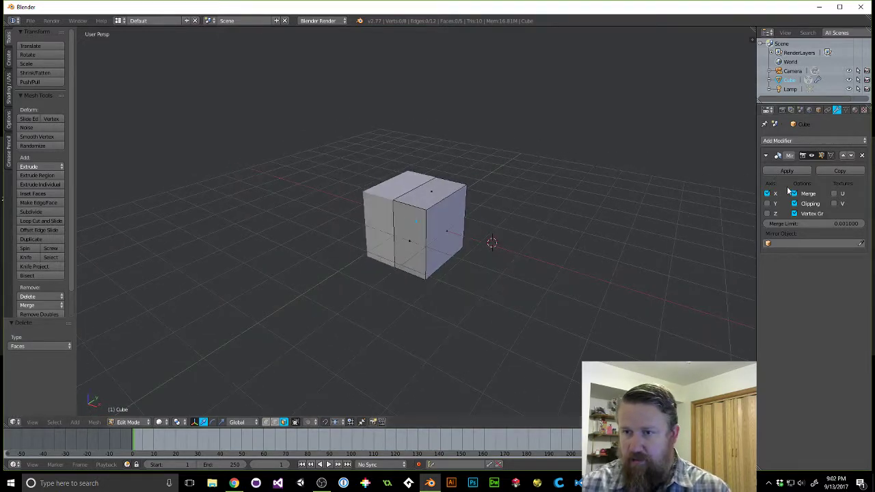
# Temporarily hide the Mirror modifier's result in the viewport to inspect the open side of the half cube.
pyautogui.click(811, 157)
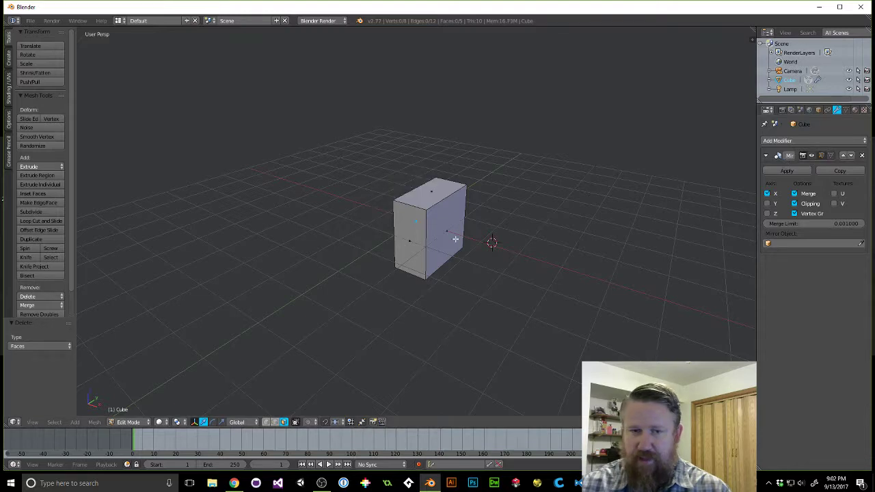
pyautogui.moveTo(492, 226)
pyautogui.mouseDown(button='middle')
pyautogui.moveTo(567, 215)
pyautogui.moveTo(590, 232)
pyautogui.mouseUp(button='middle')
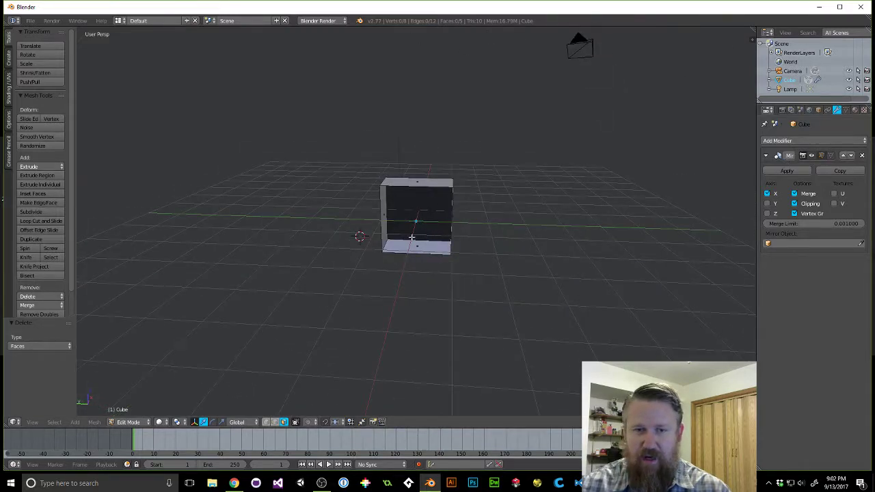
pyautogui.moveTo(558, 258); pyautogui.dragTo(417, 254, button='middle')
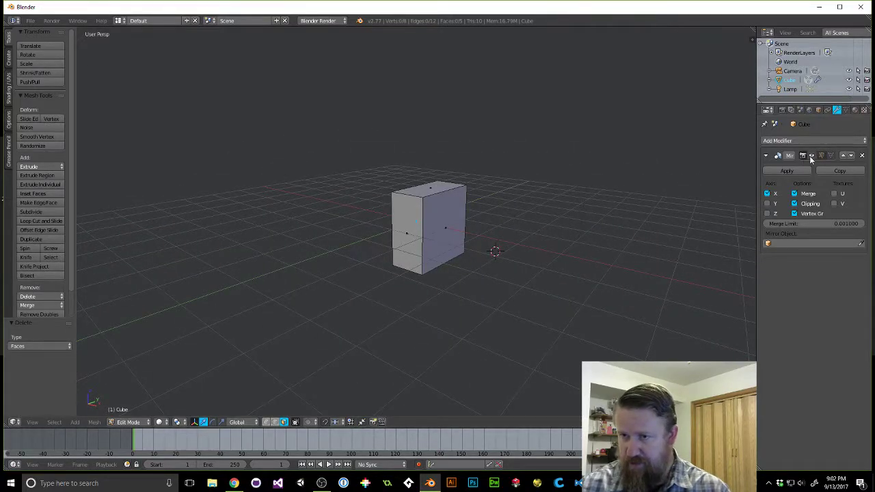
pyautogui.click(814, 156)
# Show the half cube over the cow reference in the right orthographic view and switch to vertex selection.
pyautogui.moveTo(492, 246)
pyautogui.mouseDown(button='middle')
pyautogui.moveTo(468, 253)
pyautogui.moveTo(499, 250)
pyautogui.moveTo(421, 238)
pyautogui.mouseUp(button='middle')
pyautogui.press('KP_3')
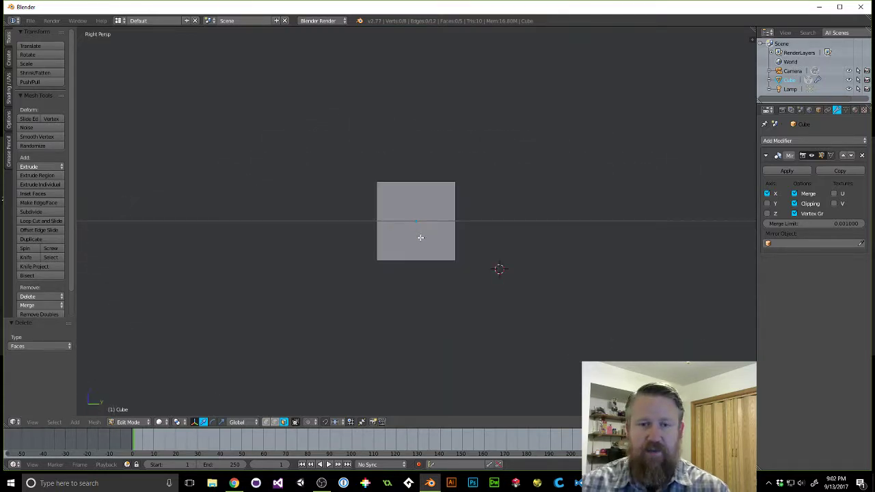
pyautogui.press('KP_5')
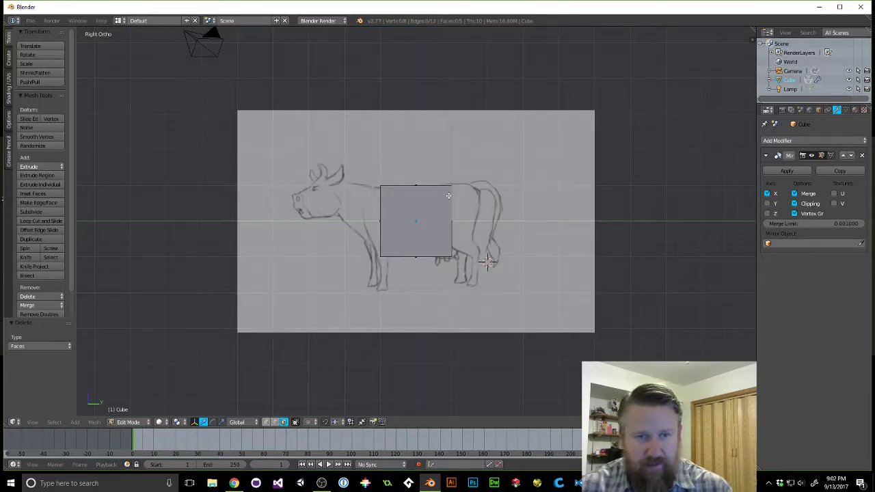
pyautogui.scroll(6, 422, 201)
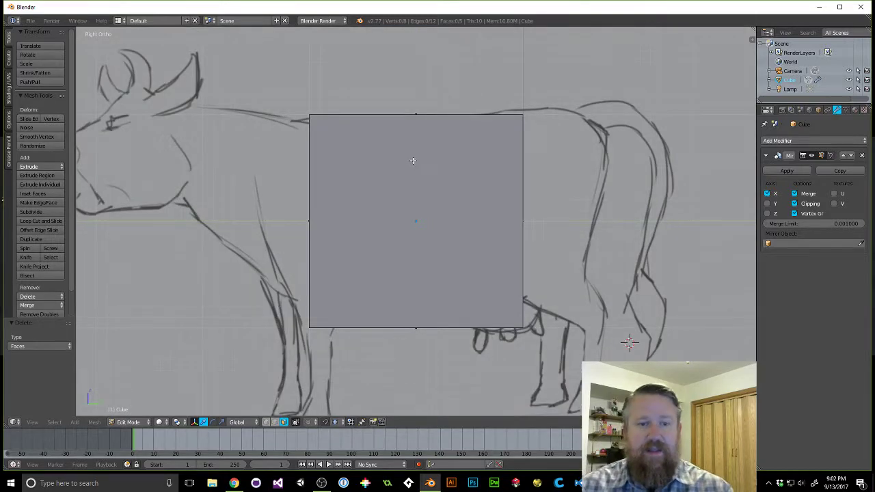
pyautogui.scroll(-2, 413, 160)
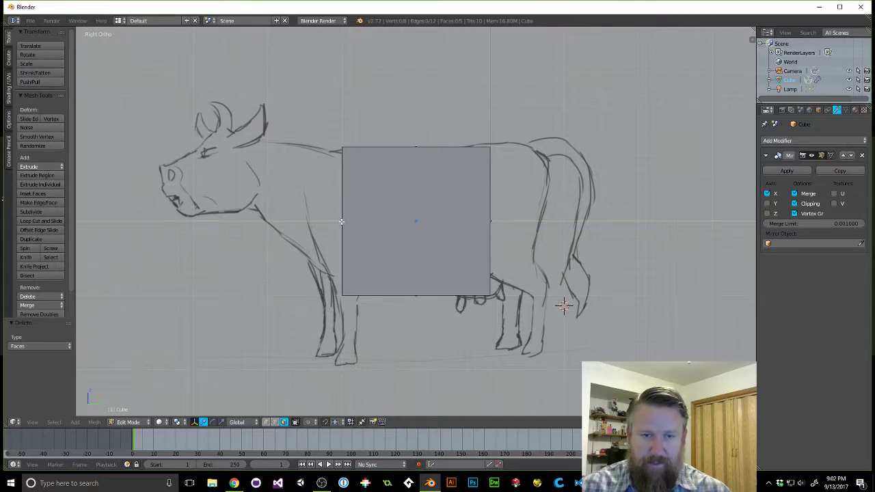
pyautogui.hotkey('ctrl', 'Tab')
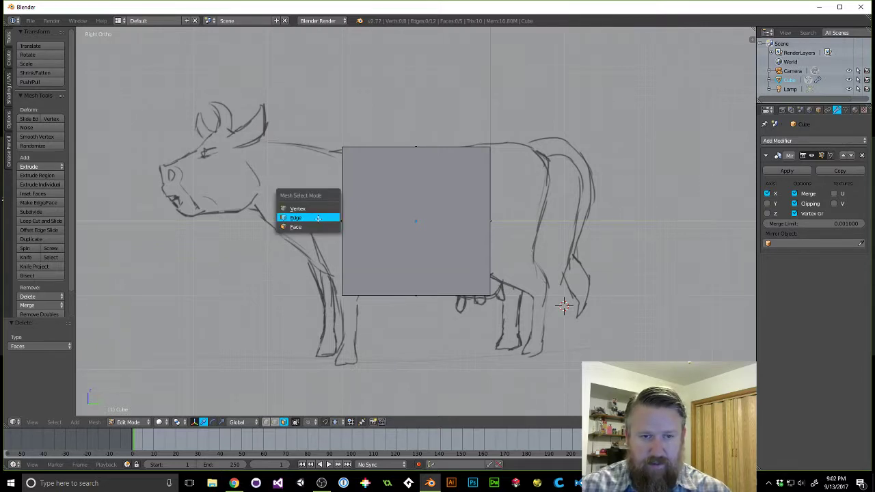
pyautogui.click(310, 208)
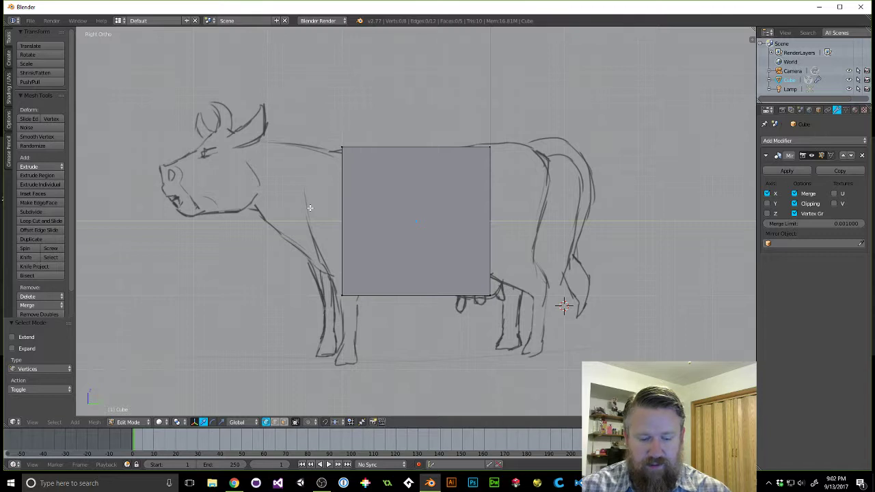
# Try to move the visible vertices of the cube's head-side edge toward the cow's head.
pyautogui.press('a')
pyautogui.press('a')
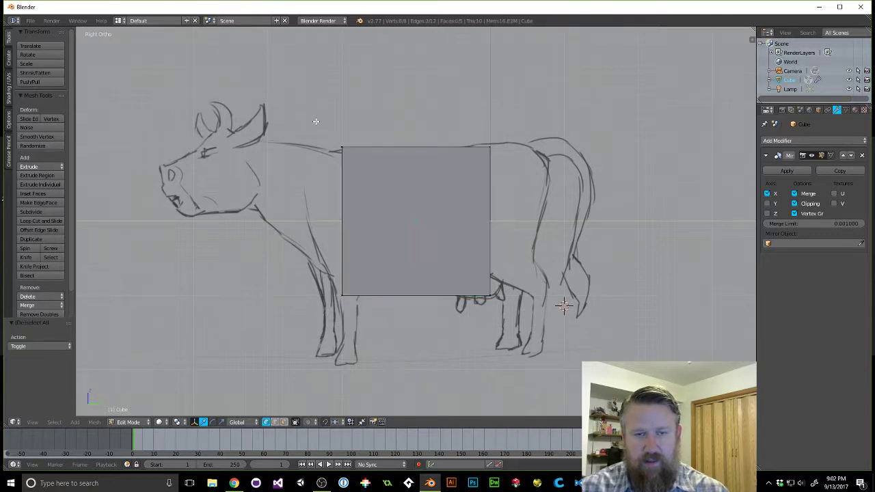
pyautogui.moveTo(301, 122); pyautogui.dragTo(374, 317)
pyautogui.moveTo(374, 220); pyautogui.dragTo(262, 159)
pyautogui.hotkey('ctrl', 'z')
pyautogui.hotkey('ctrl', 'z')
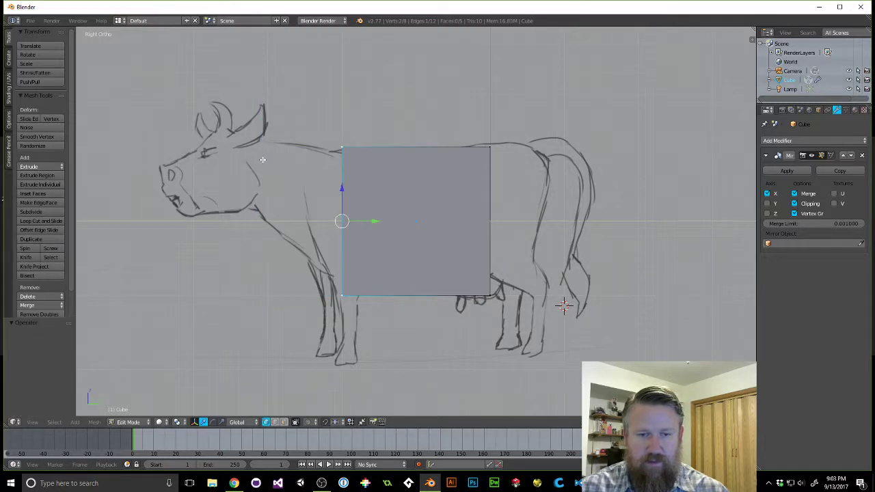
# In wireframe, select all four vertices of the cube's head-side end and move them along Y to the back of the cow's head.
pyautogui.press('z')
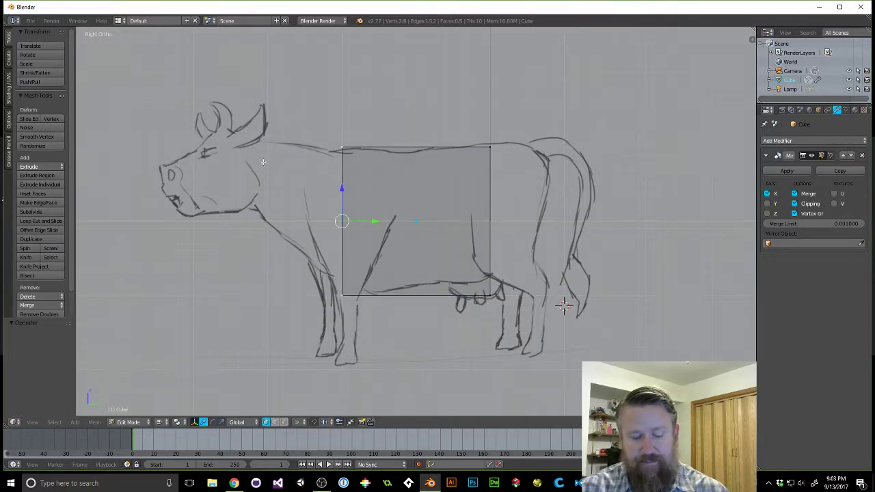
pyautogui.press('a')
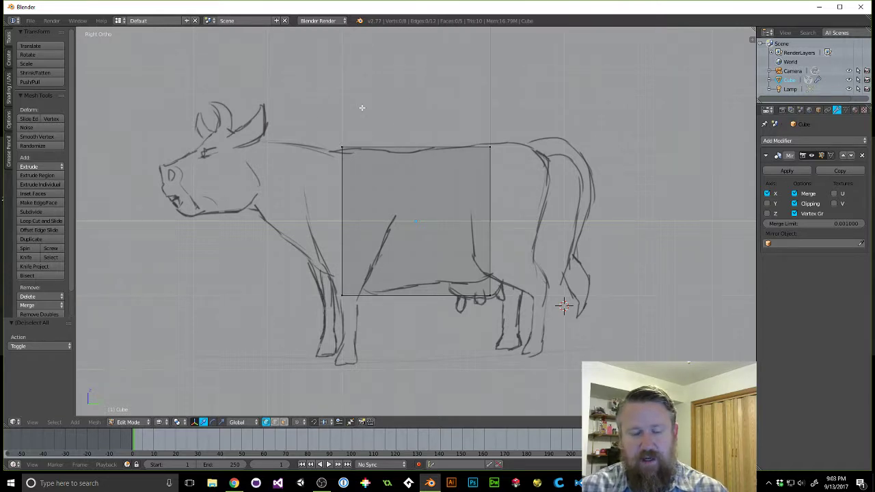
pyautogui.moveTo(309, 116); pyautogui.dragTo(367, 306)
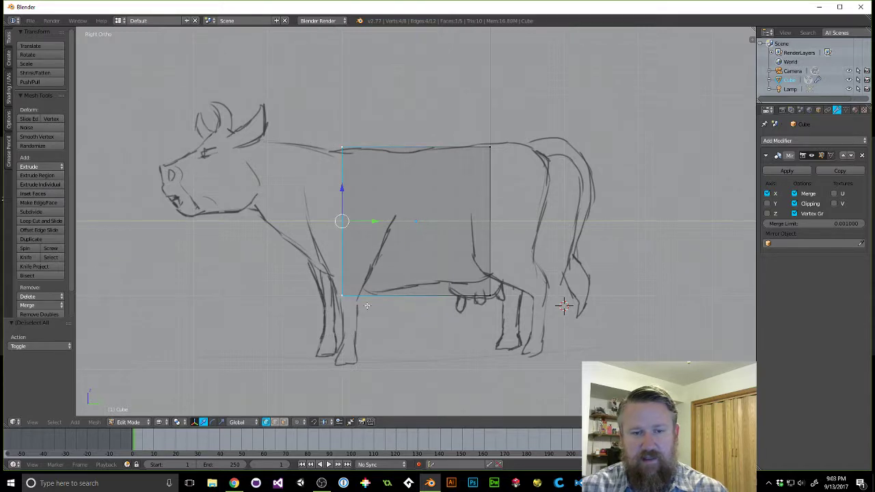
pyautogui.moveTo(367, 307); pyautogui.dragTo(343, 270, button='middle')
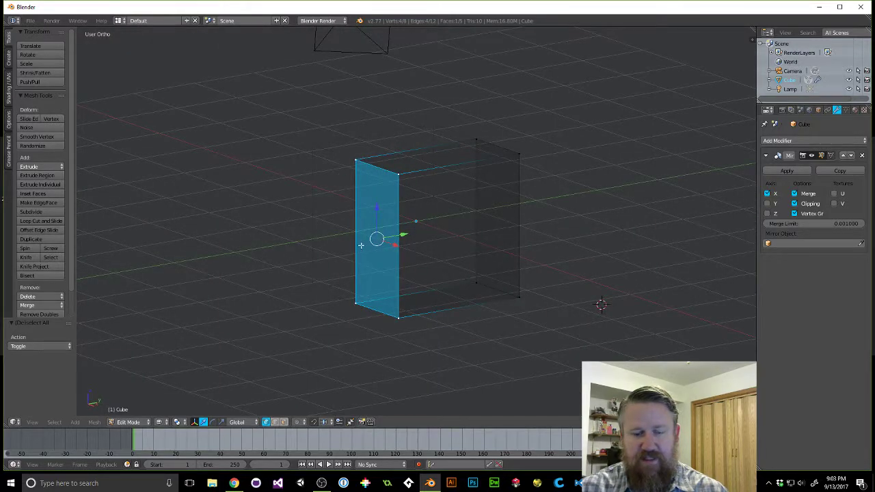
pyautogui.press('KP_3')
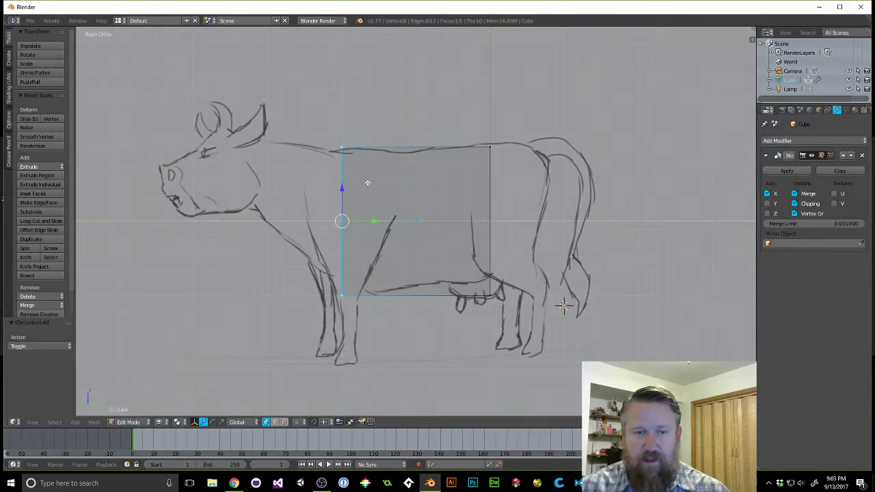
pyautogui.moveTo(374, 219); pyautogui.dragTo(288, 220)
# Move the lower vertices of the head-side end up about 1.16 units to the cow's throat.
pyautogui.press('a')
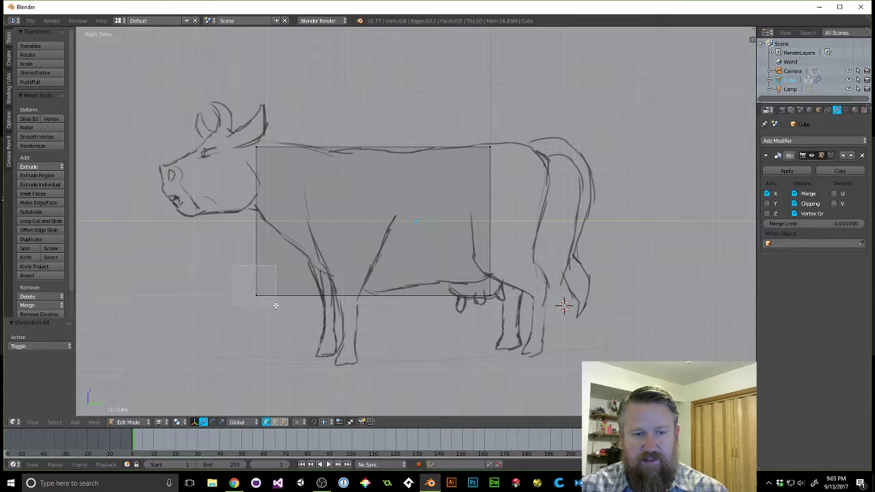
pyautogui.rightClick(257, 295)
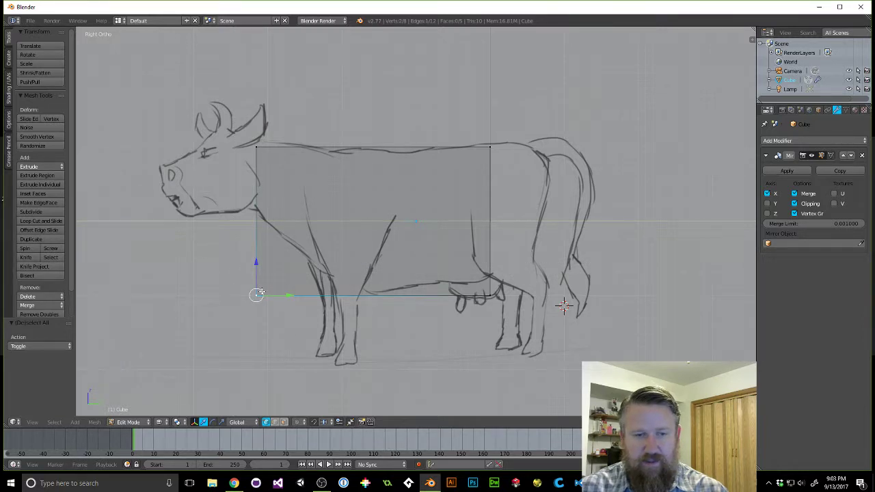
pyautogui.press('g')
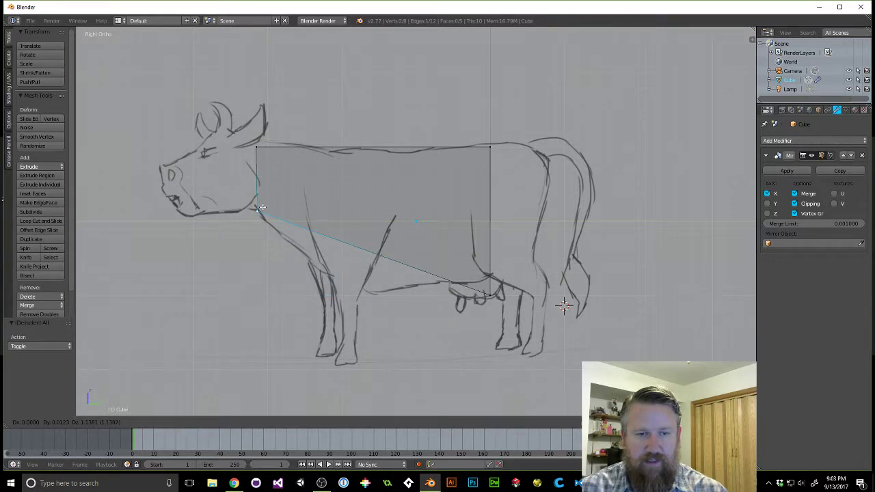
pyautogui.click(262, 205)
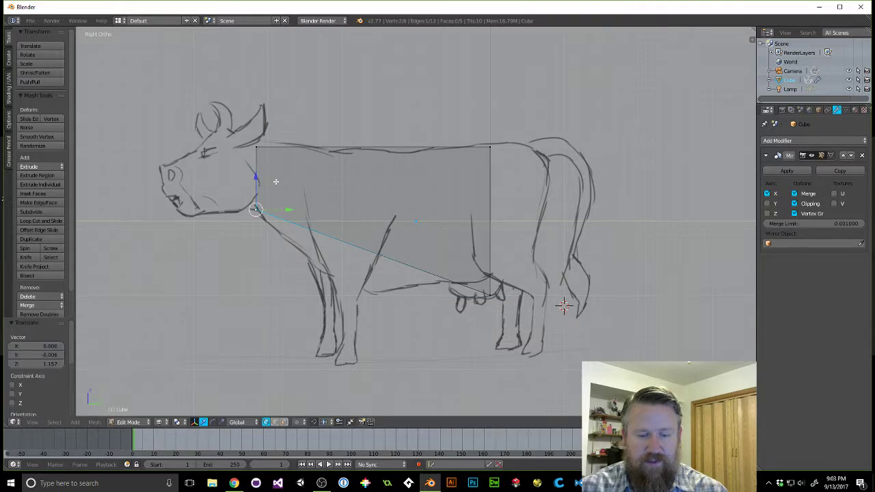
# Move the upper vertices of the head-side end about 0.05 along Y and 0.07 up to the top of the cow's neck.
pyautogui.press('a')
pyautogui.rightClick(267, 157)
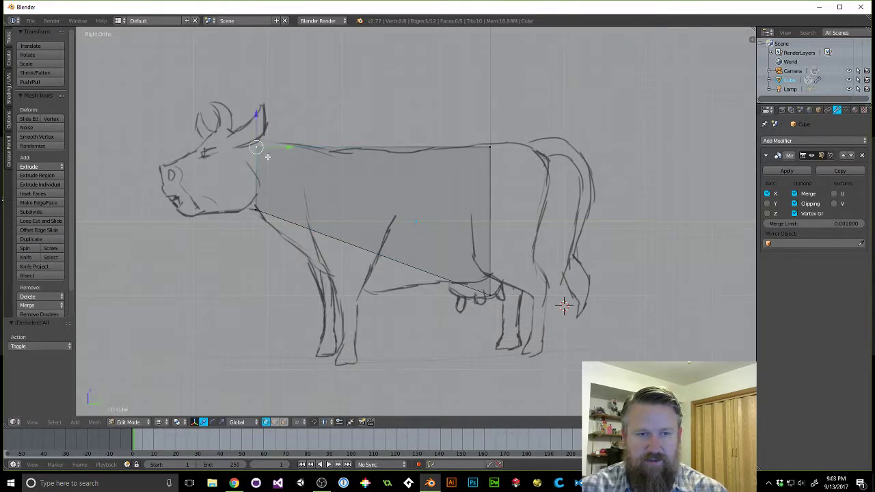
pyautogui.press('g')
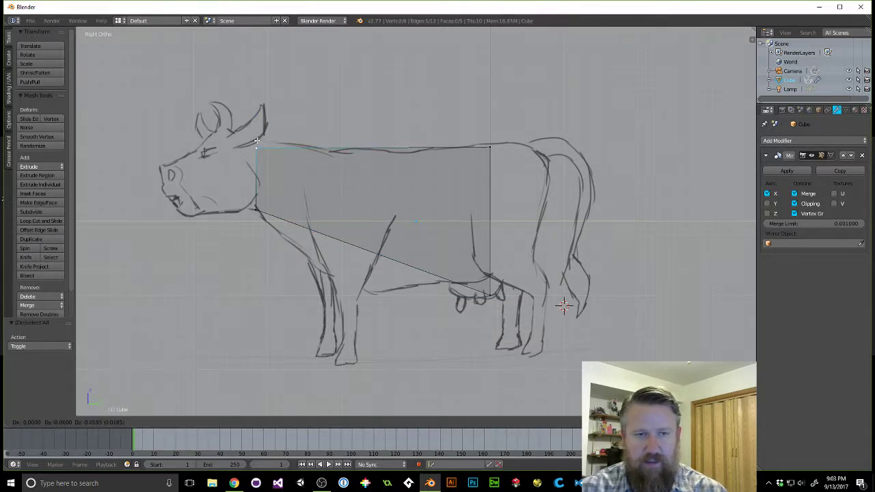
pyautogui.click(260, 133)
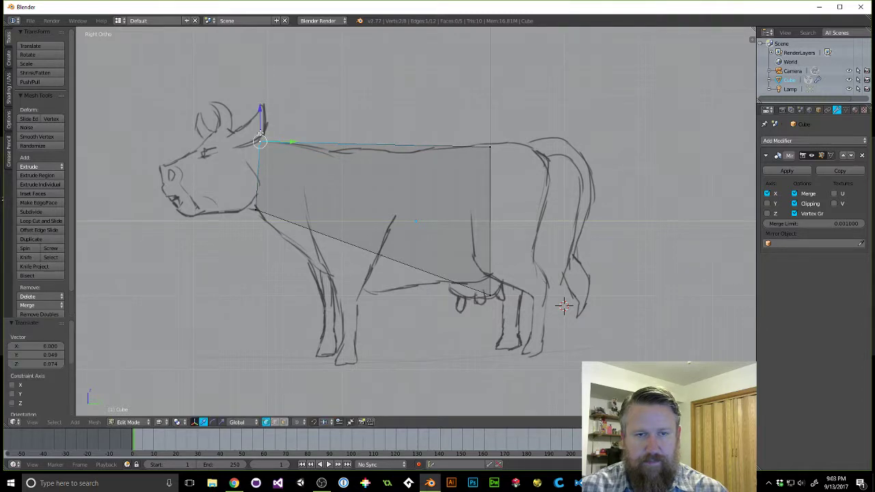
# Move the upper vertices of the cube's rear end forward to the top of the neck, just behind the head-side end.
pyautogui.press('a')
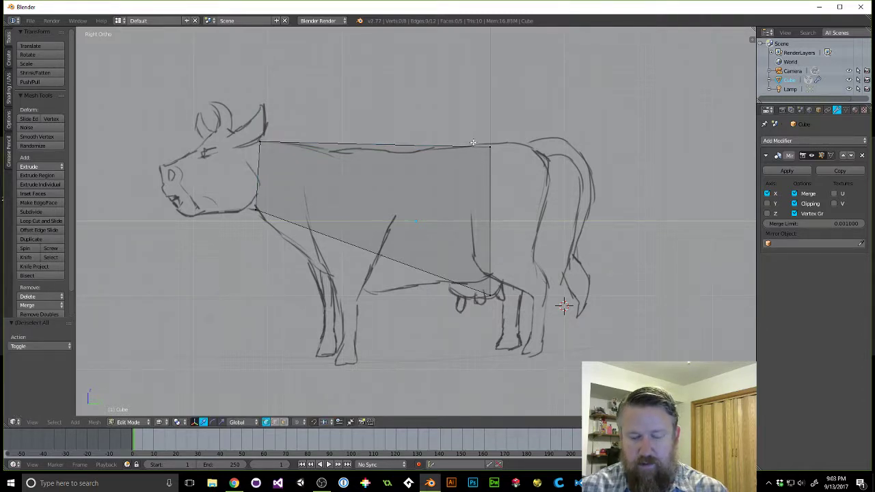
pyautogui.rightClick(475, 132)
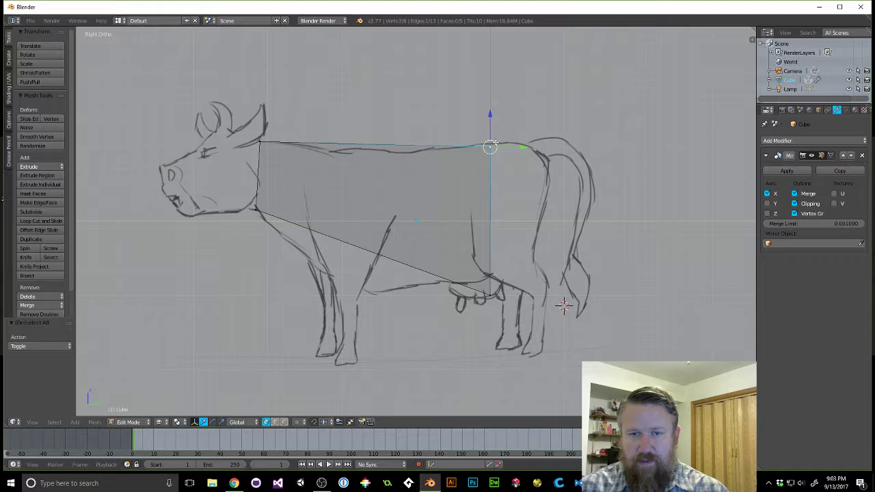
pyautogui.press('g')
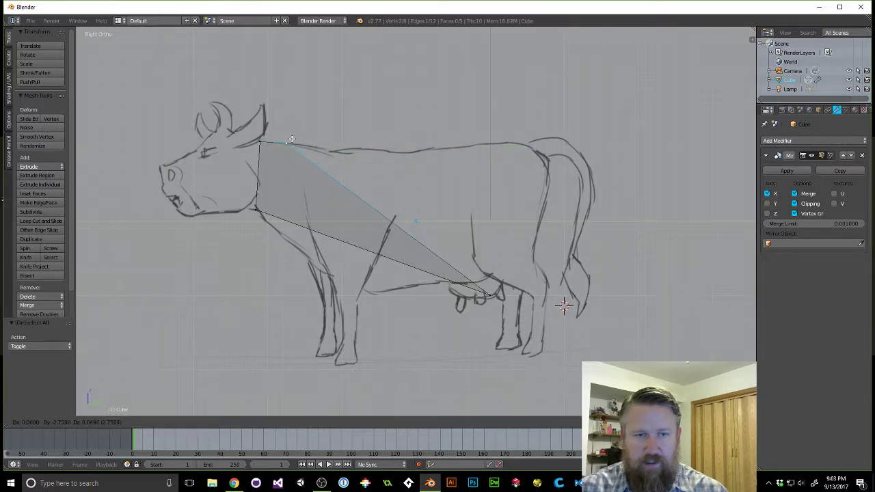
pyautogui.click(283, 140)
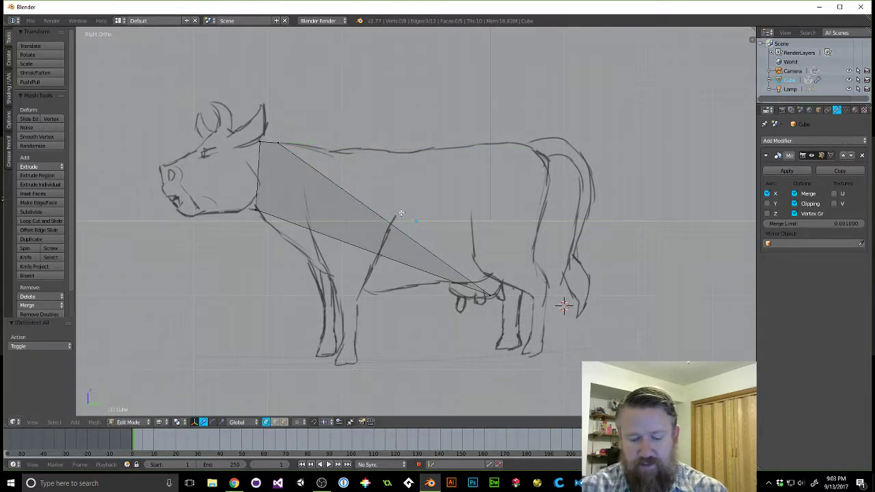
# Move the lower vertices of the rear end about -2.90 along Y and 0.90 up to the underside of the neck.
pyautogui.rightClick(490, 295)
pyautogui.press('g')
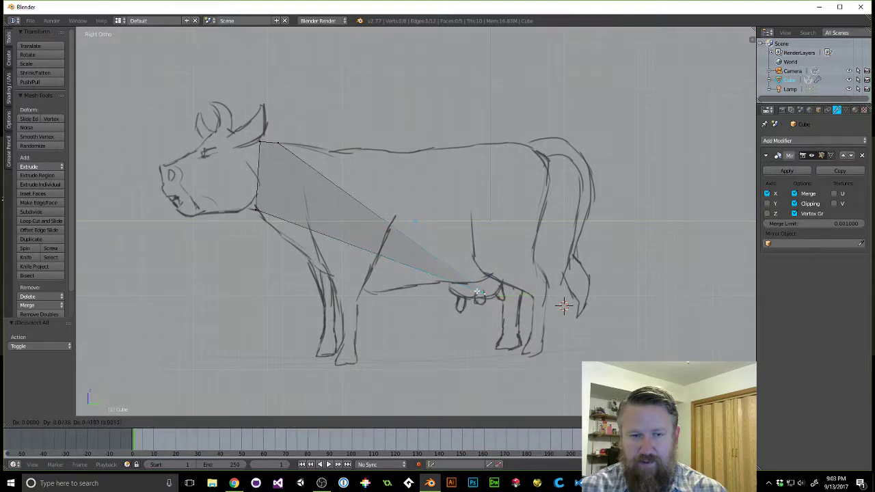
pyautogui.click(282, 226)
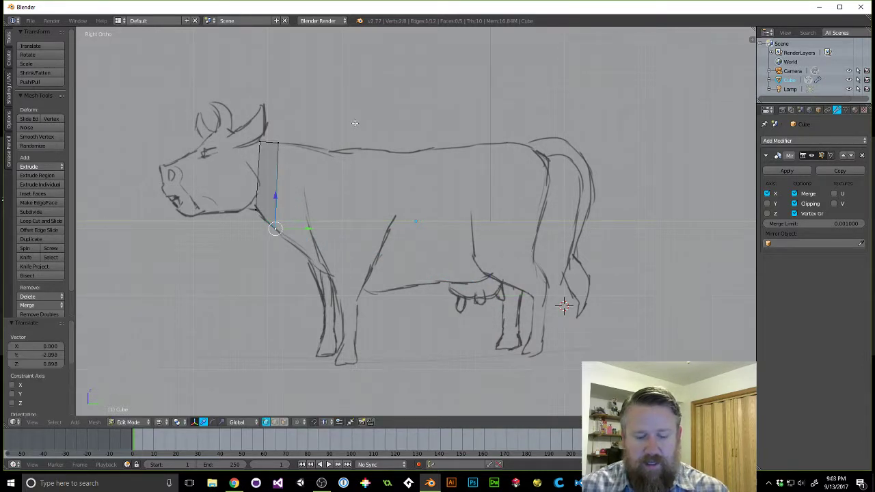
# Select the four vertices of the rear end and extrude the face about 0.45 units toward the shoulder.
pyautogui.moveTo(271, 136); pyautogui.dragTo(283, 222)
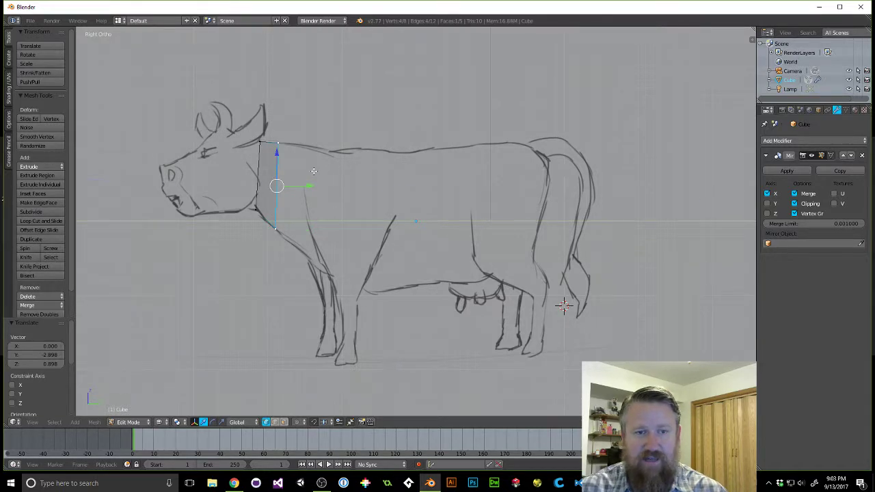
pyautogui.press('e')
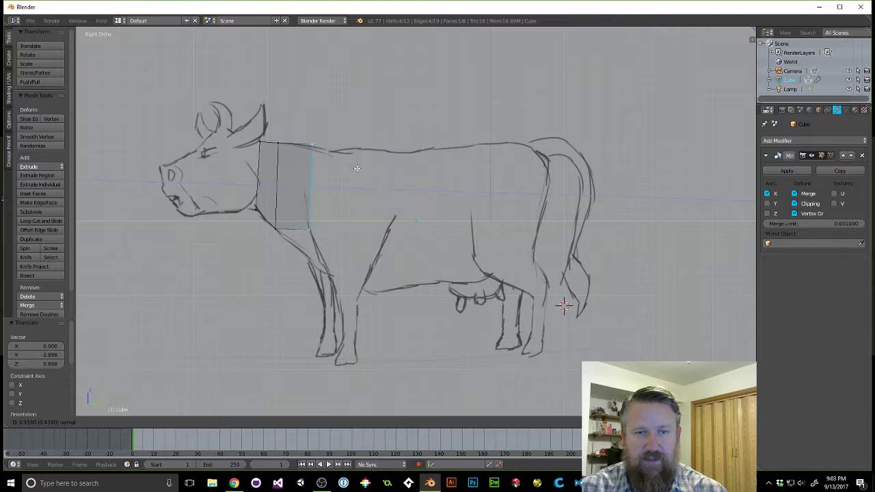
pyautogui.click(301, 180)
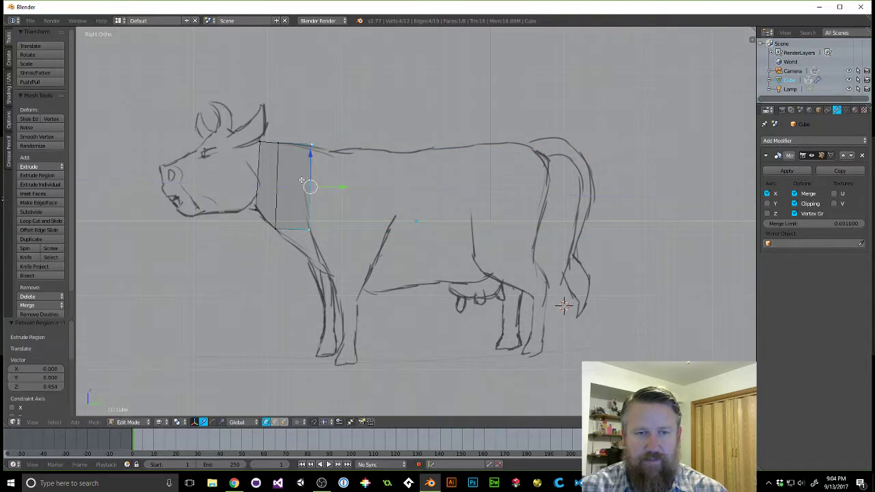
pyautogui.moveTo(302, 180); pyautogui.dragTo(316, 211, button='middle')
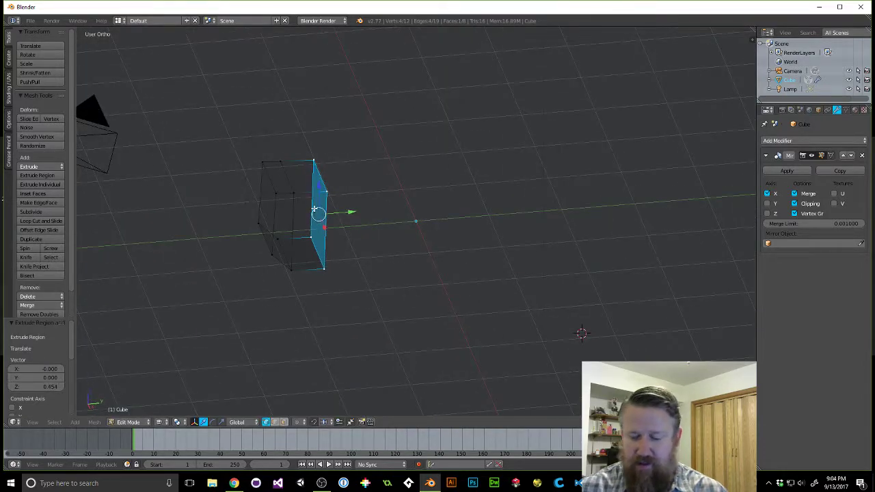
pyautogui.press('KP_3')
# Shift the extruded end's upper vertices slightly headward along the neck line, and its lower vertices about -0.17 in Y and -0.22 in Z.
pyautogui.press('a')
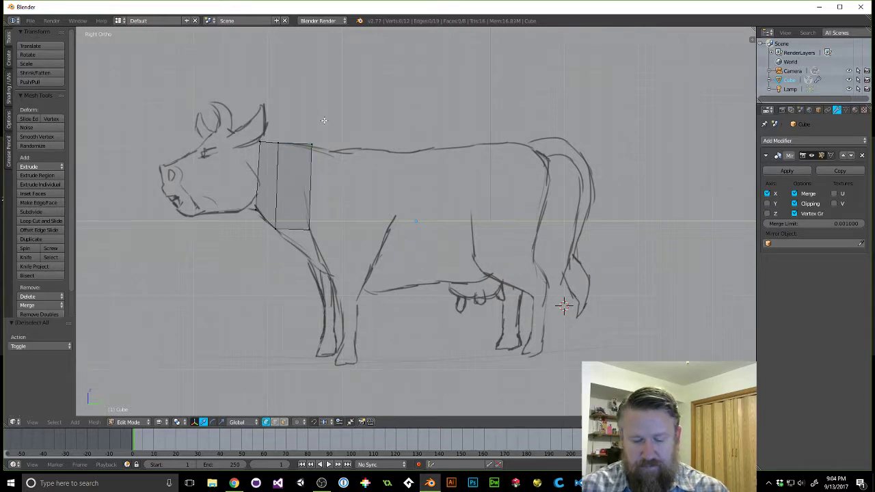
pyautogui.rightClick(312, 149)
pyautogui.press('g')
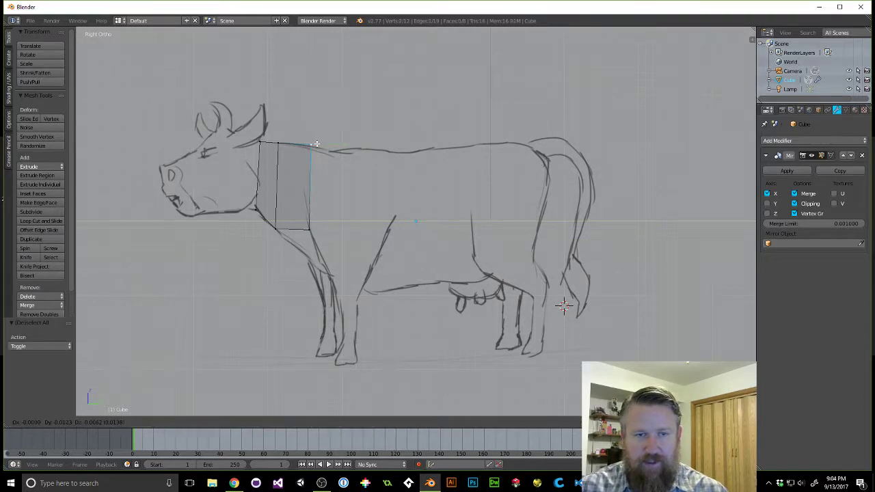
pyautogui.click(308, 143)
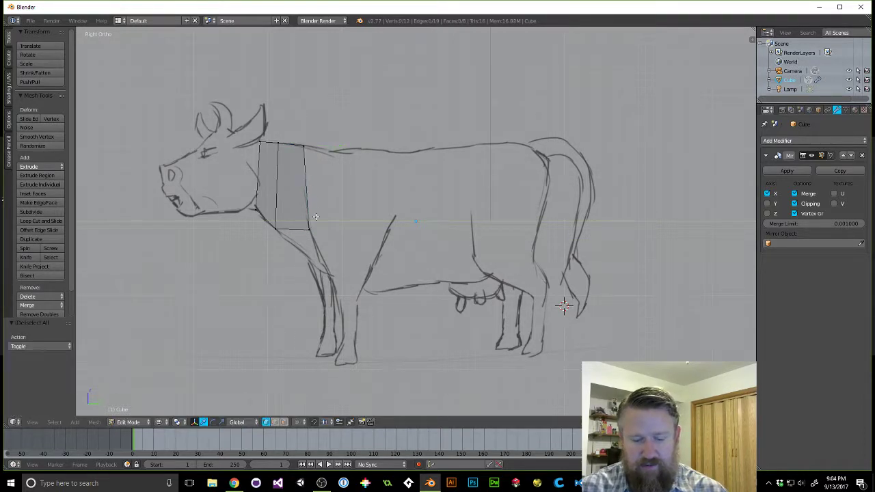
pyautogui.rightClick(311, 231)
pyautogui.press('g')
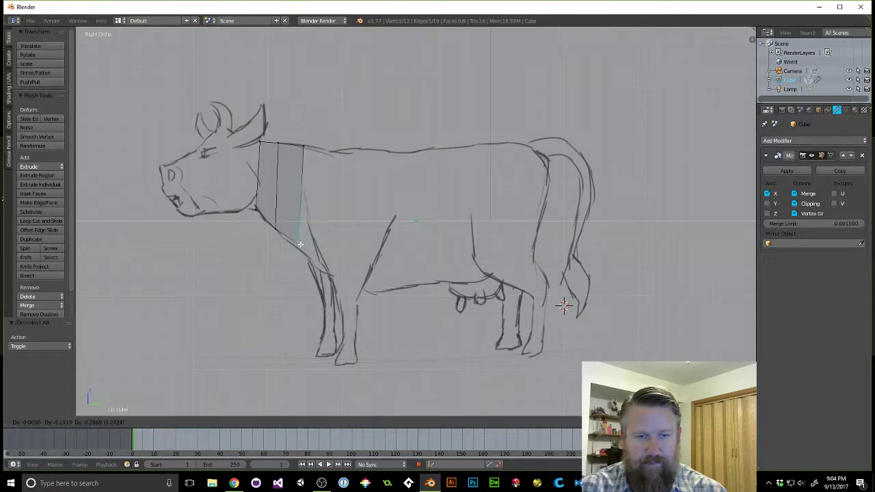
pyautogui.click(296, 244)
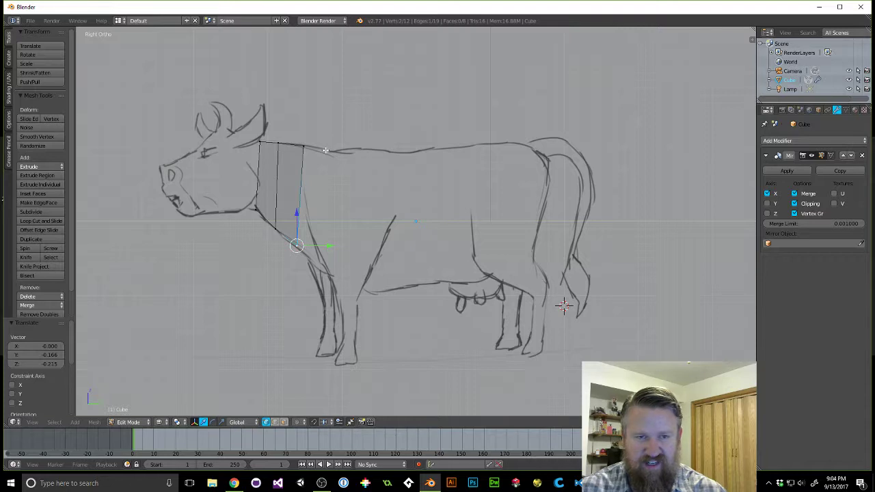
# Select the whole end loop and move it about -0.06 along Y and 0.03 up.
pyautogui.keyDown('shift'); pyautogui.rightClick(315, 160); pyautogui.keyUp('shift')
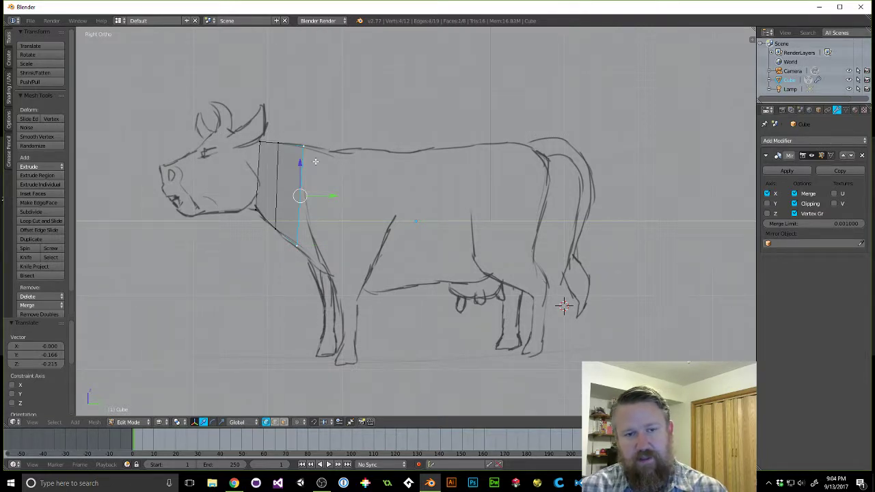
pyautogui.press('g')
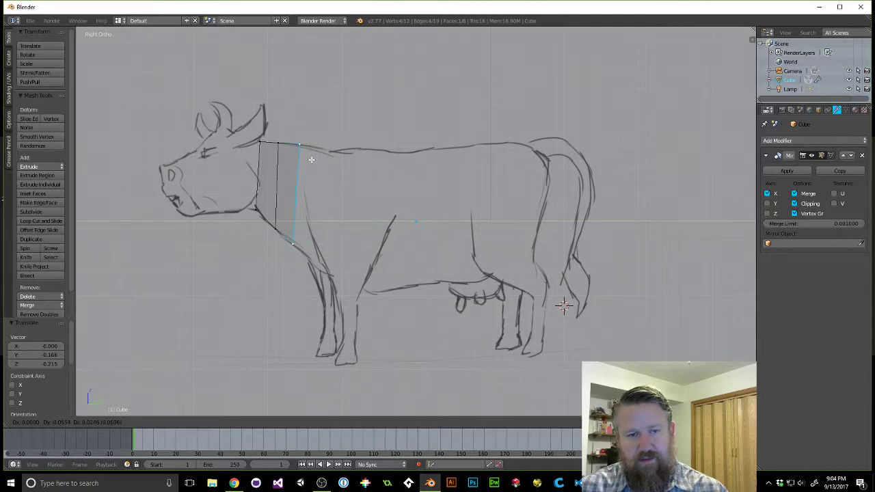
pyautogui.click(311, 160)
# Extrude the end face about 0.42 units toward the shoulder and lower it about 0.07 to meet the back line.
pyautogui.press('e')
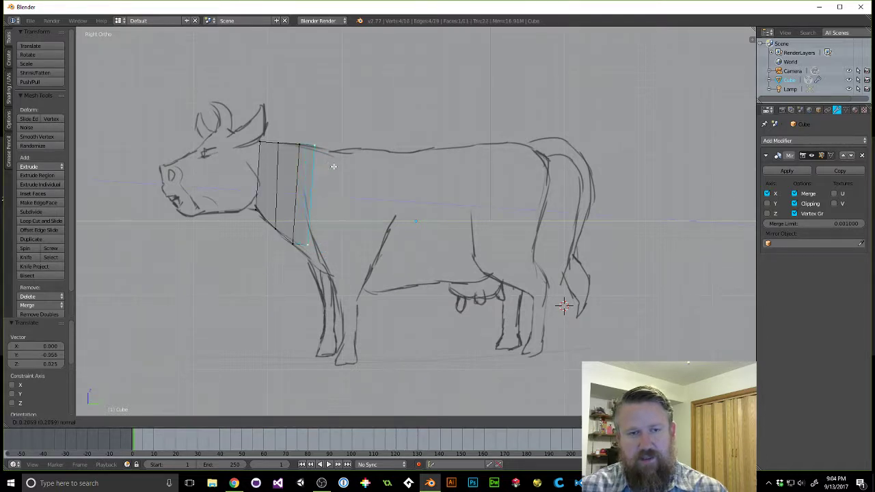
pyautogui.click(340, 173)
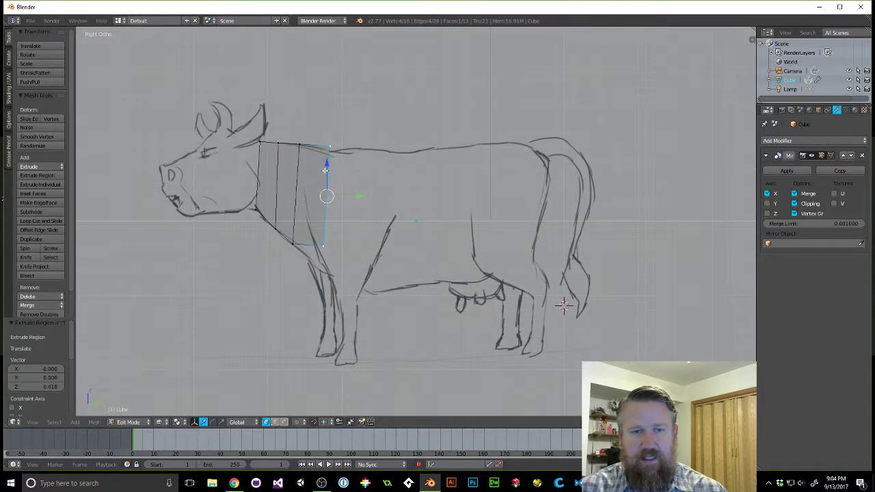
pyautogui.press('g')
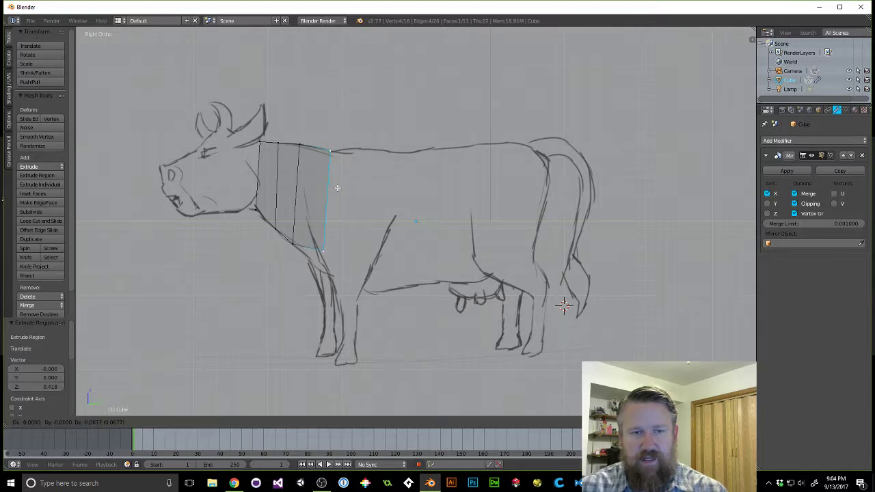
pyautogui.click(337, 188)
# Try to move a single lower vertex of the extruded end down toward the chest line.
pyautogui.press('a')
pyautogui.press('b')
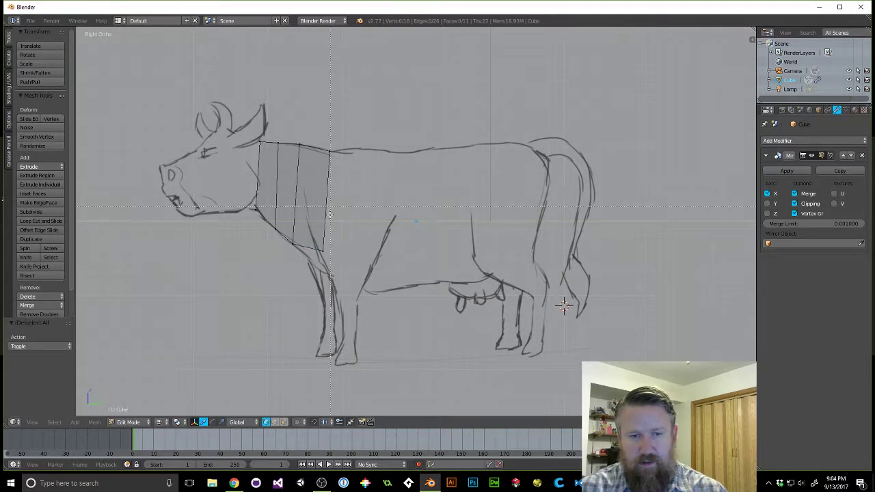
pyautogui.moveTo(314, 232); pyautogui.dragTo(329, 257)
pyautogui.press('g')
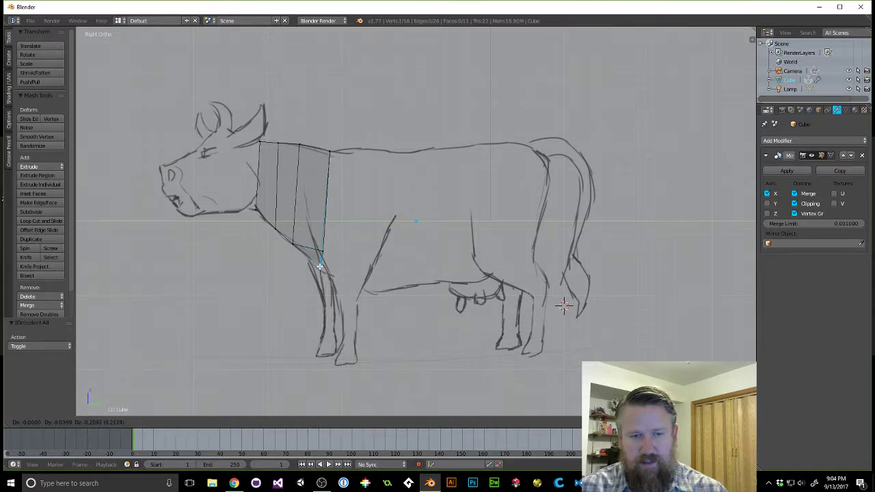
pyautogui.click(338, 260)
pyautogui.hotkey('ctrl', 'z')
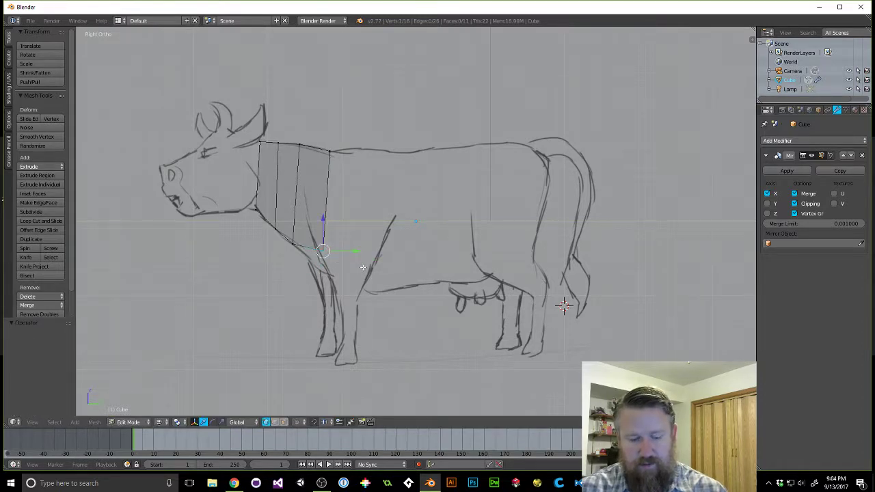
# Move both lower vertices of the extruded end about -0.12 along Y and -0.19 in Z to the front of the chest.
pyautogui.press('a')
pyautogui.rightClick(329, 261)
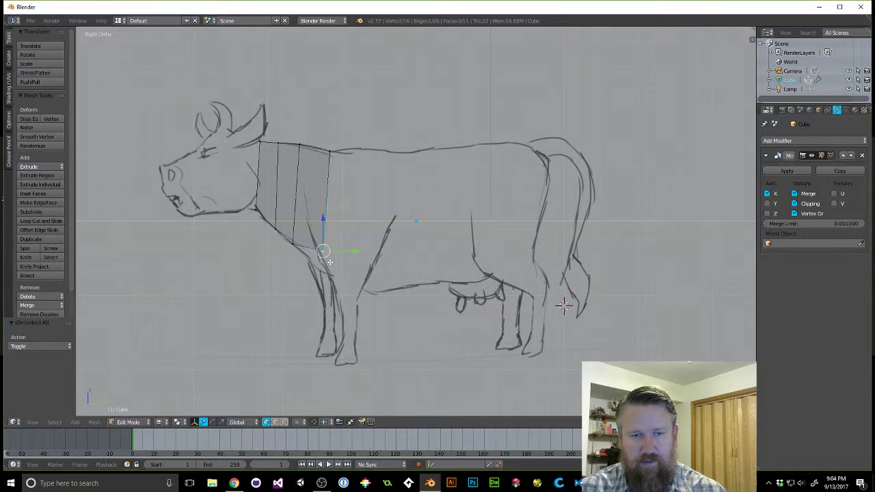
pyautogui.press('g')
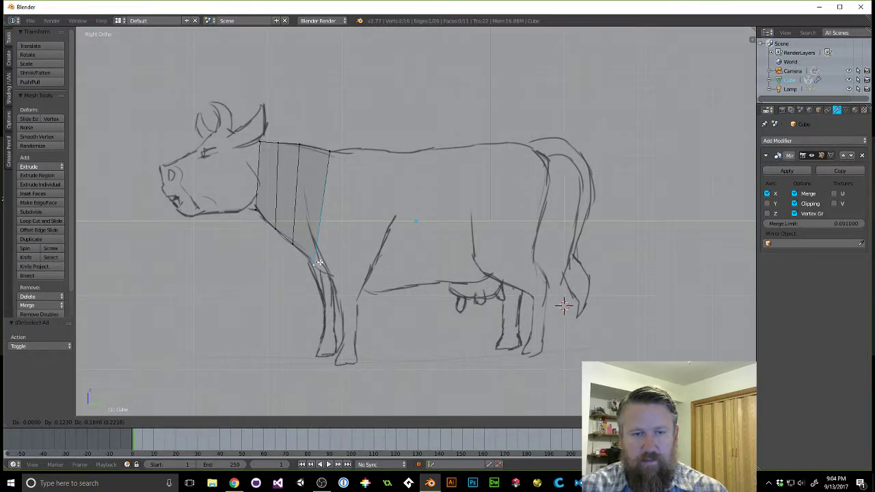
pyautogui.click(319, 264)
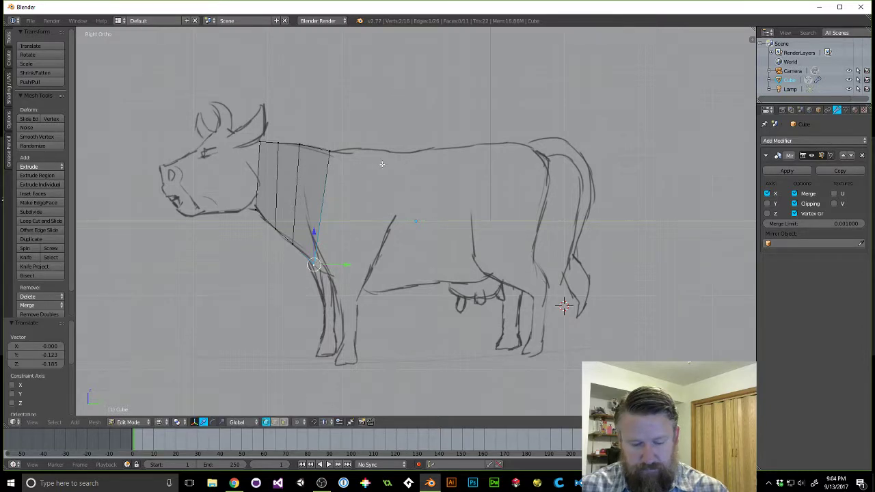
# Select the whole end loop at the shoulder and extrude it about 0.77 units to behind the front leg.
pyautogui.keyDown('shift'); pyautogui.rightClick(344, 166); pyautogui.keyUp('shift')
pyautogui.press('e')
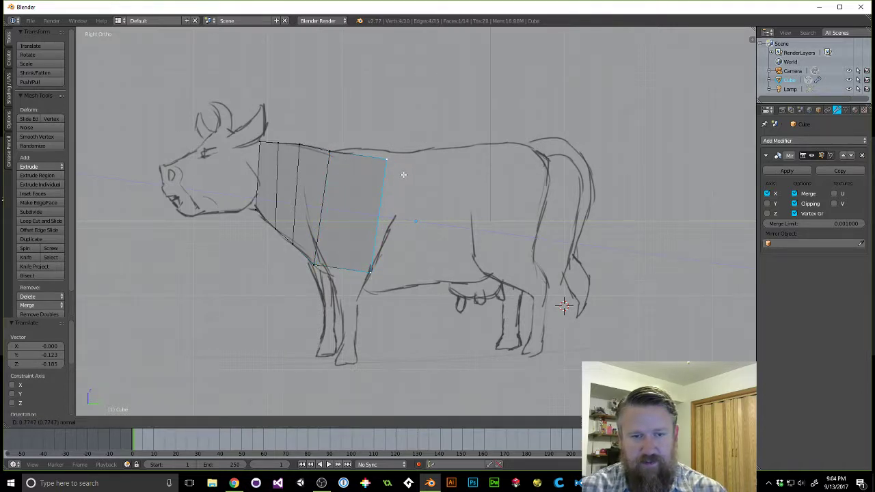
pyautogui.click(403, 175)
# Move the upper vertices of the end behind the front leg about -0.02 along Y and 0.13 up to the back line.
pyautogui.press('a')
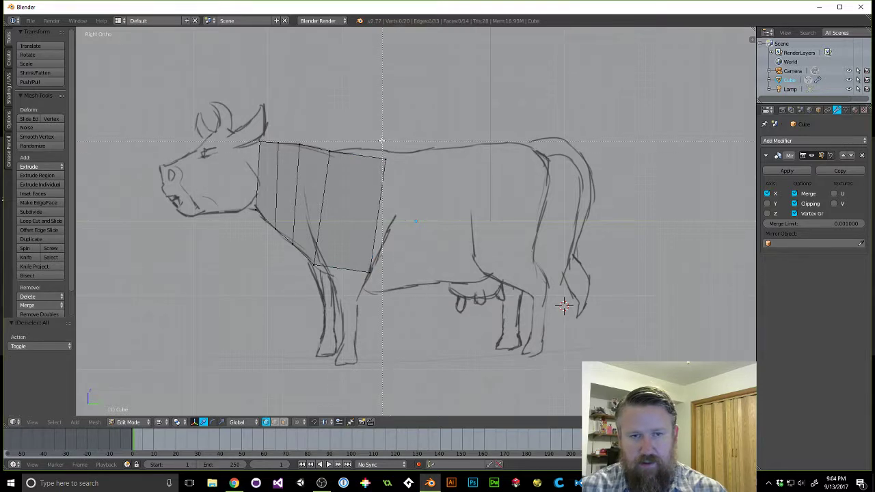
pyautogui.rightClick(386, 159)
pyautogui.press('g')
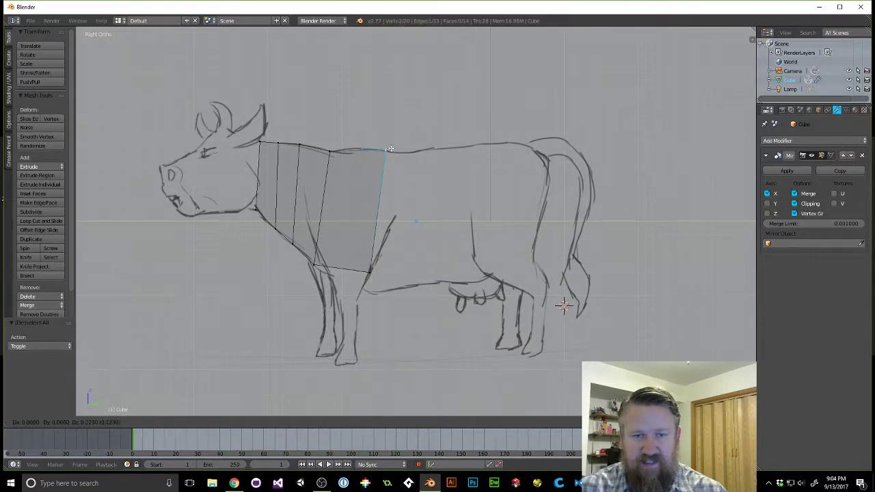
pyautogui.click(388, 147)
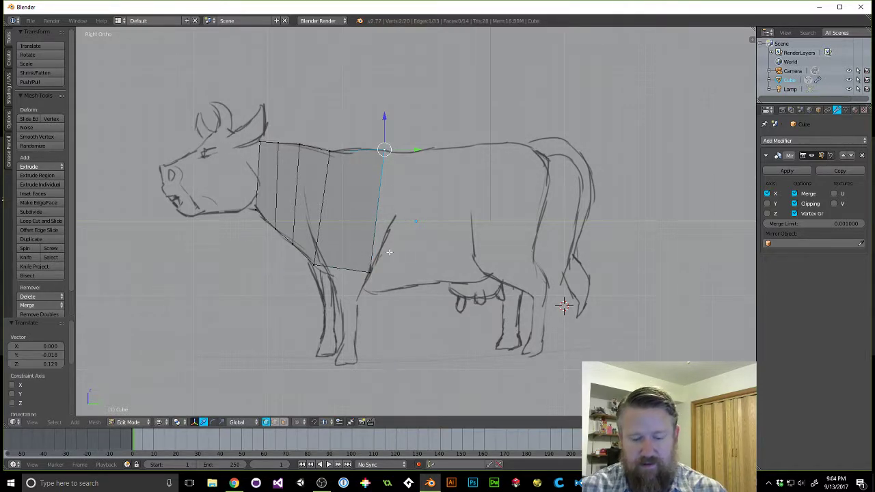
# Move the lower vertices of that end about -0.04 along Y and -0.23 in Z to where the front leg meets the belly.
pyautogui.press('a')
pyautogui.press('b')
pyautogui.moveTo(359, 258); pyautogui.dragTo(379, 278)
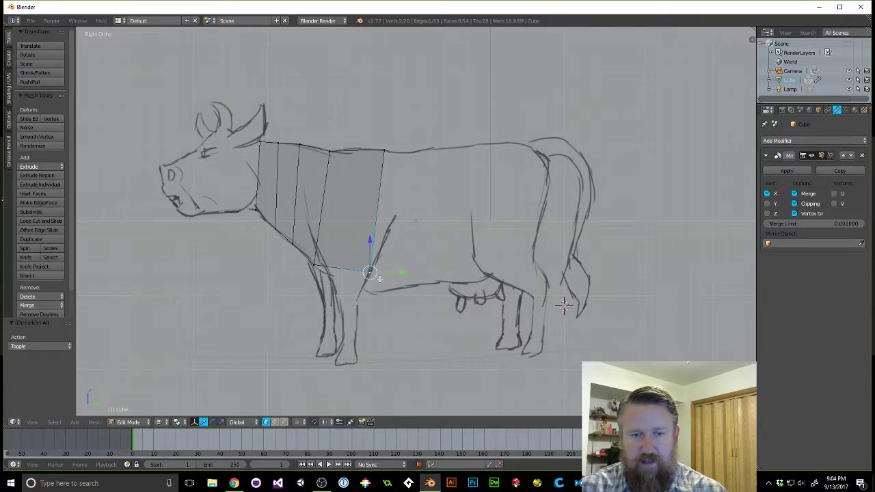
pyautogui.press('g')
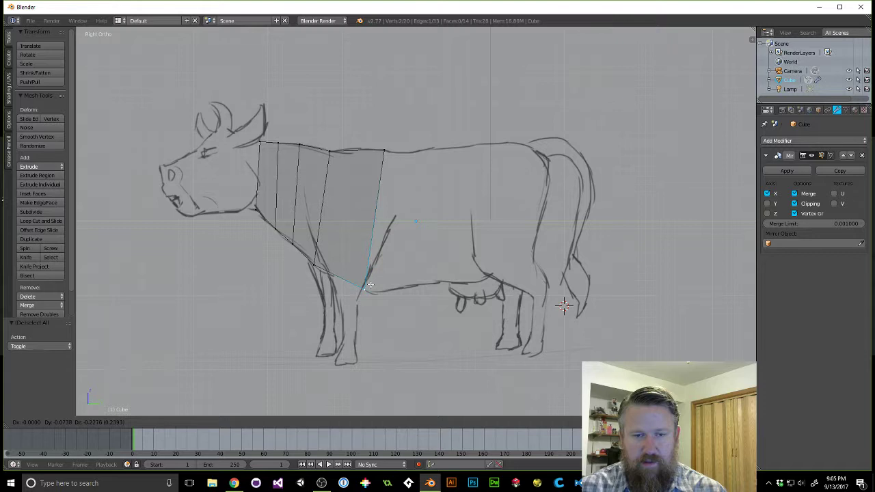
pyautogui.click(367, 288)
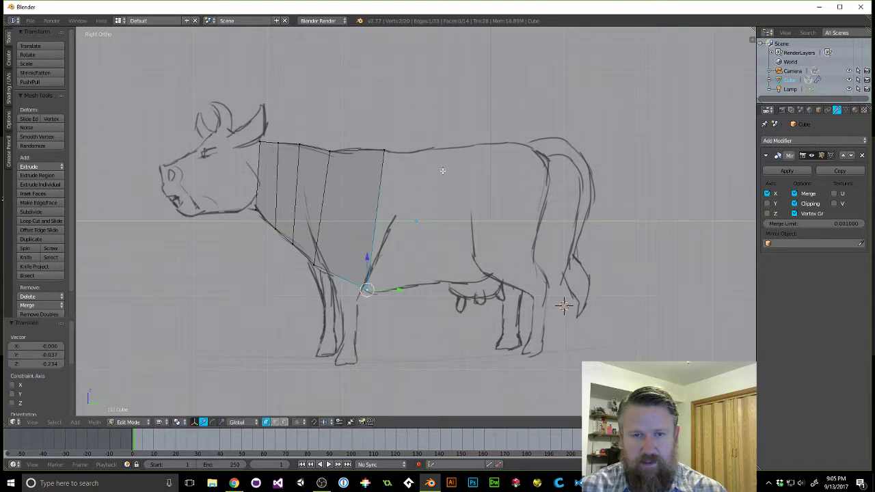
# Move the upper vertices of the end behind the front leg about -0.18 along Y and 0.01 up on the back line.
pyautogui.press('a')
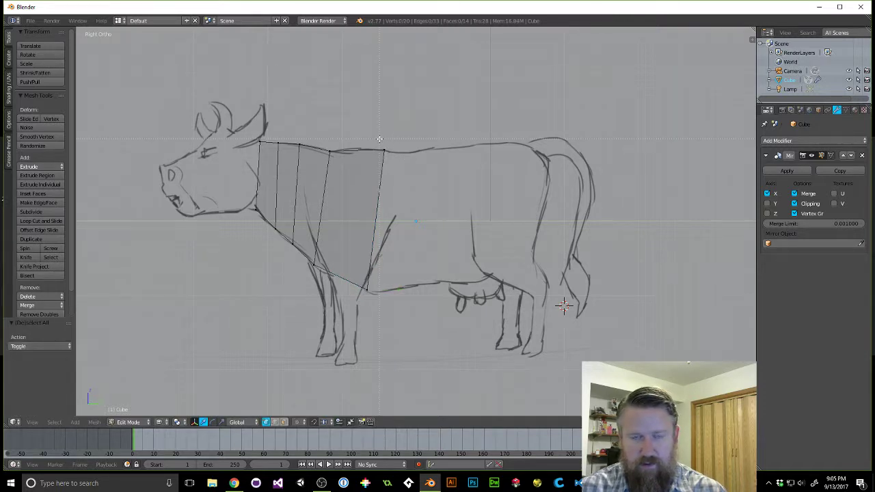
pyautogui.rightClick(383, 156)
pyautogui.press('g')
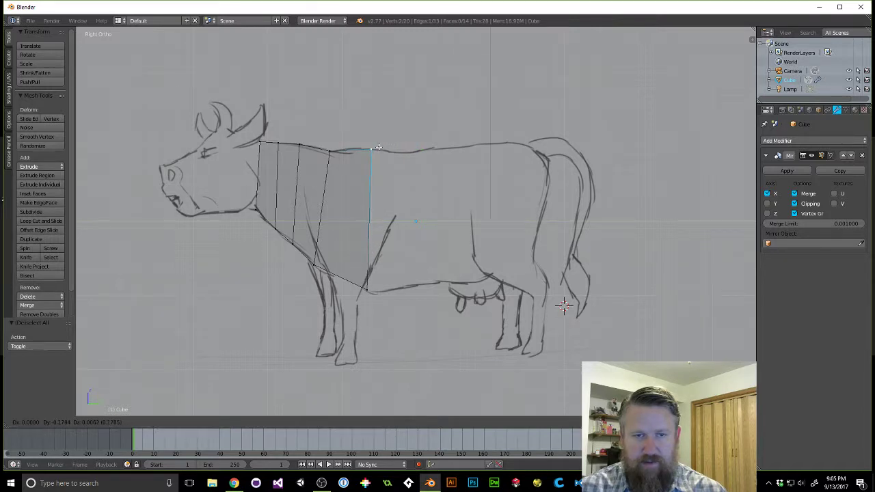
pyautogui.click(378, 148)
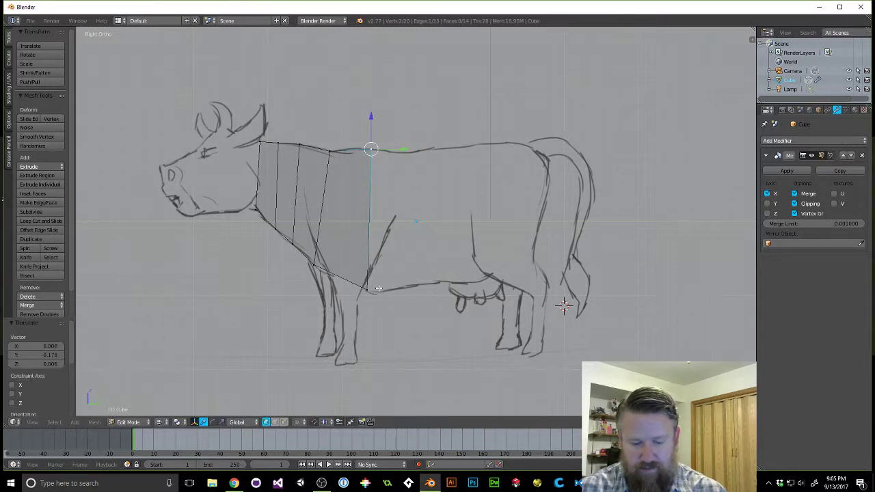
# Extrude the whole end loop about 0.44 units toward the rear and shift the new end about -0.04 along Y and -0.03 in Z.
pyautogui.press('a')
pyautogui.keyDown('alt'); pyautogui.rightClick(368, 212); pyautogui.keyUp('alt')
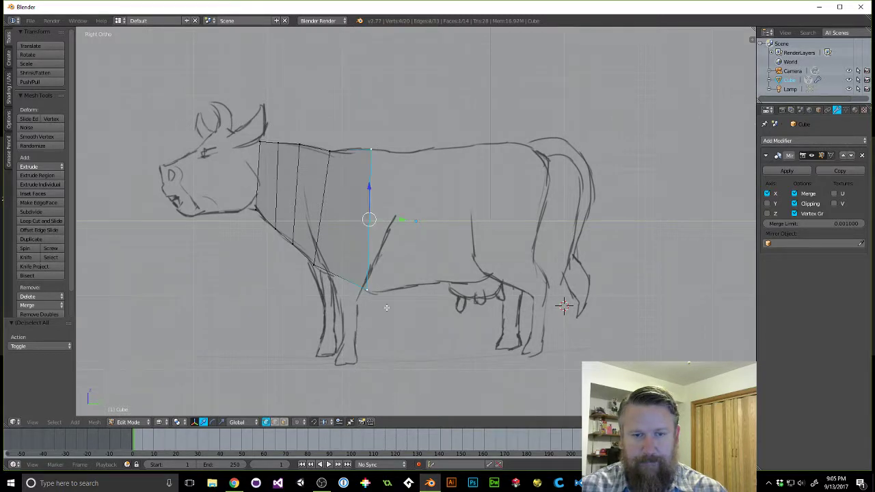
pyautogui.press('e')
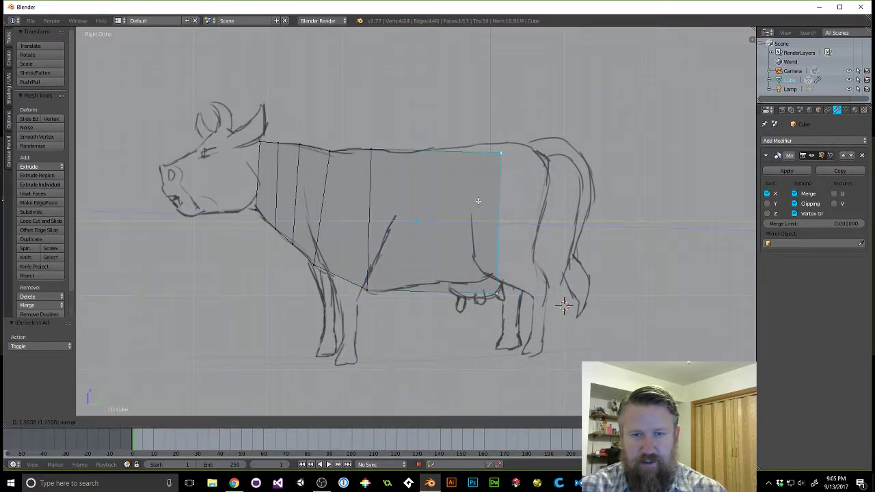
pyautogui.click(435, 203)
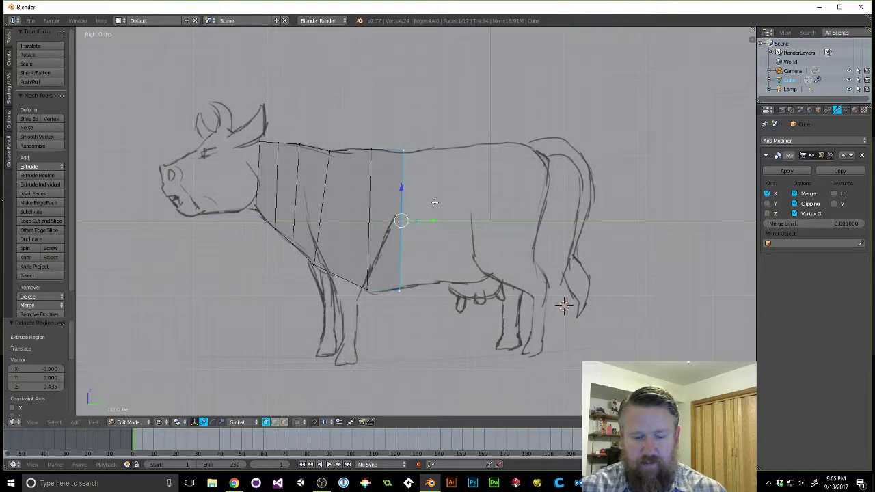
pyautogui.press('g')
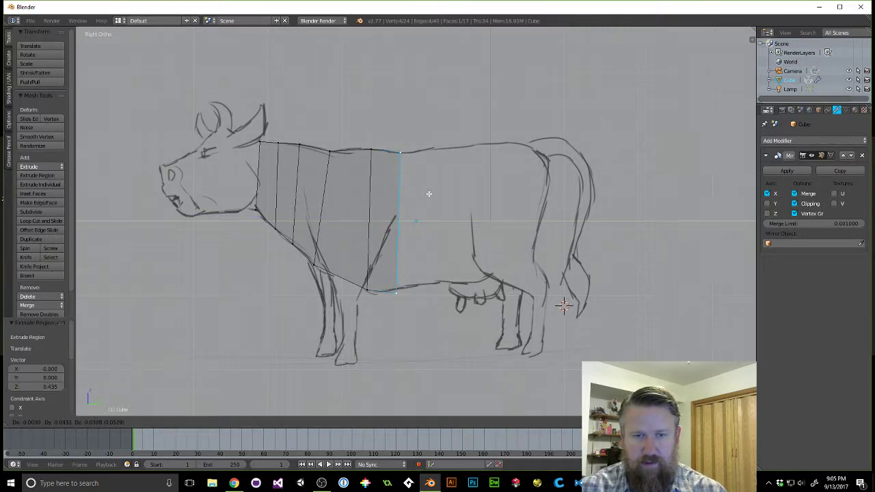
pyautogui.click(429, 194)
# Extrude the end loop about 0.39 units further along the belly and raise the new end about 0.04 in Z.
pyautogui.press('e')
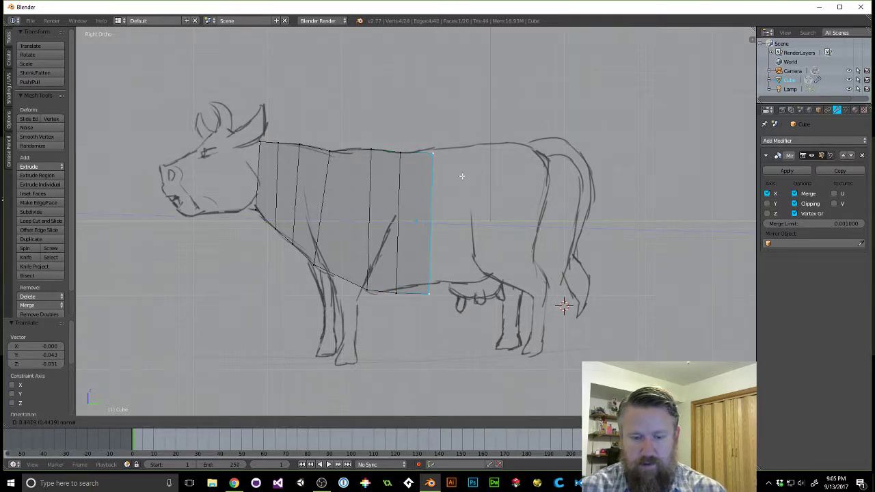
pyautogui.click(459, 178)
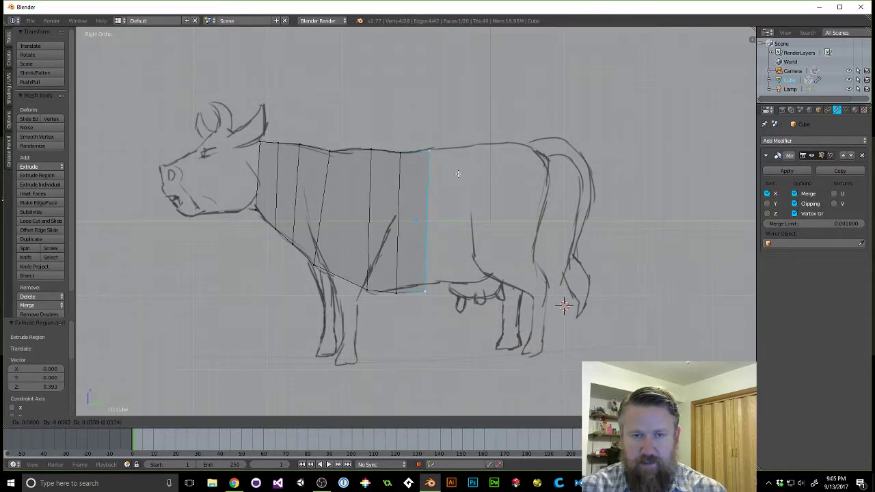
pyautogui.press('g')
pyautogui.click(458, 174)
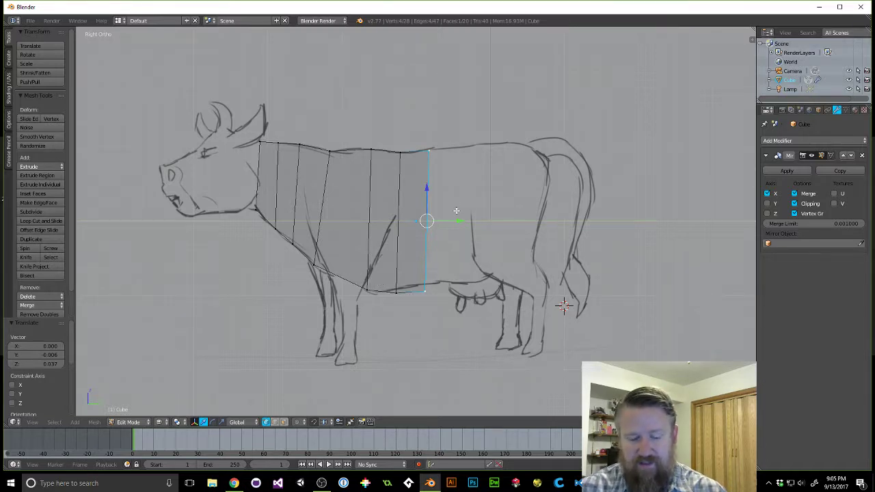
# Extrude the end loop about 0.57 units to the front edge of the hind leg and raise it about 0.07 in Z.
pyautogui.press('e')
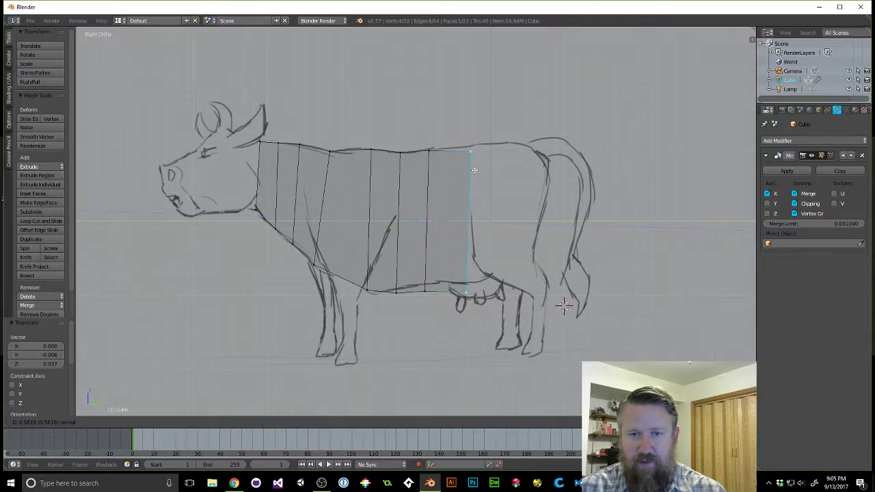
pyautogui.click(475, 172)
pyautogui.press('g')
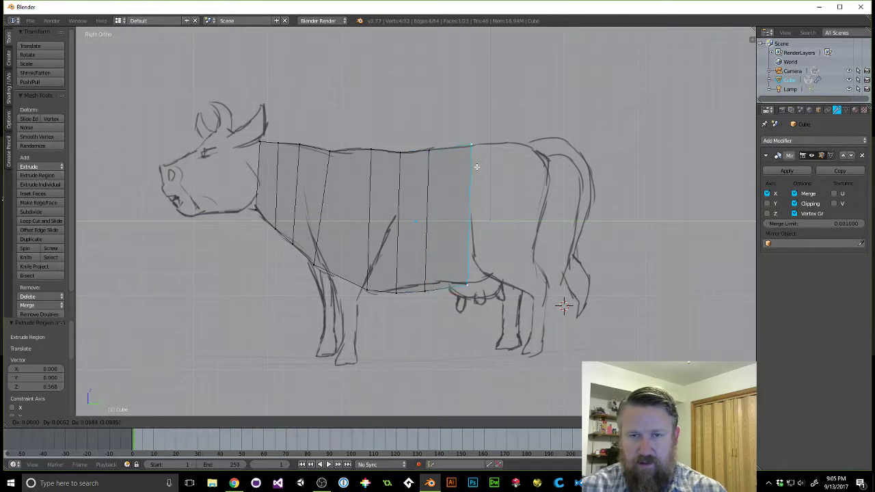
pyautogui.click(475, 165)
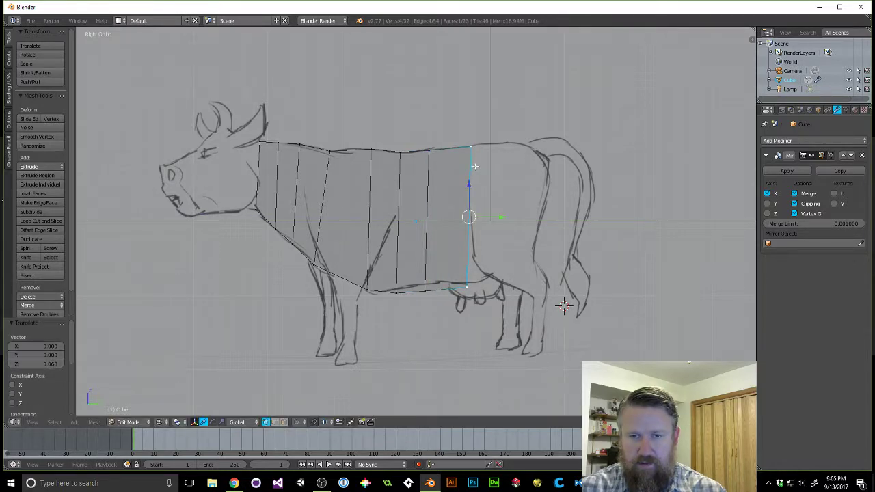
# Extrude the end loop about 0.43 units to the rear end of the udder.
pyautogui.press('e')
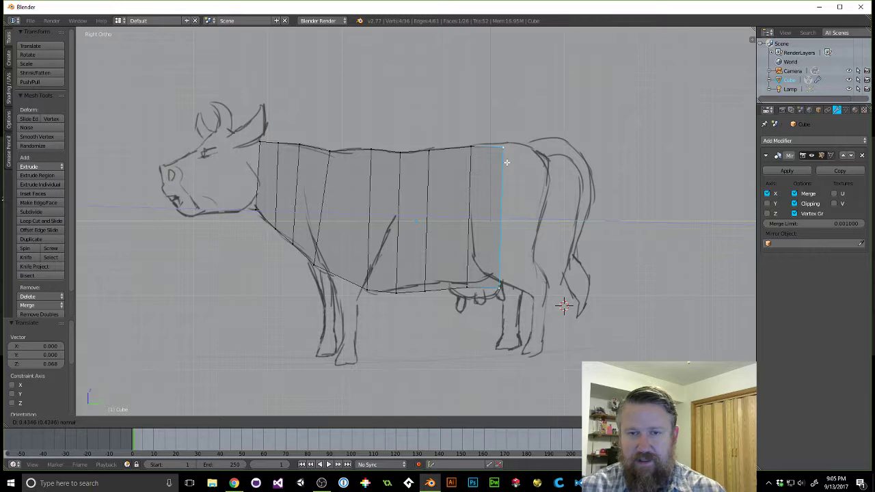
pyautogui.click(507, 162)
pyautogui.press('e')
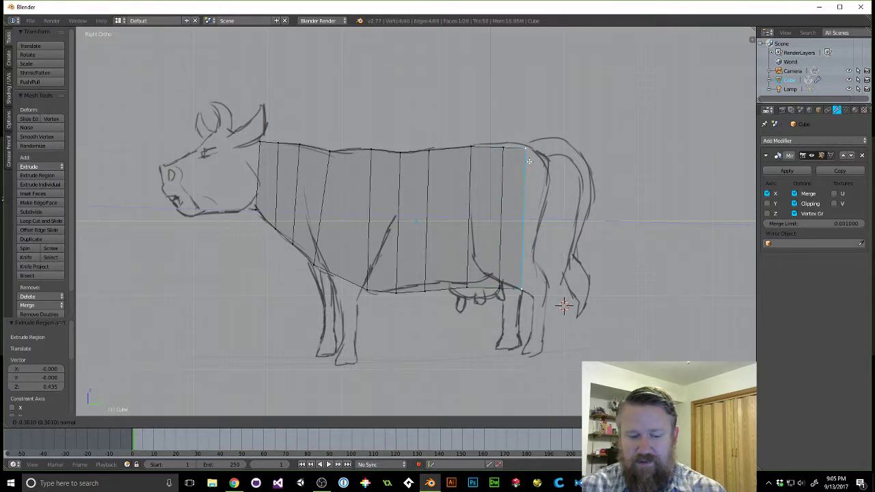
pyautogui.rightClick(529, 162)
pyautogui.press('g')
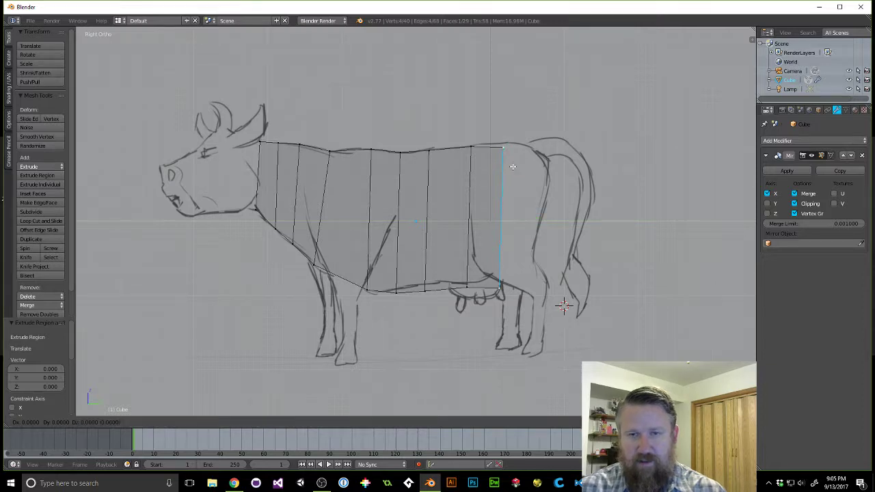
pyautogui.click(527, 162)
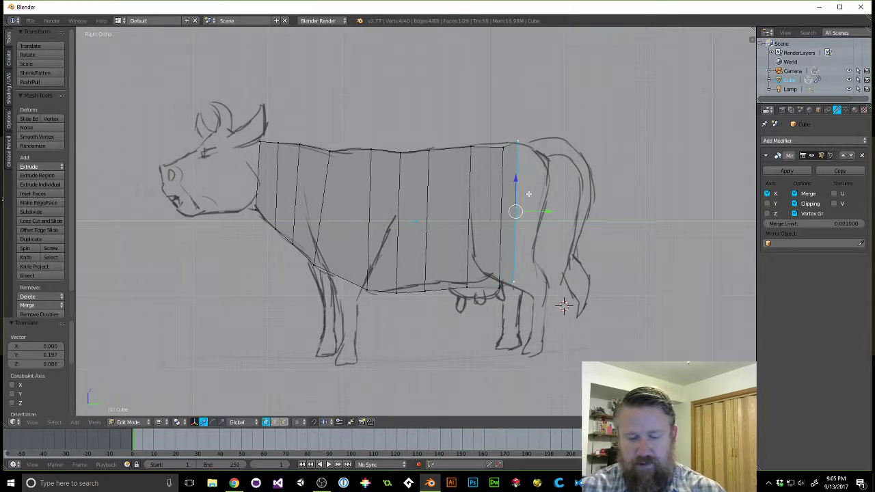
pyautogui.hotkey('ctrl', 'z')
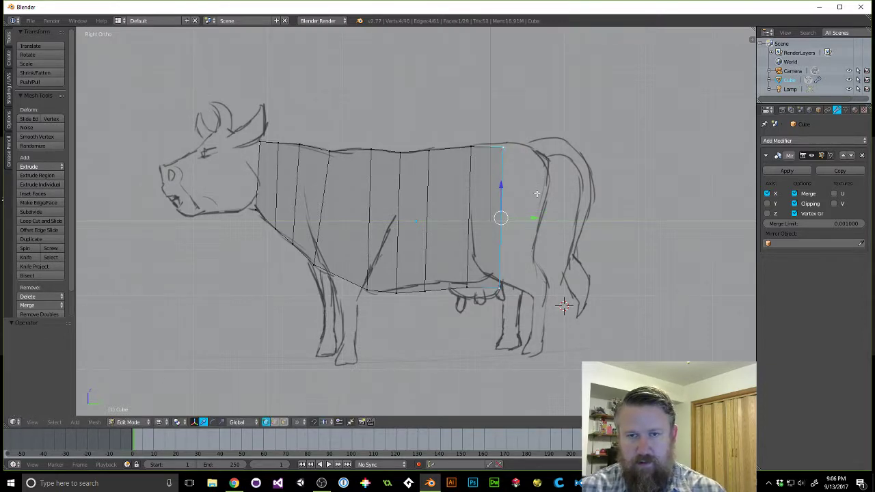
# Move the end loop above the udder's rear about -0.06 along Y and 0.06 up to match the back line.
pyautogui.press('g')
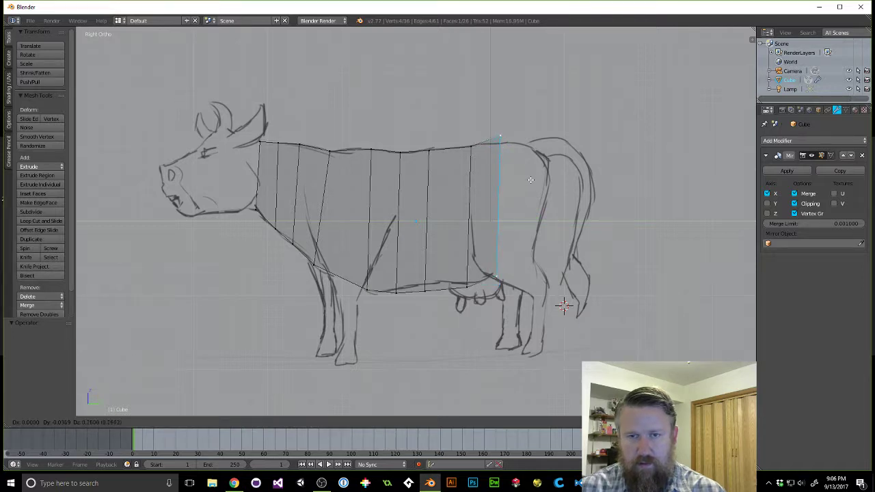
pyautogui.click(530, 185)
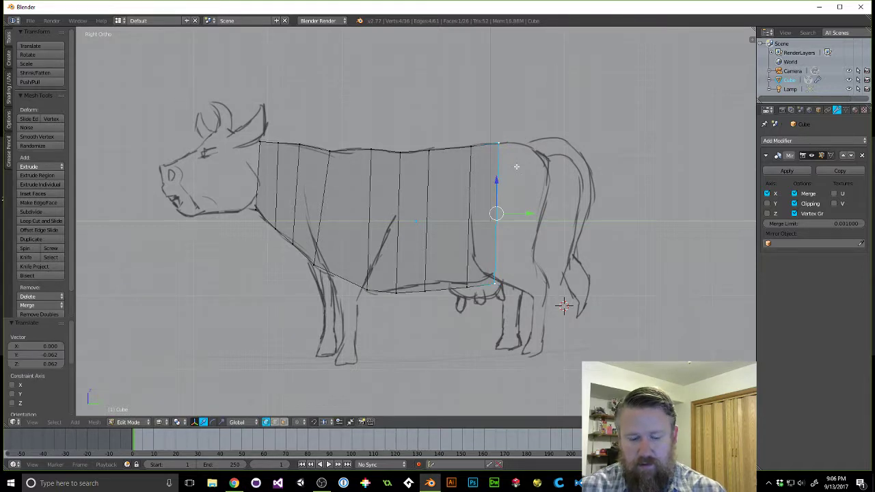
# Extrude the end loop about 0.41 units to the base of the tail and shift it about -0.02 along Y and -0.04 in Z.
pyautogui.press('e')
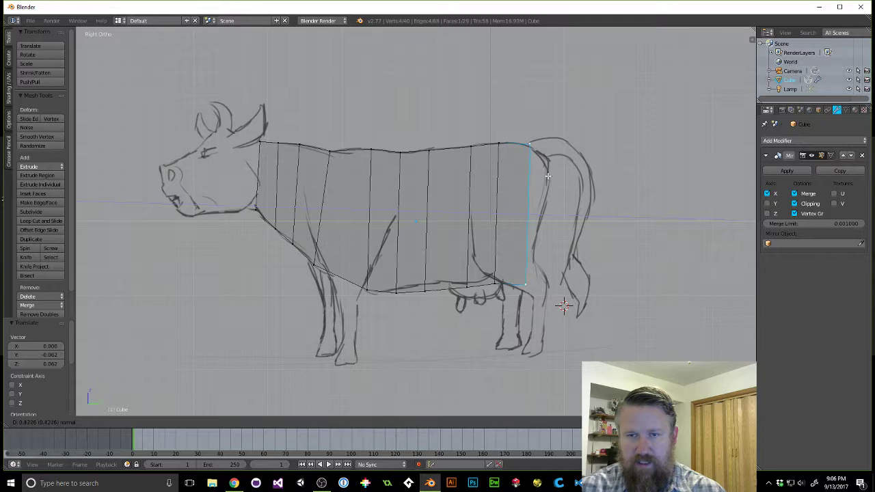
pyautogui.click(547, 176)
pyautogui.press('g')
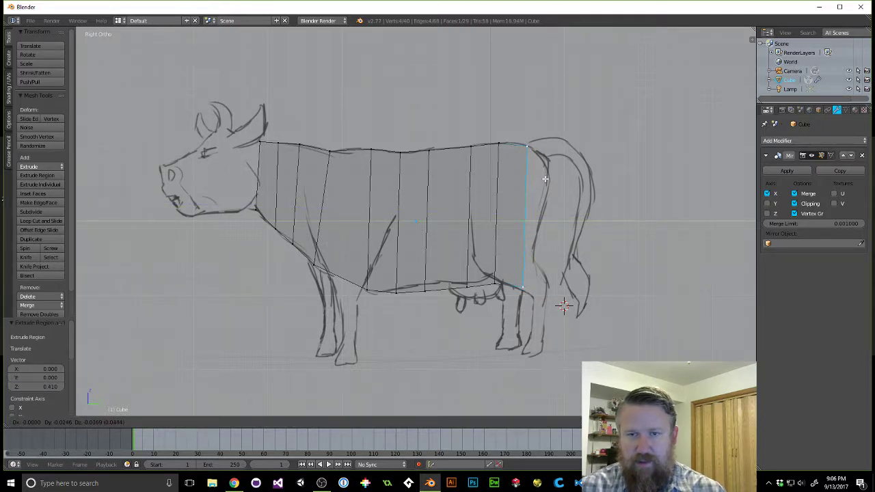
pyautogui.click(545, 178)
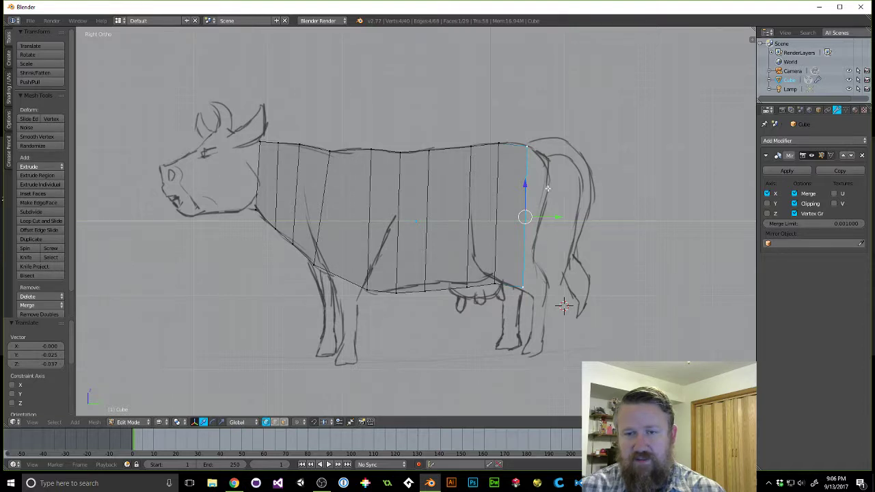
# Extrude the end loop about 0.3 units to the cow's rear edge and lower it about 0.17 in Z with about -0.01 along Y.
pyautogui.press('e')
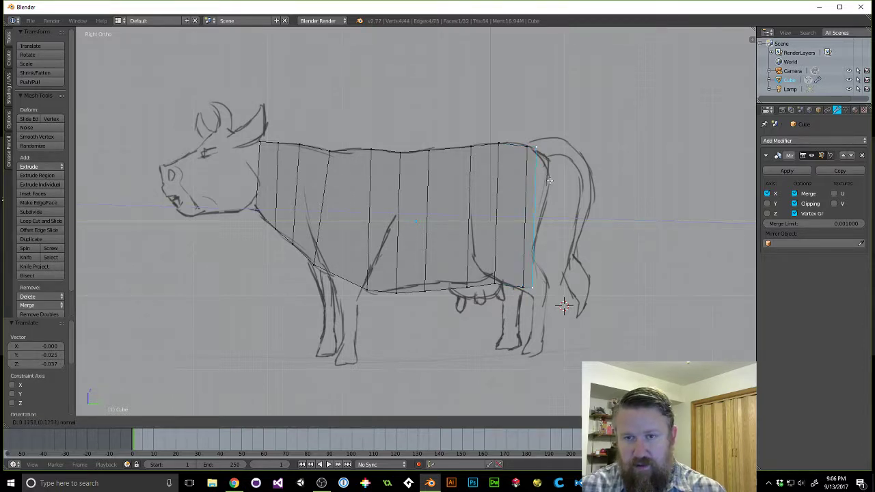
pyautogui.click(560, 186)
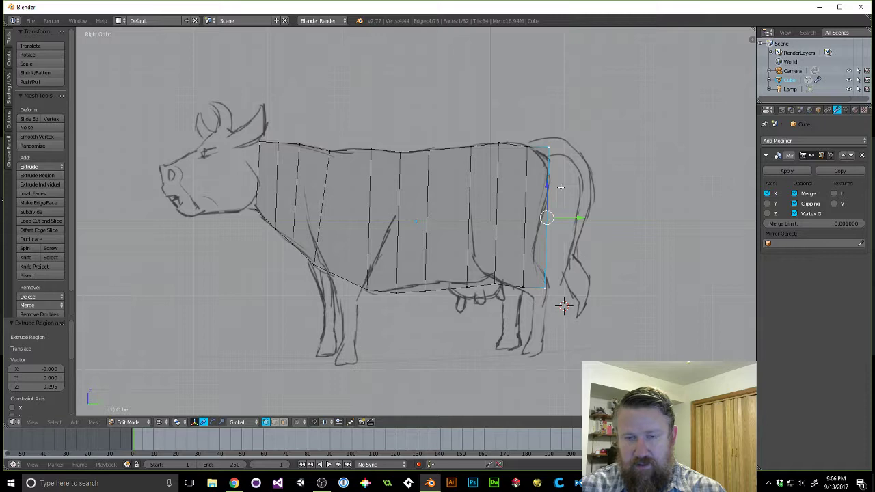
pyautogui.press('g')
pyautogui.click(559, 201)
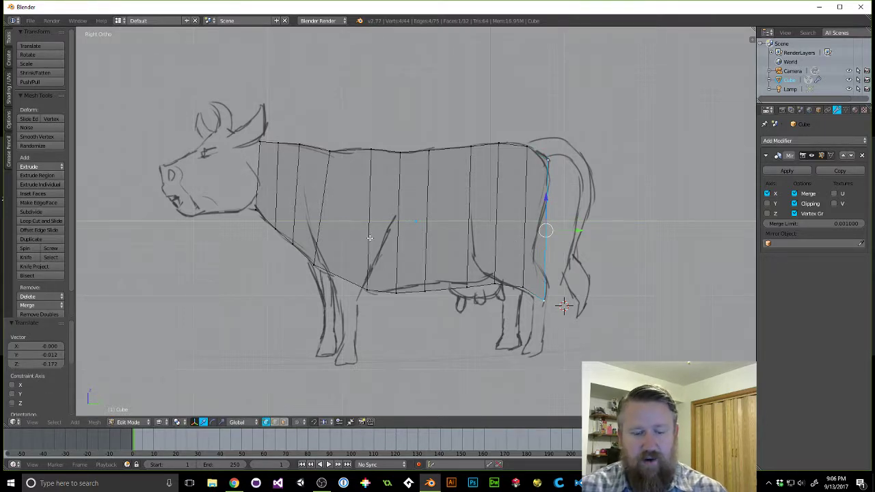
# Move the lower vertices of the loop at the front of the chest about 0.06 along Y and -0.04 in Z.
pyautogui.press('a')
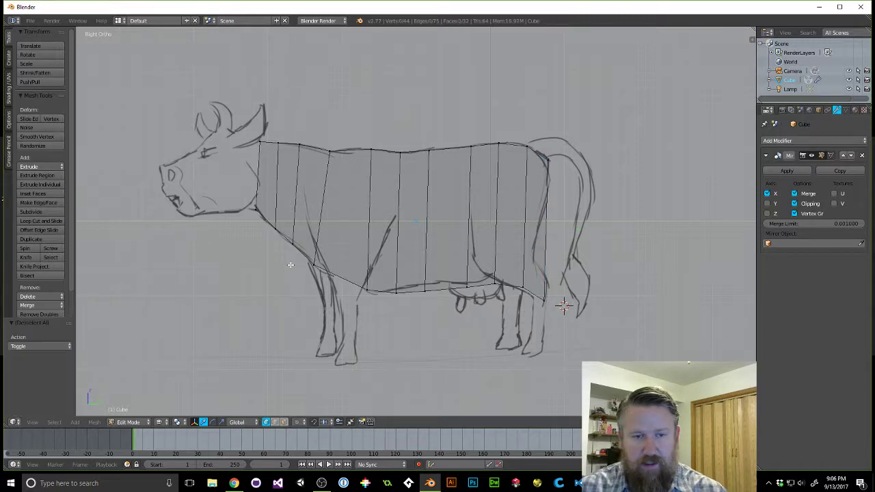
pyautogui.rightClick(315, 265)
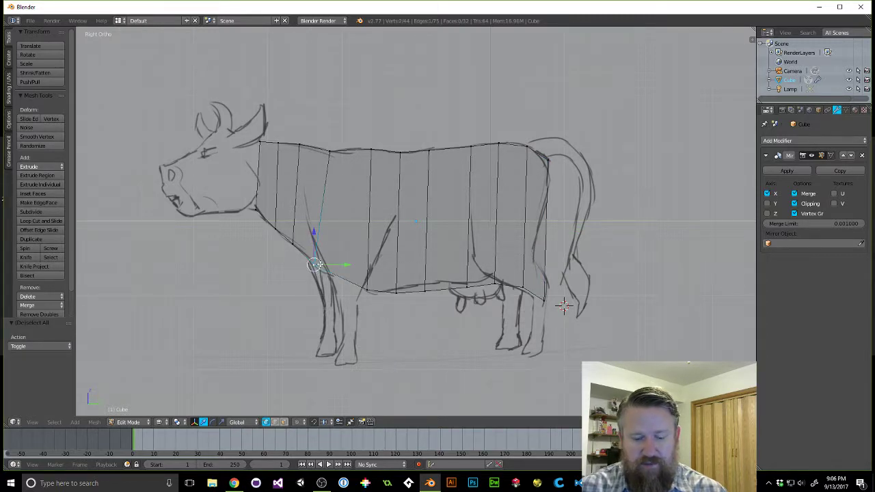
pyautogui.press('g')
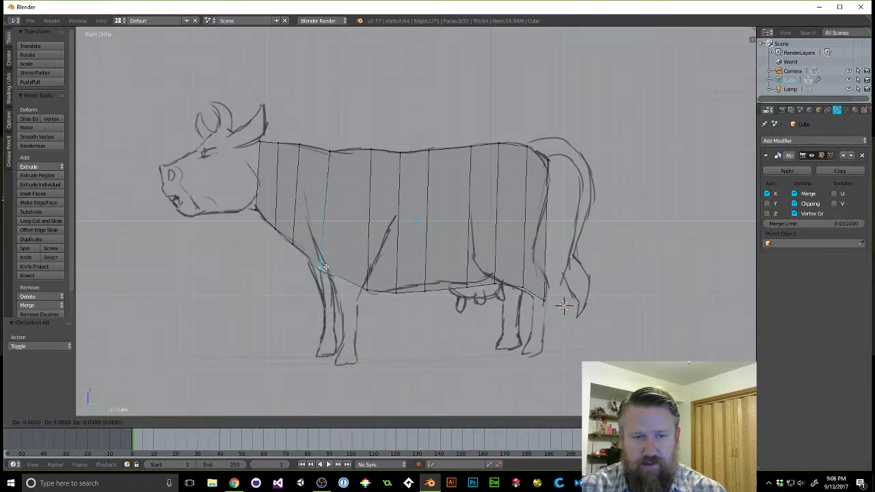
pyautogui.click(324, 267)
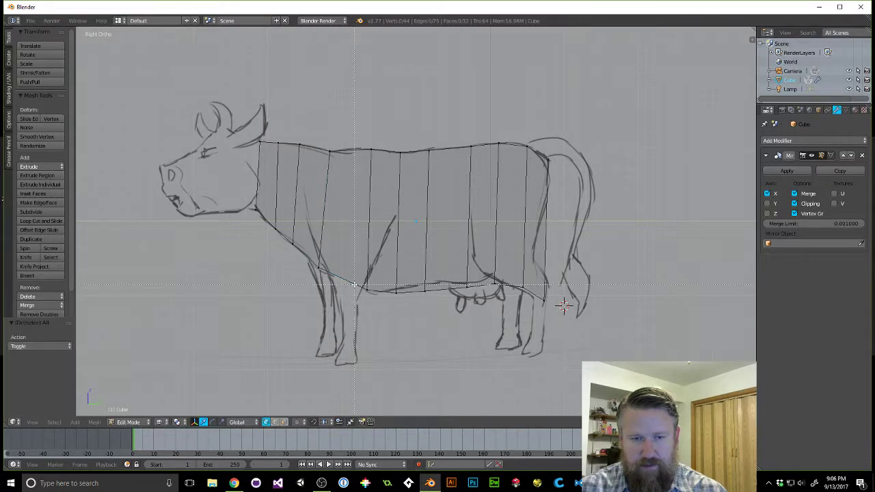
# Move the lower vertices of the loop where the front leg meets the belly slightly toward the head.
pyautogui.rightClick(379, 300)
pyautogui.press('g')
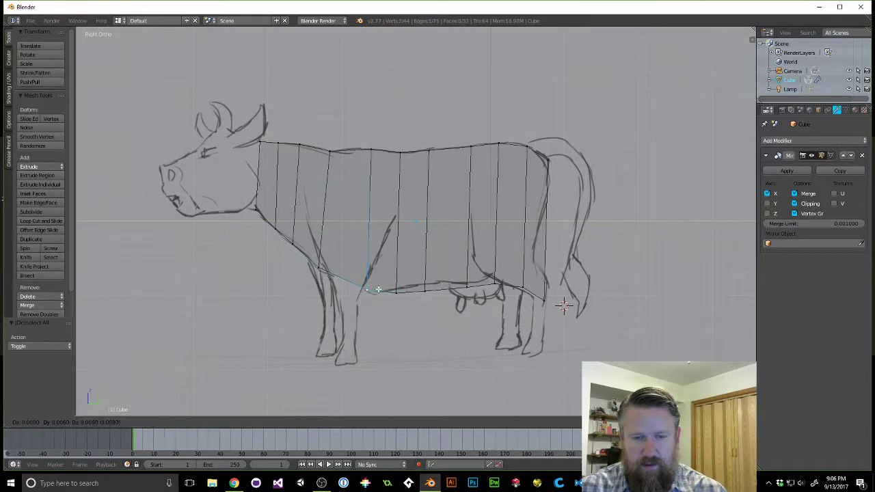
pyautogui.click(376, 290)
# Move the lower vertices of the next loop behind the front leg about -0.17 along Y, keeping them on the belly line.
pyautogui.press('a')
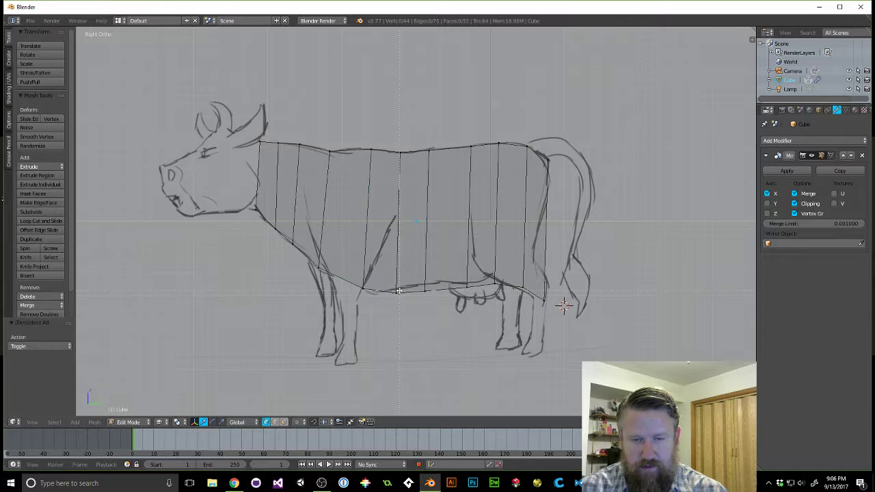
pyautogui.rightClick(401, 302)
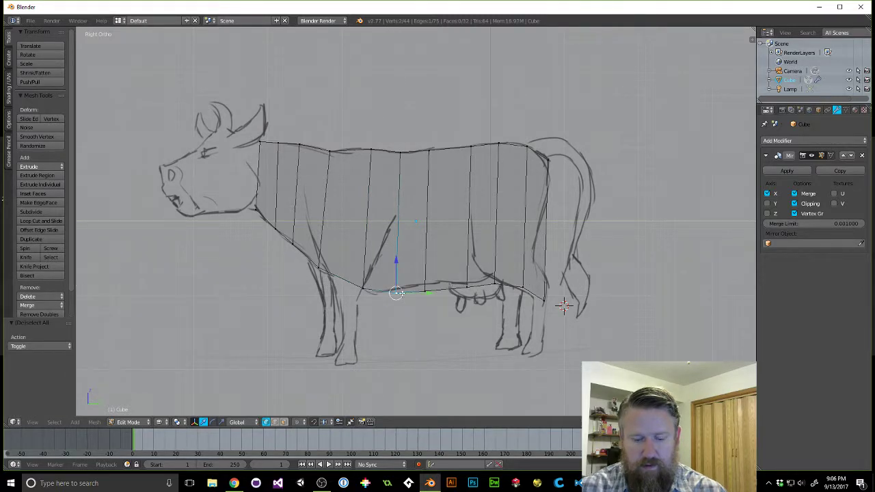
pyautogui.press('g')
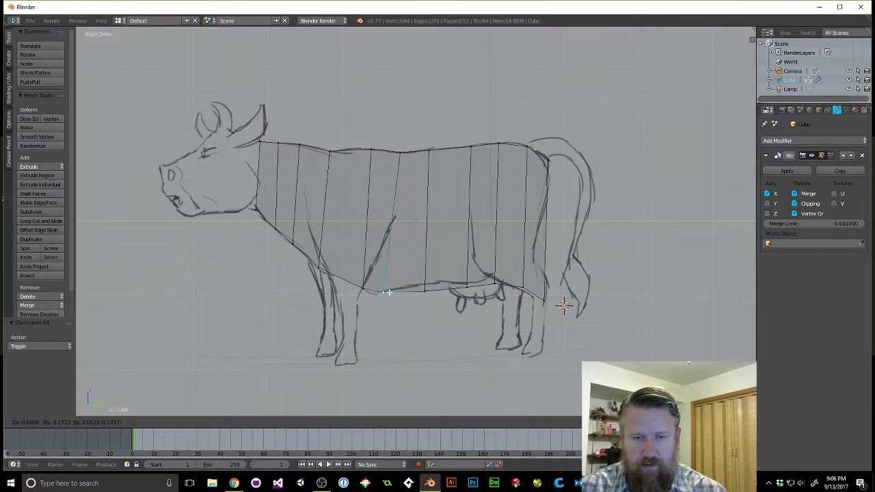
pyautogui.click(384, 293)
# Move the lower vertices of the mid-belly loop about -0.037 along Y and 0.086 in Z onto the drawn belly line.
pyautogui.rightClick(430, 298)
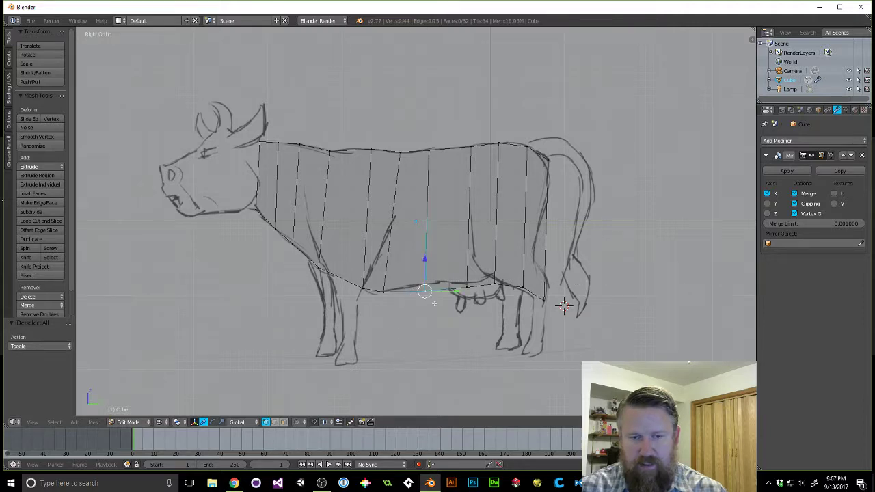
pyautogui.press('g')
pyautogui.click(422, 286)
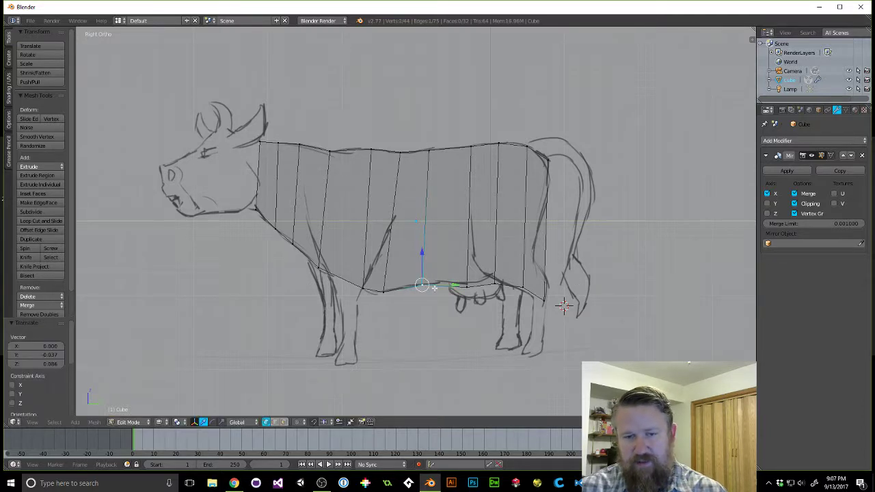
pyautogui.press('a')
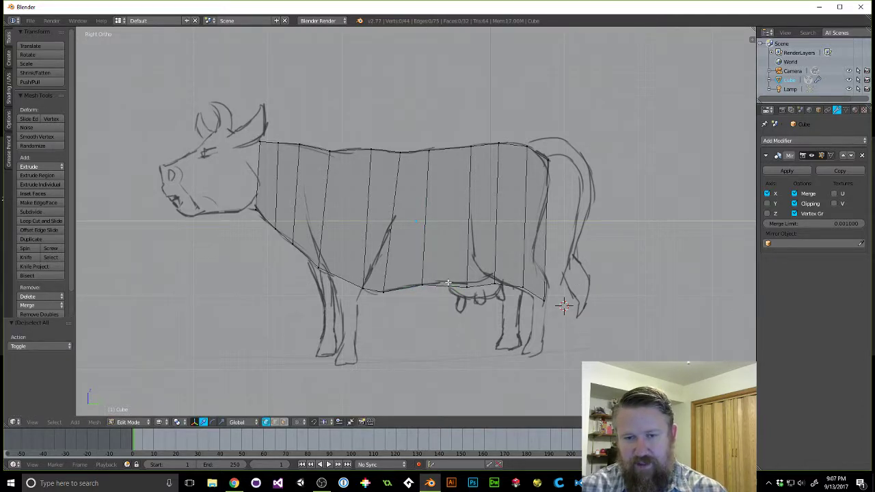
# Move the lower vertices of the loop above the udder about -0.16 along Y and 0.068 in Z.
pyautogui.rightClick(475, 295)
pyautogui.press('g')
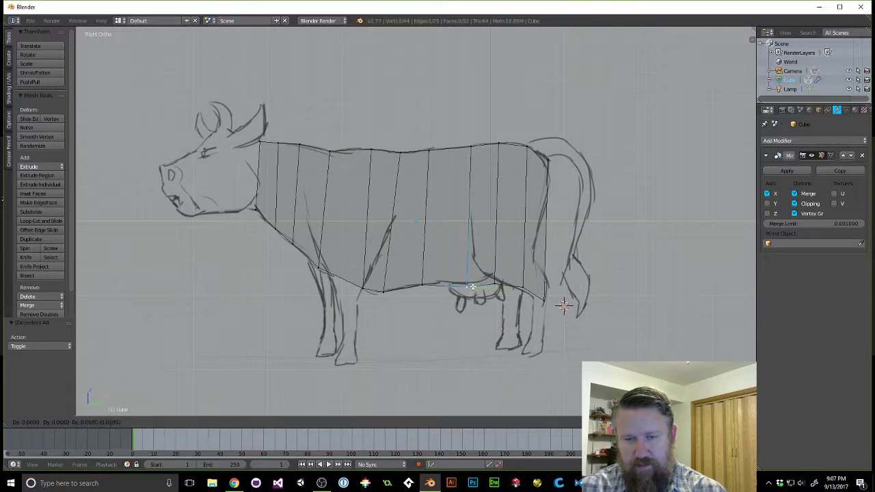
pyautogui.click(475, 286)
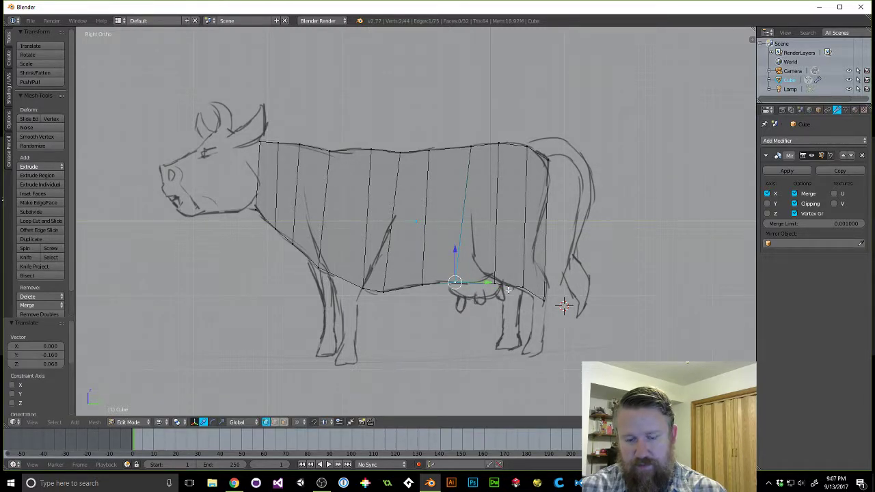
pyautogui.press('a')
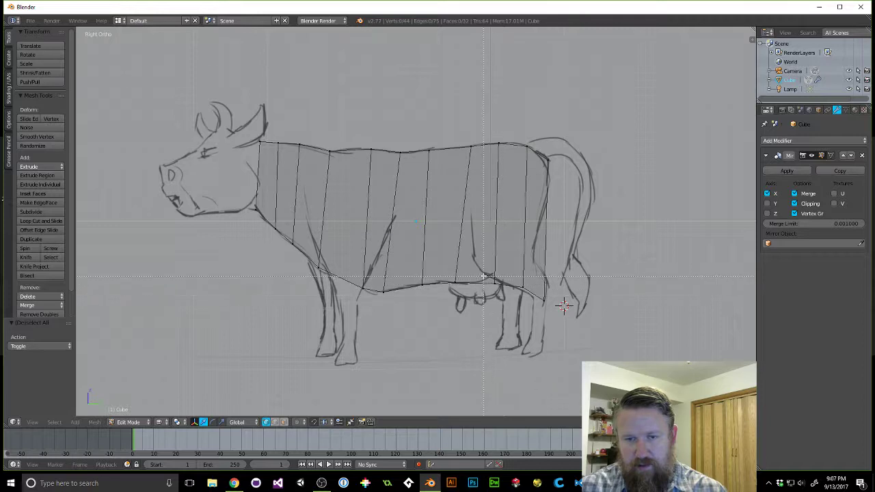
# Move the lower vertices of the loop behind the udder about -0.39 along Y, keeping them on the belly line.
pyautogui.rightClick(498, 290)
pyautogui.press('g')
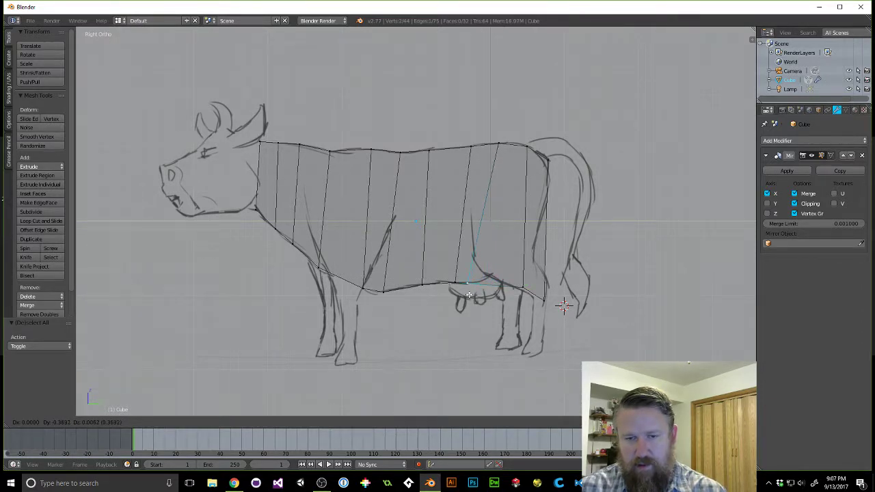
pyautogui.click(469, 295)
pyautogui.press('a')
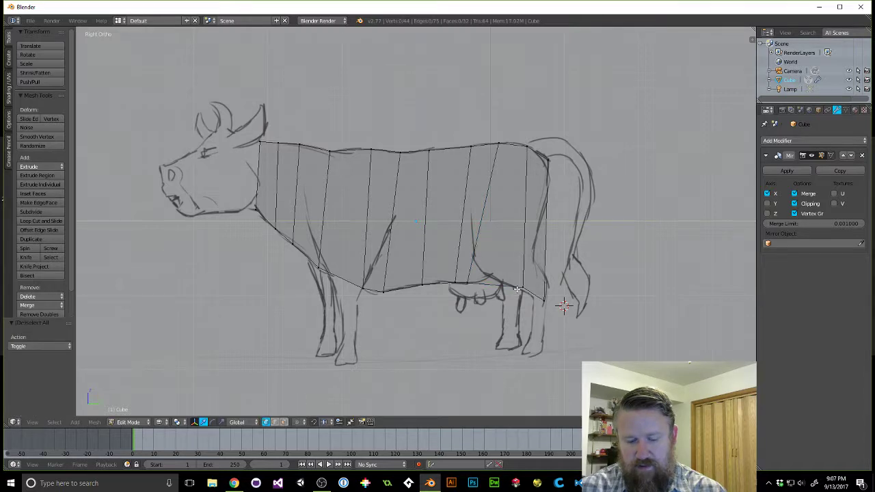
# Move the lower vertices of the second-to-last loop -0.431 along Y and 0.160 in Z to the front of the hind leg.
pyautogui.rightClick(521, 288)
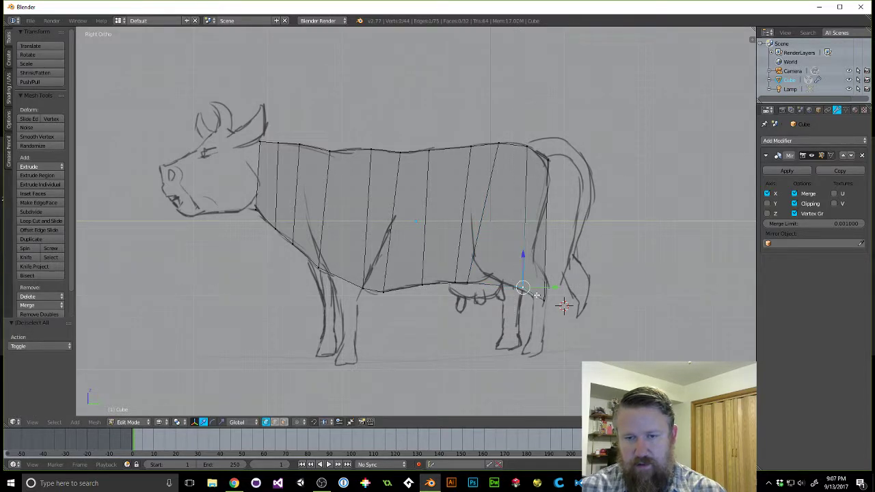
pyautogui.press('g')
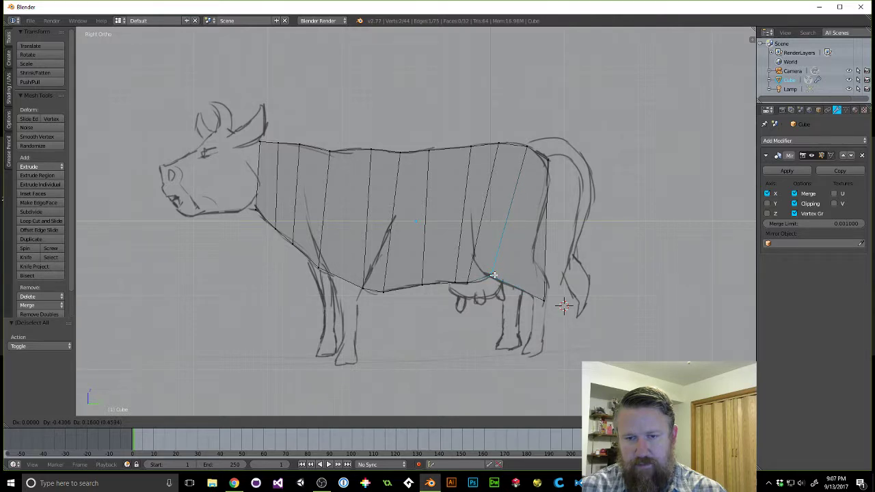
pyautogui.click(494, 275)
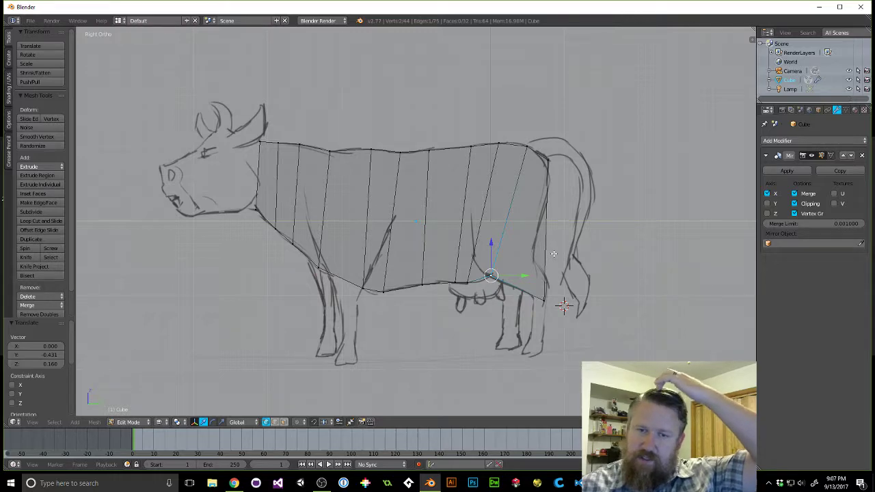
# Show the mesh in solid perspective and split the viewport in two, with a narrower, zoomed-out perspective preview without the tool shelf.
pyautogui.moveTo(578, 252)
pyautogui.mouseDown(button='middle')
pyautogui.moveTo(551, 256)
pyautogui.moveTo(534, 281)
pyautogui.moveTo(651, 280)
pyautogui.moveTo(549, 255)
pyautogui.moveTo(515, 302)
pyautogui.moveTo(585, 230)
pyautogui.moveTo(609, 253)
pyautogui.moveTo(585, 260)
pyautogui.mouseUp(button='middle')
pyautogui.press('z')
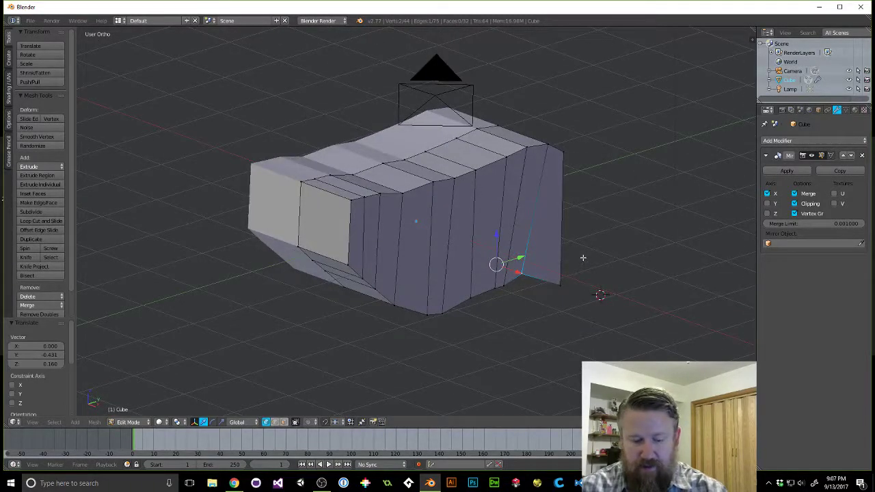
pyautogui.press('KP_5')
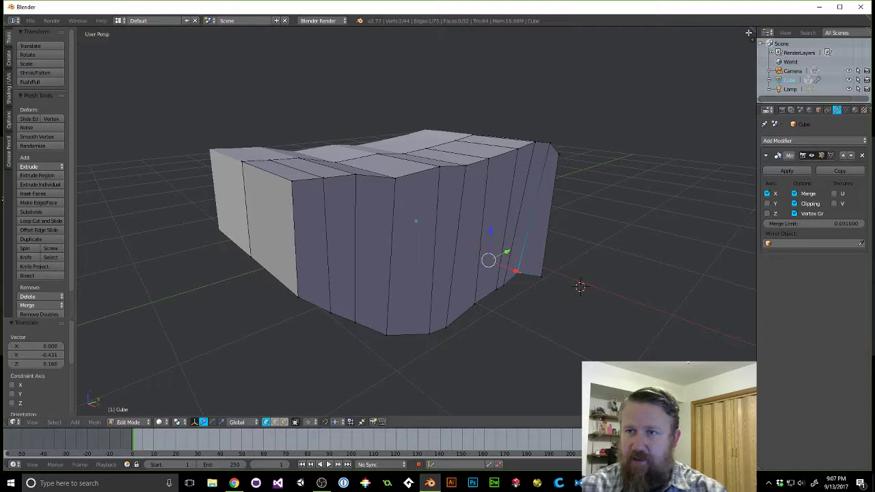
pyautogui.moveTo(754, 31); pyautogui.dragTo(463, 82)
pyautogui.press('t')
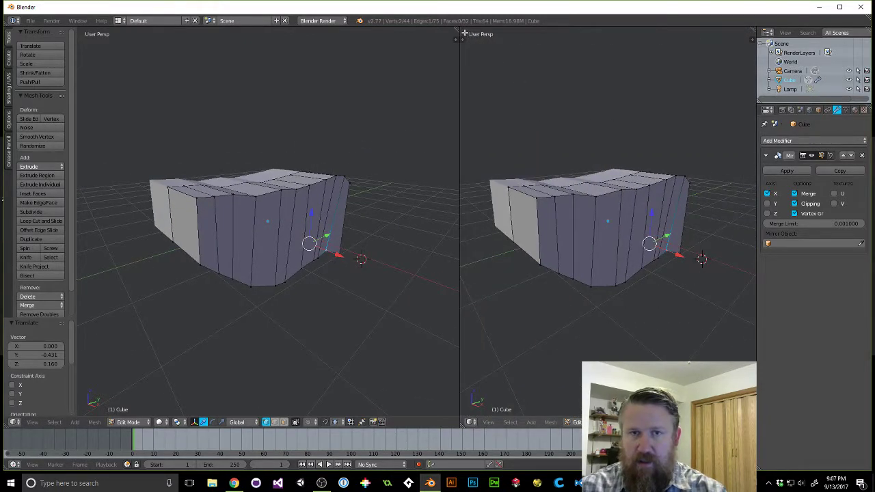
pyautogui.moveTo(458, 101); pyautogui.dragTo(535, 100)
pyautogui.moveTo(602, 164); pyautogui.dragTo(651, 207, button='middle')
pyautogui.scroll(-4, 651, 208)
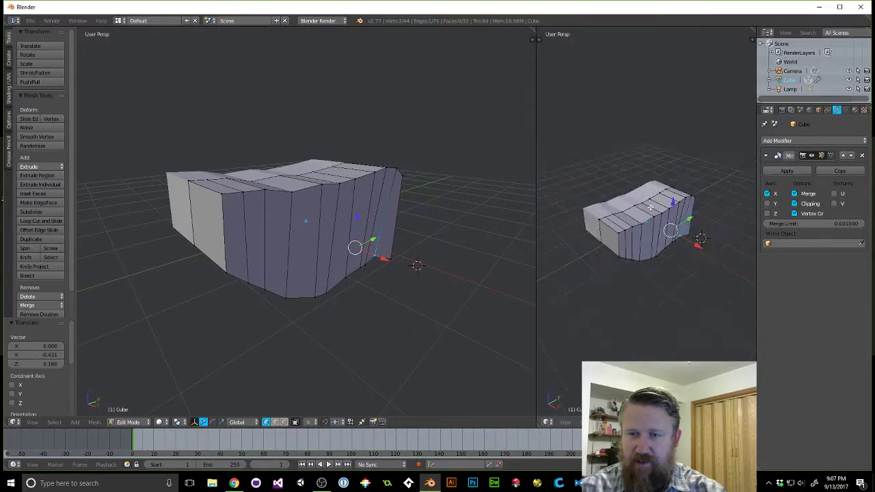
# Set the larger viewport to the right orthographic view in wireframe so the cow drawing shows through the mesh.
pyautogui.rightClick(408, 151)
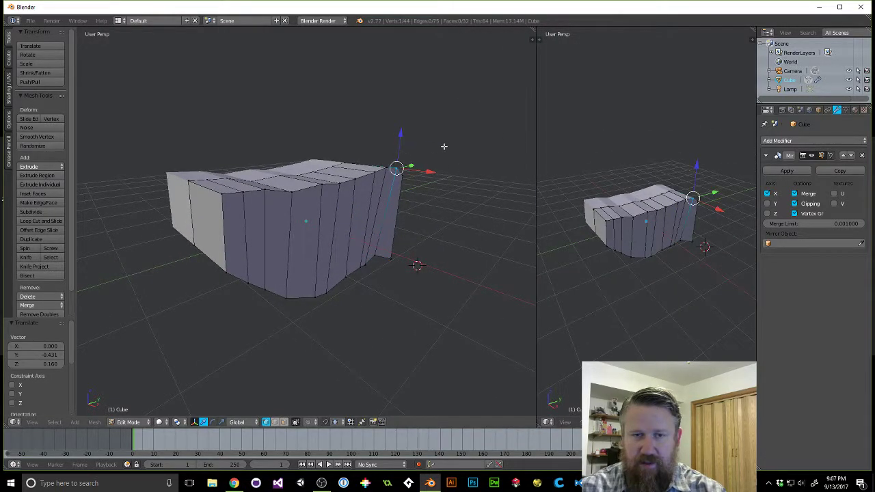
pyautogui.press('KP_3')
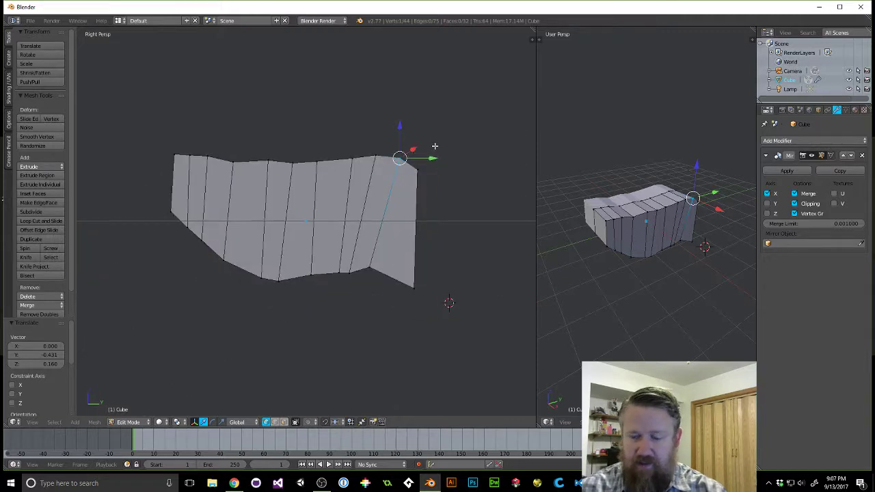
pyautogui.press('KP_5')
pyautogui.scroll(1, 396, 151)
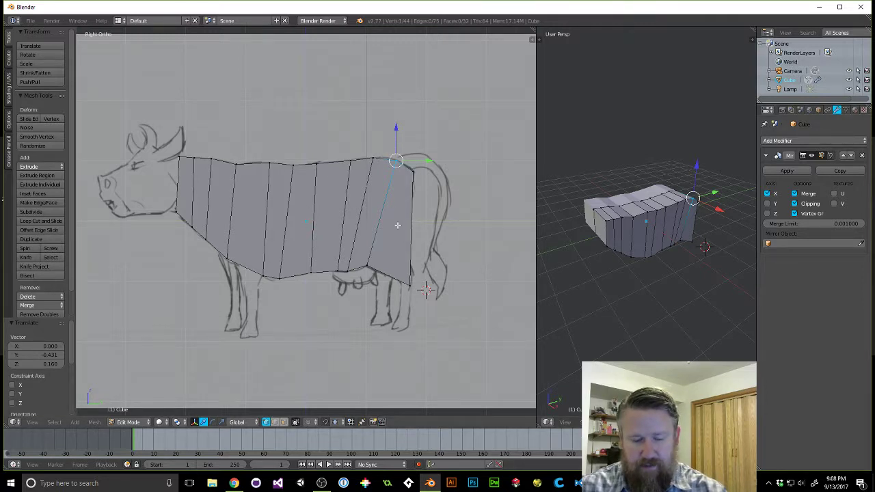
pyautogui.press('z')
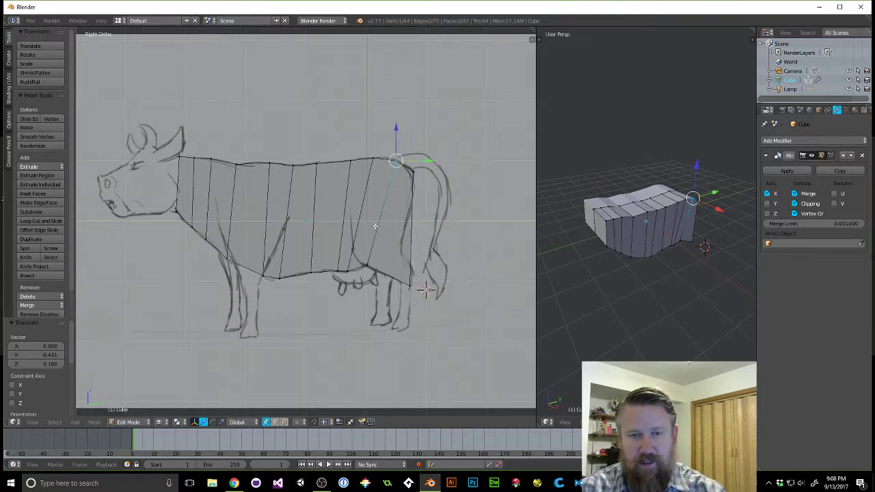
# Add one lengthwise loop cut along the body's side and slide it about 0.46 toward the back.
pyautogui.press('a')
pyautogui.hotkey('ctrl', 'r')
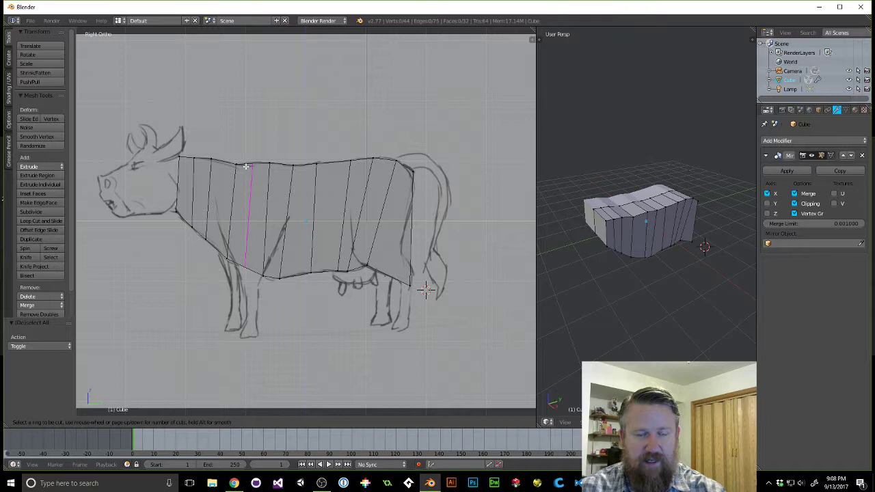
pyautogui.click(301, 217)
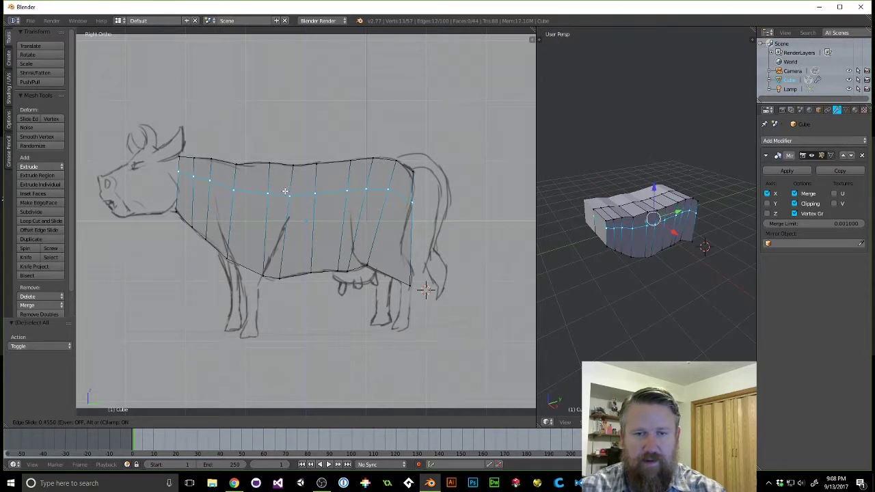
pyautogui.click(290, 190)
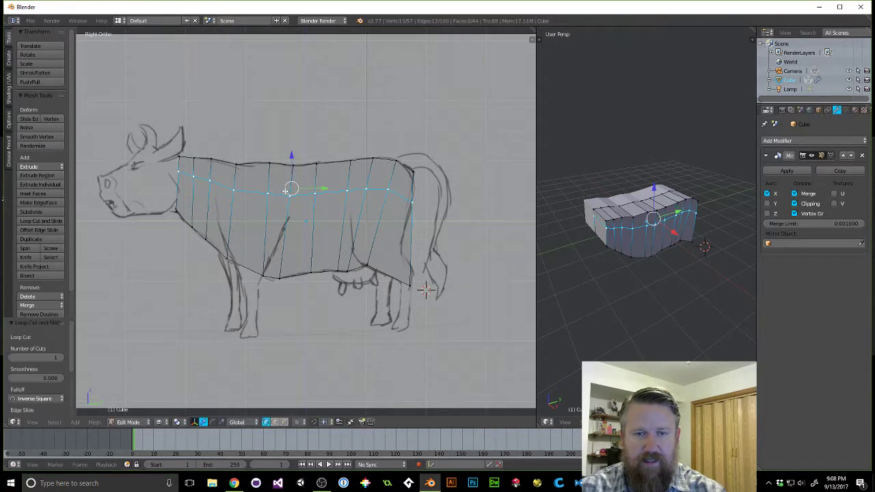
# Add a second lengthwise loop cut in the lower half of the side, slid about 0.17 toward the belly.
pyautogui.hotkey('ctrl', 'r')
pyautogui.click(291, 255)
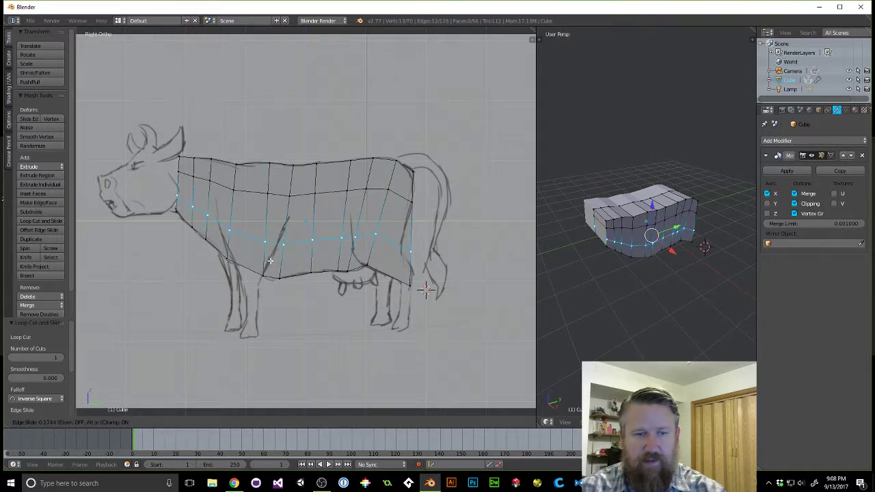
pyautogui.click(270, 260)
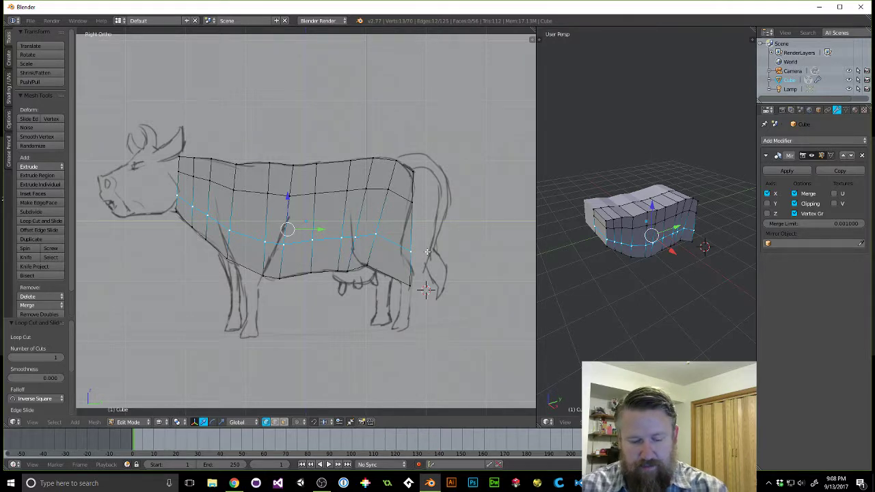
pyautogui.press('a')
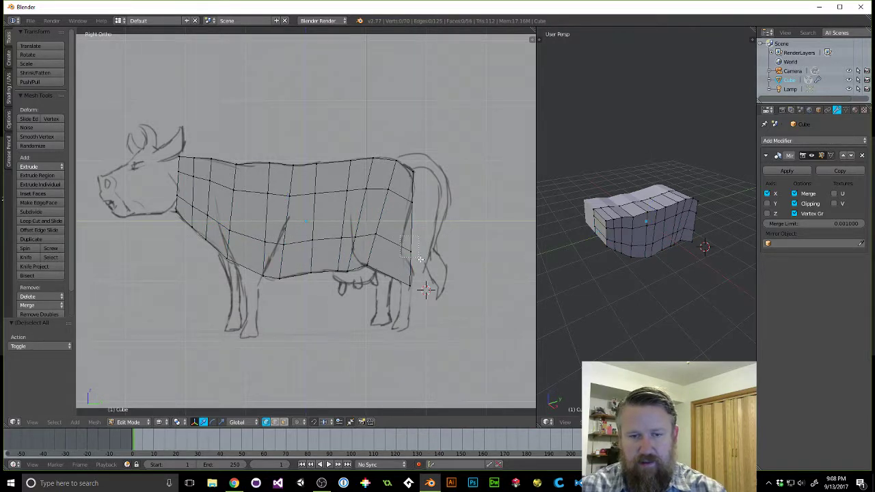
# Move the rearmost vertices of the lower lengthwise loop 0.015 along Y and -0.273 in Z.
pyautogui.rightClick(412, 252)
pyautogui.press('g')
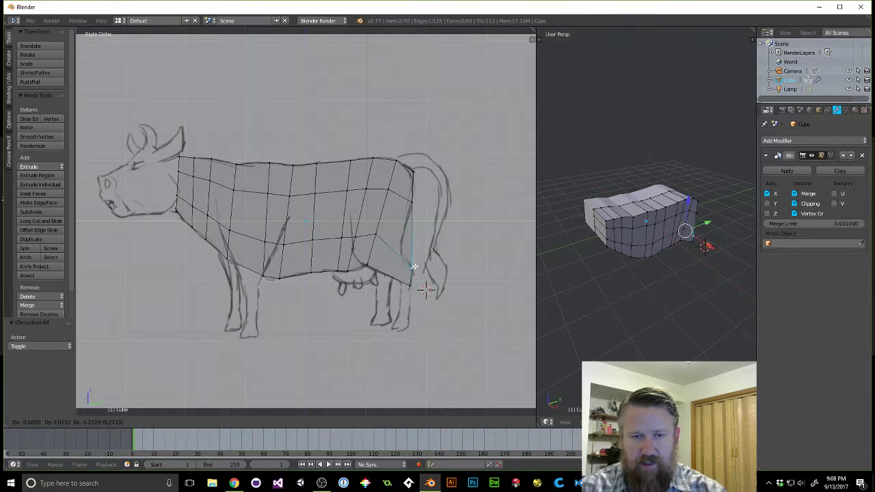
pyautogui.click(414, 266)
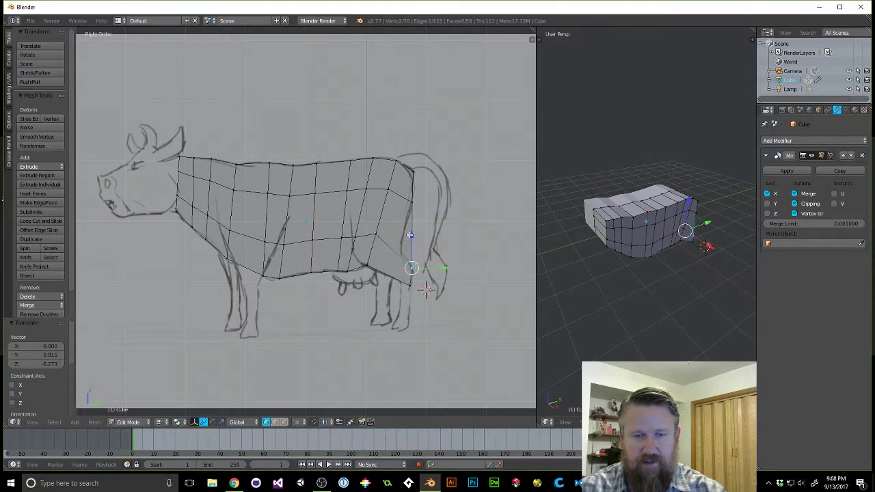
# Add one lengthwise loop cut midway between the upper and lower side loops.
pyautogui.hotkey('ctrl', 'r')
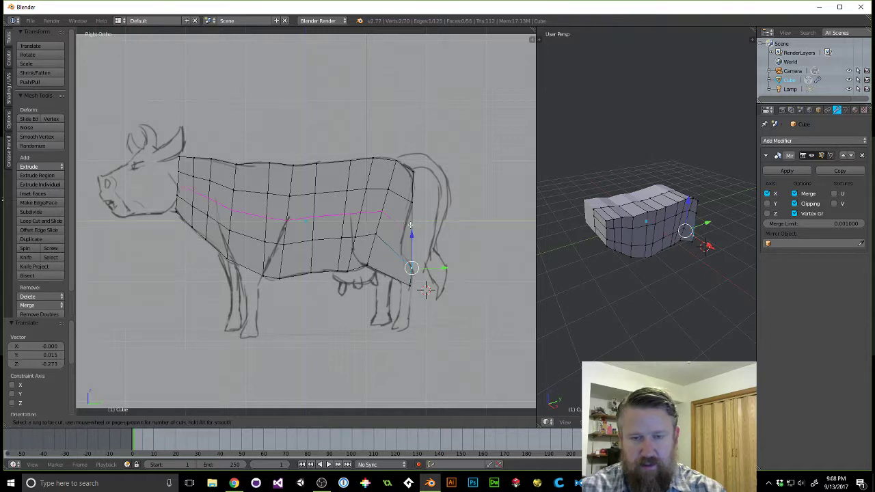
pyautogui.click(402, 222)
pyautogui.click(412, 223)
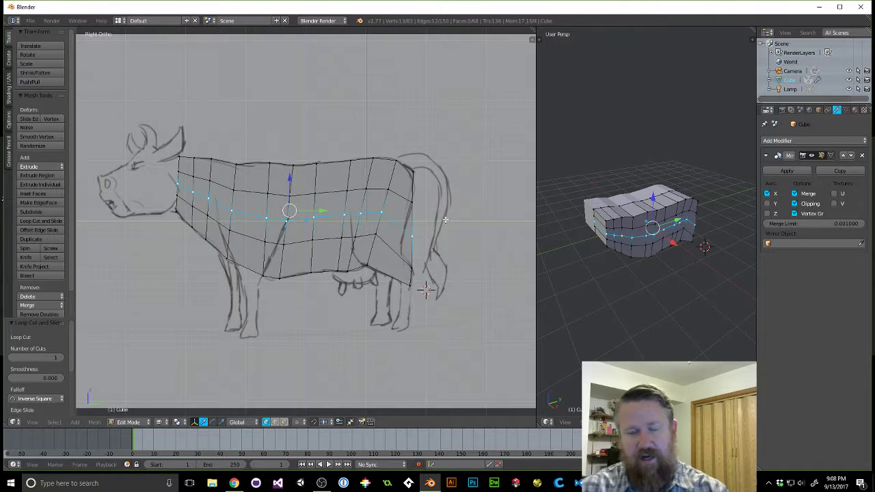
pyautogui.press('a')
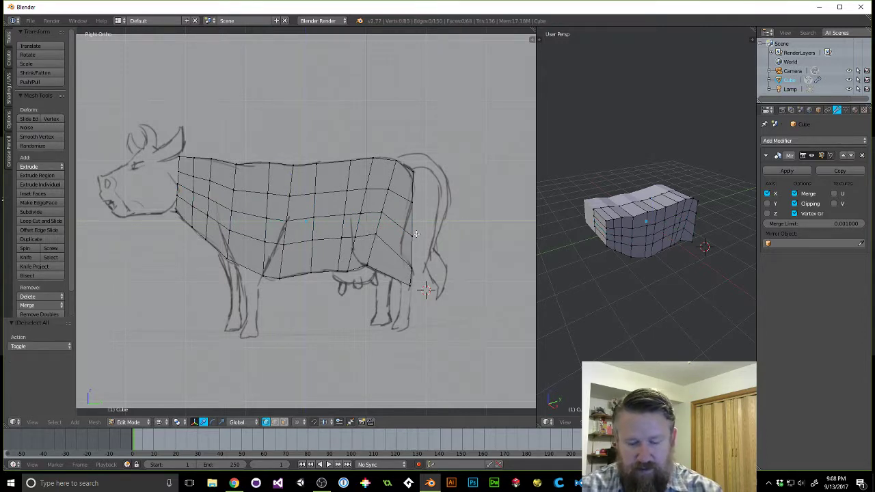
# Move the rearmost vertices of the middle lengthwise loop -0.174 along Y and 0.015 in Z onto the drawn rump line.
pyautogui.rightClick(413, 236)
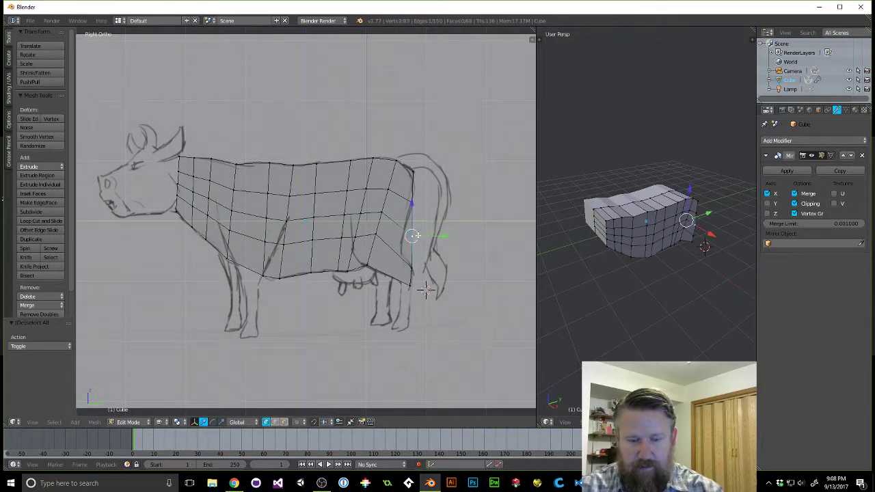
pyautogui.press('g')
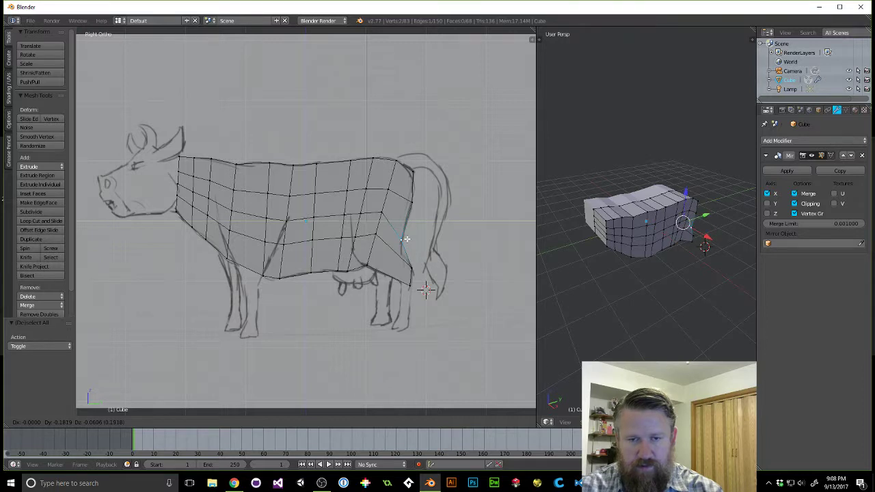
pyautogui.click(405, 236)
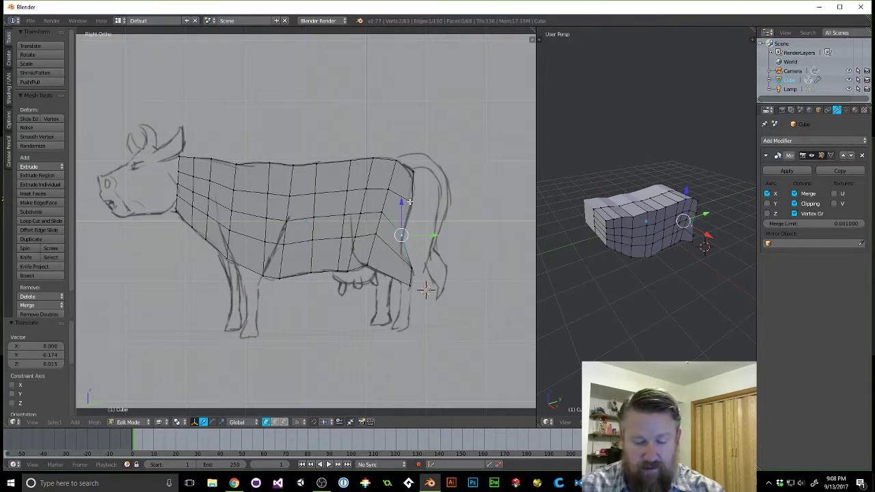
pyautogui.press('a')
# Move the rearmost vertex of the upper lengthwise loop 0.053 along Y and 0.167 in Z.
pyautogui.rightClick(410, 196)
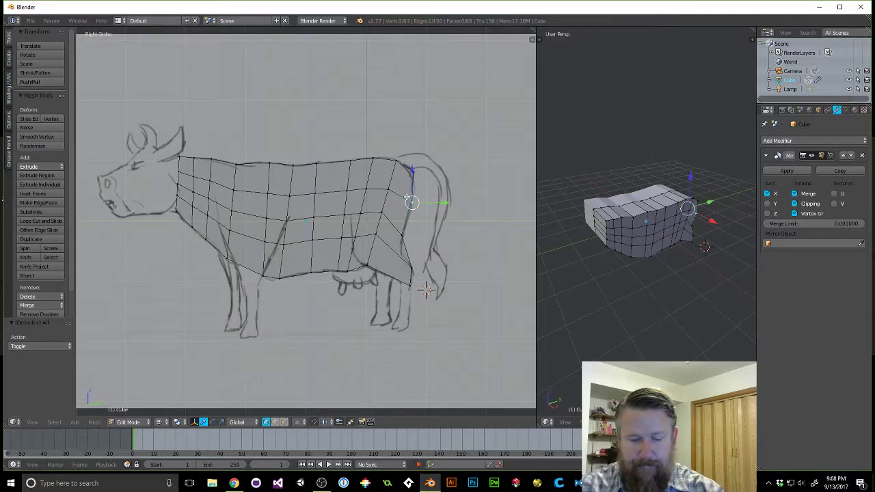
pyautogui.press('g')
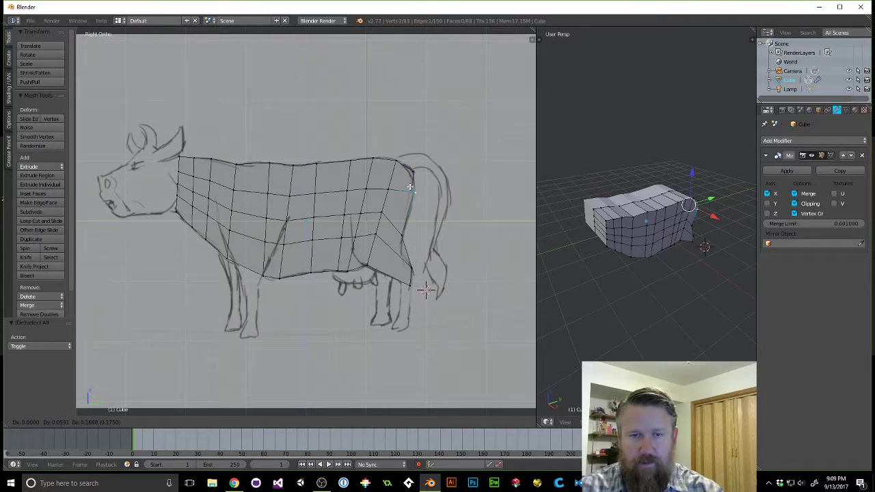
pyautogui.click(410, 186)
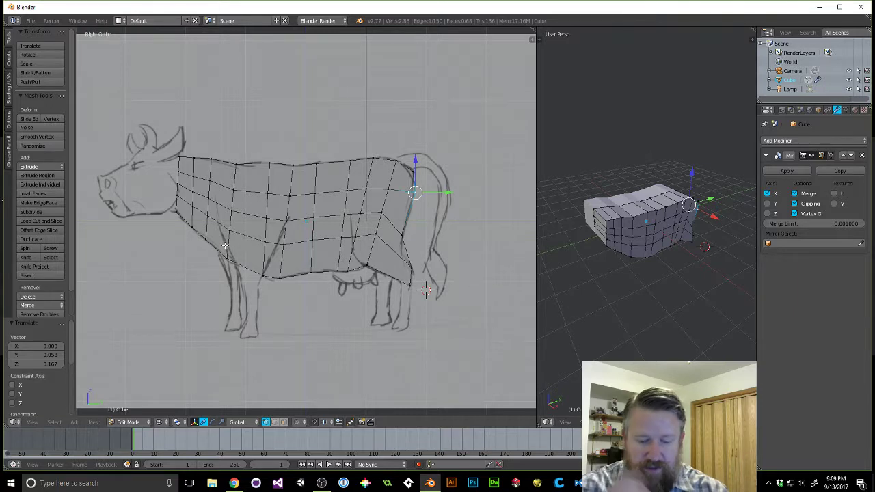
# Undo the rear vertex moves and all lengthwise loop cuts, back to the body with only its vertical loops.
pyautogui.hotkey('ctrl', 'z')
pyautogui.hotkey('ctrl', 'z')
pyautogui.hotkey('ctrl', 'z')
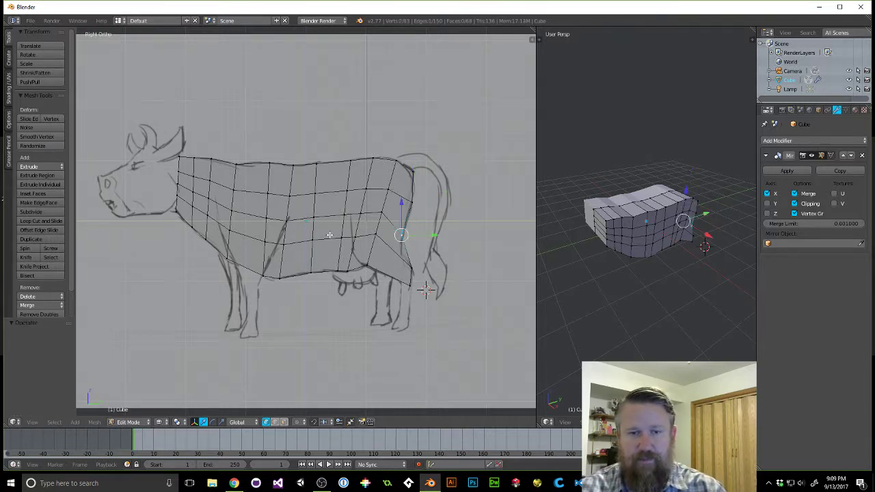
pyautogui.hotkey('ctrl', 'z')
pyautogui.hotkey('ctrl', 'z')
pyautogui.hotkey('ctrl', 'z')
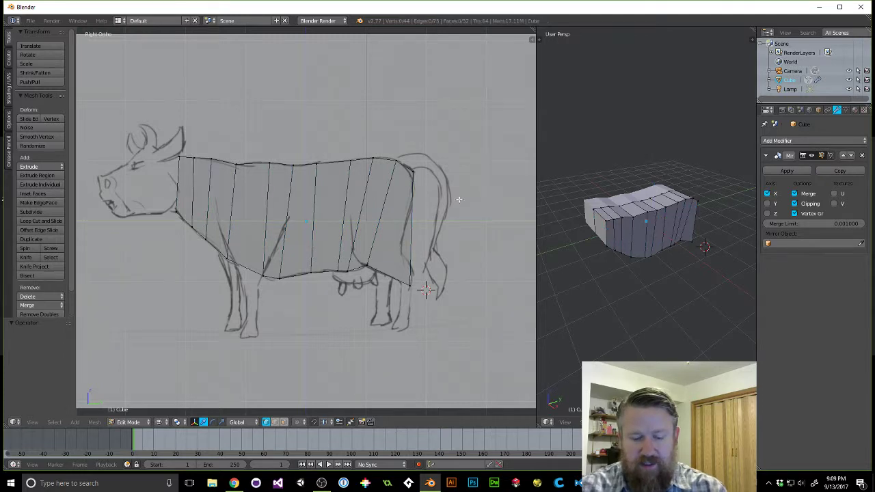
pyautogui.press('k')
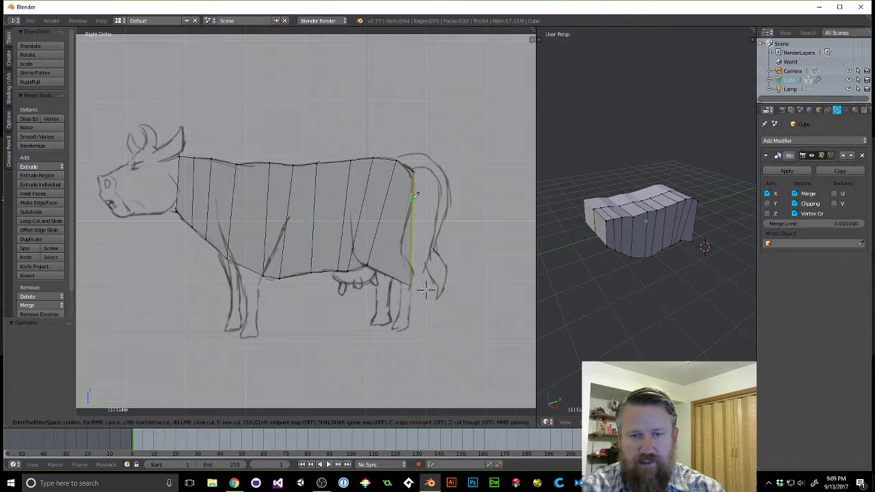
pyautogui.click(412, 199)
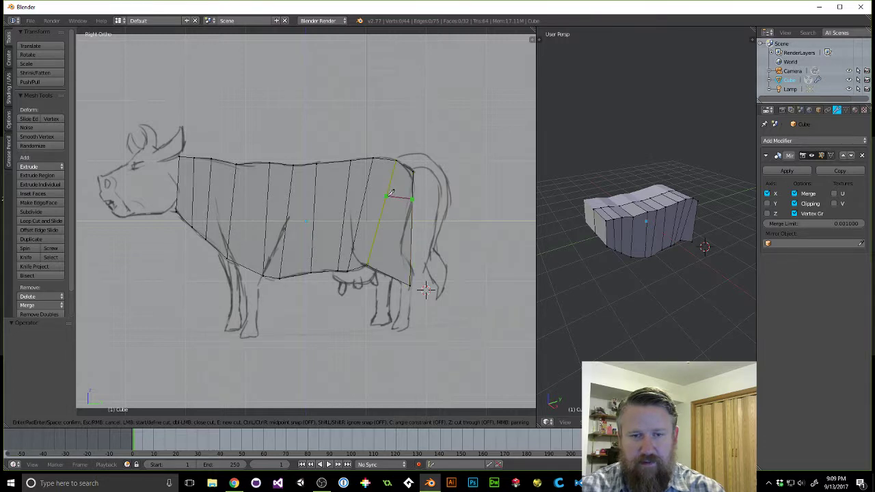
pyautogui.click(391, 194)
pyautogui.press('Return')
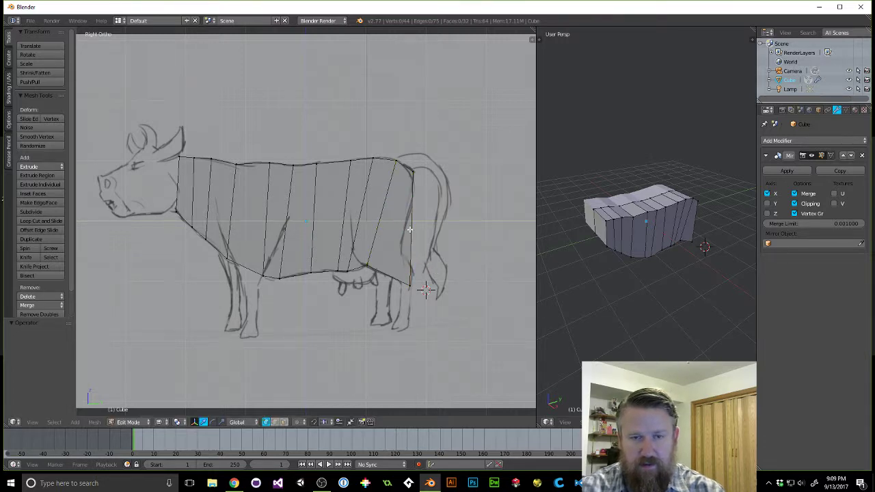
pyautogui.press('k')
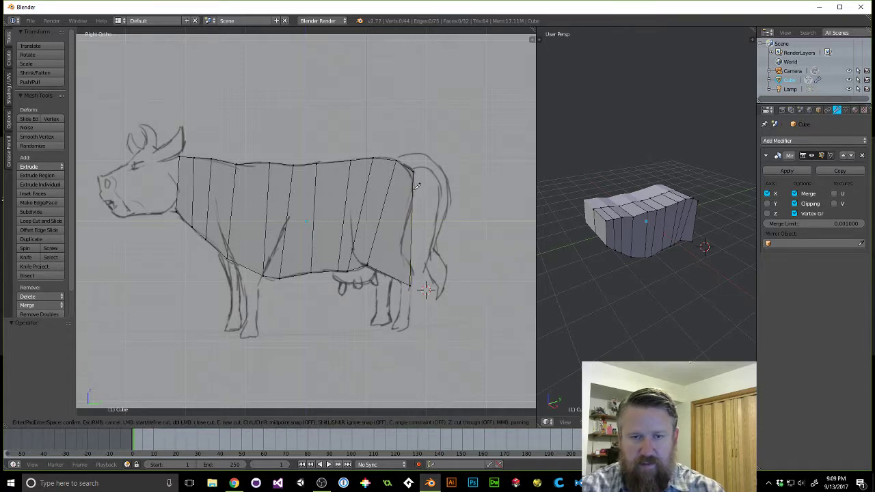
pyautogui.click(412, 187)
pyautogui.click(389, 186)
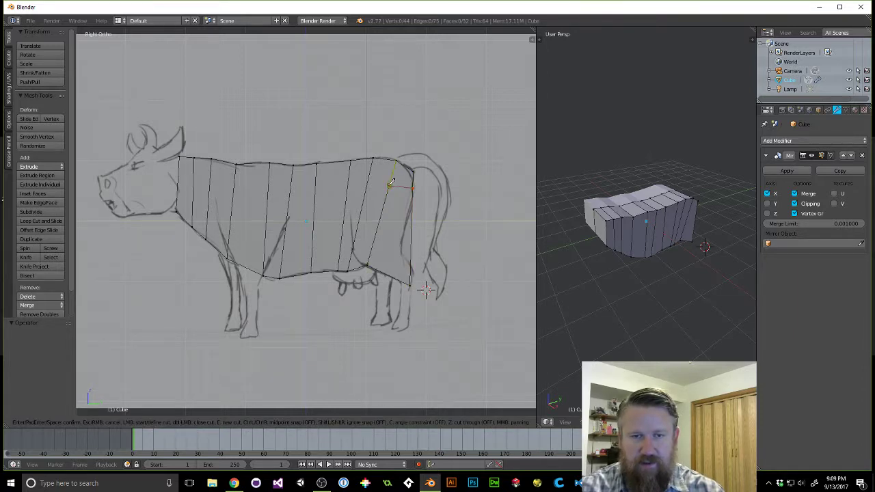
pyautogui.press('Escape')
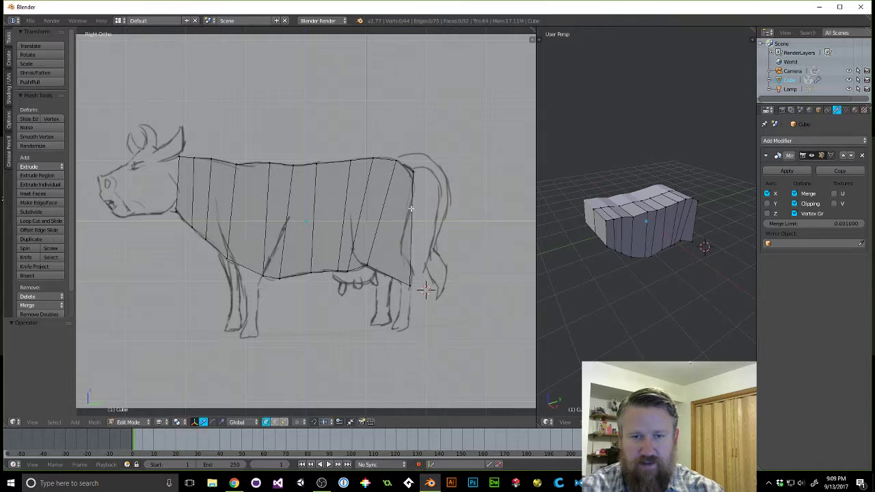
pyautogui.press('k')
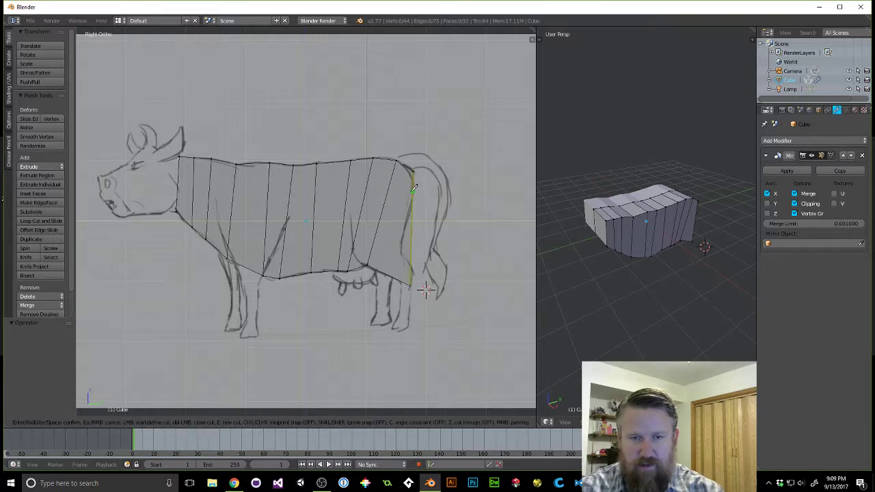
pyautogui.click(413, 189)
pyautogui.click(390, 185)
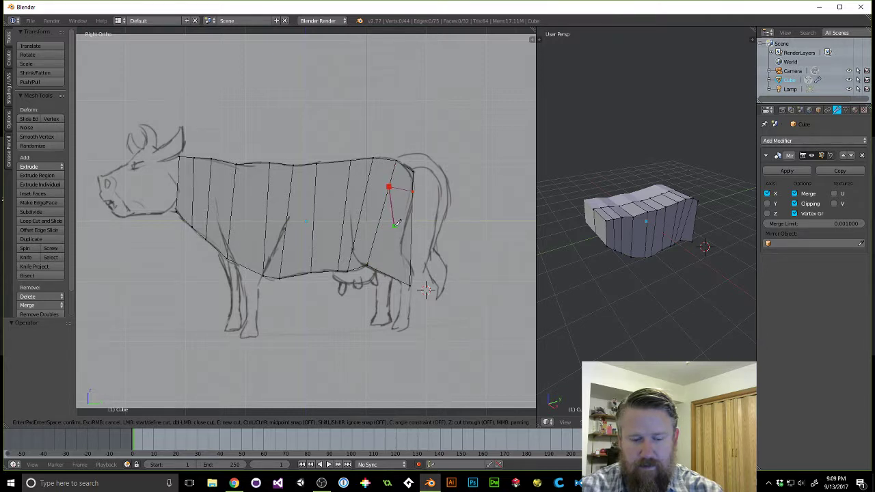
pyautogui.click(398, 221)
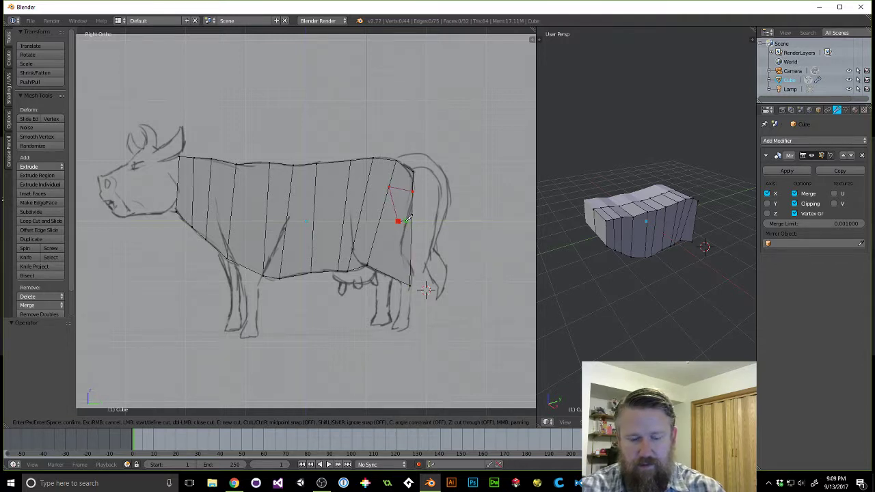
pyautogui.press('Escape')
# Knife-cut three crosswise edges through the rearmost side face, one near the rump, one mid-height and one above the thigh.
pyautogui.press('k')
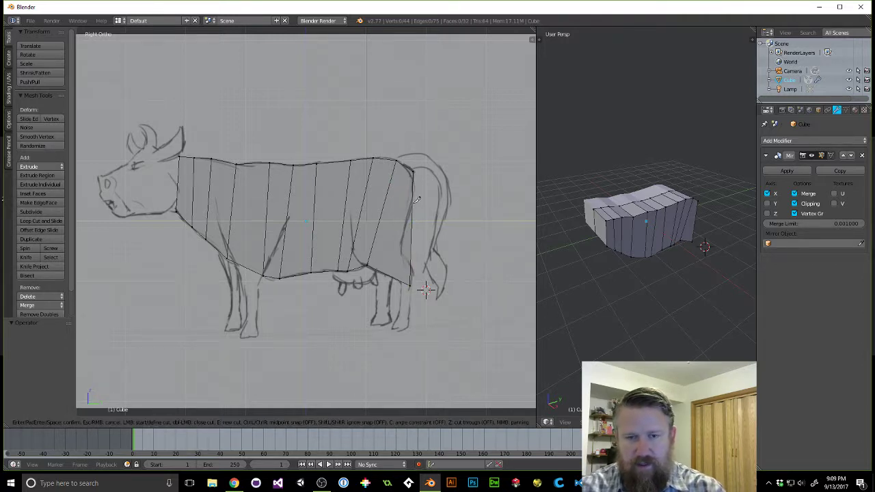
pyautogui.click(413, 194)
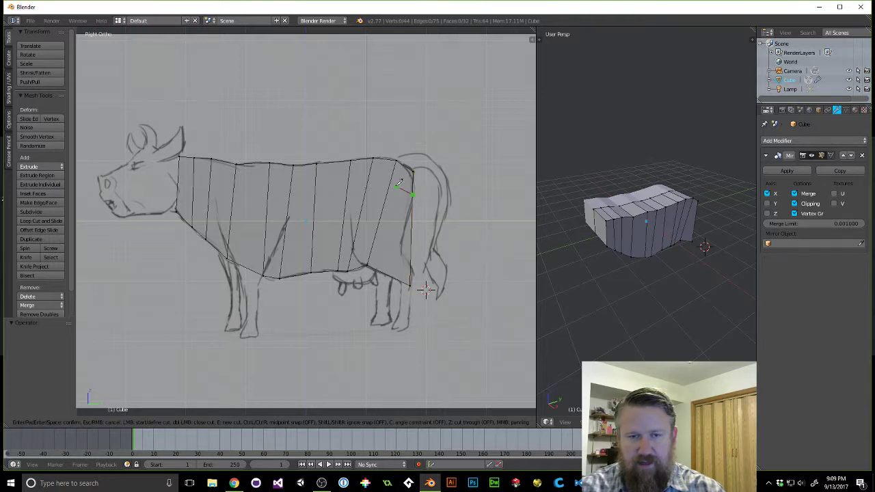
pyautogui.click(388, 187)
pyautogui.press('Return')
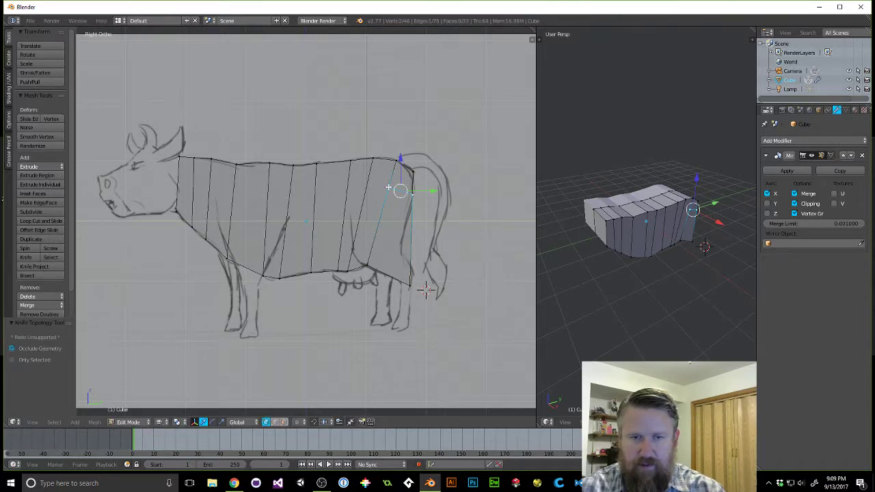
pyautogui.press('k')
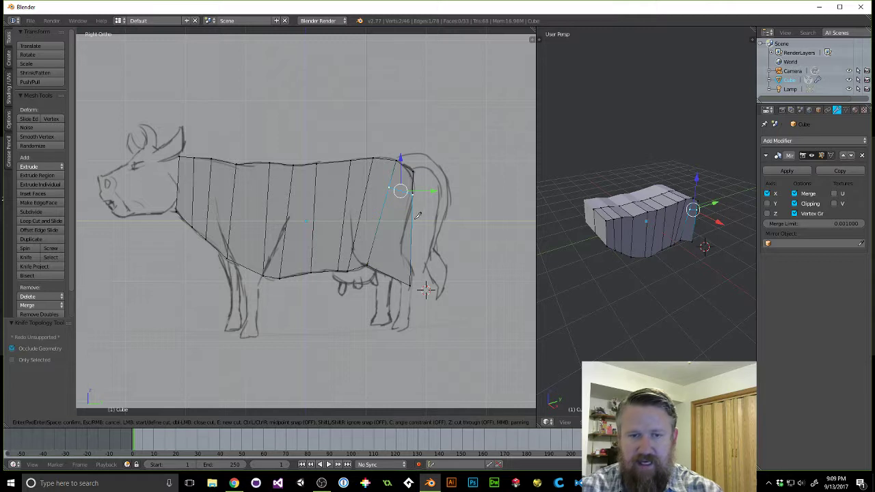
pyautogui.click(412, 219)
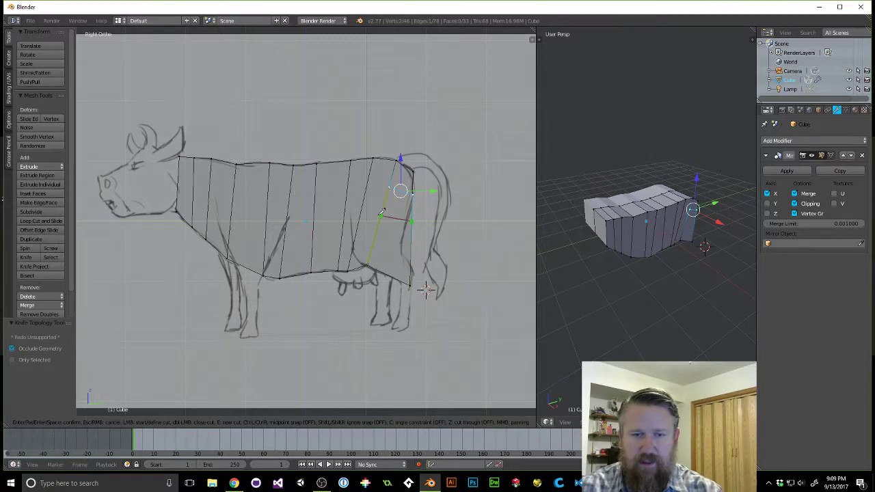
pyautogui.click(386, 214)
pyautogui.press('Return')
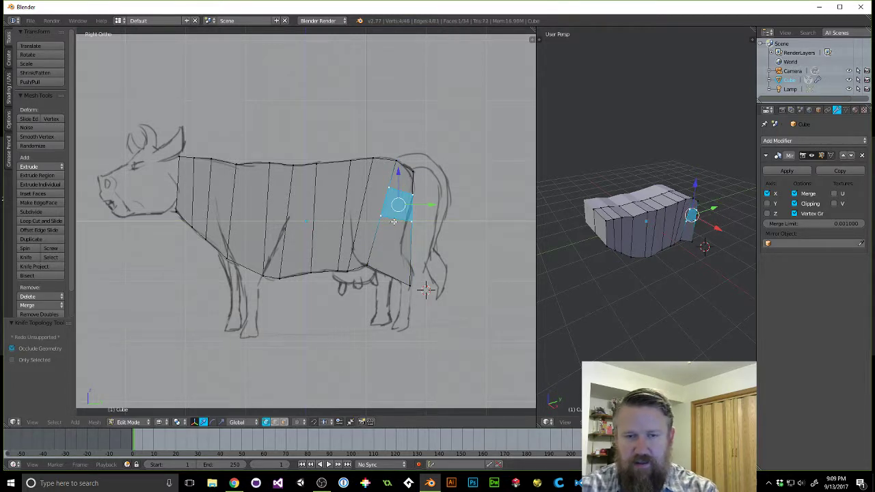
pyautogui.press('k')
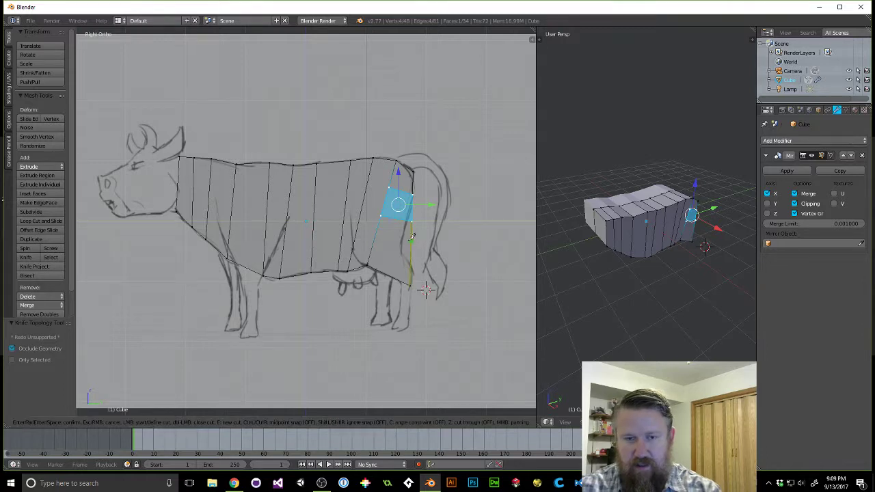
pyautogui.click(411, 238)
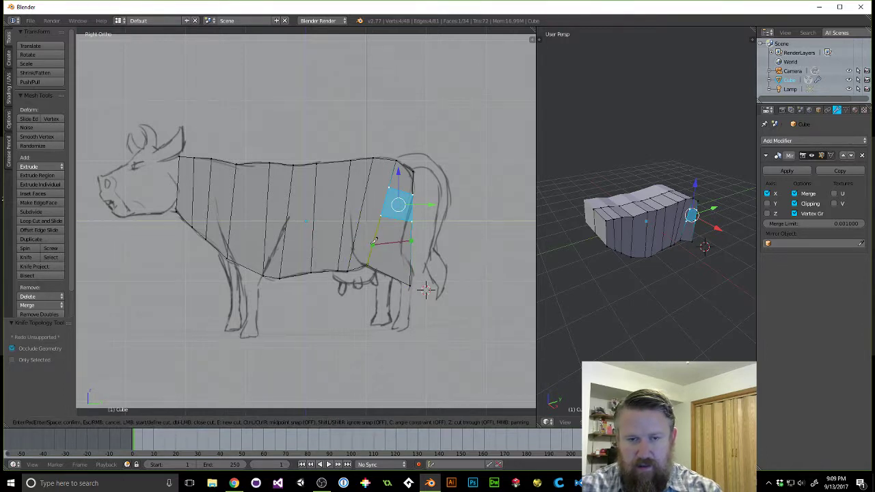
pyautogui.click(374, 242)
pyautogui.press('Return')
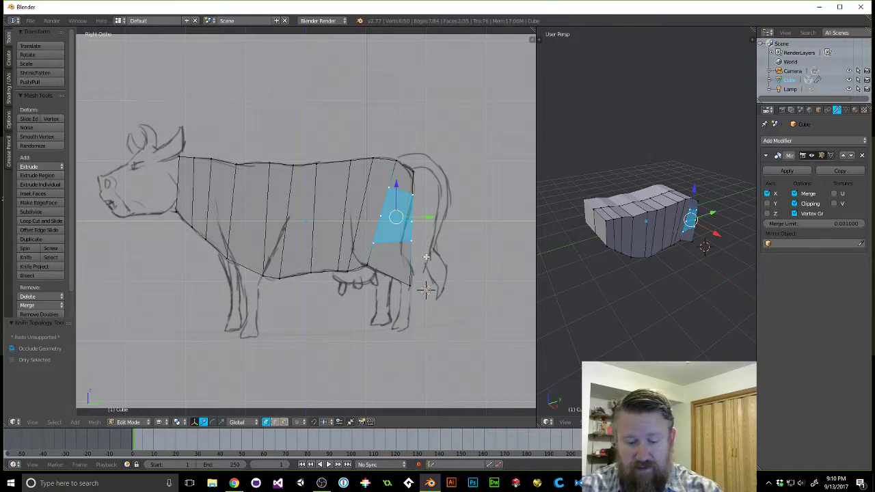
# Move the rear-edge vertex of the lowest knife cut -0.152 along Y and -0.227 in Z onto the drawn thigh line.
pyautogui.press('a')
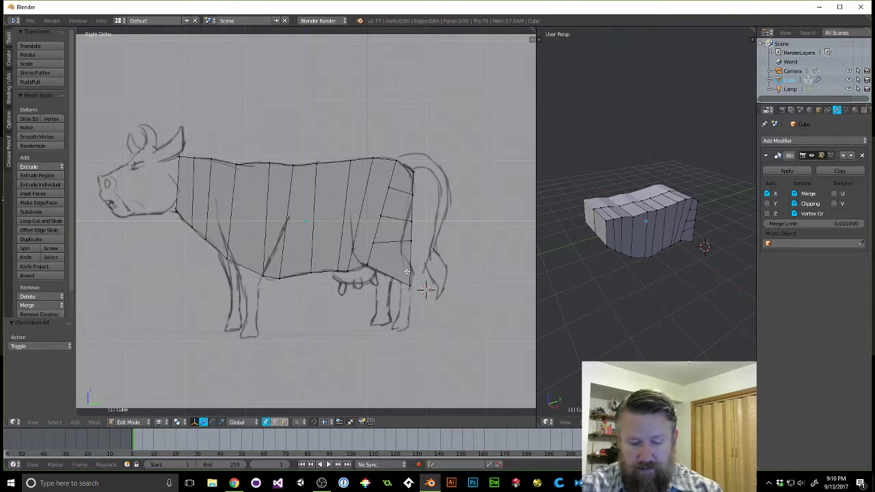
pyautogui.press('a')
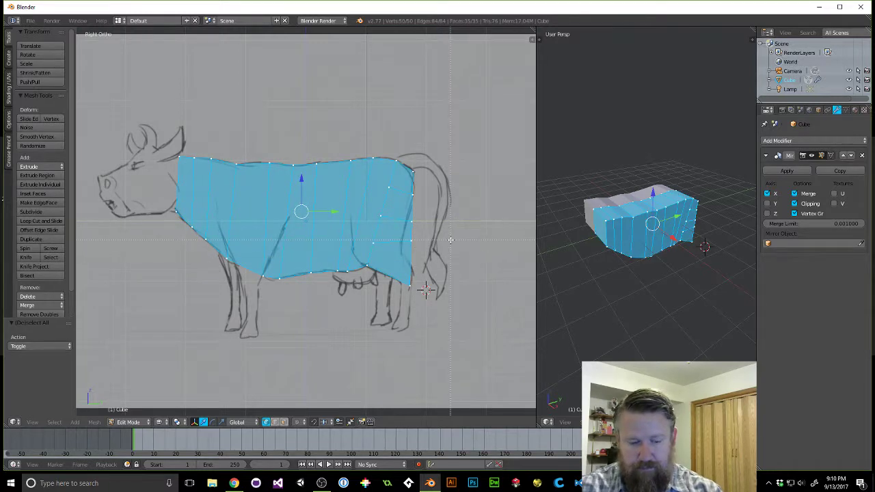
pyautogui.press('a')
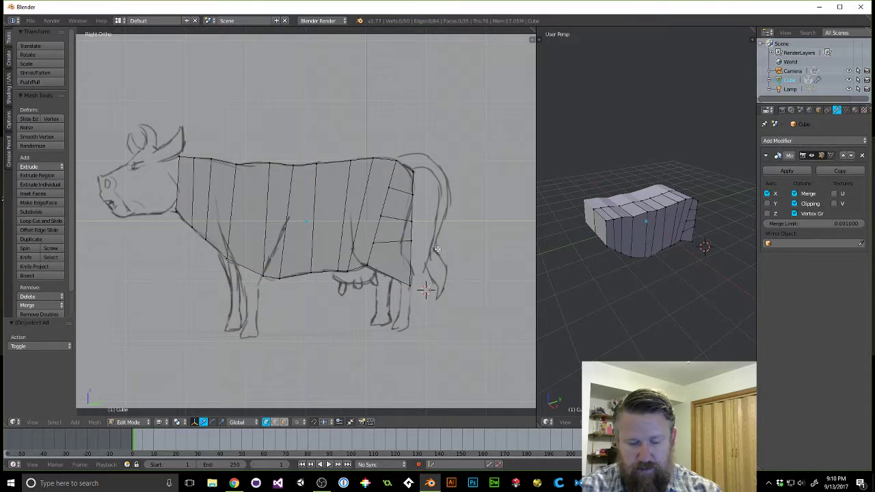
pyautogui.rightClick(410, 240)
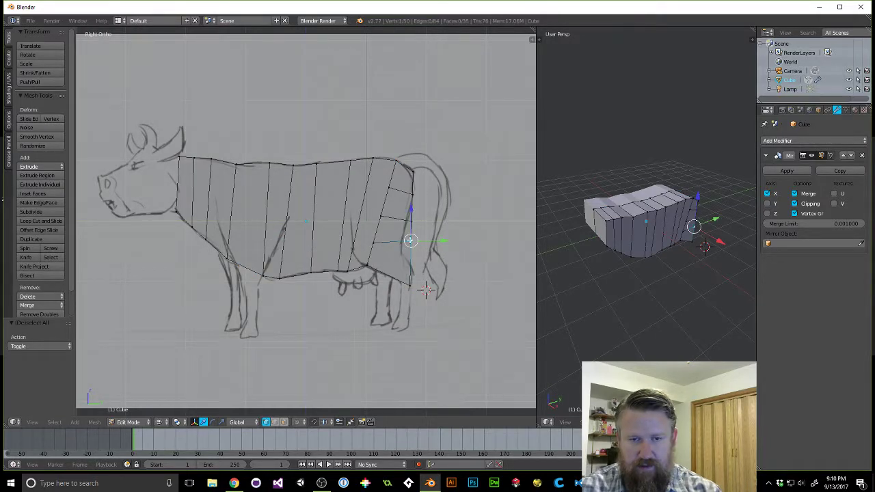
pyautogui.press('g')
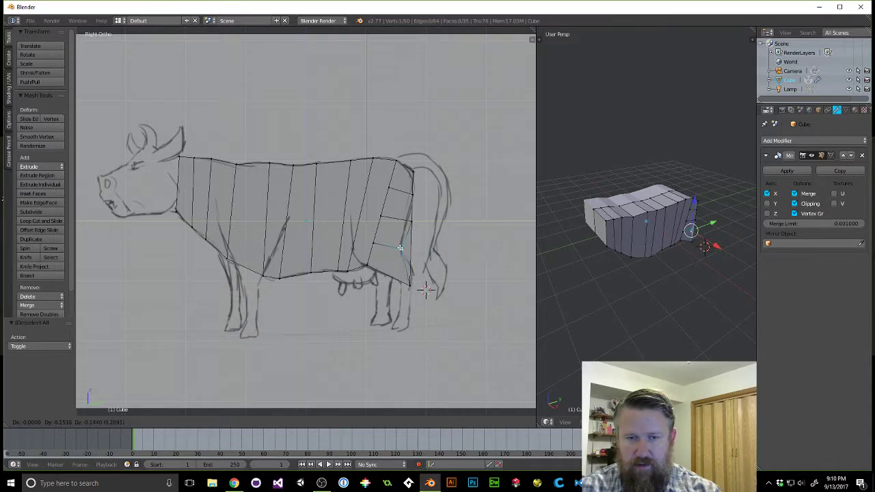
pyautogui.click(401, 254)
# Undo the rear vertex move and the three knife cuts in the rearmost side face.
pyautogui.moveTo(730, 252); pyautogui.dragTo(636, 243, button='middle')
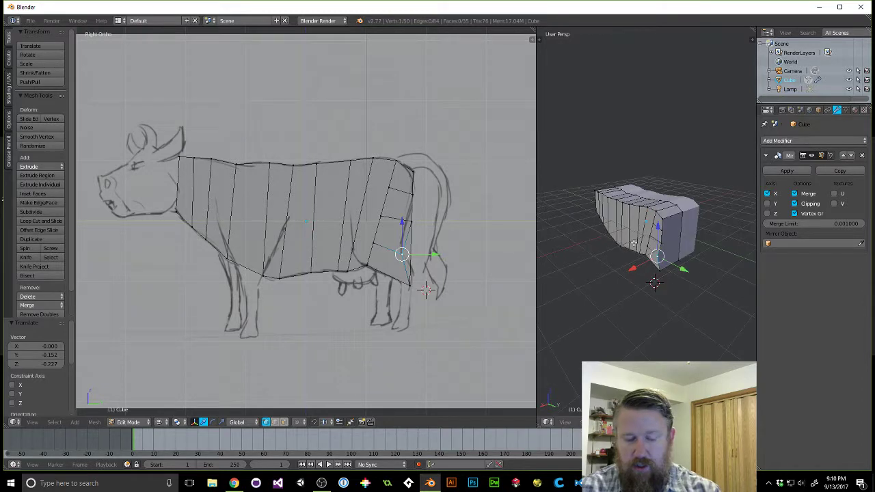
pyautogui.press('a')
pyautogui.press('a')
pyautogui.press('a')
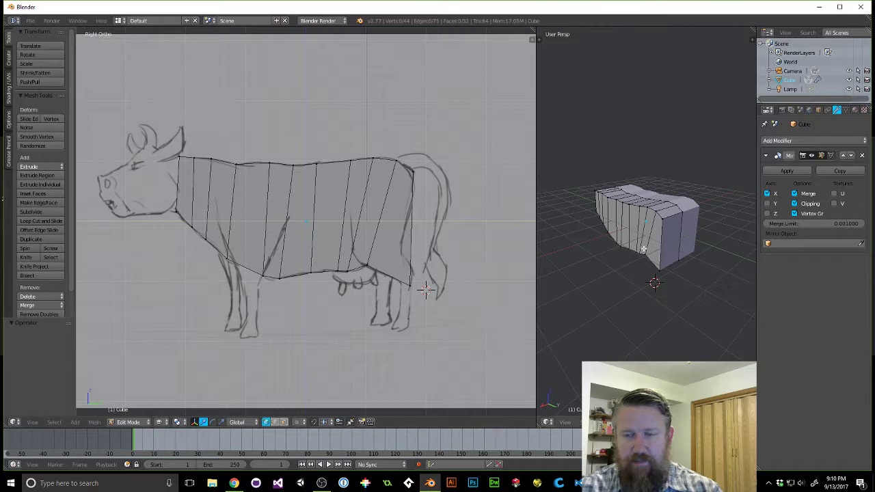
# Knife-cut an upper line from the rear face's centre edge around the rear corner to the next vertical loop on the side.
pyautogui.press('k')
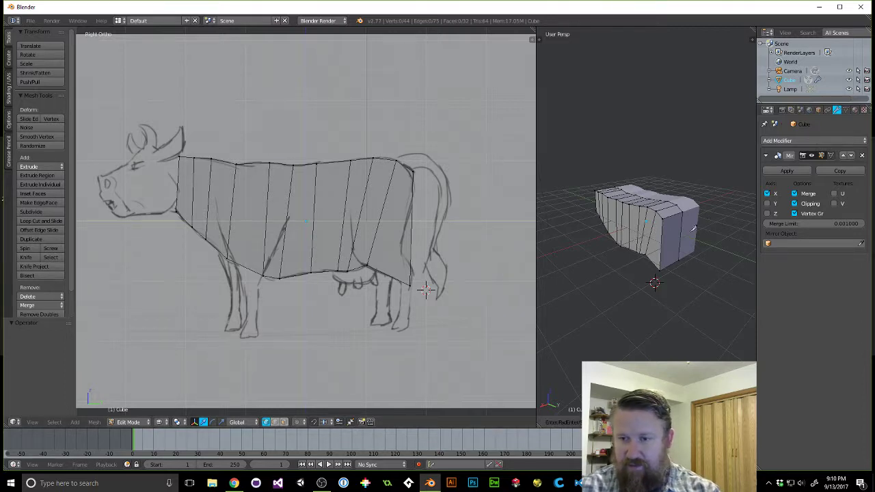
pyautogui.click(681, 228)
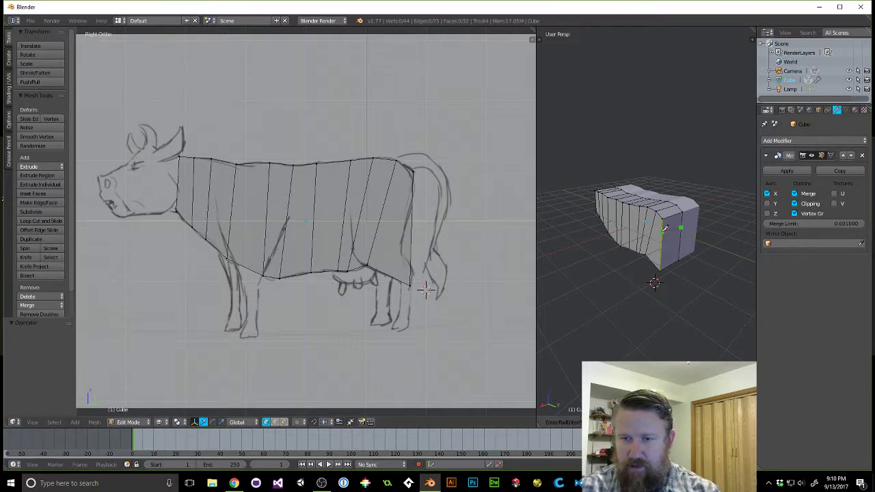
pyautogui.click(661, 231)
pyautogui.click(653, 226)
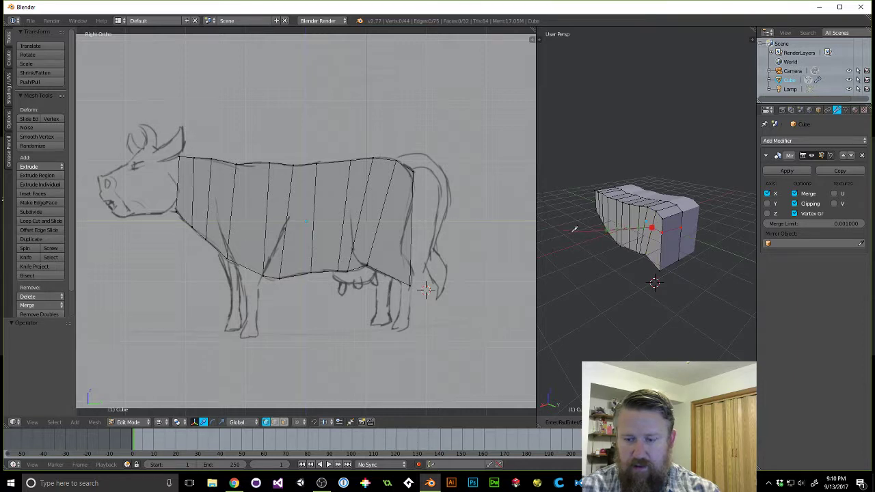
pyautogui.press('Return')
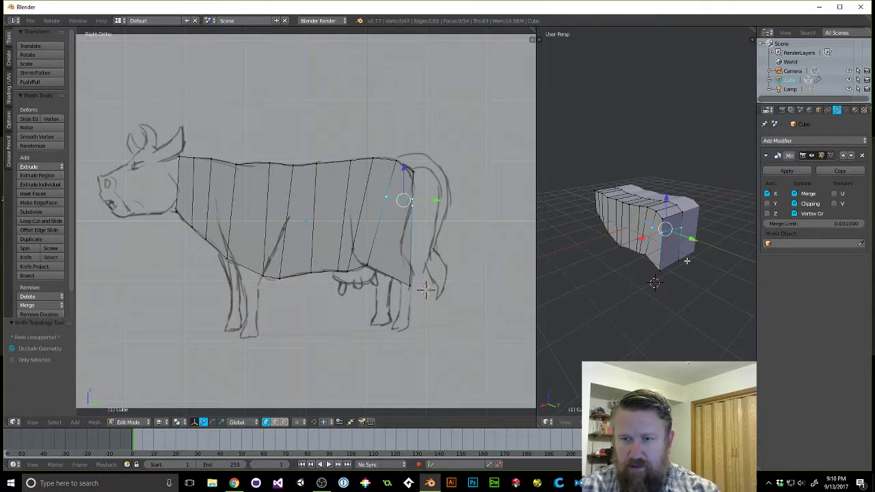
# Knife-cut a second line below the upper one, from the rear face's centre edge around the corner to the next side loop.
pyautogui.press('k')
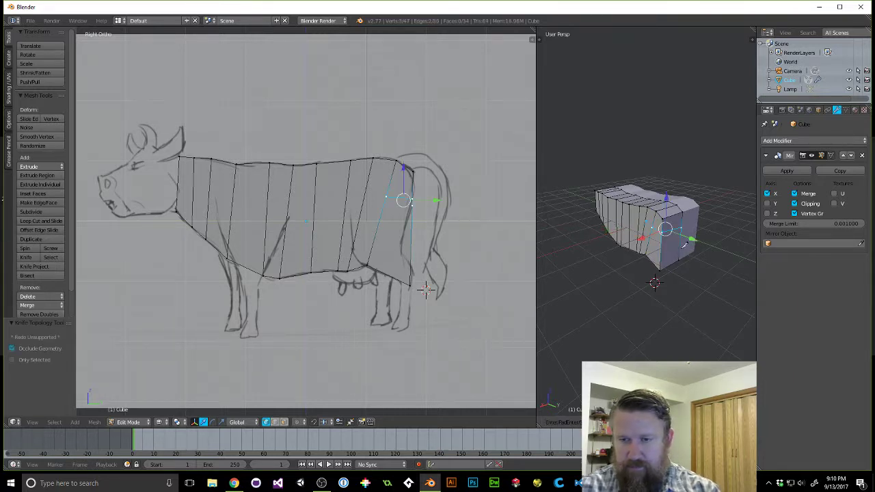
pyautogui.click(661, 244)
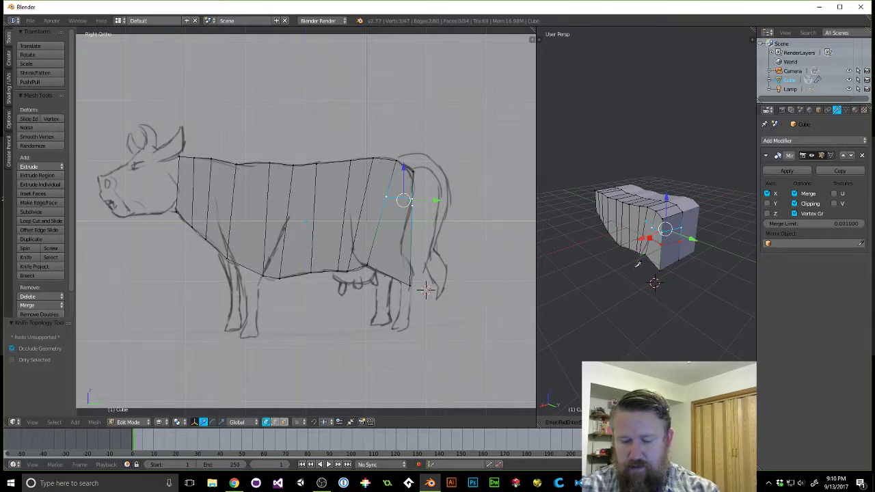
pyautogui.press('Return')
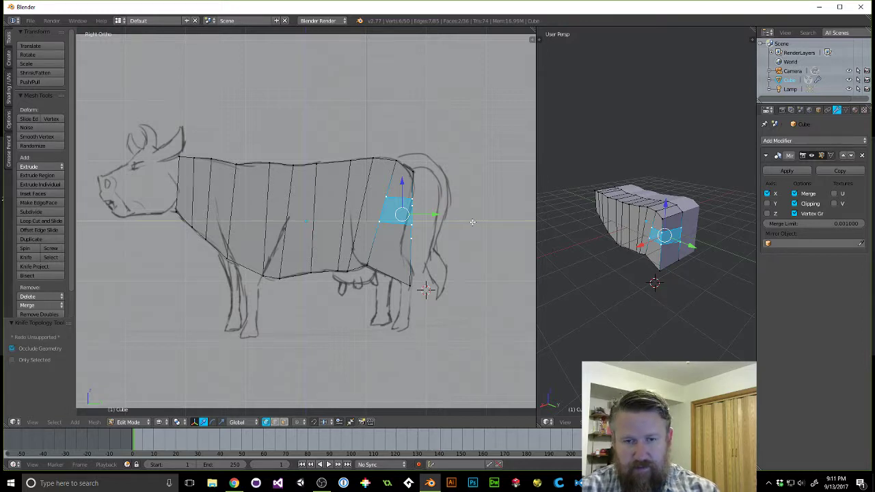
# Raise the second knife cut's centre-edge vertex 0.234 along Z to level it with the cut's corner vertex.
pyautogui.press('a')
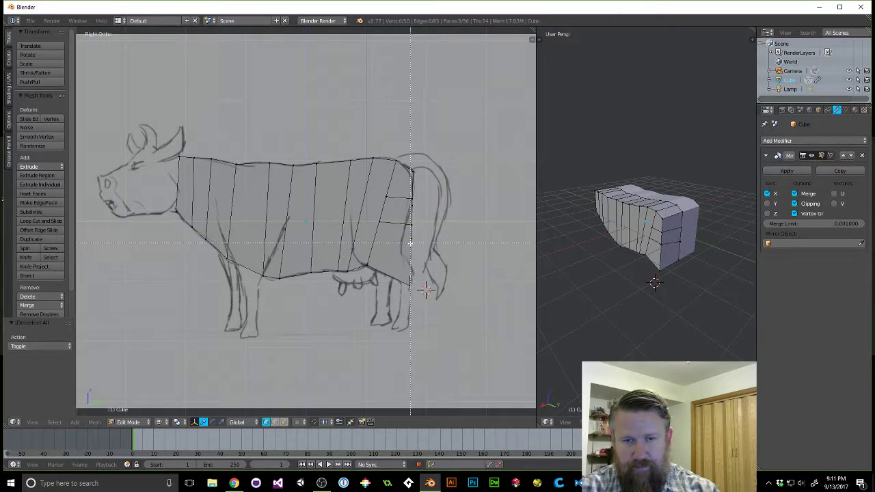
pyautogui.press('b')
pyautogui.moveTo(397, 232); pyautogui.dragTo(419, 254)
pyautogui.press('g')
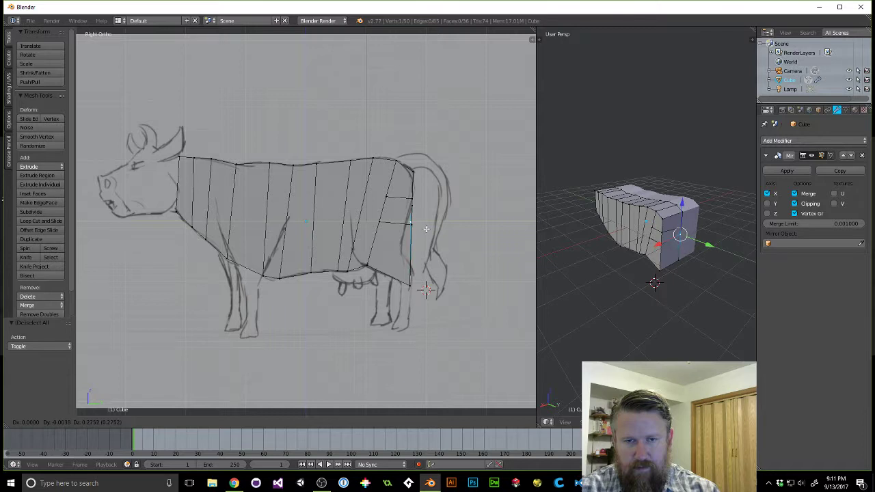
pyautogui.press('z')
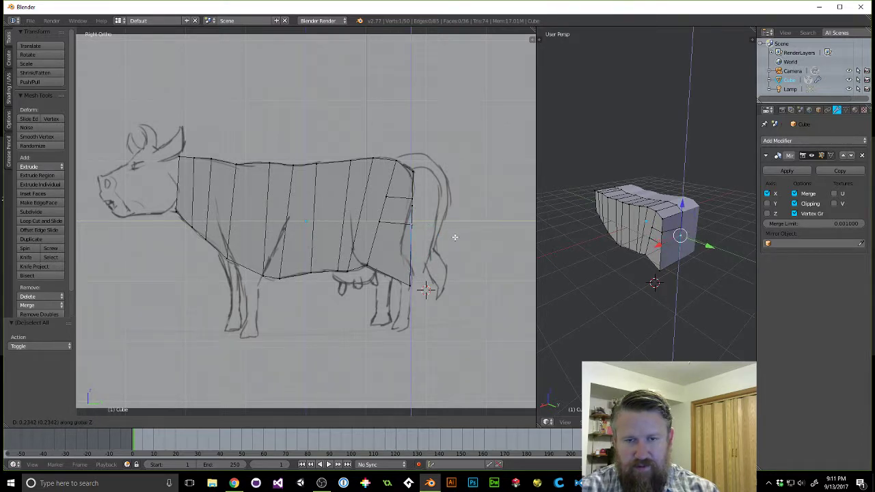
pyautogui.click(455, 238)
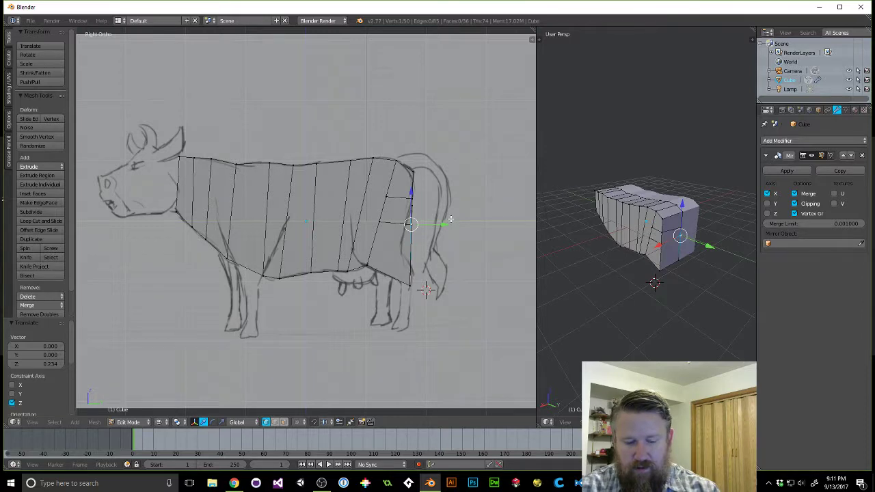
# Raise the upper knife cut's centre-edge vertex 0.121 along Z to level it with the cut's corner vertex.
pyautogui.press('a')
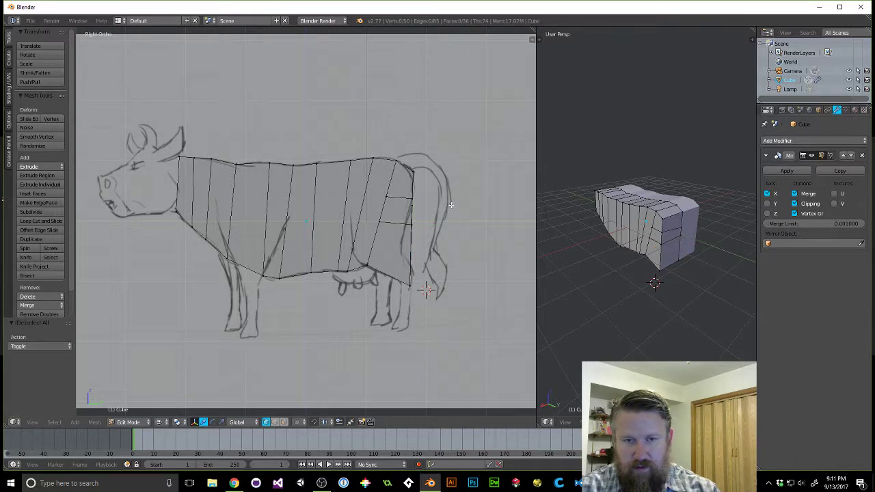
pyautogui.rightClick(415, 206)
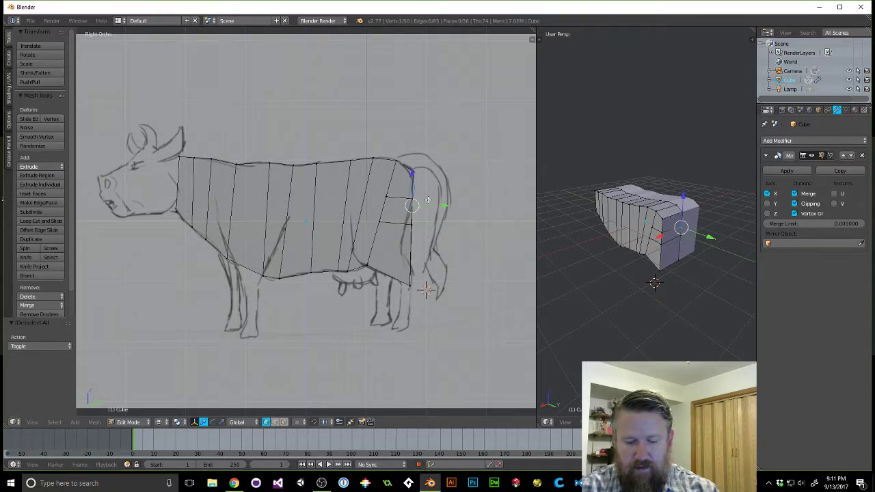
pyautogui.press('g')
pyautogui.press('z')
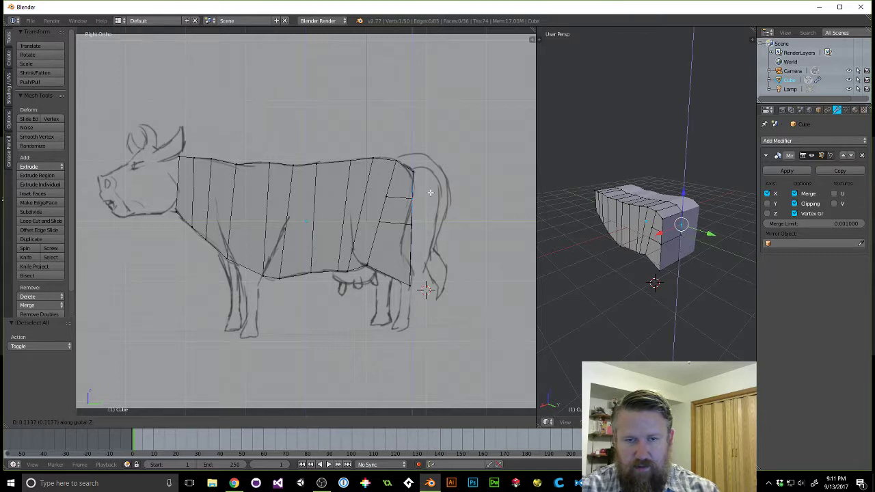
pyautogui.click(430, 192)
# Knife-cut a third line lower on the rump, from the rear face's centre edge around the corner to the next side loop.
pyautogui.scroll(4, 712, 262)
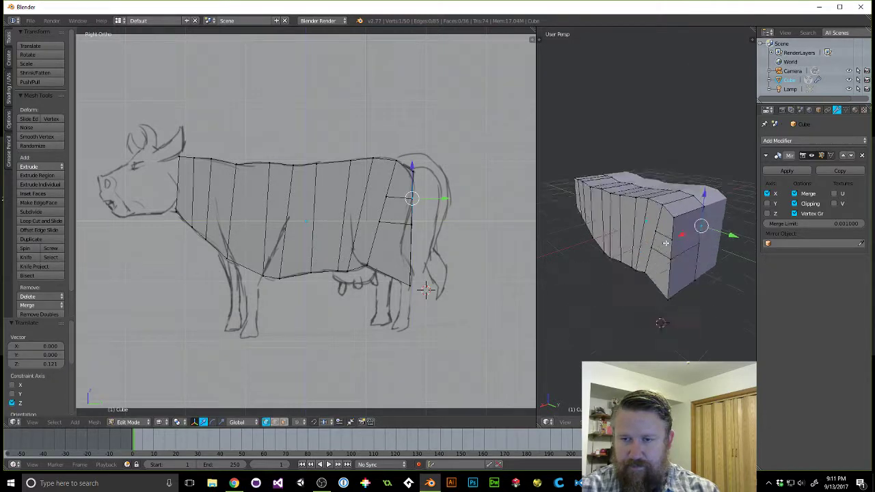
pyautogui.moveTo(667, 286)
pyautogui.mouseDown(button='middle')
pyautogui.moveTo(614, 258)
pyautogui.moveTo(666, 275)
pyautogui.mouseUp(button='middle')
pyautogui.scroll(-2, 668, 272)
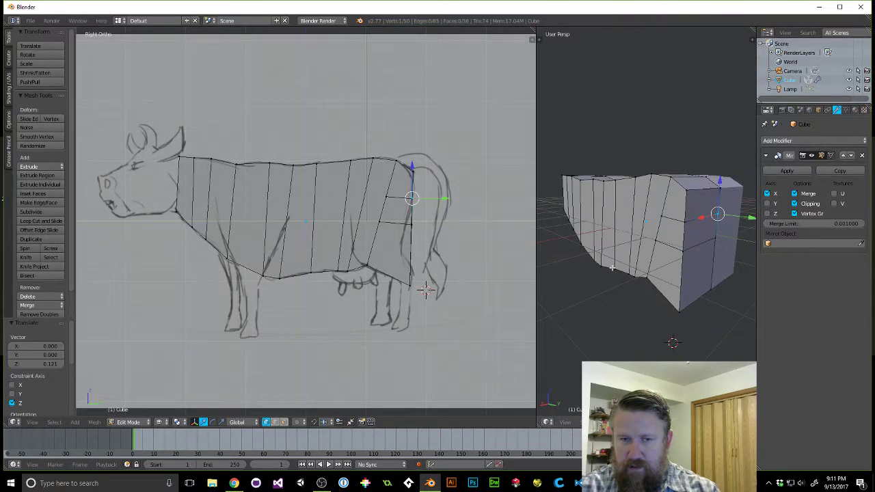
pyautogui.press('k')
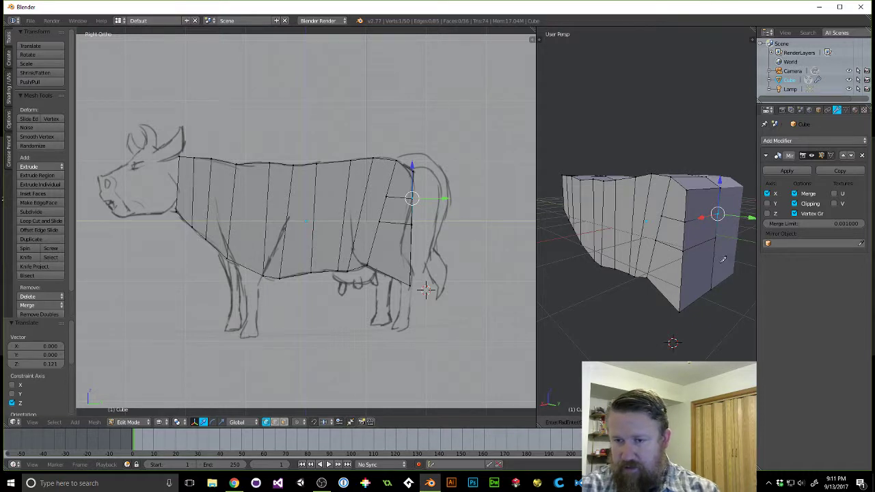
pyautogui.click(713, 263)
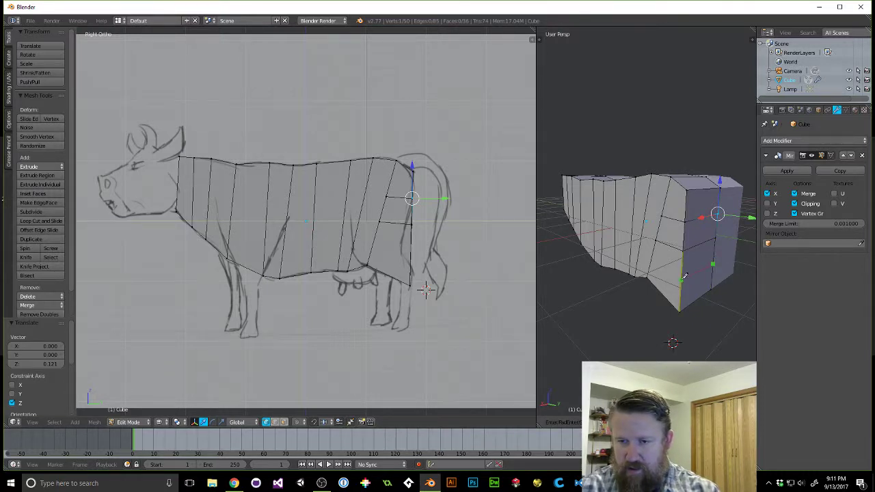
pyautogui.click(682, 278)
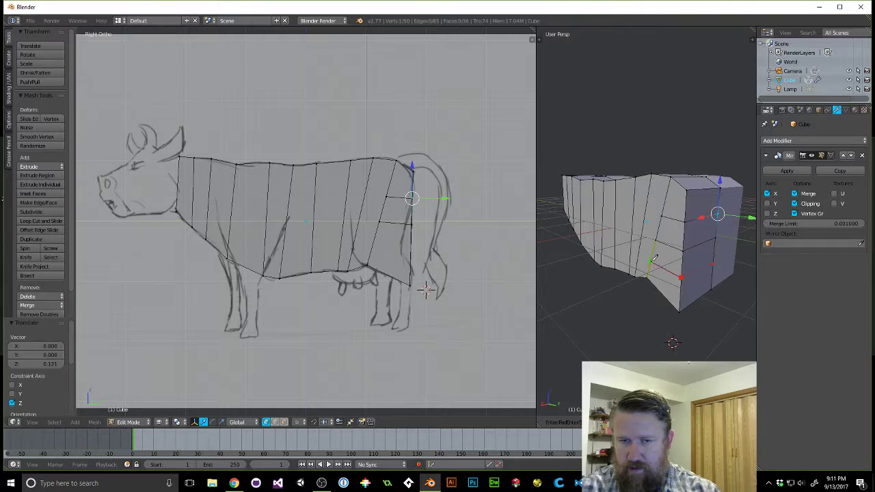
pyautogui.click(650, 260)
pyautogui.press('Return')
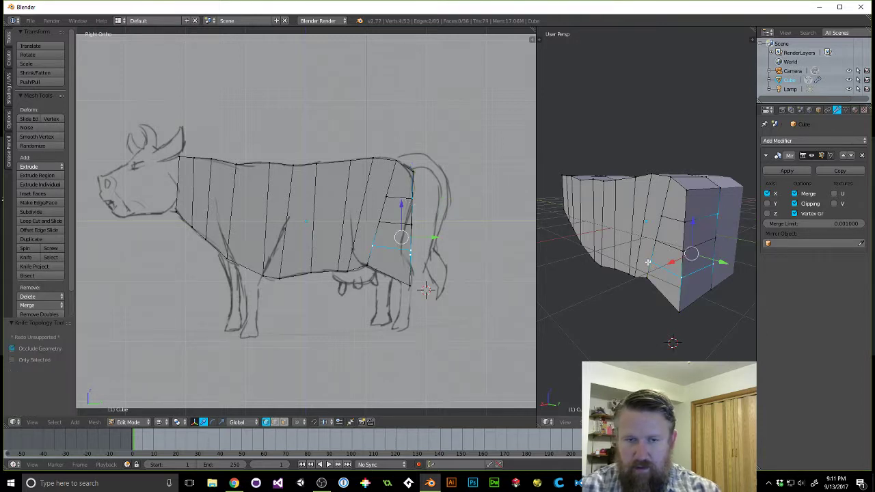
# Raise the third knife cut's centre-edge vertex 0.083 along Z to level it with the cut's corner vertex.
pyautogui.press('a')
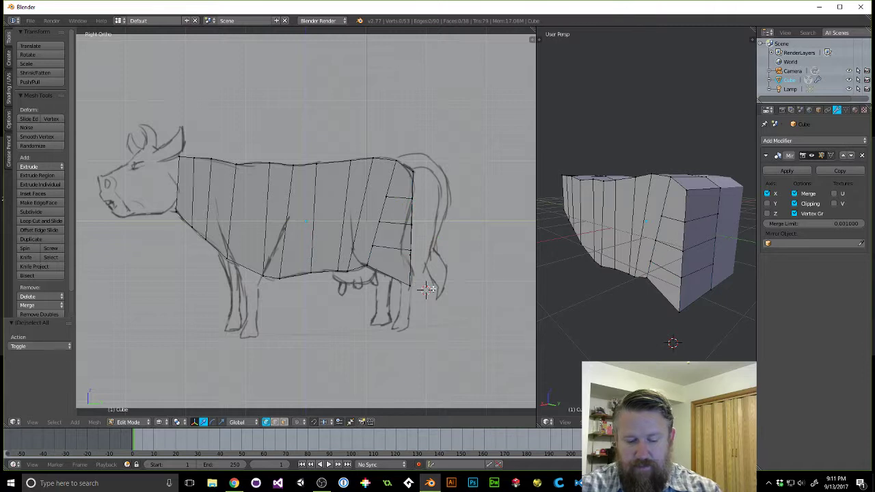
pyautogui.press('b')
pyautogui.moveTo(413, 259); pyautogui.dragTo(406, 251)
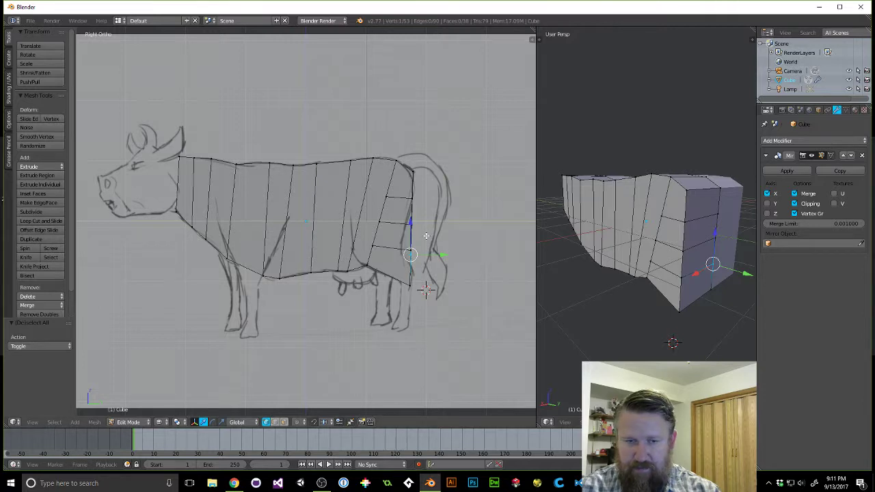
pyautogui.press('g')
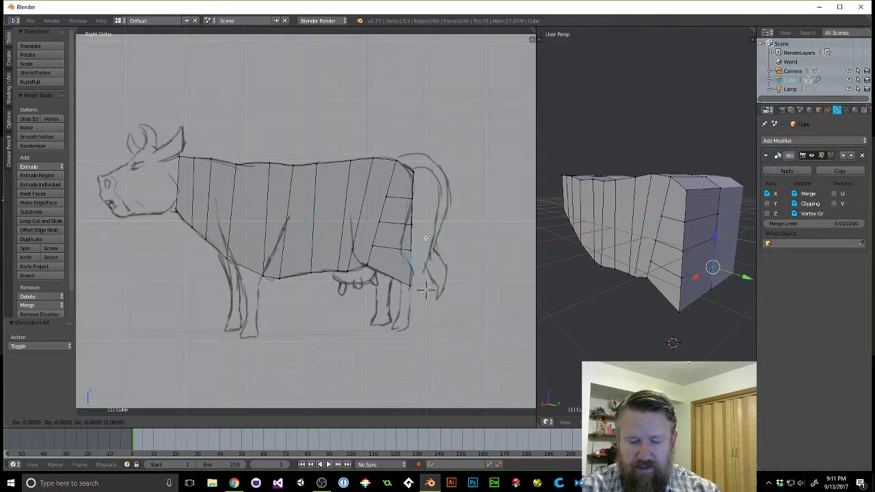
pyautogui.press('z')
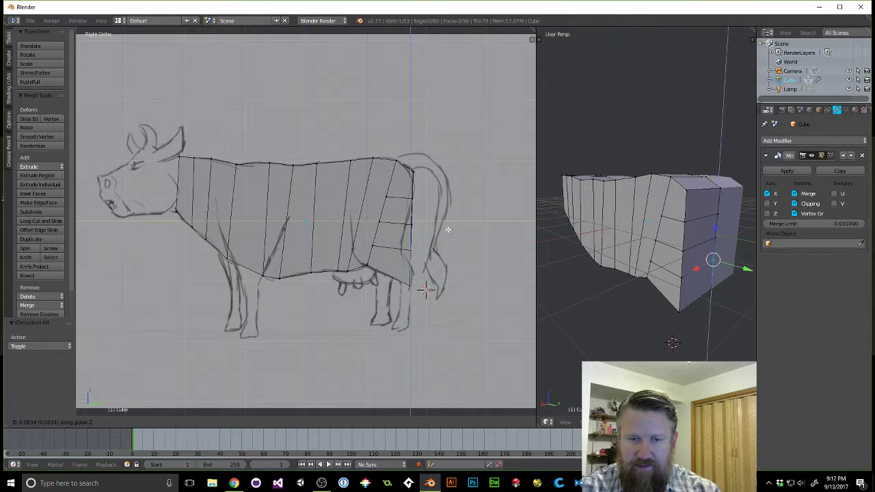
pyautogui.click(447, 230)
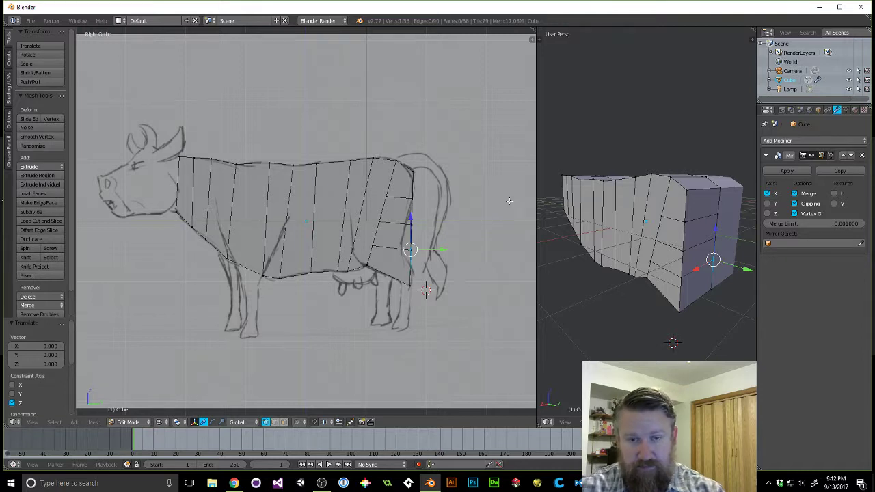
# Move the upper cut's two rear vertices slightly backward and up onto the drawn rump outline.
pyautogui.press('a')
pyautogui.press('b')
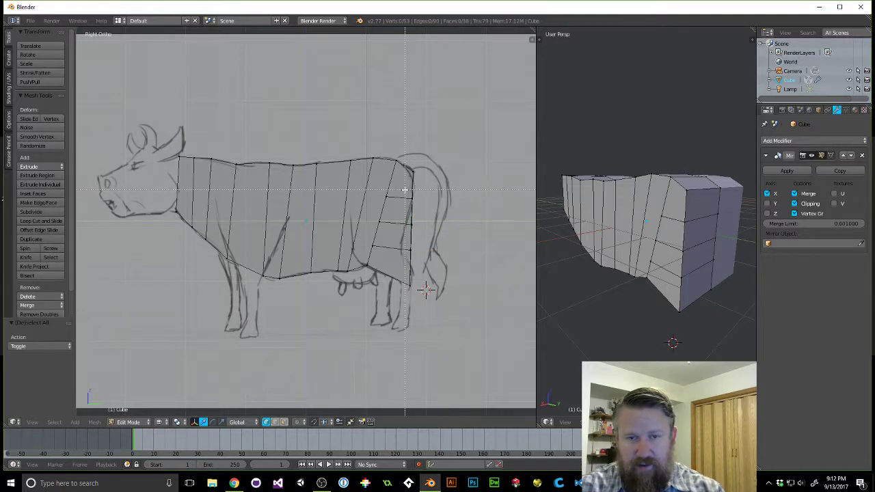
pyautogui.moveTo(404, 190); pyautogui.dragTo(417, 199)
pyautogui.press('g')
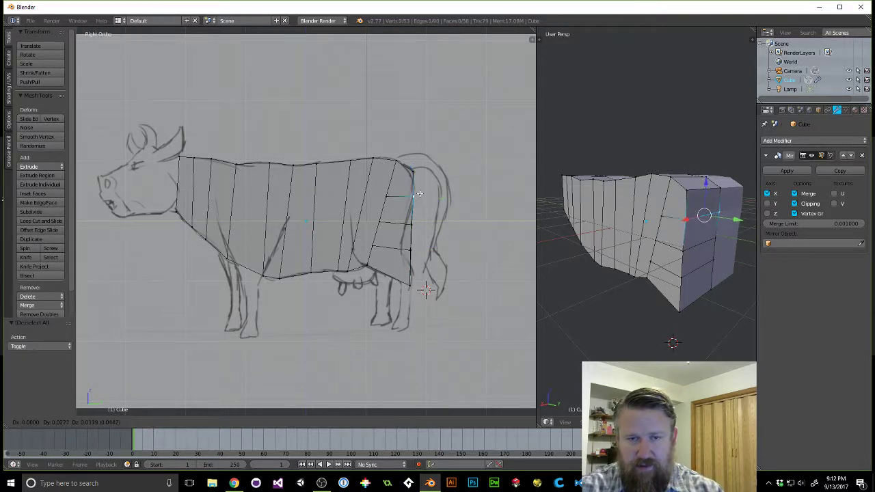
pyautogui.click(421, 191)
# Move the second cut's two rear vertices -0.114 along Y and -0.023 in Z onto the drawn thigh line.
pyautogui.press('a')
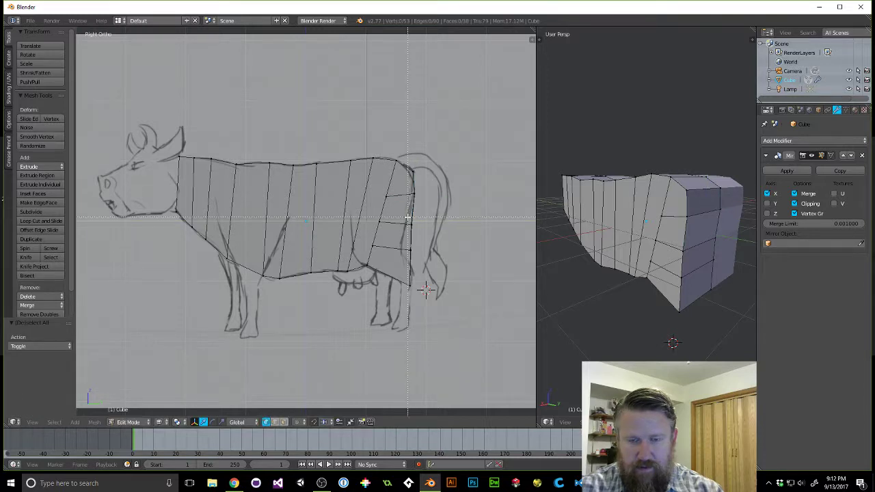
pyautogui.moveTo(408, 218); pyautogui.dragTo(415, 226)
pyautogui.press('g')
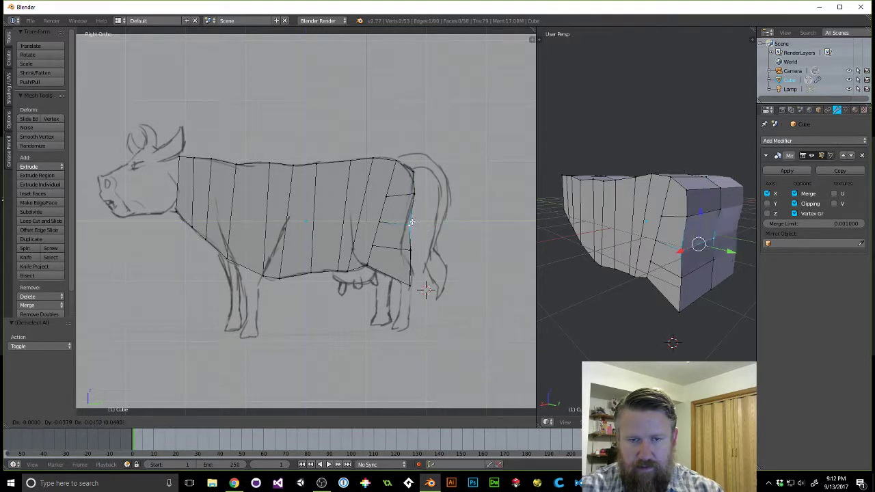
pyautogui.click(405, 227)
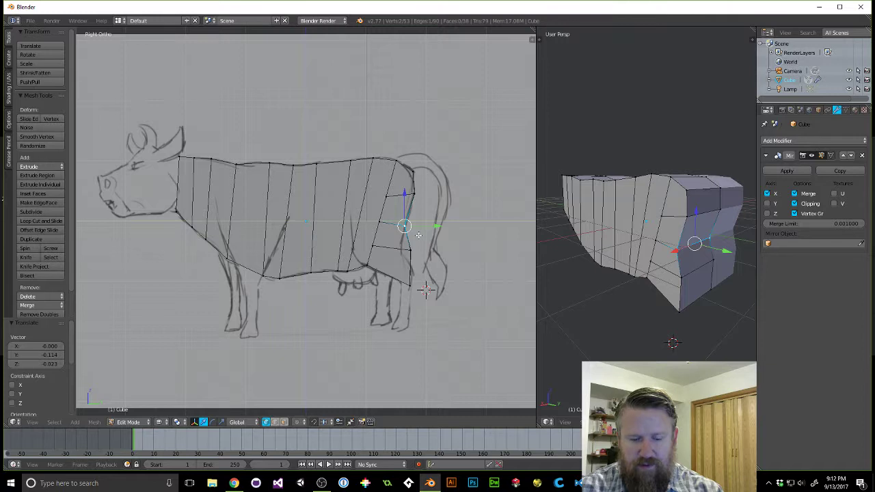
# Move the third cut's two rear vertices -0.167 along Y and -0.008 in Z onto the drawn thigh line.
pyautogui.press('a')
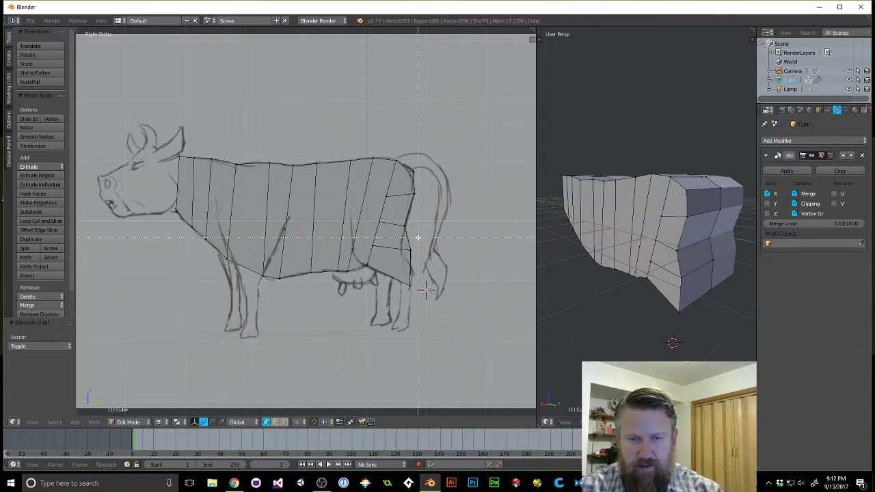
pyautogui.moveTo(418, 237); pyautogui.dragTo(407, 267)
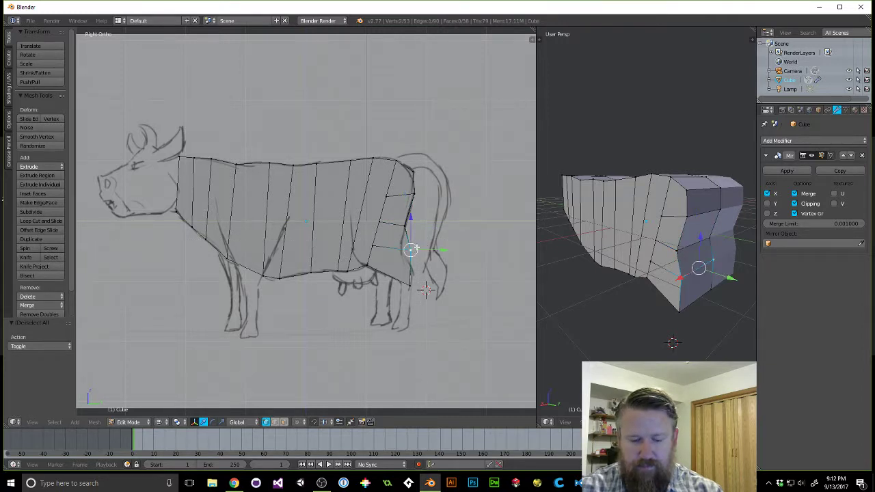
pyautogui.press('g')
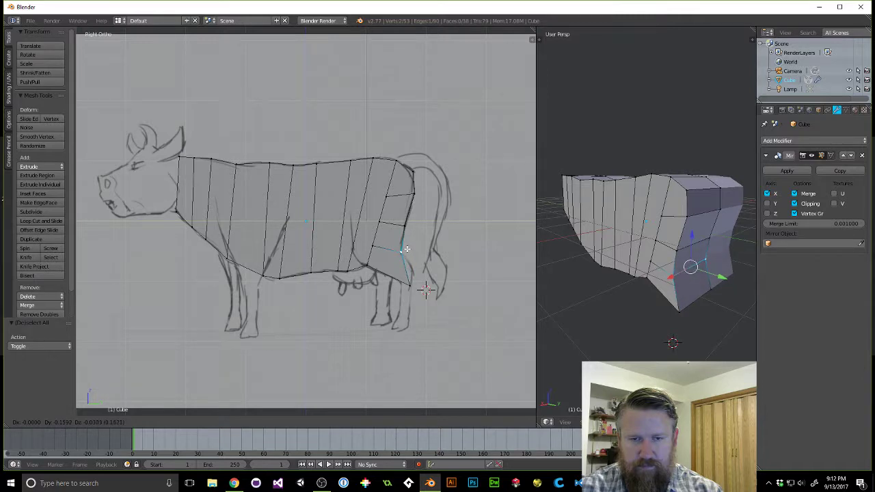
pyautogui.click(407, 247)
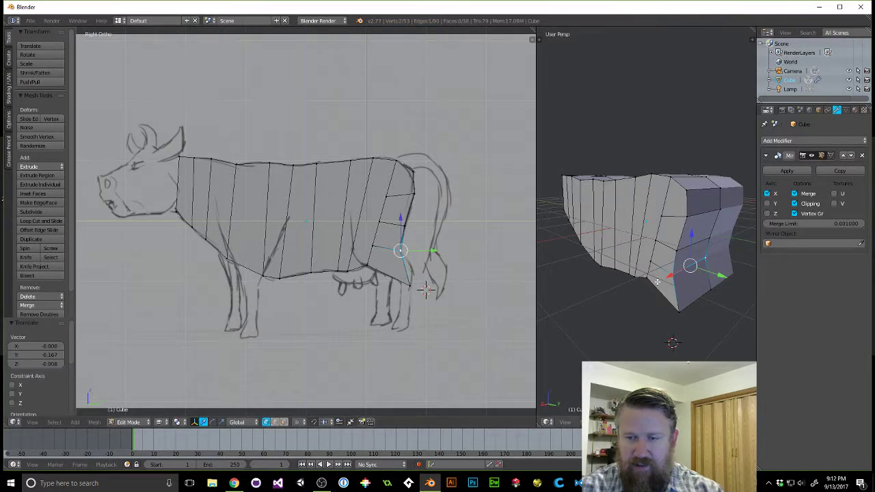
# Knife-cut a fourth line below the third, from the rear face's centre edge around the corner to the next side loop.
pyautogui.press('k')
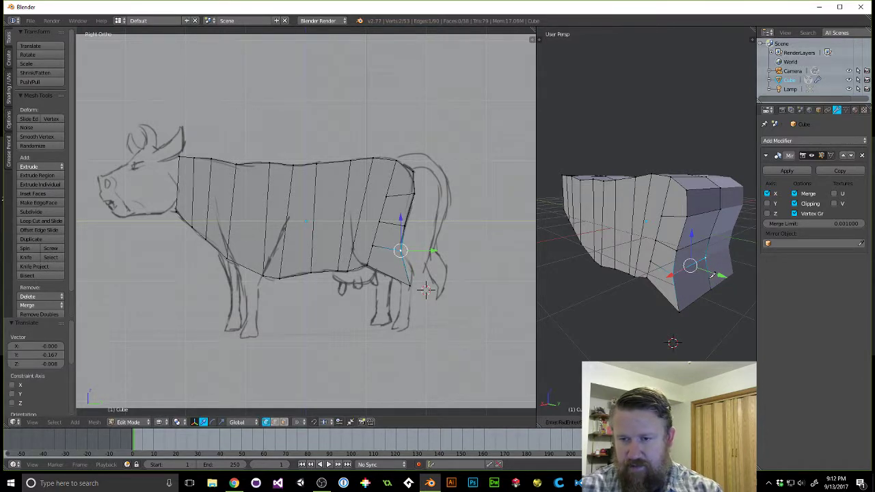
pyautogui.click(674, 290)
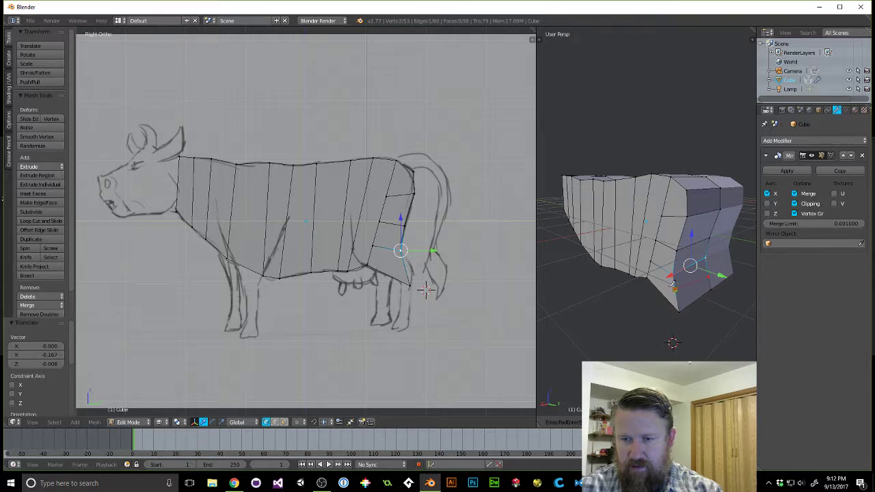
pyautogui.click(648, 269)
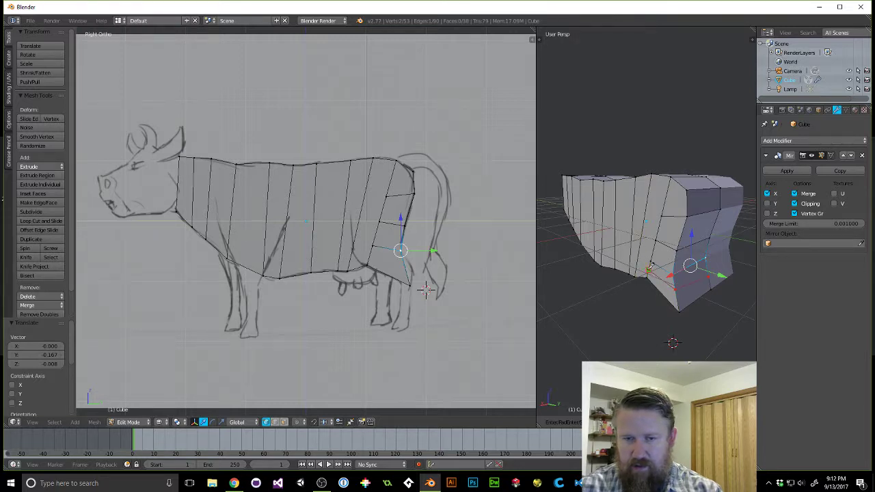
pyautogui.press('Return')
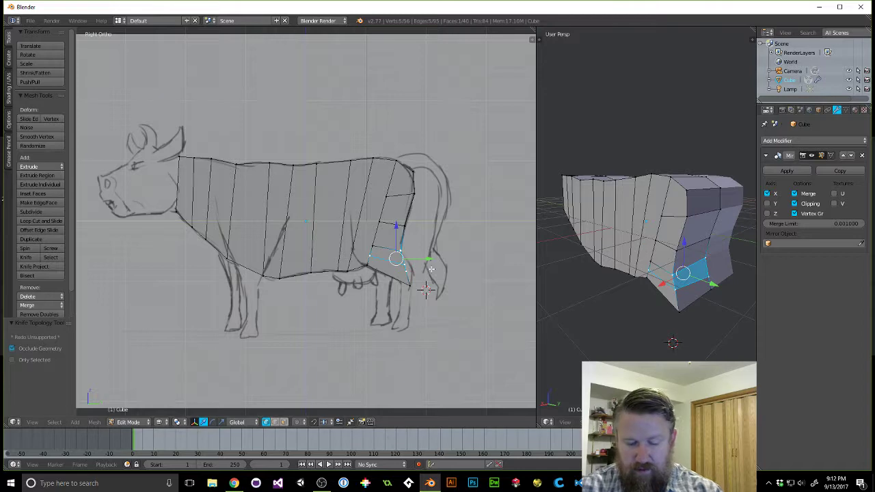
# Move the fourth cut's centre vertex -0.029 along Y and 0.115 in Z to line up with its corner vertex in side view.
pyautogui.press('a')
pyautogui.rightClick(405, 270)
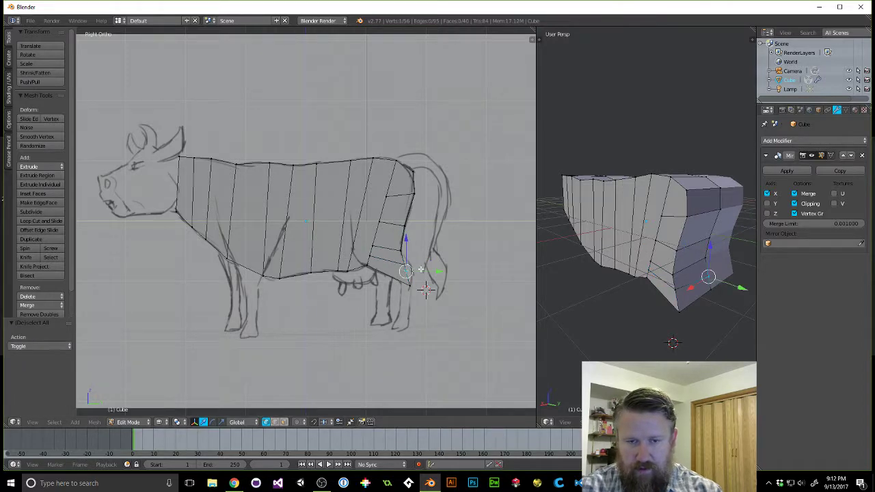
pyautogui.scroll(5, 406, 271)
pyautogui.keyDown('shift'); pyautogui.moveTo(434, 307); pyautogui.dragTo(201, 142, button='middle'); pyautogui.keyUp('shift')
pyautogui.scroll(6, 201, 142)
pyautogui.keyDown('shift'); pyautogui.moveTo(372, 93); pyautogui.dragTo(374, 284, button='middle'); pyautogui.keyUp('shift')
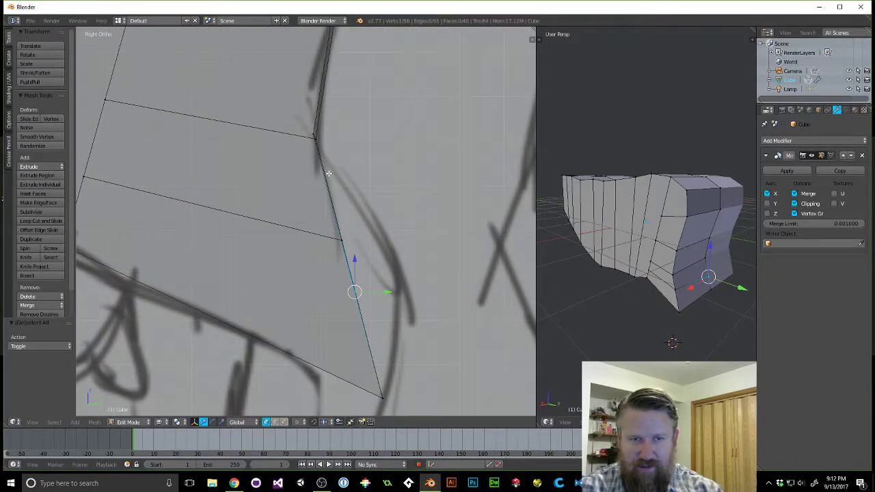
pyautogui.scroll(3, 303, 132)
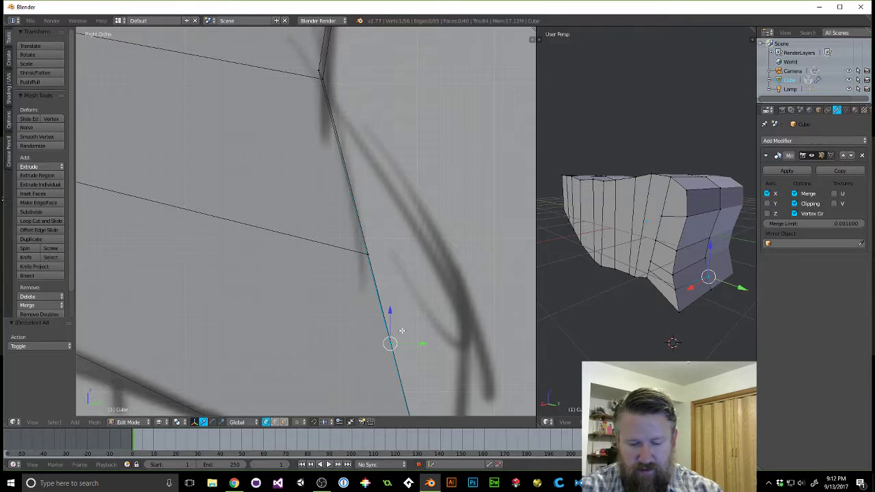
pyautogui.press('g')
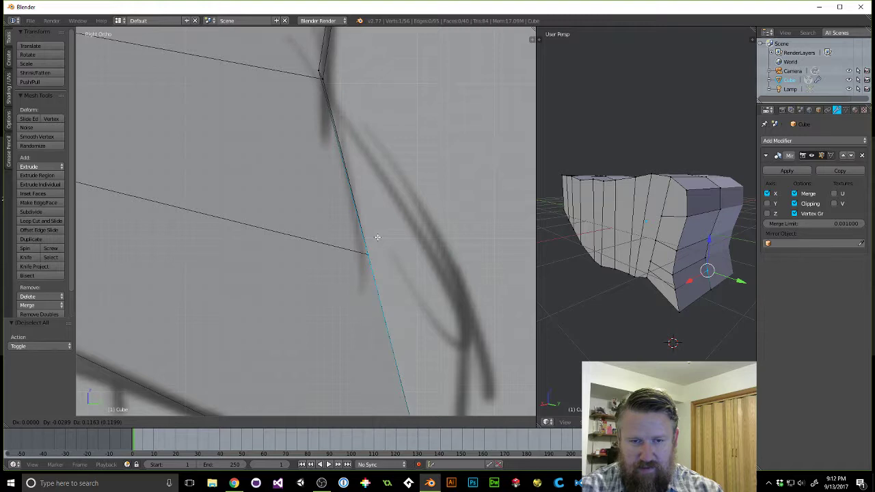
pyautogui.click(378, 238)
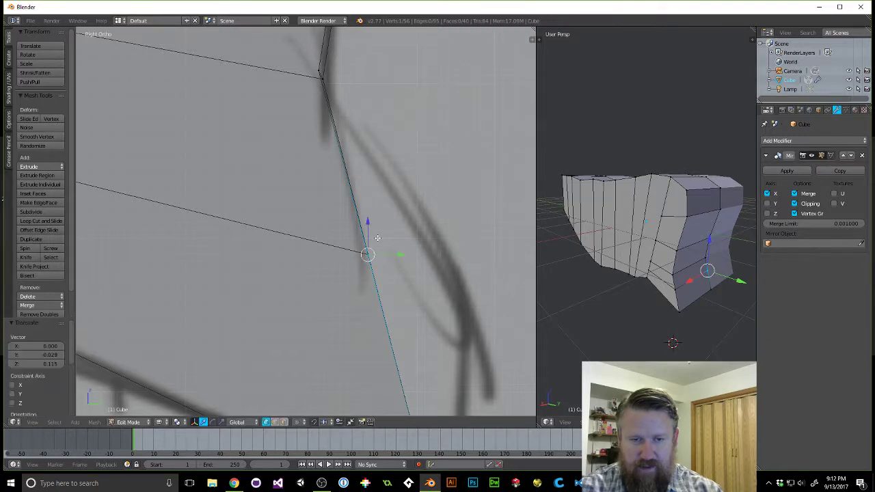
pyautogui.scroll(1, 366, 102)
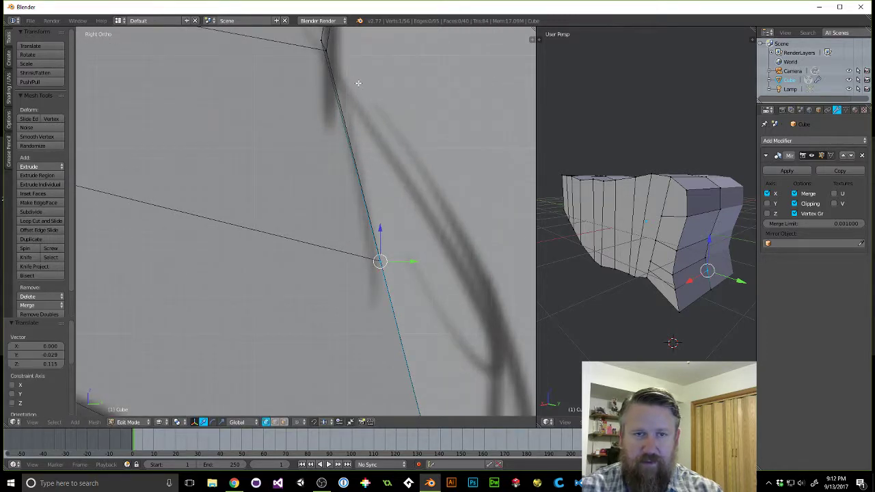
# Move the third cut's centre vertex 0.005 along Y and -0.011 in Z to line up with its corner vertex.
pyautogui.rightClick(320, 40)
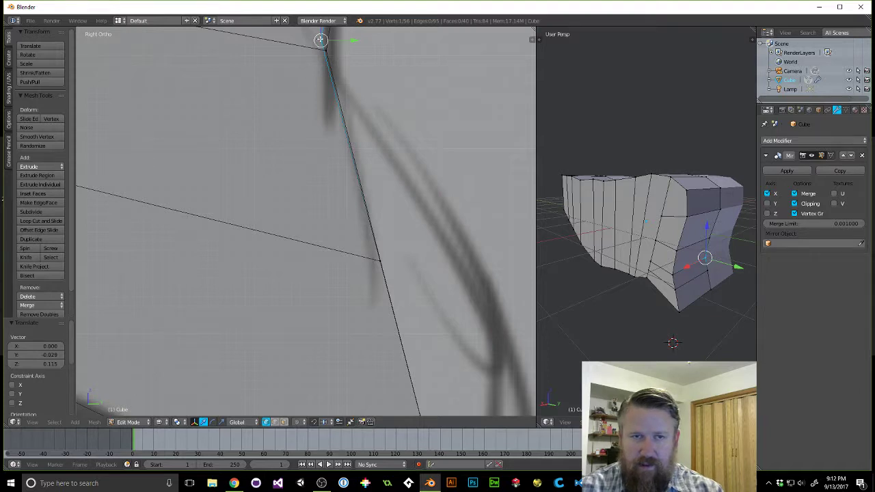
pyautogui.press('g')
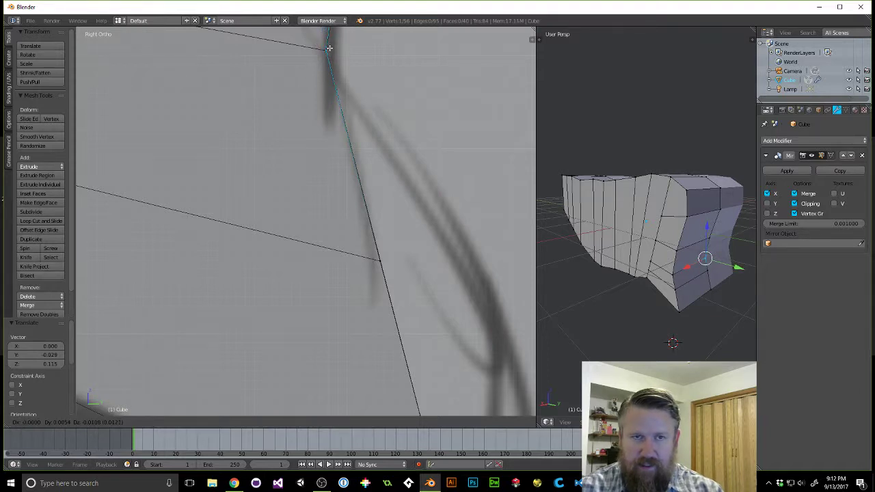
pyautogui.click(329, 51)
# Move the second cut's centre vertex 0.006 along Y and -0.004 in Z to line up with its corner vertex.
pyautogui.keyDown('shift'); pyautogui.moveTo(424, 80); pyautogui.dragTo(460, 412, button='middle'); pyautogui.keyUp('shift')
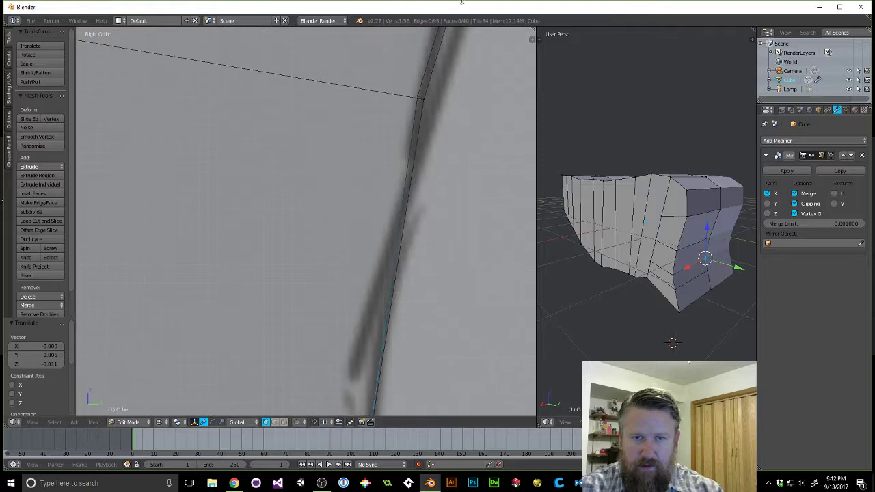
pyautogui.rightClick(417, 96)
pyautogui.press('g')
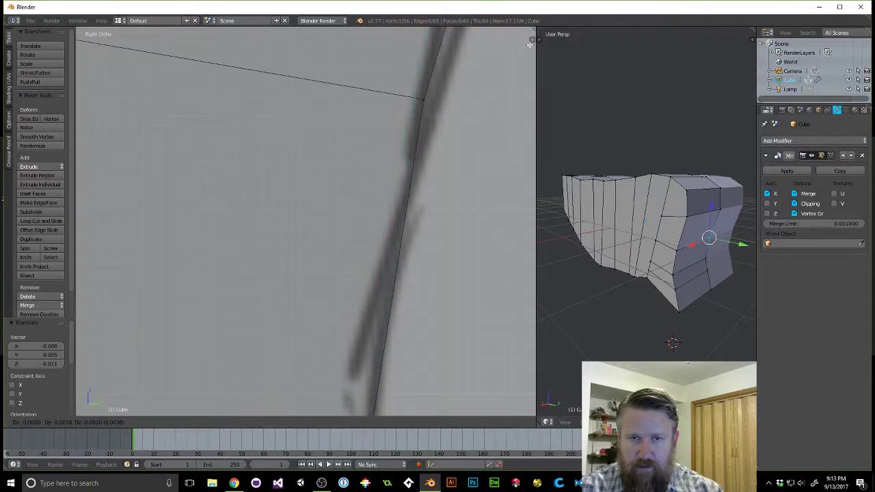
pyautogui.click(79, 51)
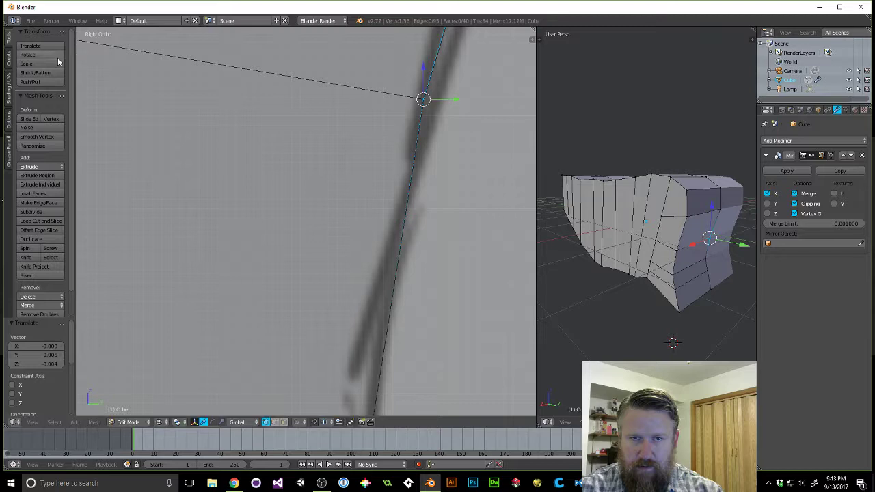
pyautogui.moveTo(339, 116); pyautogui.dragTo(323, 177, button='middle')
pyautogui.press('KP_3')
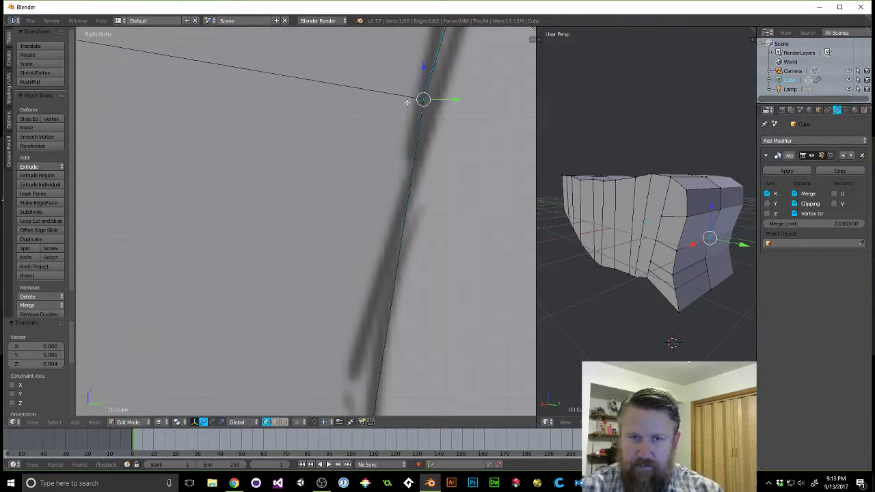
# Move the uppermost cut's centre vertex 0.003 along Y and -0.005 in Z to line up with its corner vertex.
pyautogui.keyDown('shift'); pyautogui.moveTo(407, 103); pyautogui.dragTo(308, 425, button='middle'); pyautogui.keyUp('shift')
pyautogui.keyDown('shift'); pyautogui.moveTo(474, 91); pyautogui.dragTo(357, 263, button='middle'); pyautogui.keyUp('shift')
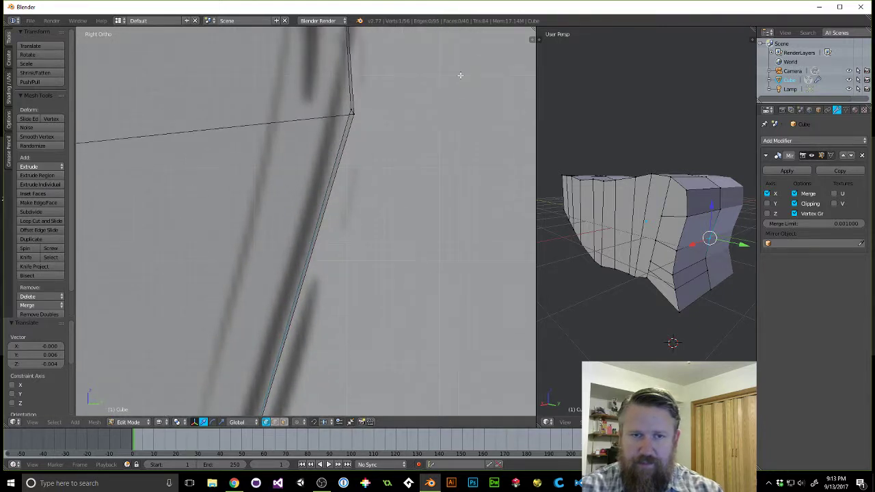
pyautogui.moveTo(437, 102)
pyautogui.keyDown('shift'); pyautogui.mouseDown(button='middle')
pyautogui.moveTo(424, 164)
pyautogui.moveTo(452, 159)
pyautogui.mouseUp(button='middle'); pyautogui.keyUp('shift')
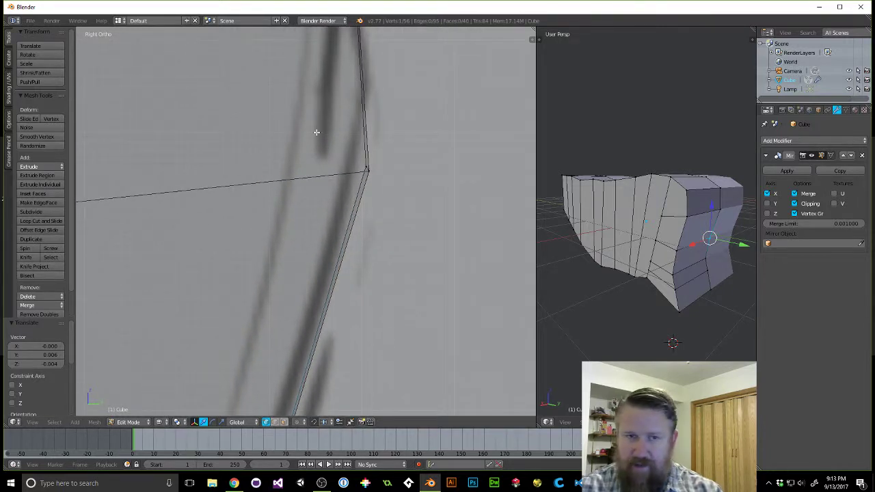
pyautogui.rightClick(367, 169)
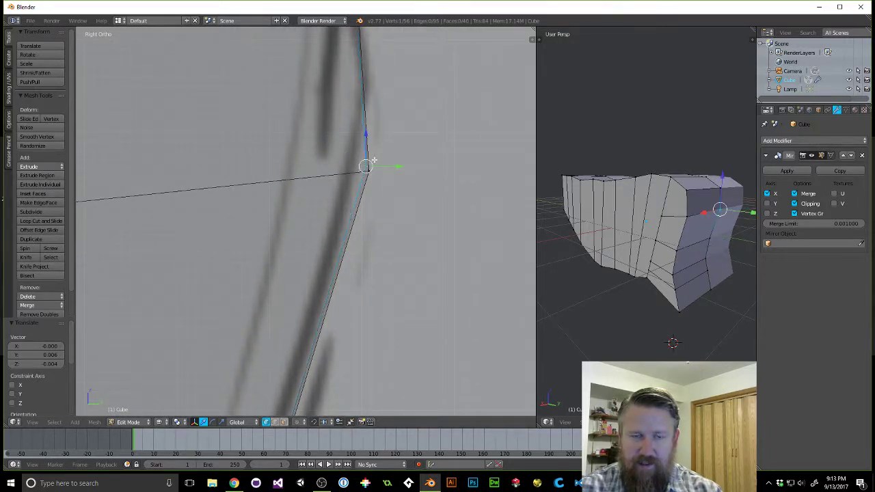
pyautogui.press('g')
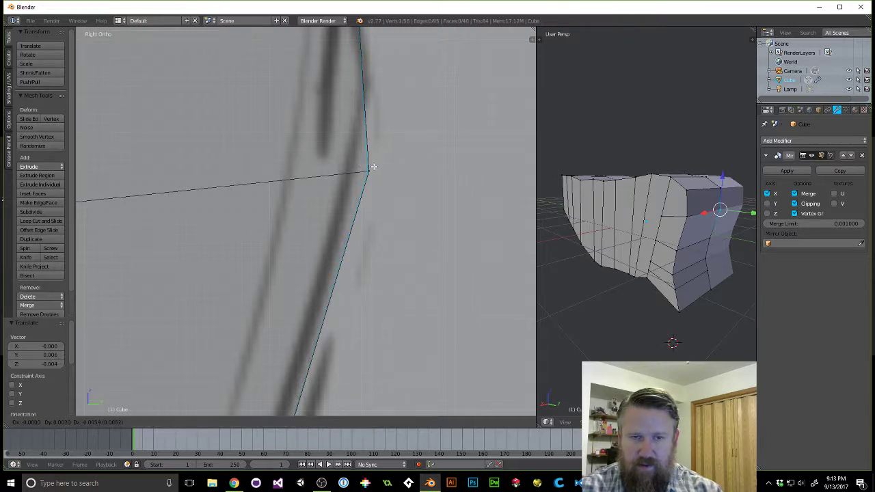
pyautogui.click(375, 166)
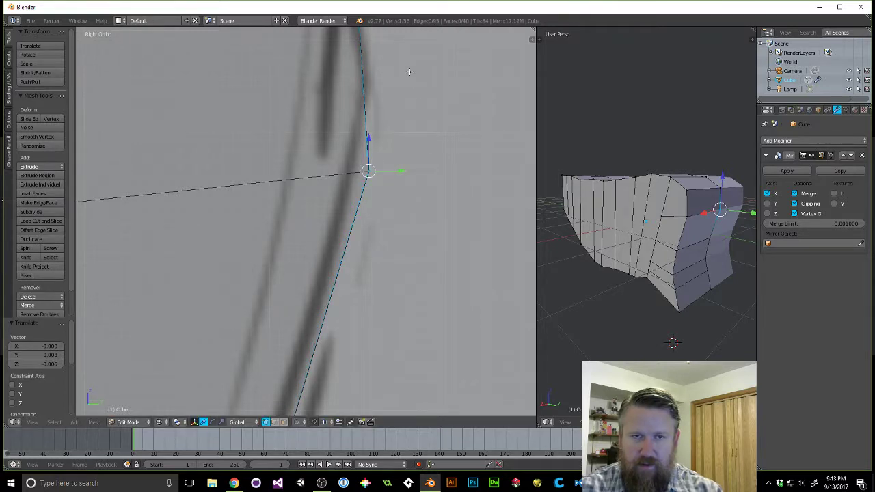
pyautogui.keyDown('shift'); pyautogui.moveTo(410, 72); pyautogui.dragTo(433, 196, button='middle'); pyautogui.keyUp('shift')
pyautogui.scroll(-3, 433, 196)
pyautogui.moveTo(430, 235)
pyautogui.mouseDown(button='middle')
pyautogui.moveTo(383, 180)
pyautogui.moveTo(513, 124)
pyautogui.moveTo(354, 167)
pyautogui.moveTo(403, 203)
pyautogui.moveTo(373, 210)
pyautogui.moveTo(406, 214)
pyautogui.moveTo(428, 234)
pyautogui.mouseUp(button='middle')
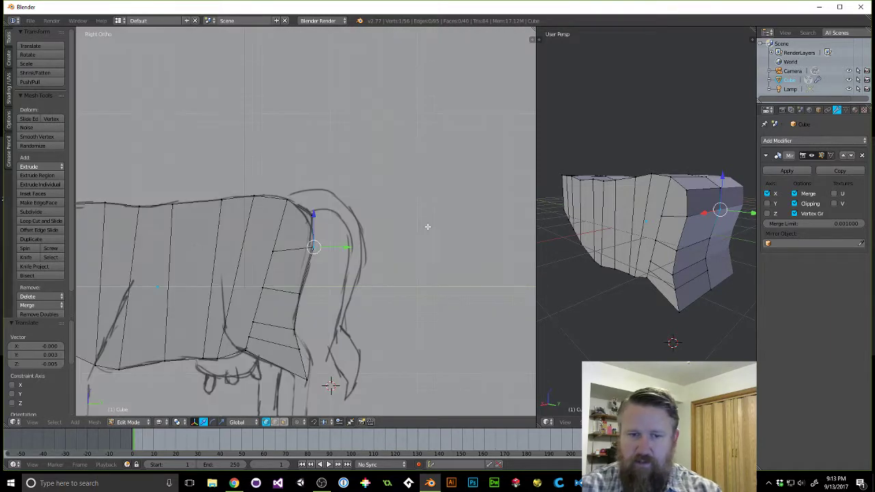
pyautogui.press('KP_3')
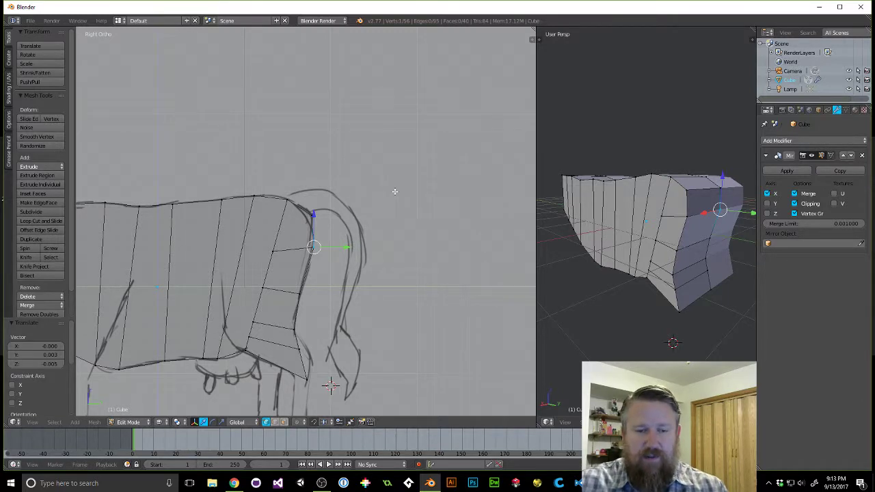
# Move the fourth cut's two rear vertices 0.116 along Y and -0.037 in Z onto the drawn back edge of the hind leg.
pyautogui.press('a')
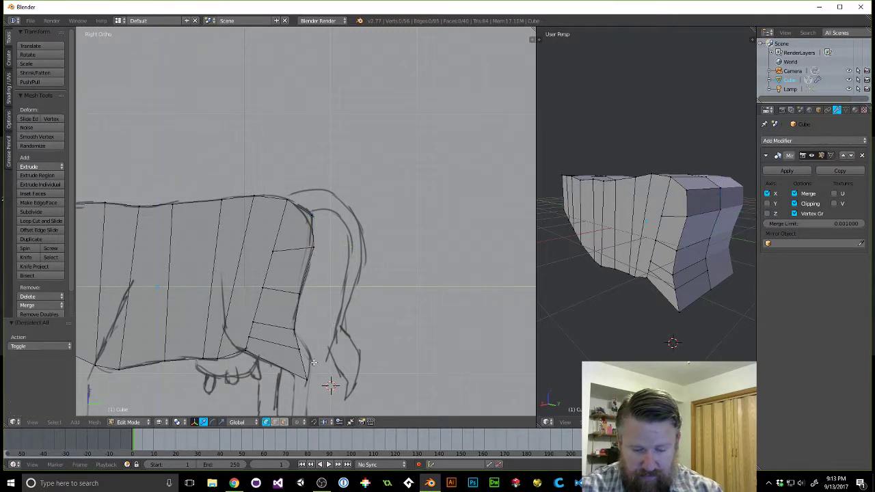
pyautogui.press('b')
pyautogui.moveTo(282, 340); pyautogui.dragTo(303, 353)
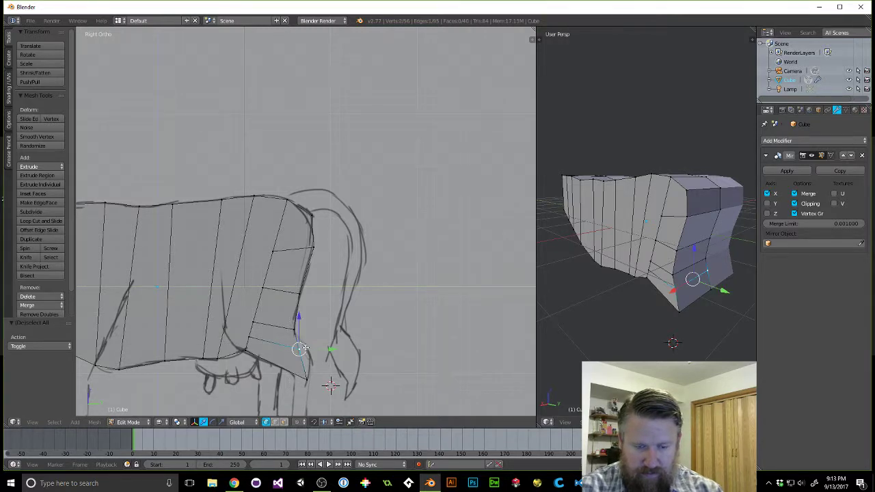
pyautogui.press('g')
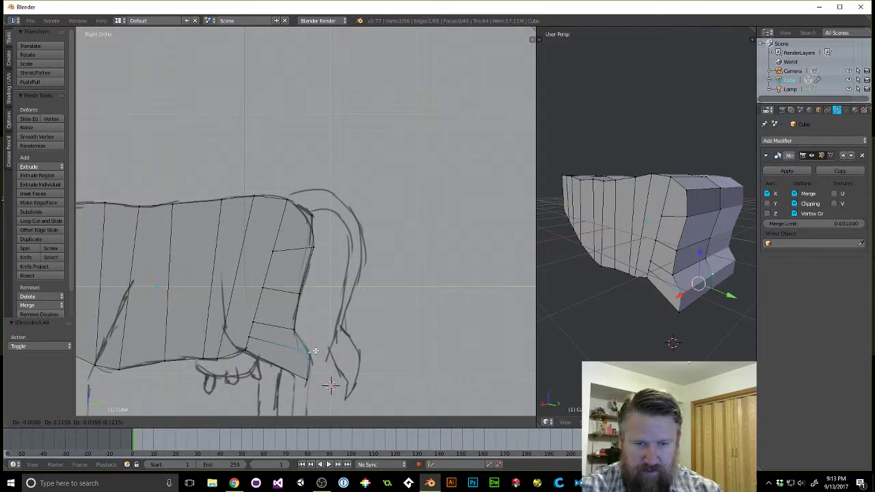
pyautogui.click(315, 350)
pyautogui.scroll(-4, 478, 232)
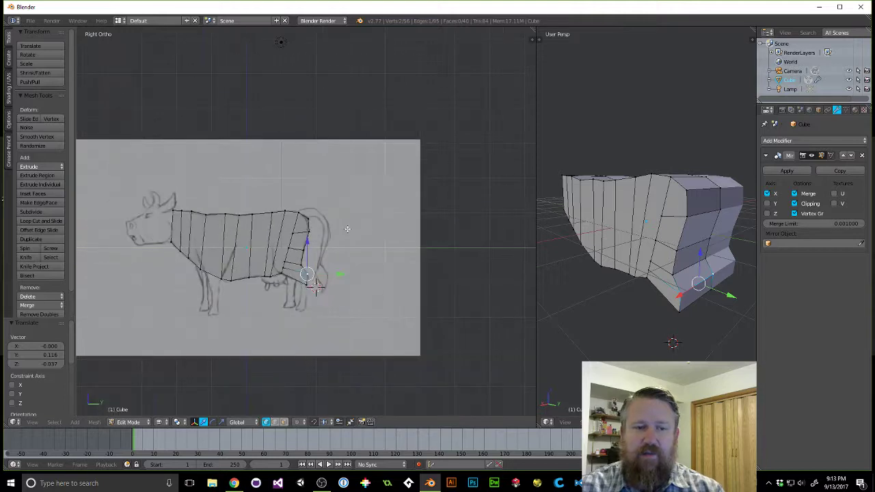
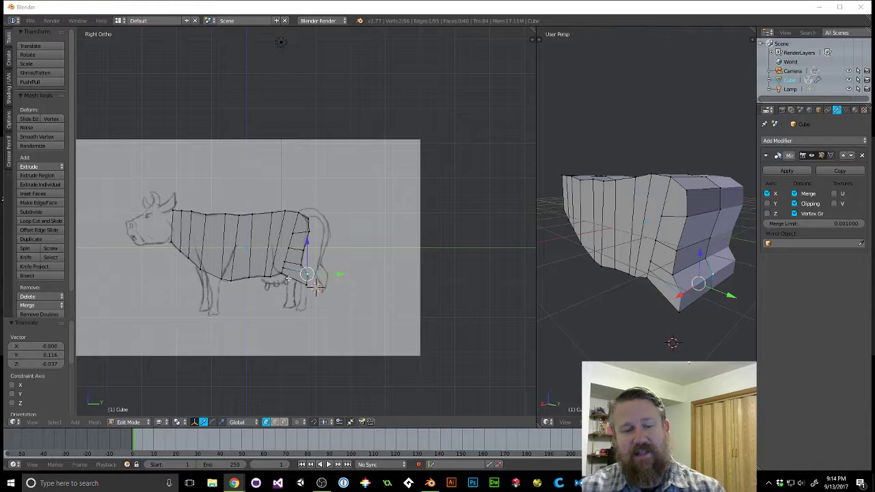
# Move the two bottom vertices of the loop at the drawn front leg's leading edge 0.136 along Y and -0.079 in Z.
pyautogui.scroll(3, 311, 296)
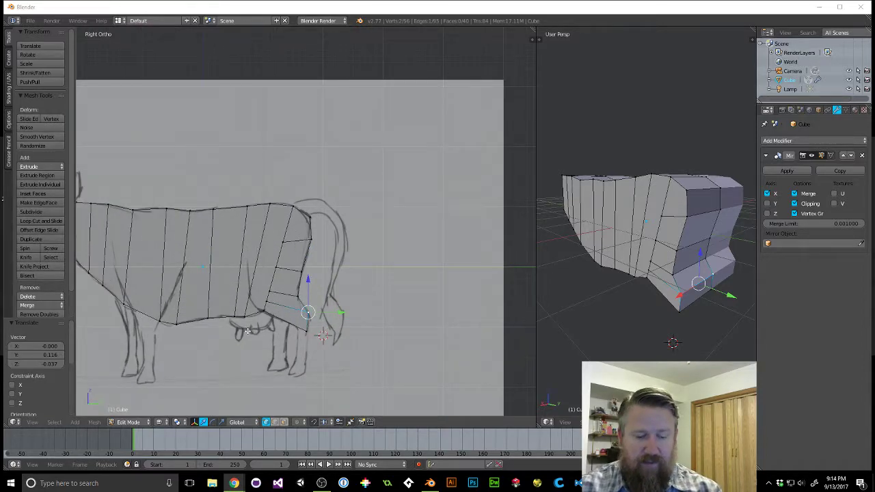
pyautogui.moveTo(262, 329); pyautogui.dragTo(297, 280, button='middle')
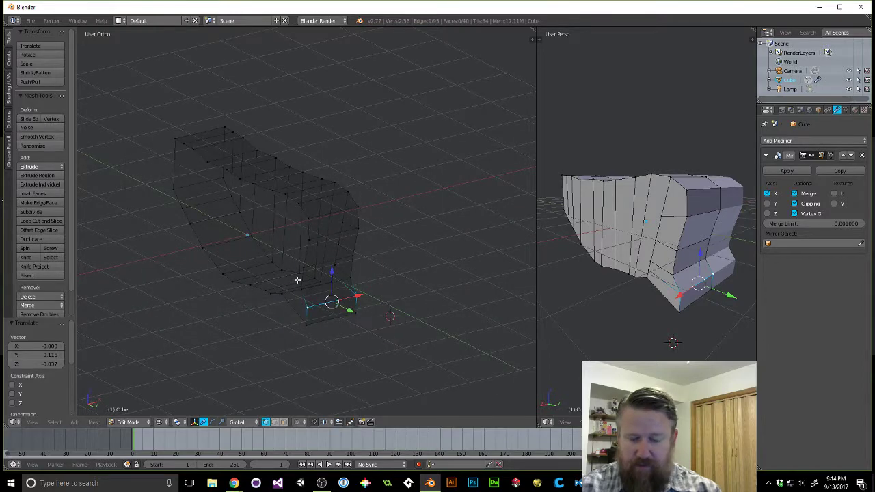
pyautogui.press('KP_3')
pyautogui.keyDown('shift'); pyautogui.moveTo(258, 239); pyautogui.dragTo(404, 212, button='middle'); pyautogui.keyUp('shift')
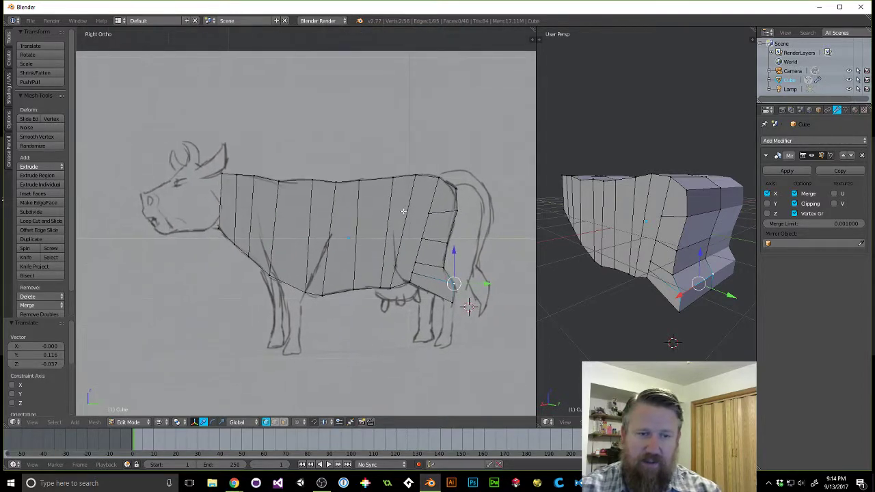
pyautogui.scroll(2, 303, 289)
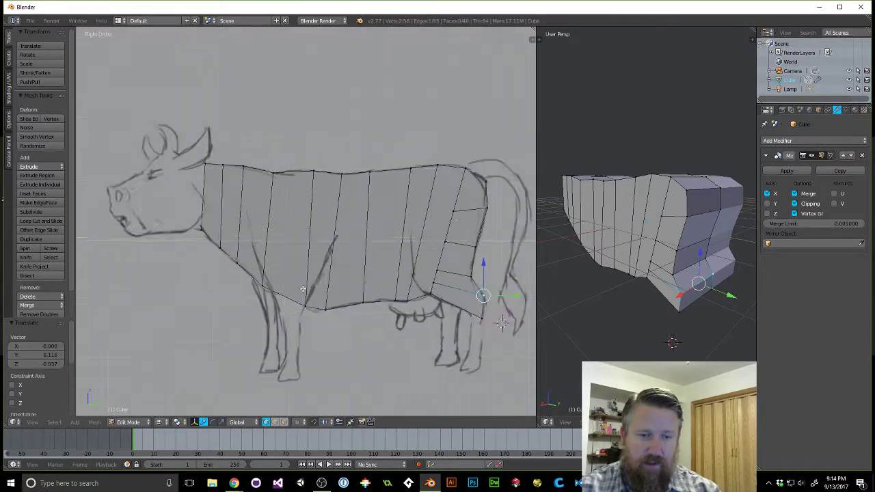
pyautogui.scroll(1, 299, 338)
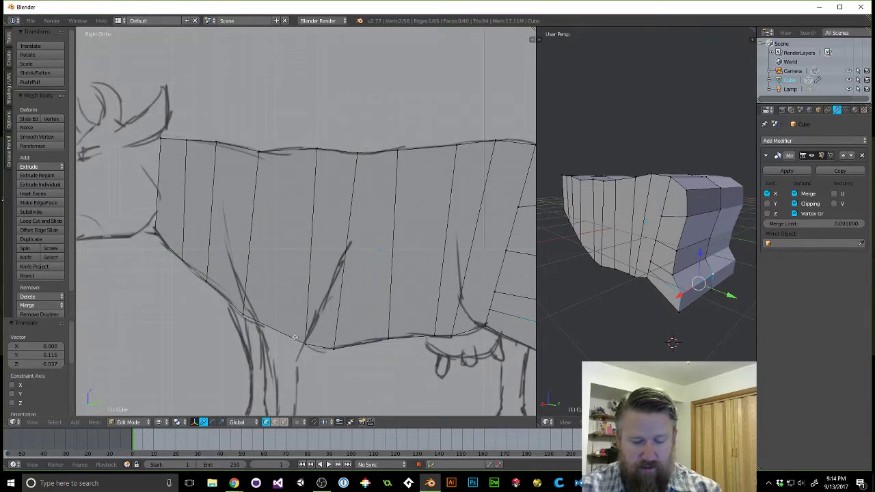
pyautogui.press('a')
pyautogui.moveTo(230, 303); pyautogui.dragTo(245, 316)
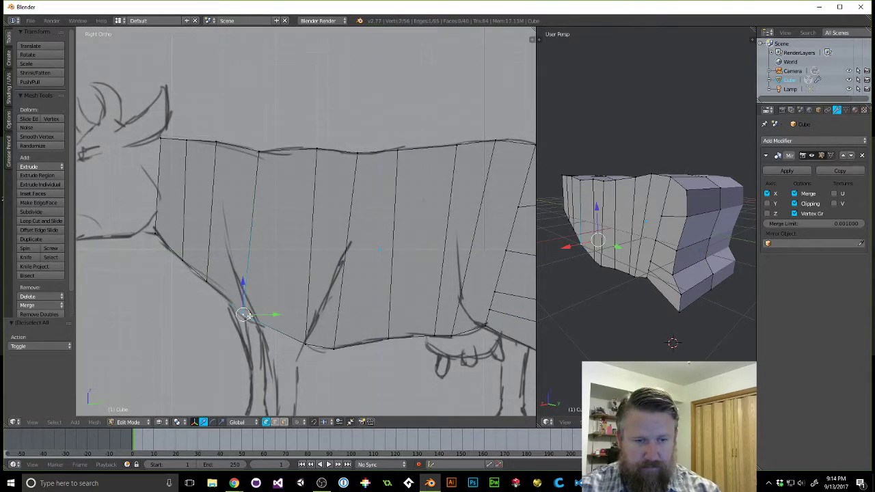
pyautogui.hotkey('shift', 'd')
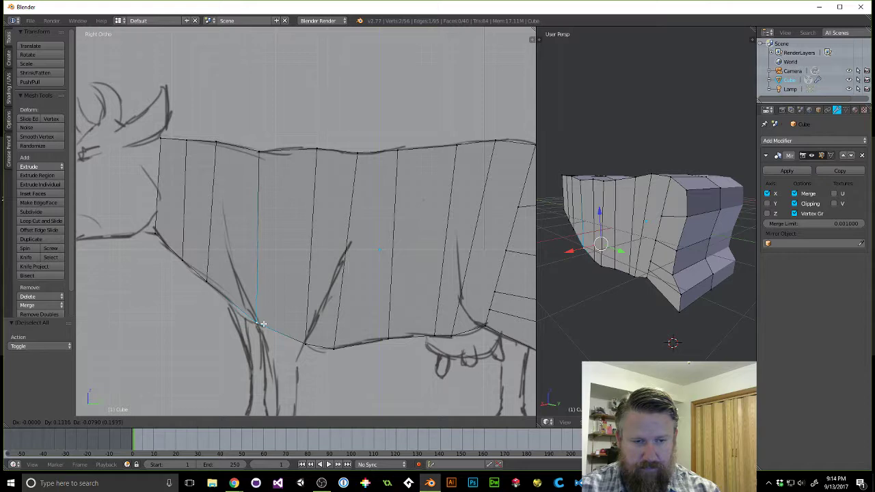
pyautogui.click(263, 324)
pyautogui.moveTo(297, 375); pyautogui.dragTo(297, 371, button='middle')
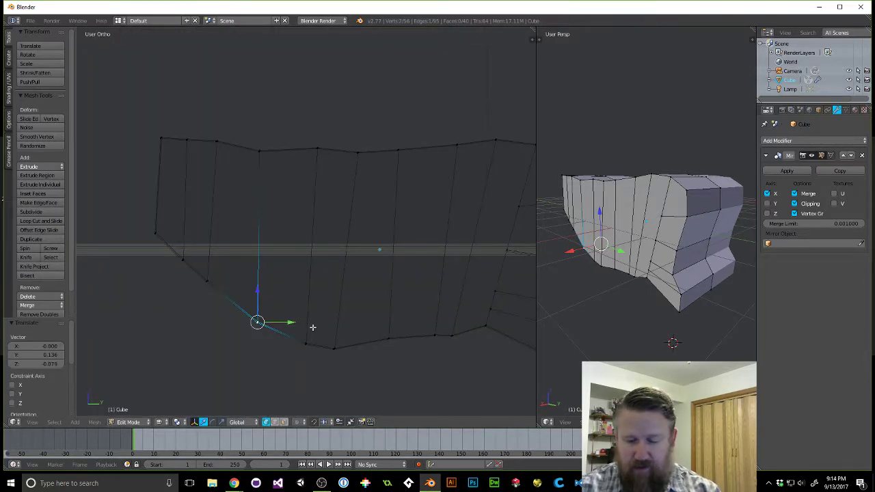
pyautogui.press('KP_3')
pyautogui.scroll(-3, 283, 281)
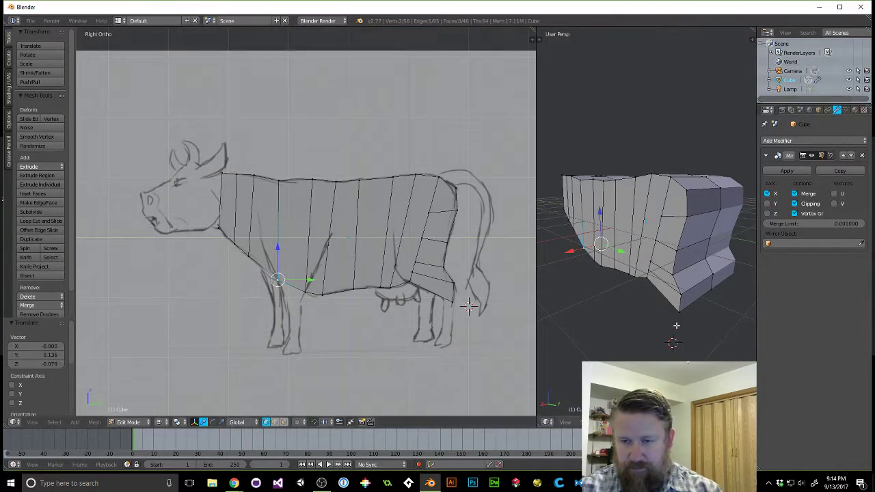
# Try to inset the underside face above the drawn front leg by extruding it in place and scaling it to 0.748.
pyautogui.moveTo(619, 267); pyautogui.dragTo(703, 224, button='middle')
pyautogui.hotkey('ctrl', 'Tab')
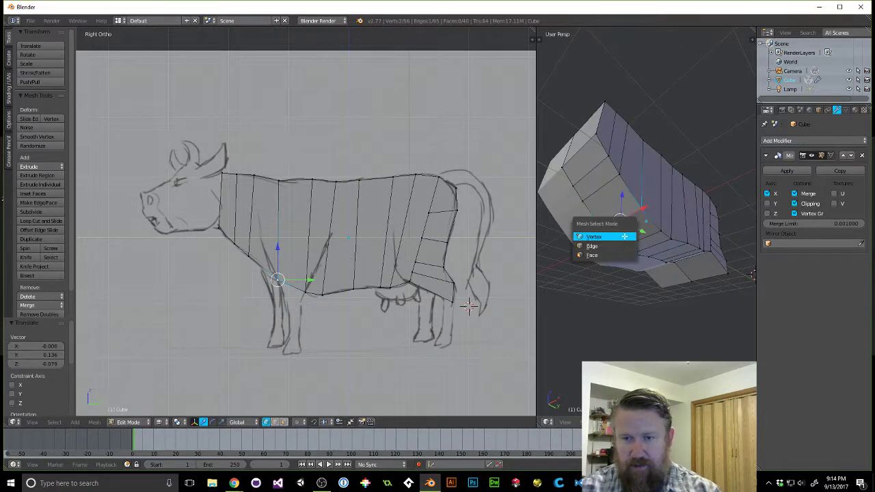
pyautogui.click(603, 255)
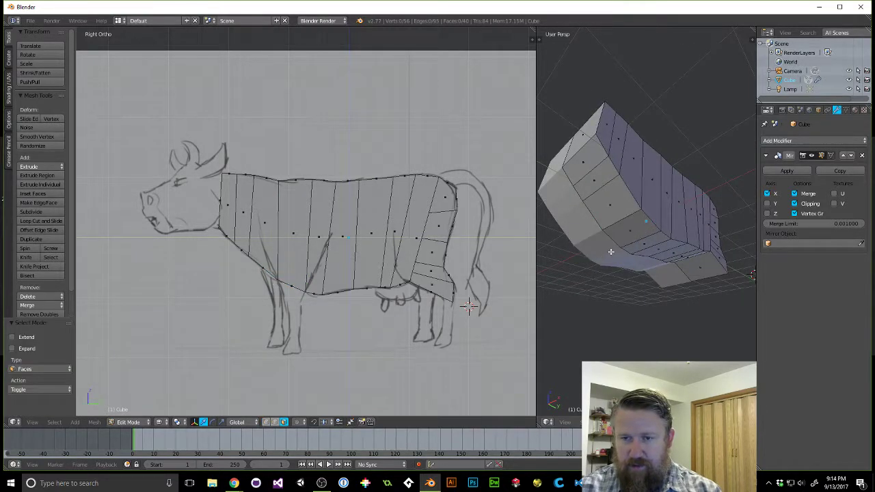
pyautogui.rightClick(627, 231)
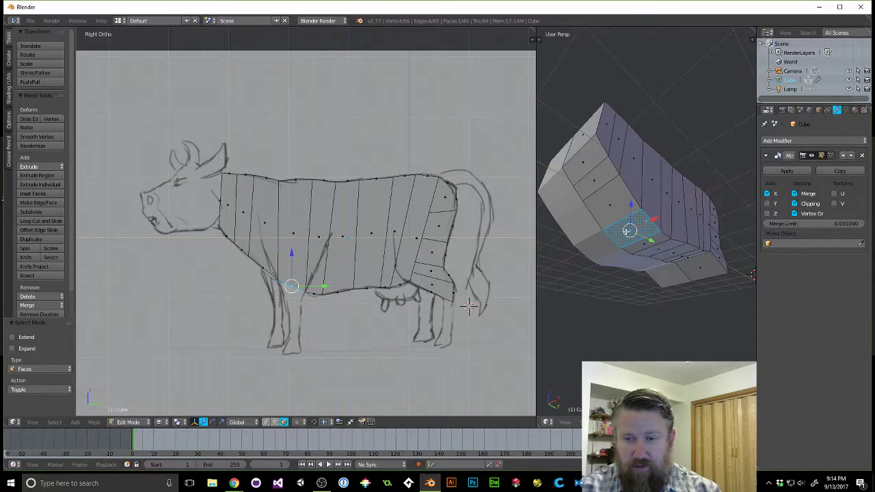
pyautogui.press('e')
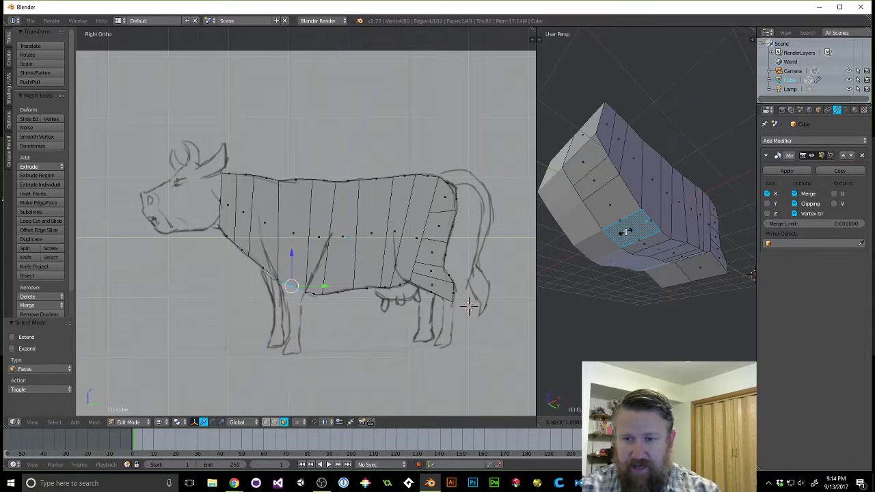
pyautogui.press('s')
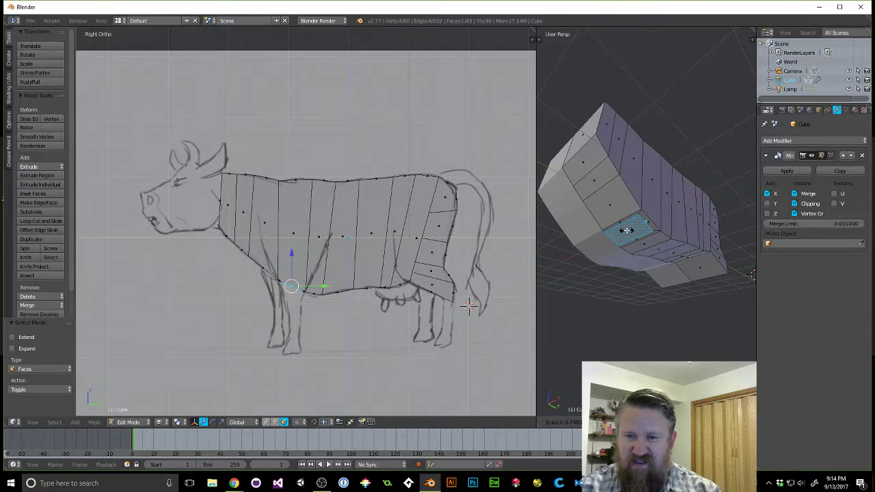
pyautogui.click(626, 230)
pyautogui.scroll(5, 626, 230)
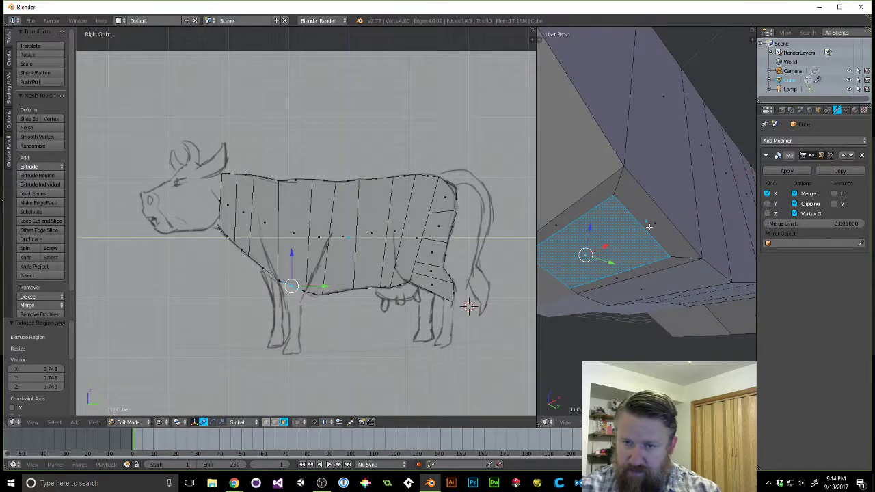
pyautogui.hotkey('ctrl', 'z')
pyautogui.scroll(-9, 646, 224)
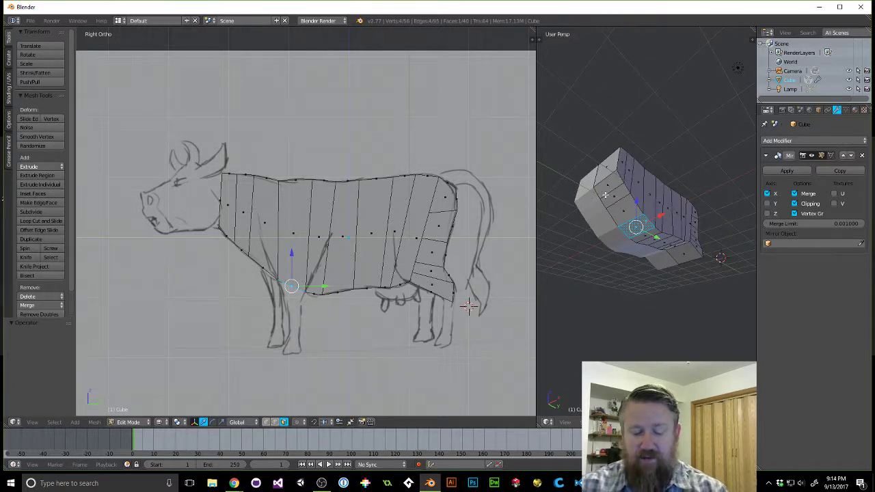
# Add one lengthwise loop cut along the body's underside and back, slid slightly toward the centre line.
pyautogui.hotkey('ctrl', 'r')
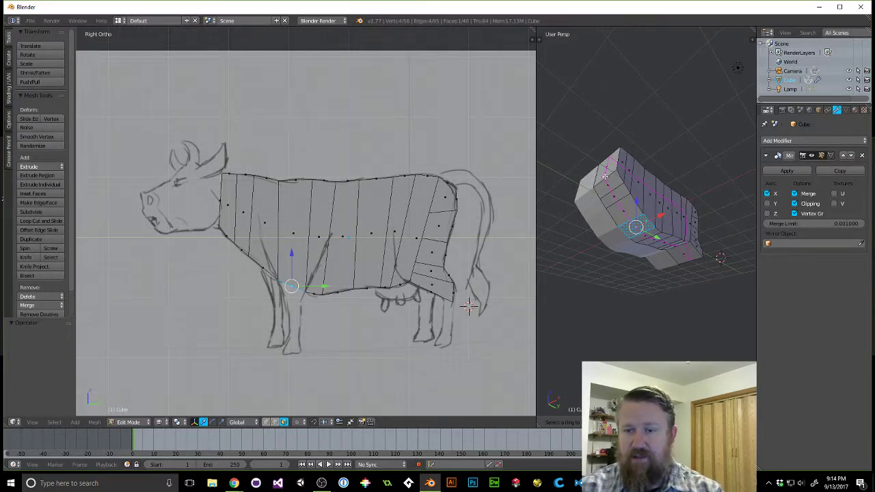
pyautogui.click(605, 176)
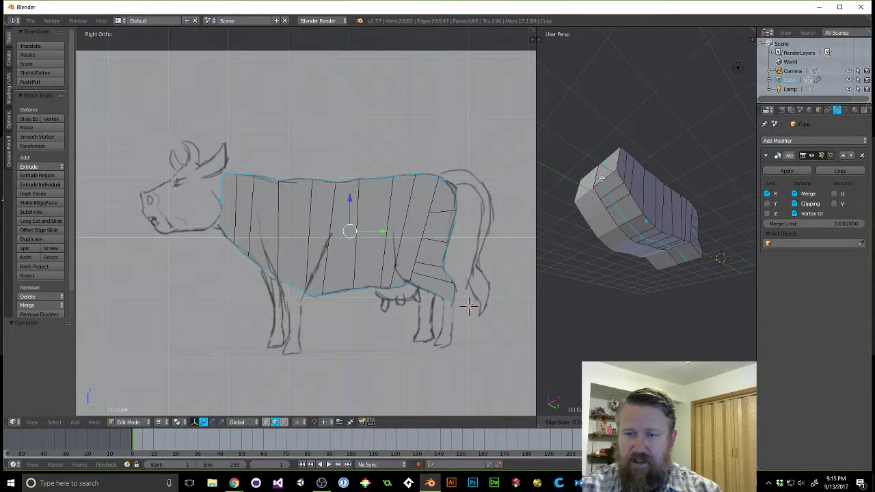
pyautogui.click(602, 177)
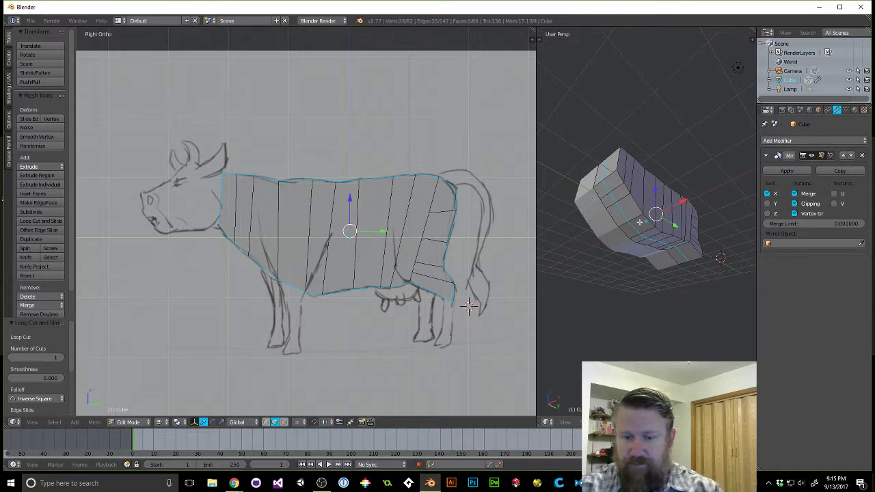
# Extrude the outer underside face above the drawn front leg by 0.516 along its normal.
pyautogui.hotkey('ctrl', 'Tab')
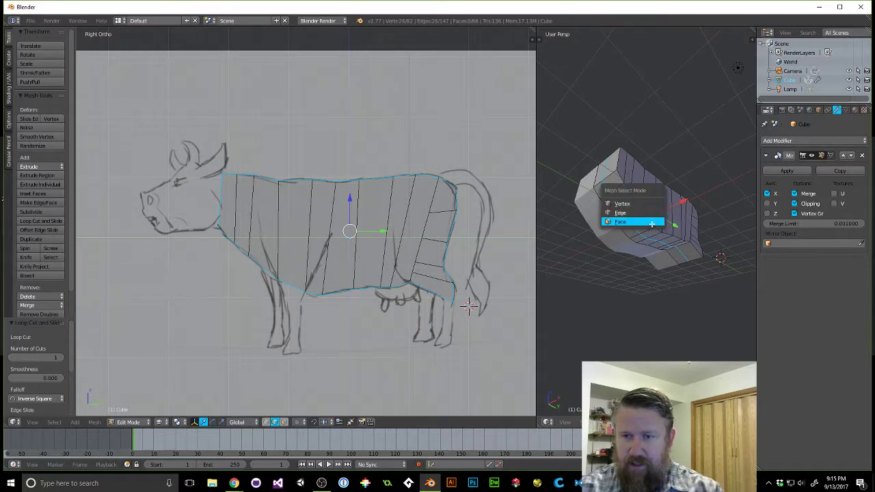
pyautogui.click(645, 221)
pyautogui.rightClick(641, 225)
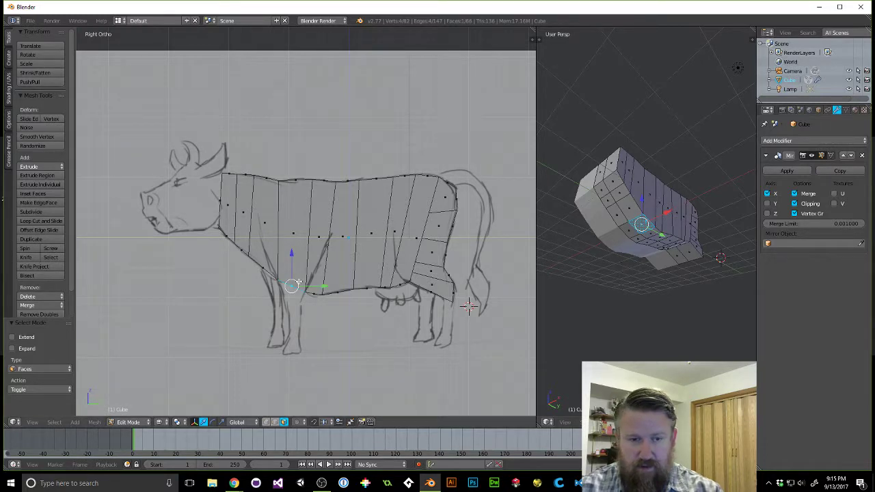
pyautogui.press('e')
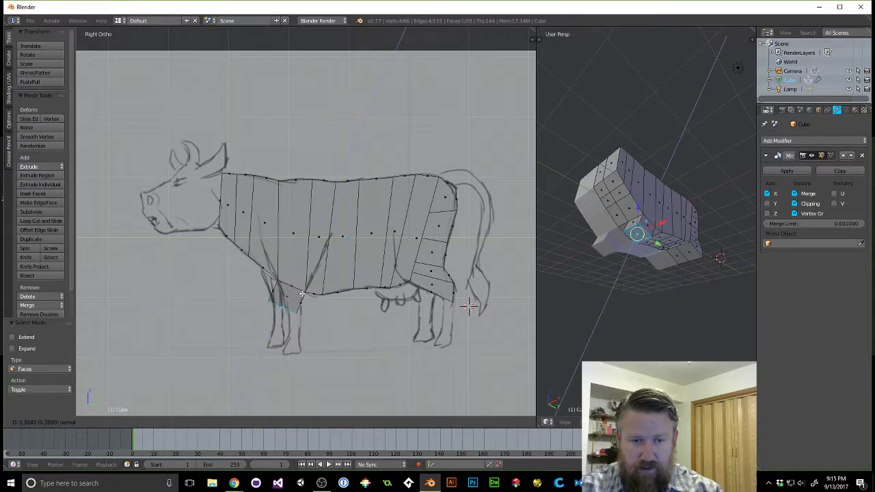
pyautogui.click(298, 301)
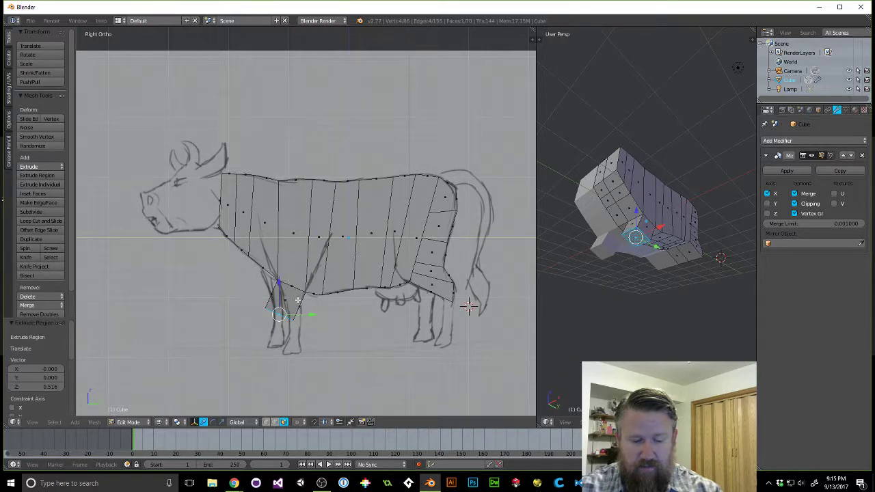
# Rotate the extruded leg face by -23.052° and move it 0.212 along Y and 0.197 in Z beneath the chest.
pyautogui.press('r')
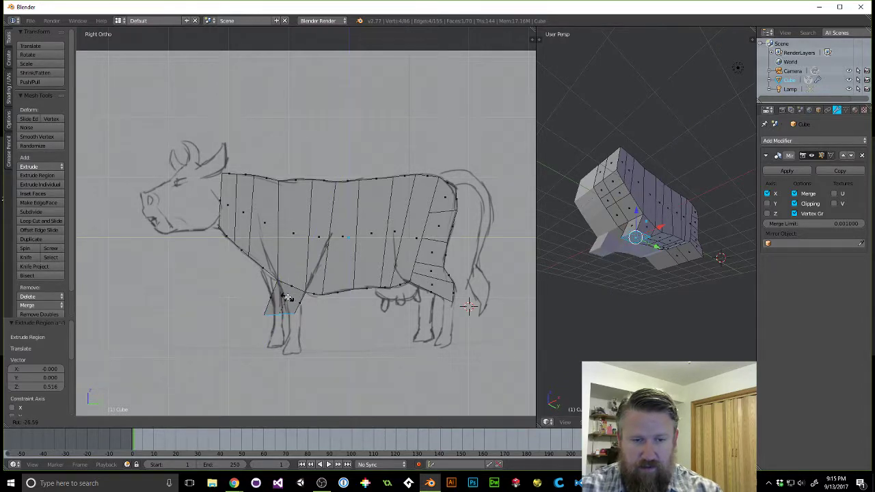
pyautogui.click(288, 300)
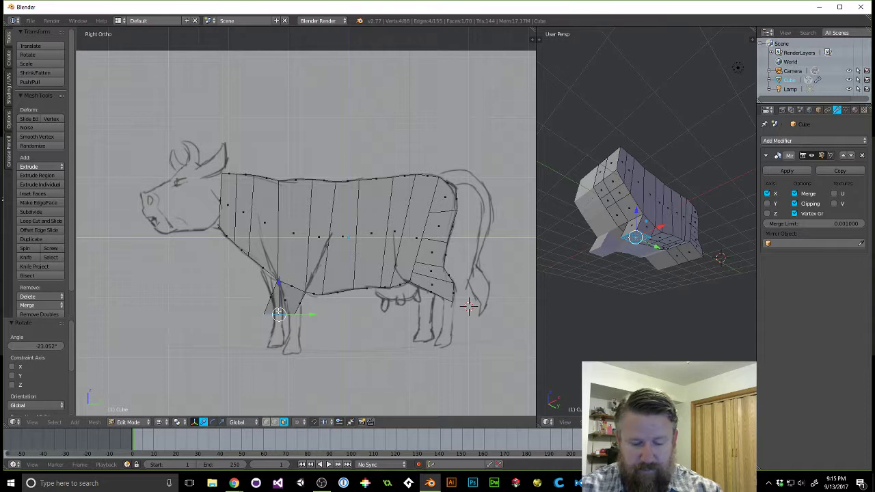
pyautogui.press('g')
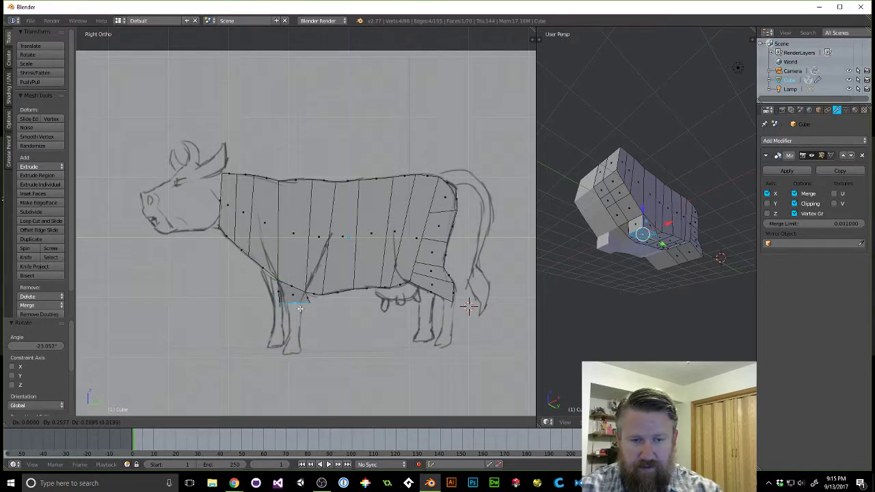
pyautogui.click(297, 309)
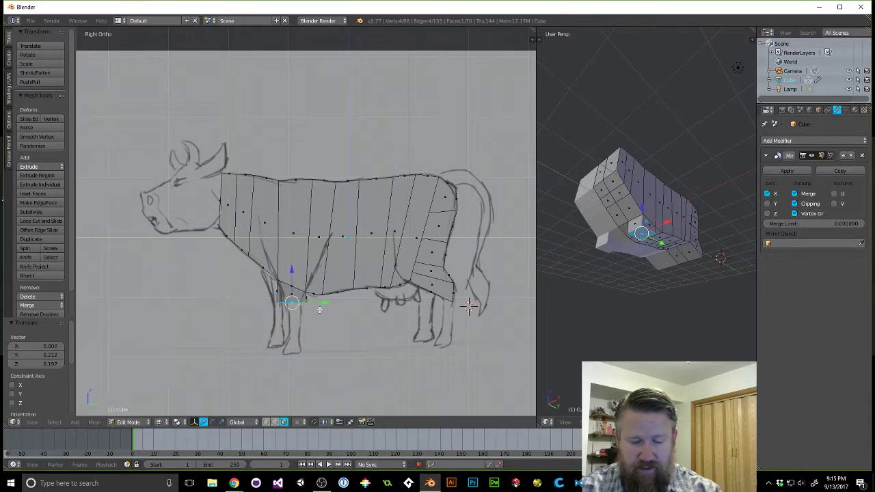
# Move the leg face's two rear vertices -0.099 along Y and 0.008 in Z onto the drawn leg's back edge.
pyautogui.hotkey('ctrl', 'Tab')
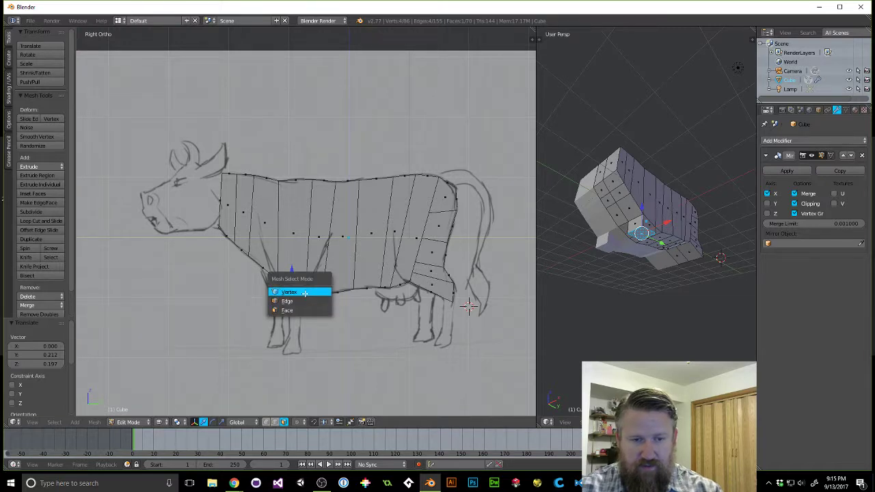
pyautogui.click(309, 292)
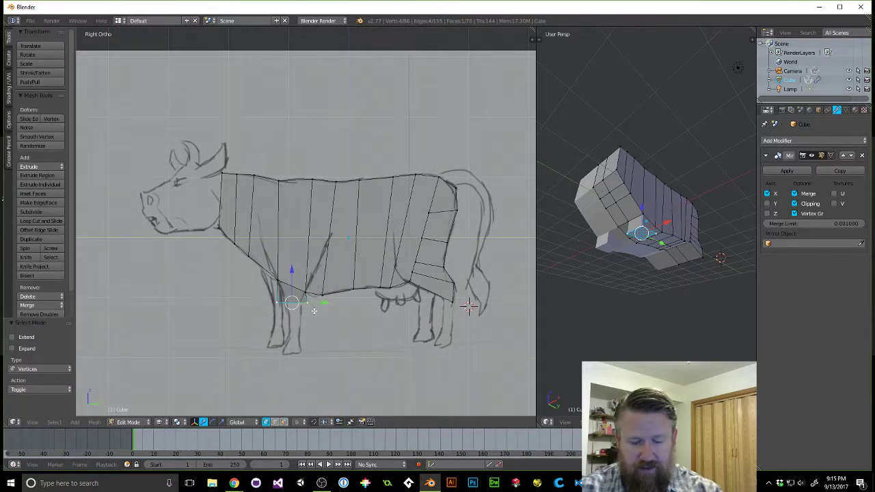
pyautogui.press('a')
pyautogui.press('b')
pyautogui.moveTo(322, 317); pyautogui.dragTo(287, 299)
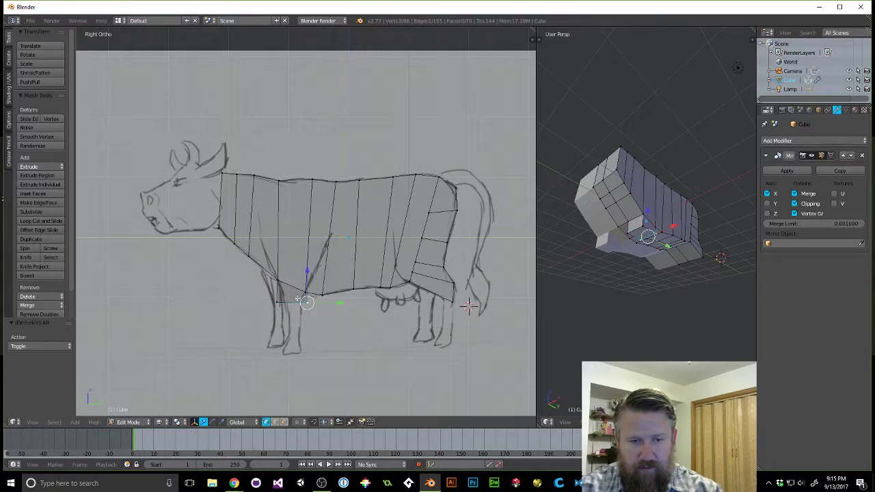
pyautogui.press('g')
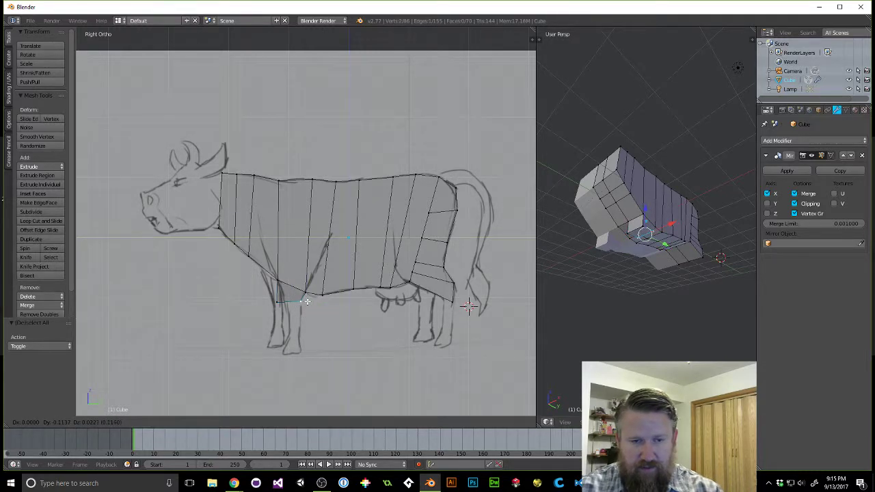
pyautogui.click(308, 301)
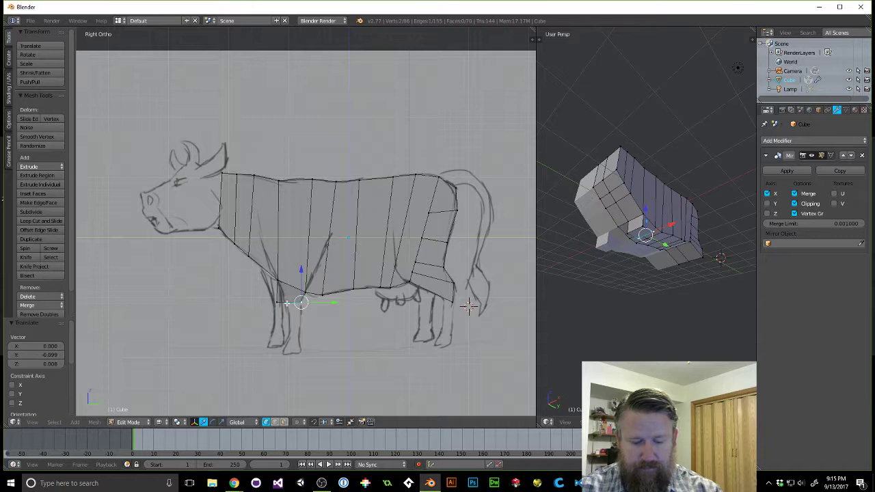
# Move the leg face's two front vertices 0.121 along Y and 0.008 in Z onto the drawn leg's front edge.
pyautogui.press('a')
pyautogui.press('b')
pyautogui.moveTo(270, 298); pyautogui.dragTo(290, 311)
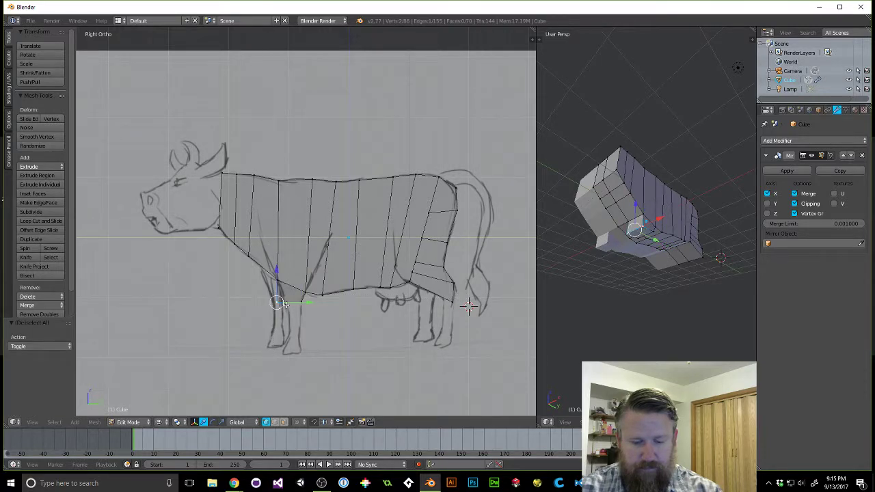
pyautogui.press('g')
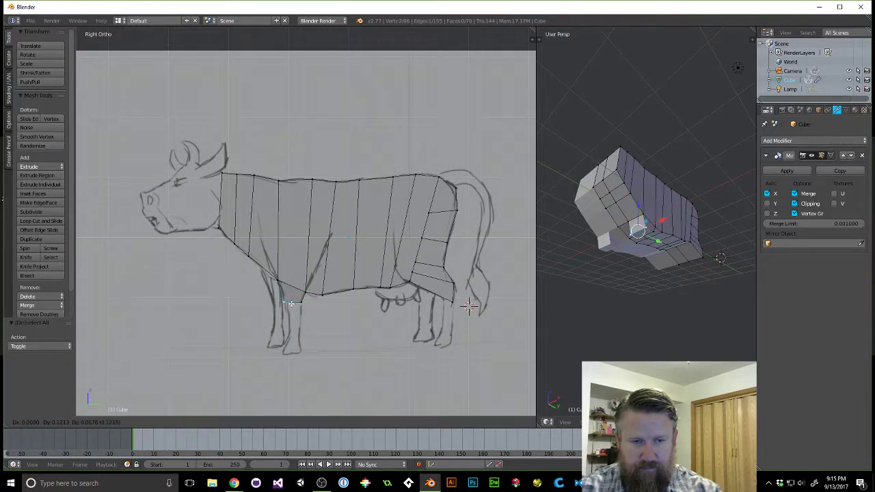
pyautogui.click(288, 304)
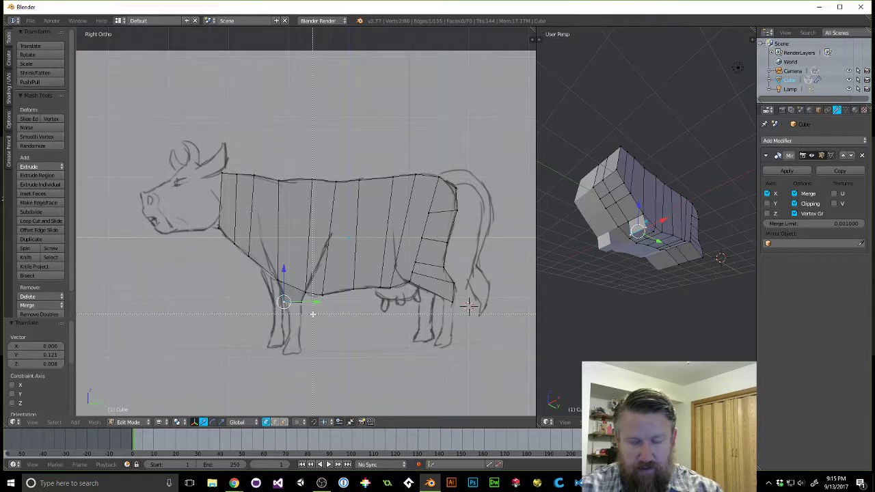
# Extrude the front leg's end face downward three times, by 0.178, 0.356 and 0.333, reaching the bottom of the drawn hoof.
pyautogui.moveTo(326, 319); pyautogui.dragTo(293, 302)
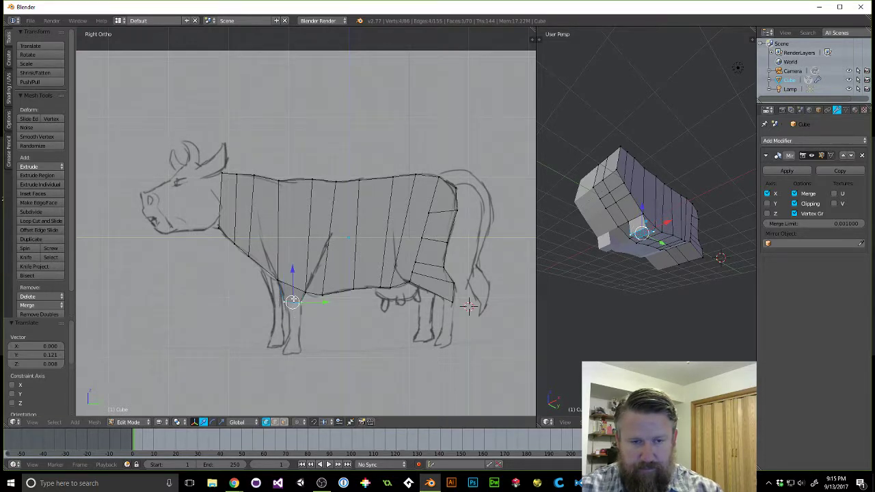
pyautogui.press('e')
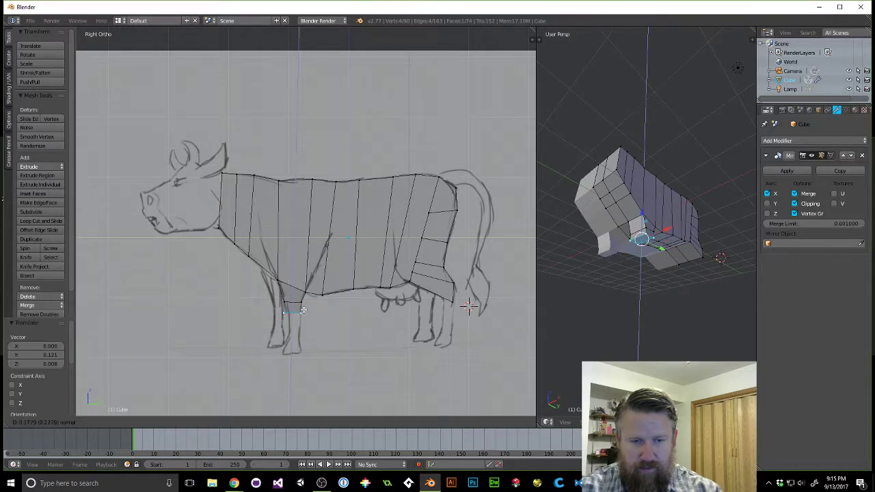
pyautogui.click(304, 339)
pyautogui.press('e')
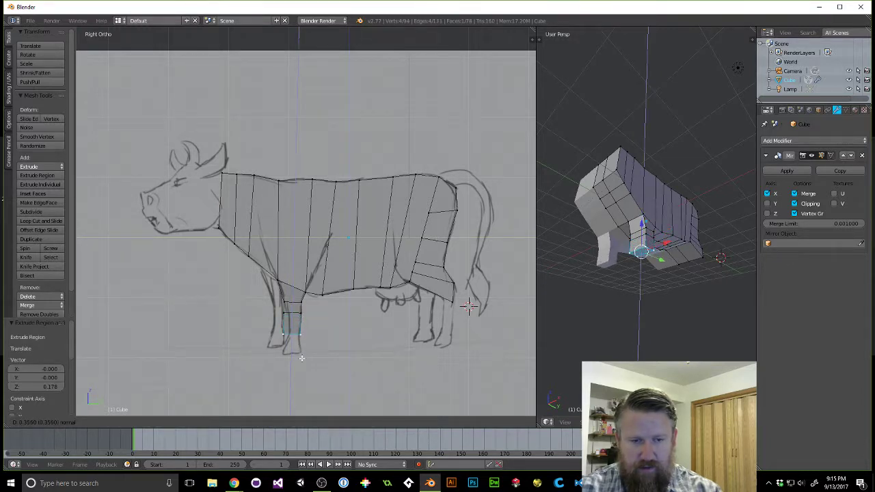
pyautogui.click(302, 358)
pyautogui.press('e')
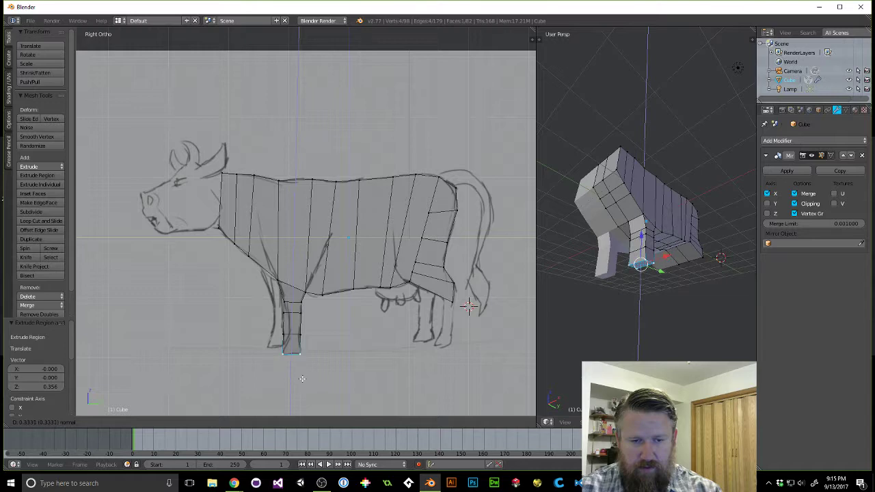
pyautogui.click(301, 379)
# Move the front vertices of the lower leg's uppermost extruded loop 0.067 along Y to narrow the leg there.
pyautogui.scroll(5, 284, 324)
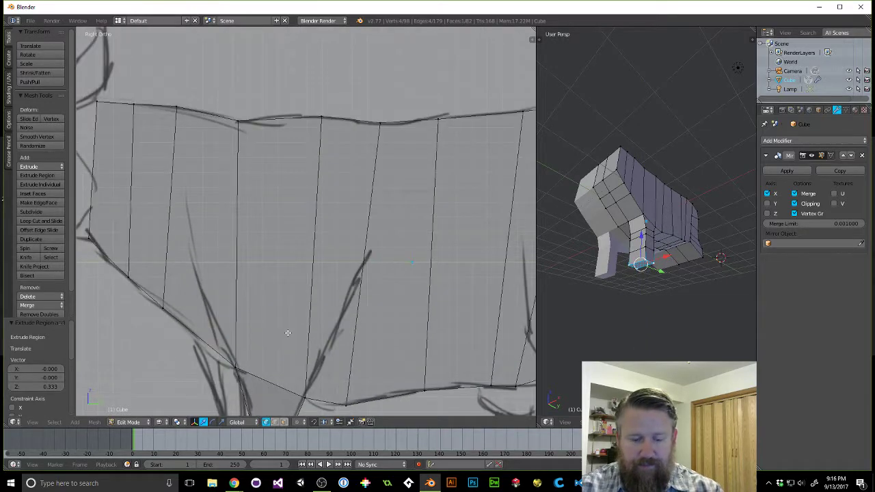
pyautogui.keyDown('shift'); pyautogui.moveTo(288, 328); pyautogui.dragTo(314, 60, button='middle'); pyautogui.keyUp('shift')
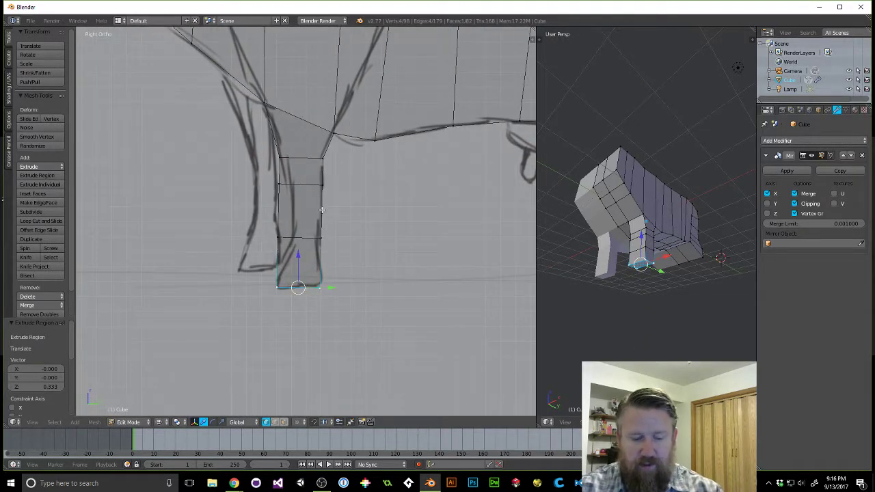
pyautogui.press('a')
pyautogui.rightClick(280, 186)
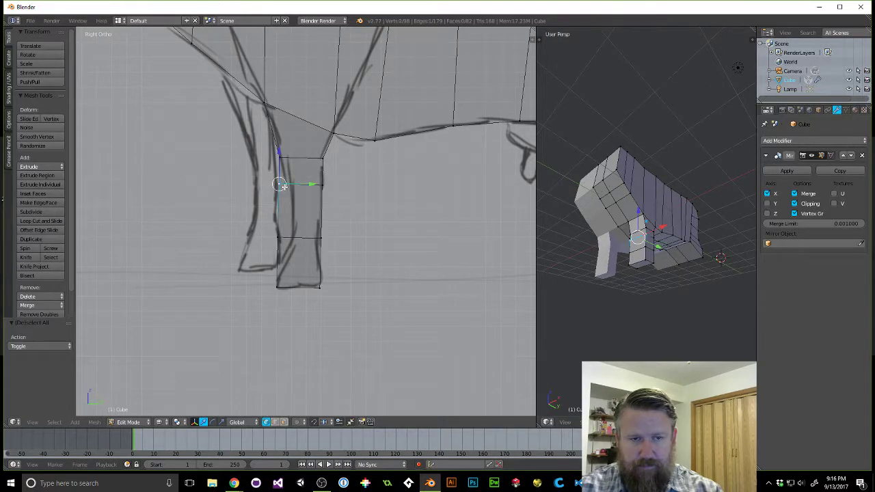
pyautogui.press('g')
pyautogui.click(295, 184)
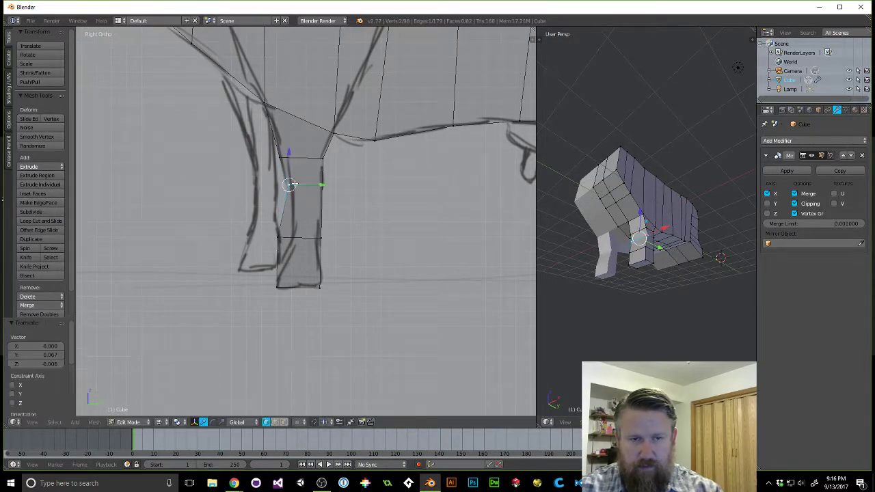
pyautogui.press('a')
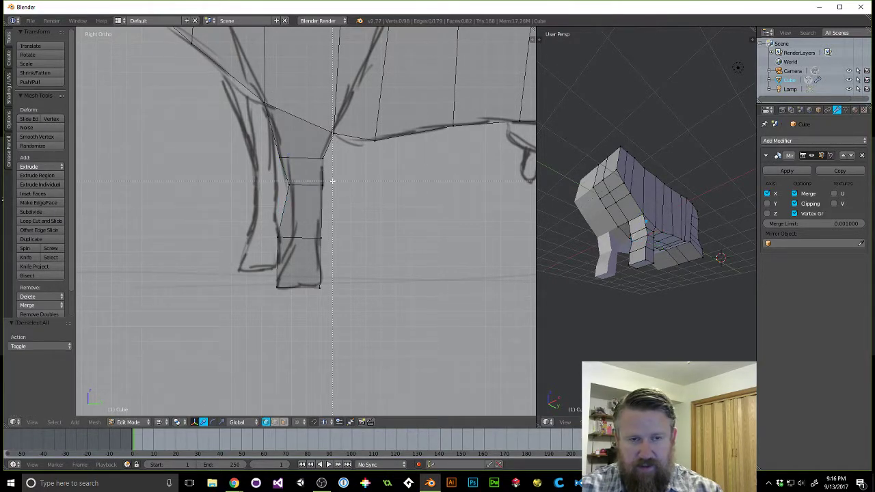
# Move the rear vertices of the lower leg's uppermost extruded loop -0.015 along Y and 0.006 in Z onto the drawn edge.
pyautogui.rightClick(317, 187)
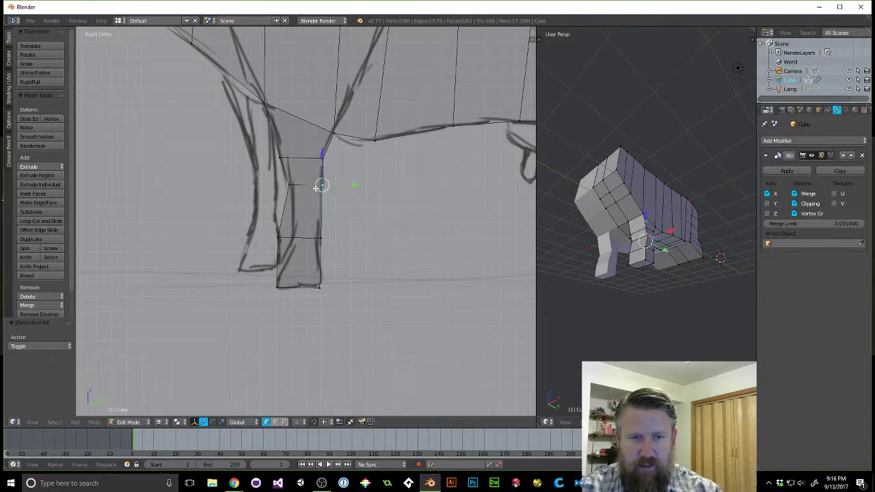
pyautogui.press('g')
pyautogui.click(333, 187)
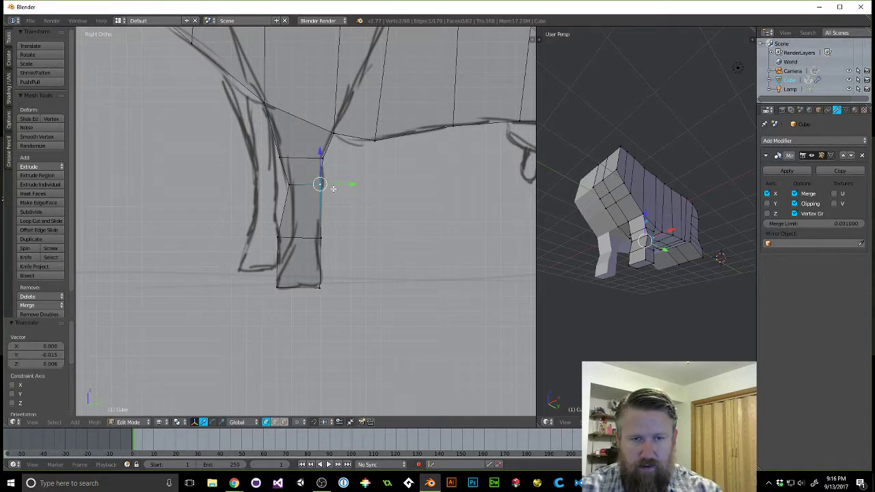
pyautogui.press('a')
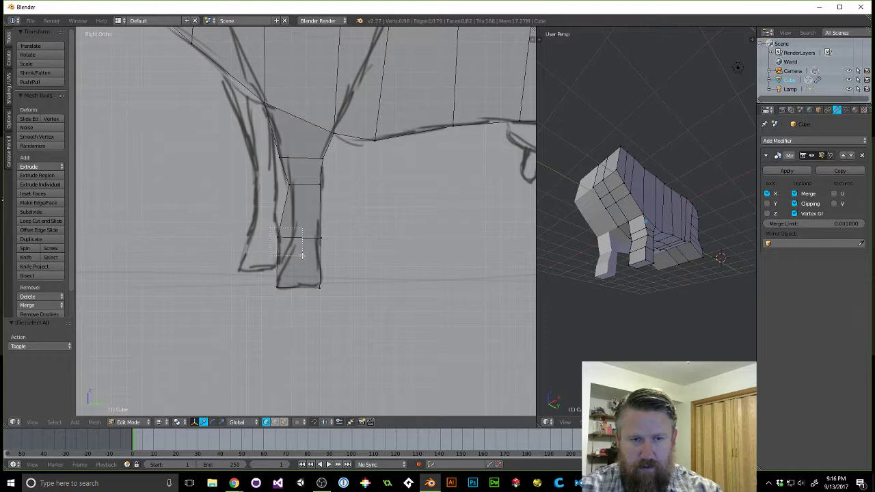
# Fit the loop above the hoof to the drawing: front vertices about 0.10 in Y, 0.04 in Z; rear vertices -0.024 in Y, 0.009 in Z.
pyautogui.rightClick(298, 246)
pyautogui.press('g')
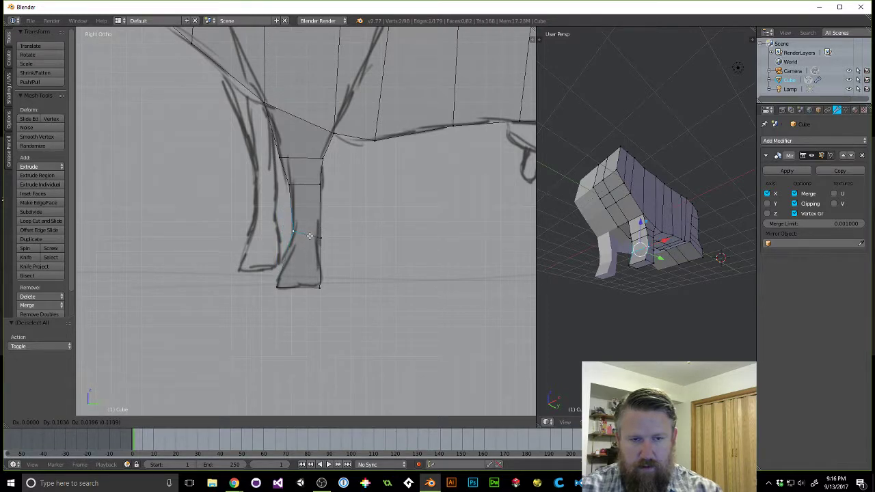
pyautogui.click(313, 237)
pyautogui.press('a')
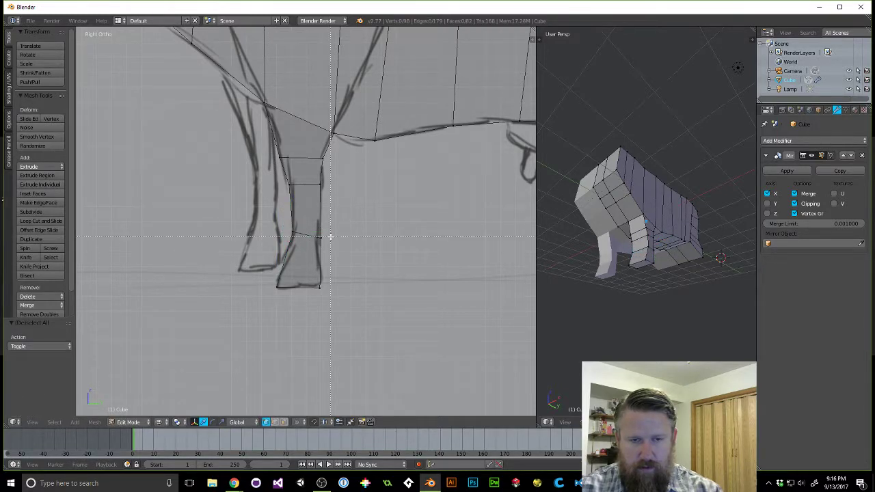
pyautogui.moveTo(336, 230); pyautogui.dragTo(315, 243)
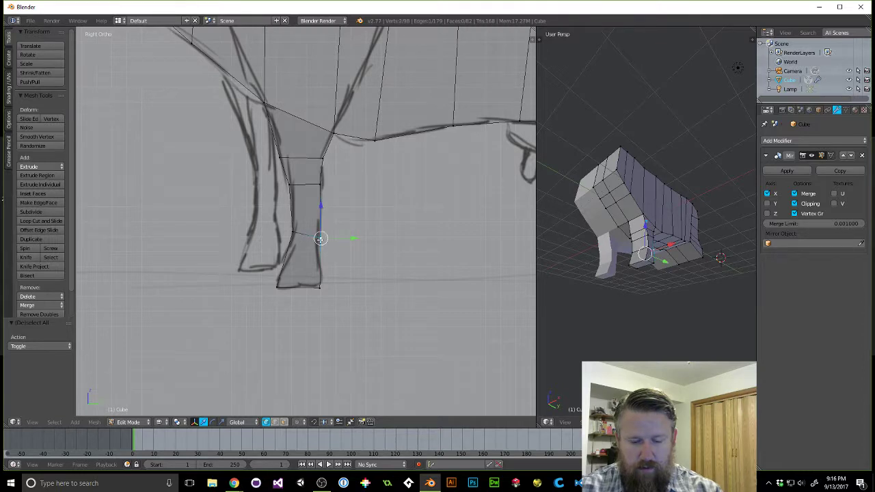
pyautogui.press('g')
pyautogui.click(317, 237)
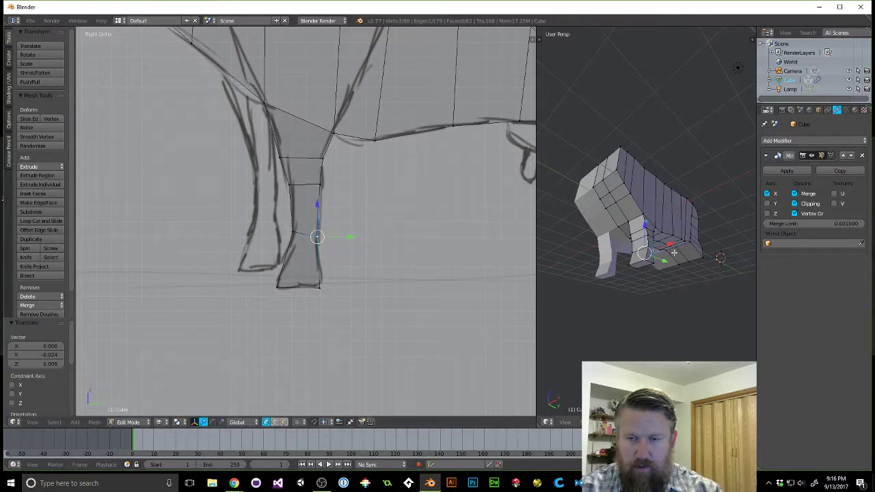
# Set the perspective viewport to front orthographic and restrict the side viewport's Cow.png background image to the Right axis.
pyautogui.moveTo(686, 256); pyautogui.dragTo(683, 289, button='middle')
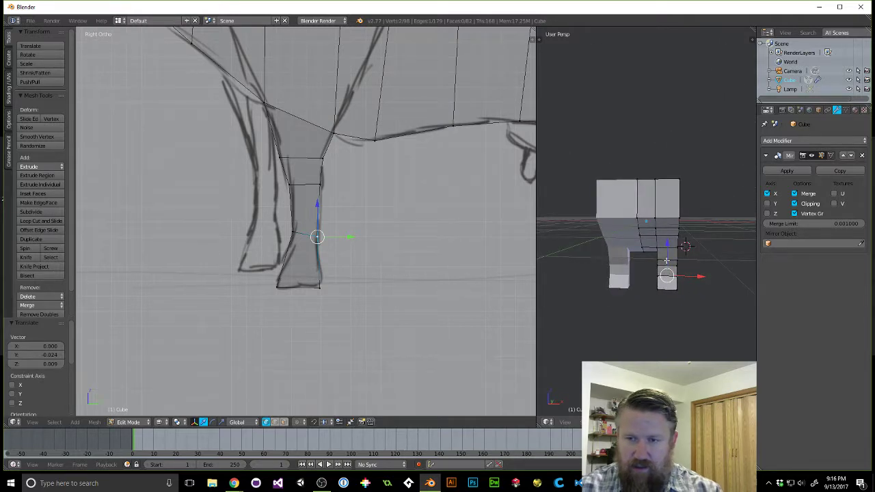
pyautogui.moveTo(666, 260)
pyautogui.mouseDown(button='middle')
pyautogui.moveTo(657, 255)
pyautogui.moveTo(663, 266)
pyautogui.mouseUp(button='middle')
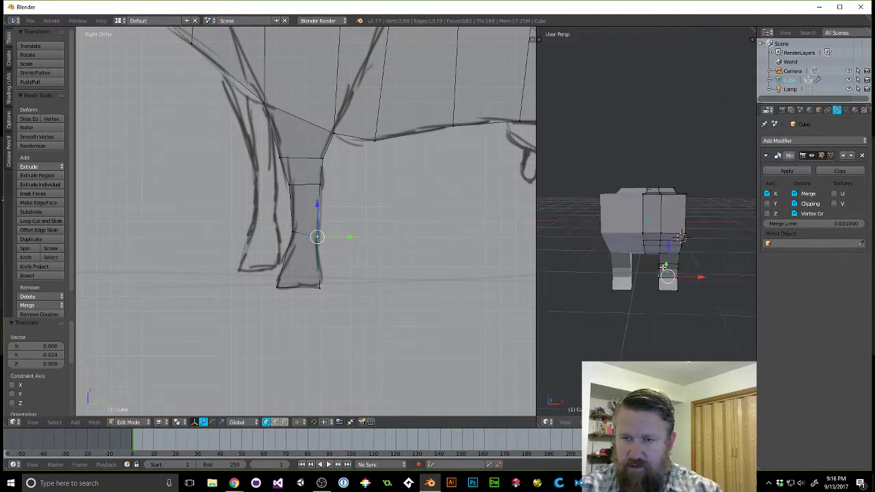
pyautogui.press('KP_1')
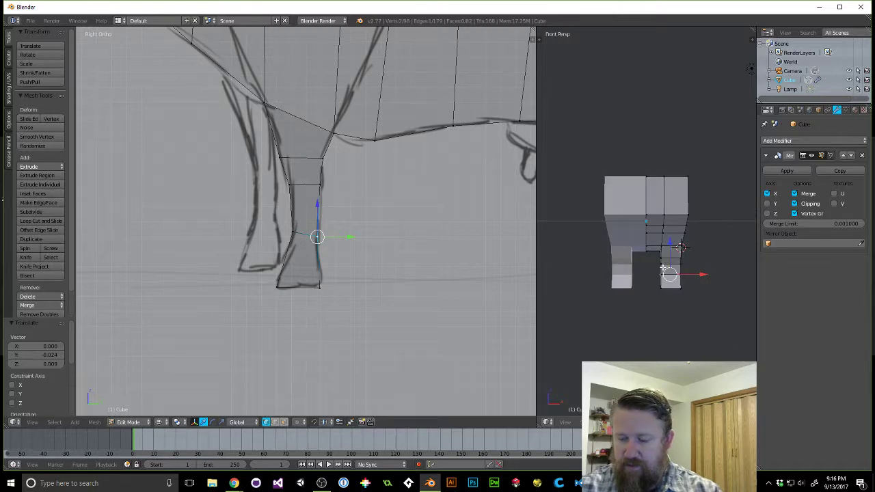
pyautogui.press('KP_5')
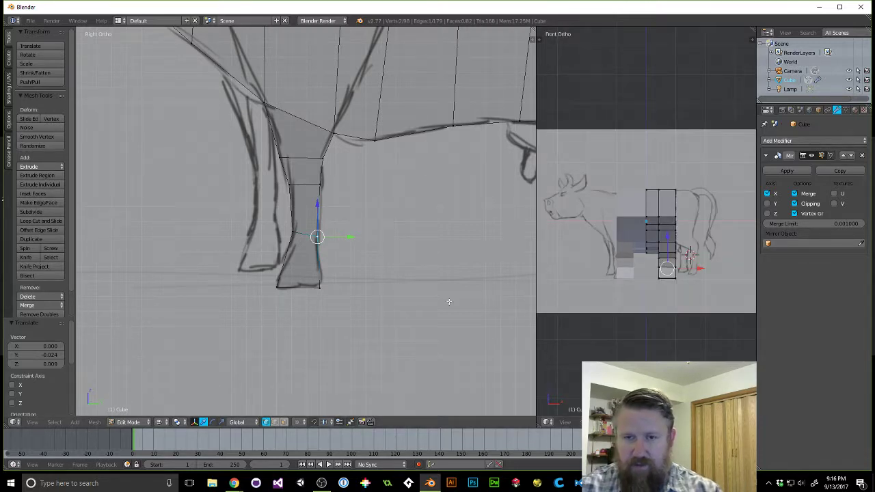
pyautogui.press('n')
pyautogui.scroll(-8, 530, 287)
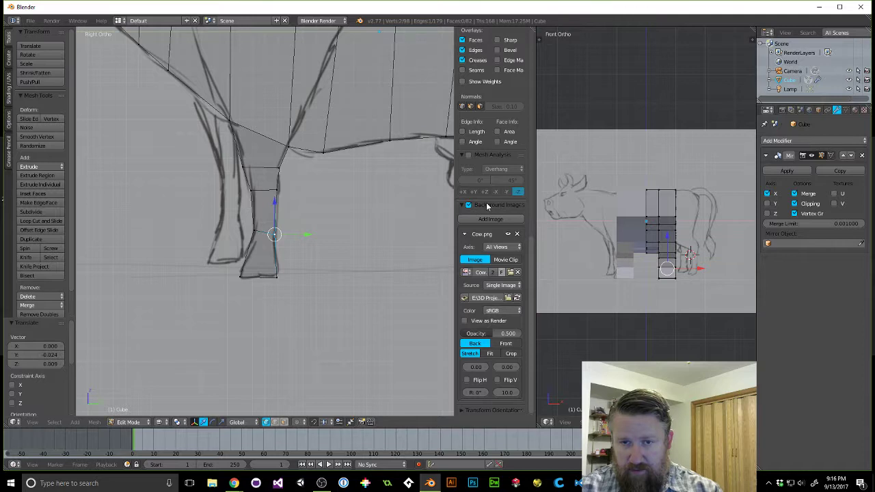
pyautogui.click(497, 248)
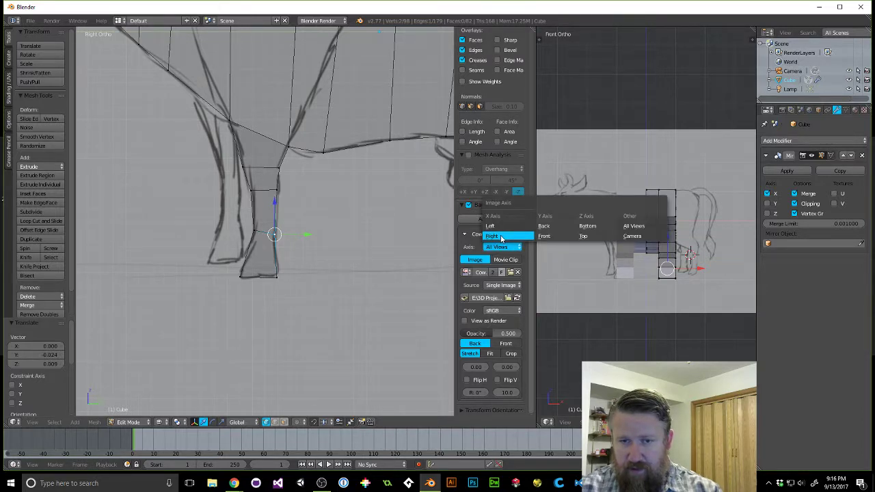
pyautogui.click(502, 236)
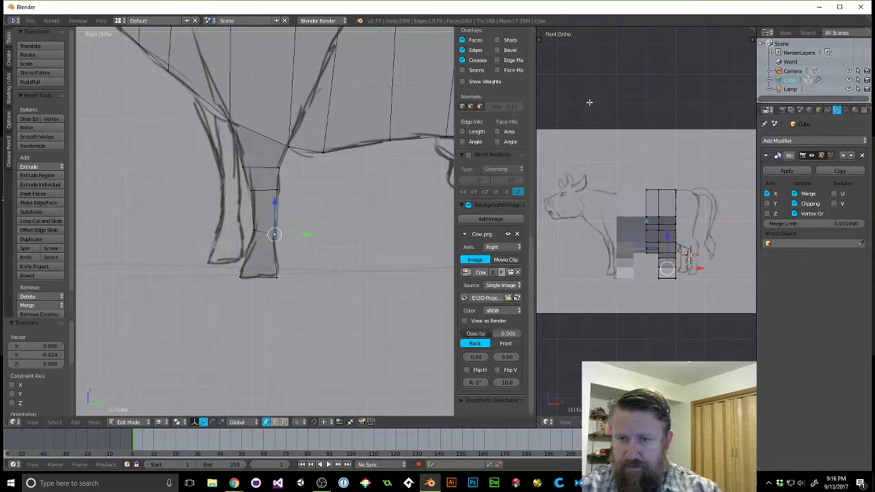
# Reapply the Right axis to the side viewport's background image and reopen Cow.png from the LowPoly folder.
pyautogui.press('KP_5')
pyautogui.press('KP_5')
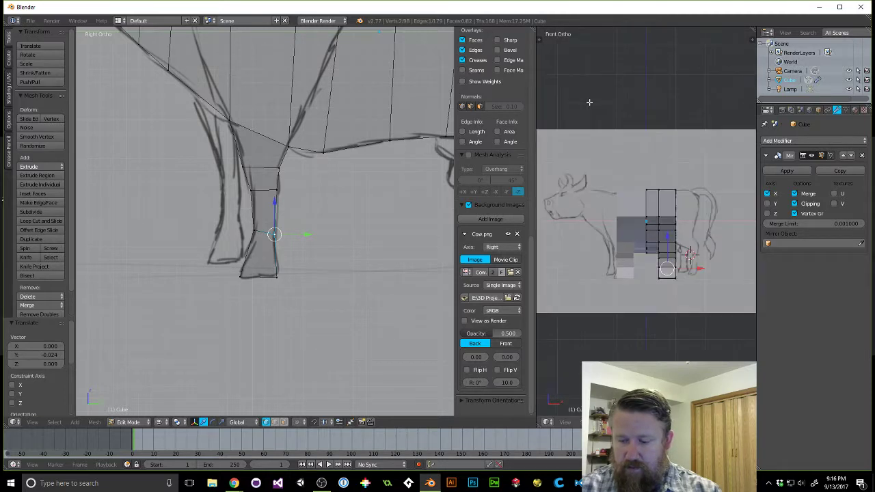
pyautogui.click(501, 247)
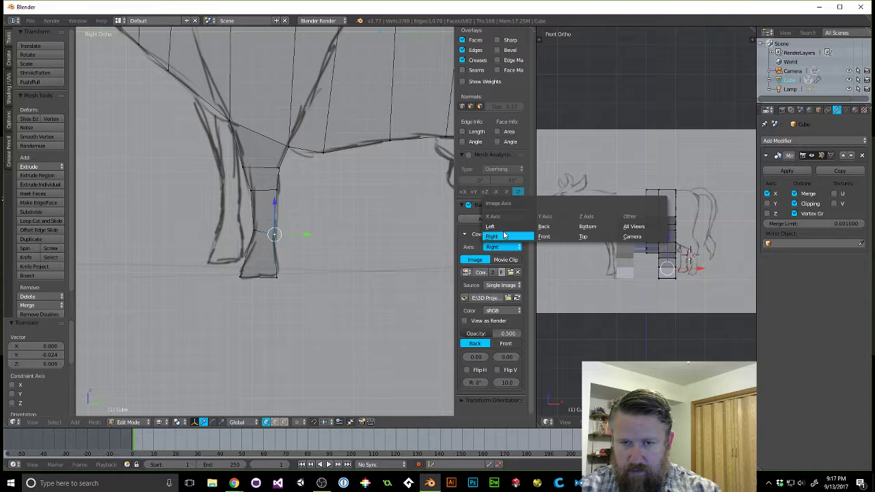
pyautogui.click(502, 237)
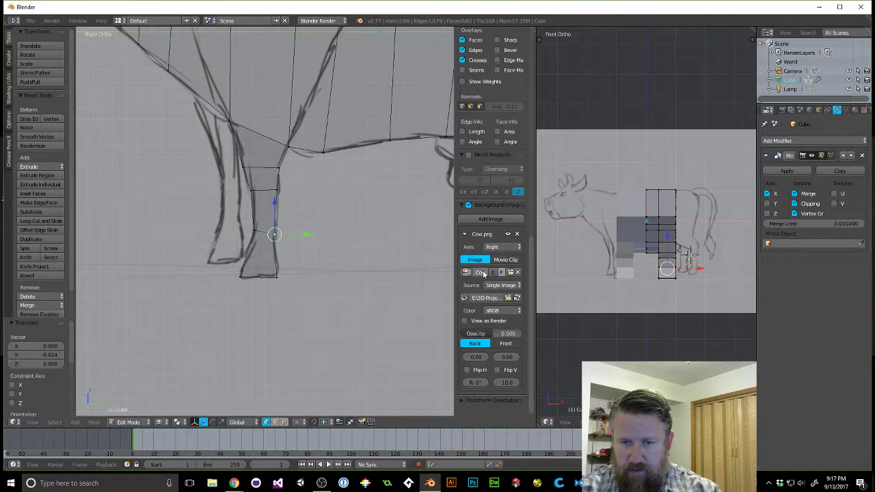
pyautogui.click(466, 272)
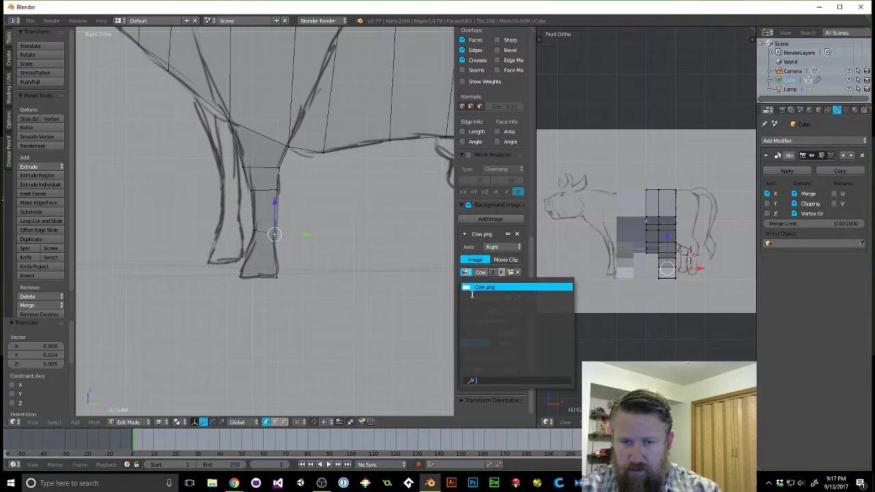
pyautogui.click(472, 290)
pyautogui.click(466, 273)
pyautogui.click(469, 289)
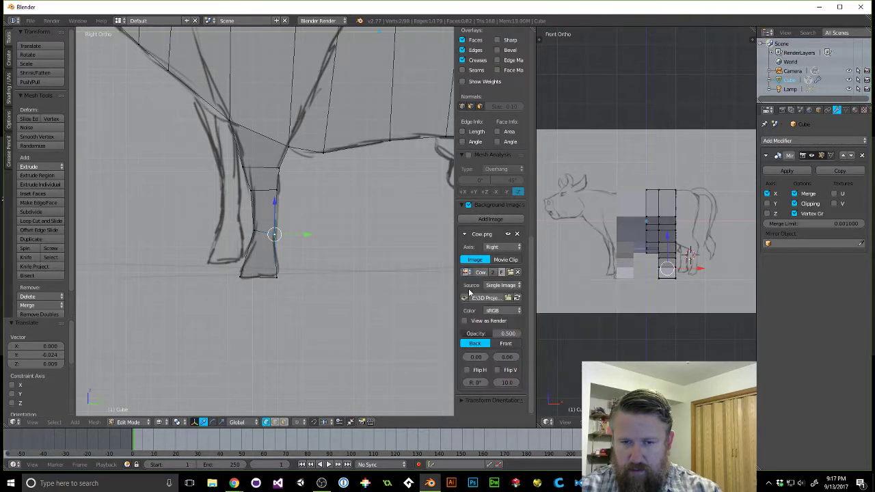
pyautogui.click(510, 272)
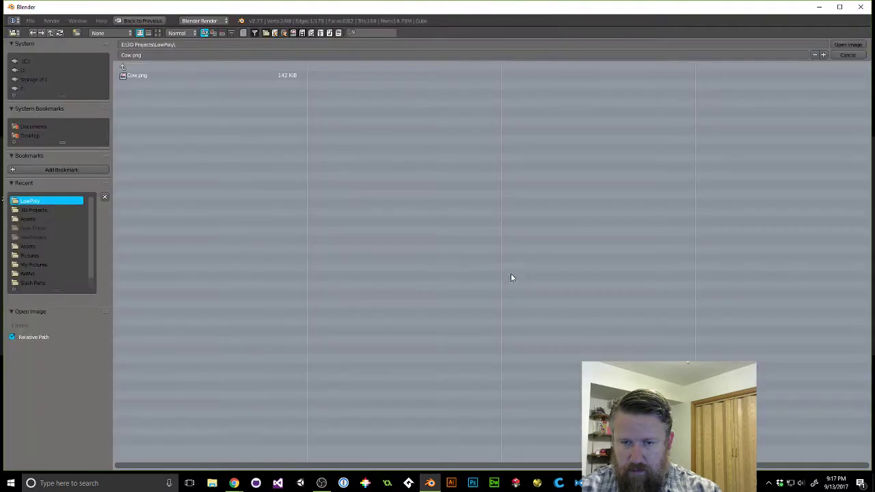
pyautogui.doubleClick(134, 74)
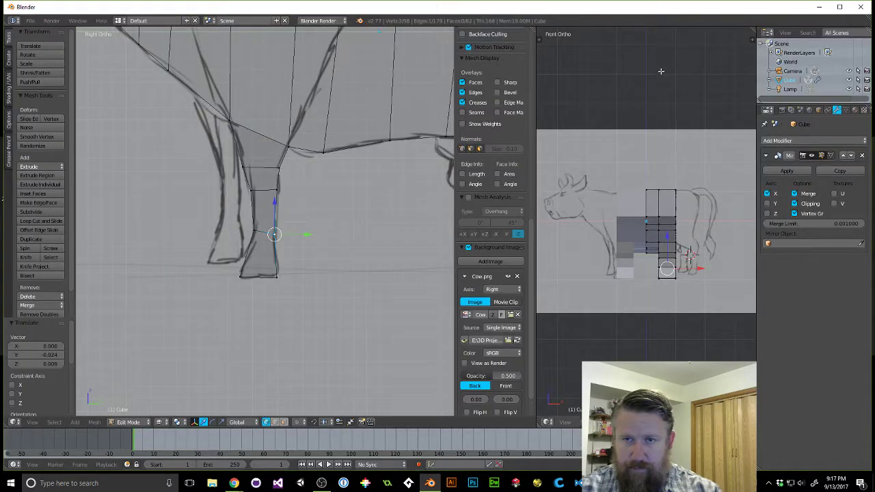
# Return the second viewport to front orthographic and turn off its background images.
pyautogui.press('KP_5')
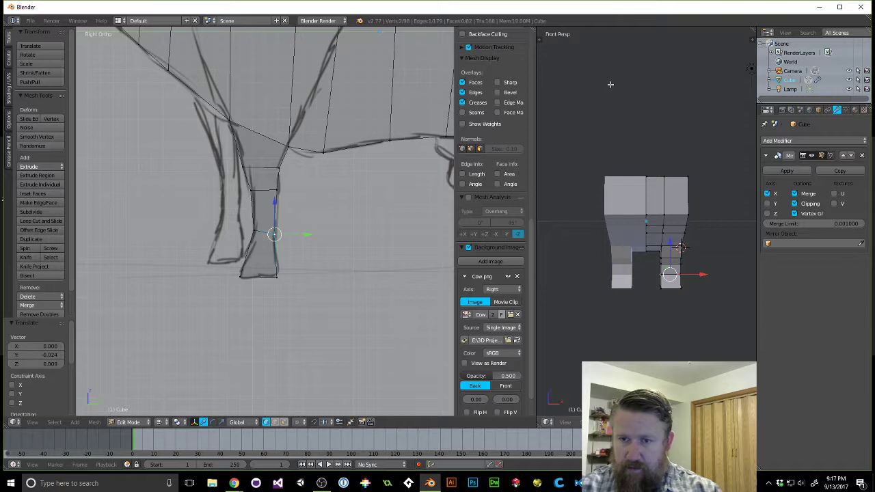
pyautogui.moveTo(656, 113); pyautogui.dragTo(603, 178, button='middle')
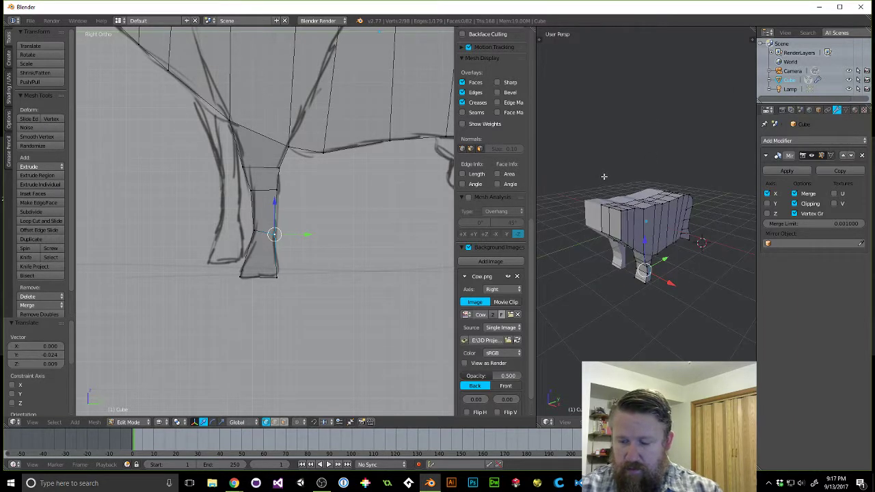
pyautogui.press('KP_1')
pyautogui.press('KP_5')
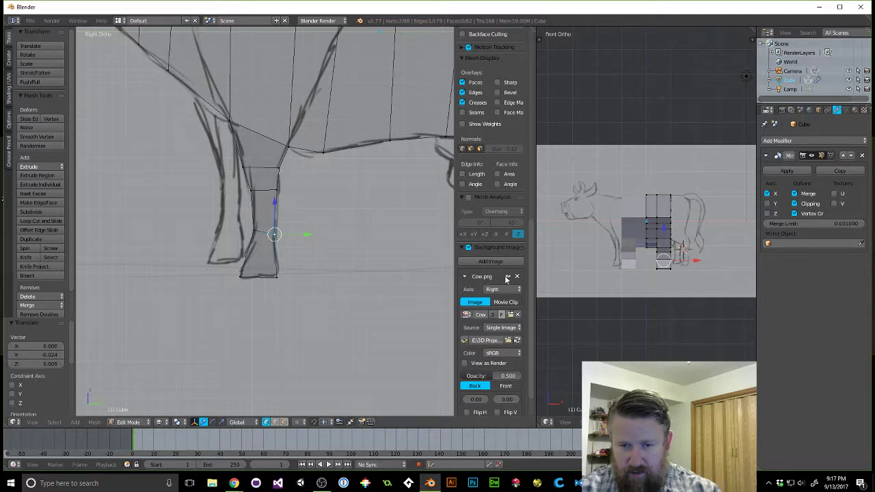
pyautogui.scroll(-2, 506, 275)
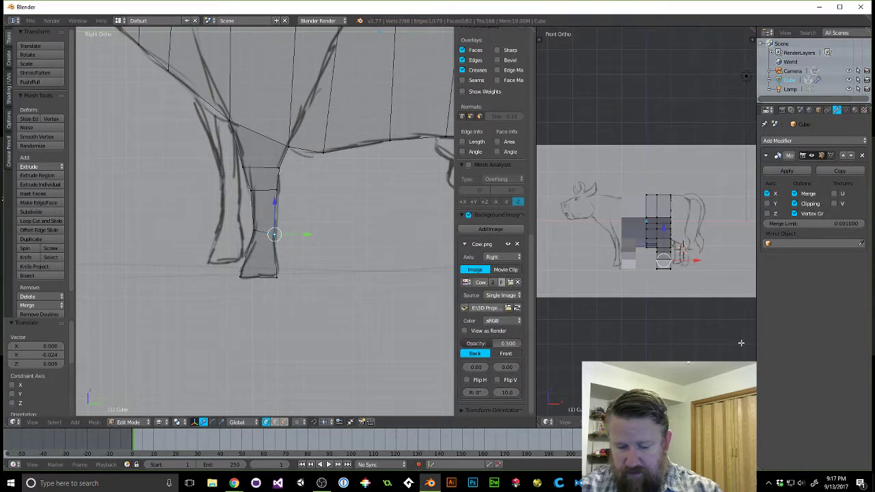
pyautogui.press('n')
pyautogui.scroll(-5, 748, 326)
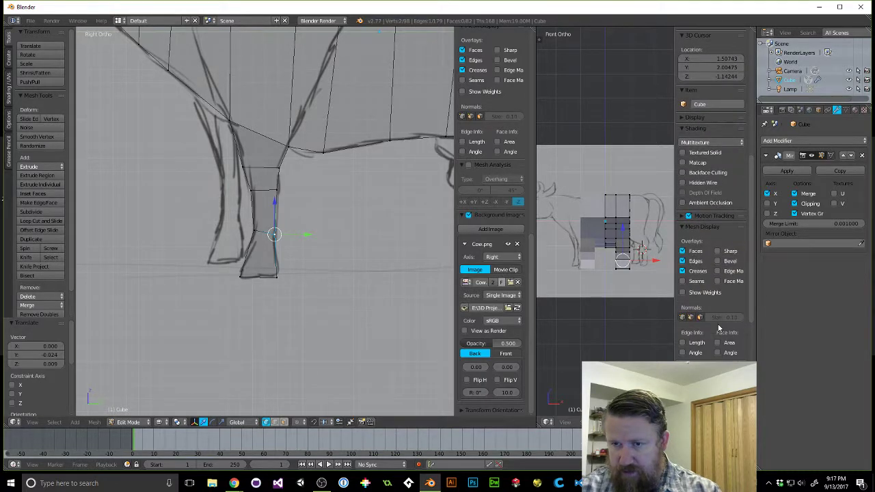
pyautogui.scroll(-8, 718, 328)
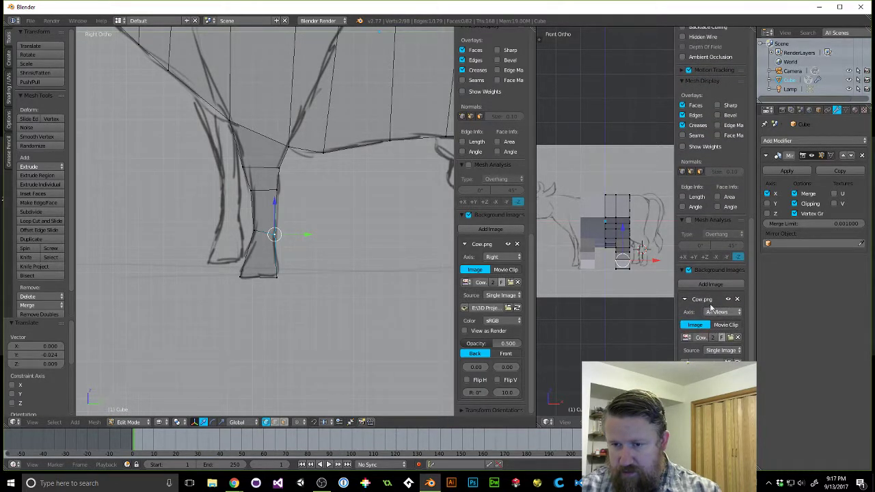
pyautogui.click(688, 270)
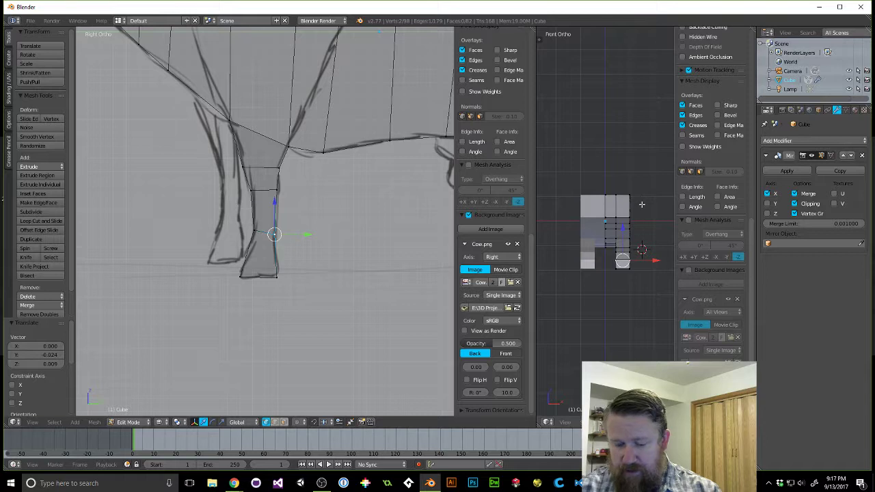
pyautogui.press('n')
# Show the front view in wireframe and move the vertex column along the leg's inner side 0.206 along X, including the already selected vertices.
pyautogui.scroll(5, 684, 253)
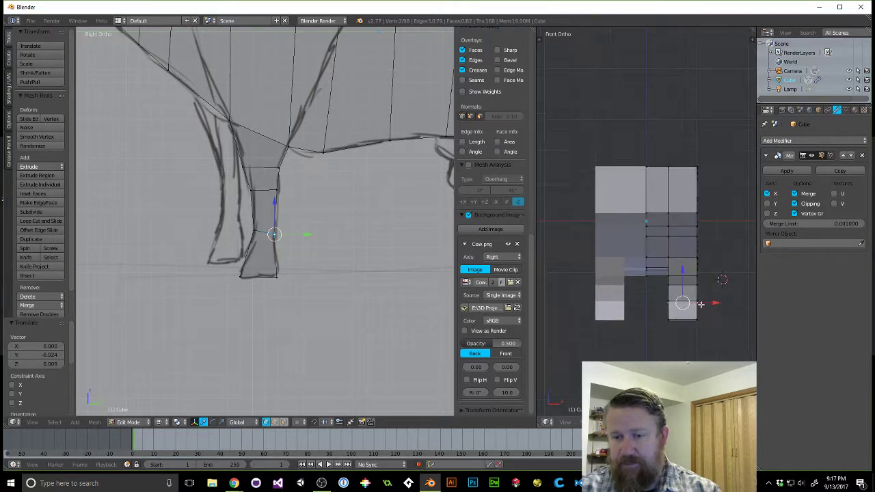
pyautogui.press('x')
pyautogui.click(644, 213)
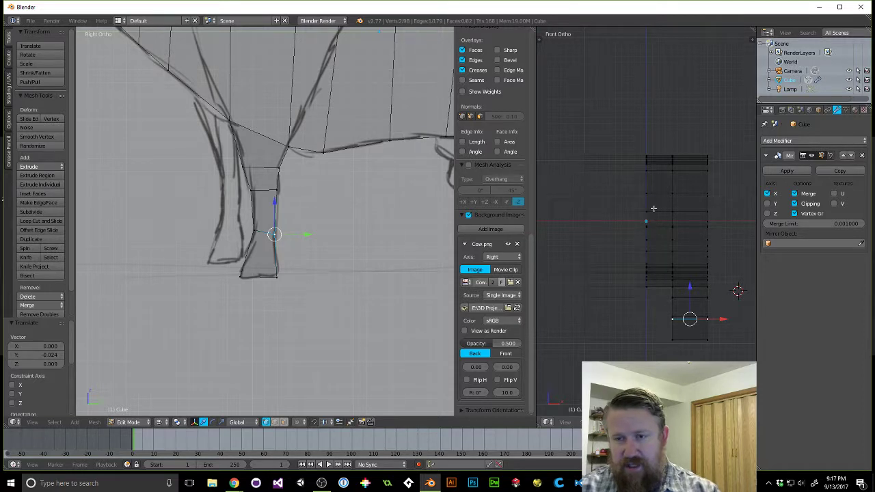
pyautogui.press('b')
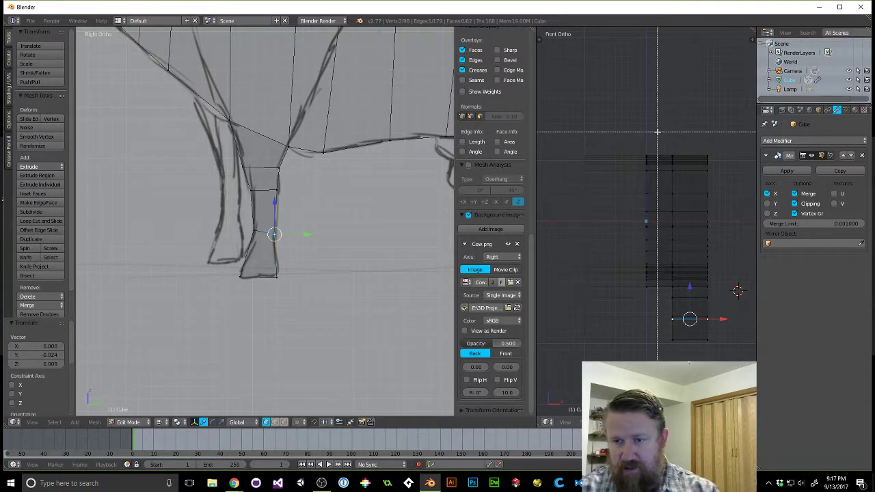
pyautogui.moveTo(657, 131); pyautogui.dragTo(684, 359)
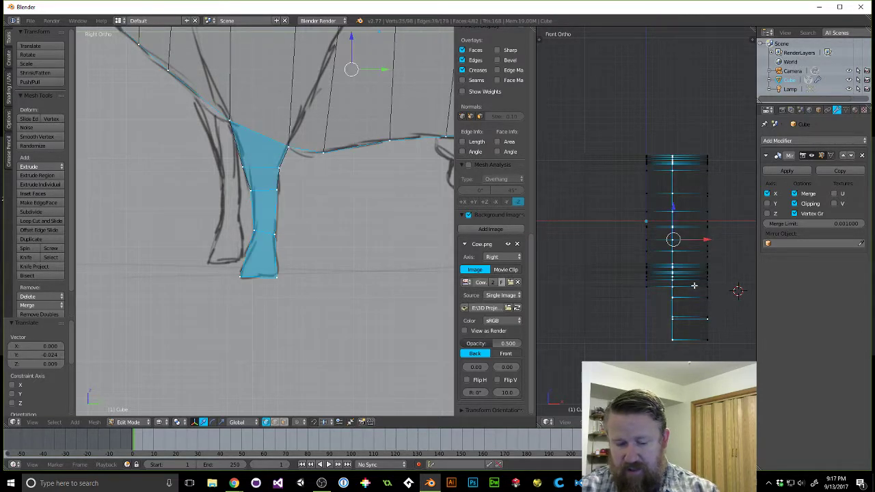
pyautogui.press('g')
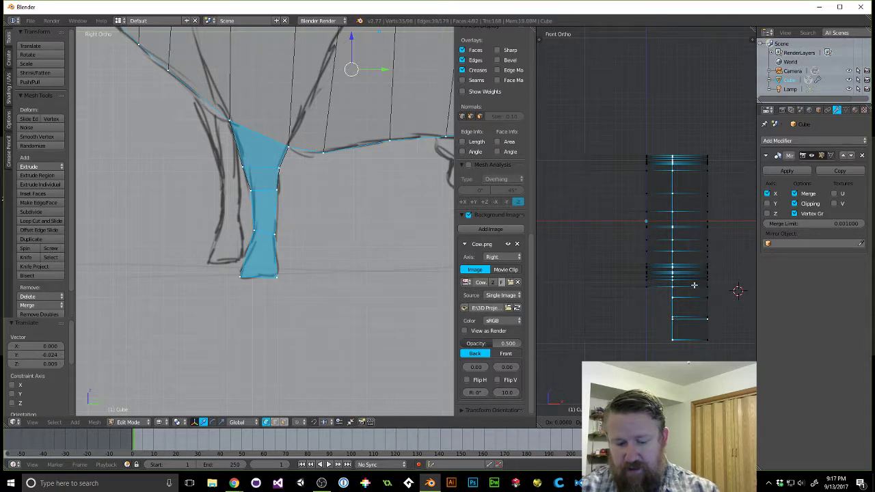
pyautogui.press('x')
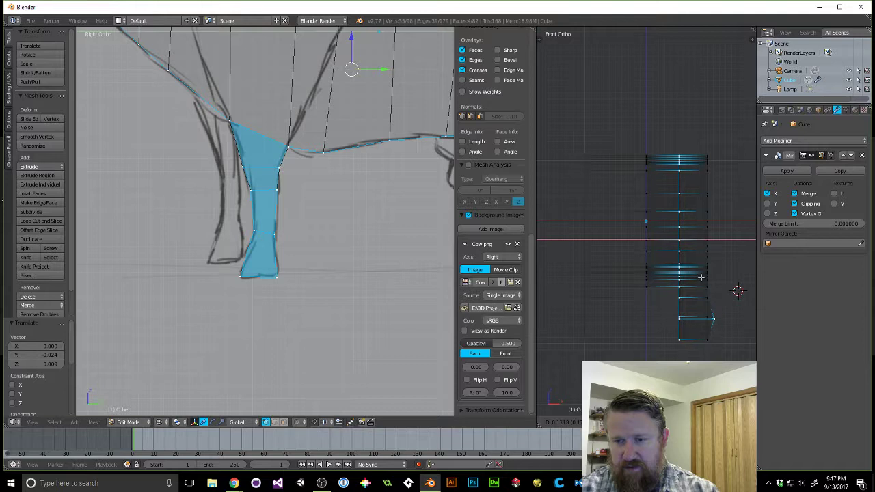
pyautogui.click(707, 279)
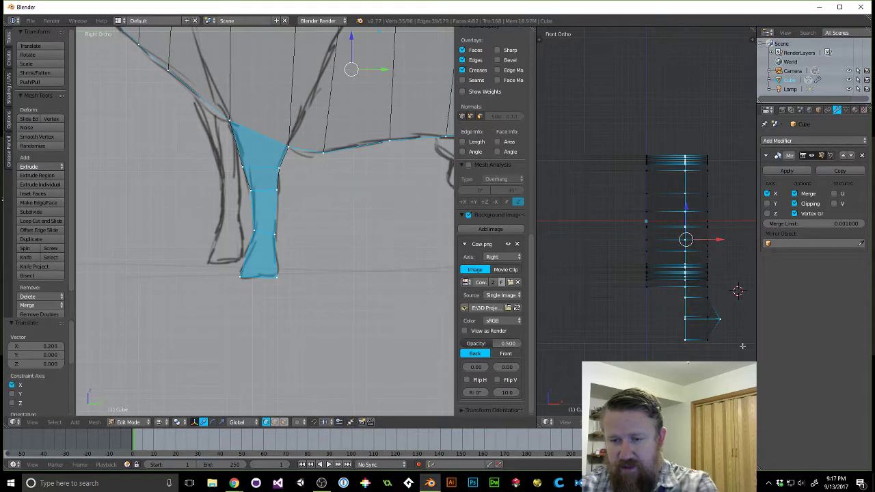
# Undo the last move, reselect only the vertex column along the leg's inner side, and move it 0.194 along X.
pyautogui.hotkey('ctrl', 'z')
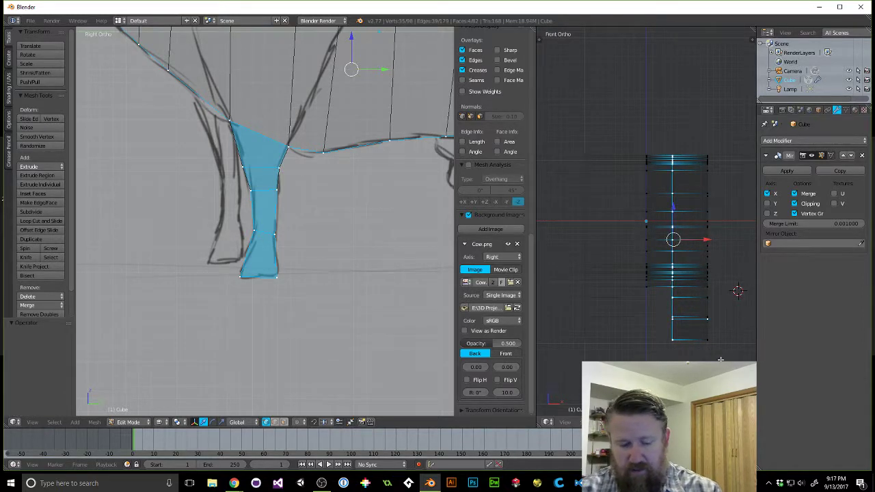
pyautogui.press('a')
pyautogui.press('b')
pyautogui.moveTo(661, 140); pyautogui.dragTo(687, 352)
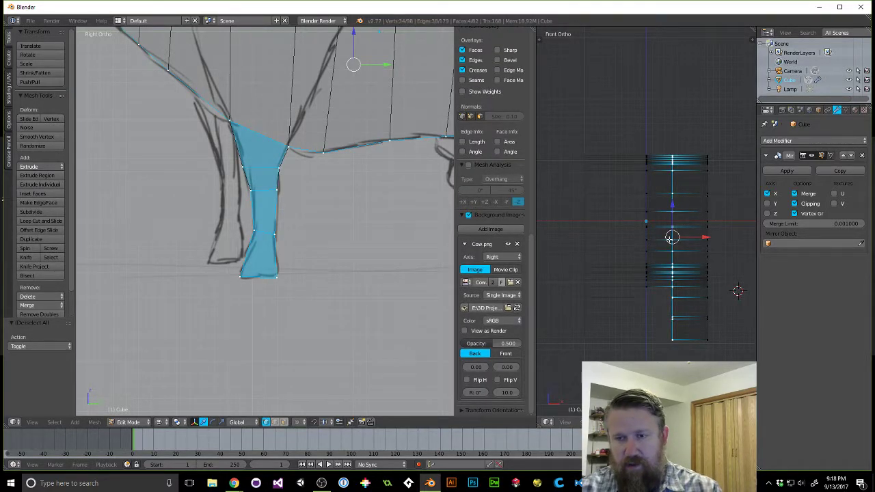
pyautogui.press('g')
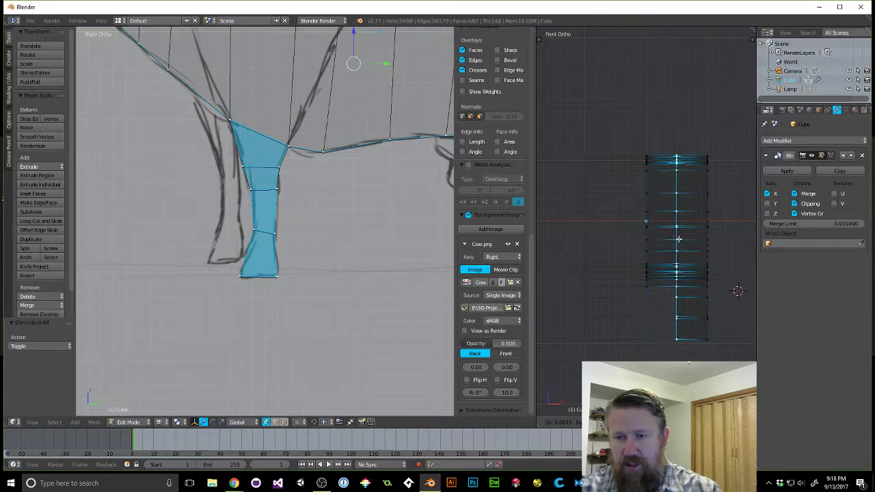
pyautogui.press('x')
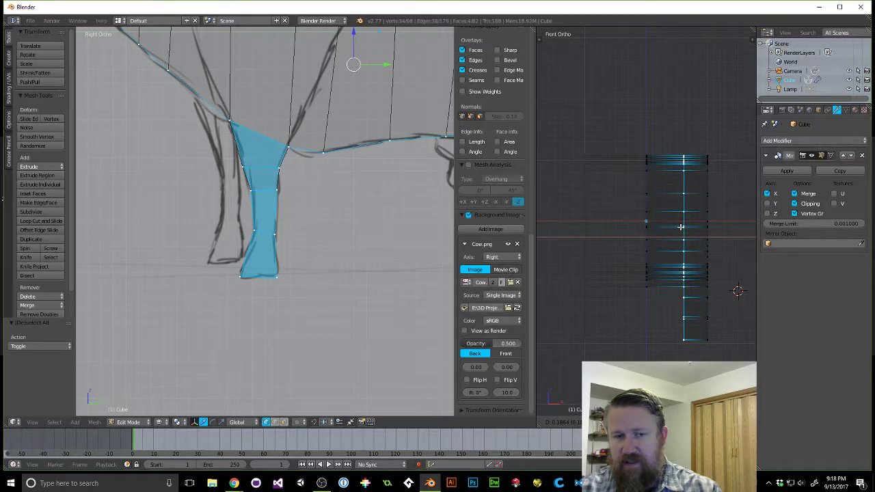
pyautogui.click(681, 227)
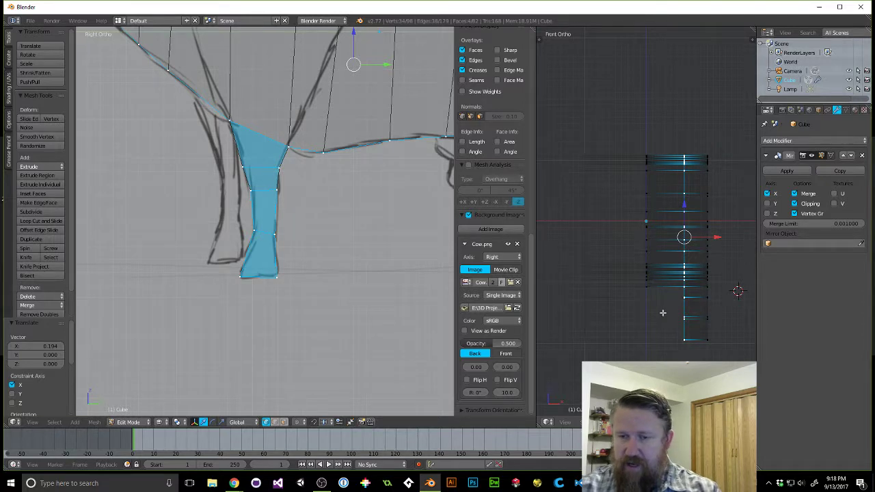
# Inspect the adjusted leg width on the mirrored body in solid perspective.
pyautogui.press('KP_5')
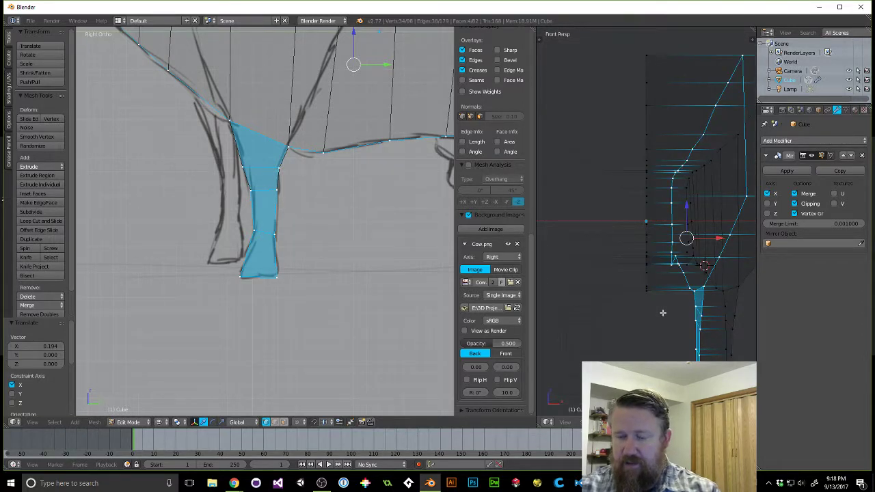
pyautogui.press('KP_4')
pyautogui.press('KP_4')
pyautogui.moveTo(663, 313)
pyautogui.mouseDown(button='middle')
pyautogui.moveTo(650, 301)
pyautogui.moveTo(662, 312)
pyautogui.mouseUp(button='middle')
pyautogui.press('KP_1')
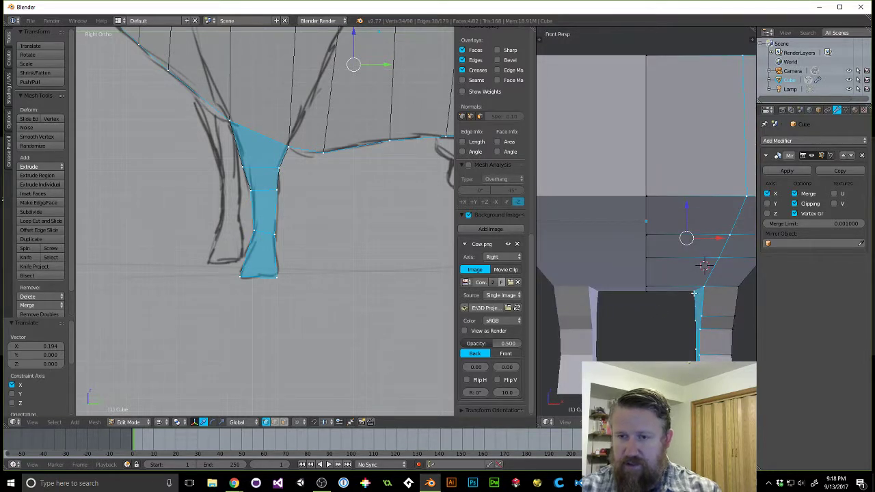
pyautogui.scroll(-5, 691, 277)
pyautogui.moveTo(670, 256); pyautogui.dragTo(631, 277, button='middle')
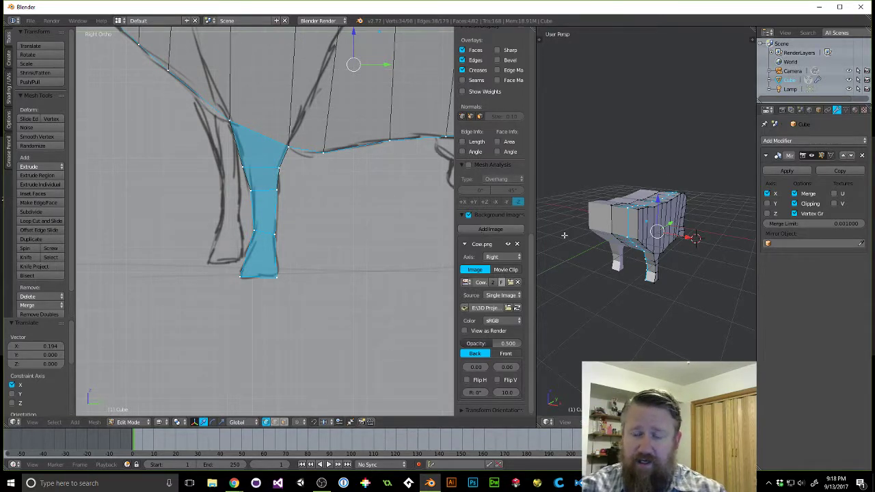
# In the front orthographic wireframe, select the leg's inner and outer vertex columns and move them -0.278 along X.
pyautogui.press('KP_1')
pyautogui.press('KP_5')
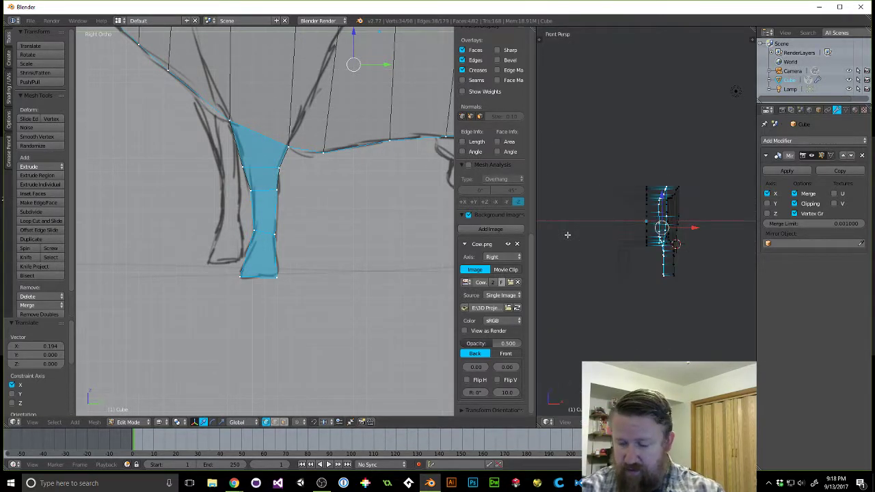
pyautogui.press('a')
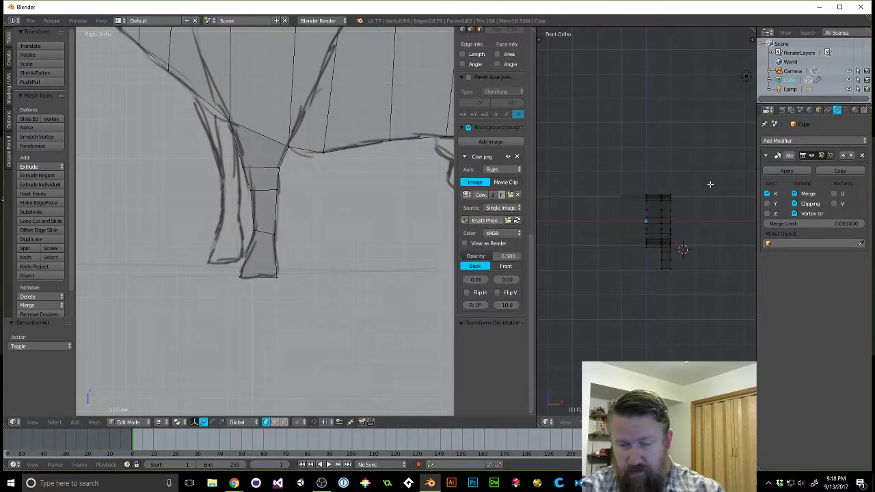
pyautogui.press('b')
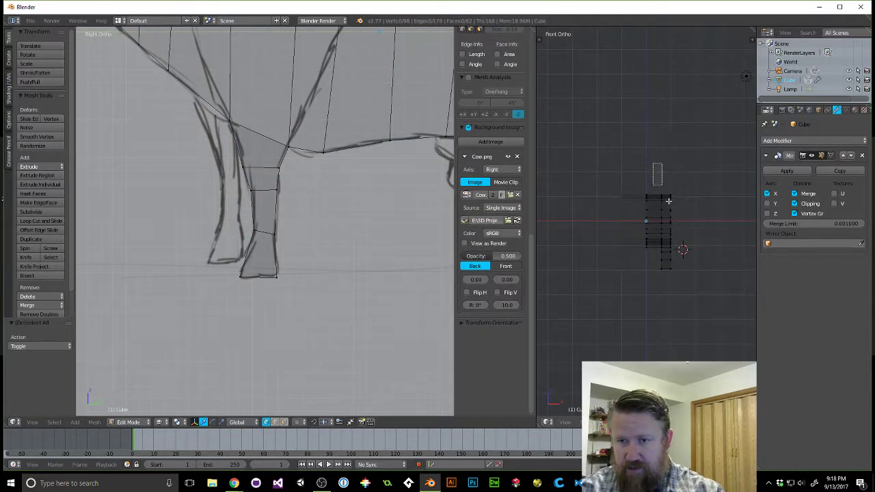
pyautogui.moveTo(652, 159); pyautogui.dragTo(686, 295)
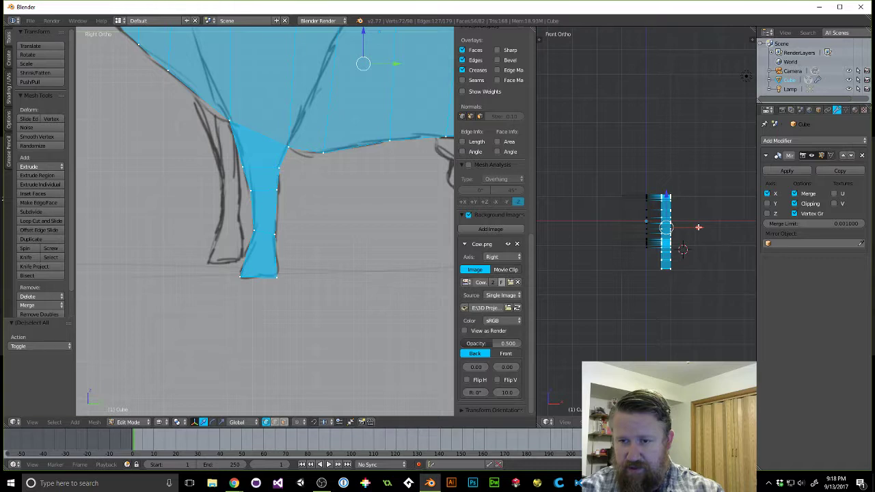
pyautogui.press('x')
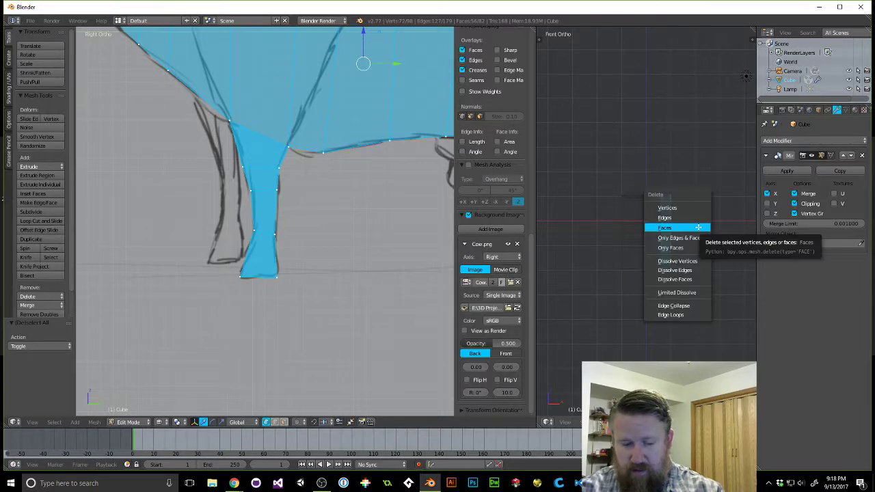
pyautogui.press('Escape')
pyautogui.moveTo(698, 226); pyautogui.dragTo(691, 227)
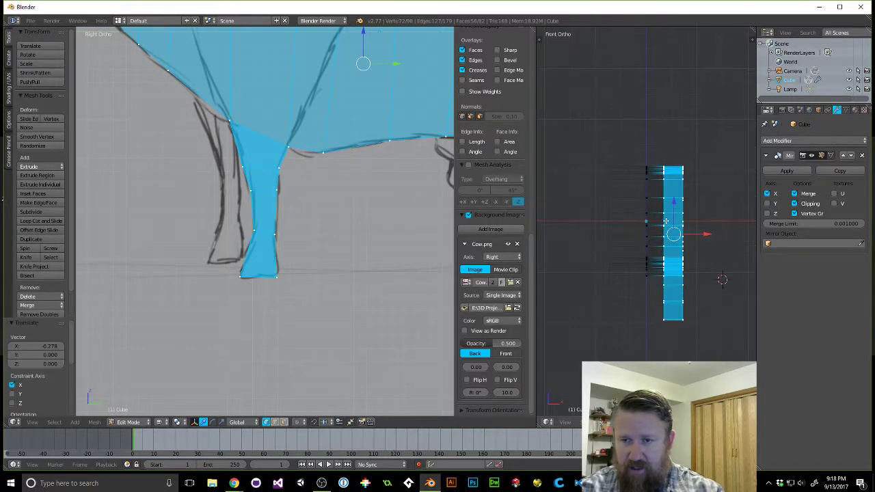
# Show the second viewport in solid-shaded perspective and deselect the whole mesh.
pyautogui.moveTo(694, 237); pyautogui.dragTo(656, 255, button='middle')
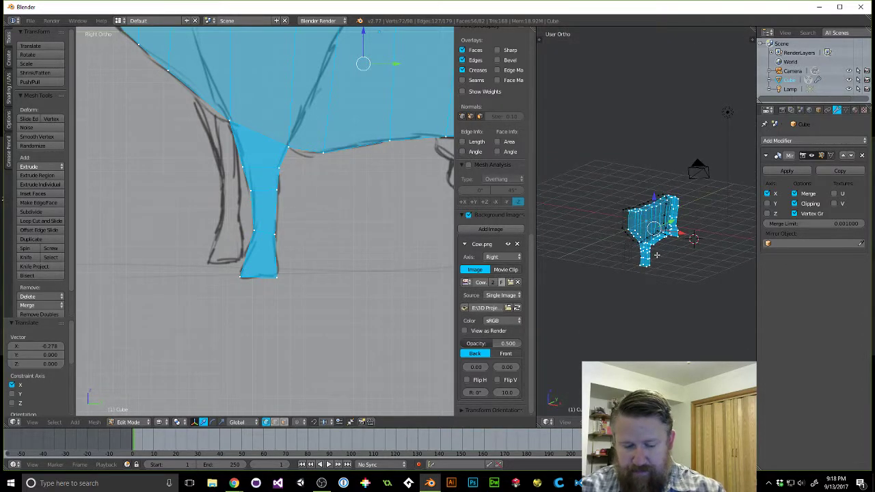
pyautogui.press('z')
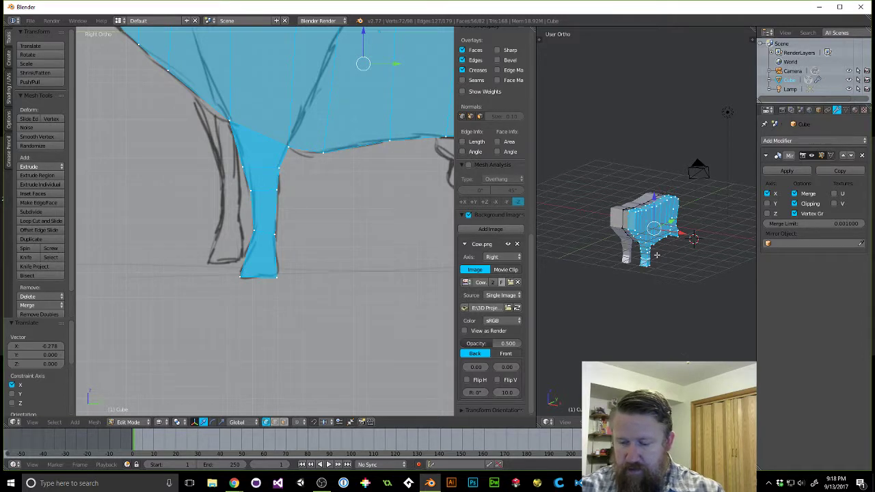
pyautogui.press('KP_5')
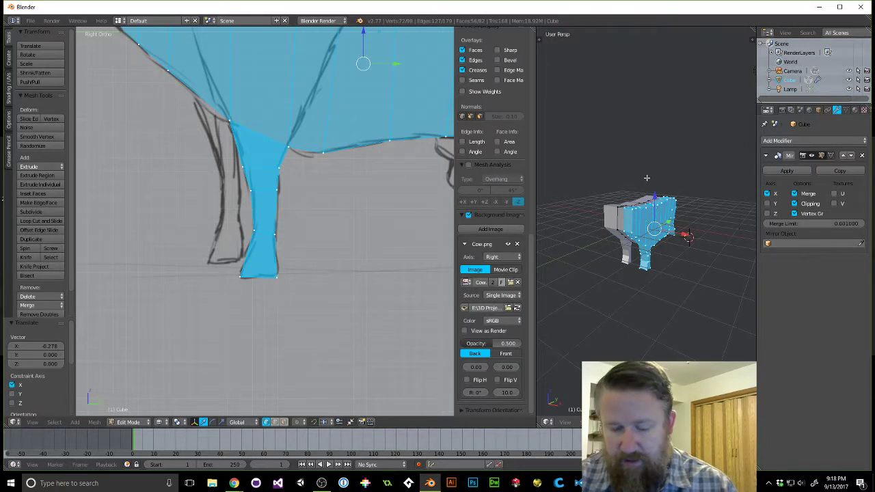
pyautogui.press('z')
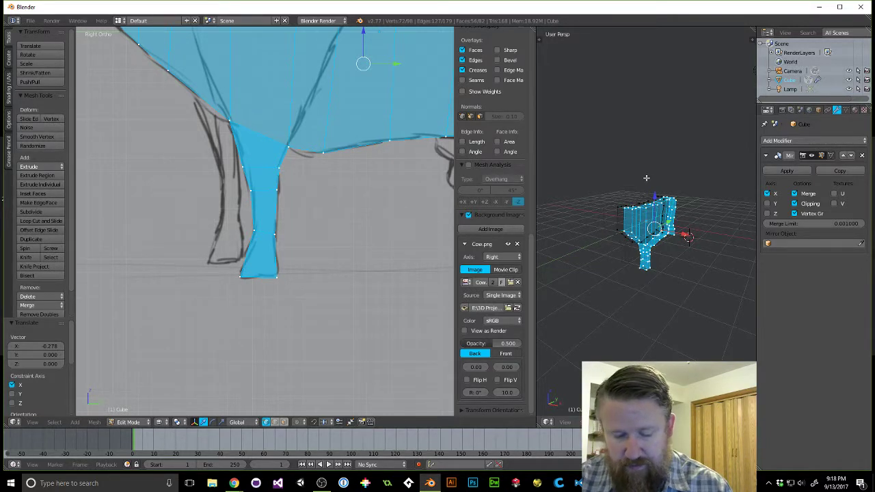
pyautogui.press('z')
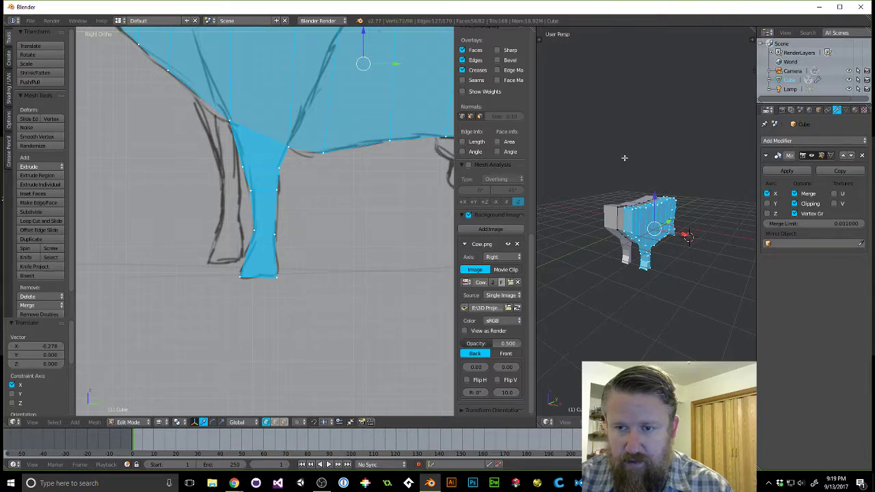
pyautogui.press('a')
# Hide the side viewport's properties region and widen the perspective viewport showing the underside of the hindquarters.
pyautogui.scroll(-5, 348, 175)
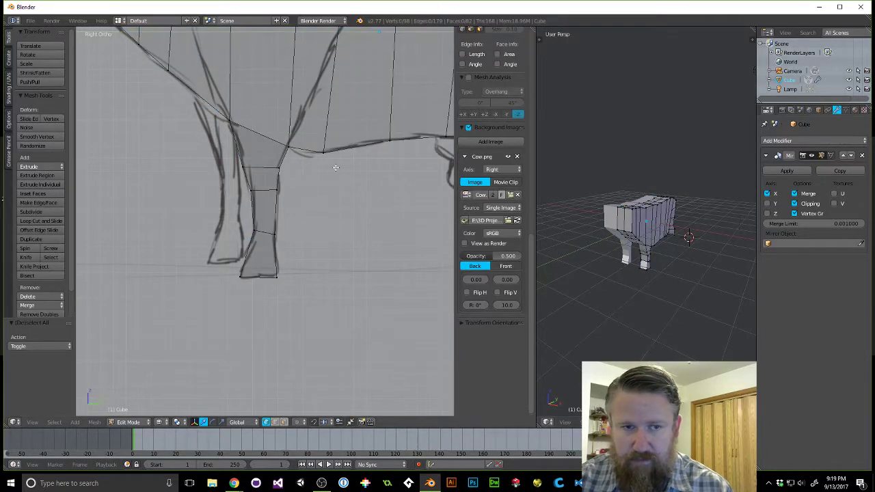
pyautogui.scroll(4, 442, 191)
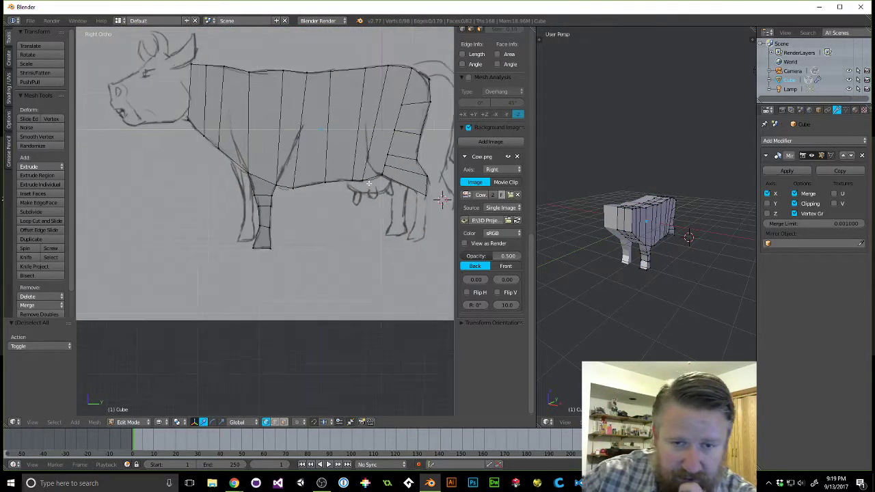
pyautogui.scroll(-3, 415, 198)
pyautogui.scroll(1, 415, 197)
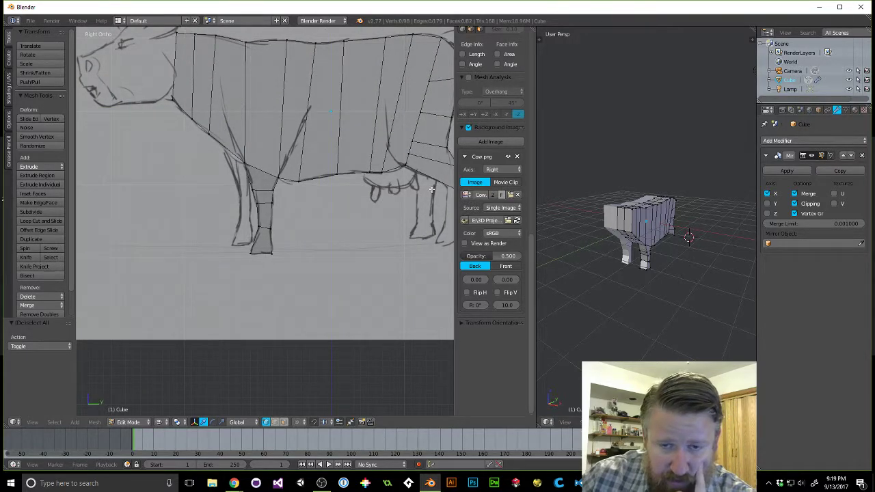
pyautogui.keyDown('shift'); pyautogui.moveTo(428, 197); pyautogui.dragTo(342, 167, button='middle'); pyautogui.keyUp('shift')
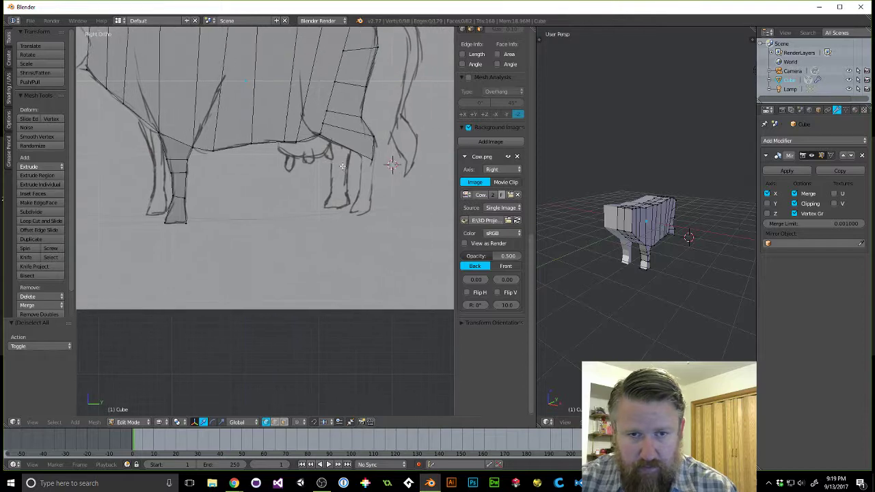
pyautogui.scroll(1, 672, 231)
pyautogui.scroll(3, 673, 231)
pyautogui.moveTo(673, 231); pyautogui.dragTo(706, 183, button='middle')
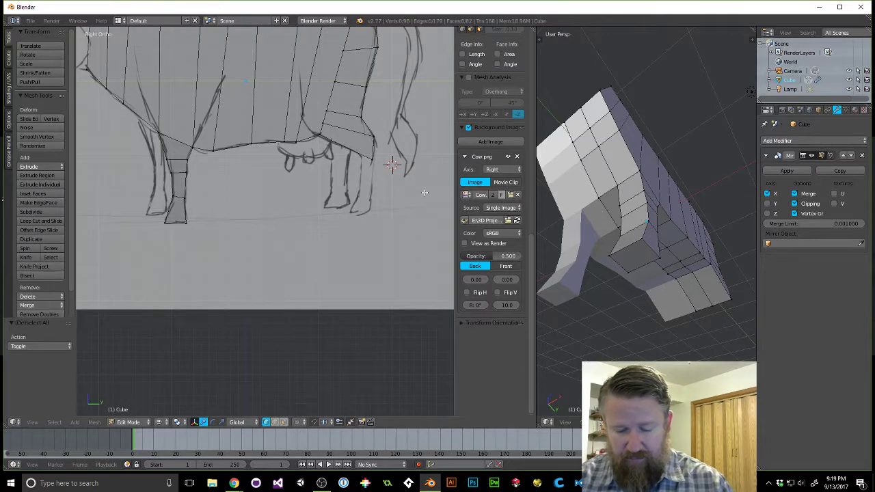
pyautogui.press('n')
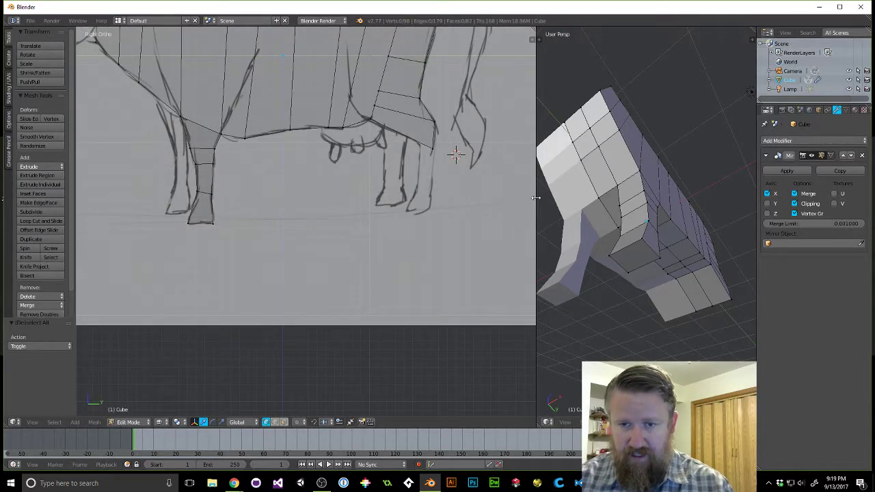
pyautogui.moveTo(536, 198); pyautogui.dragTo(456, 233)
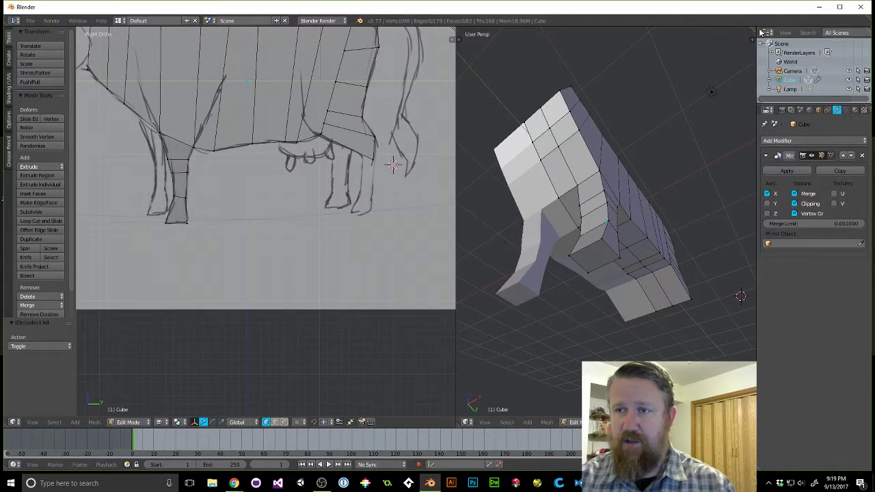
pyautogui.moveTo(754, 29); pyautogui.dragTo(605, 115)
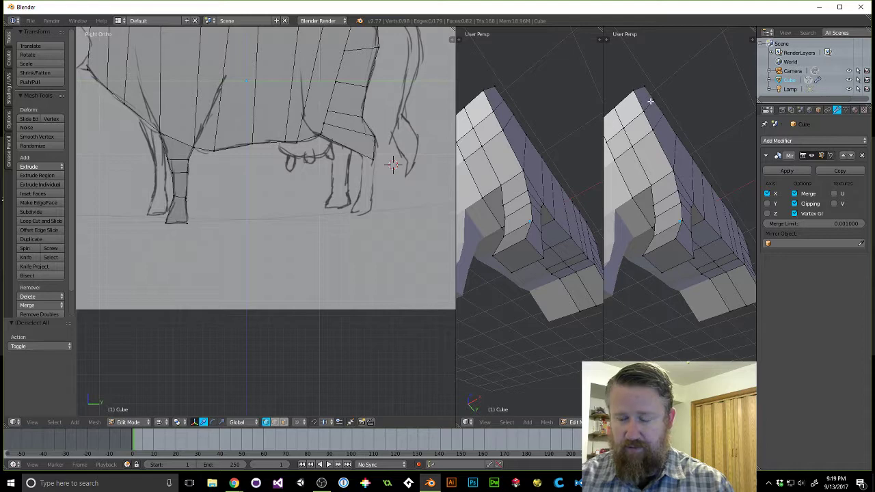
pyautogui.rightClick(602, 102)
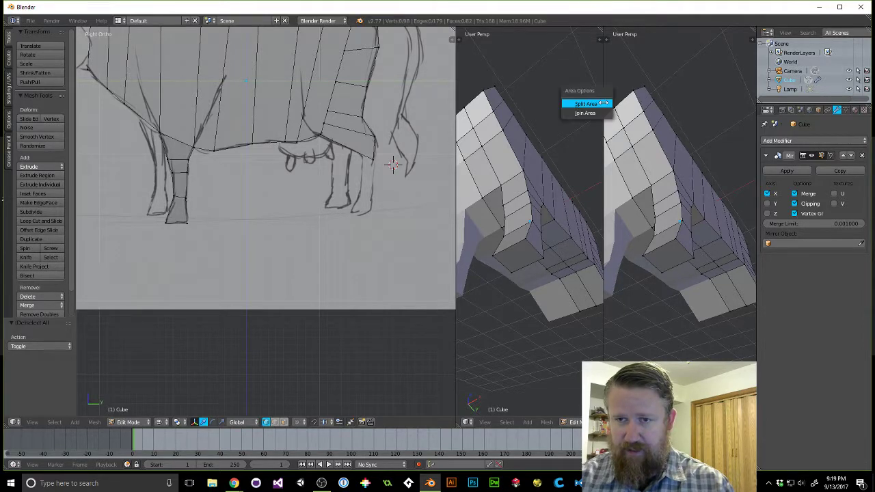
pyautogui.click(586, 112)
pyautogui.click(563, 236)
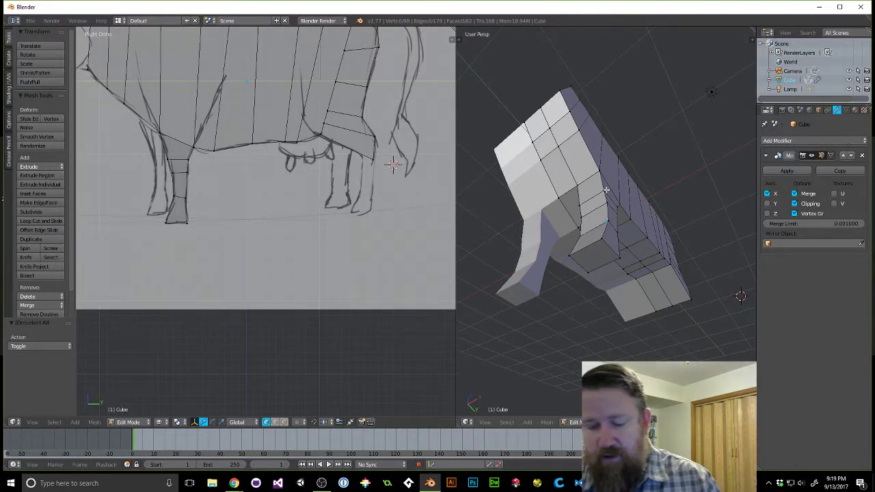
# Knife a crosswise cut through the middle of the outer bottom face of the hind leg stub.
pyautogui.press('k')
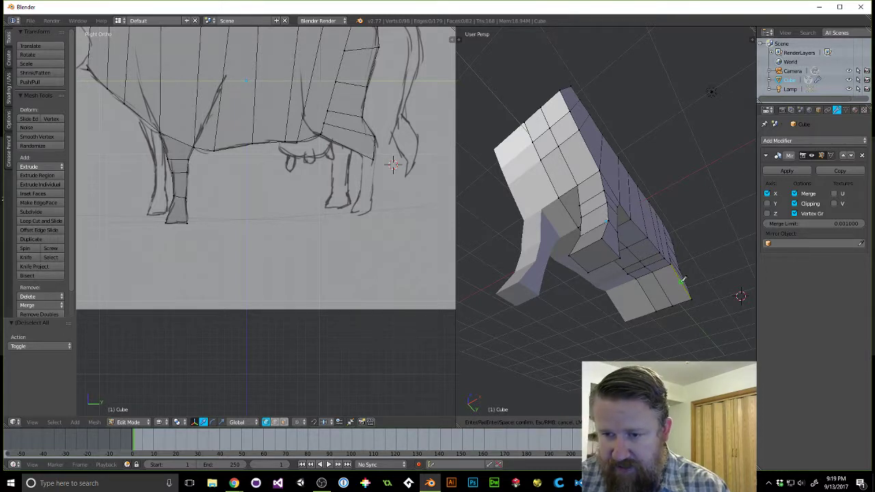
pyautogui.click(681, 280)
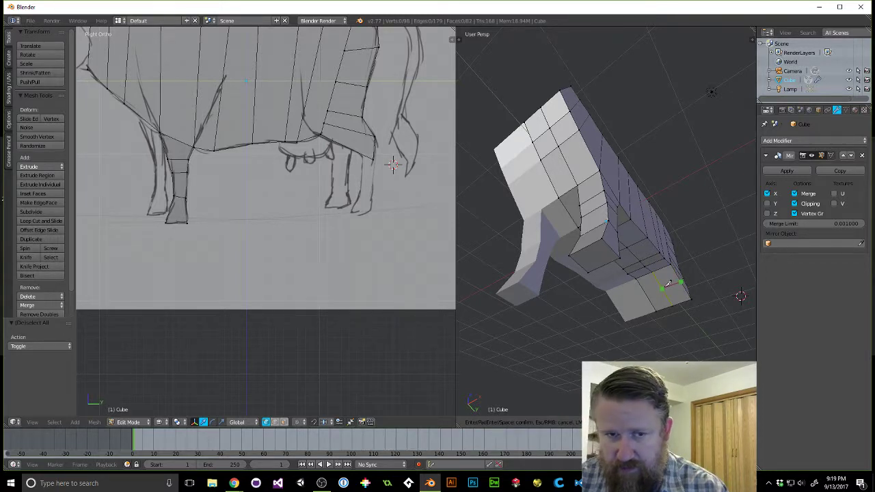
pyautogui.press('Return')
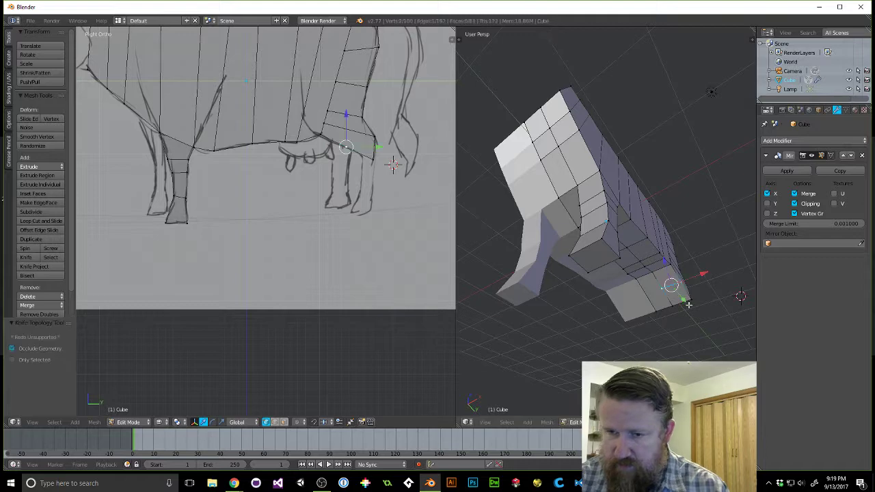
# Select only the forward end vertex of the new hind-leg cut and move it about 0.008 in Y and -0.004 in Z onto the other end vertex in side view.
pyautogui.scroll(7, 364, 145)
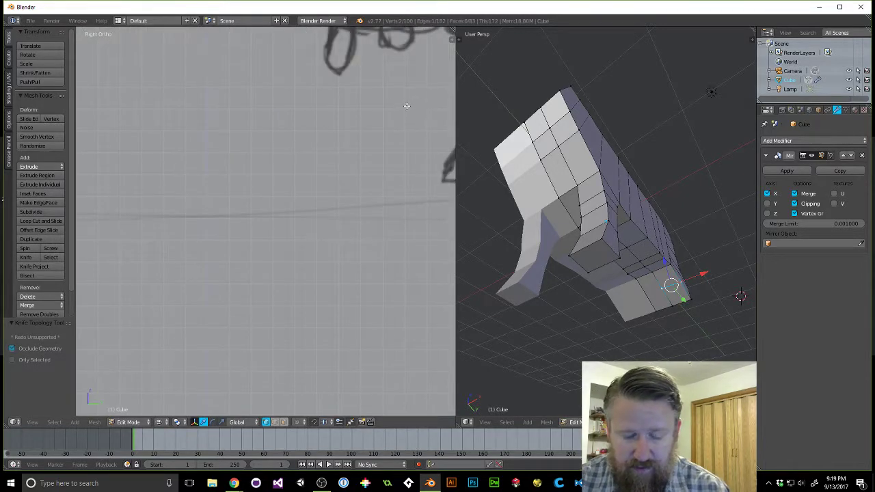
pyautogui.keyDown('shift'); pyautogui.moveTo(391, 100); pyautogui.dragTo(208, 264, button='middle'); pyautogui.keyUp('shift')
pyautogui.scroll(4, 358, 134)
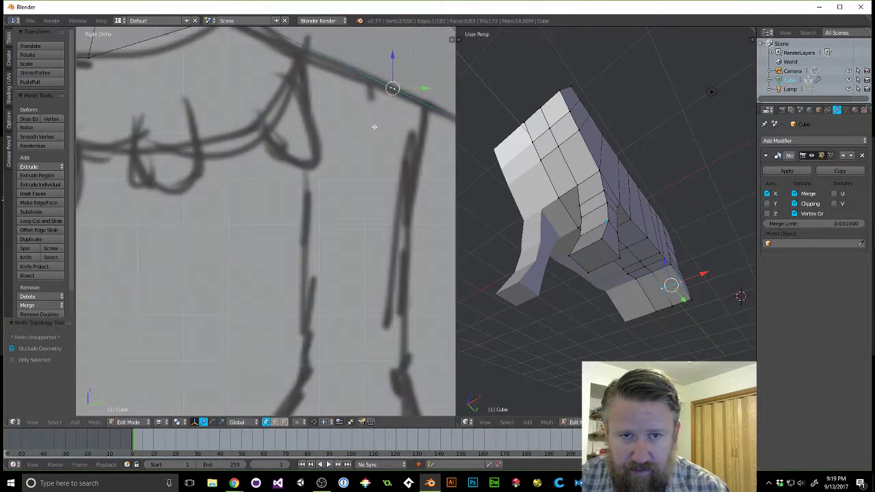
pyautogui.keyDown('shift'); pyautogui.moveTo(374, 128); pyautogui.dragTo(207, 207, button='middle'); pyautogui.keyUp('shift')
pyautogui.scroll(5, 219, 154)
pyautogui.keyDown('shift'); pyautogui.moveTo(190, 130); pyautogui.dragTo(290, 219, button='middle'); pyautogui.keyUp('shift')
pyautogui.scroll(9, 231, 156)
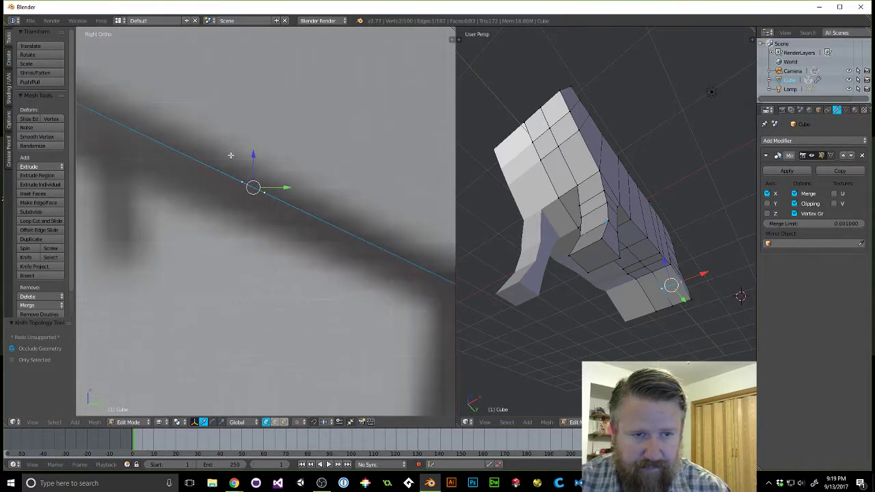
pyautogui.press('a')
pyautogui.rightClick(216, 140)
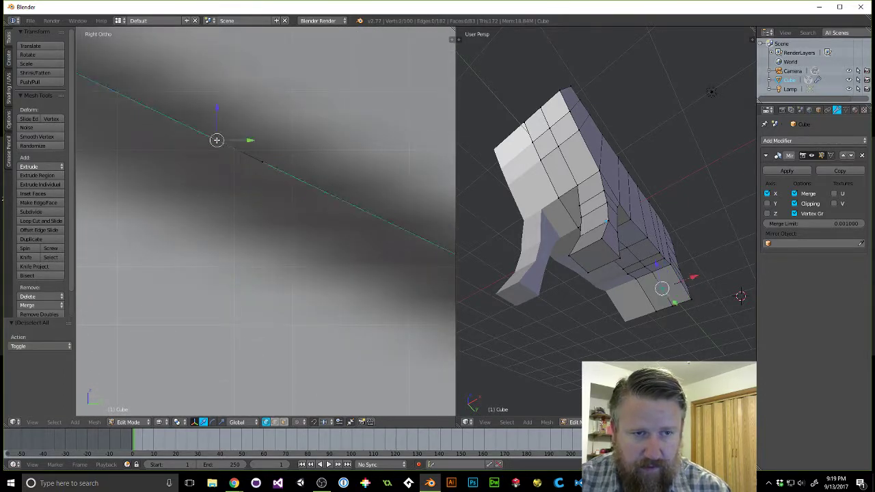
pyautogui.press('g')
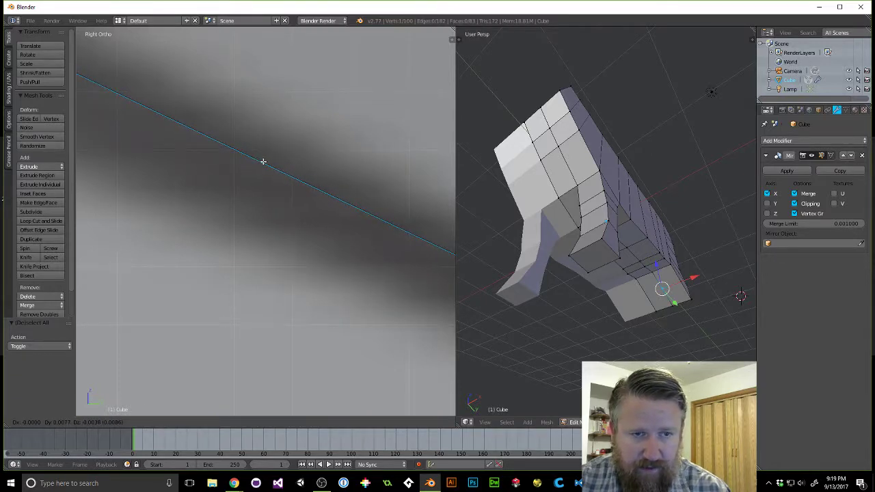
pyautogui.click(262, 161)
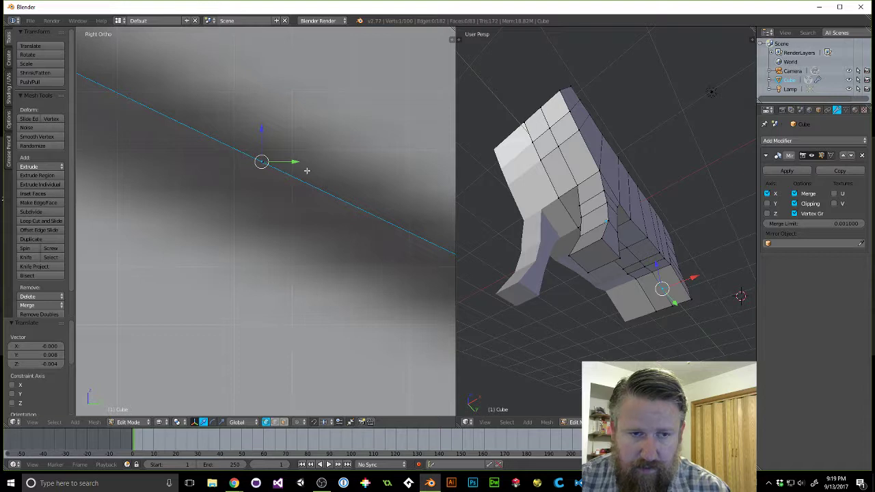
# Fine-tune the selected cut vertex's side-view alignment by moving it 0.000157 in Y and -0.0000628 in Z.
pyautogui.scroll(5, 254, 164)
pyautogui.scroll(2, 257, 94)
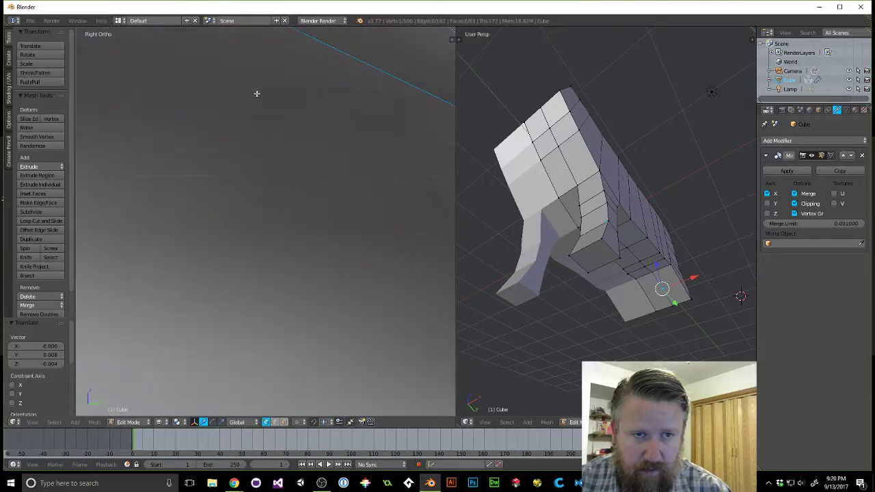
pyautogui.scroll(-2, 257, 94)
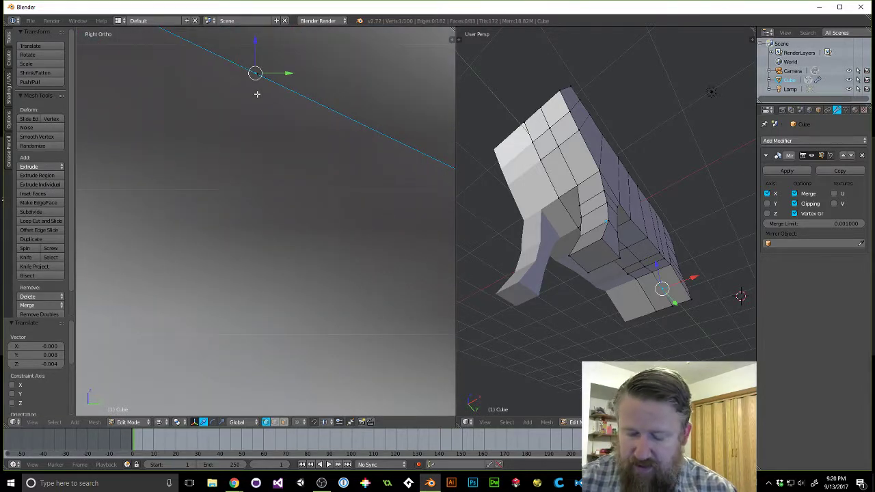
pyautogui.press('g')
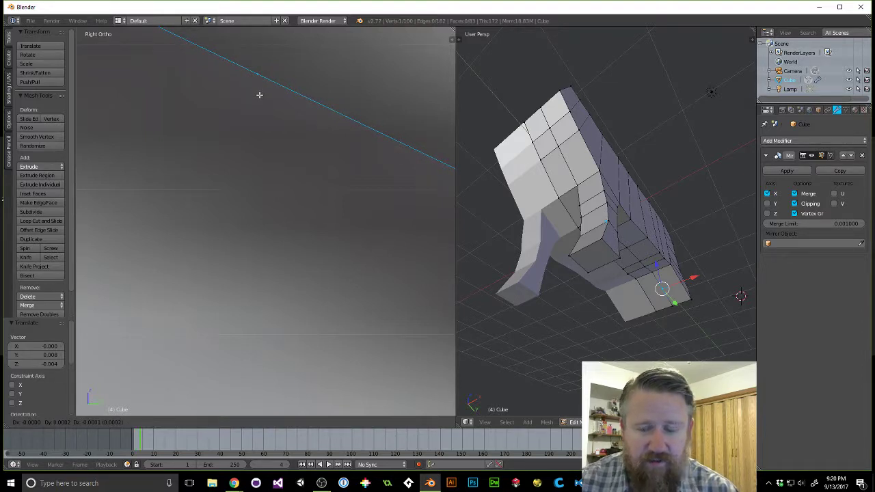
pyautogui.click(259, 95)
pyautogui.scroll(-7, 332, 114)
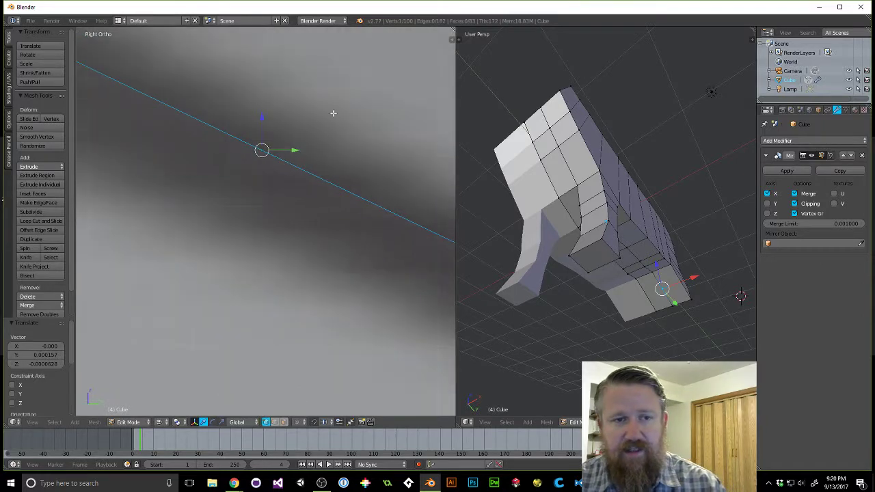
pyautogui.scroll(-3, 335, 111)
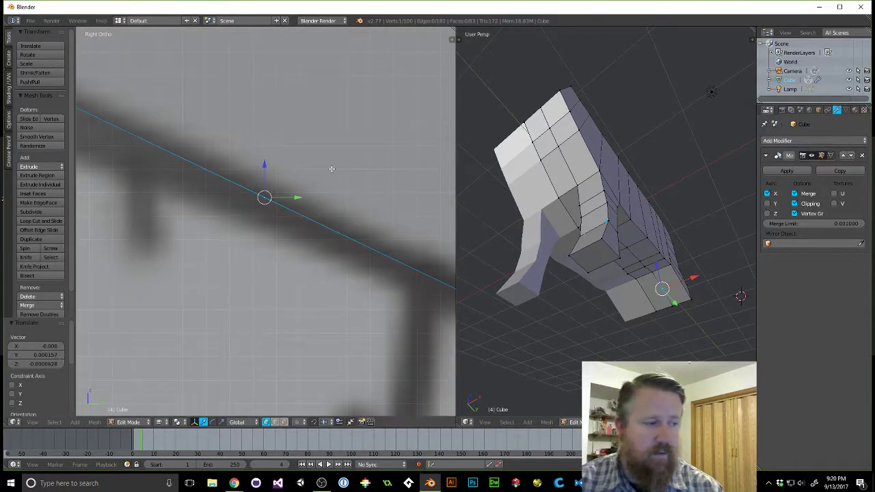
# Select the overlapping underside vertices ahead of the rear leg and move them about 0.200 in Y and -0.096 in Z, to the leg's front outline.
pyautogui.scroll(-2, 259, 174)
pyautogui.scroll(-3, 260, 174)
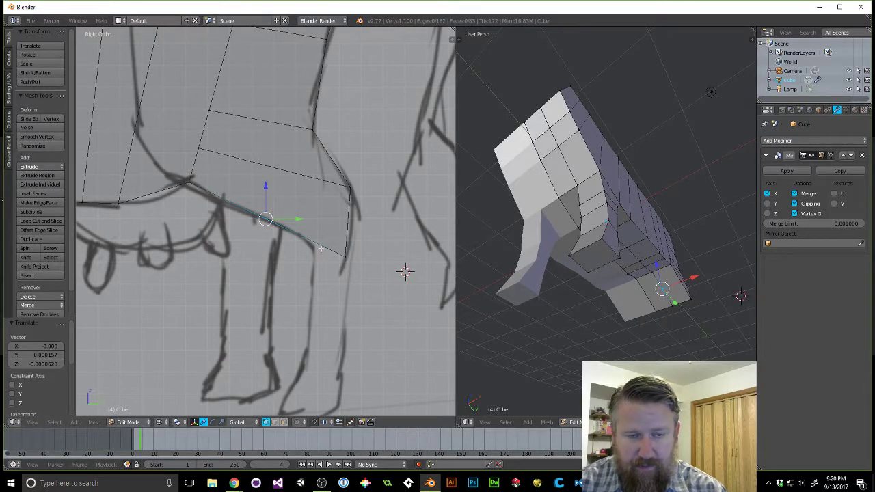
pyautogui.press('a')
pyautogui.press('a')
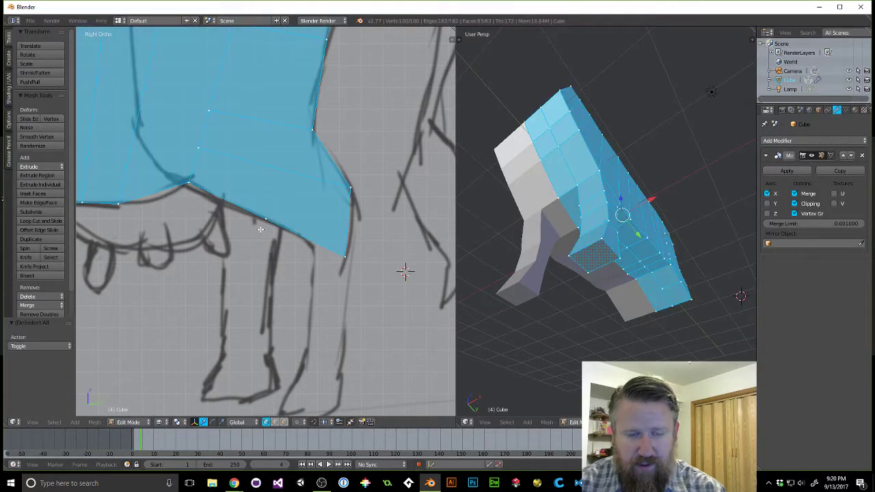
pyautogui.press('a')
pyautogui.press('b')
pyautogui.moveTo(246, 197); pyautogui.dragTo(291, 234)
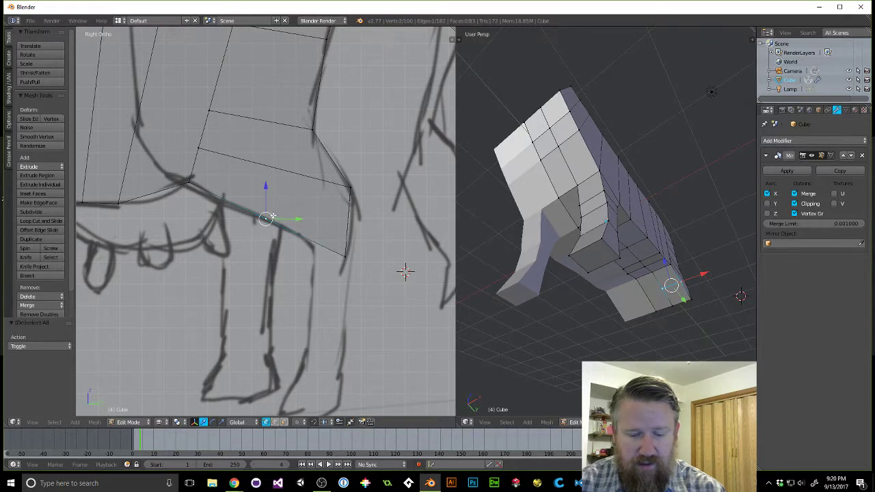
pyautogui.press('e')
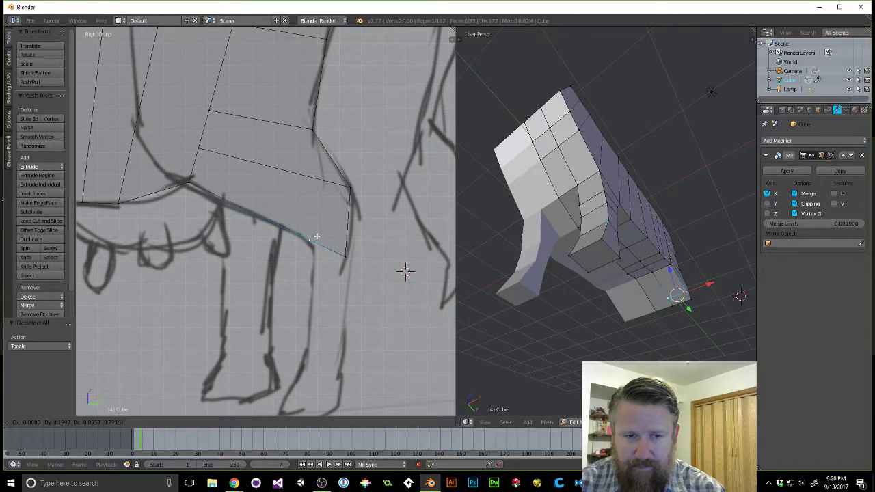
pyautogui.click(317, 236)
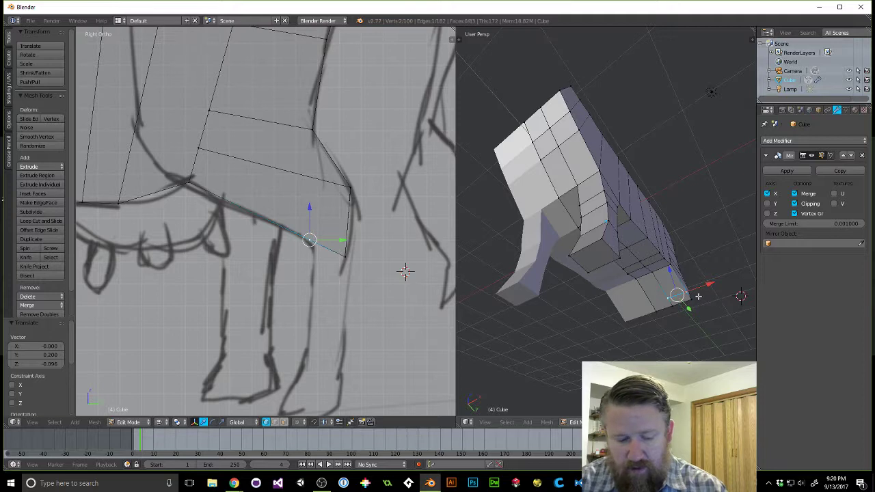
# In face select mode, extrude the small face under the rump downward to start the hind leg.
pyautogui.hotkey('ctrl', 'Tab')
pyautogui.click(676, 308)
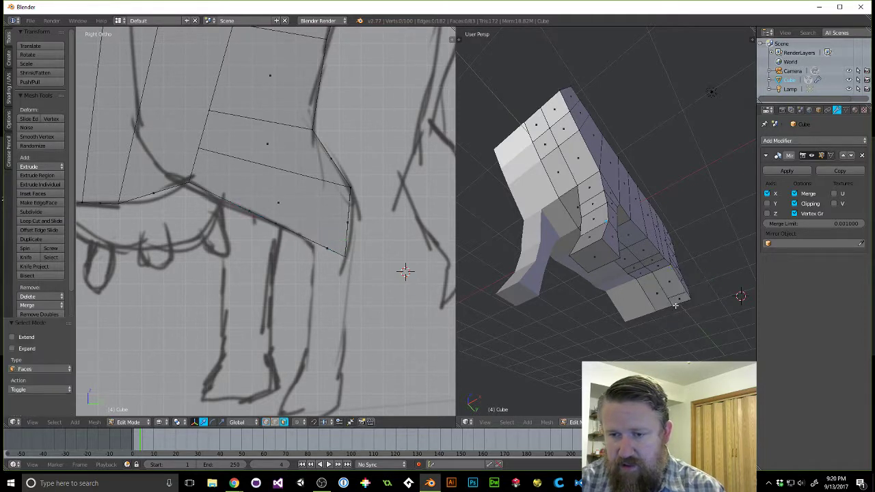
pyautogui.rightClick(675, 307)
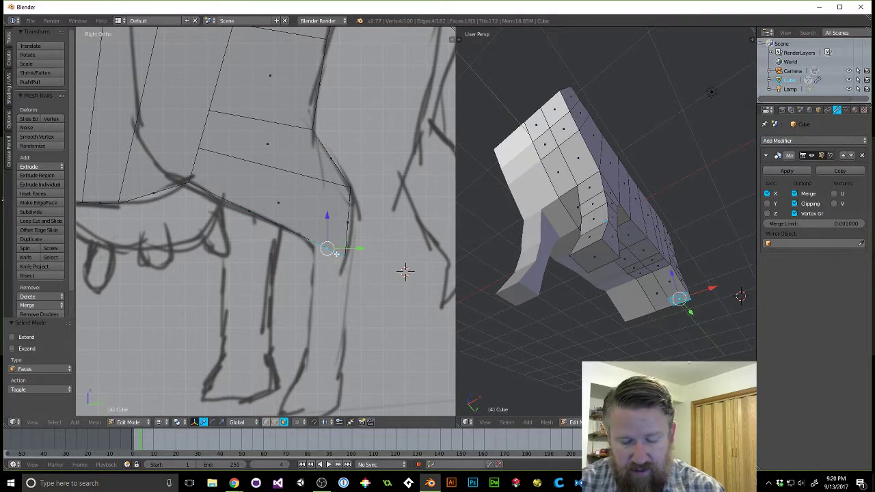
pyautogui.press('e')
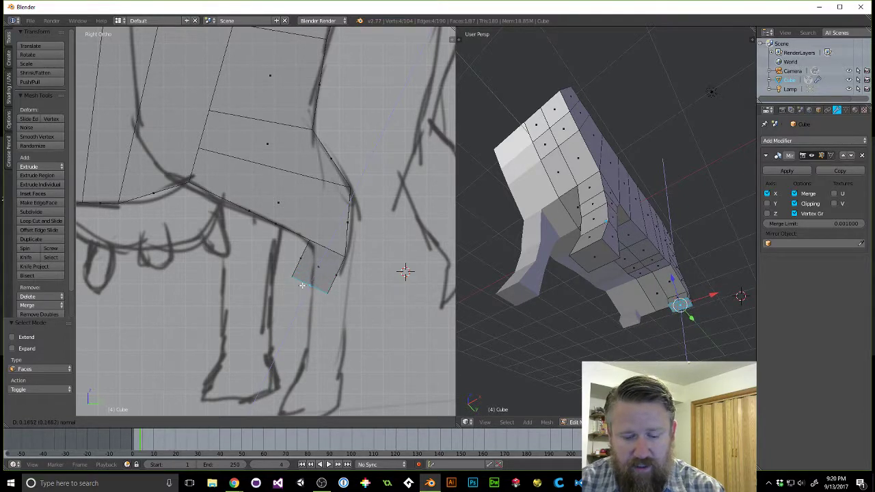
pyautogui.click(309, 281)
# Move the extruded leg face about 0.098 in Y and -0.023 in Z, and rotate it about -28 degrees to level it.
pyautogui.press('g')
pyautogui.click(324, 292)
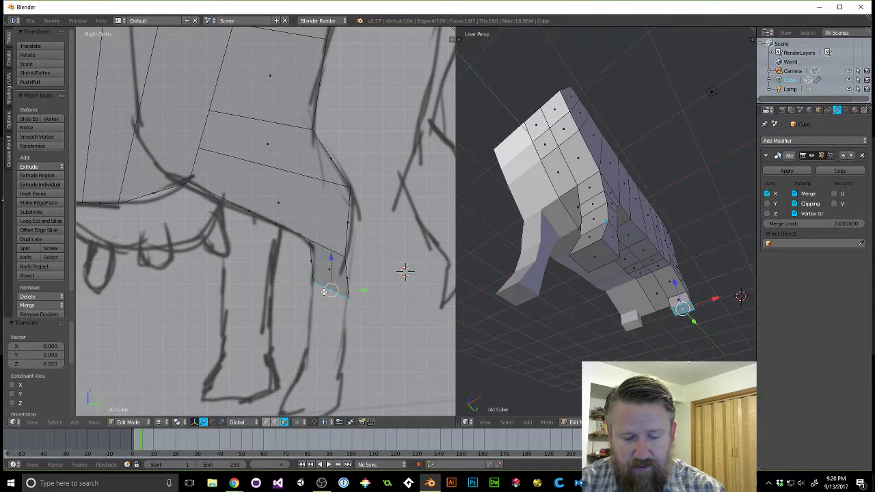
pyautogui.press('r')
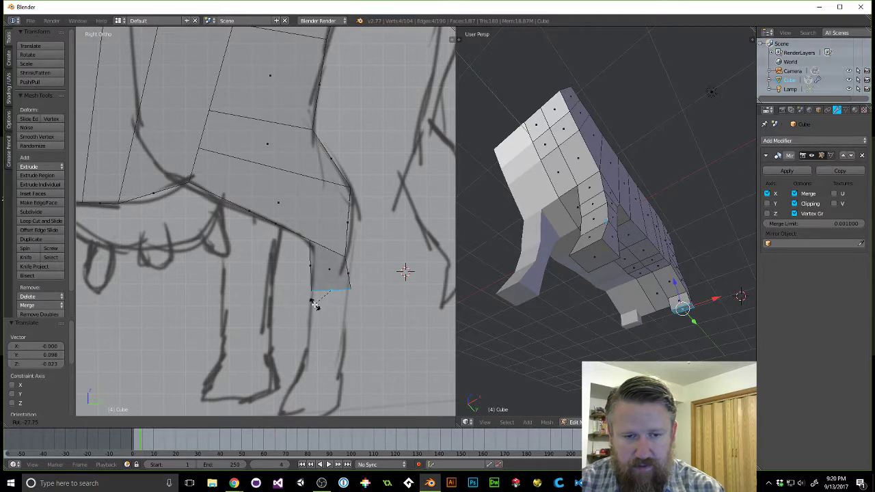
pyautogui.click(315, 303)
# Extrude the hind leg's end face down about 0.34 to the ankle and again about 0.242 to the sole of the foot.
pyautogui.scroll(-2, 338, 293)
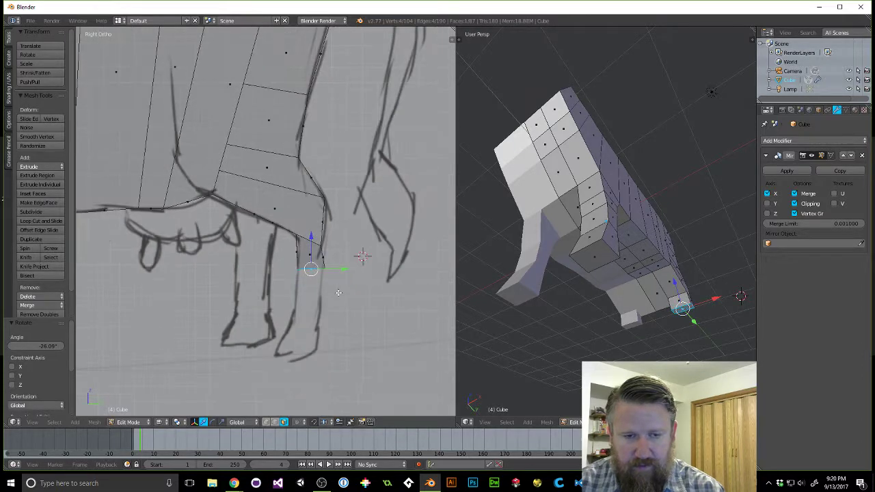
pyautogui.press('e')
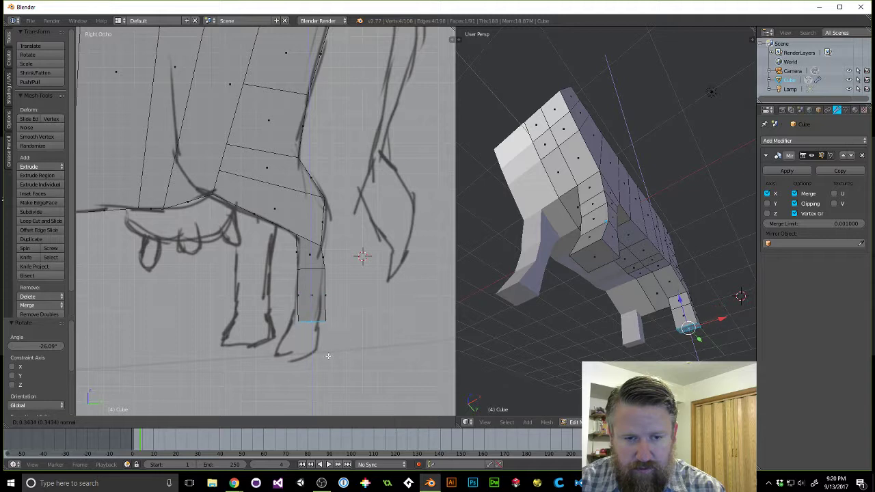
pyautogui.click(328, 354)
pyautogui.press('e')
pyautogui.click(309, 396)
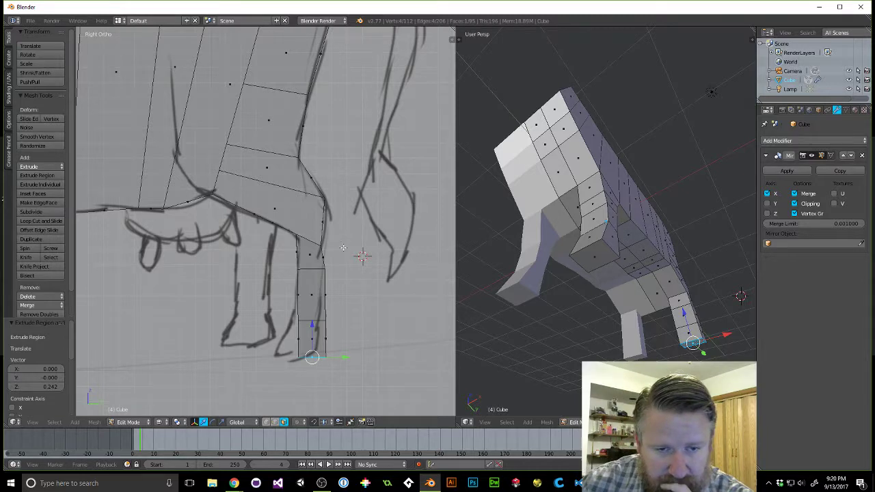
# In vertex select mode, move the rear vertices where the hind leg meets the rump about 0.035 along Y.
pyautogui.scroll(2, 327, 247)
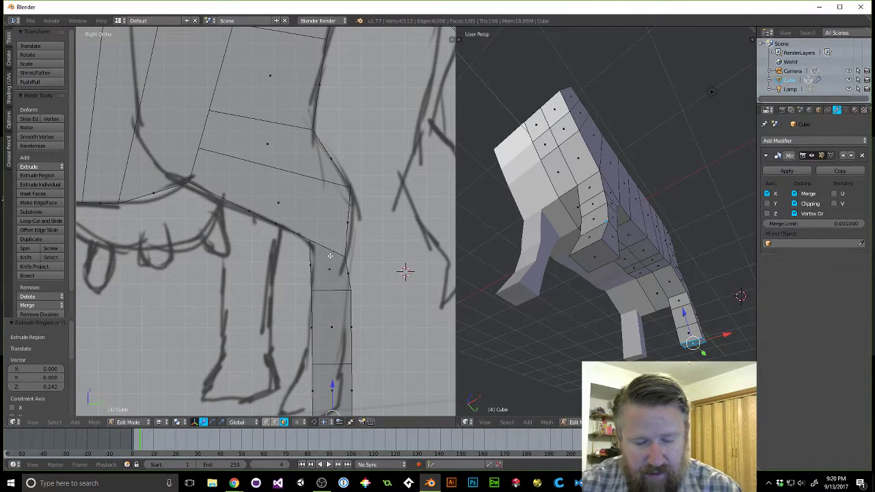
pyautogui.hotkey('ctrl', 'Tab')
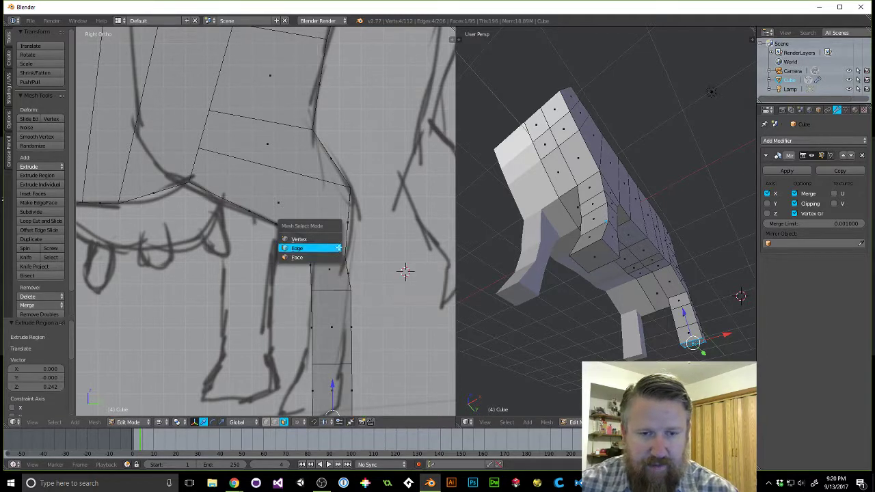
pyautogui.click(309, 241)
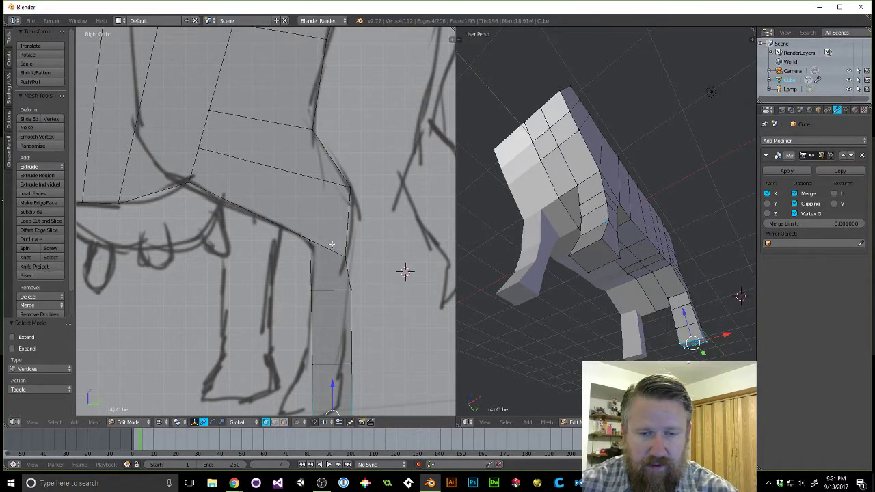
pyautogui.press('a')
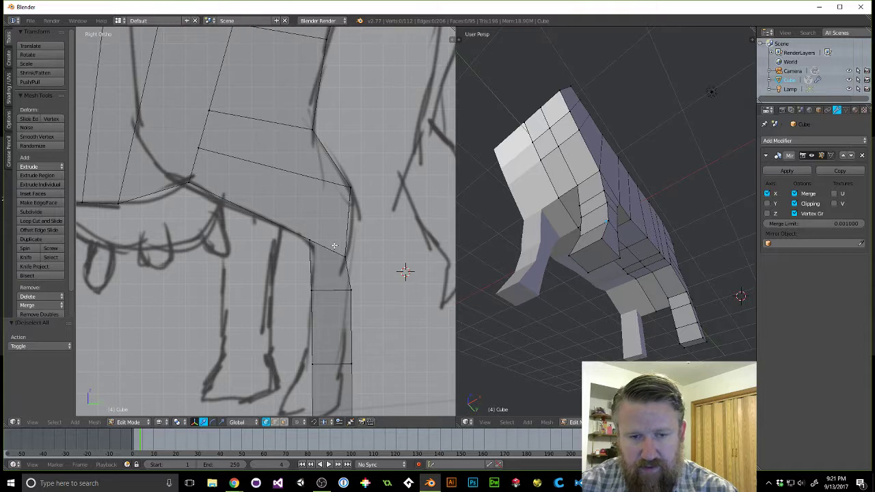
pyautogui.rightClick(346, 259)
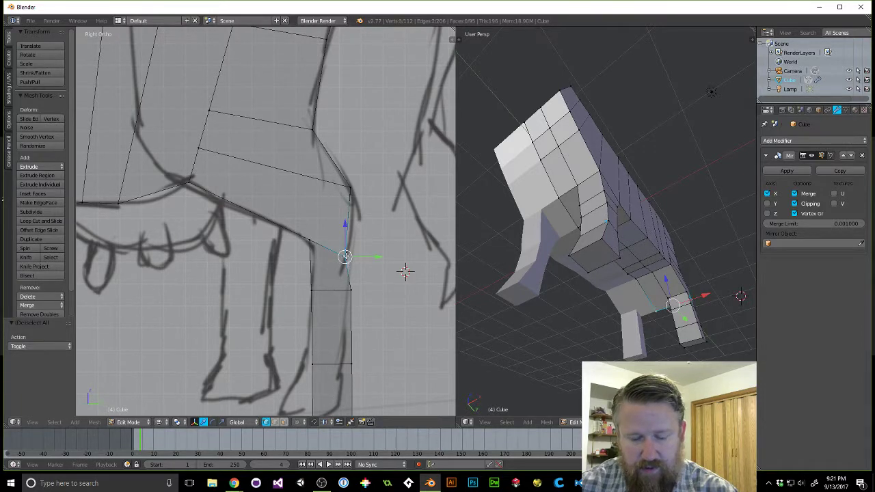
pyautogui.press('g')
pyautogui.click(355, 291)
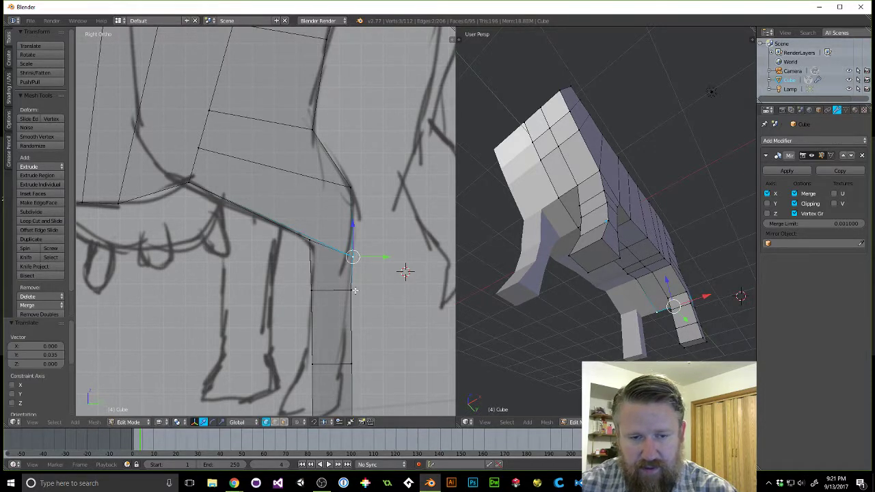
# Move the rear vertices of the upper leg loop, just below the rump, about -0.012 in Y and 0.004 in Z.
pyautogui.press('a')
pyautogui.rightClick(351, 290)
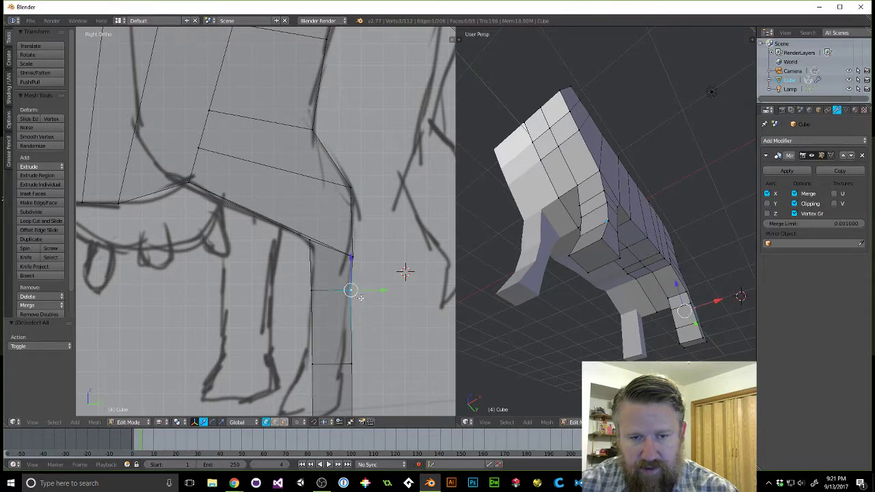
pyautogui.press('g')
pyautogui.click(349, 289)
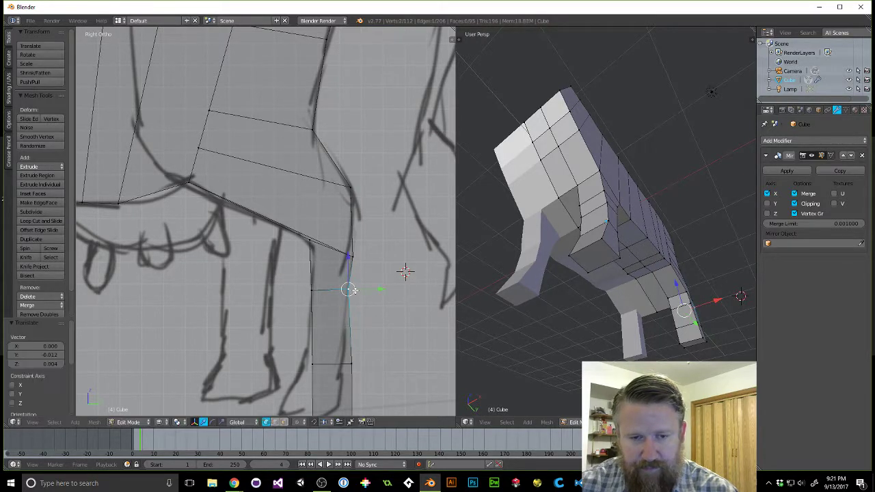
# Move the rear ankle vertices of the hind leg about -0.048 in Y and 0.009 in Z to fit the sketch.
pyautogui.scroll(-2, 403, 299)
pyautogui.press('a')
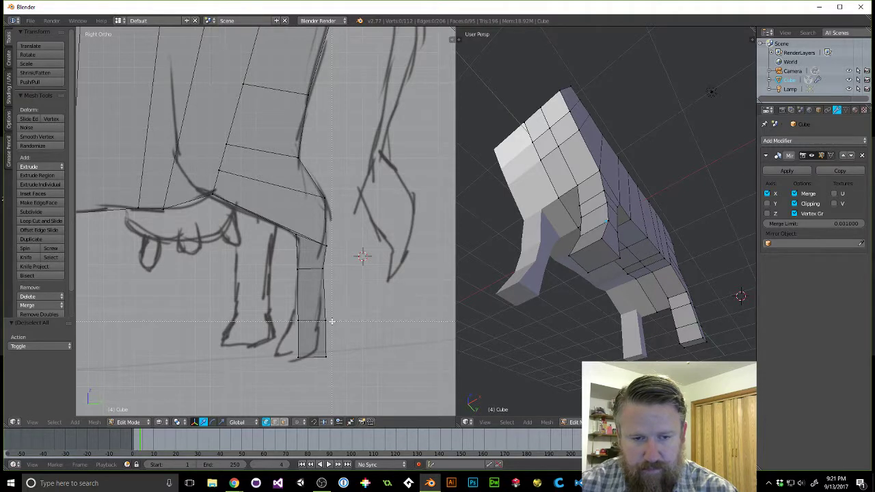
pyautogui.rightClick(332, 322)
pyautogui.press('g')
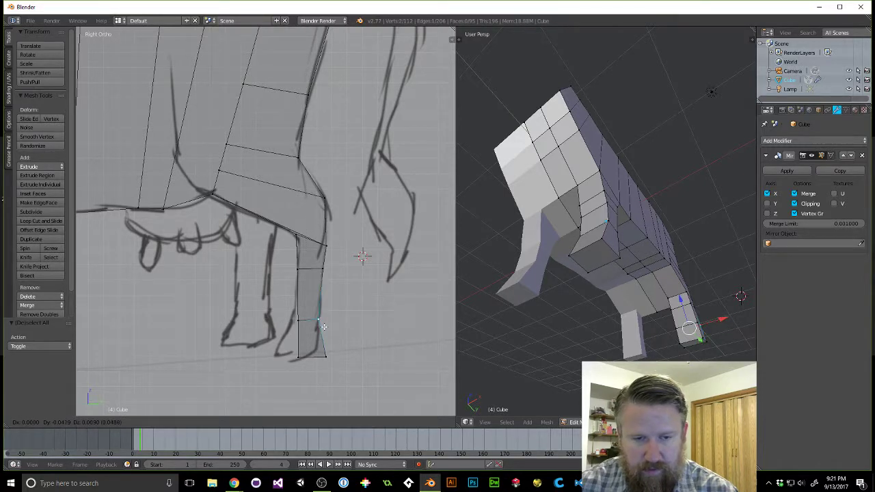
pyautogui.click(324, 326)
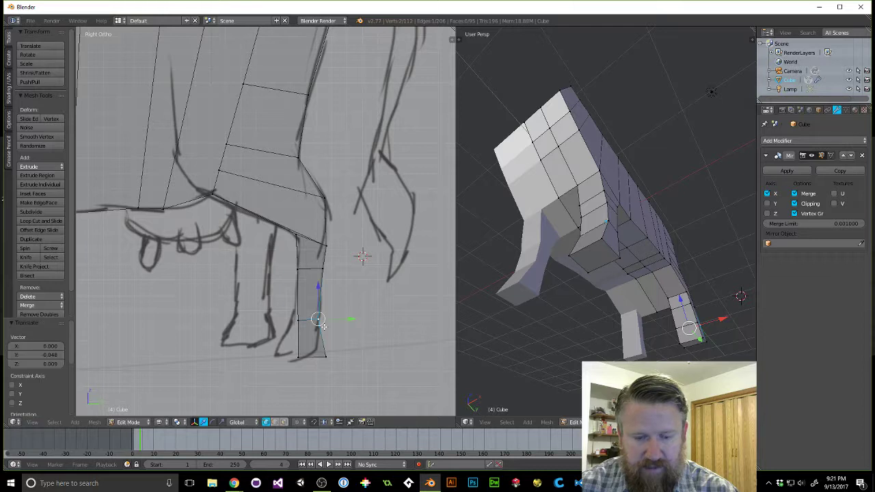
# Move the heel vertices at the bottom of the hind leg about -0.042 in Y and 0.024 in Z.
pyautogui.press('a')
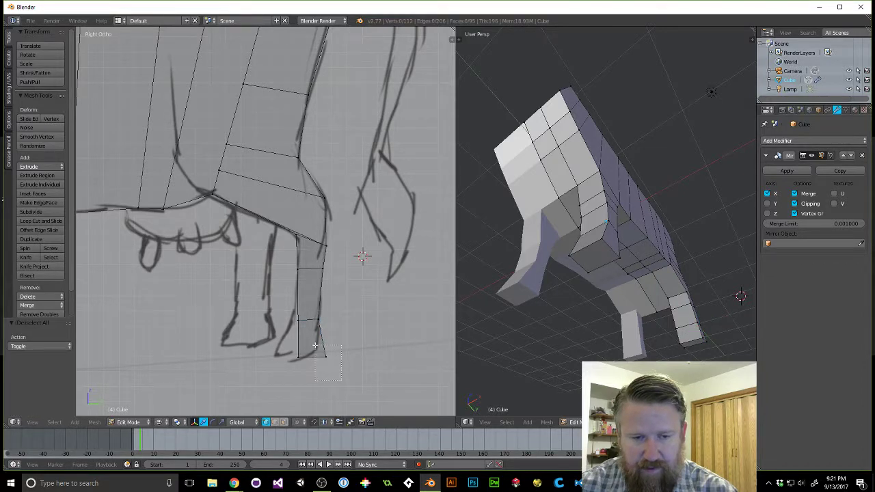
pyautogui.rightClick(328, 350)
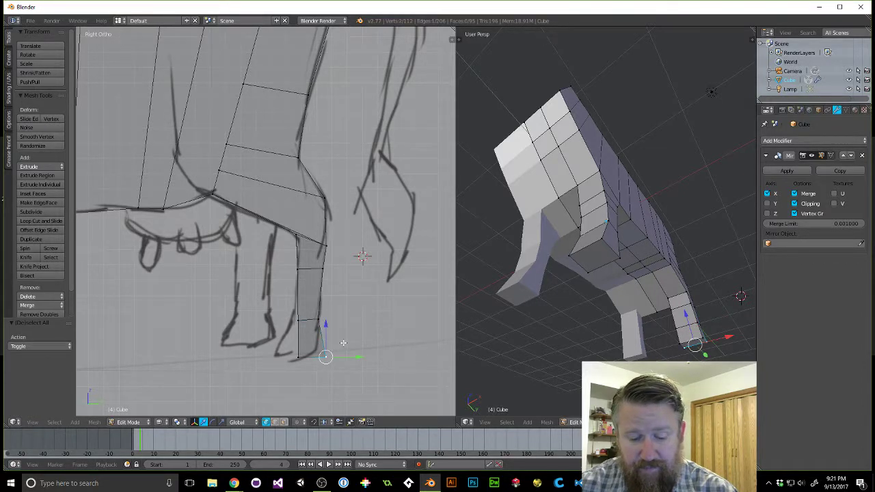
pyautogui.press('g')
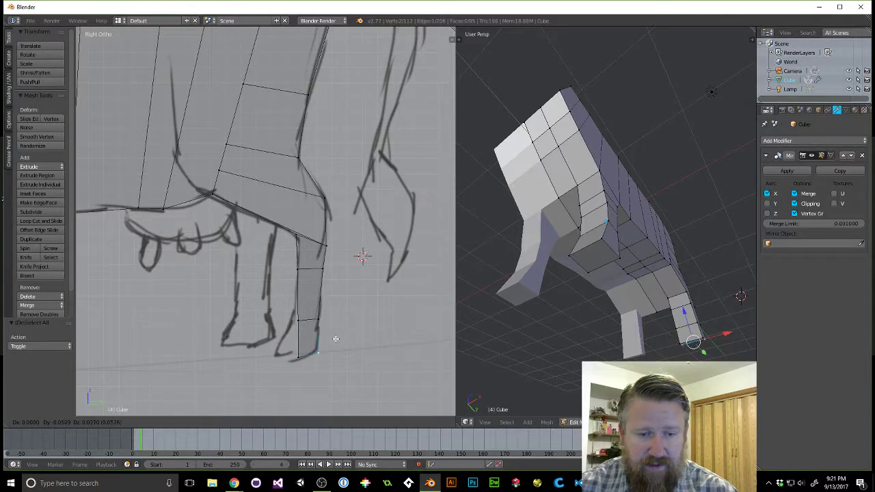
pyautogui.click(337, 339)
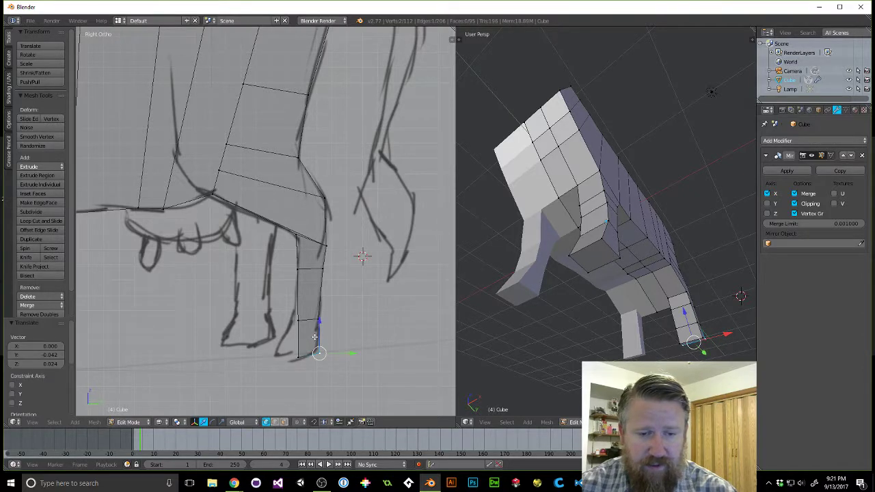
# Move the bottom front vertices of the hind leg about -0.153 in Y and 0.021 in Z to form the toe.
pyautogui.press('a')
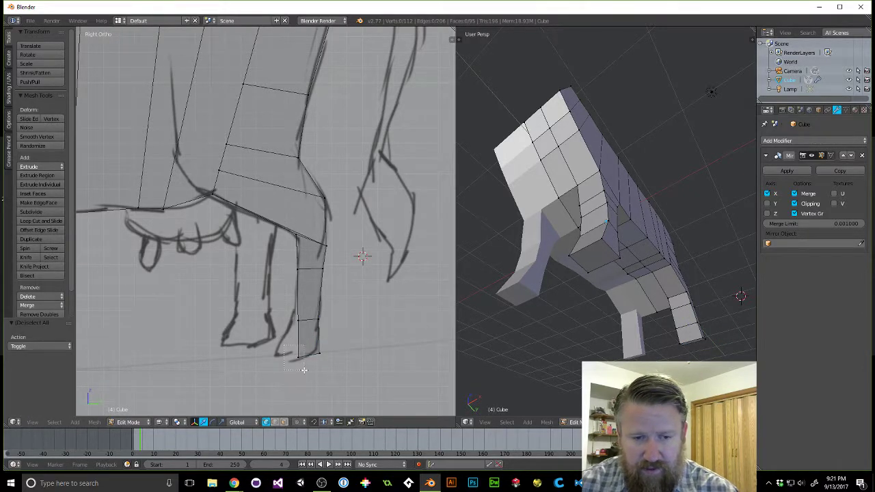
pyautogui.rightClick(300, 362)
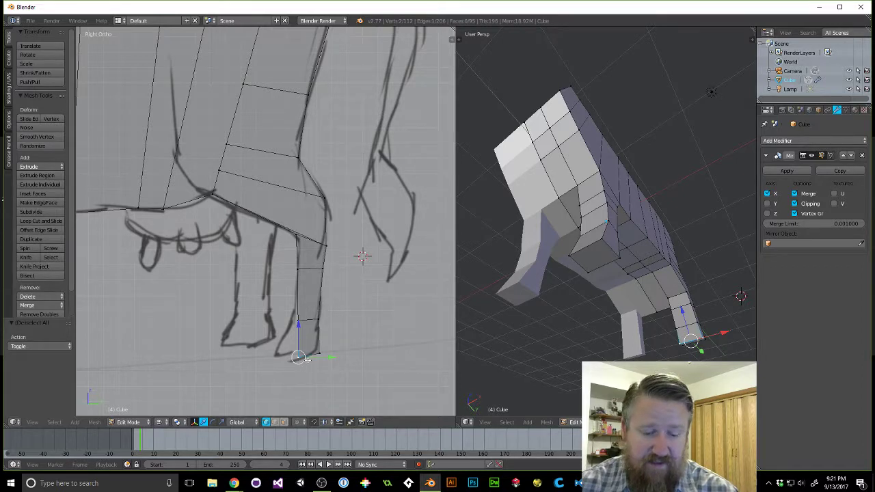
pyautogui.press('g')
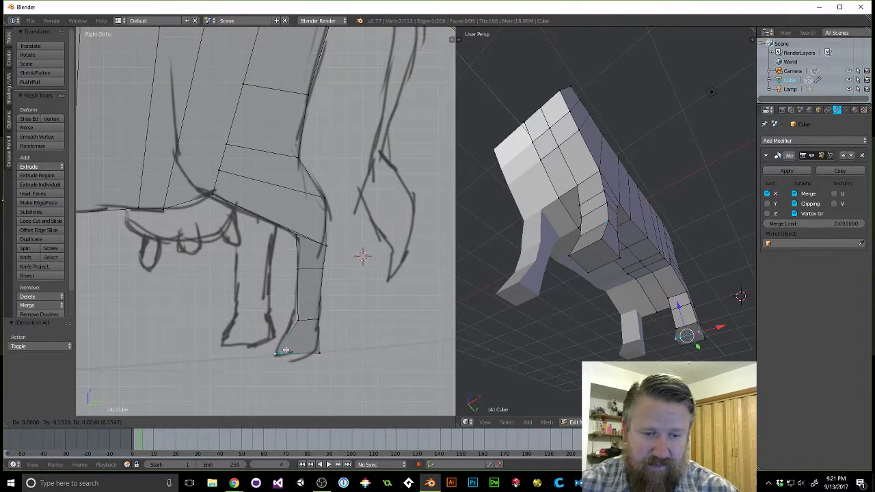
pyautogui.click(286, 351)
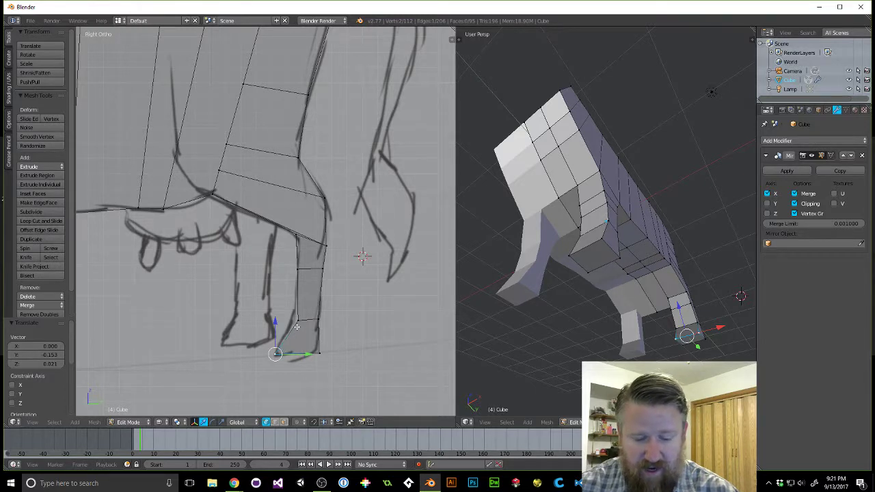
# Move the front ankle vertices above the toe about -0.036 in Y and 0.027 in Z onto the leg outline.
pyautogui.press('a')
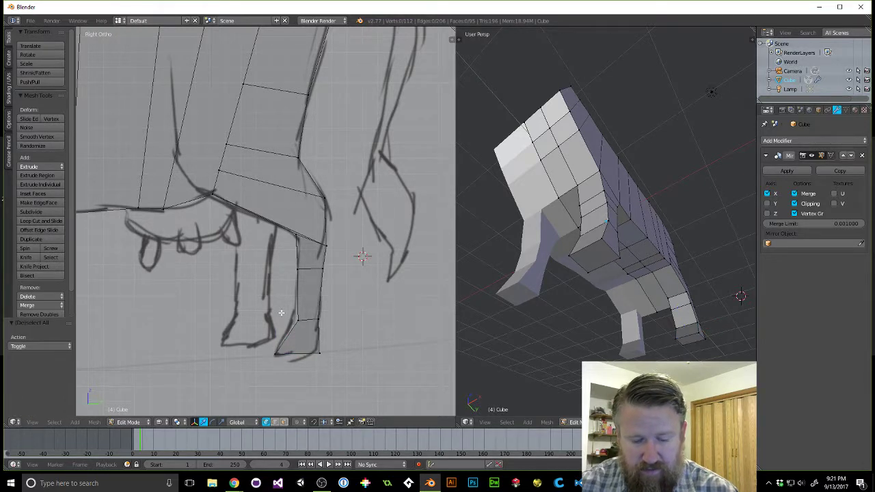
pyautogui.rightClick(298, 321)
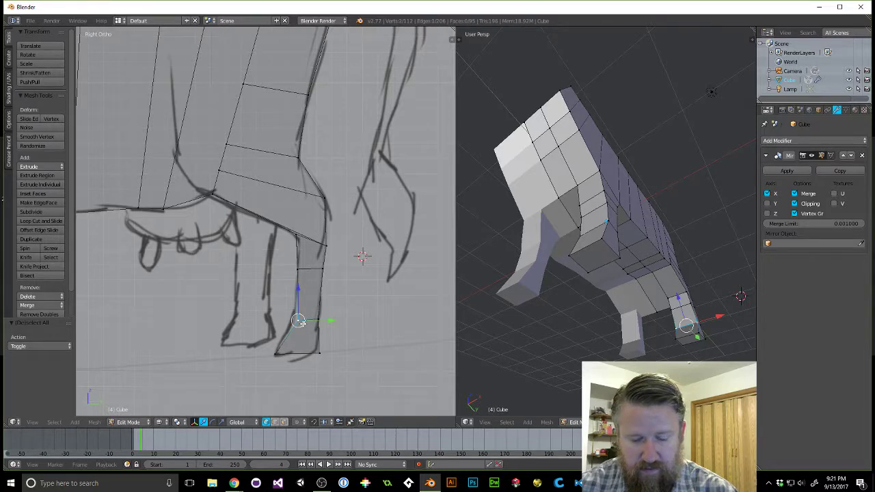
pyautogui.press('g')
pyautogui.click(295, 318)
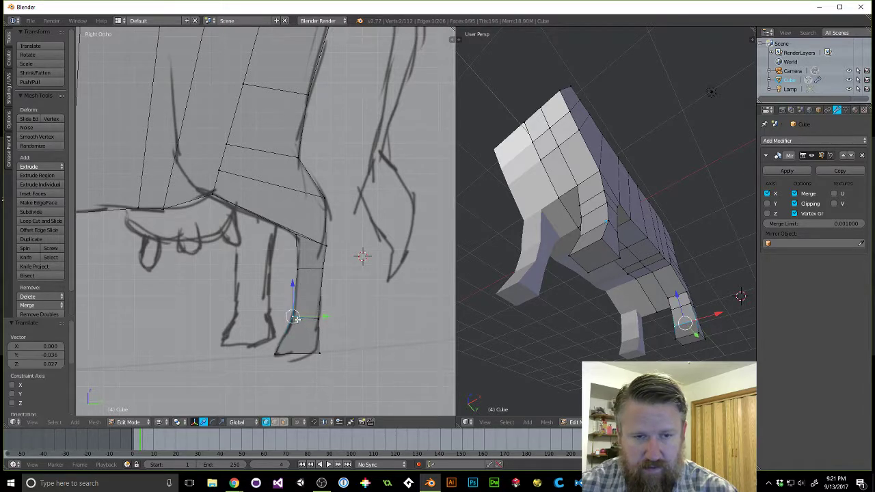
# Move the front vertices below the hind leg's hock about 0.009 in Y and 0.069 in Z onto the outline.
pyautogui.press('a')
pyautogui.rightClick(300, 269)
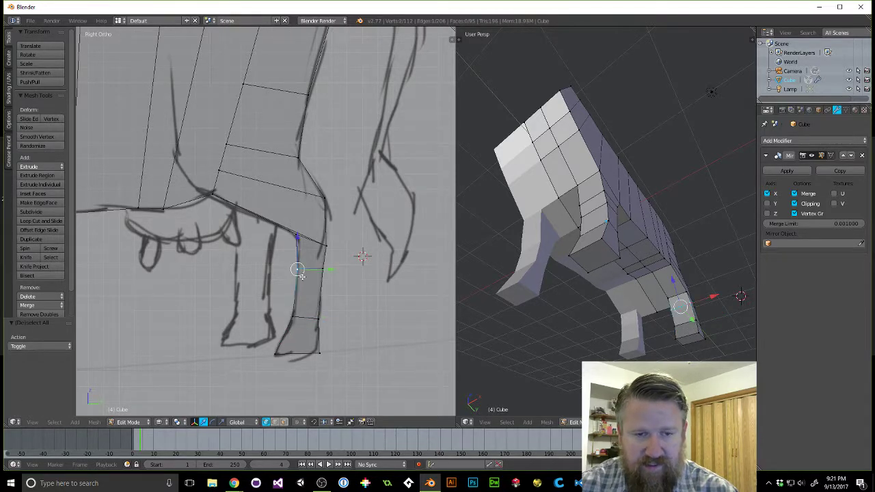
pyautogui.press('g')
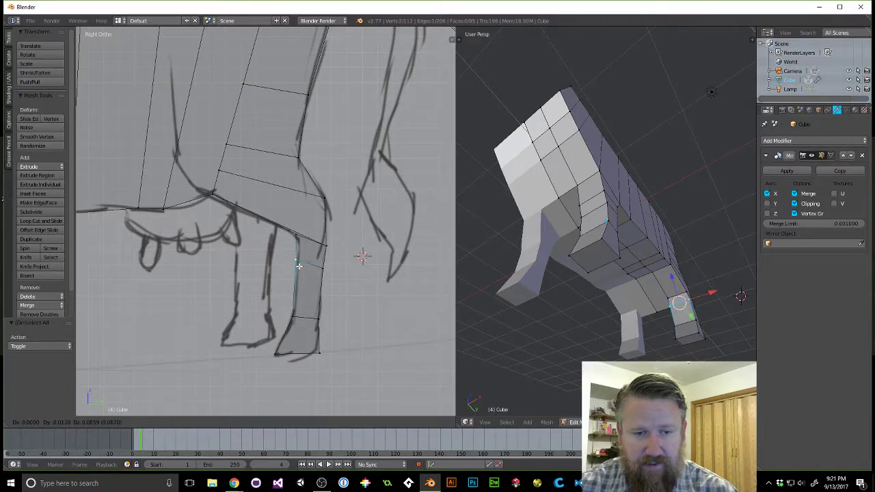
pyautogui.click(299, 260)
# Try to move the two middle vertices on top of the rump about -0.132 along X.
pyautogui.scroll(-2, 648, 268)
pyautogui.moveTo(648, 268); pyautogui.dragTo(519, 349, button='middle')
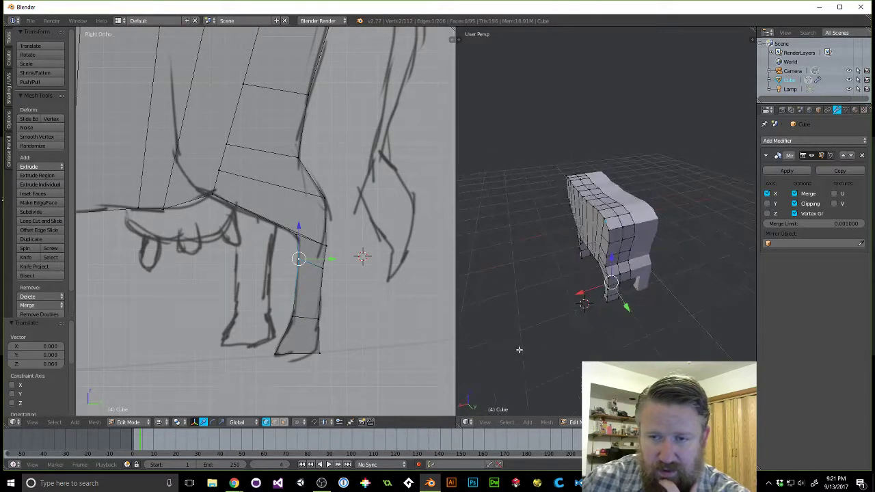
pyautogui.rightClick(618, 216)
pyautogui.keyDown('shift'); pyautogui.rightClick(622, 227); pyautogui.keyUp('shift')
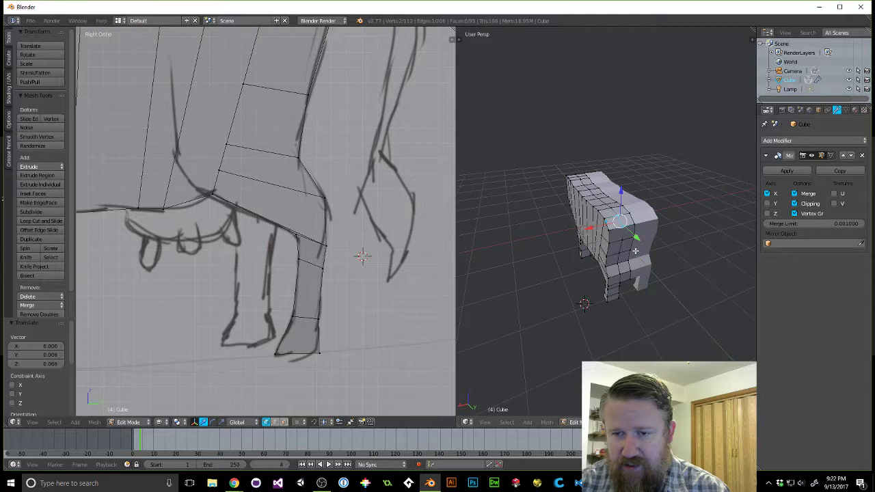
pyautogui.press('g')
pyautogui.press('x')
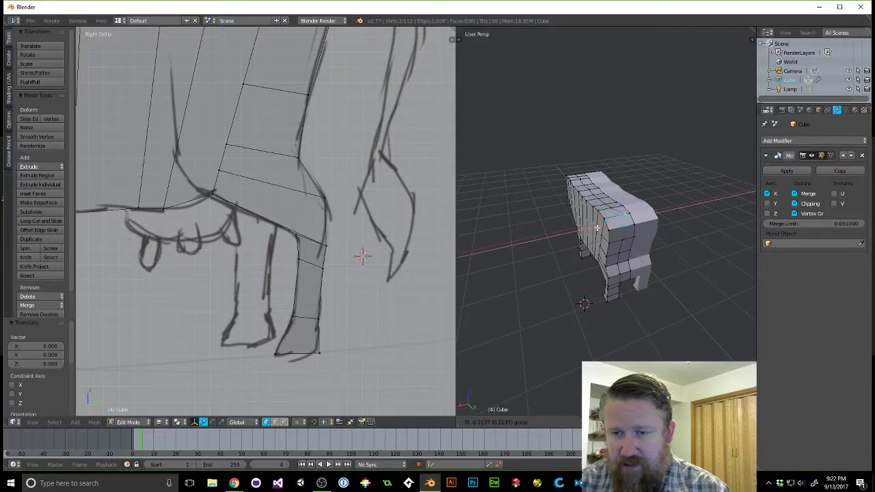
pyautogui.click(594, 227)
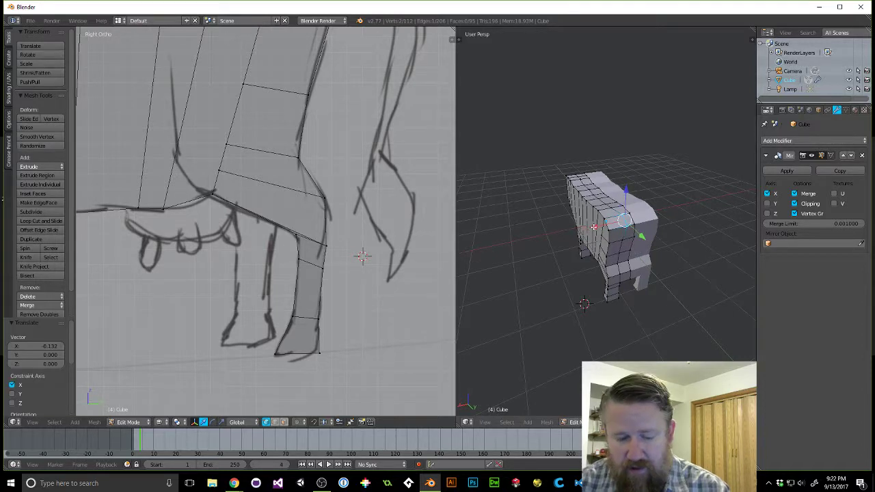
pyautogui.press('a')
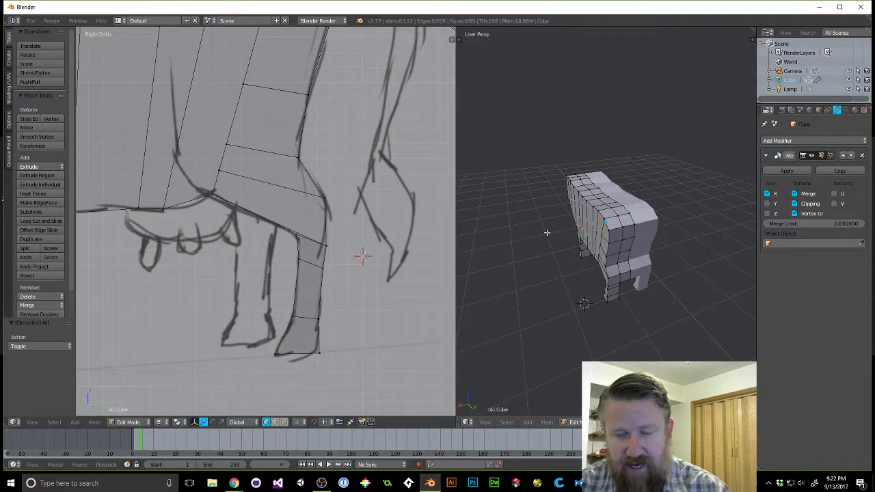
# Switch to edge selection and move the middle edge on top of the rump about -0.157 along X.
pyautogui.hotkey('ctrl', 'Tab')
pyautogui.click(531, 242)
pyautogui.rightClick(619, 220)
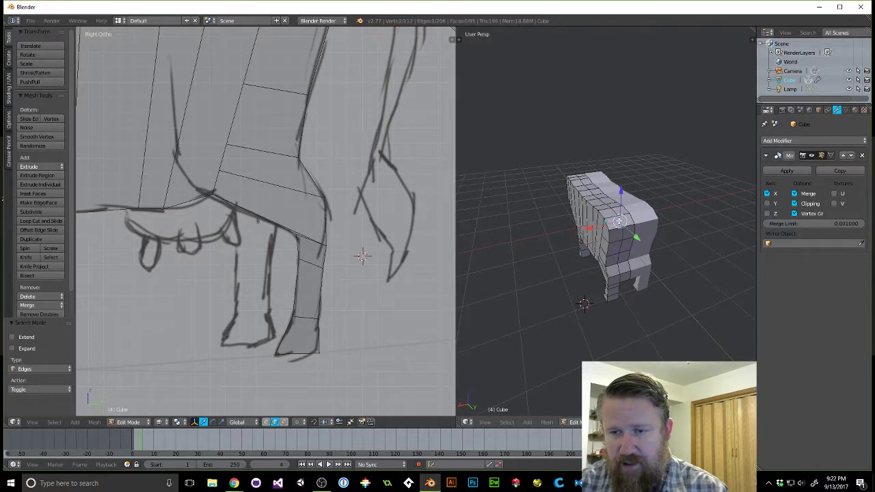
pyautogui.moveTo(588, 229); pyautogui.dragTo(593, 228)
# Switch to face selection and select the narrowed face on top of the rump for the tail's base.
pyautogui.hotkey('ctrl', 'Tab')
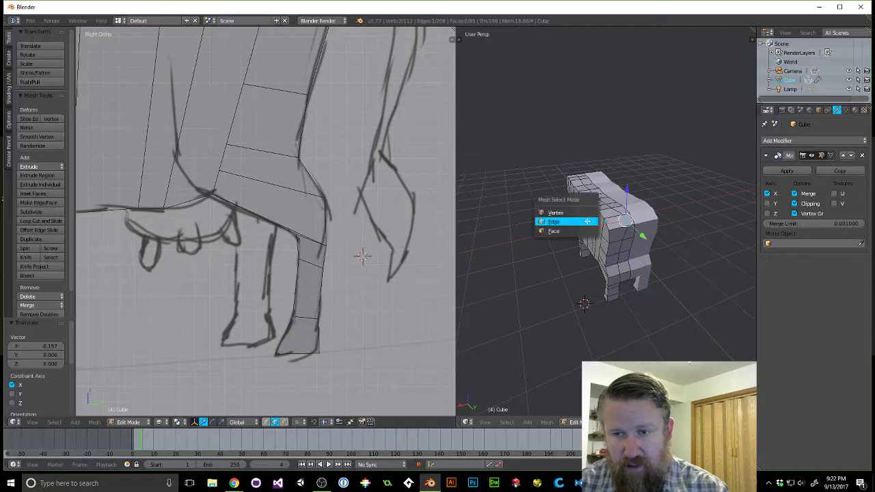
pyautogui.click(565, 231)
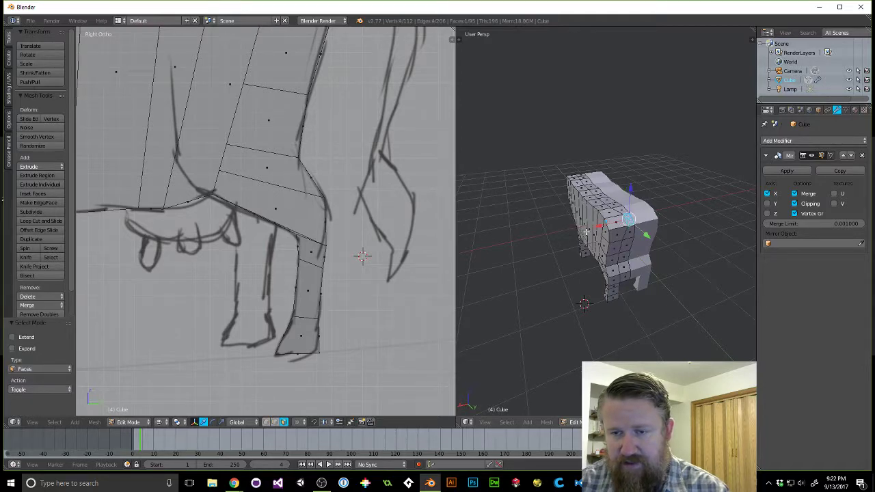
pyautogui.scroll(-3, 369, 137)
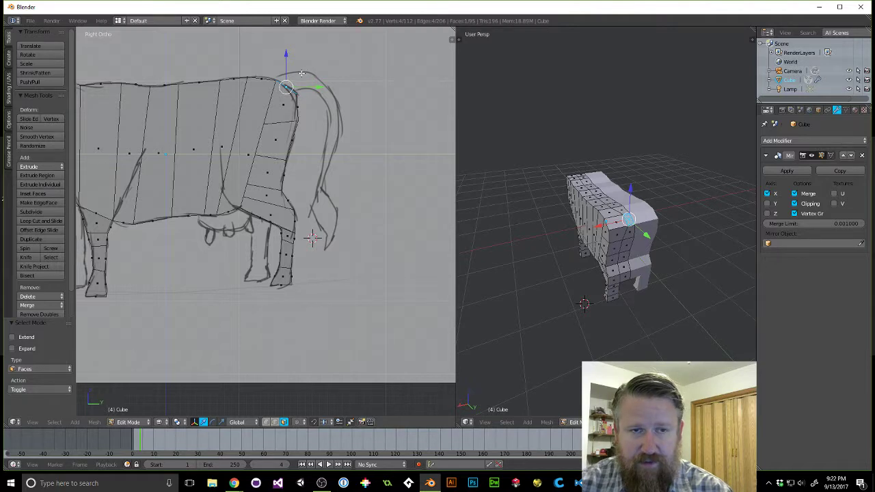
# Try extruding the tail-base face about 0.467 along its normal and directly toward the sketched tail, undoing each attempt.
pyautogui.press('e')
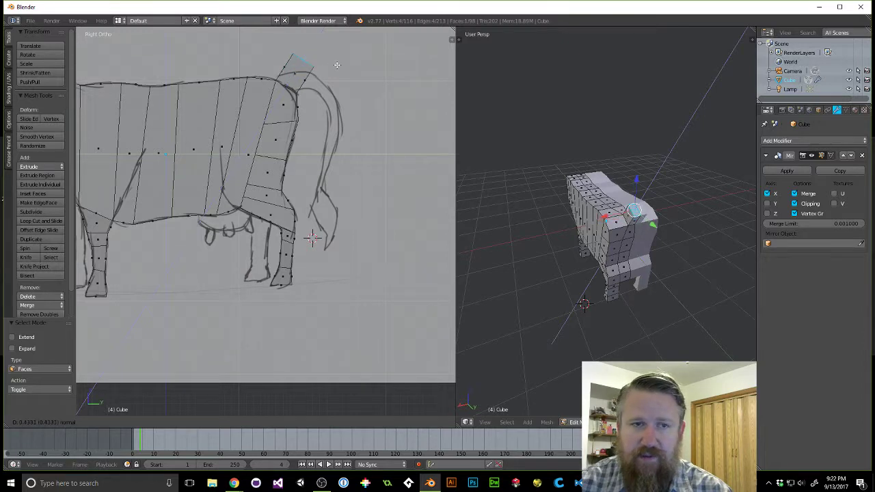
pyautogui.click(339, 63)
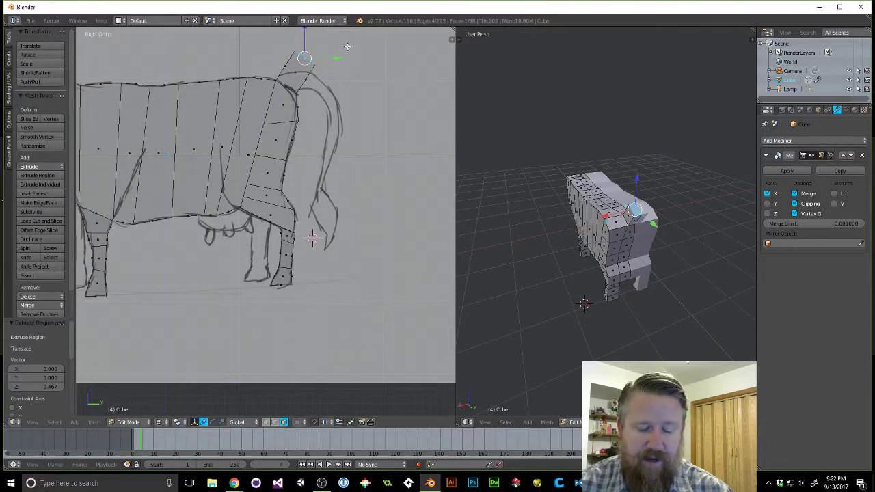
pyautogui.hotkey('ctrl', 'z')
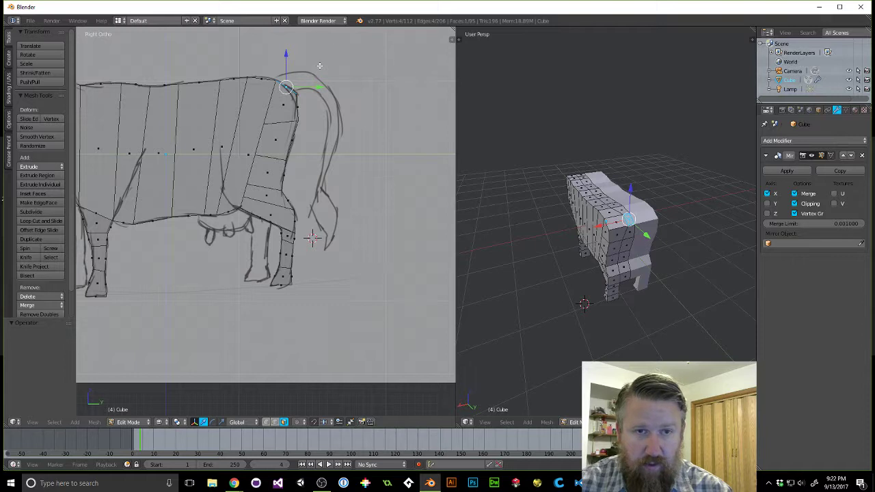
pyautogui.keyDown('ctrl'); pyautogui.rightClick(307, 78); pyautogui.keyUp('ctrl')
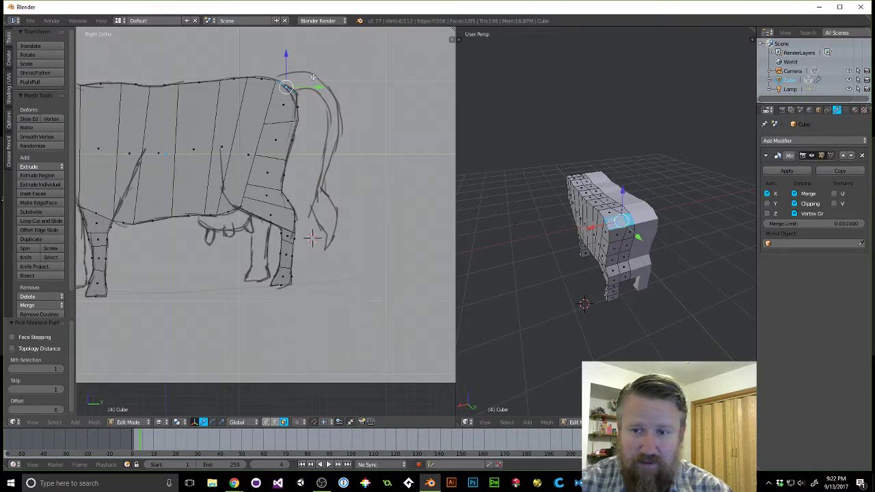
pyautogui.hotkey('ctrl', 'z')
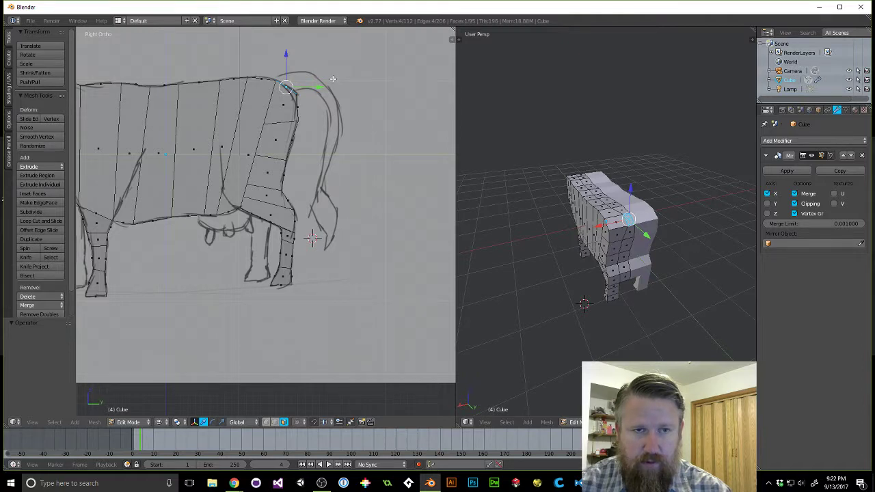
pyautogui.keyDown('ctrl'); pyautogui.rightClick(307, 80); pyautogui.keyUp('ctrl')
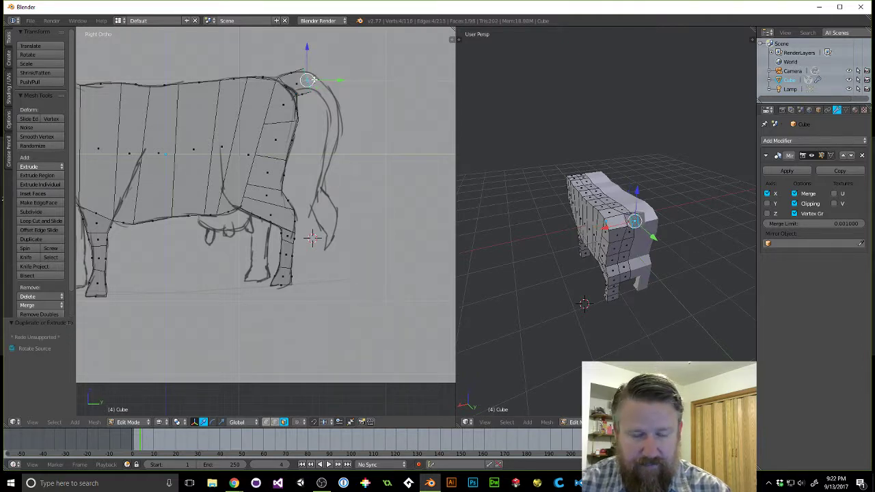
pyautogui.hotkey('ctrl', 'z')
# Extrude the tail-base face about 0.150 and rotate the extruded face about 29.5° toward the sketched tail.
pyautogui.press('e')
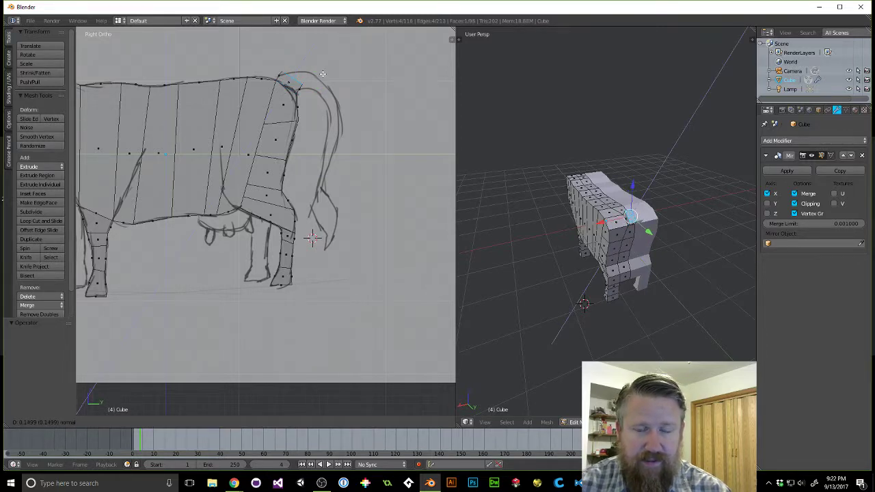
pyautogui.click(323, 74)
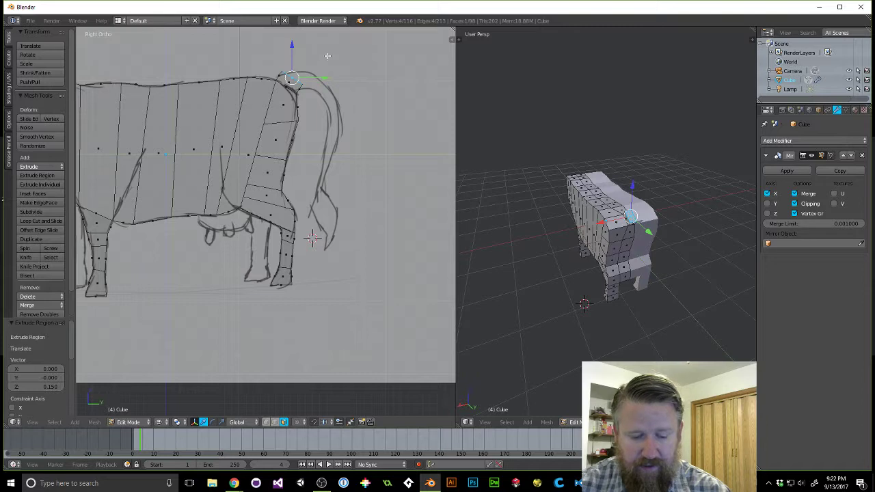
pyautogui.press('r')
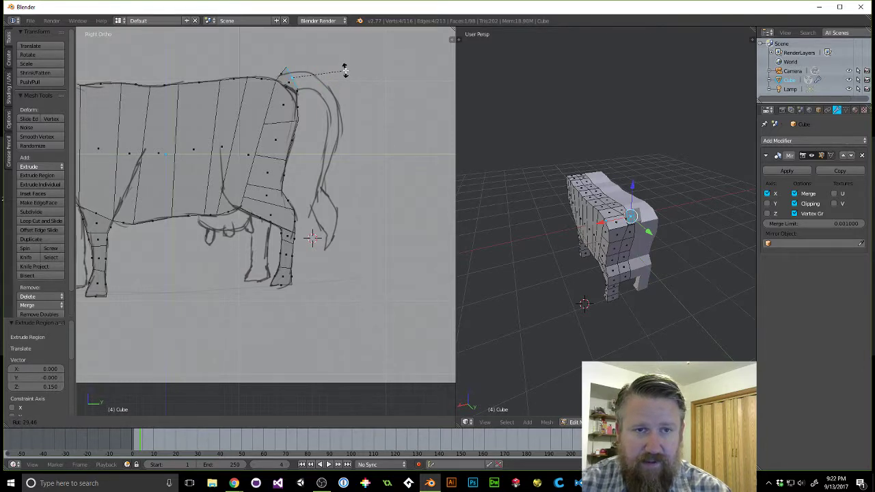
pyautogui.click(345, 71)
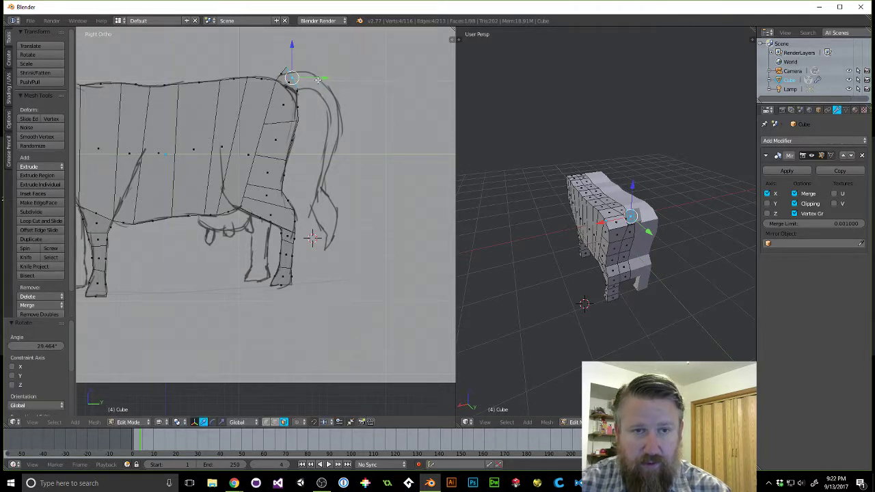
# Extrude six more tail segments along the sketch, curving over the rump and down to the pointed tip.
pyautogui.keyDown('ctrl'); pyautogui.click(314, 86); pyautogui.keyUp('ctrl')
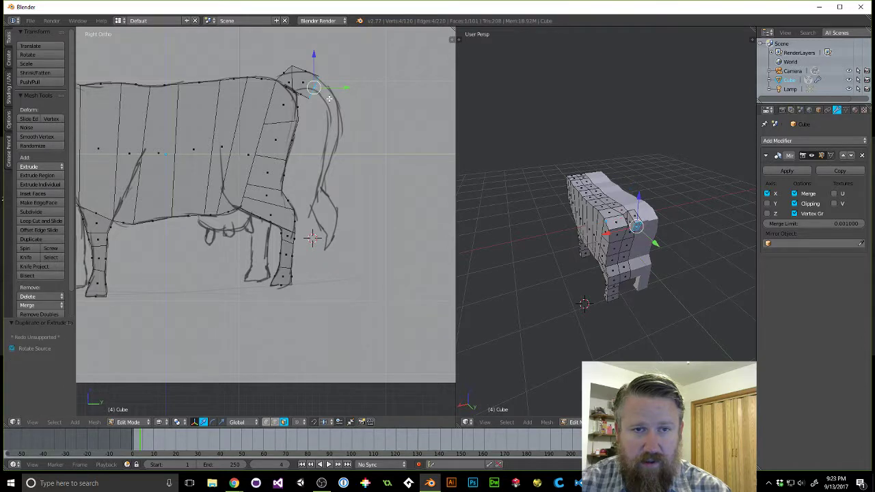
pyautogui.keyDown('ctrl'); pyautogui.click(335, 108); pyautogui.keyUp('ctrl')
pyautogui.keyDown('ctrl'); pyautogui.click(330, 141); pyautogui.keyUp('ctrl')
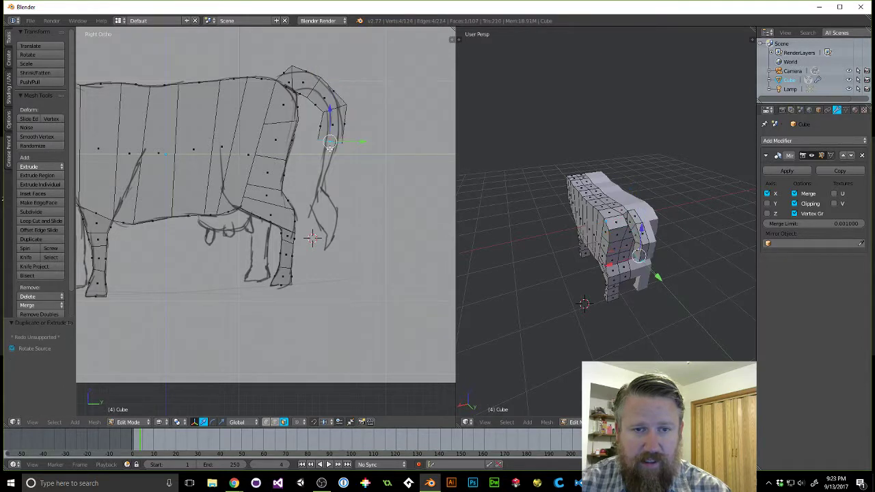
pyautogui.keyDown('ctrl'); pyautogui.click(320, 176); pyautogui.keyUp('ctrl')
pyautogui.keyDown('ctrl'); pyautogui.click(316, 199); pyautogui.keyUp('ctrl')
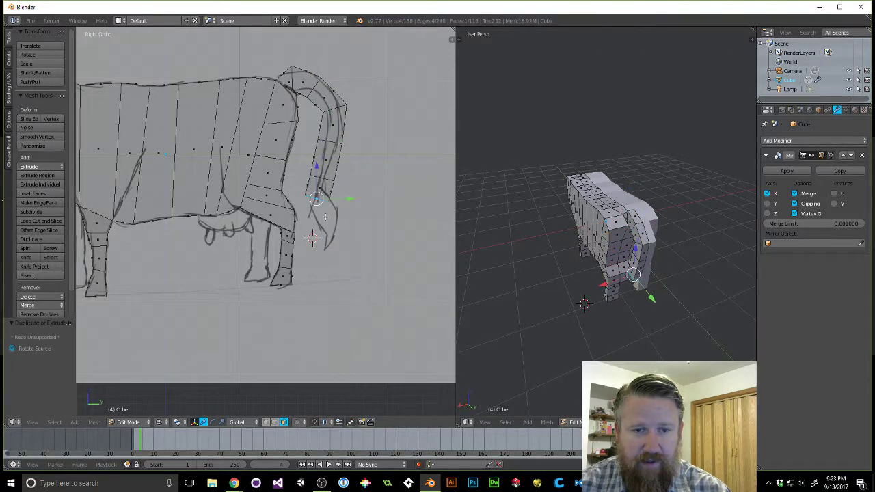
pyautogui.keyDown('ctrl'); pyautogui.click(331, 239); pyautogui.keyUp('ctrl')
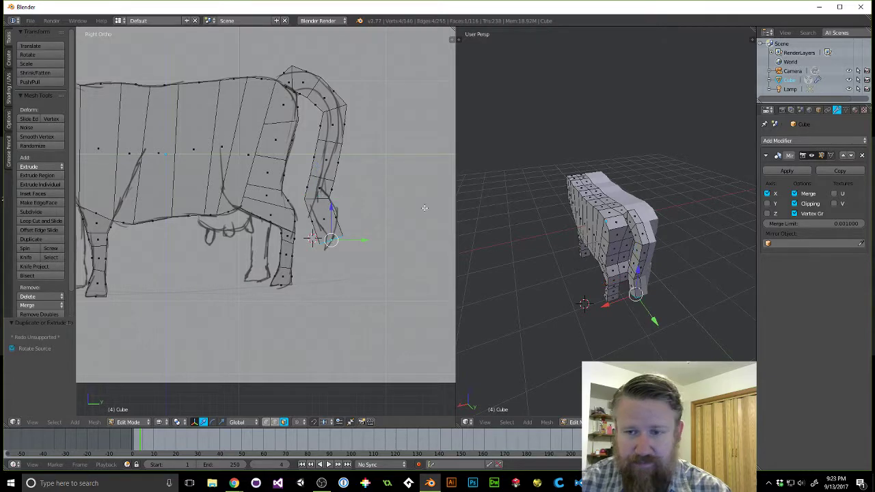
# Scale the end face of the tail to about 0.193 to taper the tip.
pyautogui.moveTo(616, 263); pyautogui.dragTo(640, 270, button='middle')
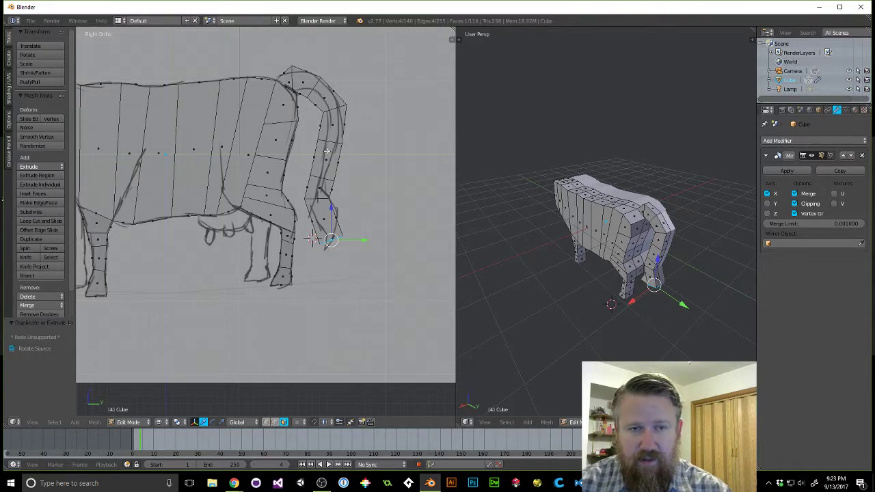
pyautogui.moveTo(464, 233); pyautogui.dragTo(493, 199, button='middle')
pyautogui.scroll(3, 495, 176)
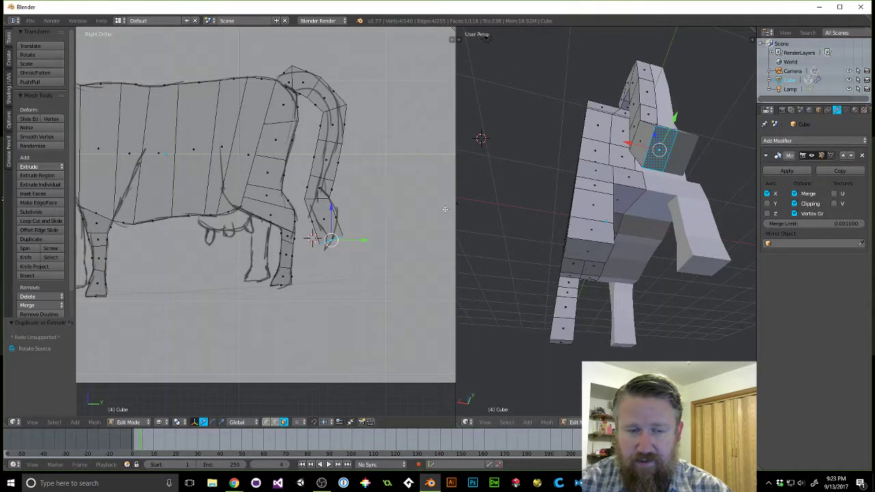
pyautogui.press('s')
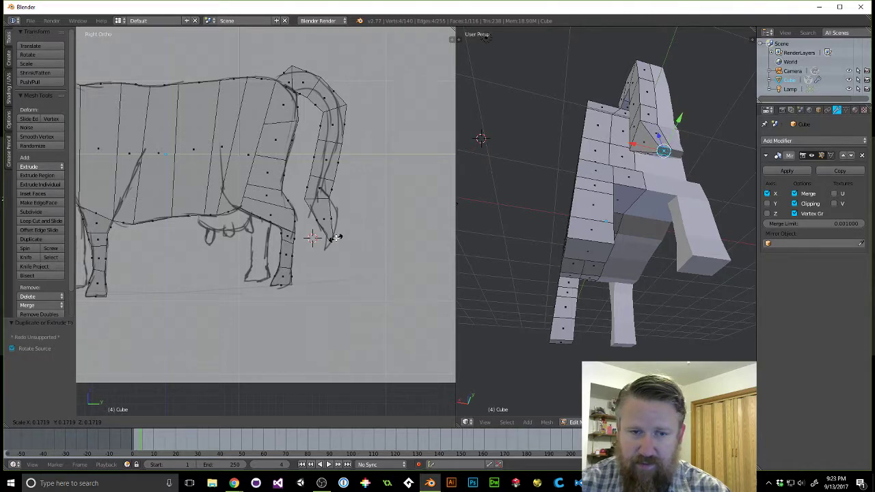
pyautogui.click(333, 239)
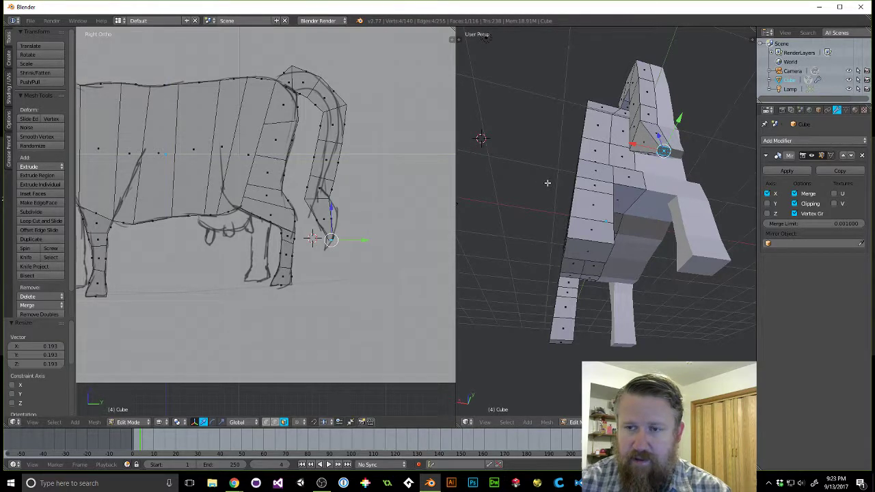
# Switch to vertex selection and maximize the side view, framing the tail's arch above the rump.
pyautogui.moveTo(546, 183); pyautogui.dragTo(368, 197, button='middle')
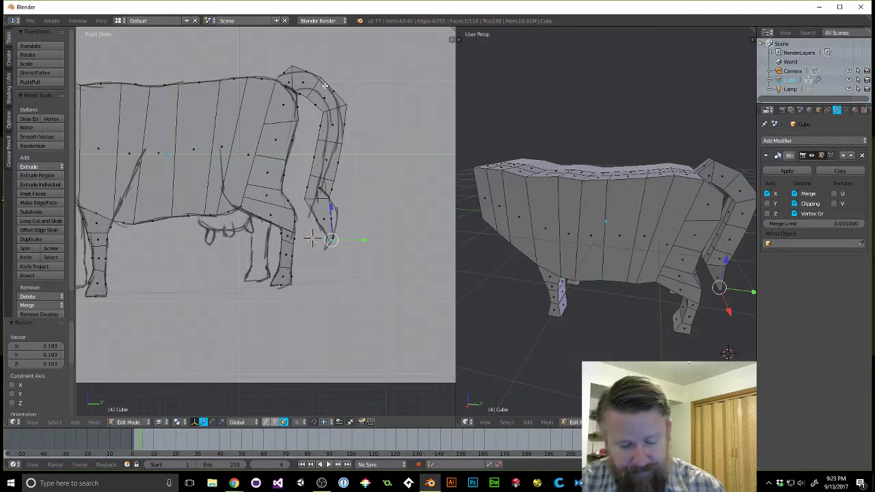
pyautogui.hotkey('ctrl', 'Tab')
pyautogui.click(283, 49)
pyautogui.scroll(3, 283, 49)
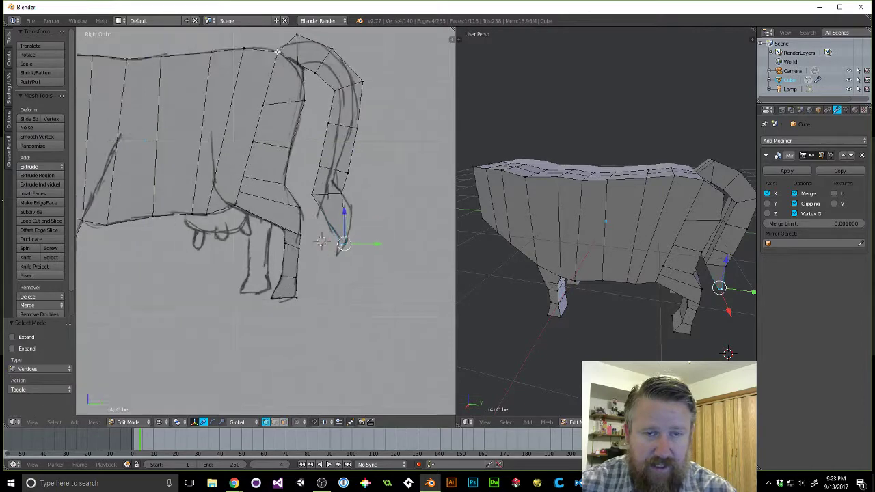
pyautogui.keyDown('shift'); pyautogui.moveTo(342, 70); pyautogui.dragTo(285, 174, button='middle'); pyautogui.keyUp('shift')
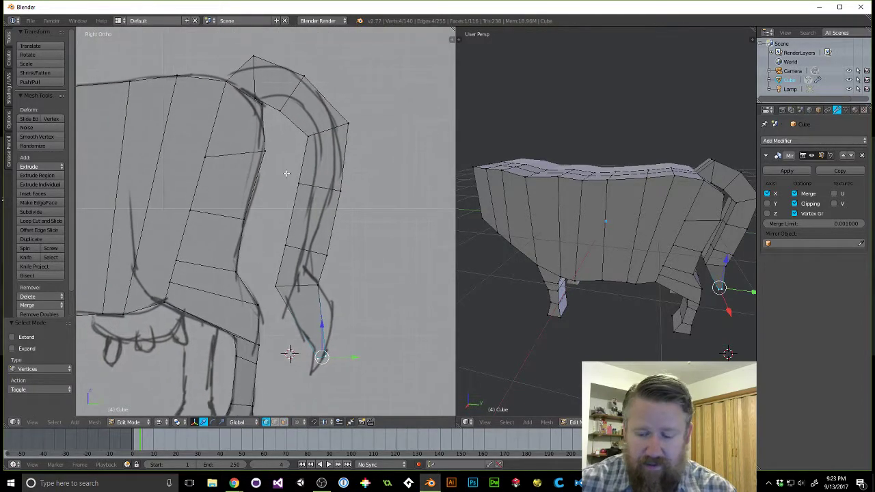
pyautogui.hotkey('ctrl', 'Up')
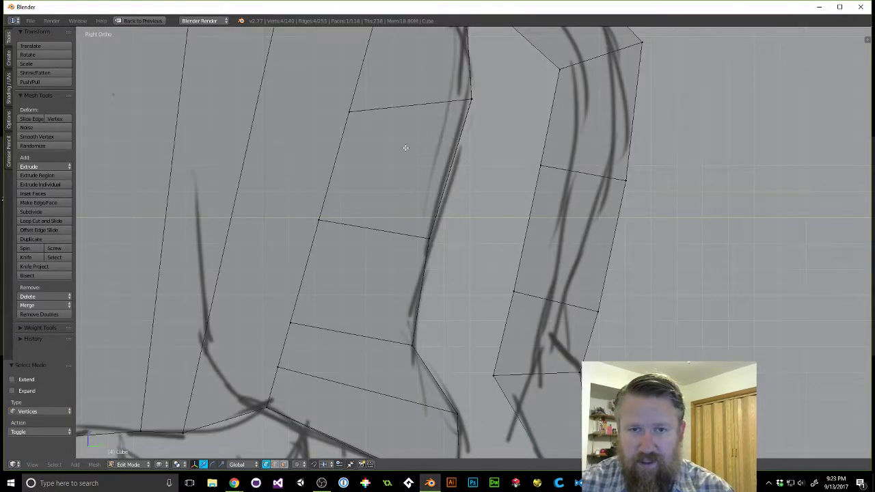
pyautogui.scroll(5, 405, 148)
pyautogui.scroll(-3, 450, 106)
pyautogui.keyDown('shift'); pyautogui.moveTo(469, 100); pyautogui.dragTo(436, 456, button='middle'); pyautogui.keyUp('shift')
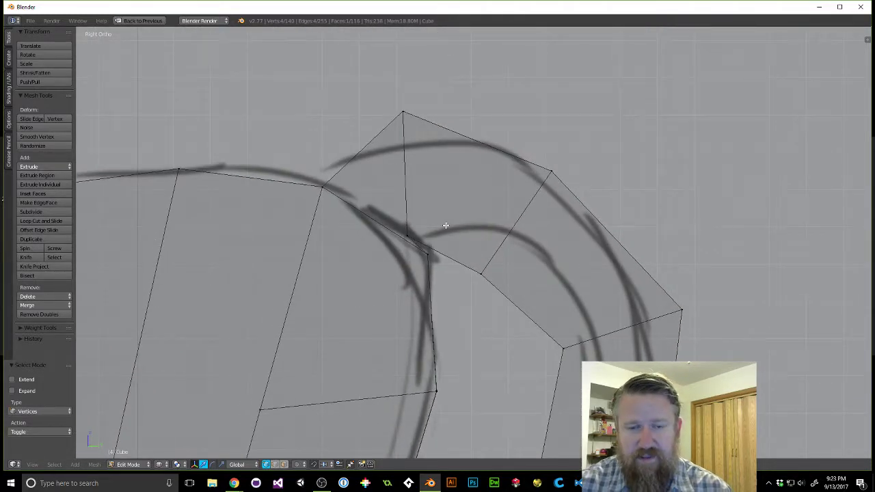
# Move the underside vertices of the tail ring nearest the rump about 0.087 in Y and 0.007 in Z, onto the sketch's inner curve.
pyautogui.press('a')
pyautogui.press('a')
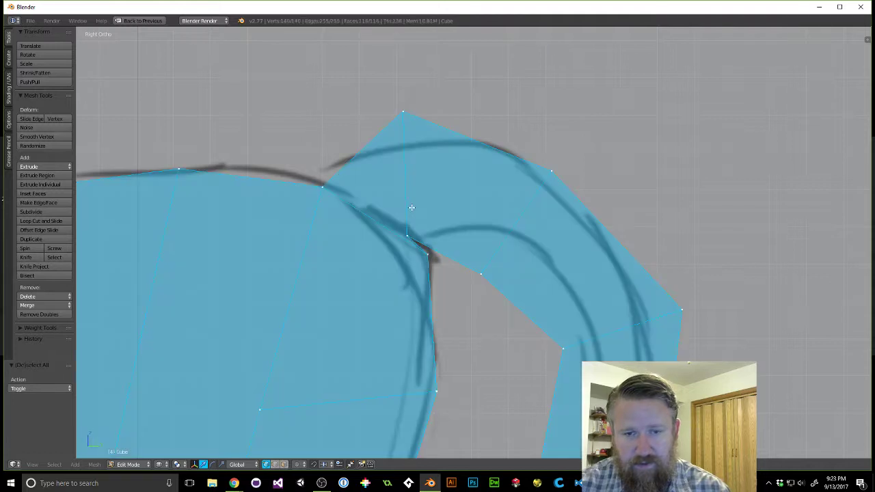
pyautogui.press('a')
pyautogui.press('b')
pyautogui.moveTo(404, 216); pyautogui.dragTo(415, 233)
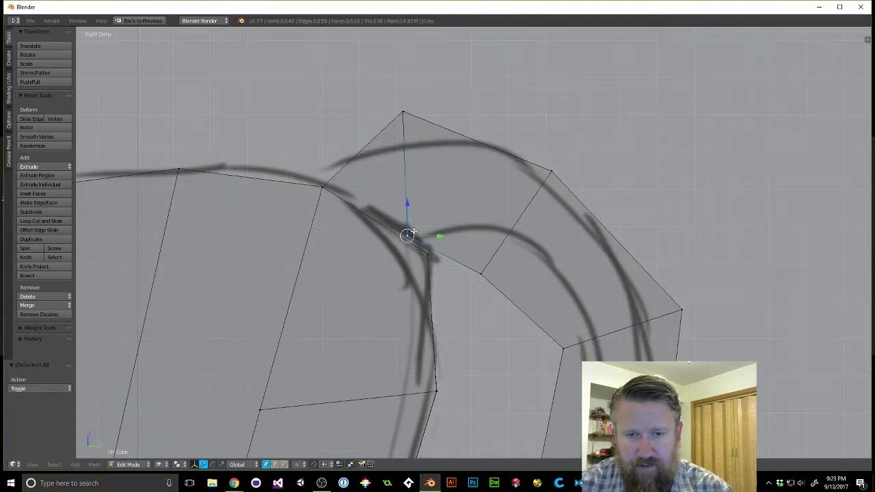
pyautogui.press('g')
pyautogui.click(448, 226)
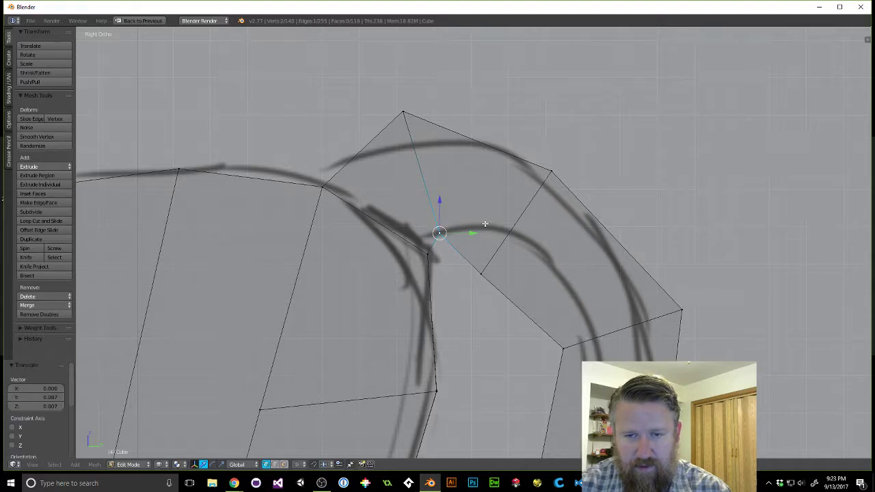
# Move the upper vertices of the tail ring nearest the rump about -0.111 in Y and -0.117 in Z, onto the sketch's outer curve.
pyautogui.press('a')
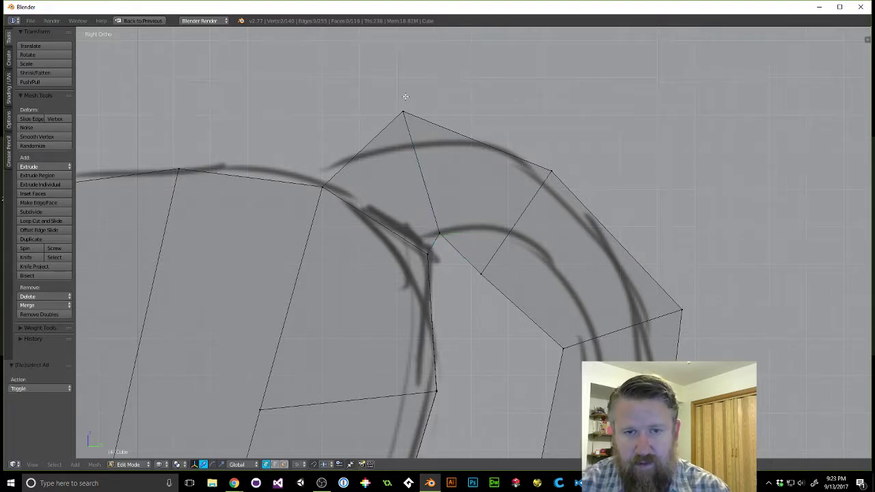
pyautogui.rightClick(421, 135)
pyautogui.press('g')
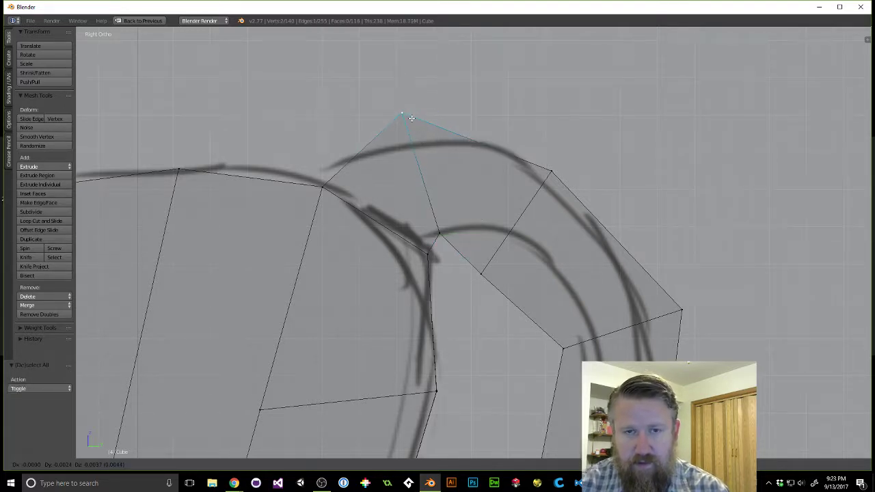
pyautogui.click(371, 159)
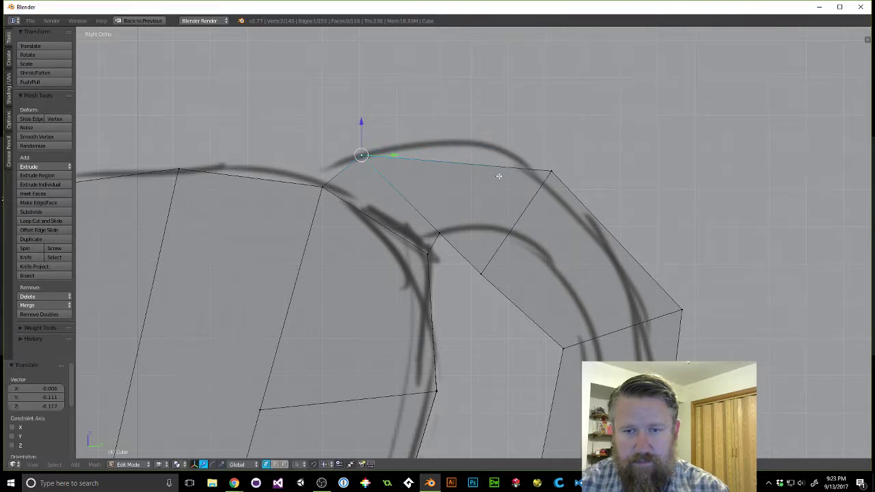
# Fit the tail ring at the arch's crest to the sketch, moving its outer vertices and raising its inner ones about 0.126.
pyautogui.press('a')
pyautogui.rightClick(561, 180)
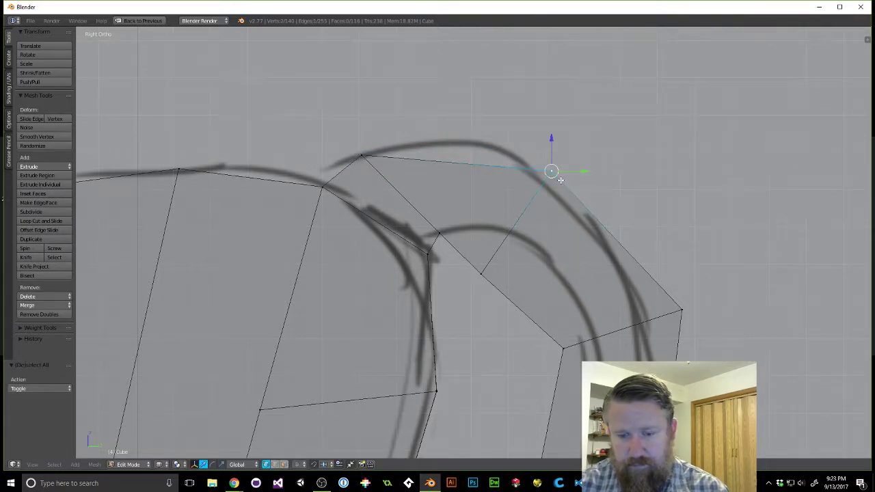
pyautogui.press('g')
pyautogui.click(498, 152)
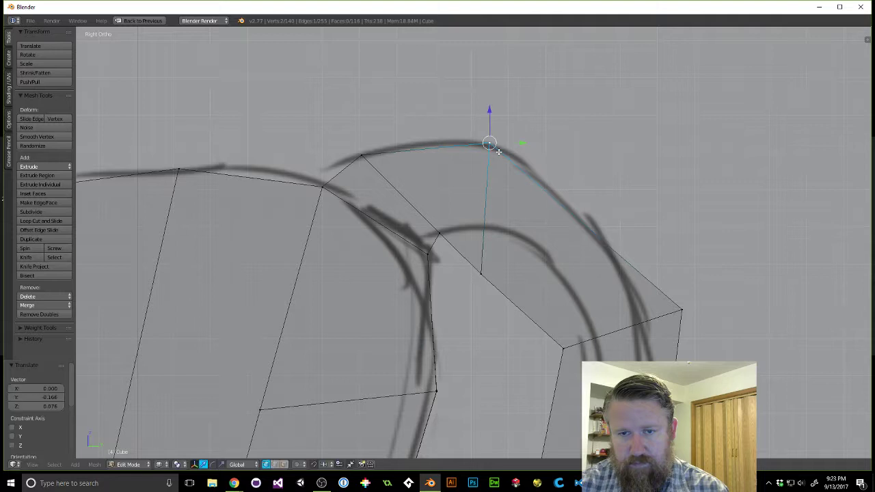
pyautogui.press('a')
pyautogui.rightClick(491, 284)
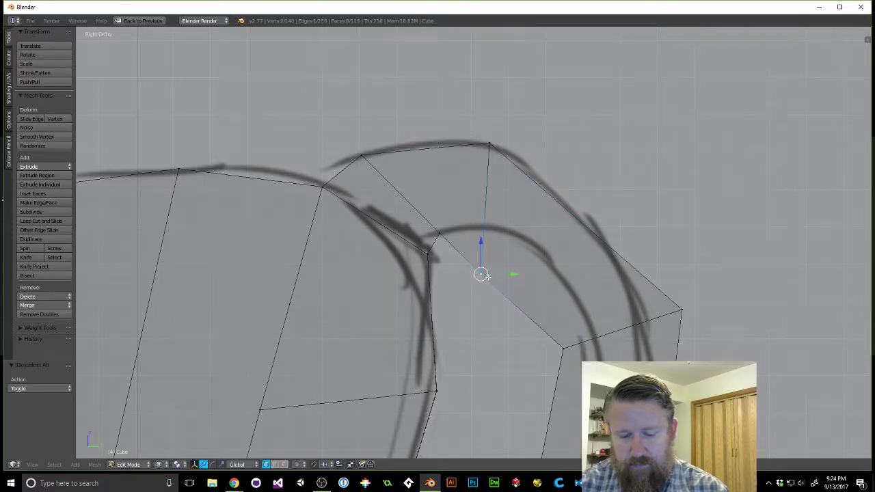
pyautogui.press('g')
pyautogui.click(495, 229)
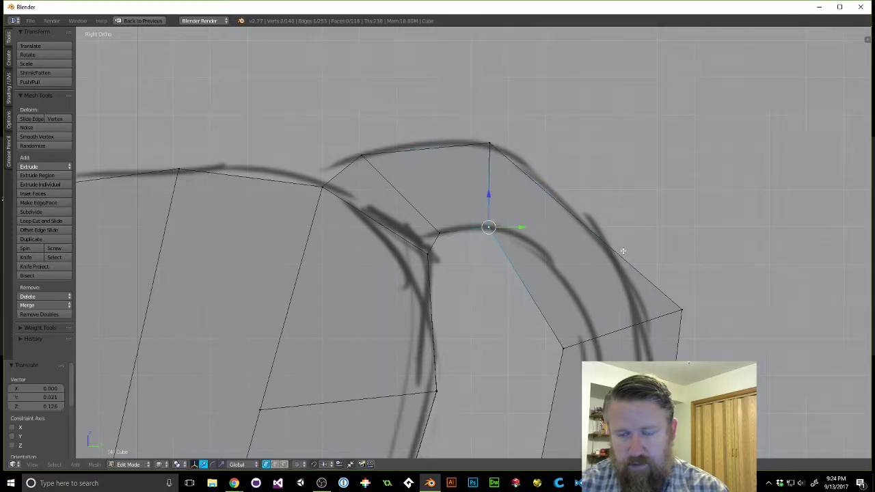
# Fit the ring at the tail's outer bend to the sketch, moving its outer vertices inward and its inner vertices about 0.044 in Y and 0.121 in Z.
pyautogui.keyDown('shift'); pyautogui.moveTo(681, 230); pyautogui.dragTo(594, 121, button='middle'); pyautogui.keyUp('shift')
pyautogui.press('a')
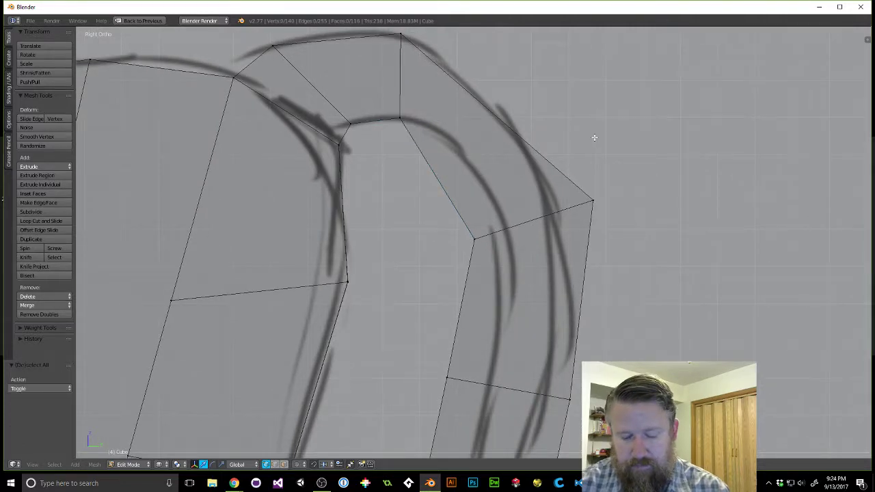
pyautogui.press('b')
pyautogui.moveTo(590, 148); pyautogui.dragTo(609, 236)
pyautogui.press('g')
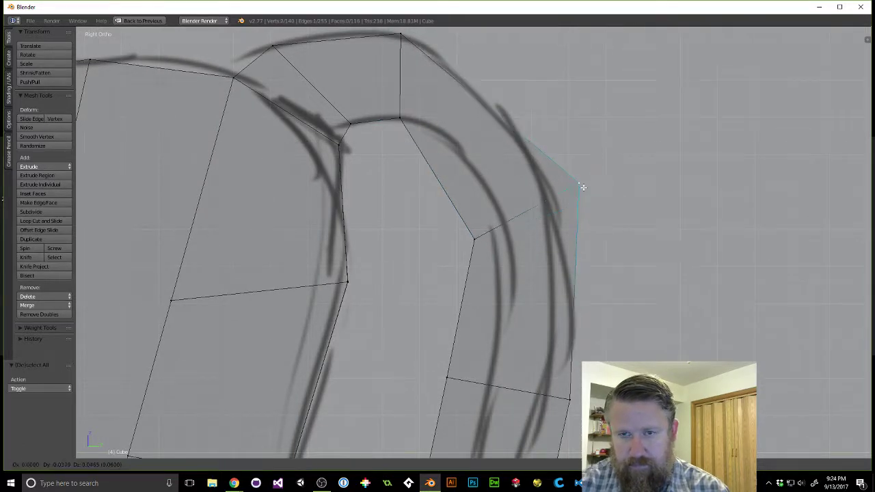
pyautogui.click(538, 167)
pyautogui.press('a')
pyautogui.press('b')
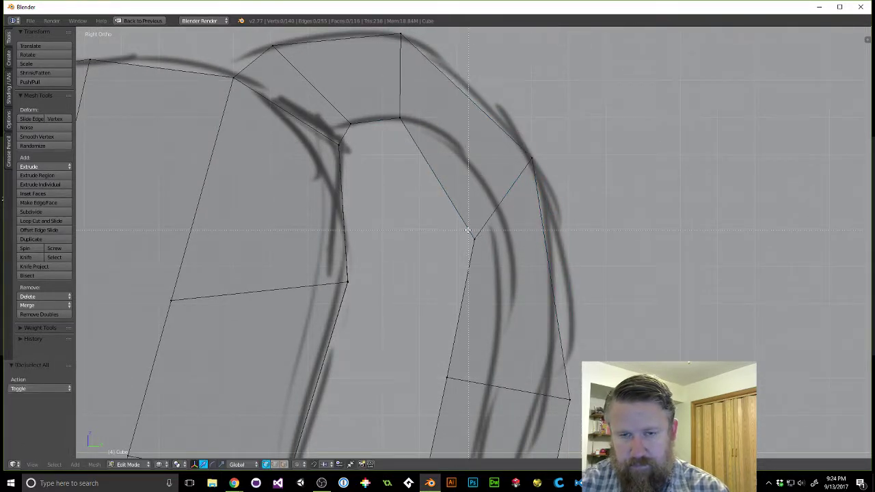
pyautogui.moveTo(455, 222); pyautogui.dragTo(486, 248)
pyautogui.press('g')
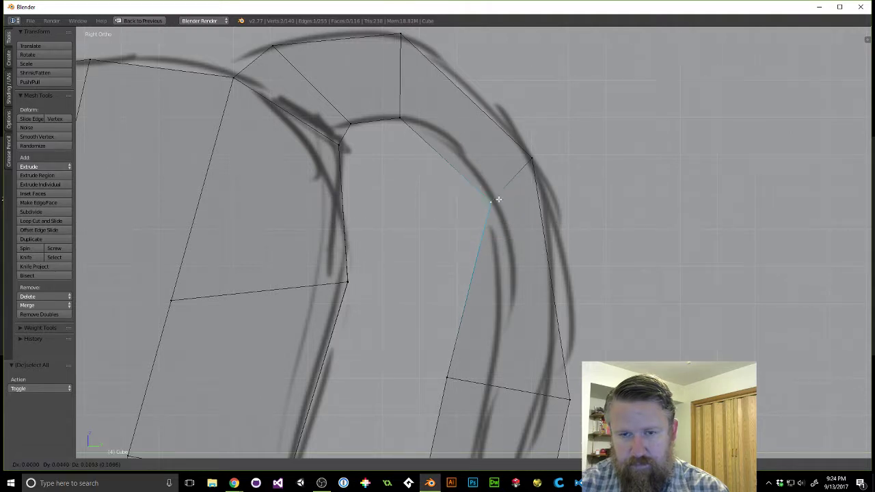
pyautogui.click(496, 191)
# Move the inner and outer vertices of the ring midway down the hanging tail onto the sketched outline.
pyautogui.scroll(-4, 509, 226)
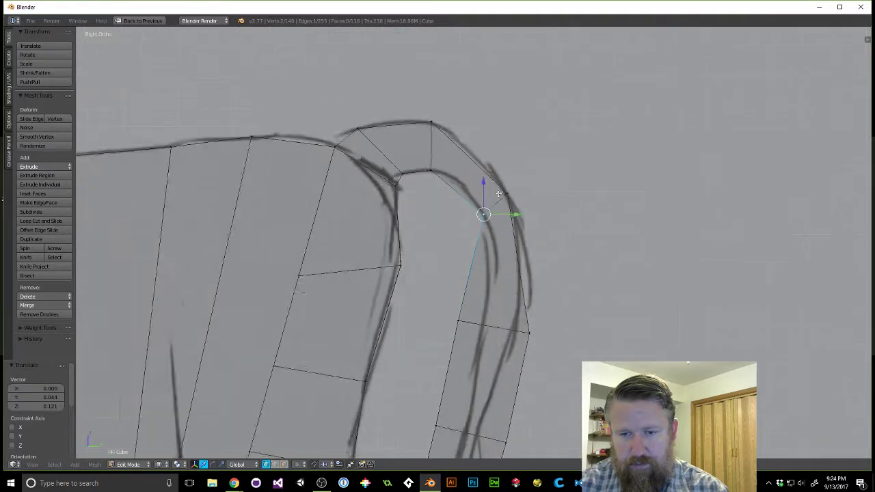
pyautogui.keyDown('shift'); pyautogui.moveTo(512, 229); pyautogui.dragTo(493, 108, button='middle'); pyautogui.keyUp('shift')
pyautogui.press('a')
pyautogui.press('b')
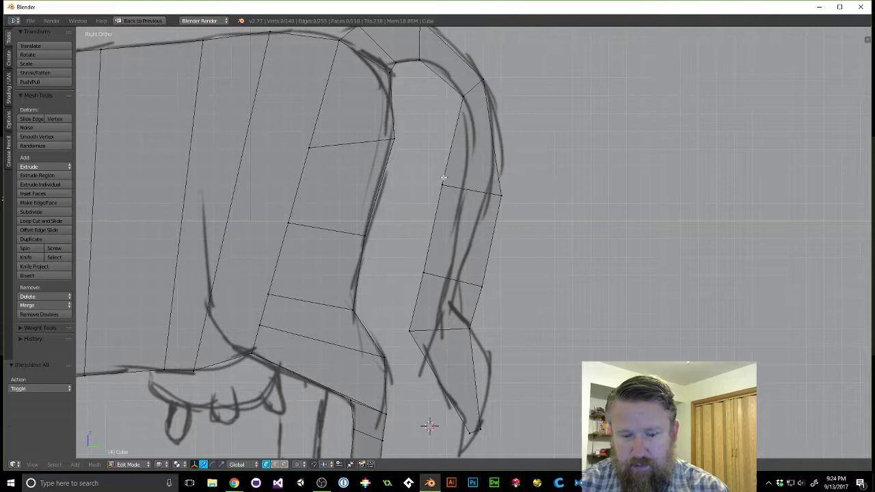
pyautogui.moveTo(441, 178); pyautogui.dragTo(451, 190)
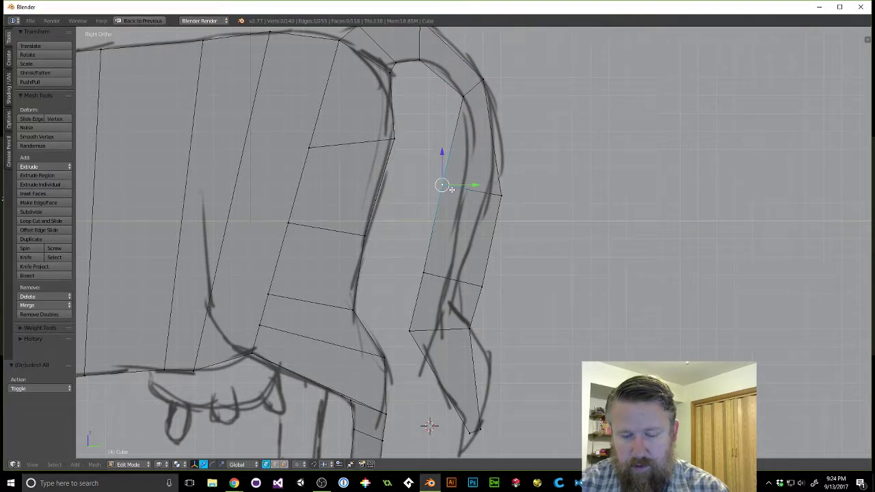
pyautogui.press('g')
pyautogui.click(475, 181)
pyautogui.press('a')
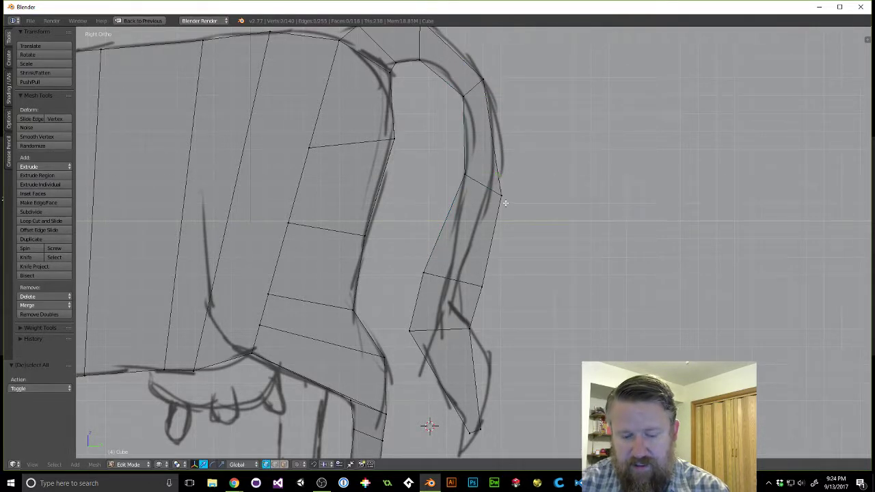
pyautogui.rightClick(503, 196)
pyautogui.press('g')
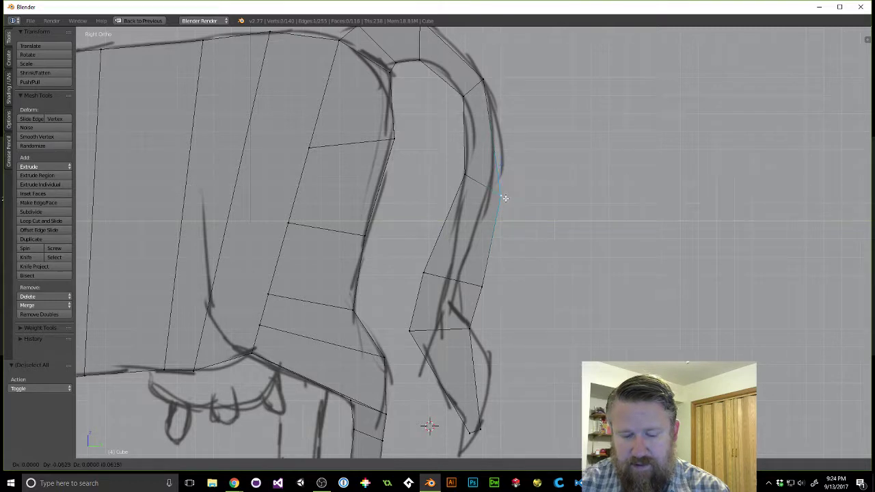
pyautogui.click(492, 189)
# Narrow the tail ring above the tuft to the sketch by moving its inner vertices and shifting its outer ones about -0.122 in Y and 0.084 in Z.
pyautogui.press('a')
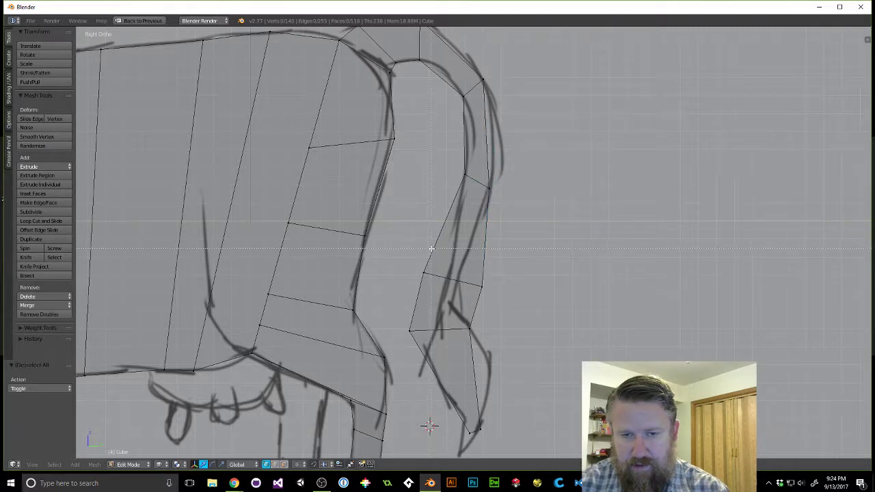
pyautogui.rightClick(424, 273)
pyautogui.press('g')
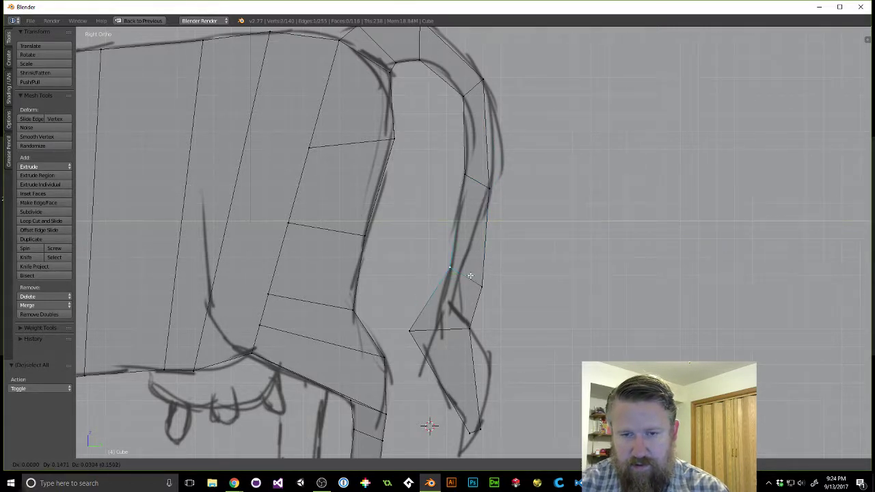
pyautogui.click(471, 276)
pyautogui.press('a')
pyautogui.press('b')
pyautogui.moveTo(497, 301); pyautogui.dragTo(479, 276)
pyautogui.press('g')
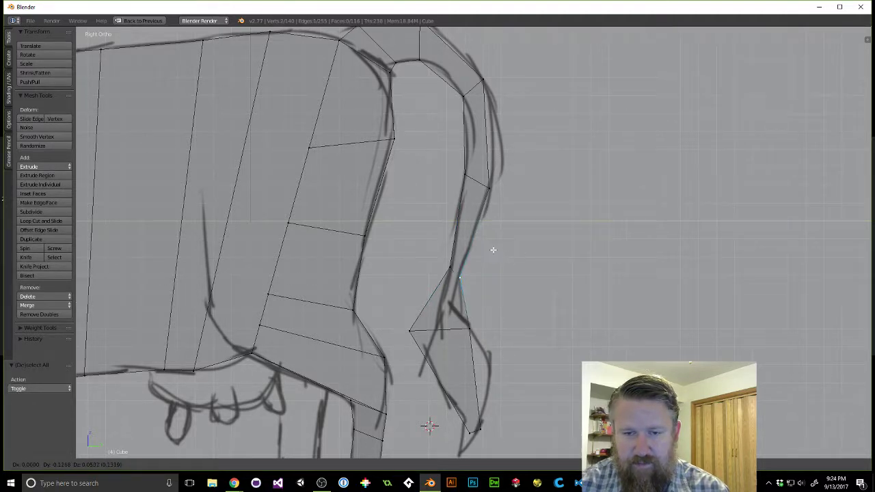
pyautogui.click(493, 244)
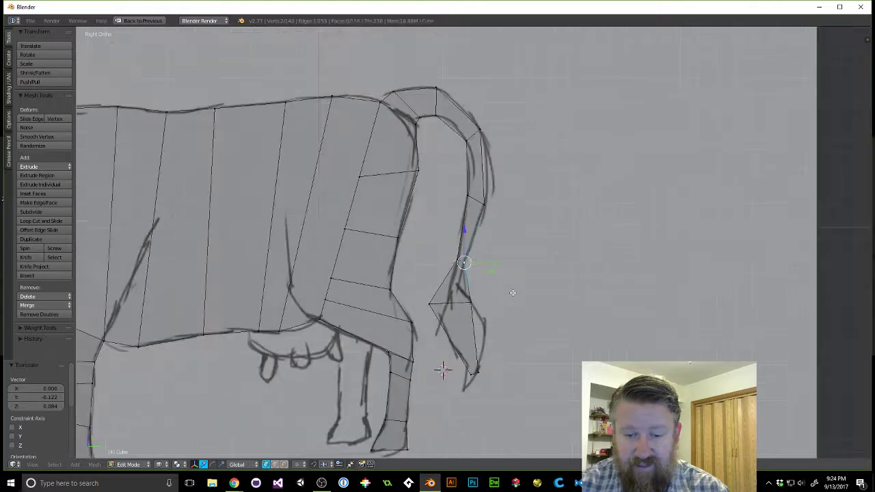
# Fit the ring at the top of the tuft, moving its inner vertices about 0.150, 0.066 and its outer vertices about -0.095, 0.135 in Y, Z.
pyautogui.scroll(-2, 512, 291)
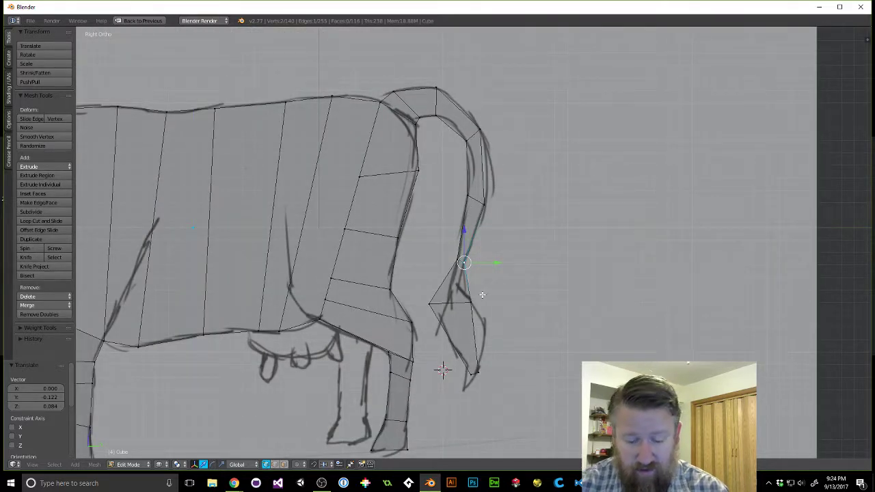
pyautogui.press('a')
pyautogui.press('b')
pyautogui.moveTo(423, 300); pyautogui.dragTo(440, 315)
pyautogui.press('g')
pyautogui.click(460, 307)
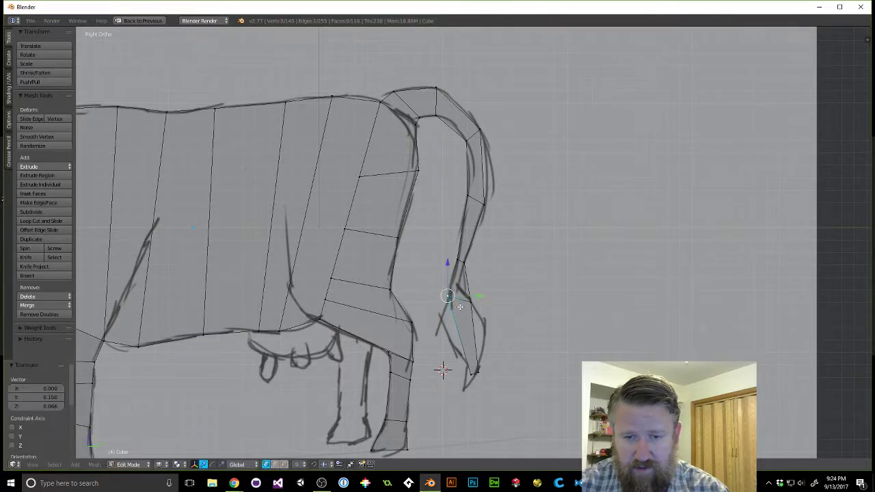
pyautogui.press('a')
pyautogui.rightClick(478, 305)
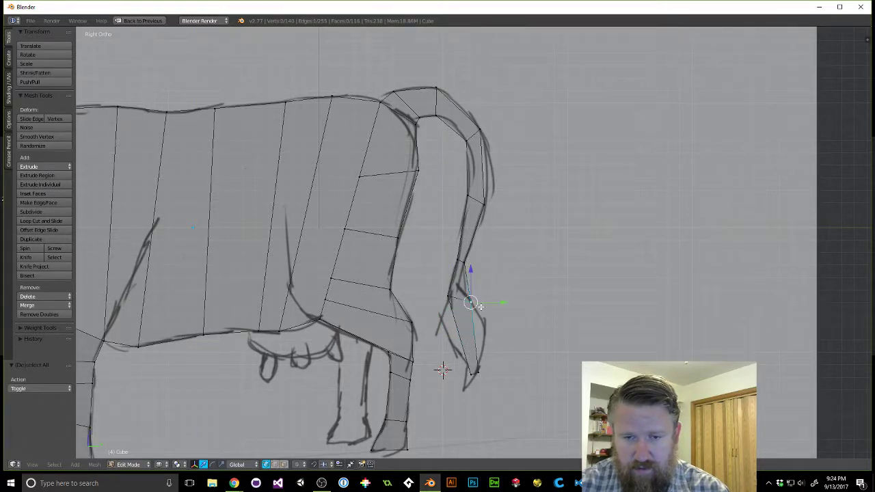
pyautogui.press('g')
pyautogui.click(466, 289)
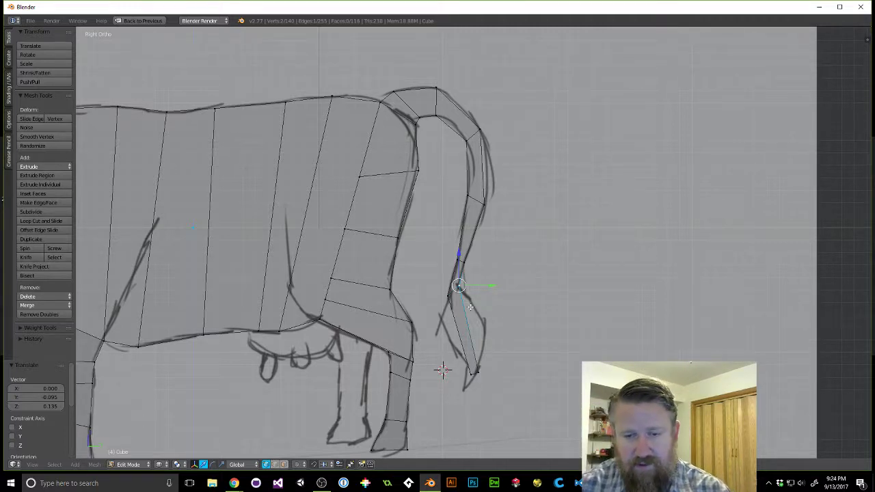
# Add three evenly spaced loop cuts across the tail's tuft.
pyautogui.hotkey('ctrl', 'r')
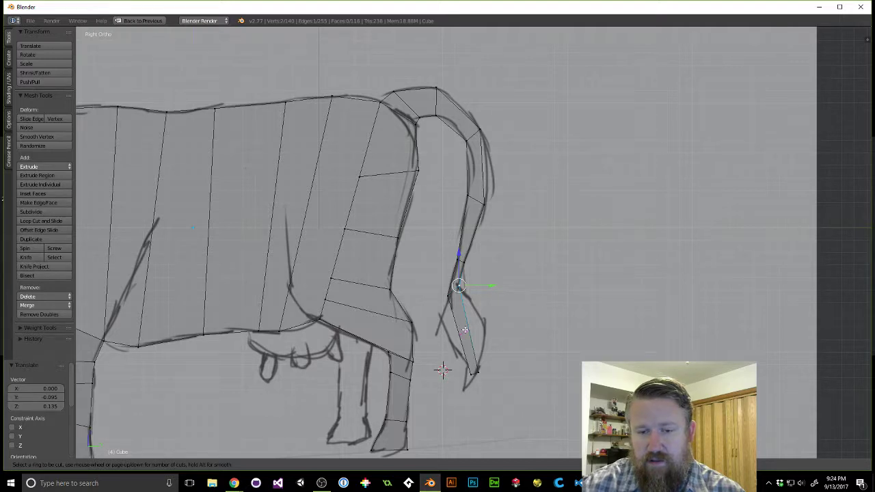
pyautogui.scroll(1, 465, 330)
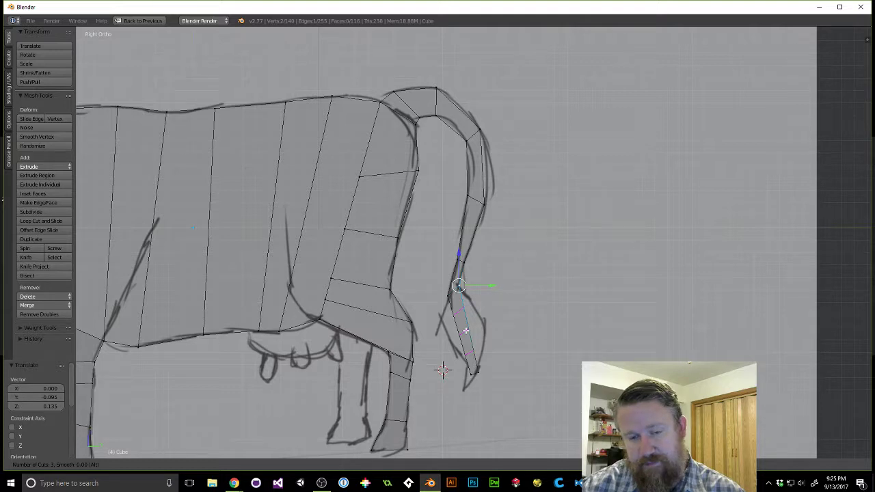
pyautogui.click(465, 330)
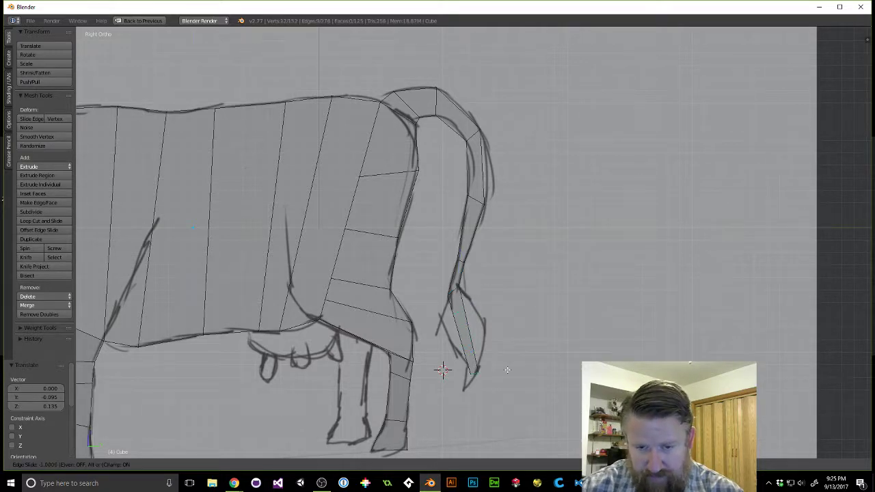
pyautogui.click(480, 323)
pyautogui.press('a')
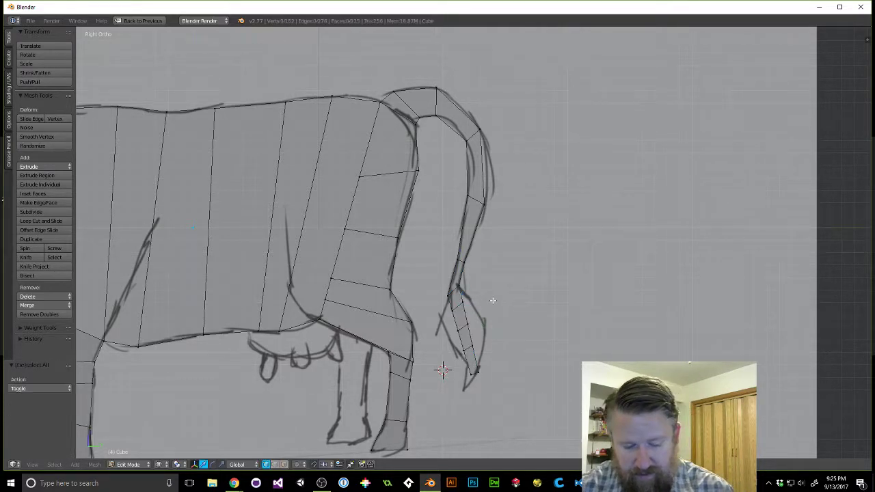
# Move the outer vertices of the tuft's upper ring and then its middle ring outward onto the sketched outline.
pyautogui.press('b')
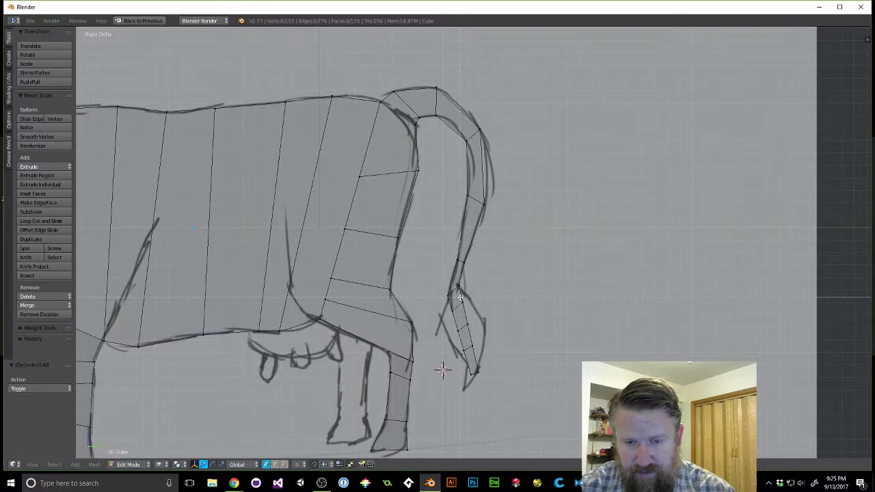
pyautogui.moveTo(456, 292); pyautogui.dragTo(473, 317)
pyautogui.press('g')
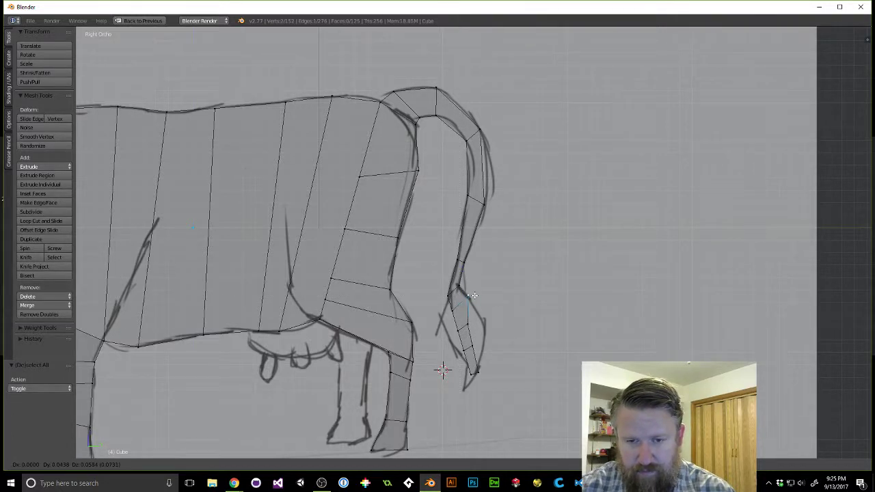
pyautogui.click(467, 301)
pyautogui.press('a')
pyautogui.press('b')
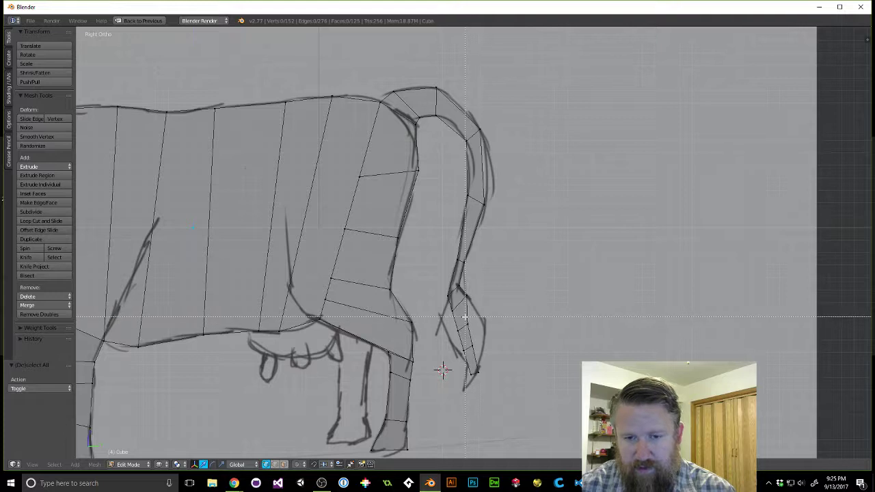
pyautogui.moveTo(465, 317); pyautogui.dragTo(475, 331)
pyautogui.press('g')
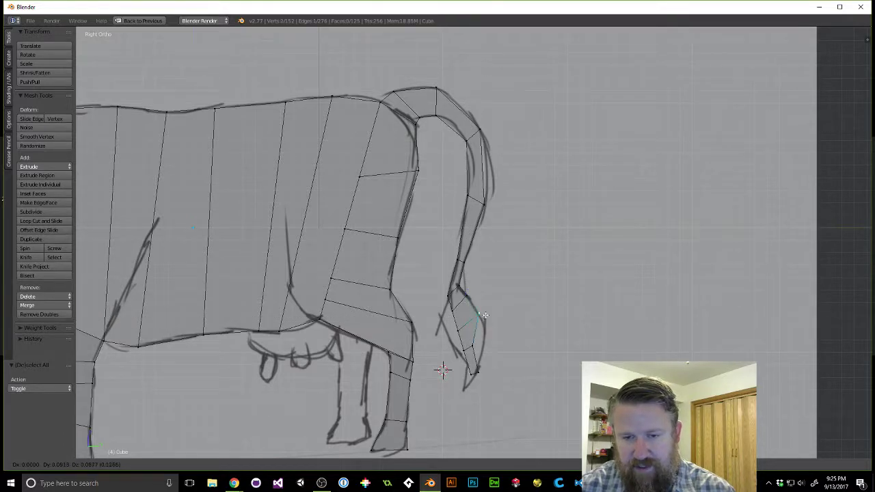
pyautogui.click(484, 316)
pyautogui.press('a')
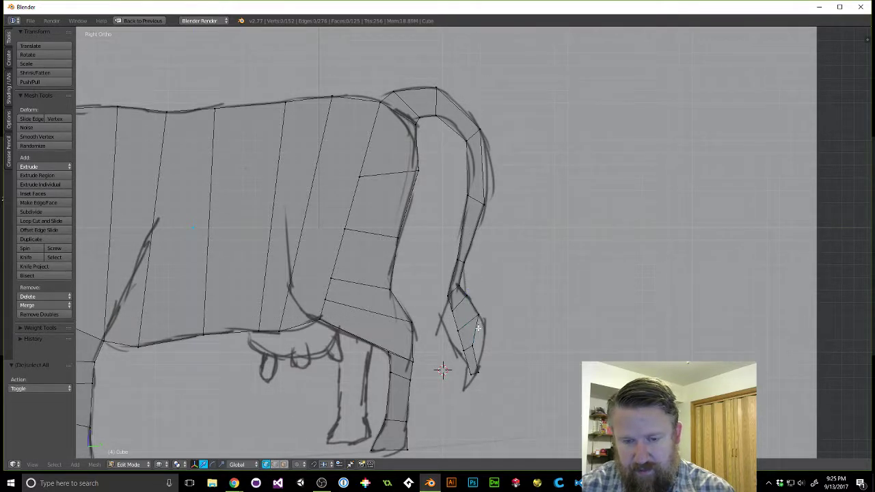
# Fit the lower tuft ring's outer vertices to the sketch and shift the tip's outer vertices about -0.026 in Y and -0.040 in Z.
pyautogui.rightClick(476, 347)
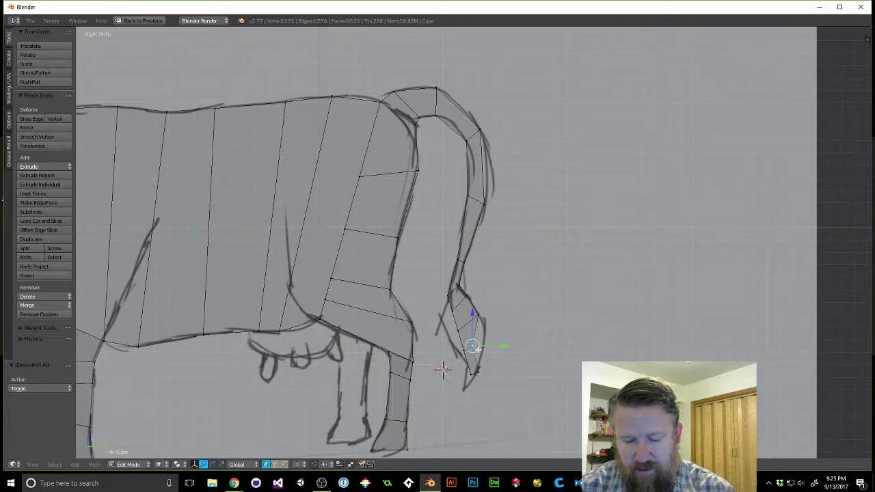
pyautogui.press('g')
pyautogui.click(490, 341)
pyautogui.press('a')
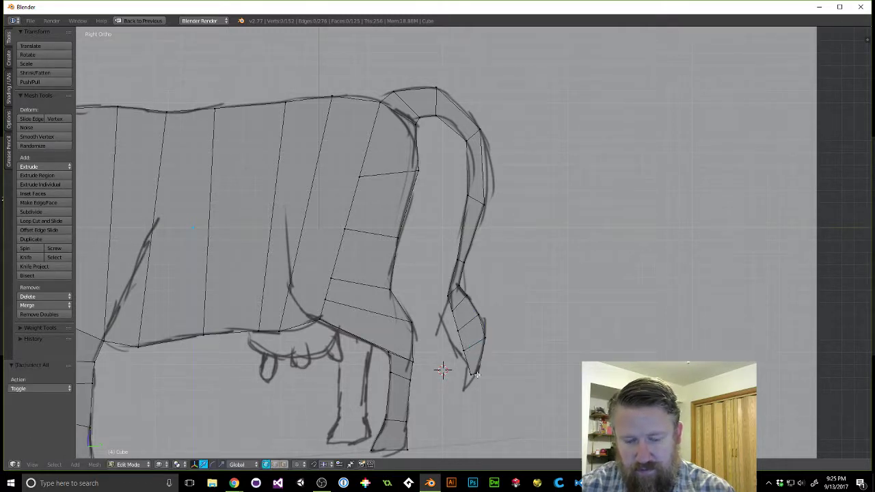
pyautogui.rightClick(478, 373)
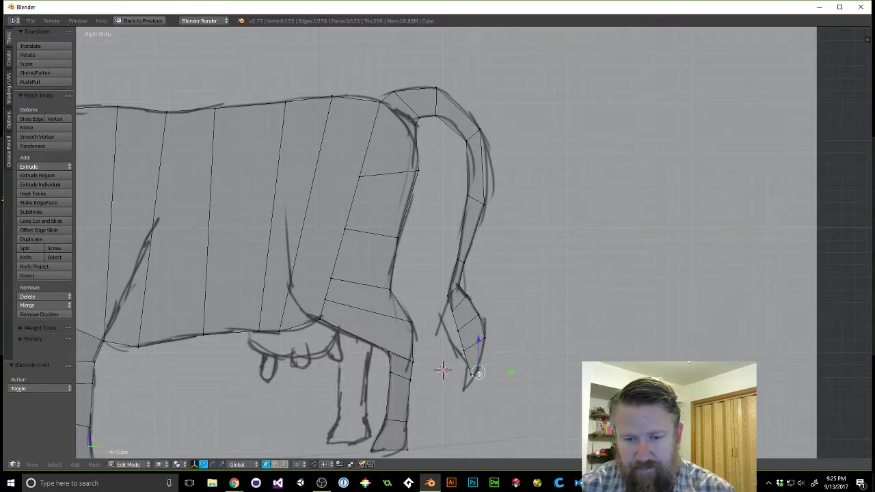
pyautogui.press('g')
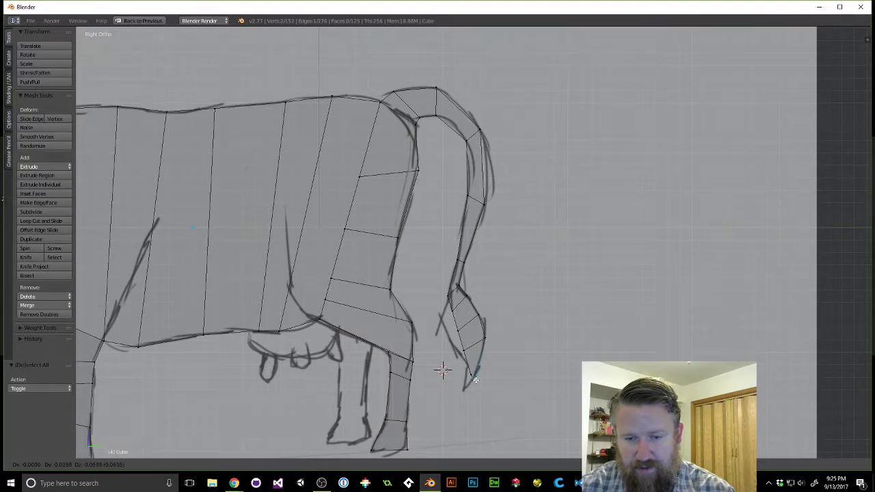
pyautogui.click(475, 380)
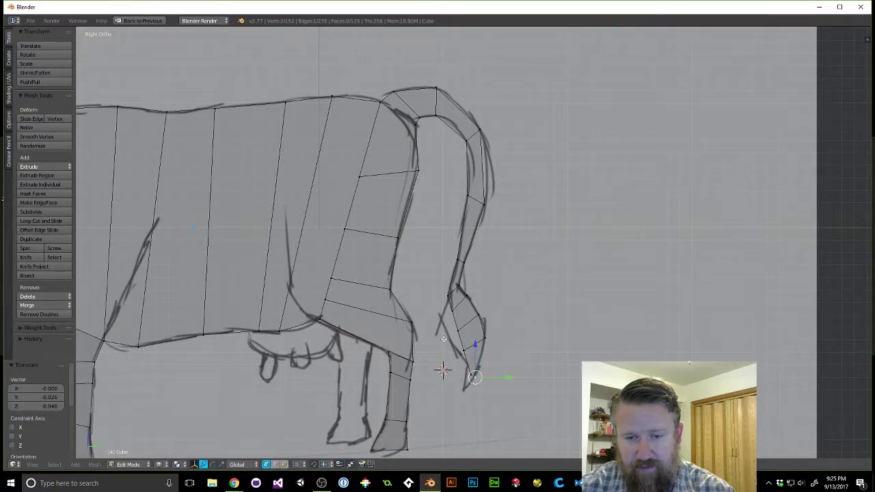
pyautogui.press('a')
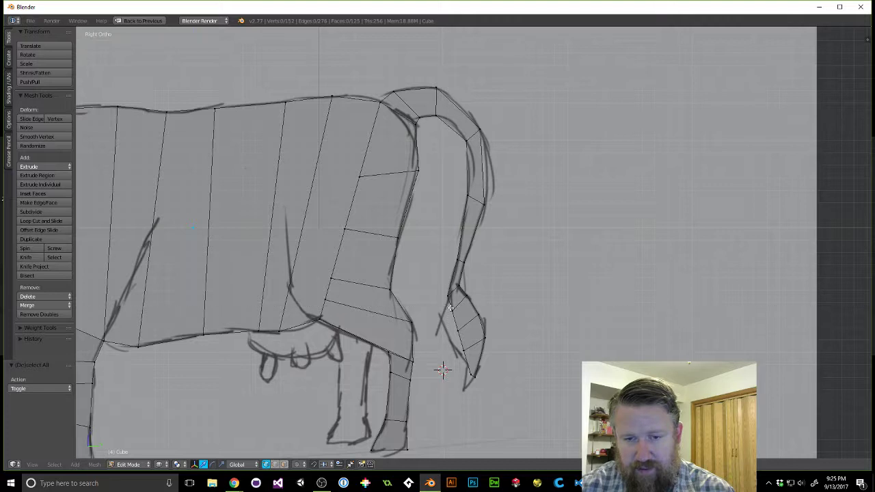
# Move the inner vertices of the upper and middle tuft rings onto the sketch, and the lower ring's about -0.040 in Y and -0.015 in Z.
pyautogui.rightClick(445, 308)
pyautogui.press('g')
pyautogui.rightClick(446, 325)
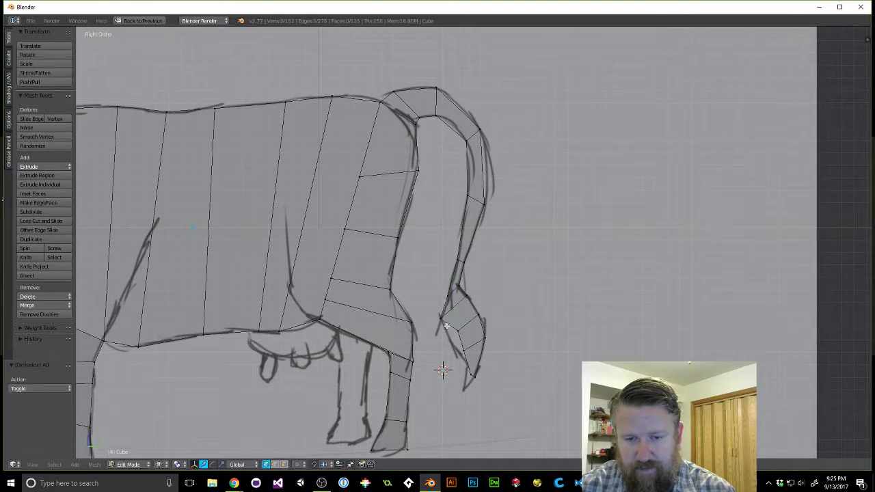
pyautogui.rightClick(462, 336)
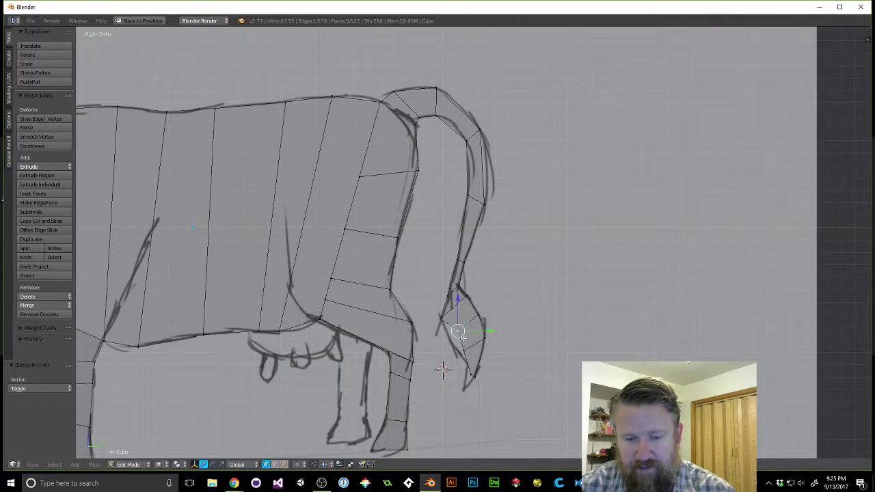
pyautogui.press('a')
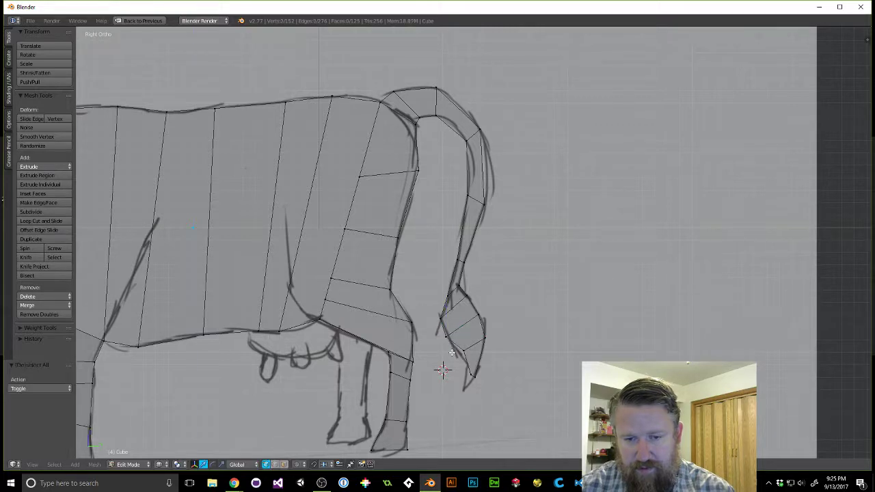
pyautogui.rightClick(466, 358)
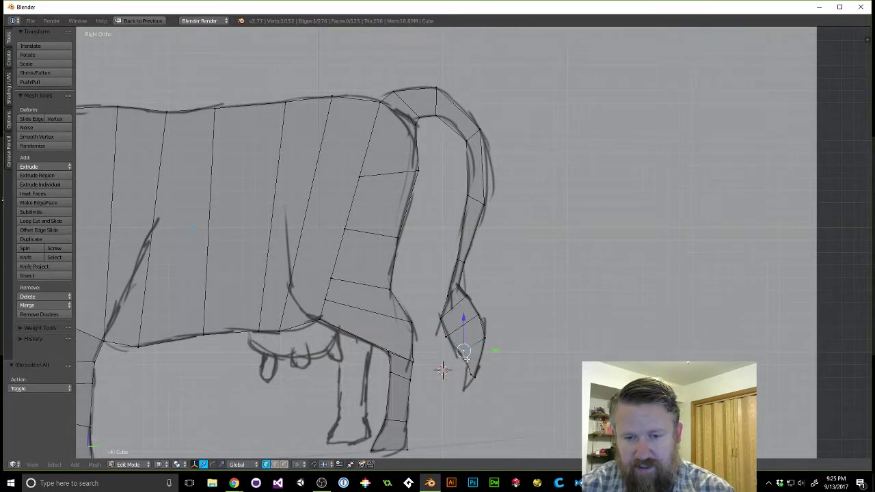
pyautogui.moveTo(464, 355); pyautogui.dragTo(460, 358)
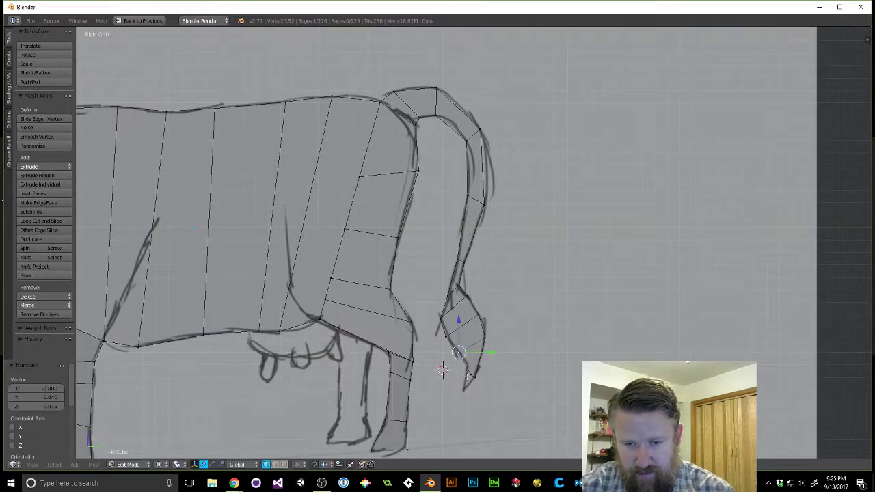
pyautogui.press('a')
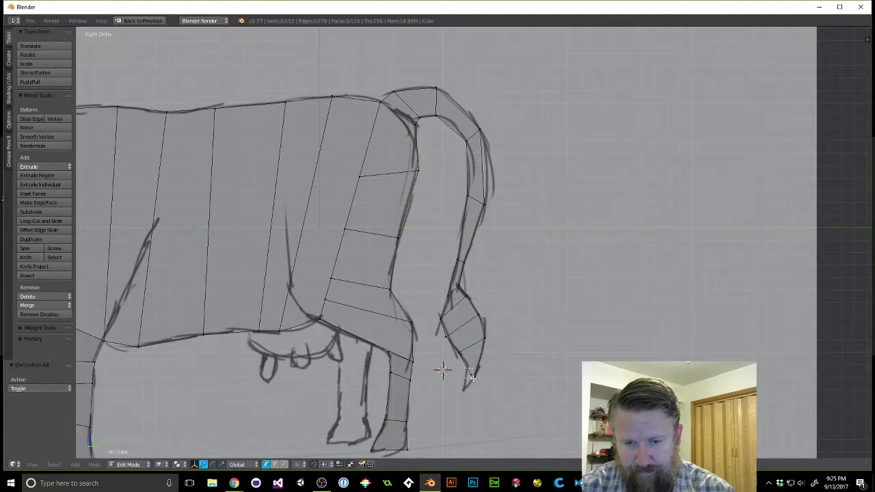
# Shape the tuft's tip, moving its inner vertices about -0.029, 0.106 and its outer vertices about -0.051, -0.084 in Y, Z.
pyautogui.rightClick(472, 377)
pyautogui.press('g')
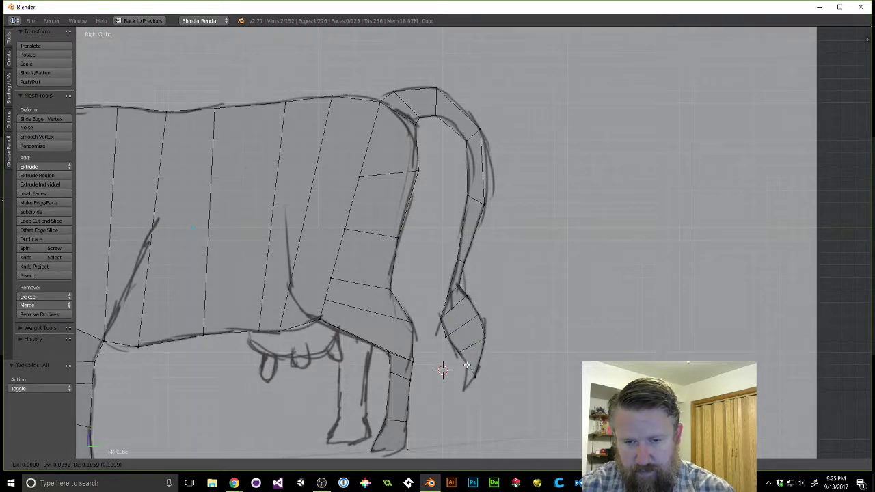
pyautogui.click(467, 365)
pyautogui.press('a')
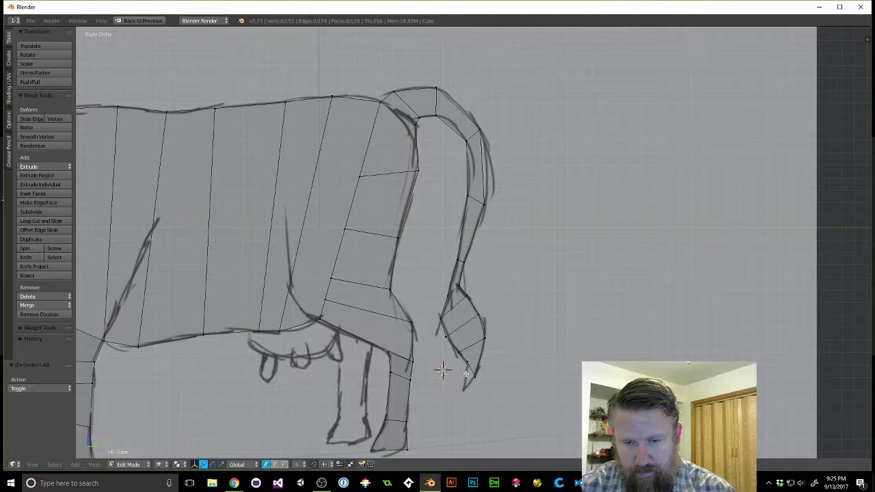
pyautogui.rightClick(474, 378)
pyautogui.press('g')
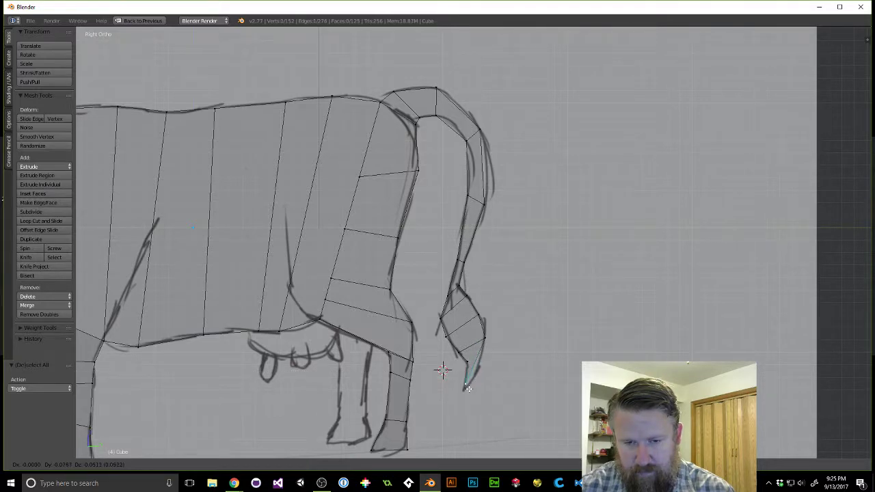
pyautogui.click(469, 383)
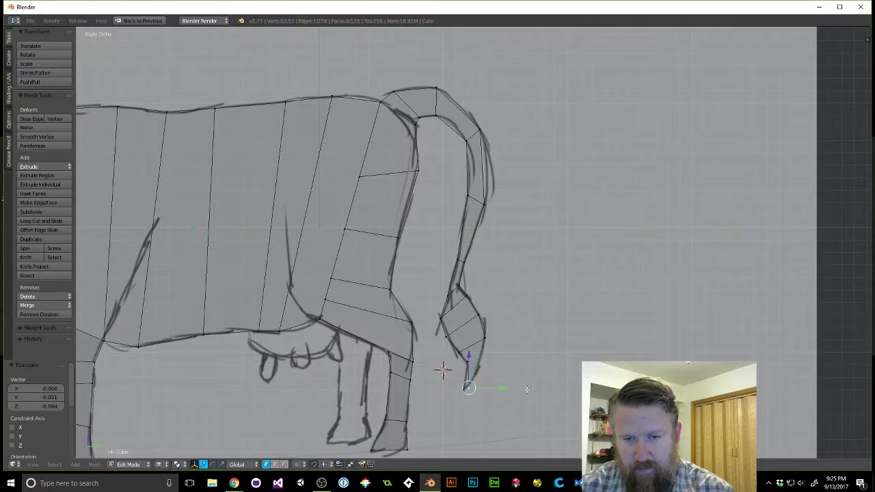
pyautogui.scroll(-4, 552, 288)
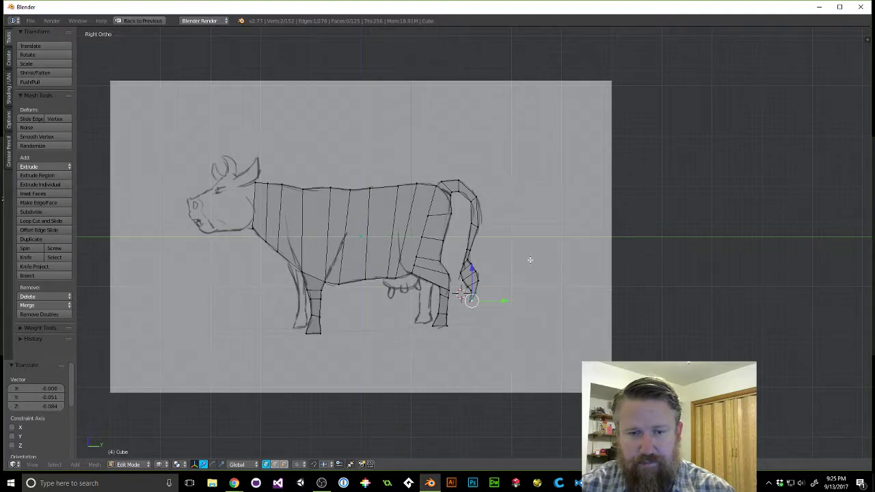
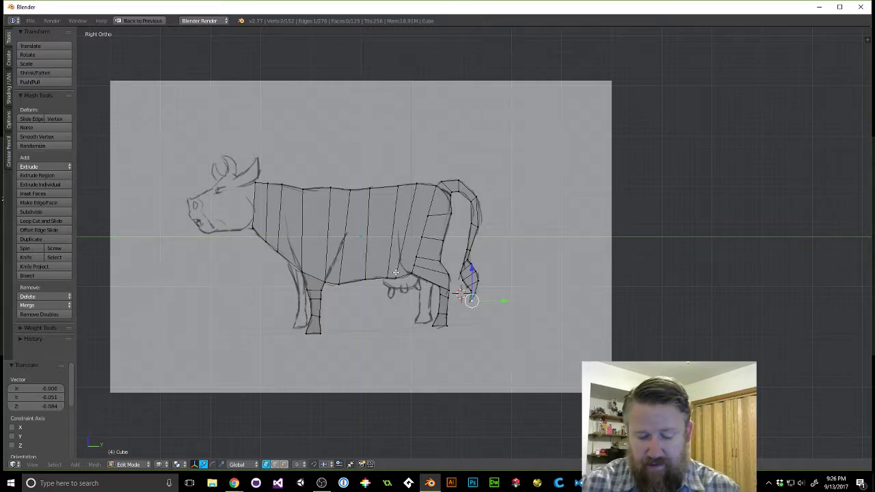
# Restore the split-view layout, face the cow's rear in the perspective view, and switch mesh selection to edges.
pyautogui.hotkey('ctrl', 'Up')
pyautogui.moveTo(615, 260); pyautogui.dragTo(540, 202, button='middle')
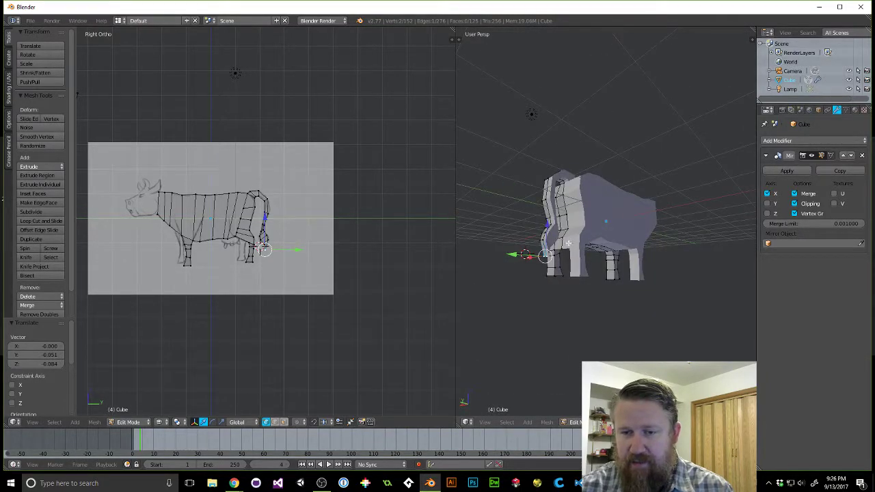
pyautogui.moveTo(568, 242); pyautogui.dragTo(710, 183, button='middle')
pyautogui.moveTo(656, 225); pyautogui.dragTo(636, 202, button='middle')
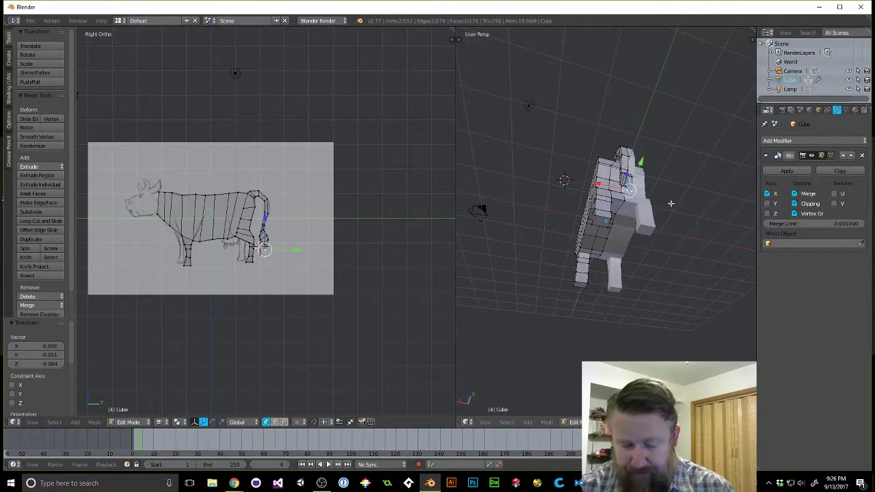
pyautogui.hotkey('ctrl', 'Tab')
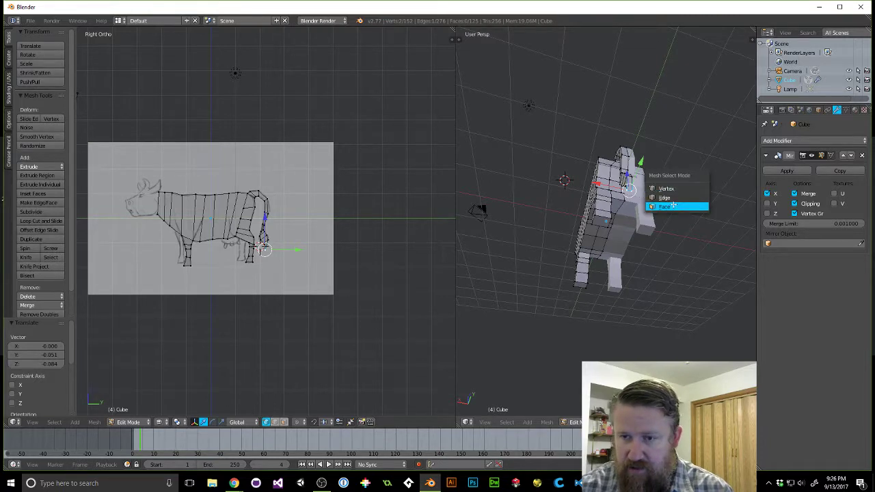
pyautogui.click(671, 197)
# Try to delete the faces spanned by two neighbouring edges low on the cow's rear, between the hind legs.
pyautogui.rightClick(617, 203)
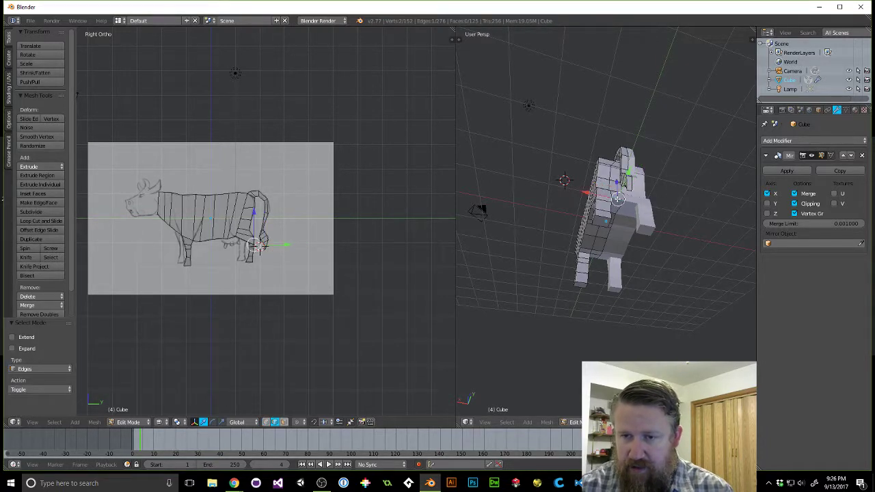
pyautogui.moveTo(617, 202); pyautogui.dragTo(627, 213, button='middle')
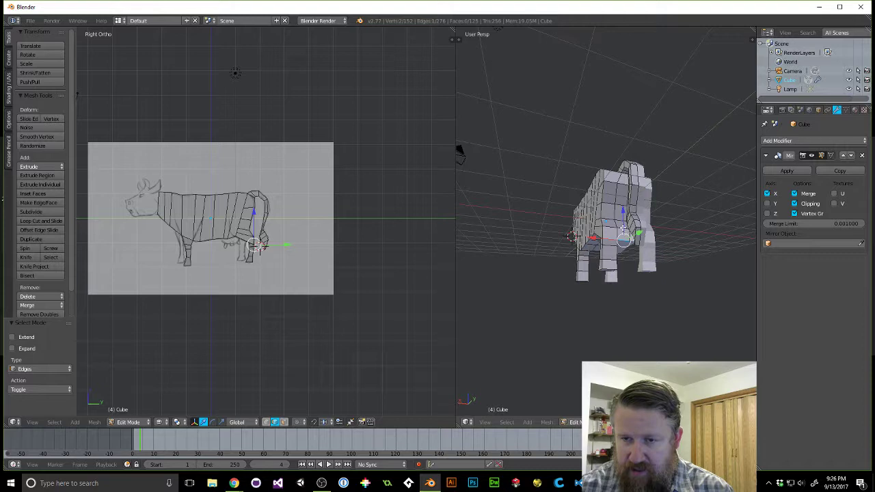
pyautogui.keyDown('shift'); pyautogui.click(623, 230); pyautogui.keyUp('shift')
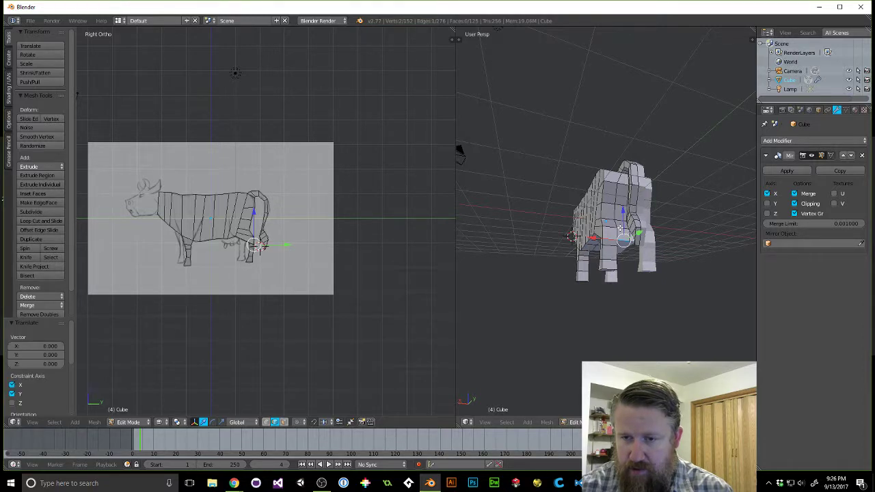
pyautogui.keyDown('shift'); pyautogui.rightClick(622, 228); pyautogui.keyUp('shift')
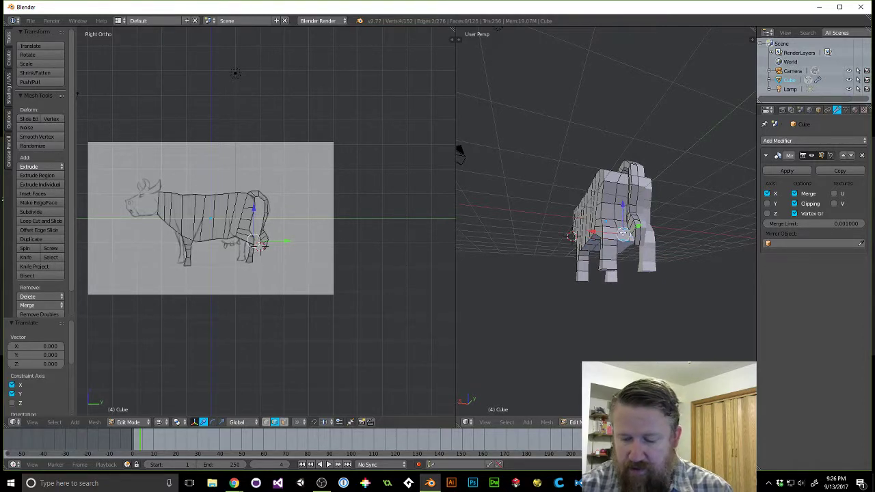
pyautogui.press('x')
pyautogui.click(623, 233)
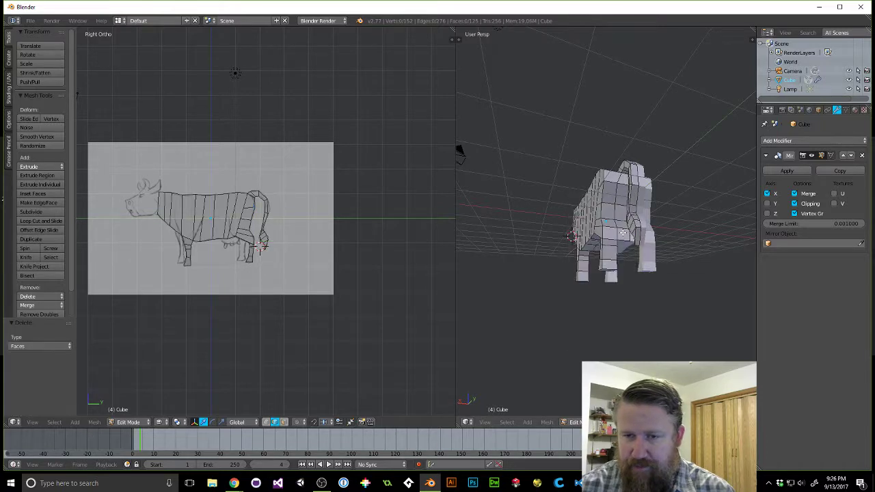
# Undo the face deletion and delete the two selected edges low on the cow's rear instead.
pyautogui.hotkey('ctrl', 'z')
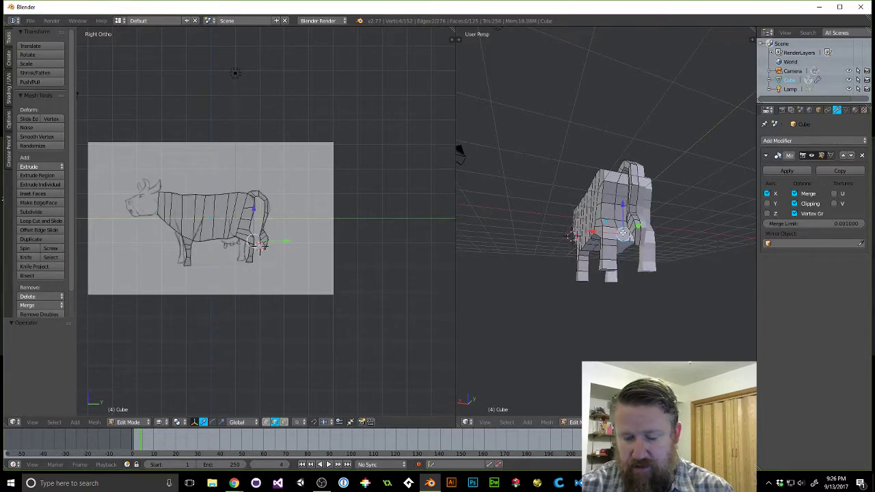
pyautogui.press('x')
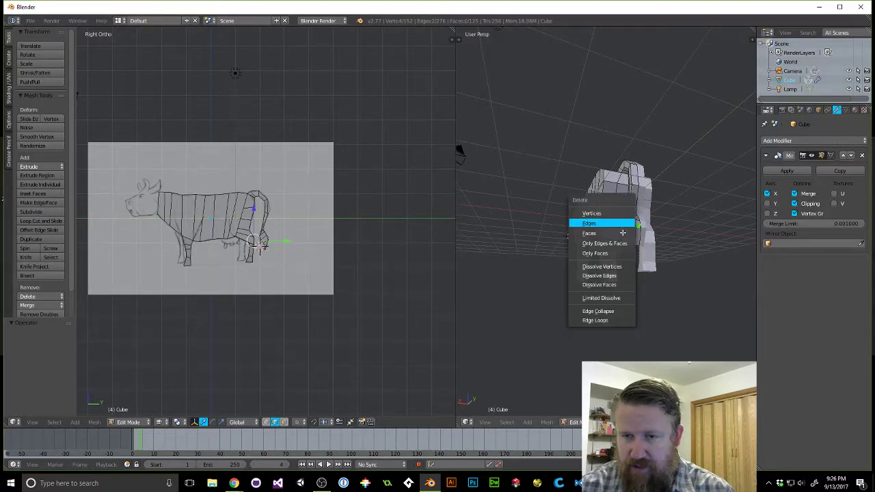
pyautogui.click(622, 222)
# Delete the remaining leftover edges in the opening between the cow's hind legs.
pyautogui.scroll(5, 652, 231)
pyautogui.moveTo(637, 251); pyautogui.dragTo(640, 222, button='middle')
pyautogui.rightClick(657, 208)
pyautogui.keyDown('shift'); pyautogui.rightClick(656, 230); pyautogui.keyUp('shift')
pyautogui.press('x')
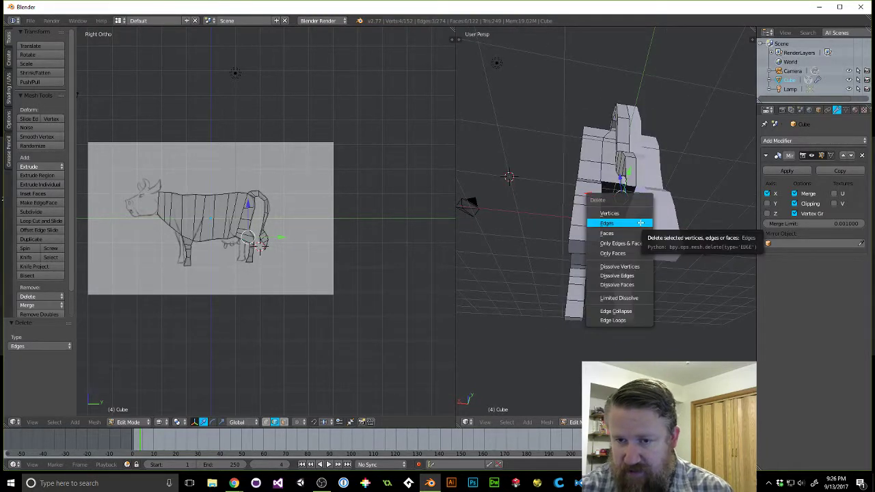
pyautogui.click(641, 223)
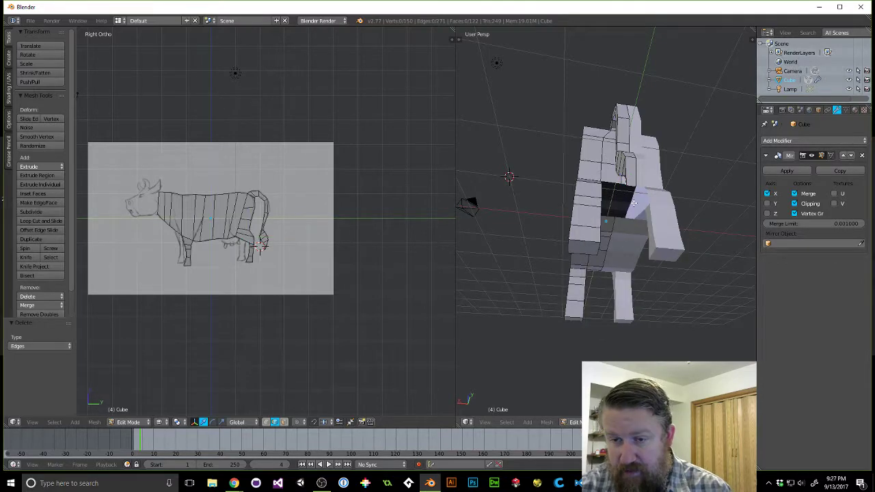
# Select the belly edge at the front of the opening between the hind legs.
pyautogui.moveTo(634, 203); pyautogui.dragTo(579, 197, button='middle')
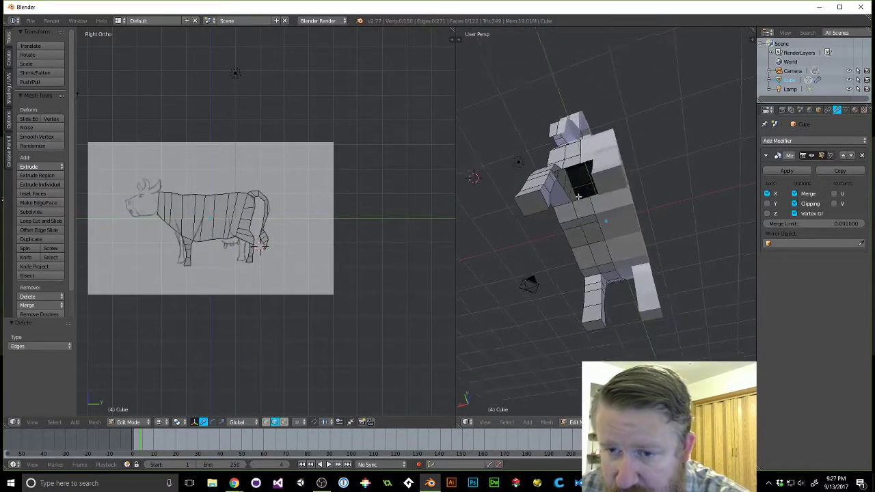
pyautogui.rightClick(579, 197)
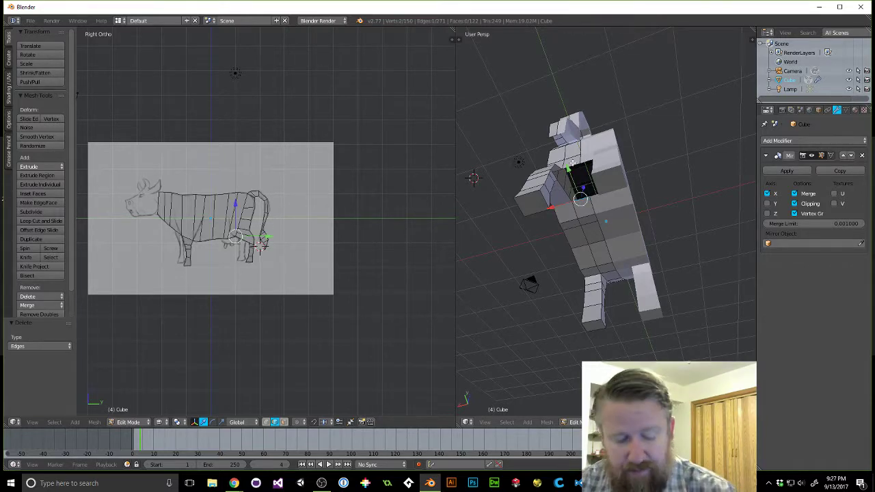
pyautogui.moveTo(573, 165); pyautogui.dragTo(589, 183, button='middle')
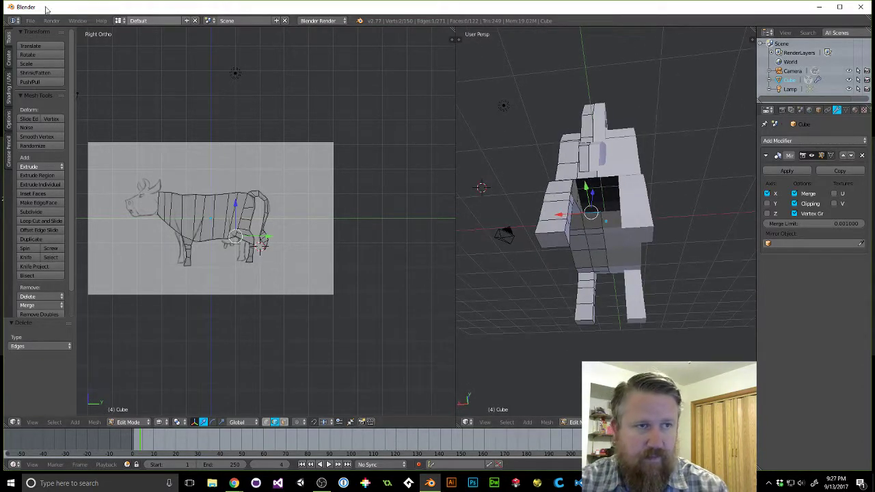
# Open the user preferences, filter the add-ons to the Mesh category, and examine the F2 add-on's details.
pyautogui.click(30, 21)
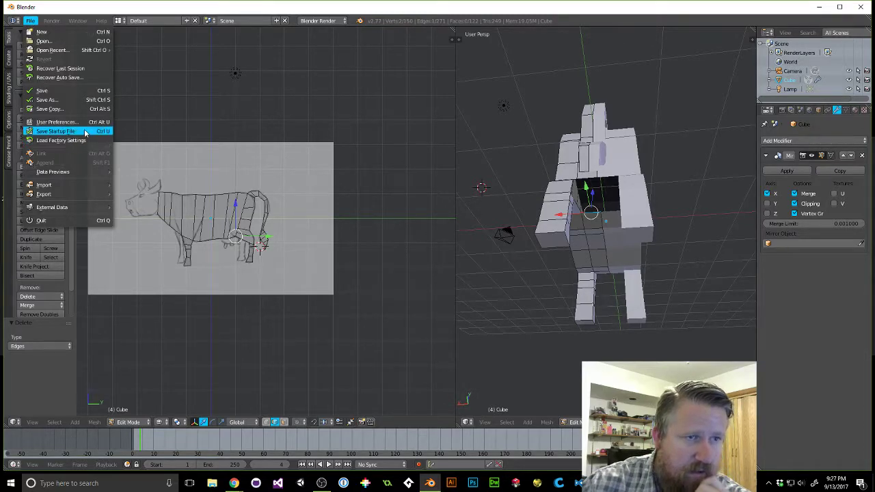
pyautogui.click(65, 121)
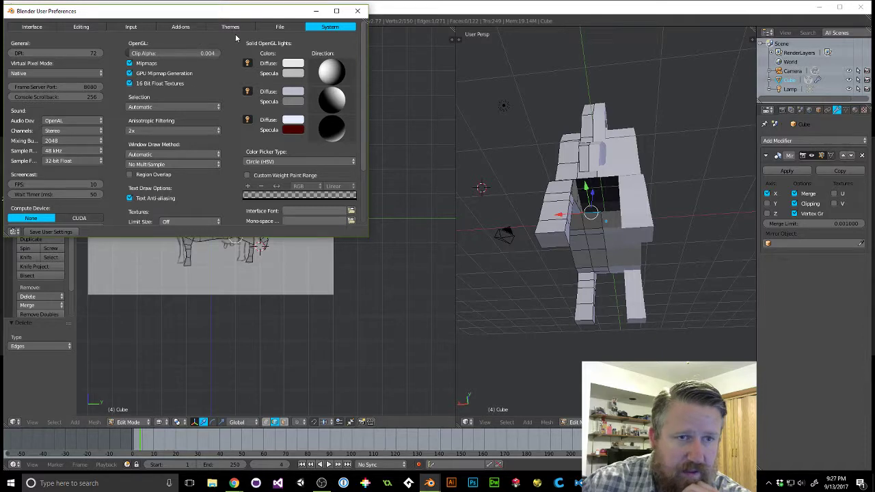
pyautogui.click(189, 29)
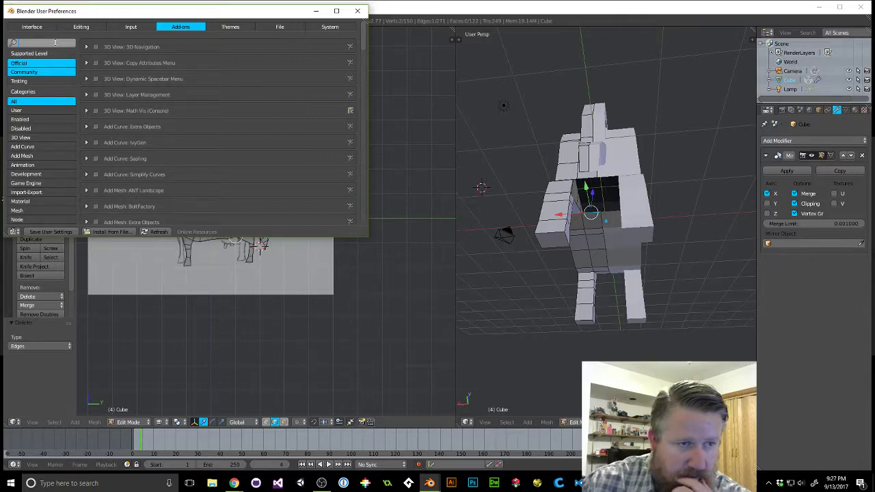
pyautogui.click(26, 211)
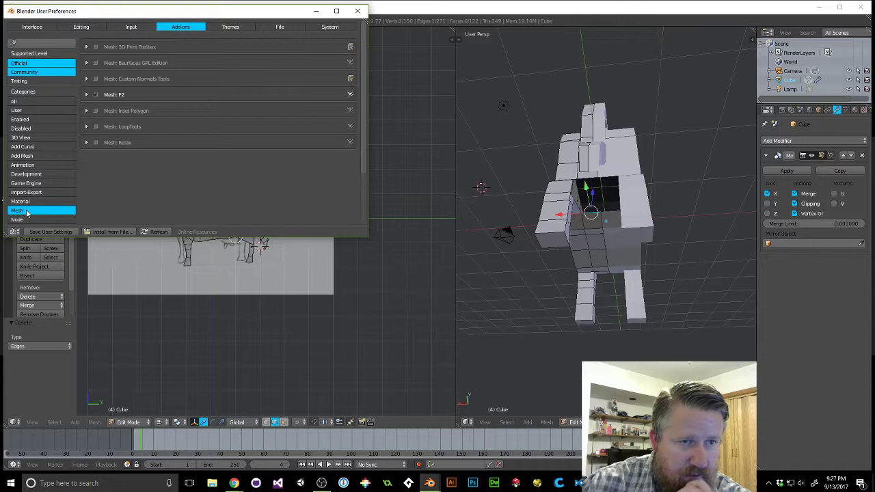
pyautogui.click(86, 95)
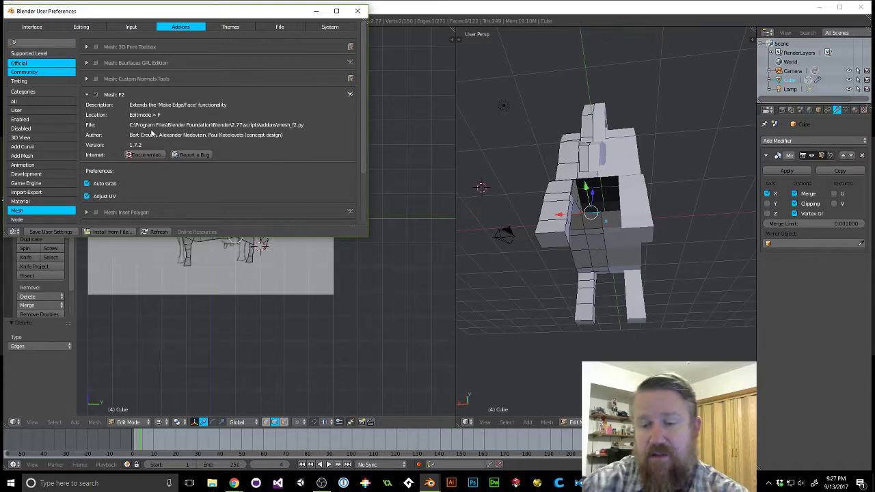
# Fill a face across the underside opening between the belly's front edge and the opposite edge below the tail.
pyautogui.moveTo(613, 241)
pyautogui.mouseDown(button='middle')
pyautogui.moveTo(602, 220)
pyautogui.moveTo(594, 240)
pyautogui.moveTo(612, 220)
pyautogui.moveTo(605, 237)
pyautogui.mouseUp(button='middle')
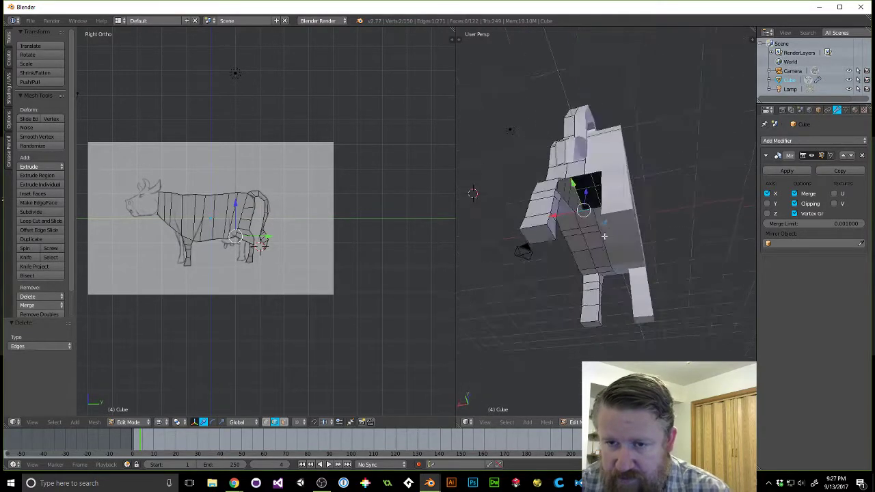
pyautogui.keyDown('shift'); pyautogui.rightClick(577, 177); pyautogui.keyUp('shift')
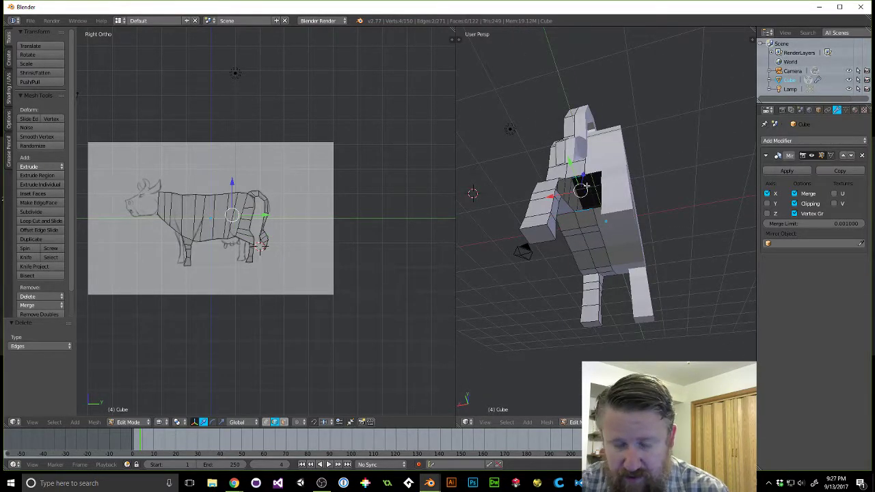
pyautogui.scroll(4, 572, 165)
pyautogui.moveTo(557, 156); pyautogui.dragTo(559, 167, button='middle')
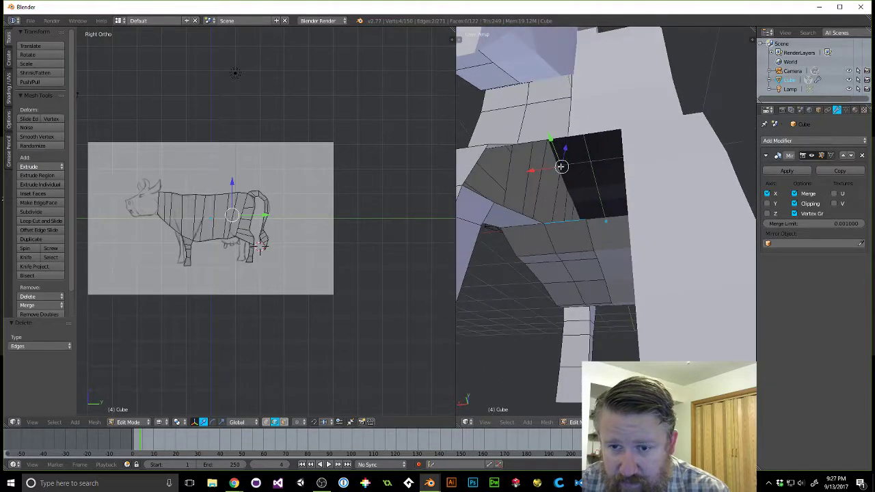
pyautogui.press('a')
pyautogui.rightClick(575, 222)
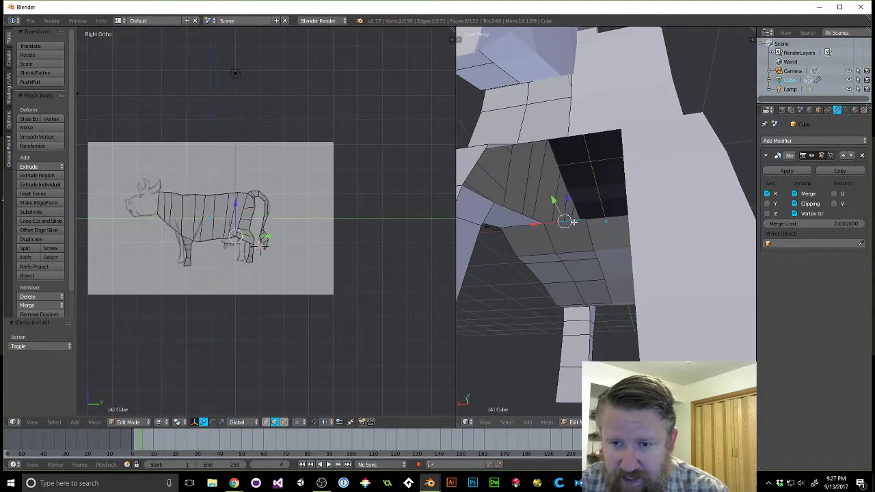
pyautogui.keyDown('shift'); pyautogui.rightClick(545, 139); pyautogui.keyUp('shift')
pyautogui.press('f')
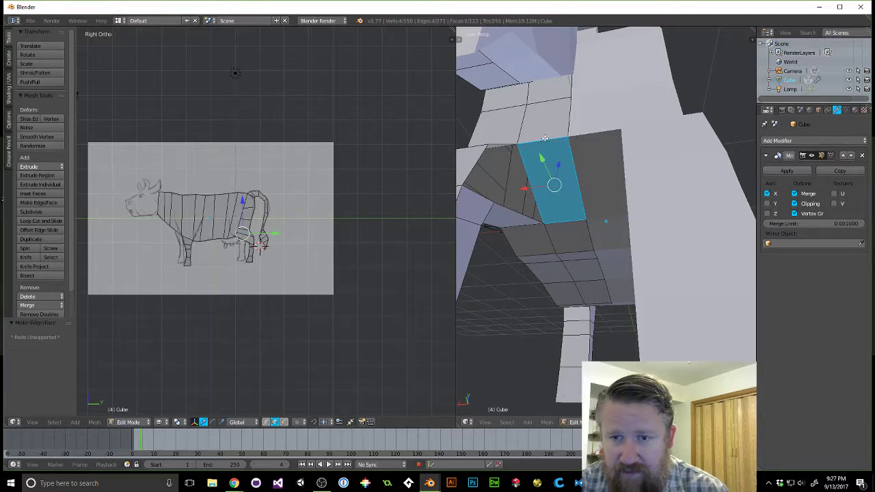
# Fill a triangular face between the side edge of the new underside face and the adjoining belly edge near the hind leg.
pyautogui.moveTo(545, 139); pyautogui.dragTo(559, 215, button='middle')
pyautogui.rightClick(559, 214)
pyautogui.keyDown('shift'); pyautogui.rightClick(558, 178); pyautogui.keyUp('shift')
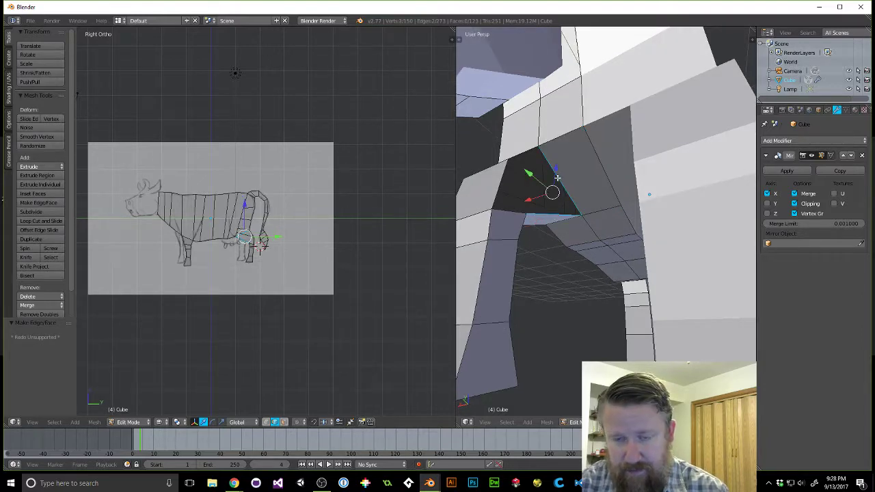
pyautogui.press('f')
# Select the upper edge and the inner side edge of the remaining gap above the hind leg.
pyautogui.moveTo(558, 178); pyautogui.dragTo(536, 175, button='middle')
pyautogui.keyDown('shift'); pyautogui.rightClick(488, 199); pyautogui.keyUp('shift')
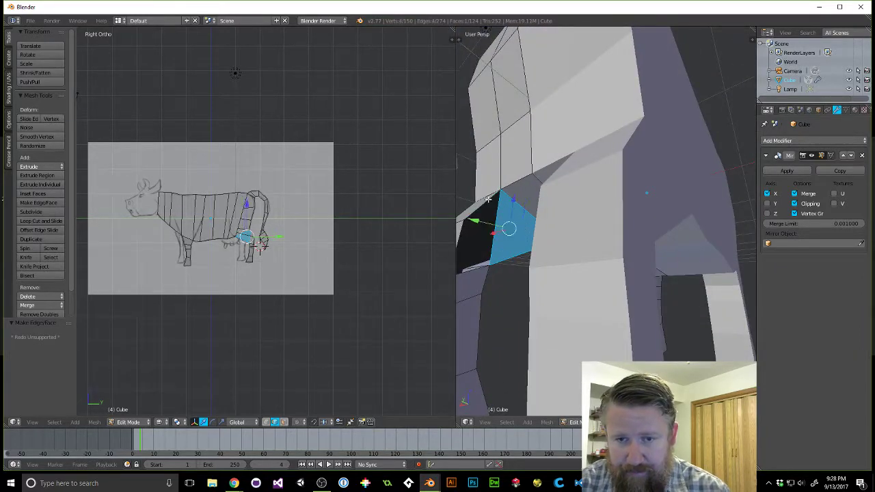
pyautogui.keyDown('shift'); pyautogui.rightClick(488, 199); pyautogui.keyUp('shift')
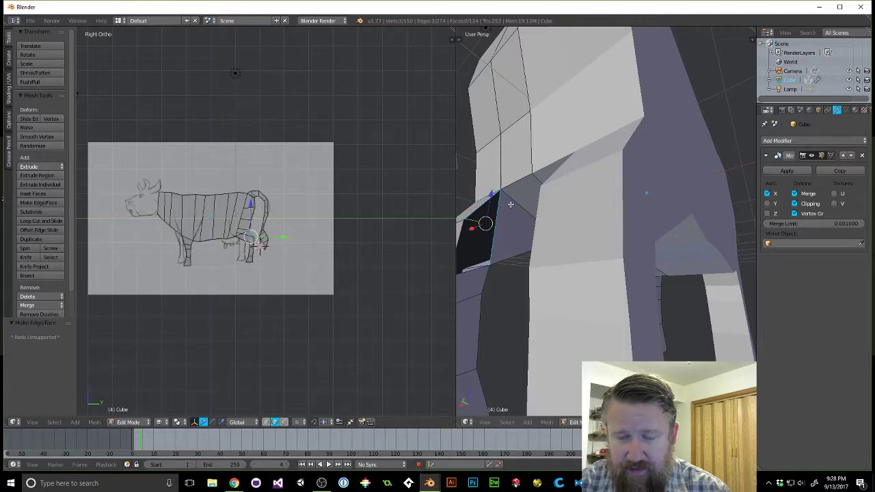
# Try to close the gap above the hind leg with two triangular faces, and undo both.
pyautogui.moveTo(508, 201); pyautogui.dragTo(554, 182, button='middle')
pyautogui.press('f')
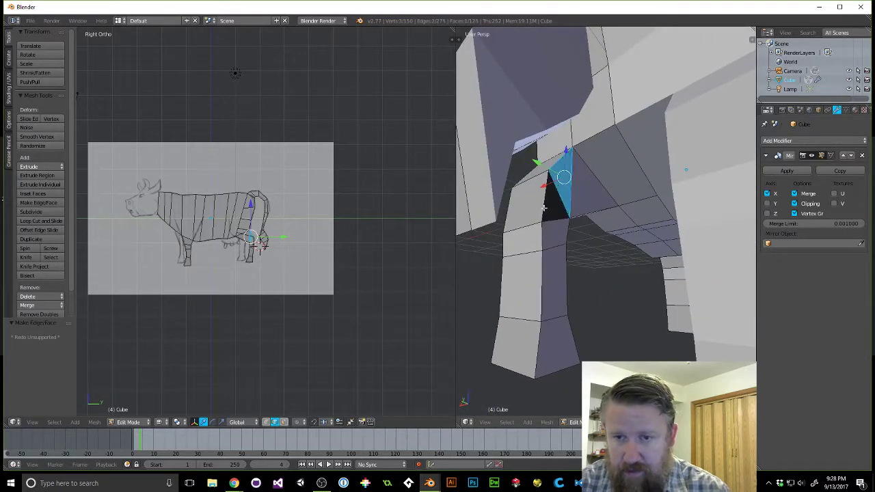
pyautogui.keyDown('shift'); pyautogui.rightClick(554, 218); pyautogui.keyUp('shift')
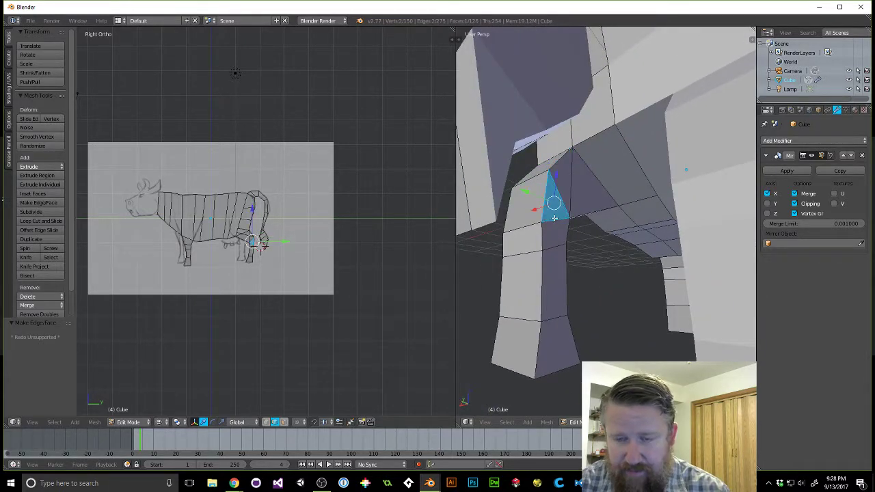
pyautogui.moveTo(552, 218)
pyautogui.mouseDown(button='middle')
pyautogui.moveTo(546, 237)
pyautogui.moveTo(547, 217)
pyautogui.mouseUp(button='middle')
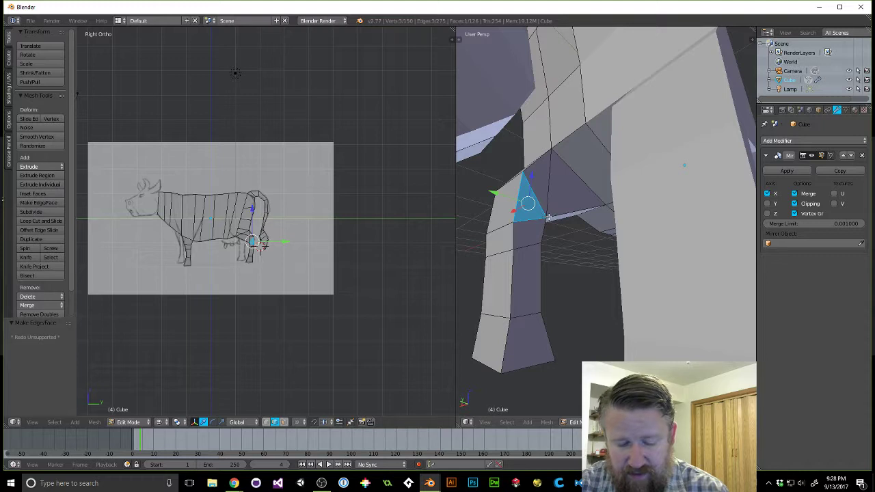
pyautogui.hotkey('ctrl', 'z')
pyautogui.hotkey('ctrl', 'z')
pyautogui.hotkey('ctrl', 'z')
pyautogui.hotkey('ctrl', 'z')
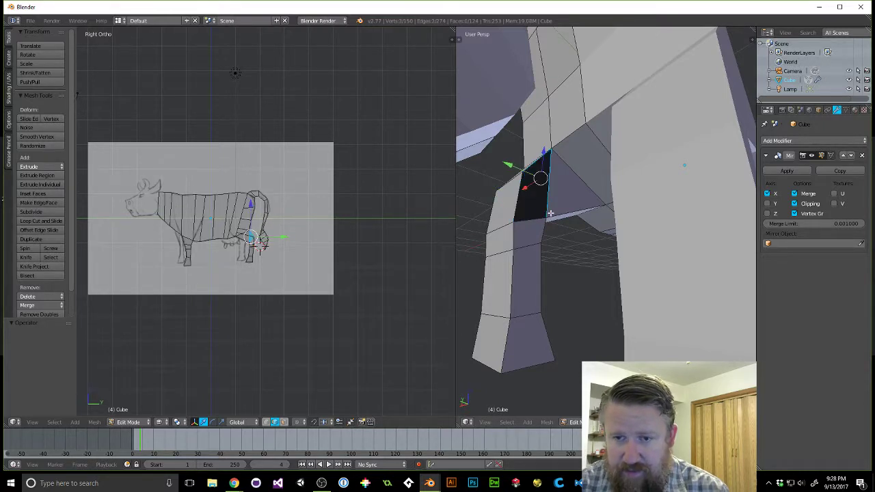
# Add the gap's outer side edge to the selection and fill the opening above the hind leg with one four-sided face.
pyautogui.keyDown('shift'); pyautogui.rightClick(517, 199); pyautogui.keyUp('shift')
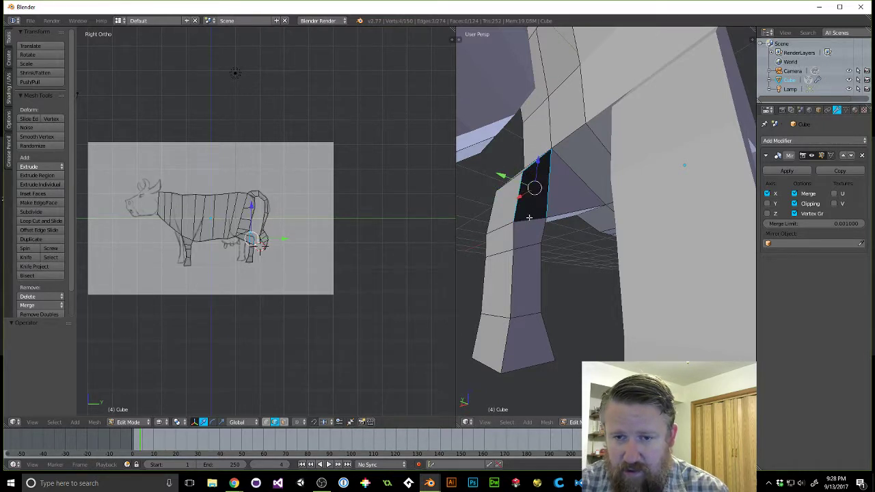
pyautogui.press('f')
pyautogui.moveTo(530, 221); pyautogui.dragTo(544, 195, button='middle')
# Examine the cow's body, hindquarters and front legs from several angles and distances.
pyautogui.moveTo(533, 175); pyautogui.dragTo(618, 225, button='middle')
pyautogui.scroll(-5, 594, 251)
pyautogui.scroll(3, 684, 246)
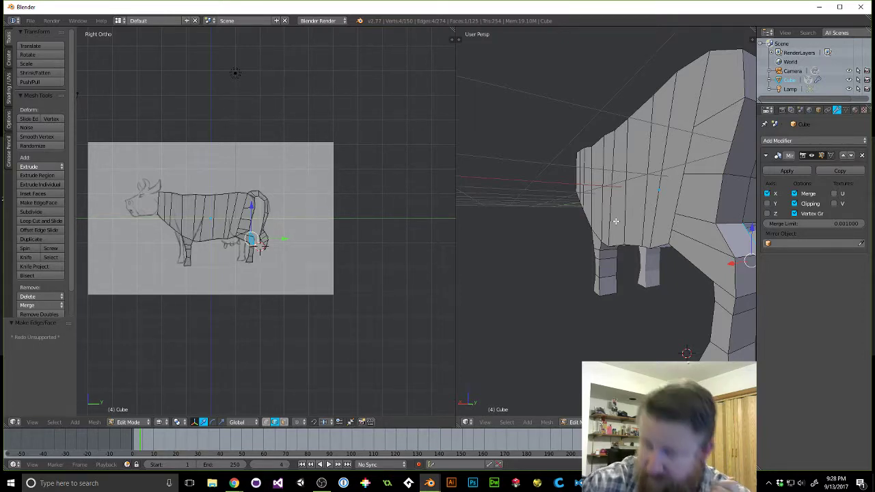
pyautogui.scroll(-5, 586, 132)
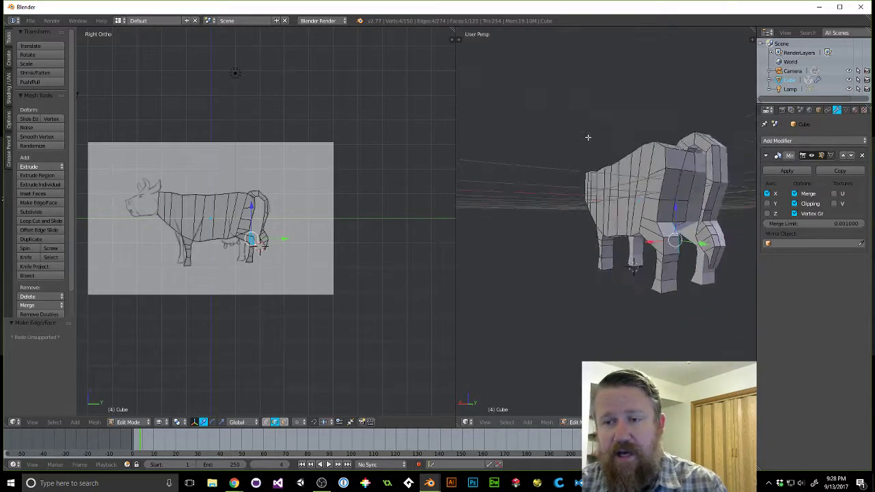
pyautogui.moveTo(577, 171); pyautogui.dragTo(618, 186, button='middle')
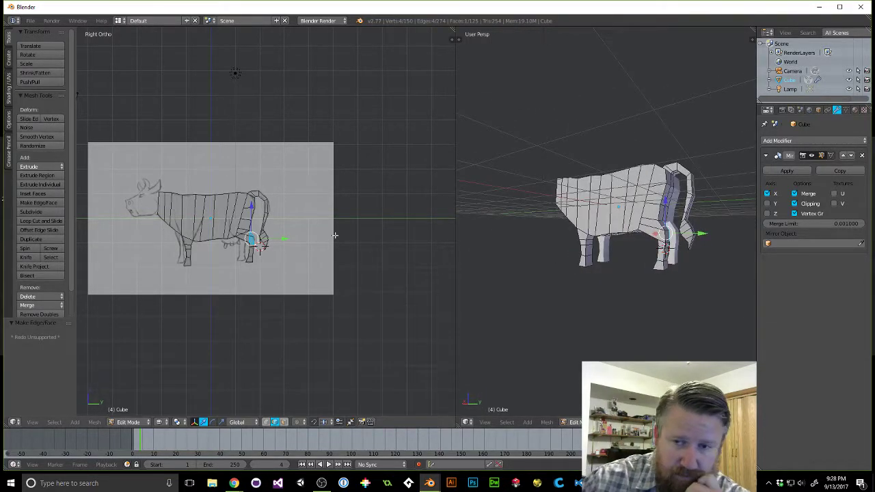
pyautogui.scroll(3, 563, 211)
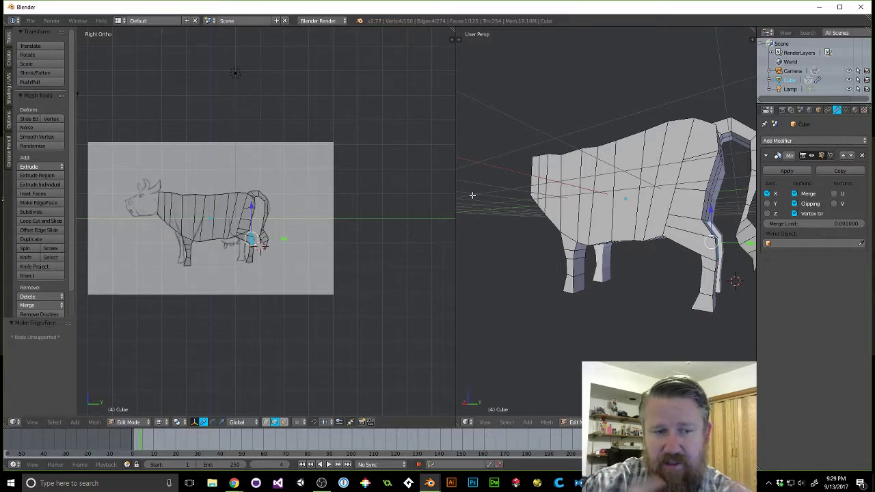
pyautogui.scroll(3, 599, 185)
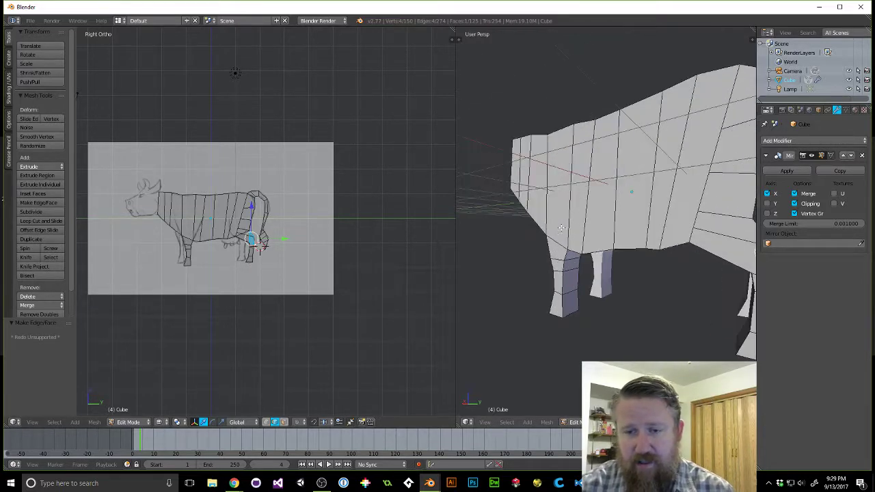
pyautogui.moveTo(537, 219); pyautogui.dragTo(592, 243, button='middle')
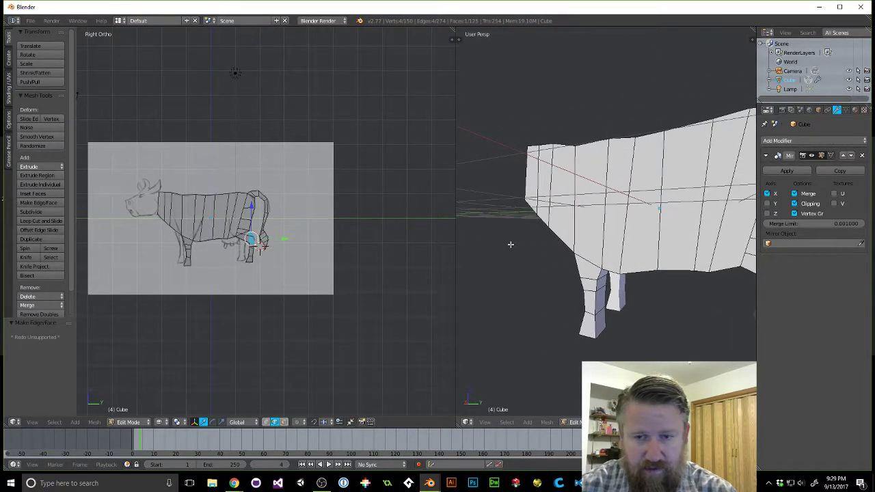
# Knife-cut an edge from the front leg's upper front corner to the body edge ahead, roughly along the sketched front shoulder line.
pyautogui.scroll(4, 158, 229)
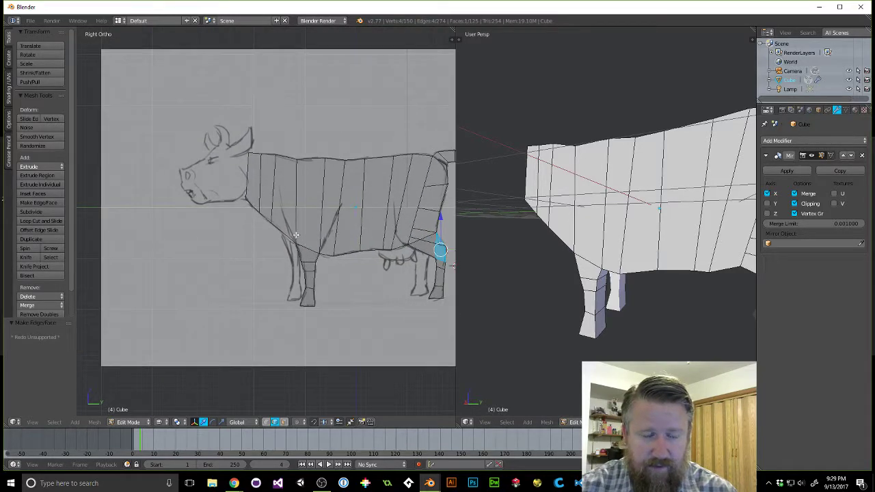
pyautogui.scroll(3, 296, 227)
pyautogui.keyDown('shift'); pyautogui.scroll(3, 340, 236); pyautogui.keyUp('shift')
pyautogui.scroll(4, 328, 286)
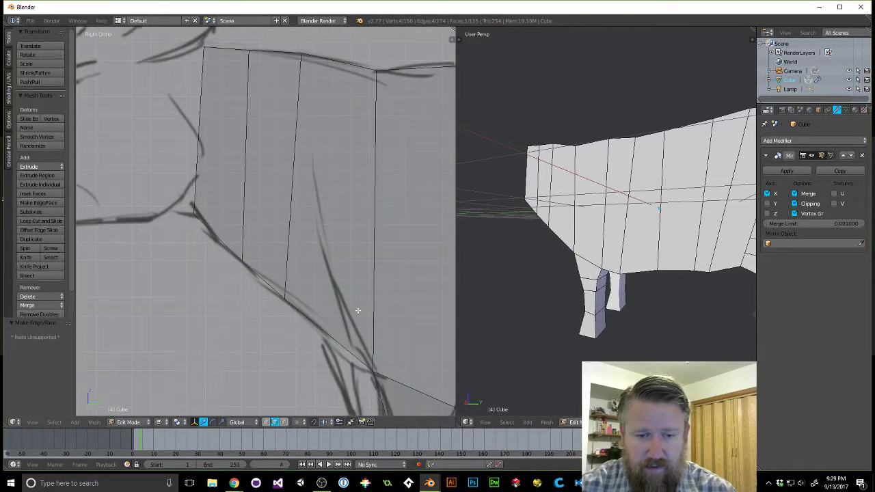
pyautogui.keyDown('shift'); pyautogui.moveTo(358, 310); pyautogui.dragTo(244, 224, button='middle'); pyautogui.keyUp('shift')
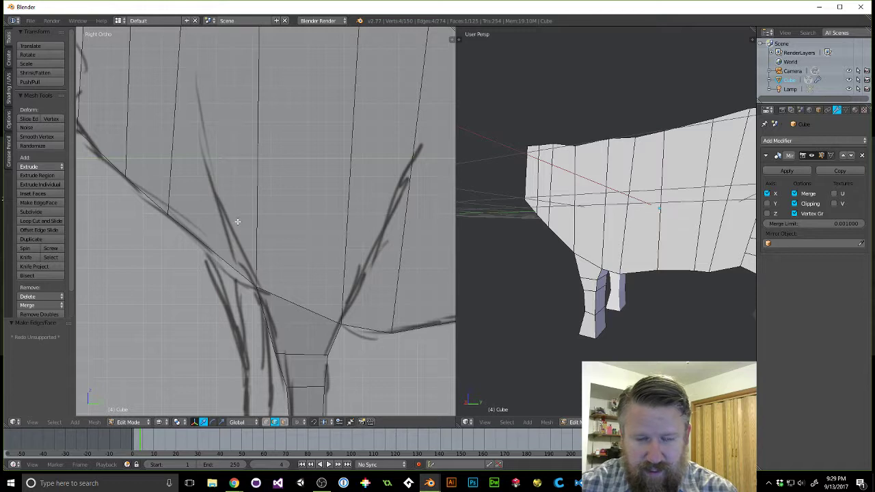
pyautogui.press('k')
pyautogui.click(258, 284)
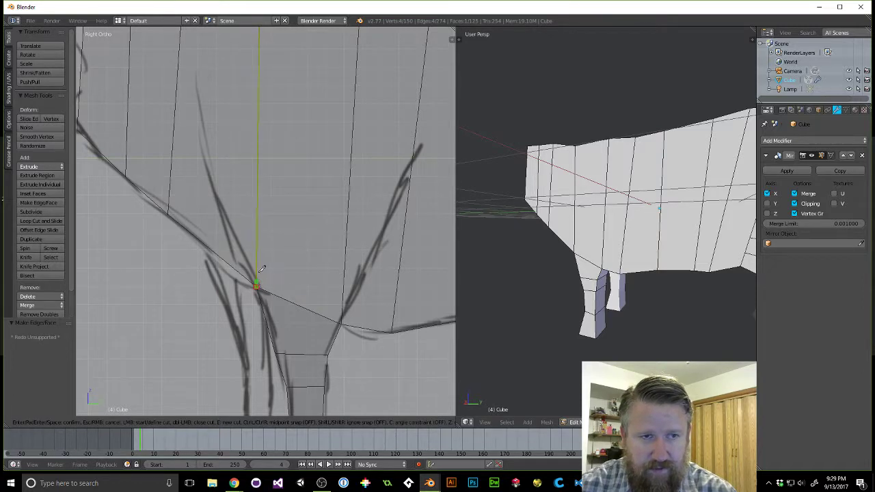
pyautogui.click(179, 62)
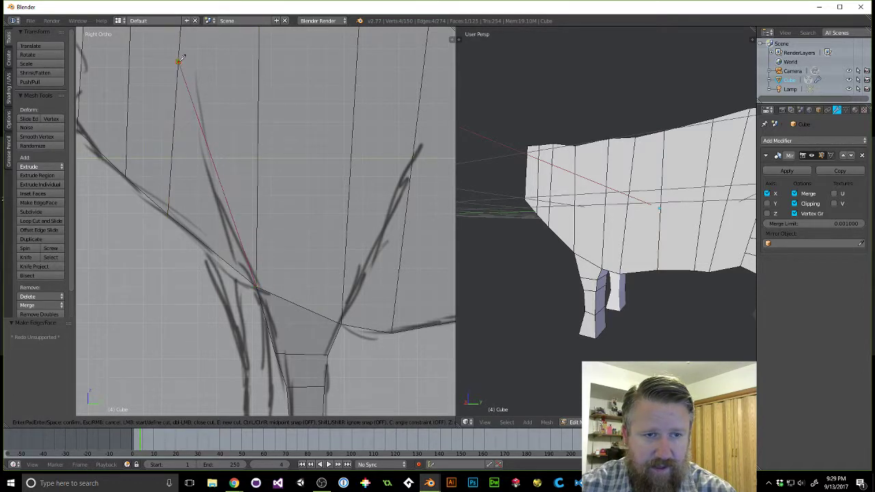
pyautogui.press('Return')
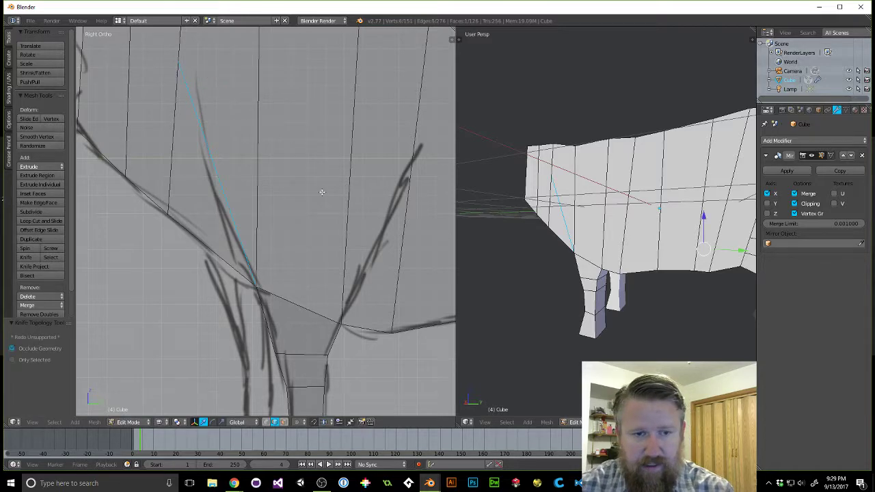
# Knife-cut an edge from the front leg's upper rear corner up to the next body edge, following the sketched rear shoulder line.
pyautogui.press('k')
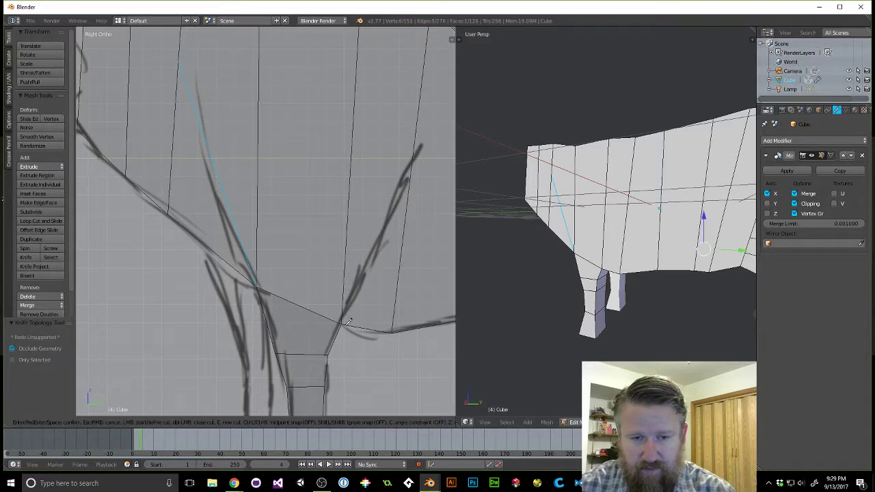
pyautogui.click(346, 322)
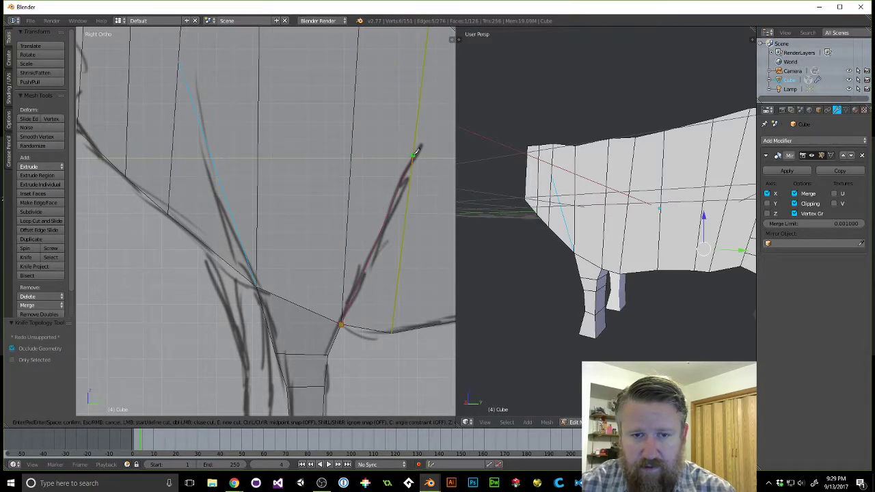
pyautogui.click(414, 154)
pyautogui.press('Return')
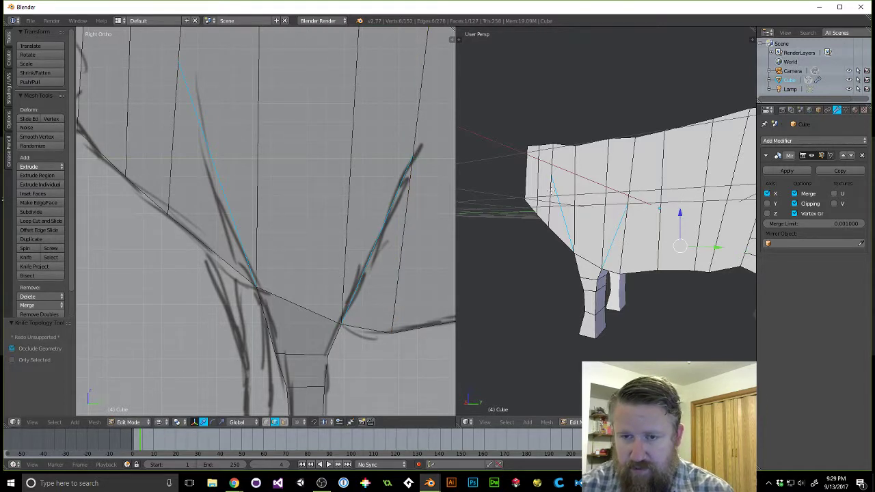
# Knife-cut an arch across the upper shoulder through the two middle body edges, joining the upper ends of both shoulder cuts.
pyautogui.moveTo(581, 194); pyautogui.dragTo(582, 225, button='middle')
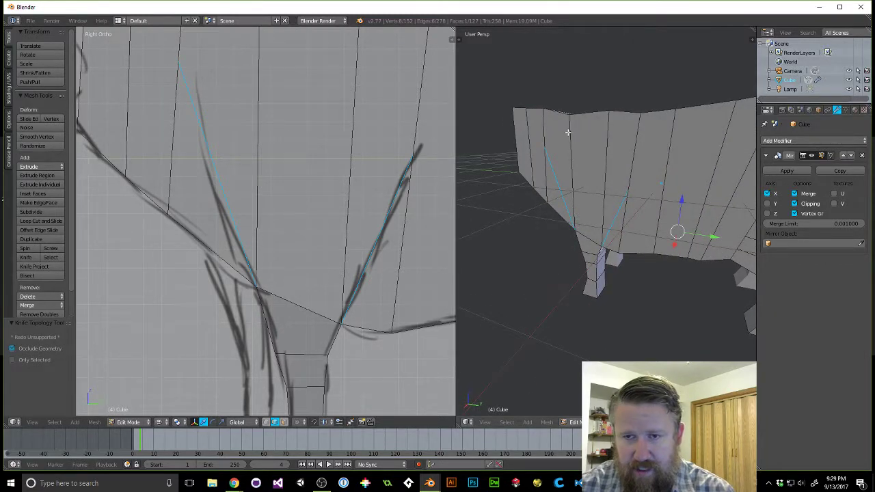
pyautogui.press('l')
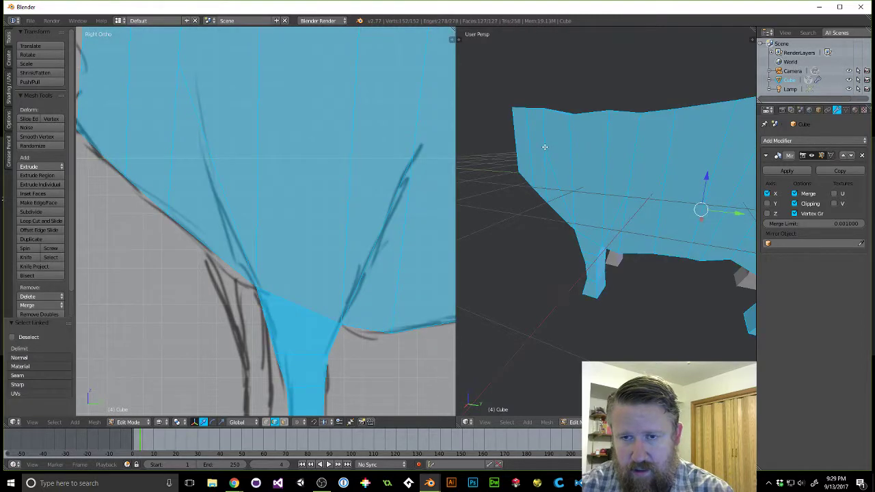
pyautogui.press('a')
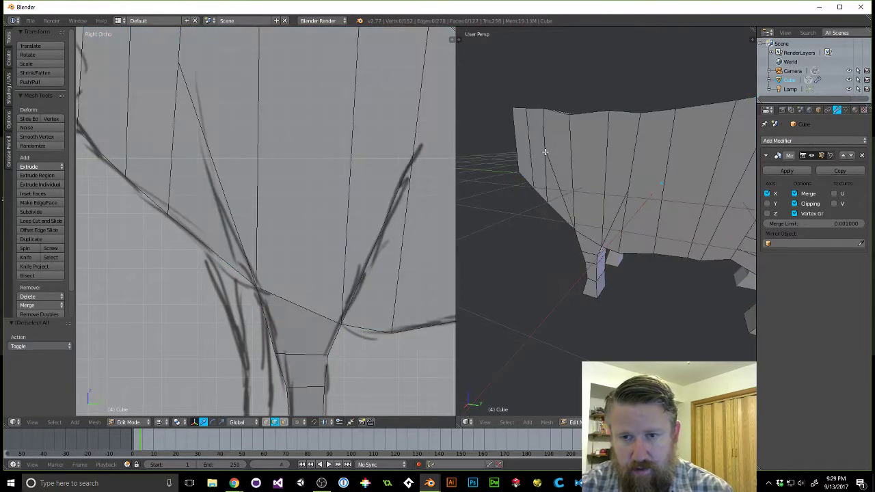
pyautogui.press('k')
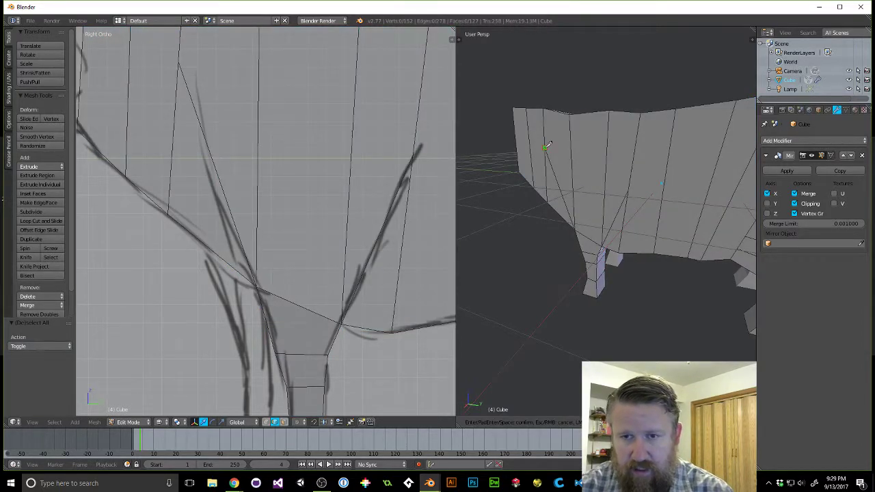
pyautogui.click(545, 147)
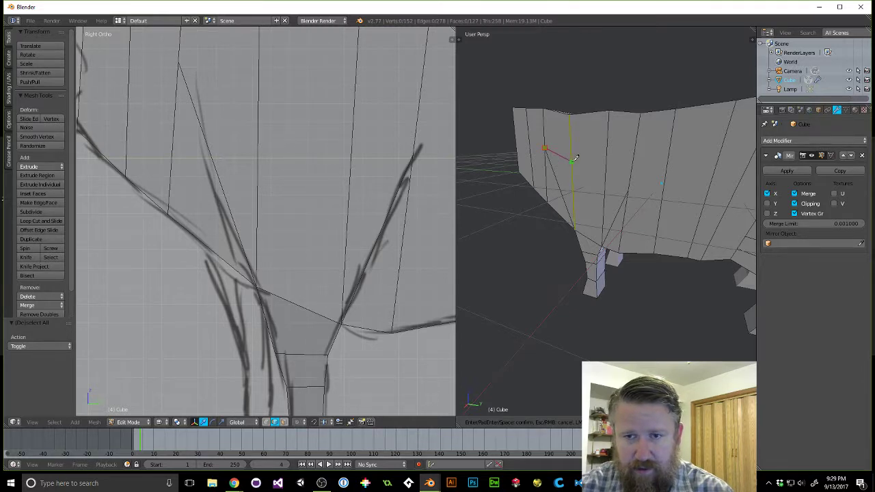
pyautogui.click(571, 132)
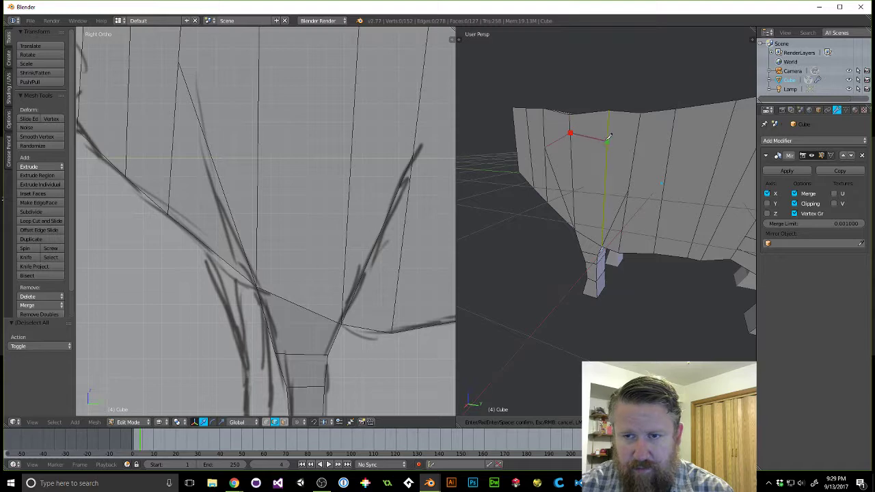
pyautogui.click(608, 137)
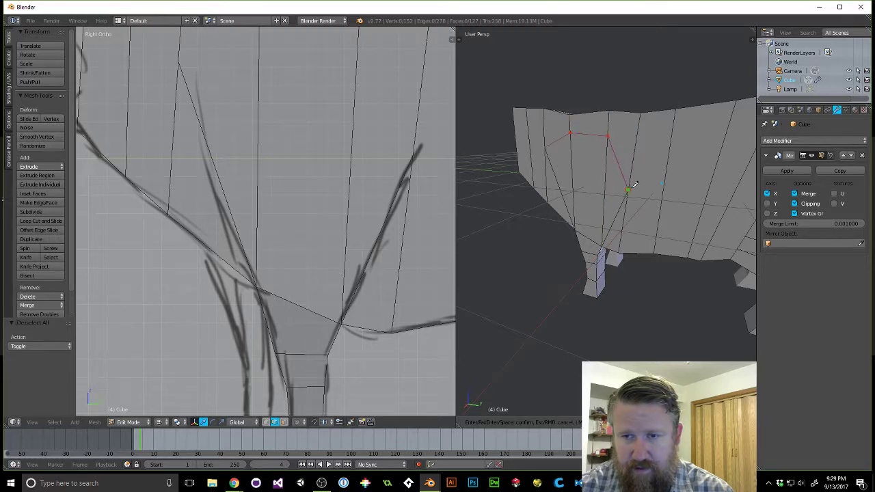
pyautogui.click(629, 187)
pyautogui.press('Return')
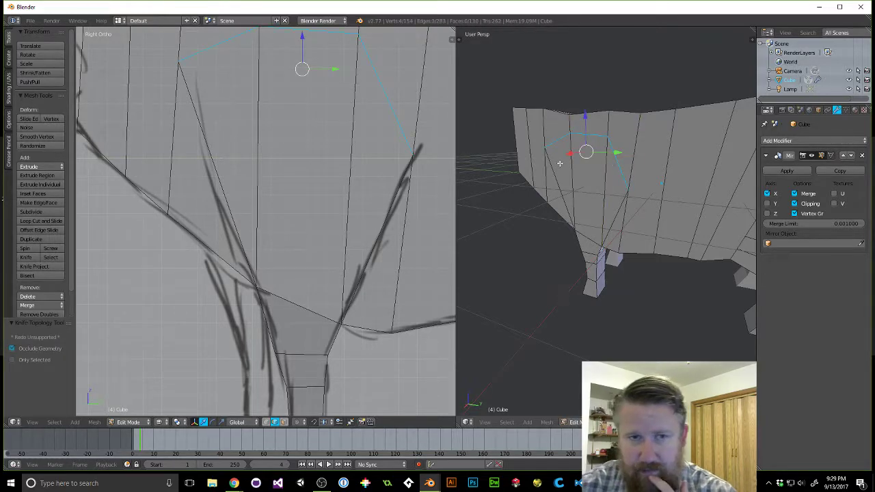
# Knife-cut the sketched thigh line from the belly corner ahead of the hind leg through the next body edge to the edge before it.
pyautogui.scroll(-6, 372, 153)
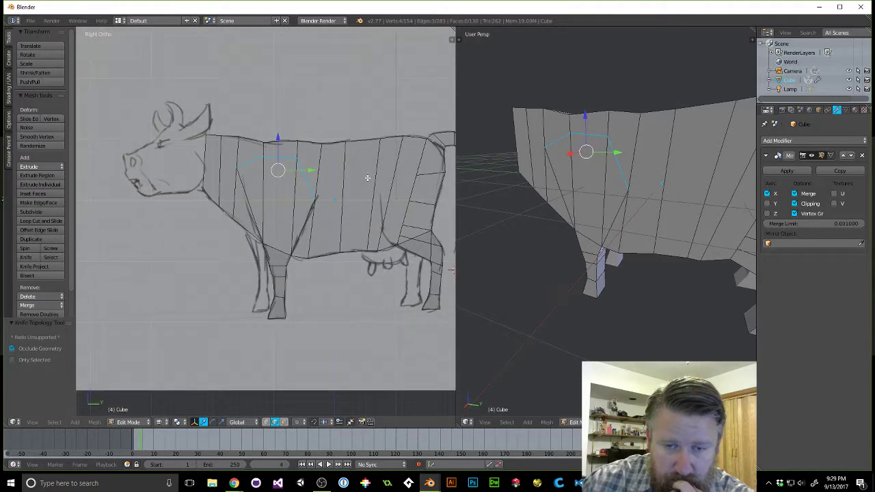
pyautogui.scroll(-1, 370, 191)
pyautogui.scroll(1, 376, 226)
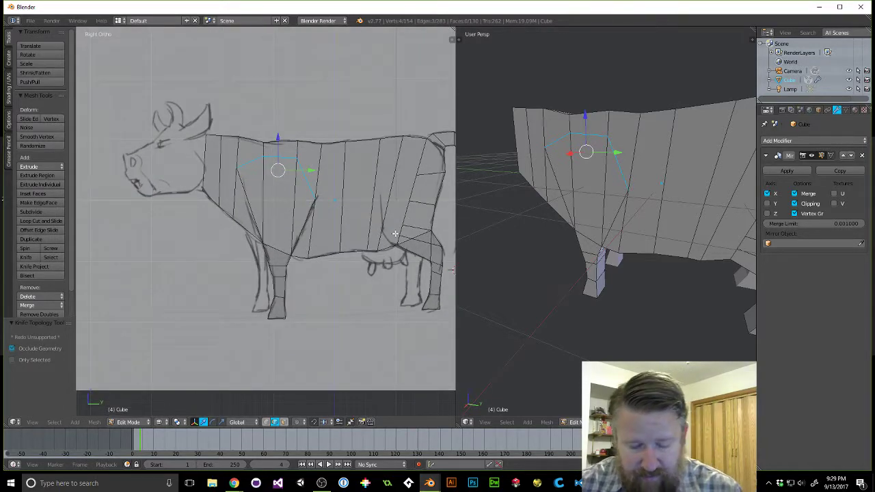
pyautogui.keyDown('shift'); pyautogui.moveTo(397, 226); pyautogui.dragTo(346, 184, button='middle'); pyautogui.keyUp('shift')
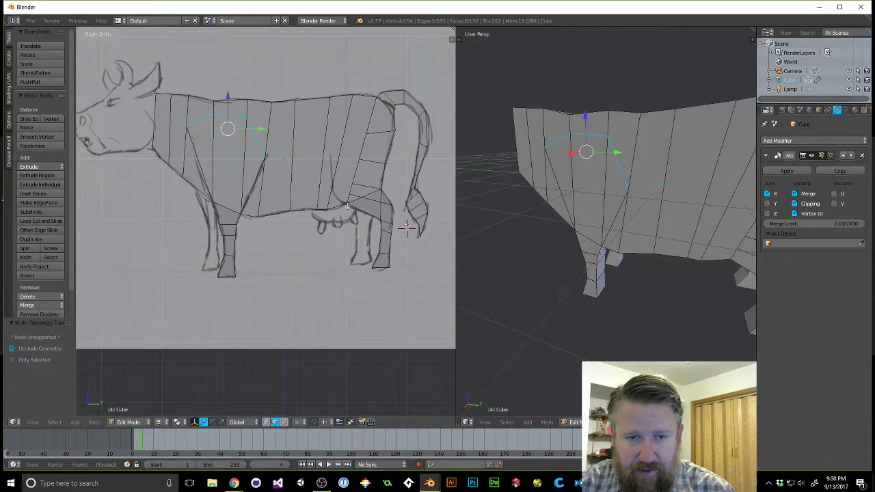
pyautogui.scroll(2, 347, 205)
pyautogui.press('k')
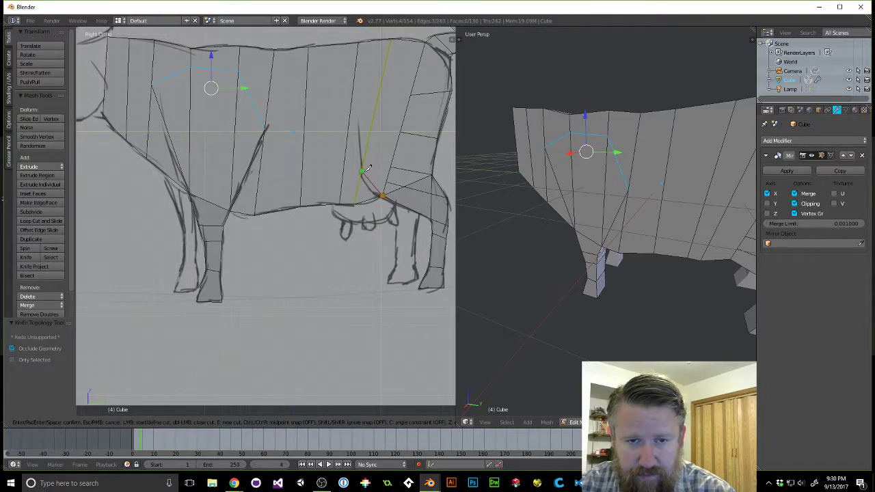
pyautogui.click(362, 172)
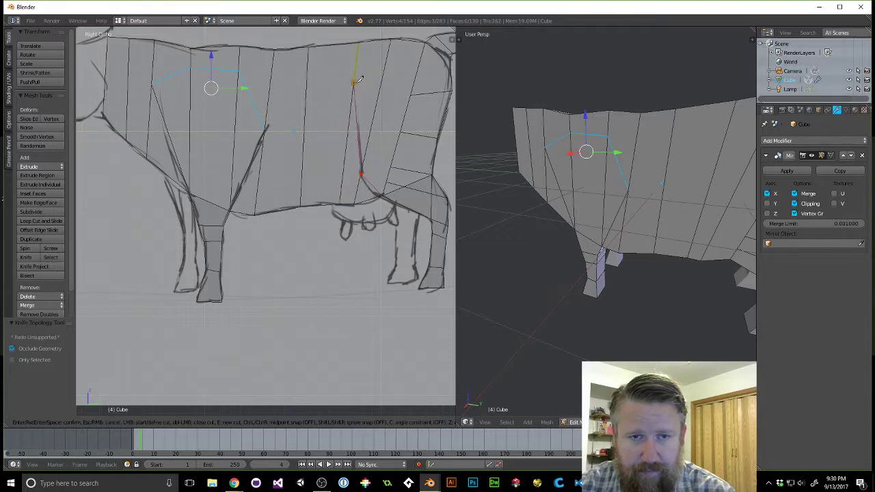
pyautogui.click(353, 83)
pyautogui.press('Return')
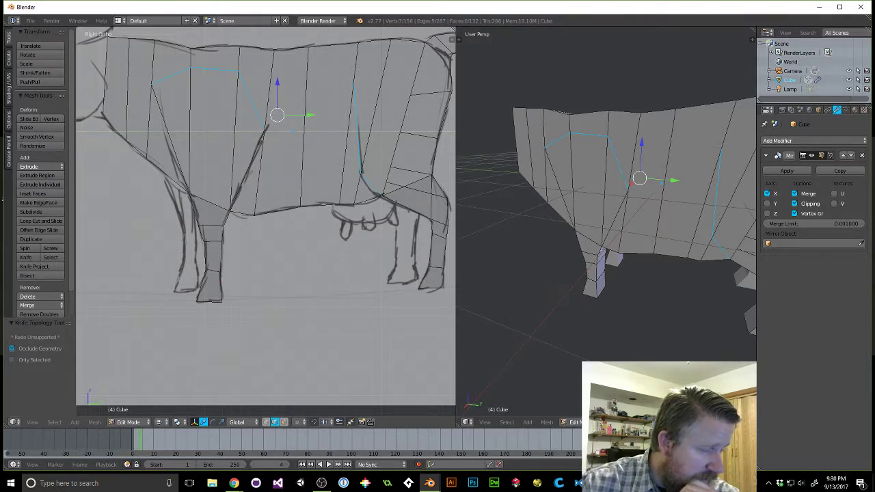
# Bevel the edge loop along the tail's outer back edge with 2 segments and an offset amount of about 0.090.
pyautogui.scroll(-3, 342, 185)
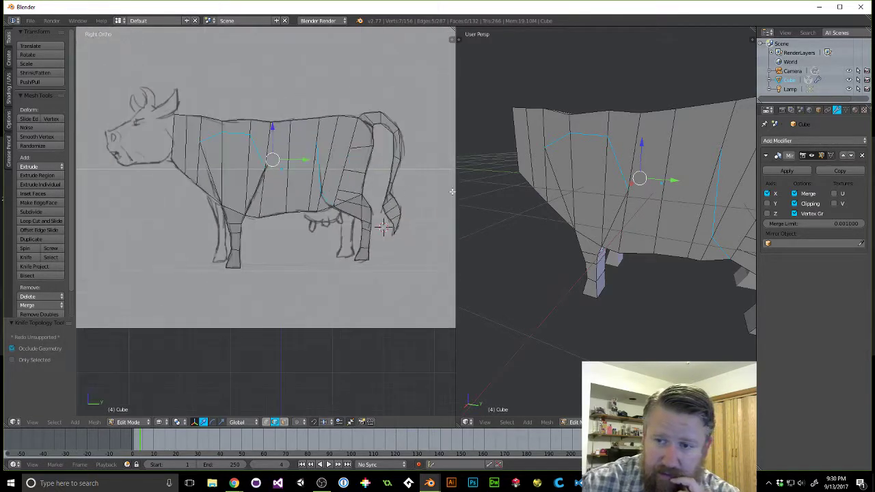
pyautogui.scroll(-2, 635, 203)
pyautogui.moveTo(635, 203); pyautogui.dragTo(538, 224, button='middle')
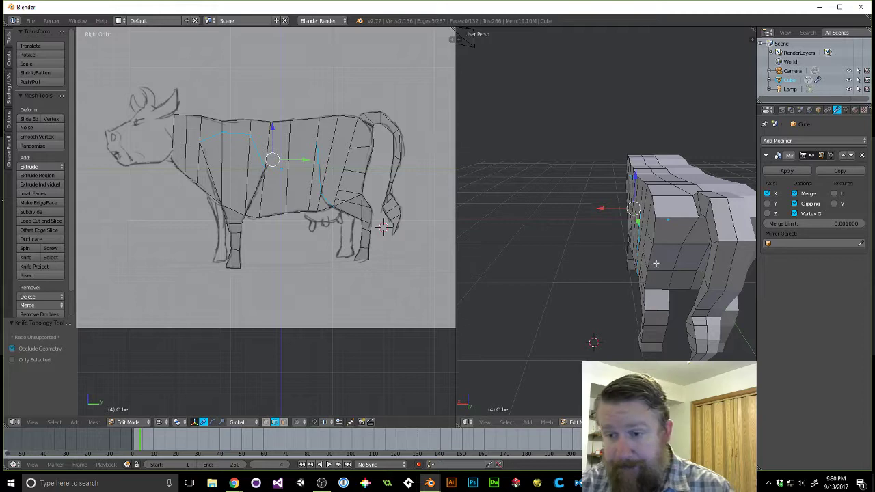
pyautogui.moveTo(655, 262); pyautogui.dragTo(662, 229, button='middle')
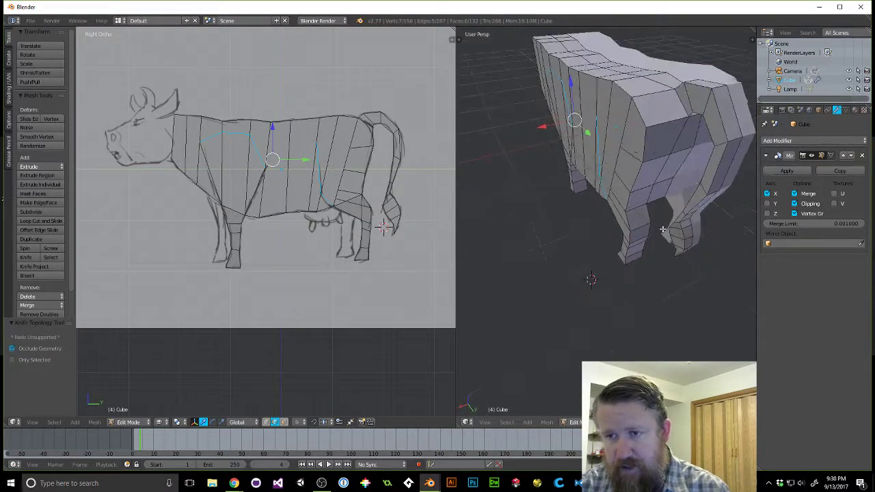
pyautogui.keyDown('alt'); pyautogui.rightClick(726, 134); pyautogui.keyUp('alt')
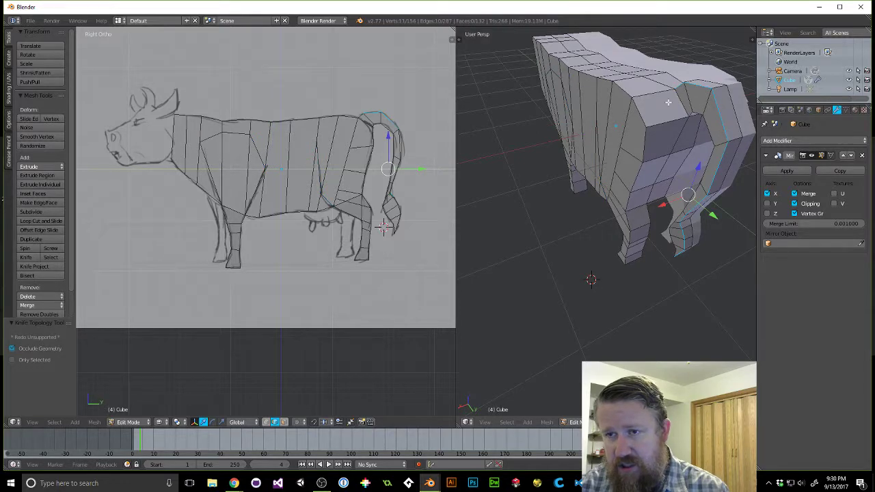
pyautogui.moveTo(669, 262); pyautogui.dragTo(687, 213, button='middle')
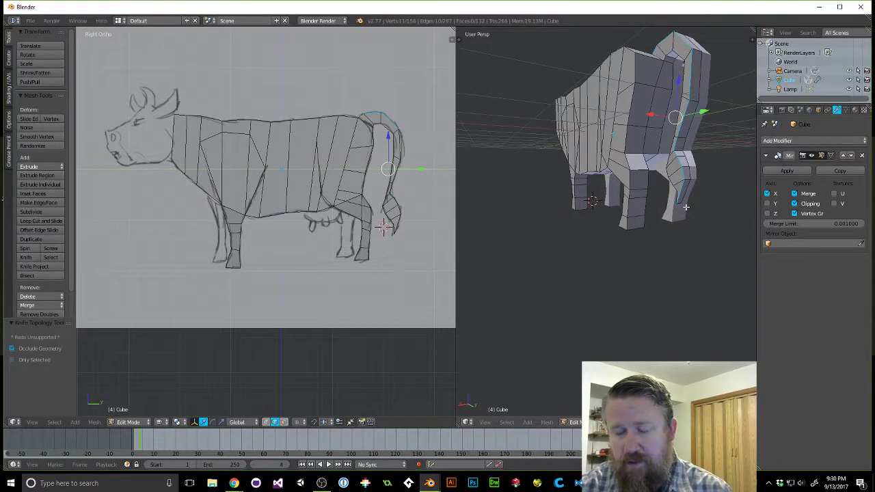
pyautogui.press('space')
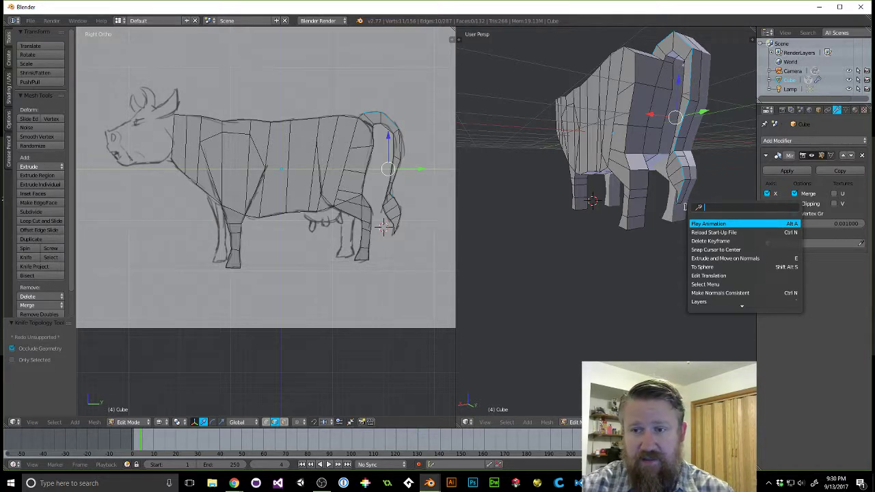
pyautogui.write('beve')
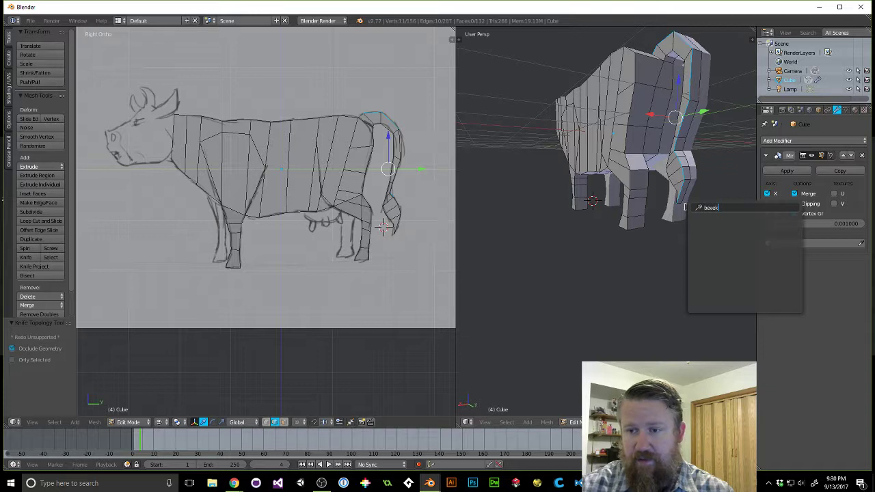
pyautogui.press('Down')
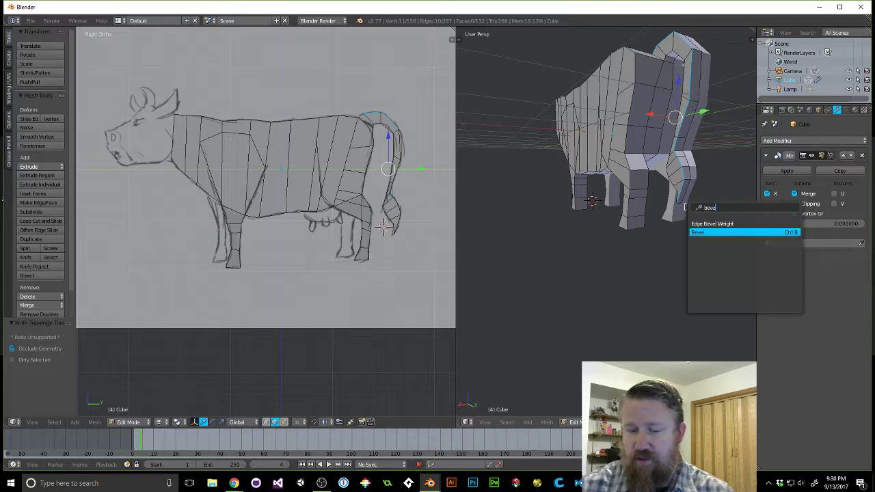
pyautogui.press('Return')
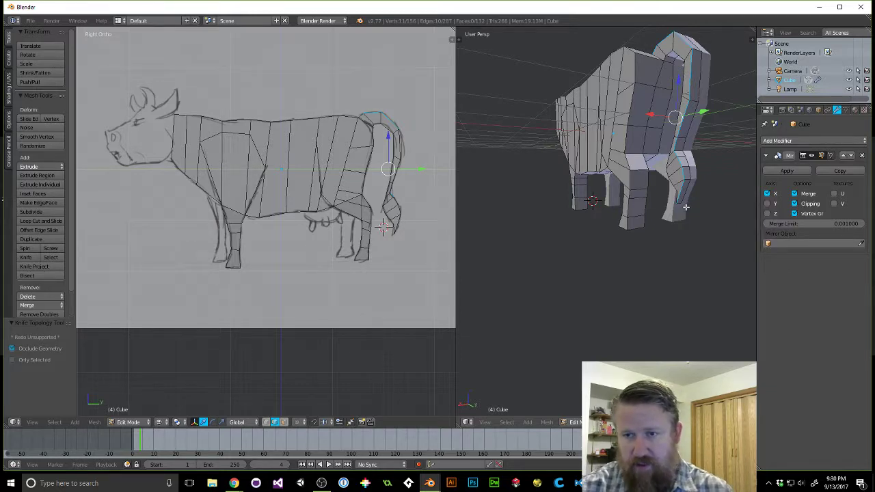
pyautogui.hotkey('ctrl', 'b')
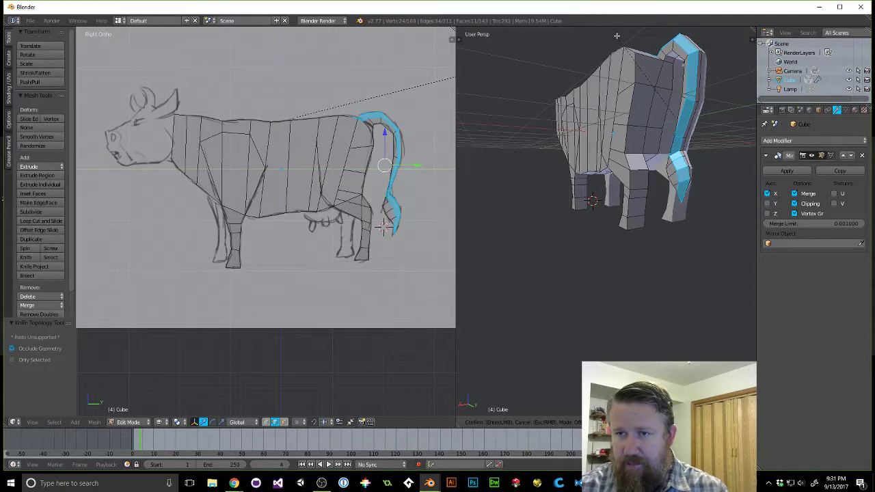
pyautogui.scroll(1, 617, 35)
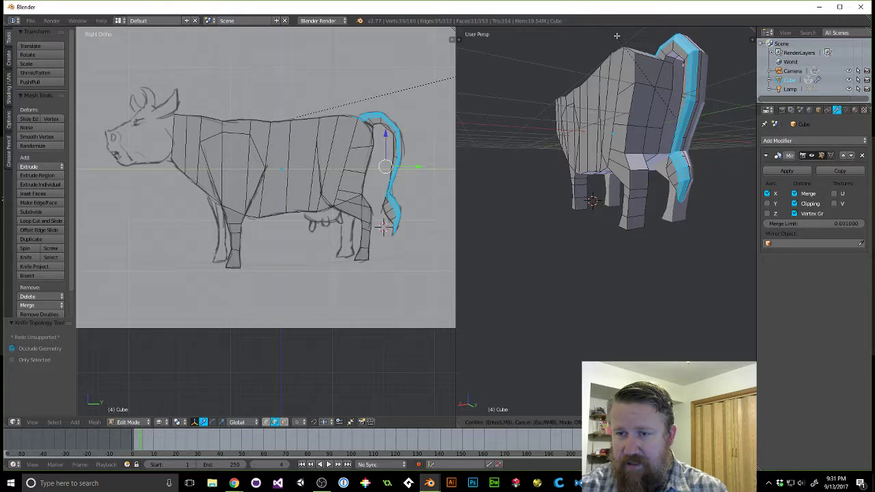
pyautogui.scroll(3, 616, 36)
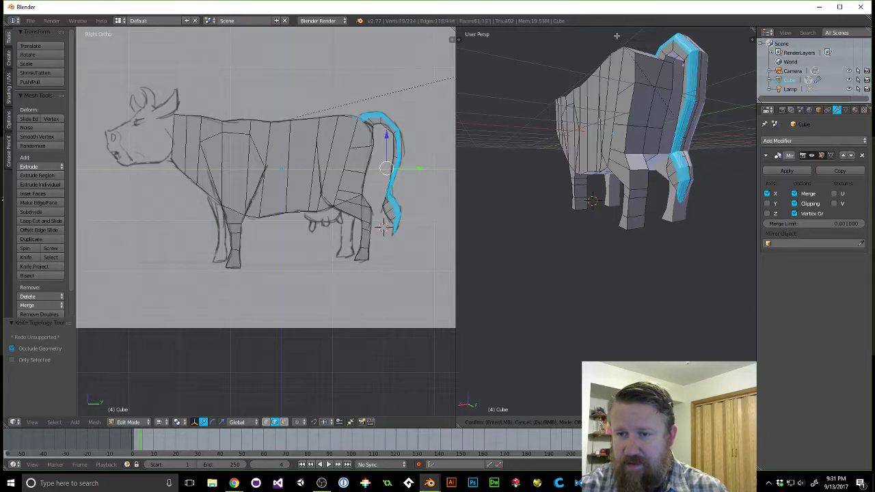
pyautogui.scroll(-4, 617, 35)
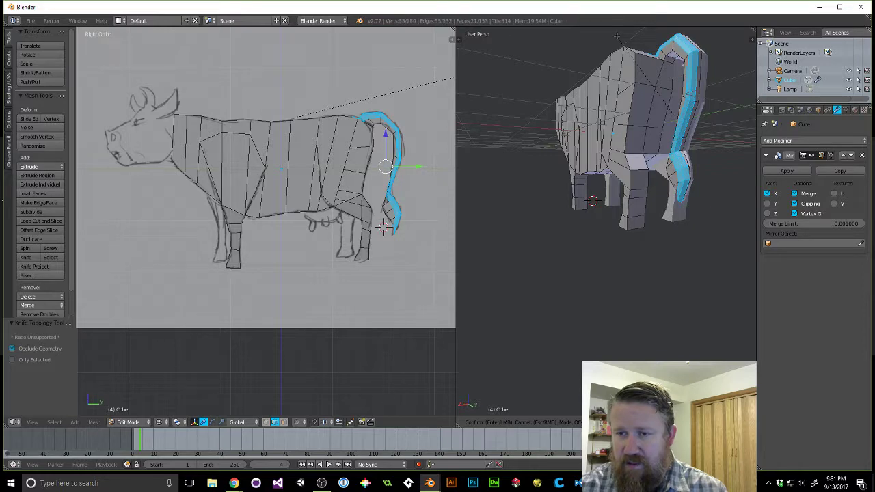
pyautogui.scroll(1, 616, 35)
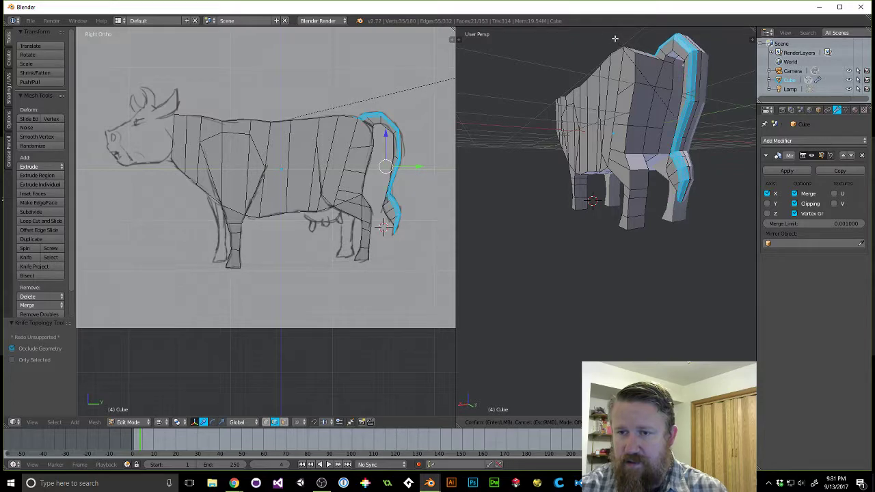
pyautogui.click(616, 40)
pyautogui.moveTo(640, 80); pyautogui.dragTo(704, 125, button='middle')
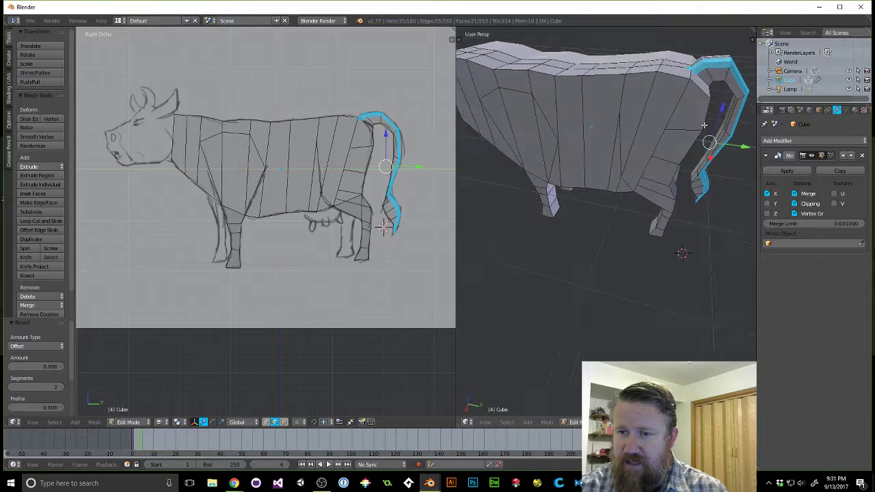
pyautogui.keyDown('alt'); pyautogui.rightClick(731, 111); pyautogui.keyUp('alt')
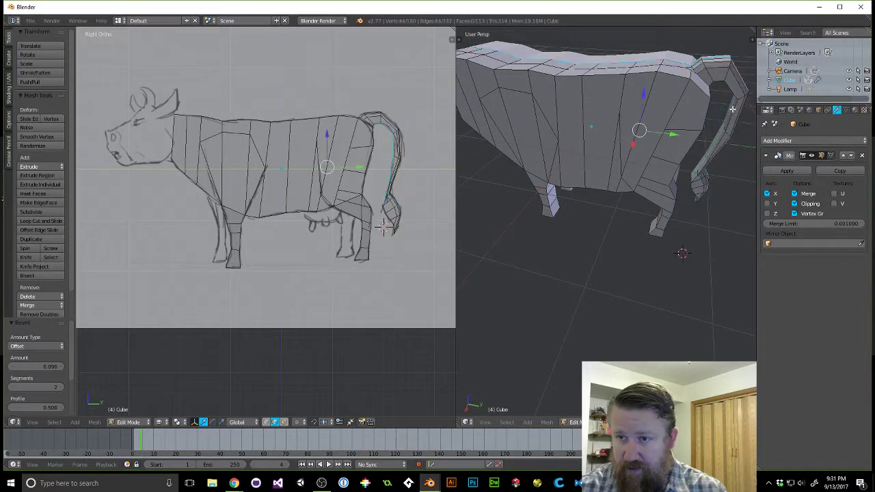
pyautogui.keyDown('alt'); pyautogui.rightClick(735, 110); pyautogui.keyUp('alt')
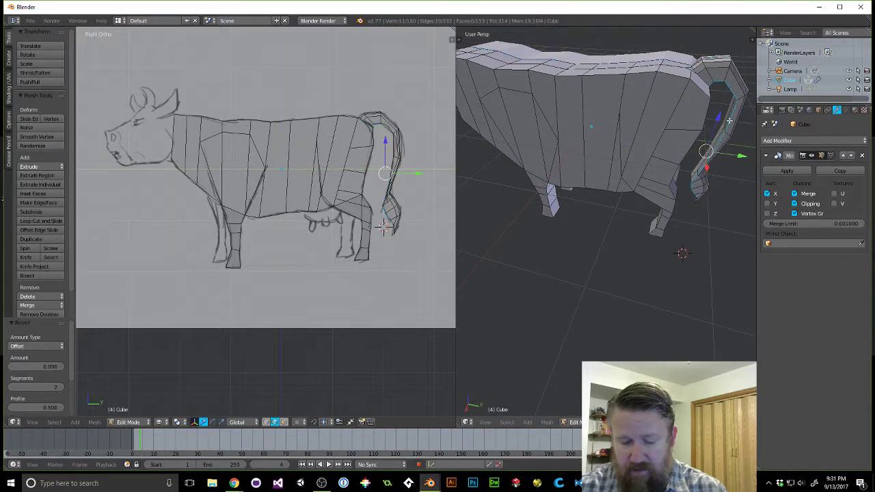
pyautogui.hotkey('ctrl', 'b')
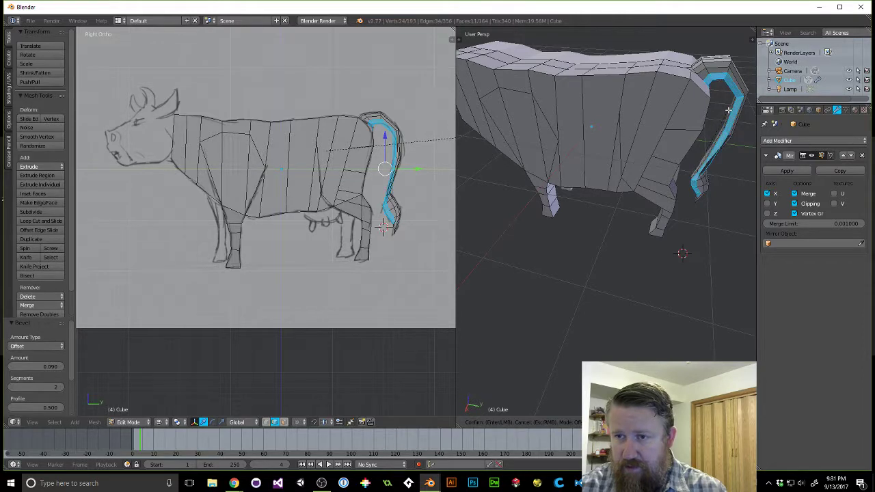
pyautogui.scroll(1, 730, 113)
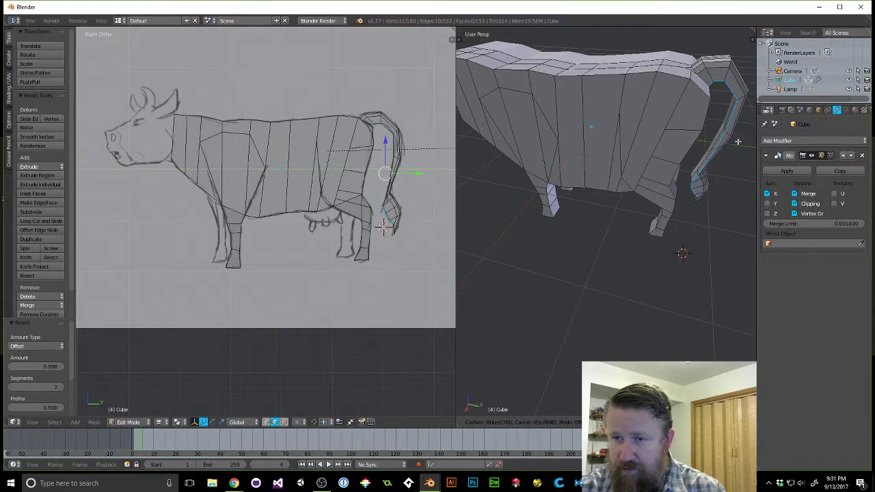
pyautogui.press('Escape')
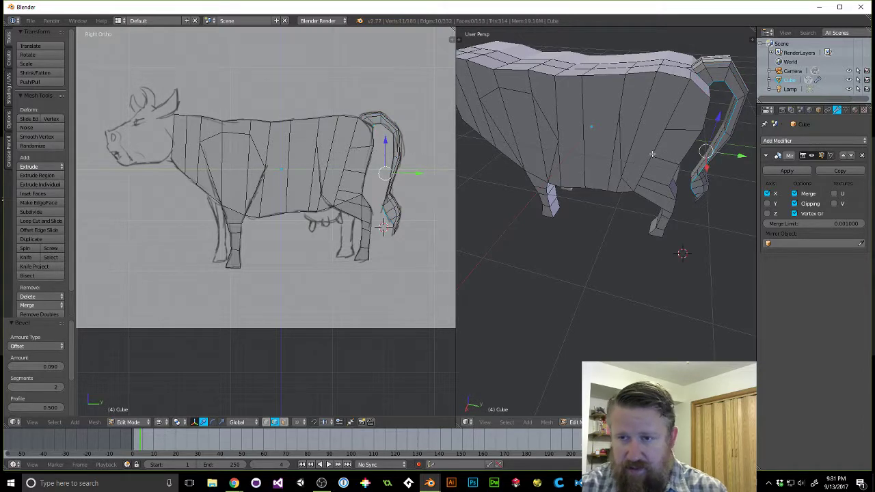
# In vertex selection mode, move the front vertices at the top of the tail tuft up about 0.068 along Z.
pyautogui.scroll(5, 711, 168)
pyautogui.scroll(2, 397, 190)
pyautogui.scroll(2, 398, 190)
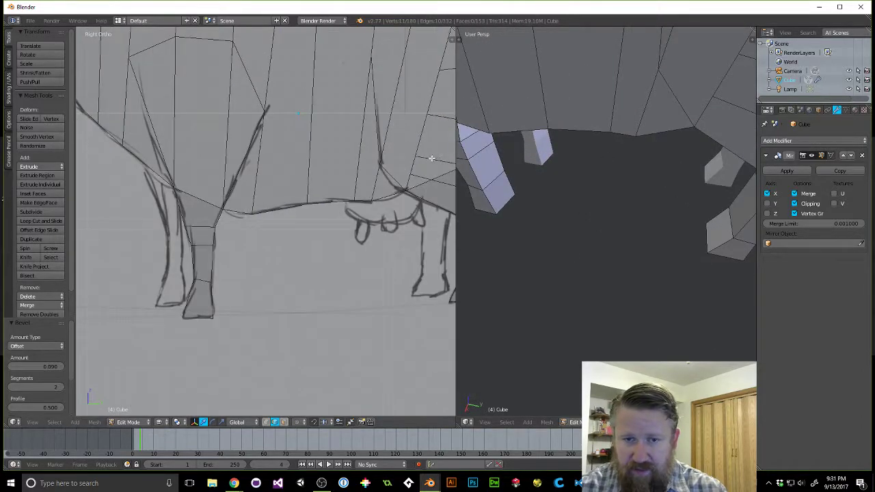
pyautogui.keyDown('shift'); pyautogui.moveTo(432, 158); pyautogui.dragTo(212, 193, button='middle'); pyautogui.keyUp('shift')
pyautogui.scroll(1, 212, 192)
pyautogui.scroll(2, 205, 164)
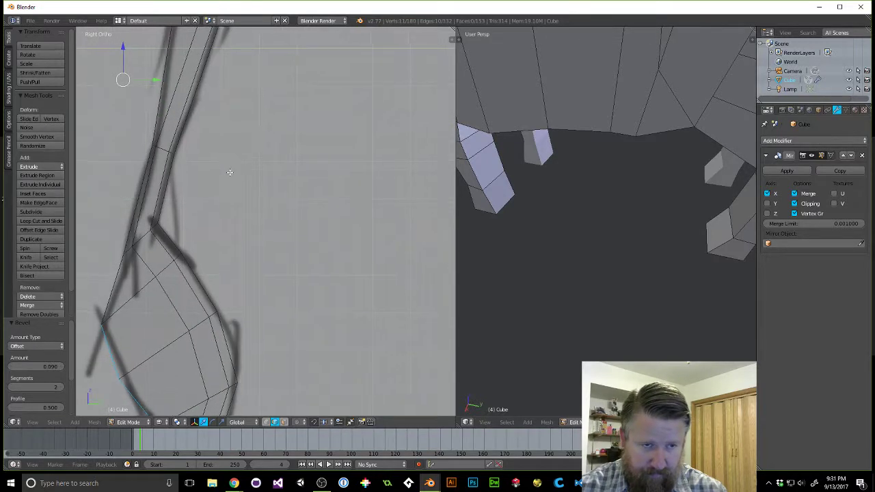
pyautogui.keyDown('shift'); pyautogui.moveTo(229, 176); pyautogui.dragTo(332, 212, button='middle'); pyautogui.keyUp('shift')
pyautogui.scroll(-1, 282, 260)
pyautogui.keyDown('shift'); pyautogui.scroll(-4, 338, 254); pyautogui.keyUp('shift')
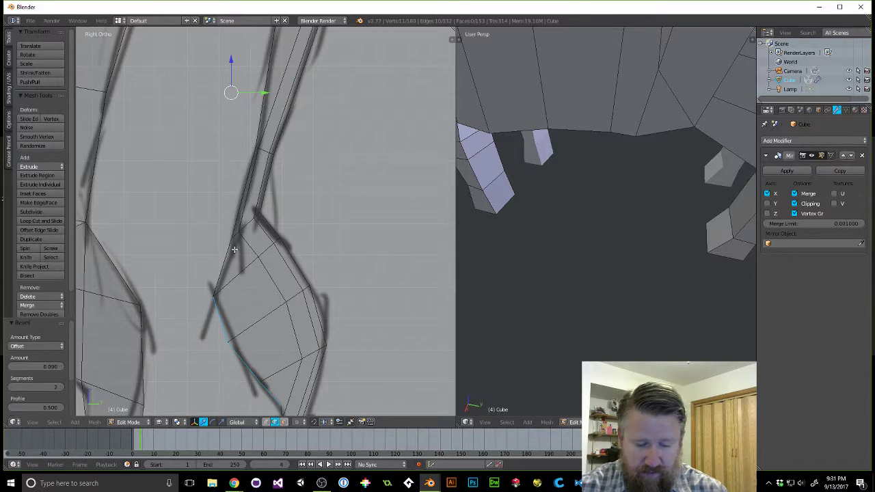
pyautogui.hotkey('ctrl', 'Tab')
pyautogui.click(213, 241)
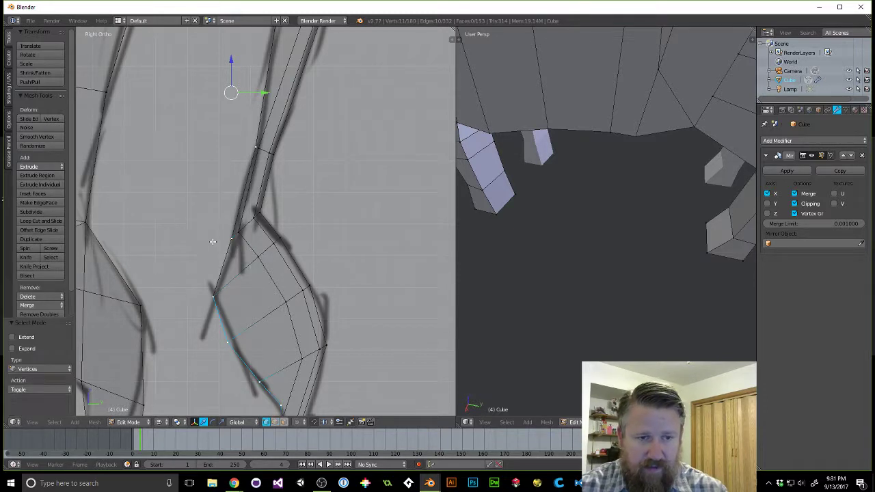
pyautogui.press('a')
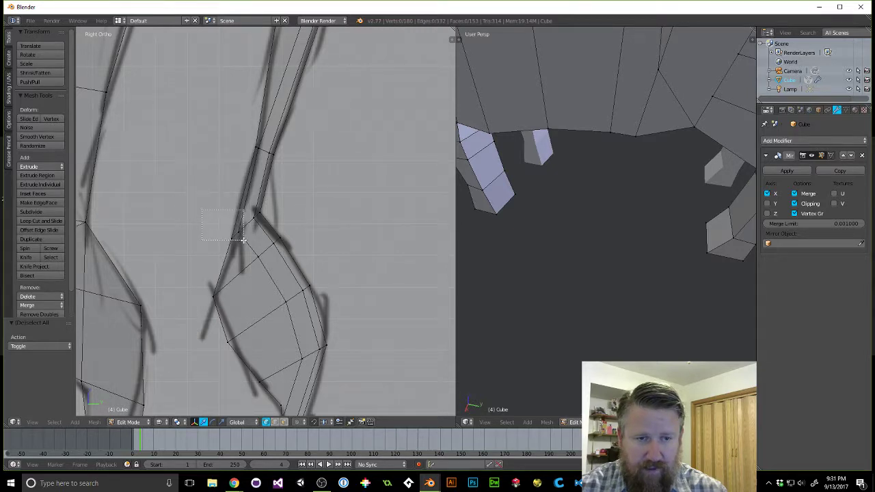
pyautogui.rightClick(236, 236)
pyautogui.press('g')
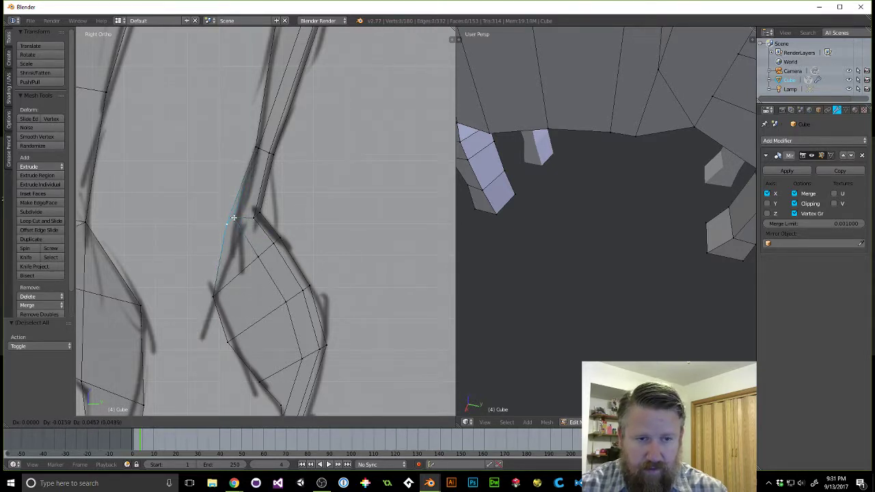
pyautogui.click(238, 211)
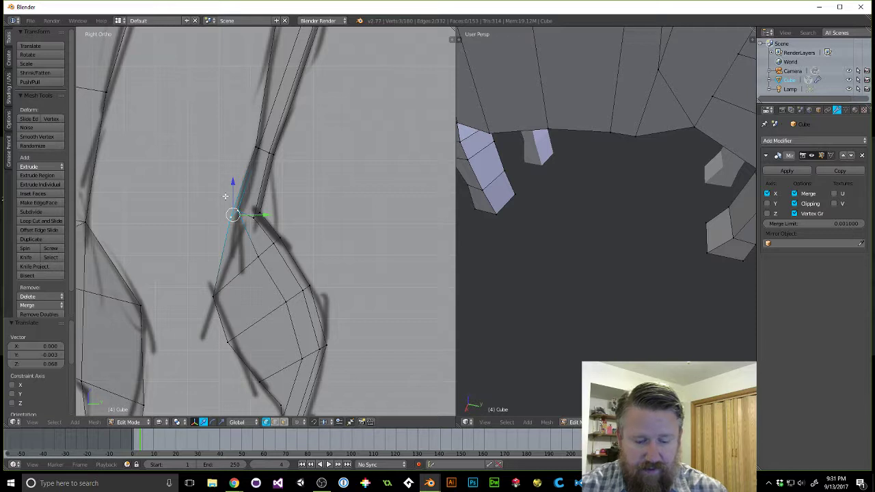
# Move the foremost vertices above the tail tuft forward about 0.035 and up about 0.023 to widen the tail's front side.
pyautogui.press('a')
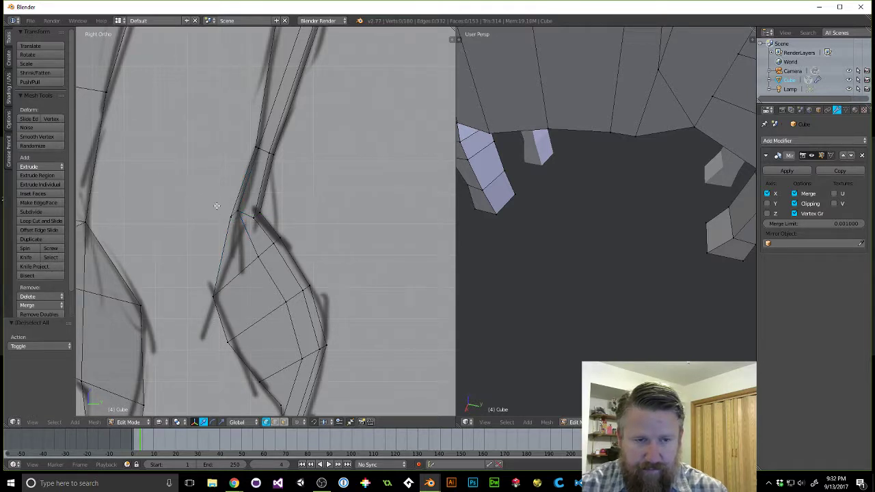
pyautogui.rightClick(232, 216)
pyautogui.press('g')
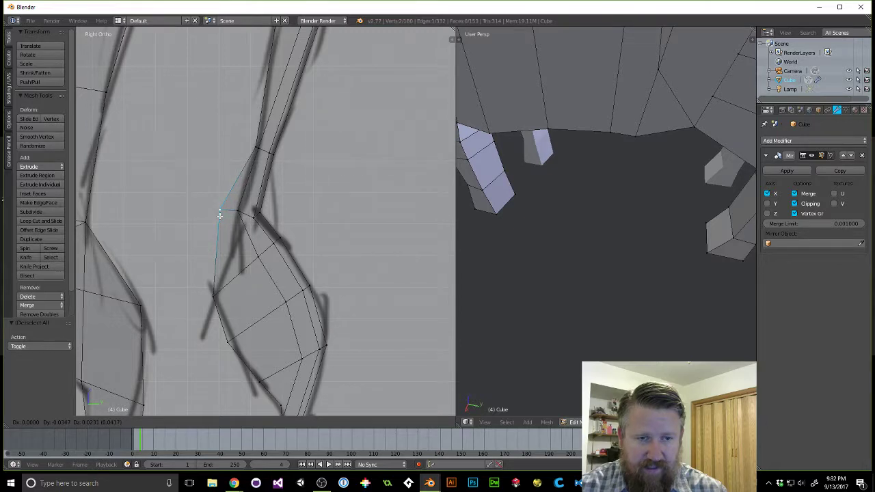
pyautogui.click(221, 214)
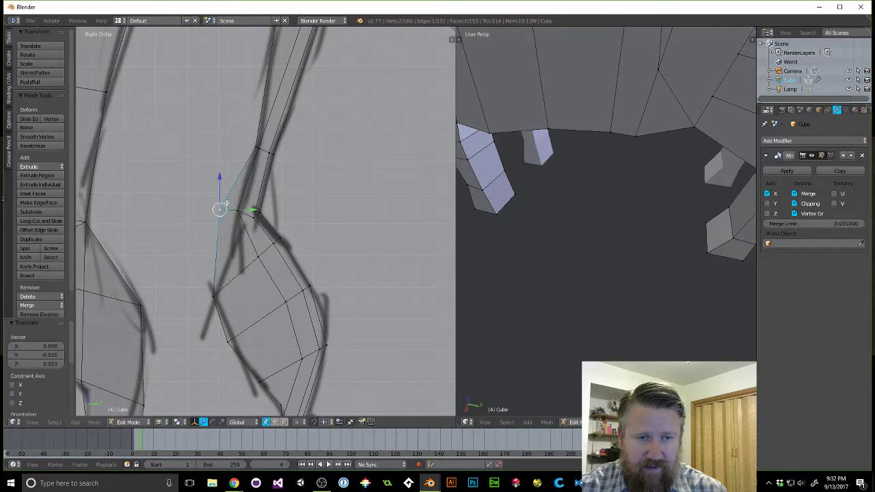
# Move the front vertices of the next tail ring above the tuft forward about 0.043 and up about 0.025.
pyautogui.rightClick(254, 147)
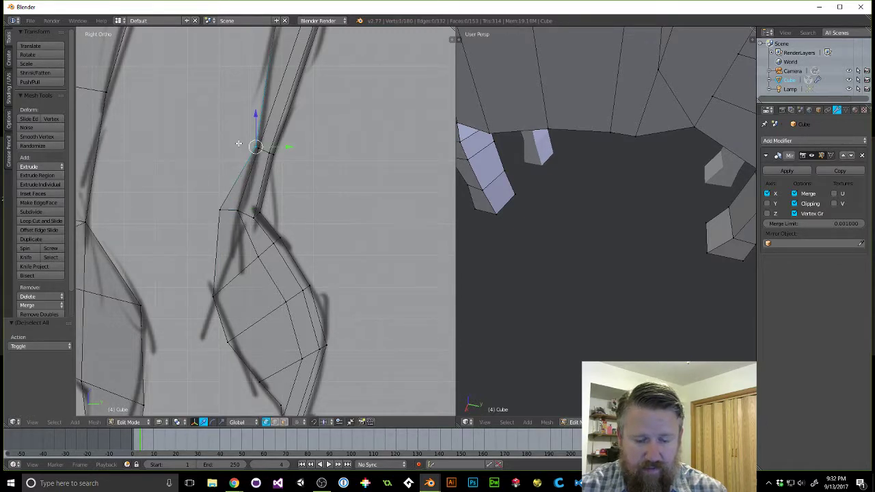
pyautogui.press('a')
pyautogui.press('b')
pyautogui.moveTo(237, 142); pyautogui.dragTo(255, 153)
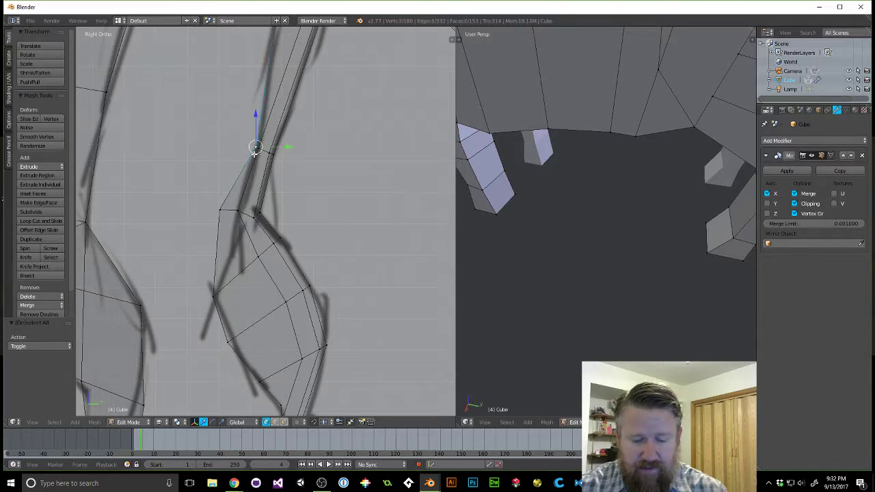
pyautogui.press('g')
pyautogui.click(241, 142)
# In edge selection mode, bevel the edge loop along the tail's inner front edge with 2 segments and an offset amount of about 0.076.
pyautogui.scroll(-3, 233, 168)
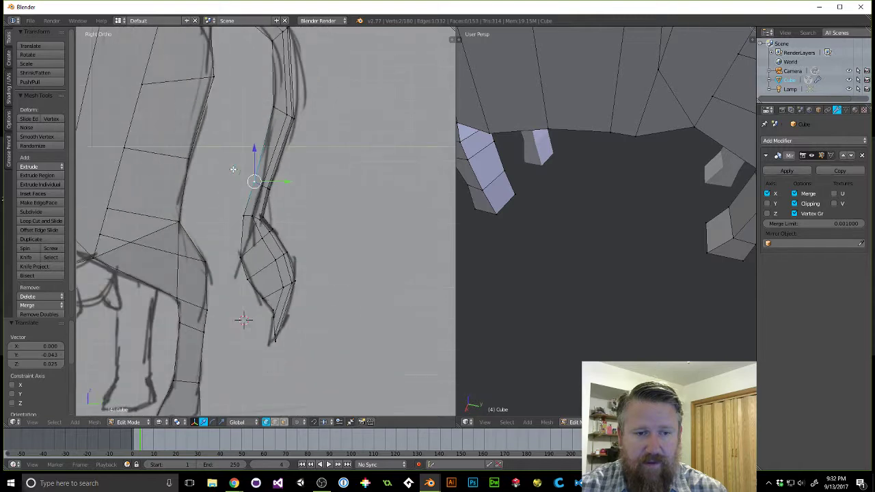
pyautogui.scroll(-2, 233, 169)
pyautogui.scroll(-3, 238, 213)
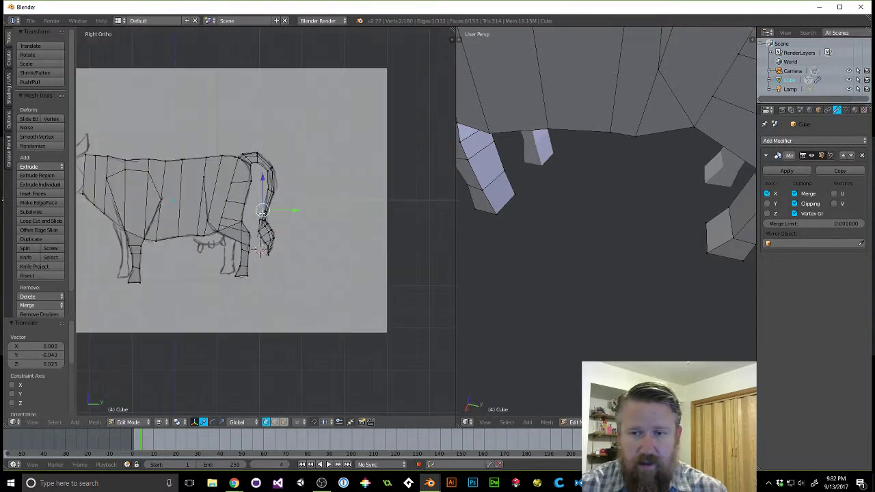
pyautogui.scroll(-5, 664, 244)
pyautogui.moveTo(664, 244); pyautogui.dragTo(541, 178, button='middle')
pyautogui.hotkey('ctrl', 'Tab')
pyautogui.click(477, 196)
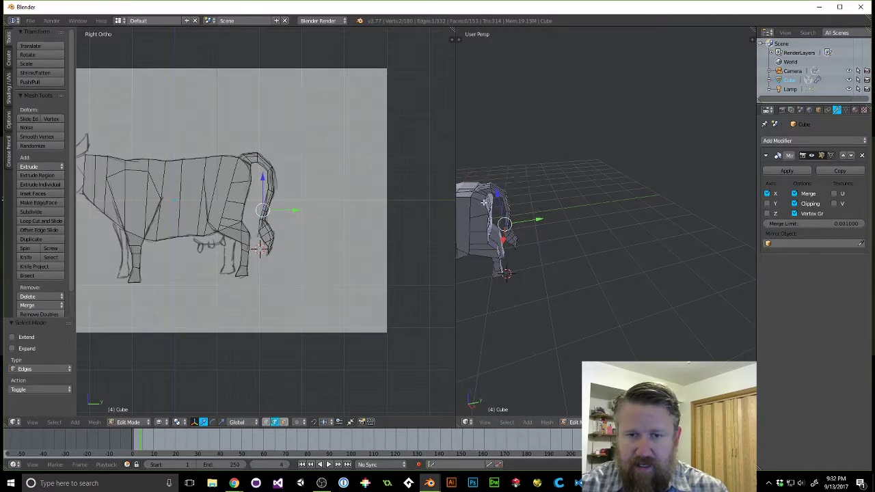
pyautogui.moveTo(516, 225); pyautogui.dragTo(622, 197, button='middle')
pyautogui.scroll(4, 637, 196)
pyautogui.scroll(4, 577, 185)
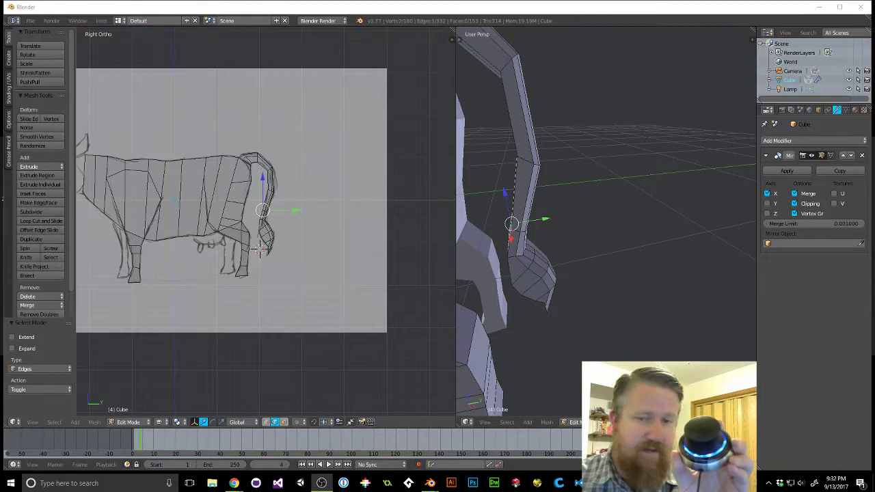
pyautogui.scroll(-10, 624, 305)
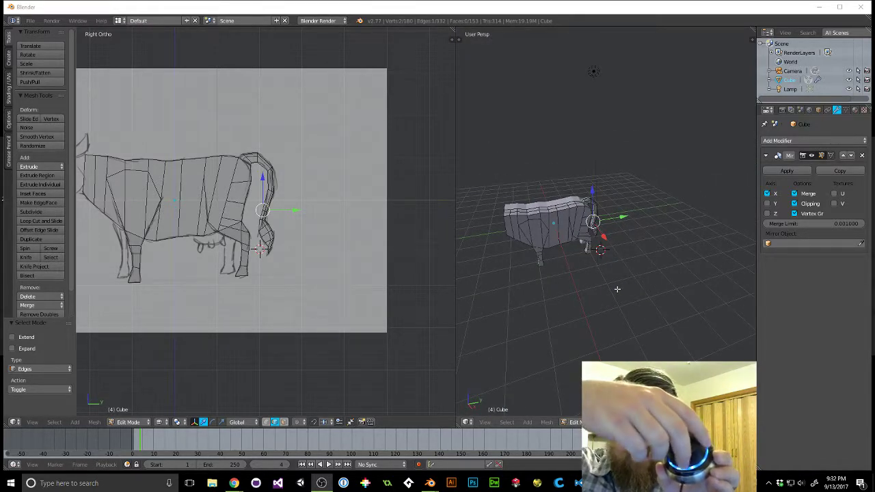
pyautogui.middleClick(710, 290)
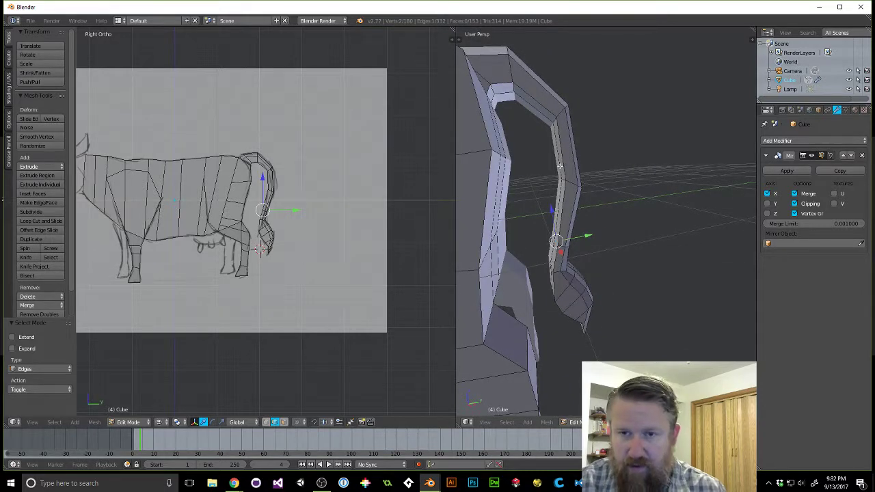
pyautogui.keyDown('alt'); pyautogui.rightClick(564, 164); pyautogui.keyUp('alt')
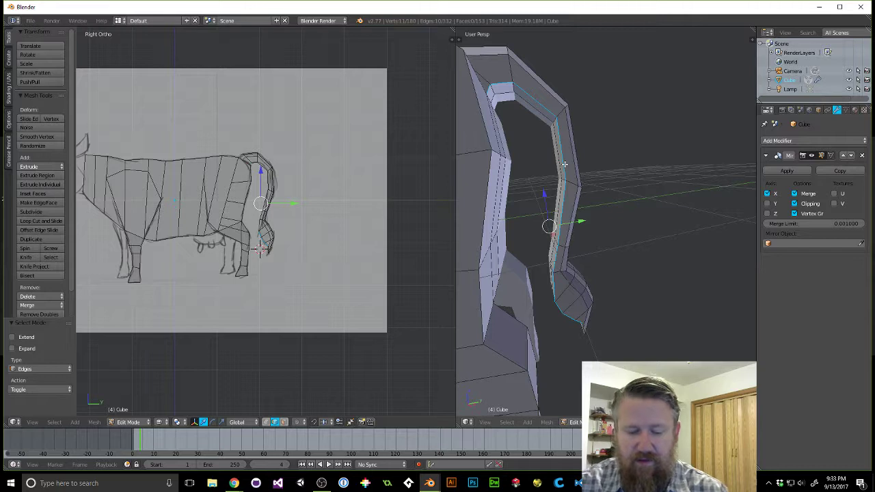
pyautogui.hotkey('ctrl', 'b')
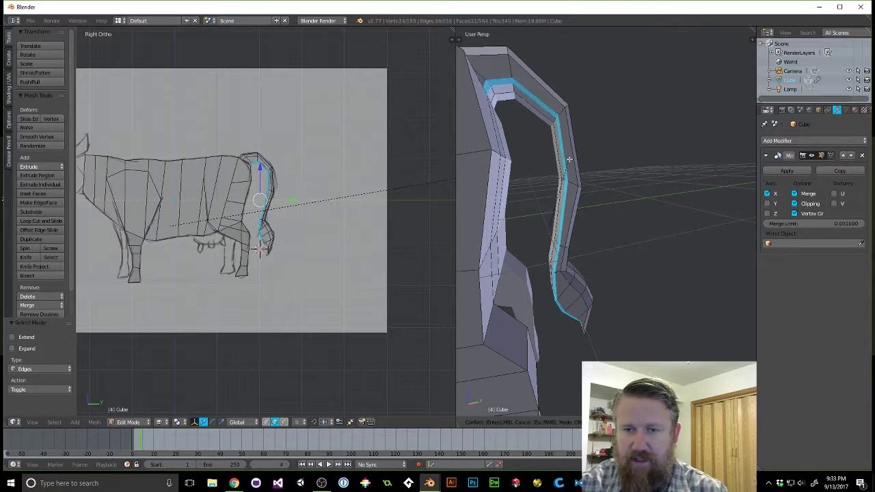
pyautogui.scroll(2, 575, 155)
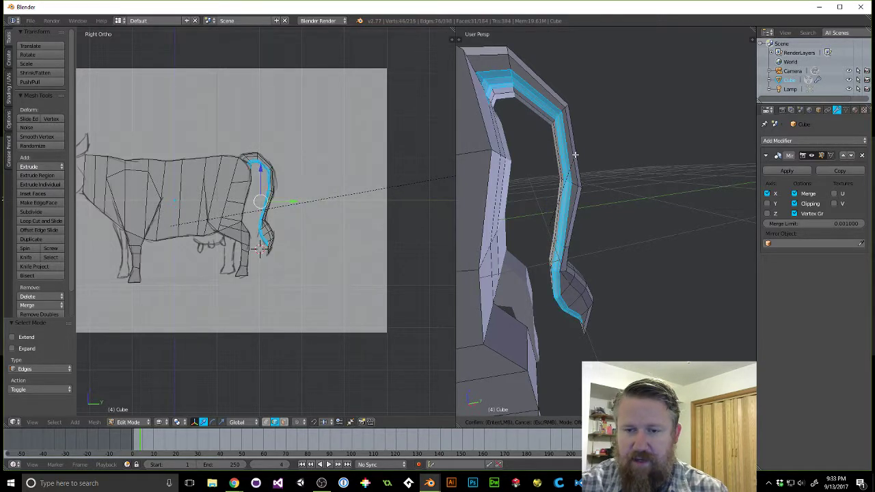
pyautogui.scroll(-1, 575, 155)
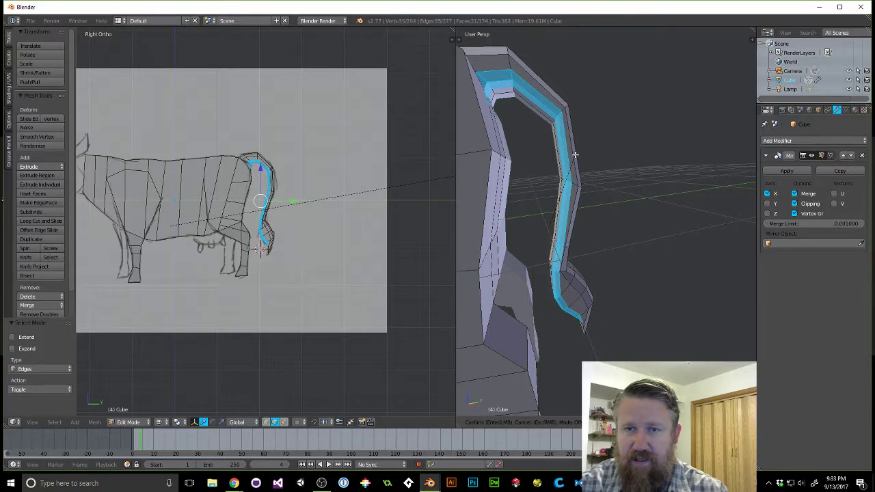
pyautogui.click(575, 155)
# Examine the bevelled tail, its tuft and its joint with the rump from several angles and distances.
pyautogui.moveTo(637, 183); pyautogui.dragTo(546, 218, button='middle')
pyautogui.scroll(-10, 653, 185)
pyautogui.scroll(11, 583, 230)
pyautogui.scroll(2, 506, 249)
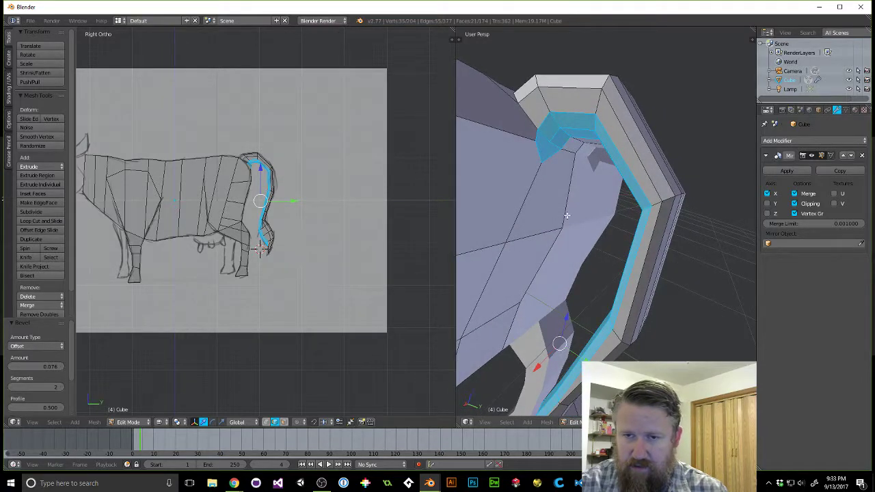
pyautogui.scroll(6, 566, 215)
pyautogui.scroll(-8, 568, 213)
pyautogui.scroll(2, 568, 215)
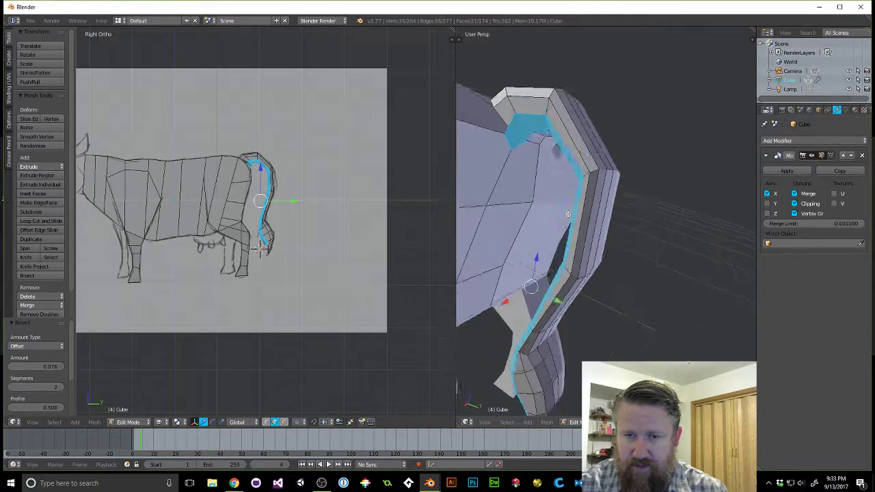
pyautogui.scroll(-12, 568, 215)
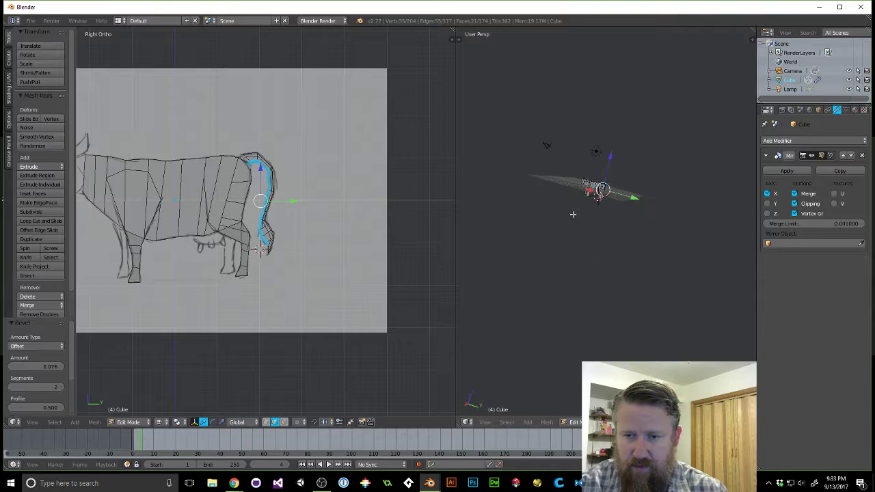
pyautogui.scroll(12, 573, 214)
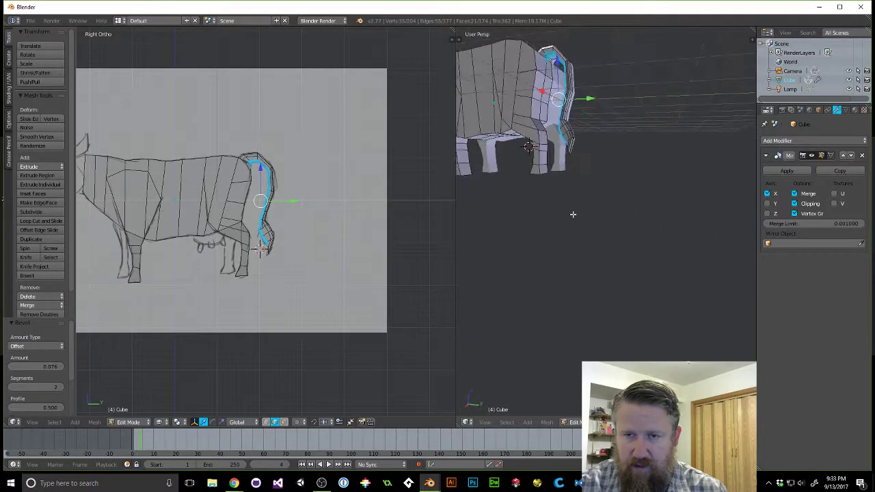
pyautogui.scroll(5, 573, 214)
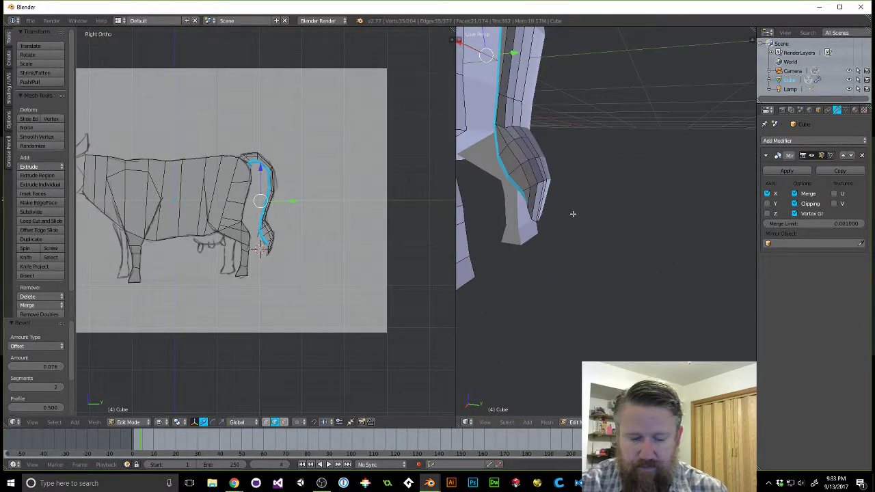
pyautogui.scroll(3, 595, 239)
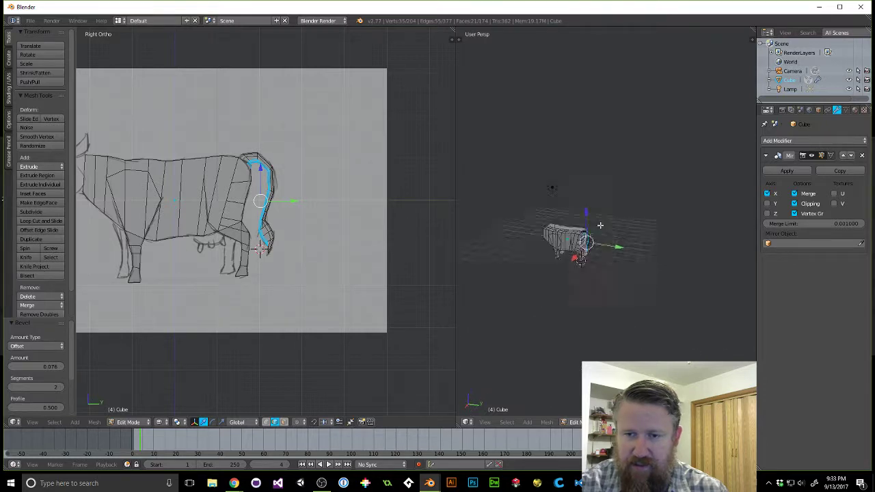
pyautogui.scroll(5, 583, 235)
pyautogui.moveTo(583, 235); pyautogui.dragTo(596, 221, button='middle')
pyautogui.scroll(8, 596, 220)
pyautogui.scroll(-10, 596, 220)
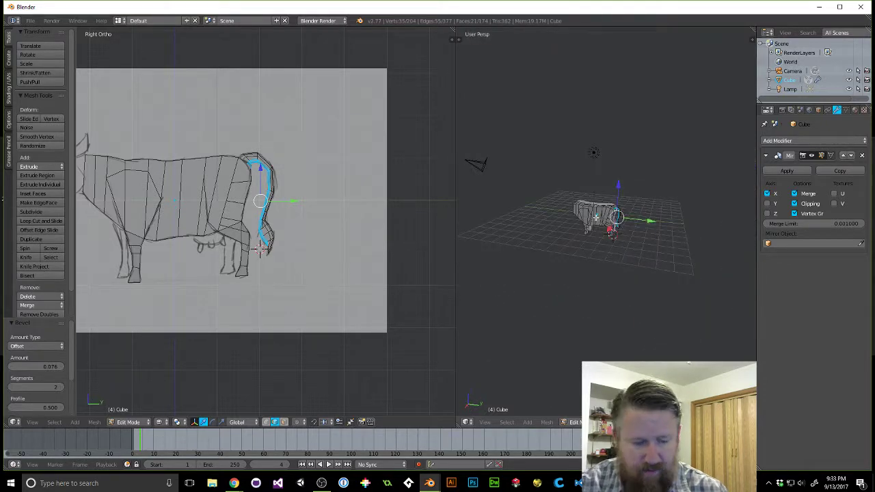
# Reset the 3D cursor to the scene origin and bring the whole scene back into view in the perspective viewport.
pyautogui.scroll(-6, 596, 217)
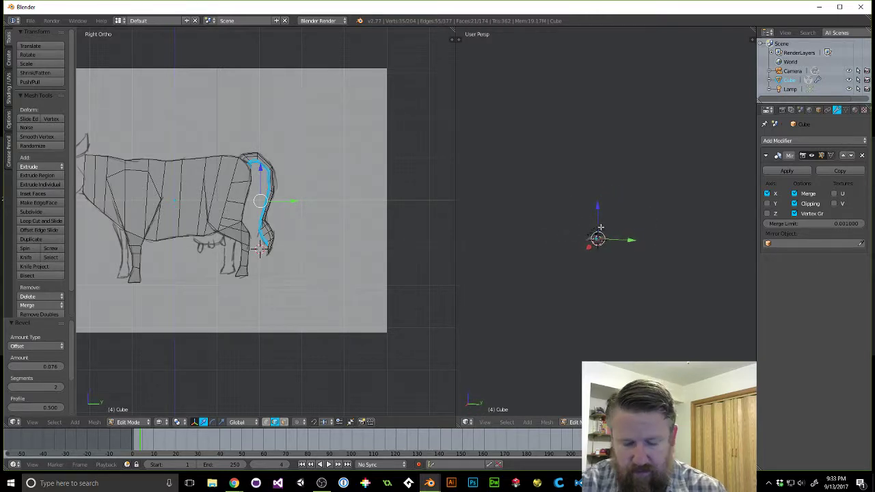
pyautogui.hotkey('shift', 'c')
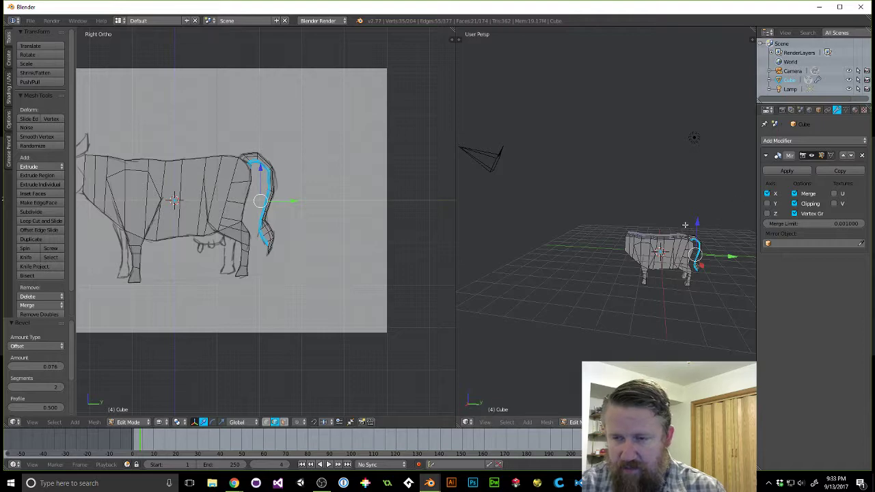
pyautogui.scroll(6, 723, 213)
pyautogui.scroll(4, 574, 248)
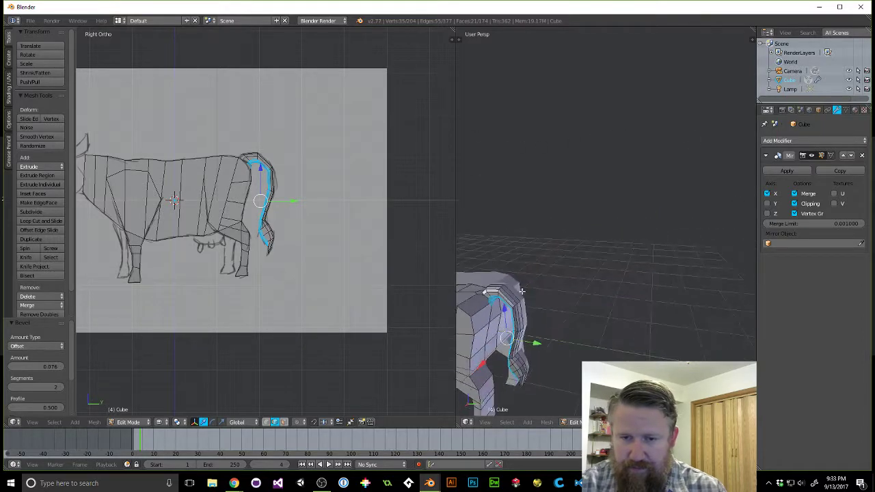
# Inspect the tail's thickness and curve against the cow's hindquarters from the side and rear.
pyautogui.moveTo(735, 179); pyautogui.dragTo(550, 235, button='middle')
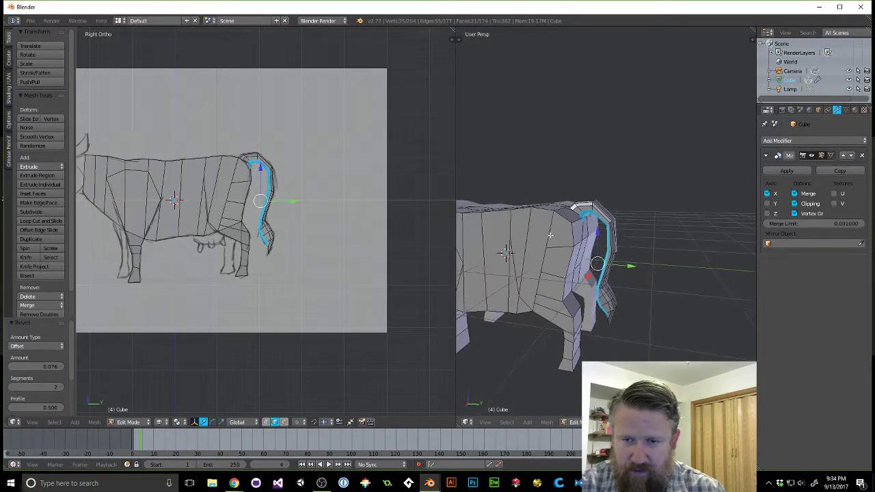
pyautogui.scroll(5, 550, 236)
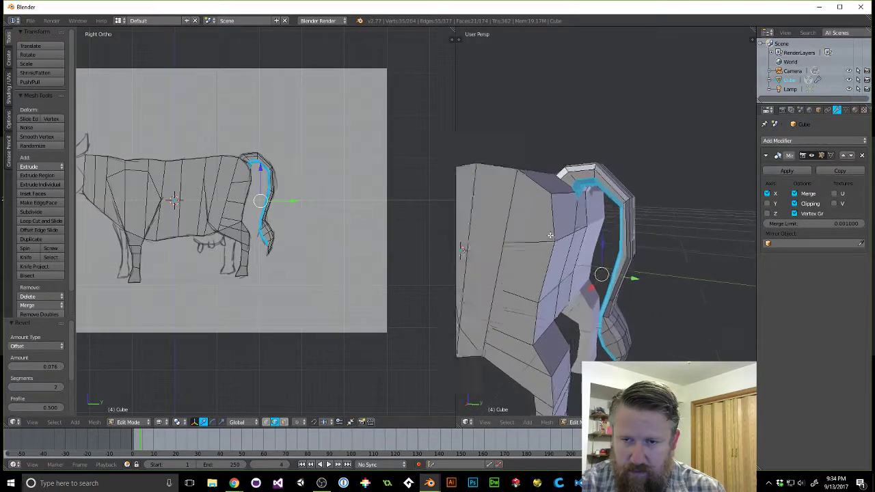
pyautogui.scroll(5, 550, 235)
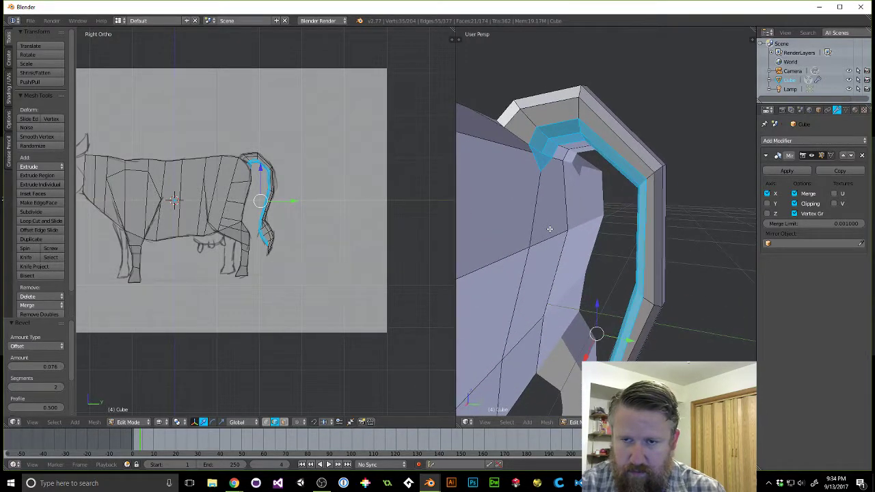
pyautogui.moveTo(549, 229); pyautogui.dragTo(525, 231, button='middle')
pyautogui.scroll(-3, 525, 230)
pyautogui.scroll(8, 525, 230)
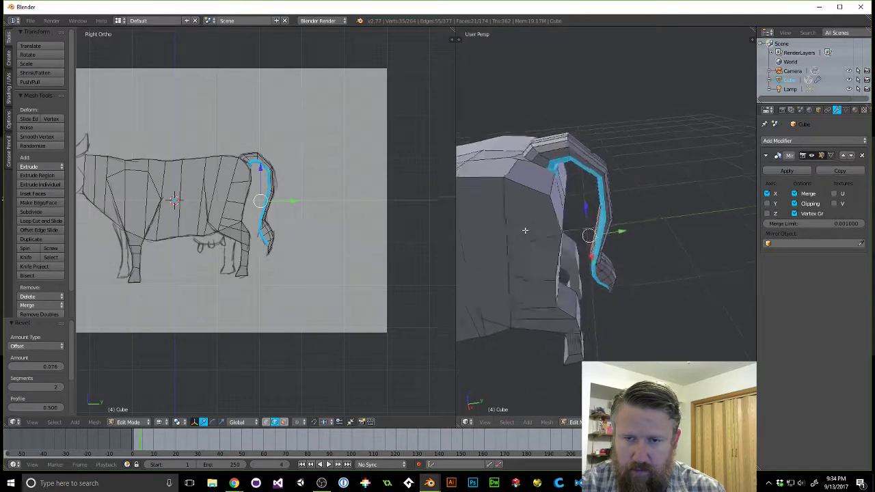
pyautogui.scroll(-10, 525, 231)
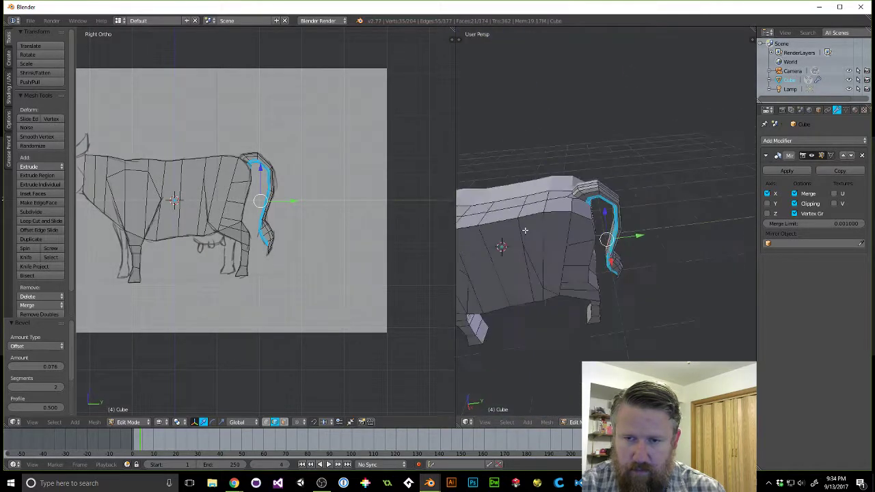
pyautogui.scroll(10, 549, 218)
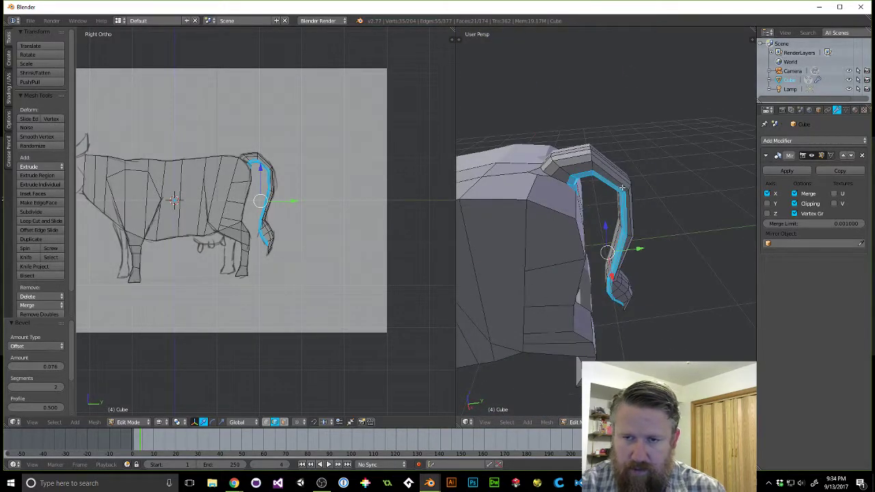
pyautogui.moveTo(623, 187); pyautogui.dragTo(597, 178, button='middle')
pyautogui.moveTo(546, 165); pyautogui.dragTo(510, 166, button='middle')
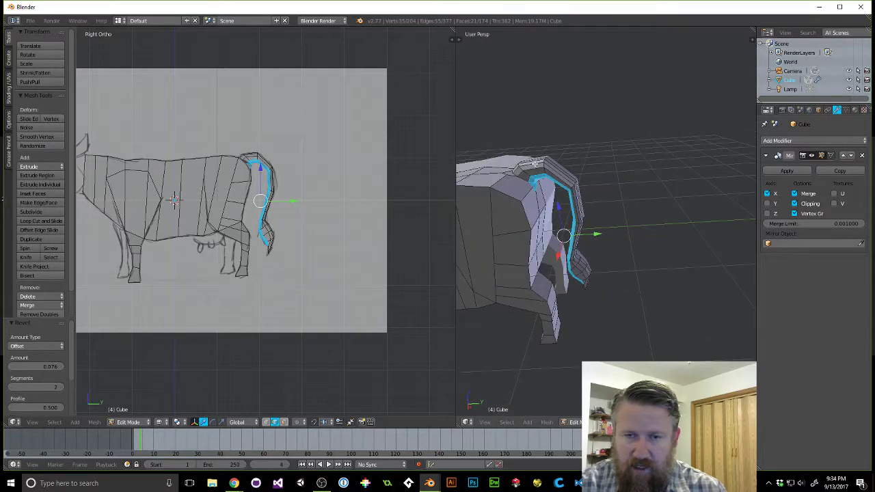
# Show the tail in wireframe from the top orthographic view in the perspective viewport.
pyautogui.press('KP_9')
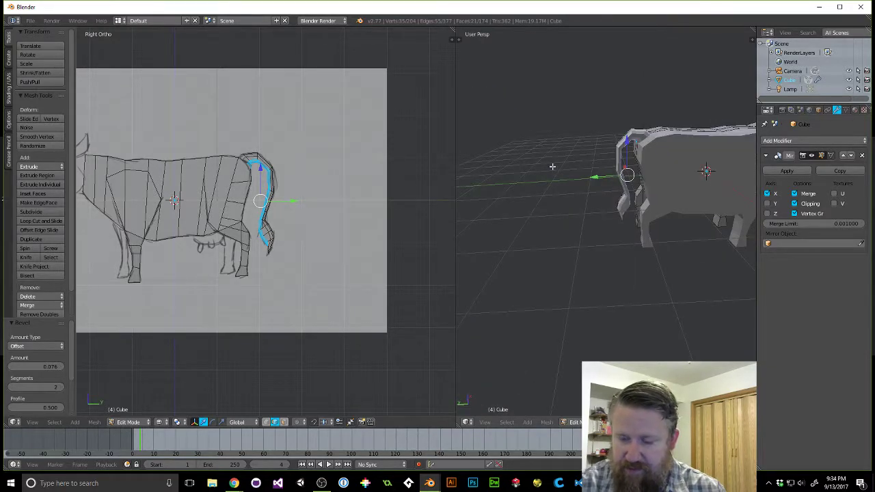
pyautogui.press('KP_7')
pyautogui.press('KP_5')
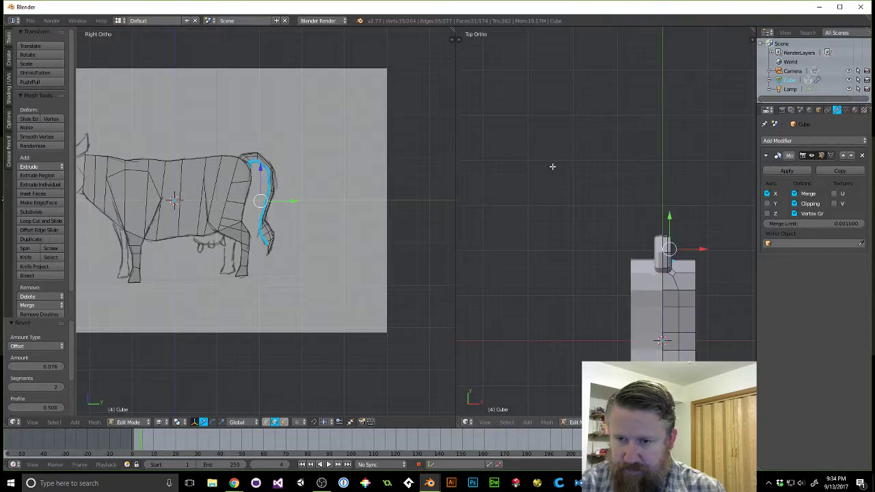
pyautogui.keyDown('shift'); pyautogui.moveTo(643, 203); pyautogui.dragTo(578, 153, button='middle'); pyautogui.keyUp('shift')
pyautogui.press('z')
pyautogui.scroll(6, 615, 181)
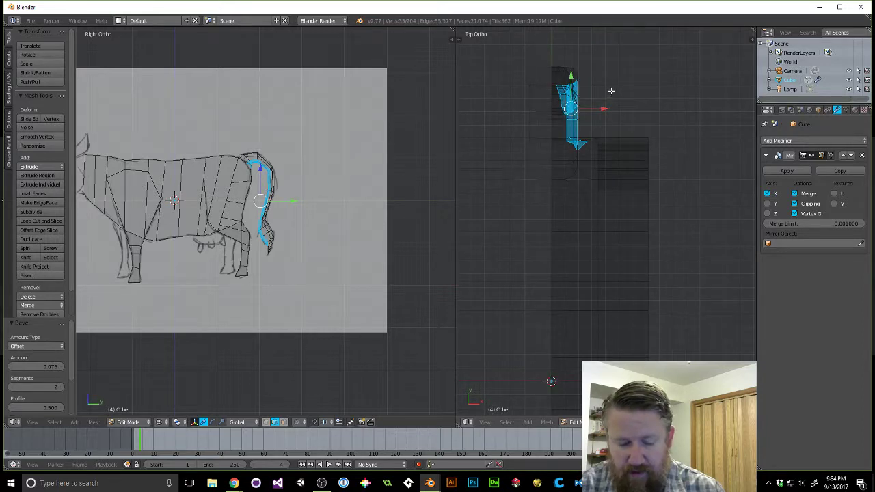
# Clear the selection, switch to vertex selection and box-select the tail's outer side vertices in the top wireframe view.
pyautogui.press('a')
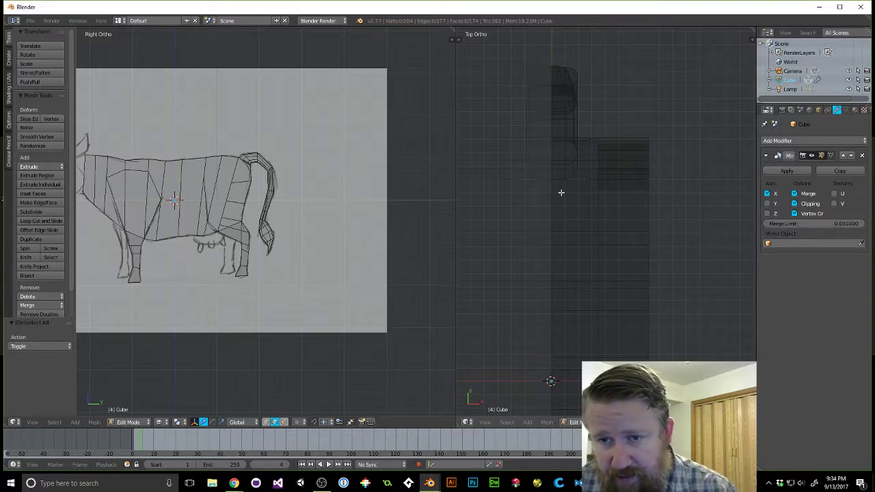
pyautogui.hotkey('ctrl', 'Tab')
pyautogui.click(558, 55)
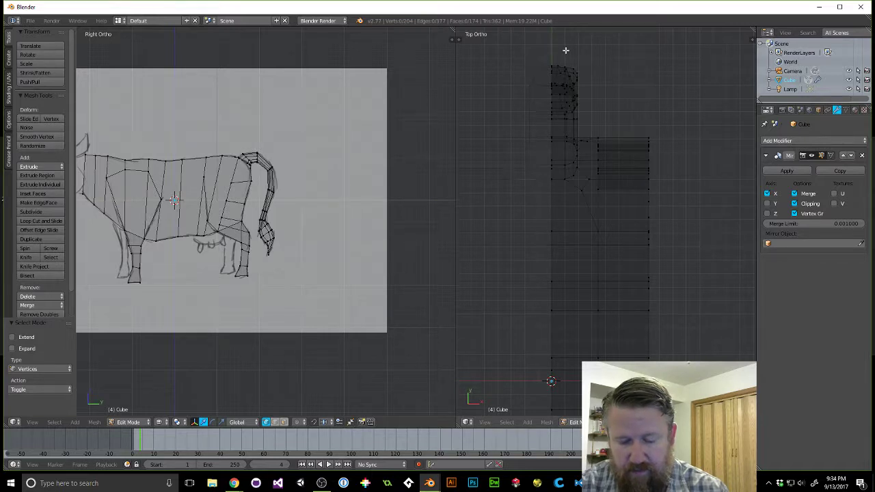
pyautogui.press('b')
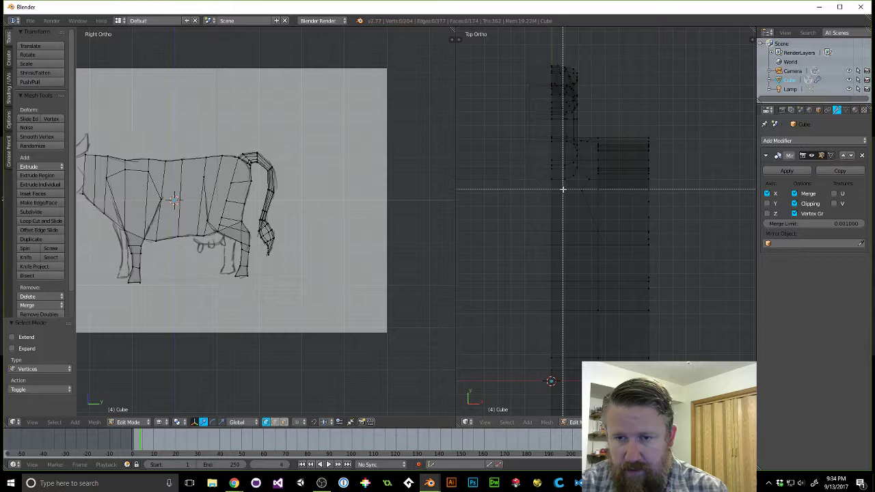
pyautogui.moveTo(563, 183); pyautogui.dragTo(583, 62)
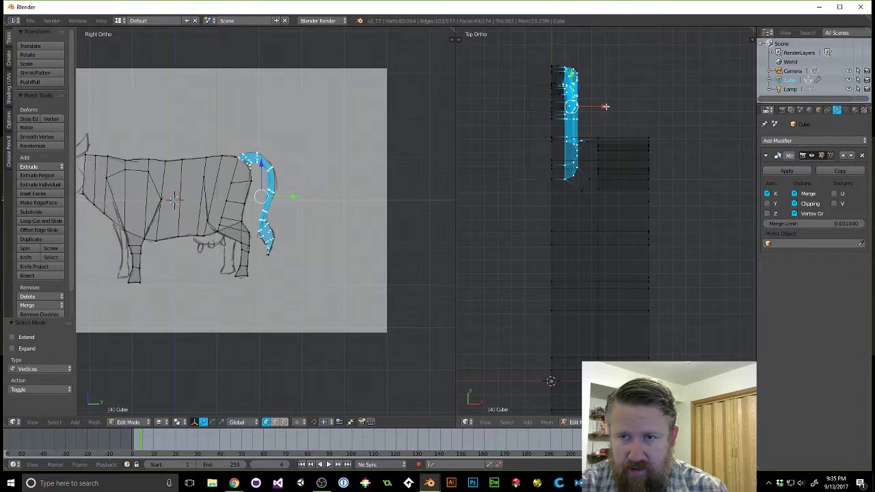
pyautogui.press('g')
pyautogui.press('y')
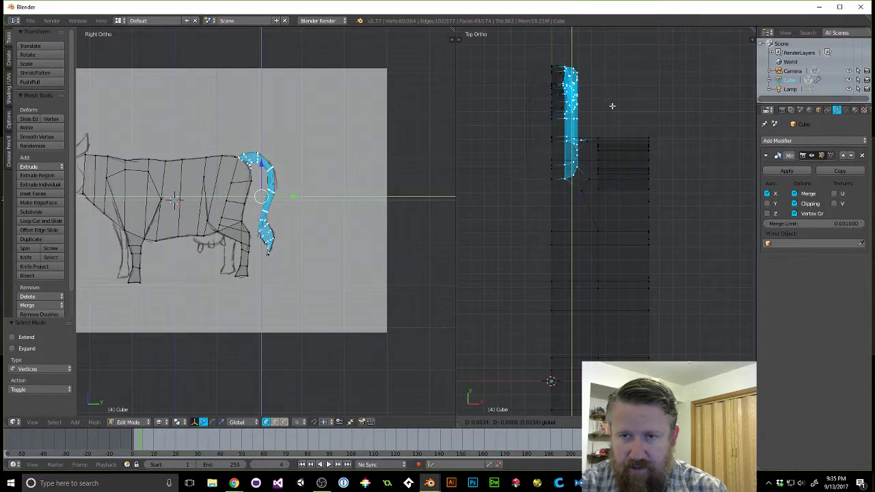
pyautogui.click(614, 108)
pyautogui.hotkey('ctrl', 'z')
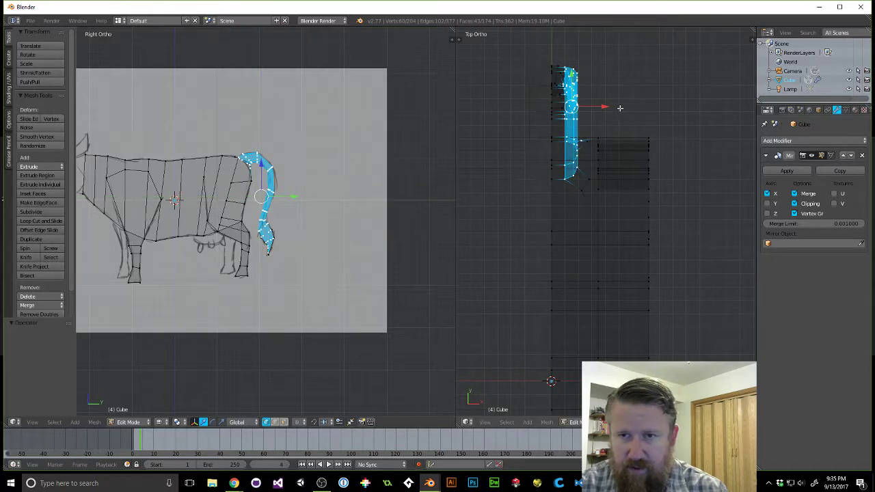
# Move the selected tail side vertices inward by -0.034 along X.
pyautogui.moveTo(607, 108); pyautogui.dragTo(599, 106)
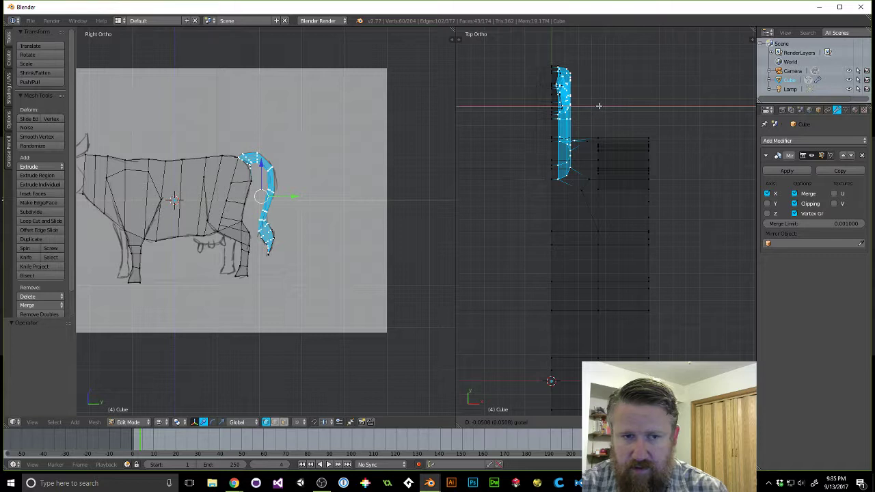
pyautogui.moveTo(599, 106); pyautogui.dragTo(602, 104)
pyautogui.scroll(-3, 718, 217)
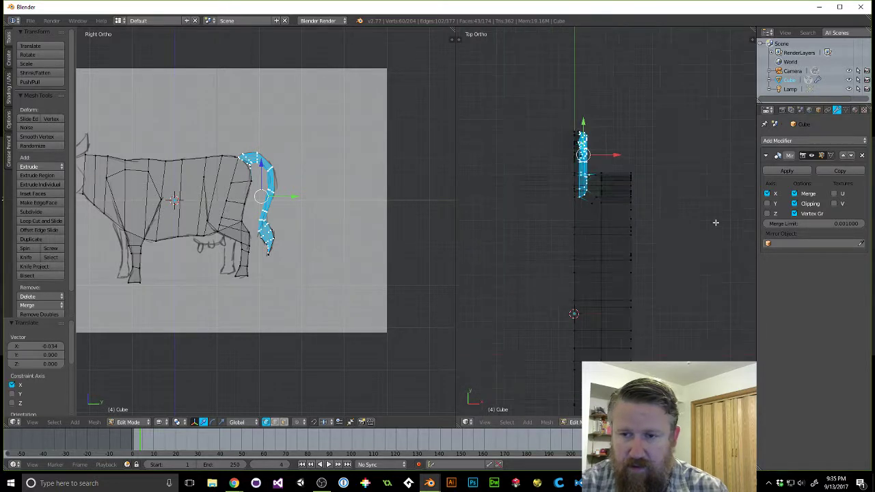
# Slim the tail further in the shaded perspective view by moving its side vertices inward by -0.037 along X.
pyautogui.press('KP_5')
pyautogui.press('KP_1')
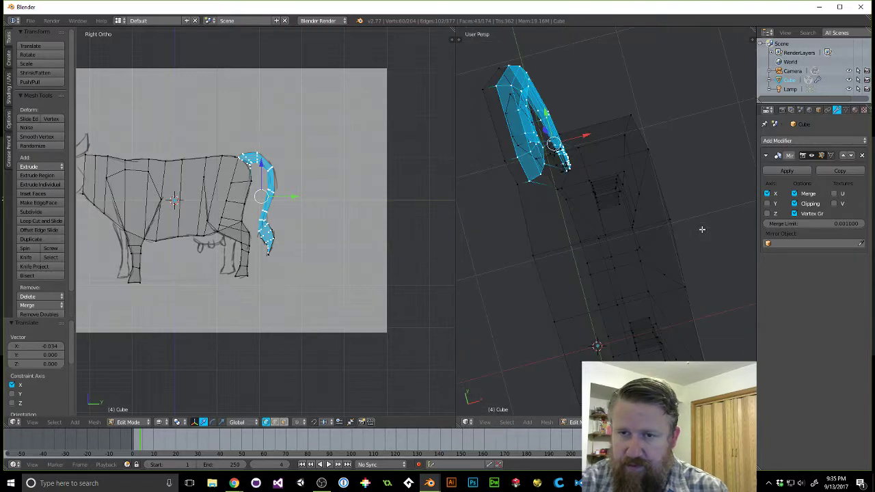
pyautogui.scroll(-5, 701, 229)
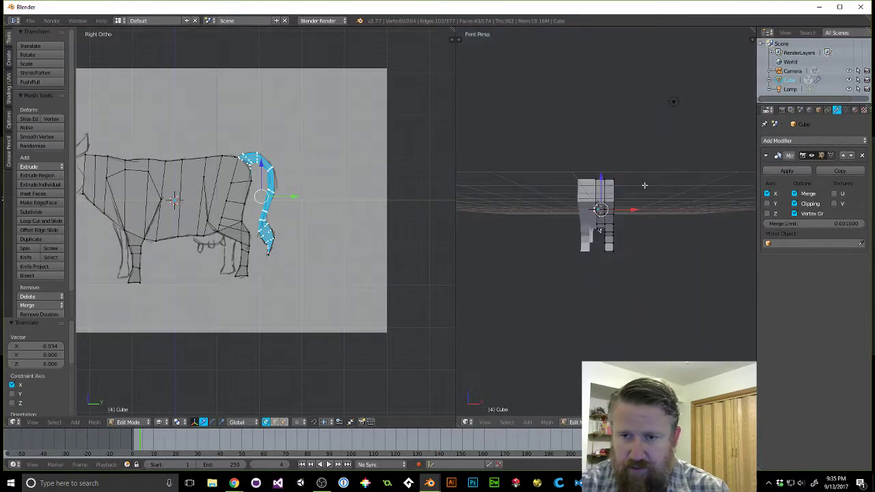
pyautogui.moveTo(701, 229); pyautogui.dragTo(561, 188, button='middle')
pyautogui.scroll(8, 602, 234)
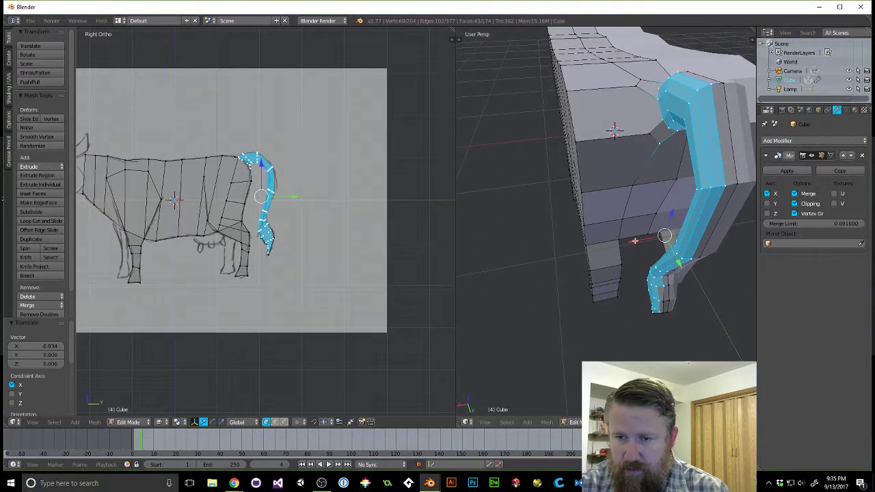
pyautogui.moveTo(634, 241); pyautogui.dragTo(639, 239)
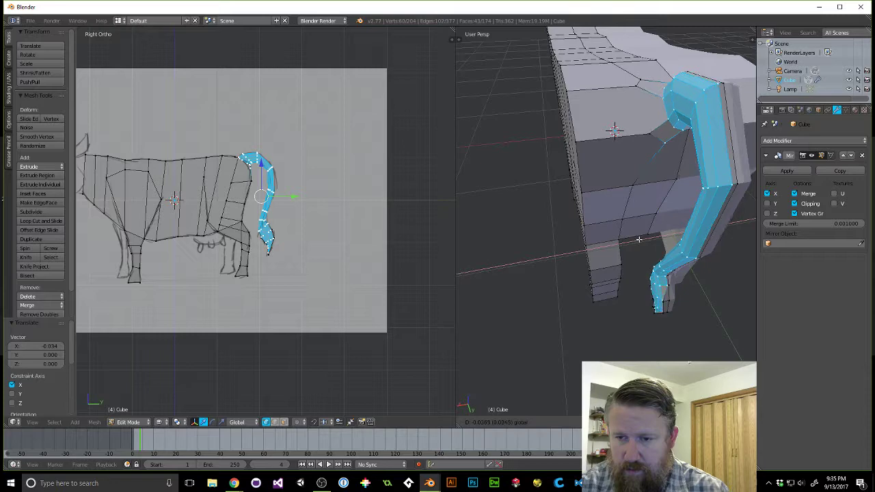
pyautogui.click(640, 240)
# Examine the slimmed tail and the overall width of the body from the front, side, above and the camera view.
pyautogui.moveTo(639, 240); pyautogui.dragTo(748, 236, button='middle')
pyautogui.moveTo(615, 230); pyautogui.dragTo(558, 209, button='middle')
pyautogui.scroll(-4, 597, 250)
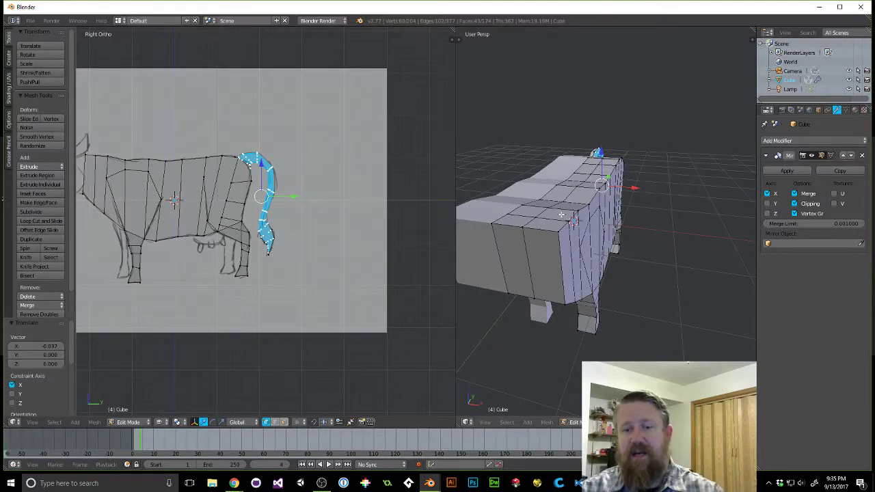
pyautogui.moveTo(620, 201); pyautogui.dragTo(553, 206, button='middle')
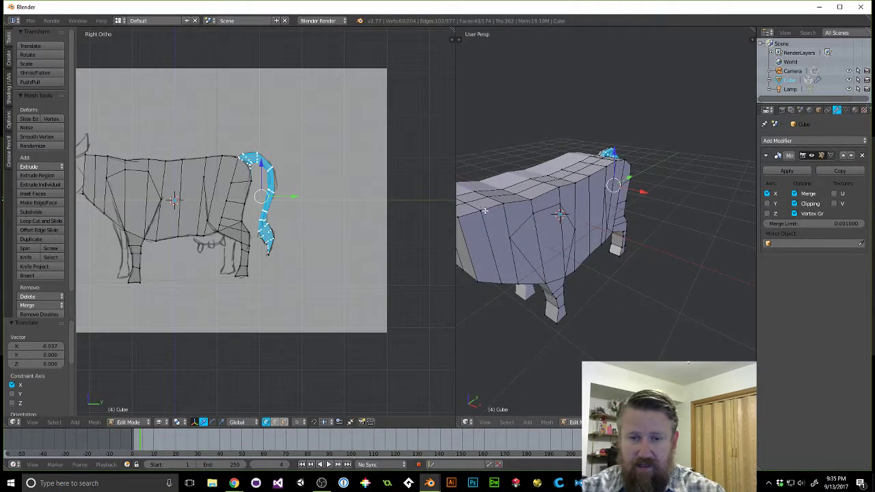
pyautogui.moveTo(485, 211); pyautogui.dragTo(534, 243, button='middle')
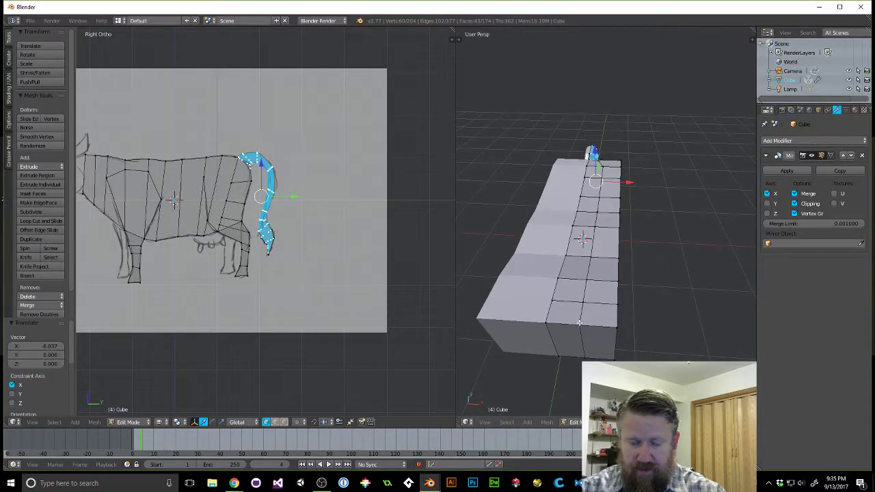
pyautogui.press('KP_0')
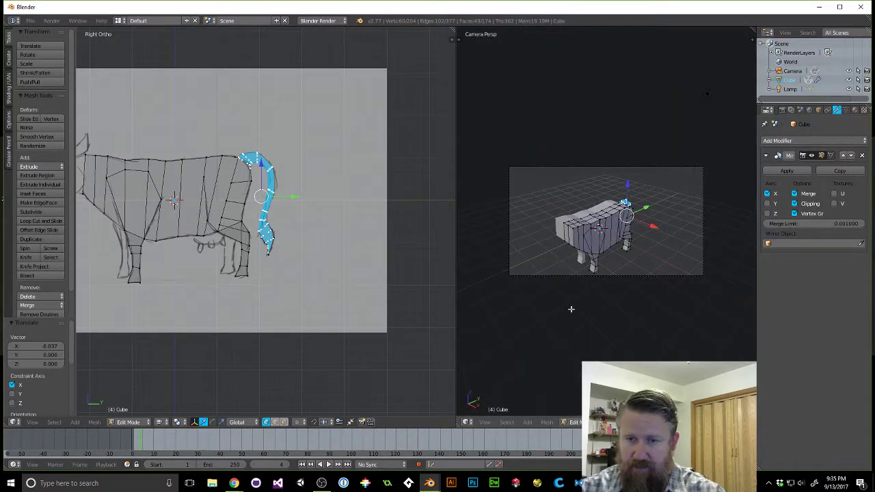
# Taper the neck end of the body in the top wireframe view by moving vertex rows inward, the final row by -0.042 along X.
pyautogui.press('KP_7')
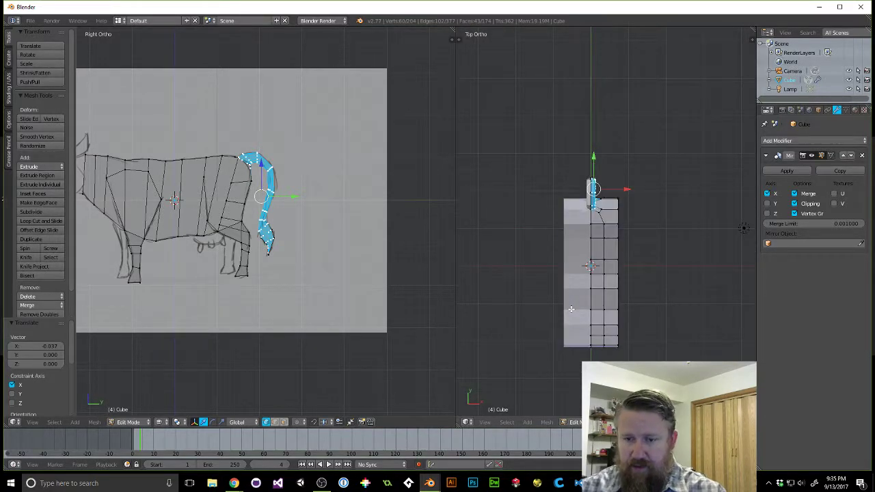
pyautogui.scroll(2, 602, 351)
pyautogui.press('z')
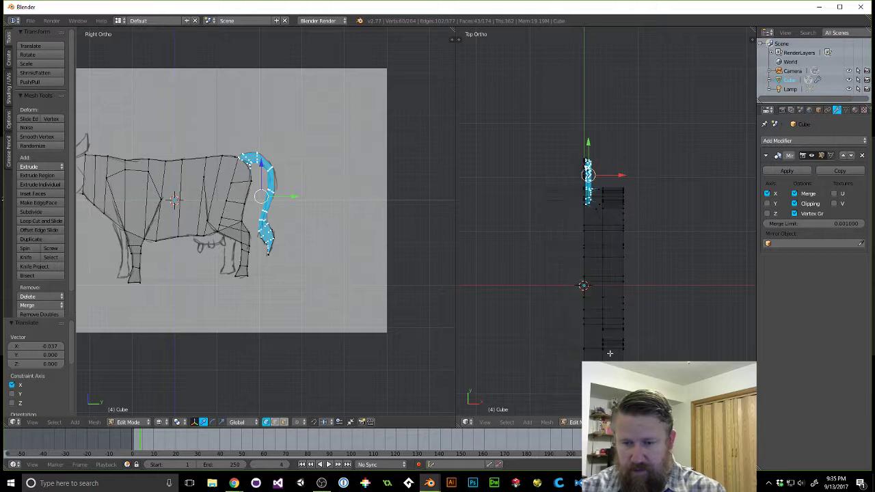
pyautogui.keyDown('shift'); pyautogui.moveTo(644, 350); pyautogui.dragTo(627, 275, button='middle'); pyautogui.keyUp('shift')
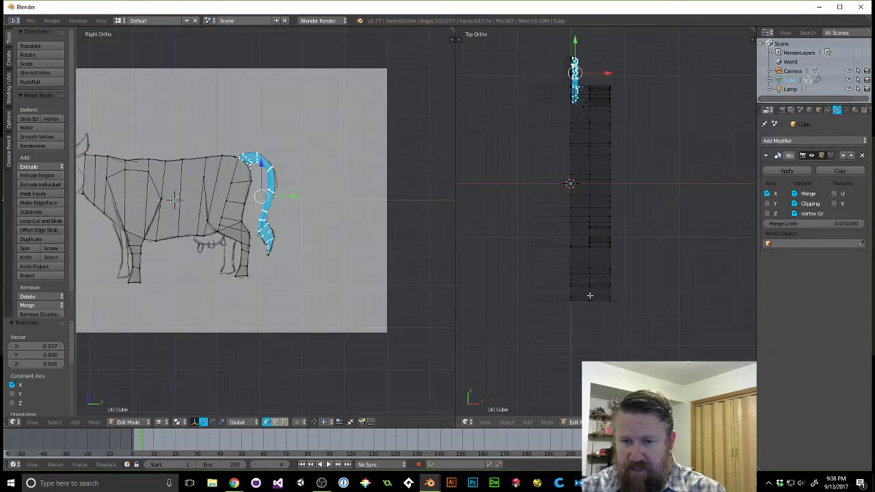
pyautogui.press('a')
pyautogui.press('b')
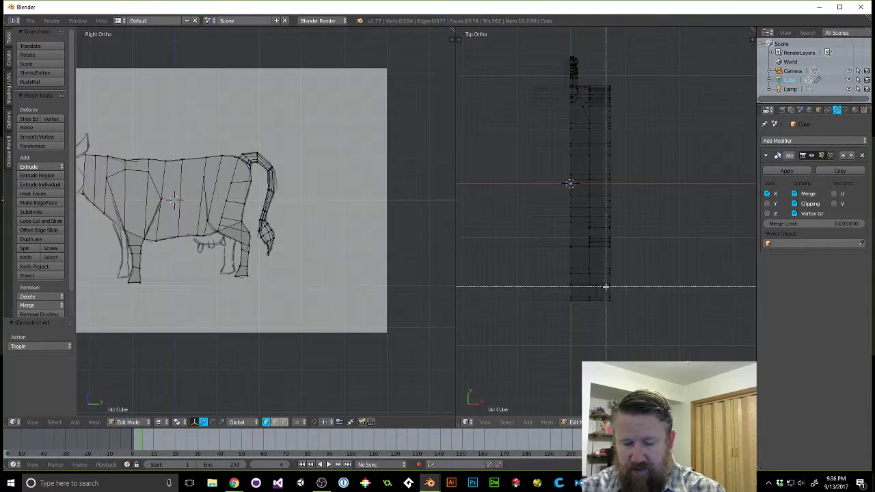
pyautogui.moveTo(581, 292); pyautogui.dragTo(618, 285)
pyautogui.press('a')
pyautogui.press('b')
pyautogui.press('a')
pyautogui.press('b')
pyautogui.moveTo(582, 264); pyautogui.dragTo(626, 270)
# Move the two outer vertices where the front leg meets the body outward by 0.120 along X.
pyautogui.moveTo(669, 270); pyautogui.dragTo(635, 233, button='middle')
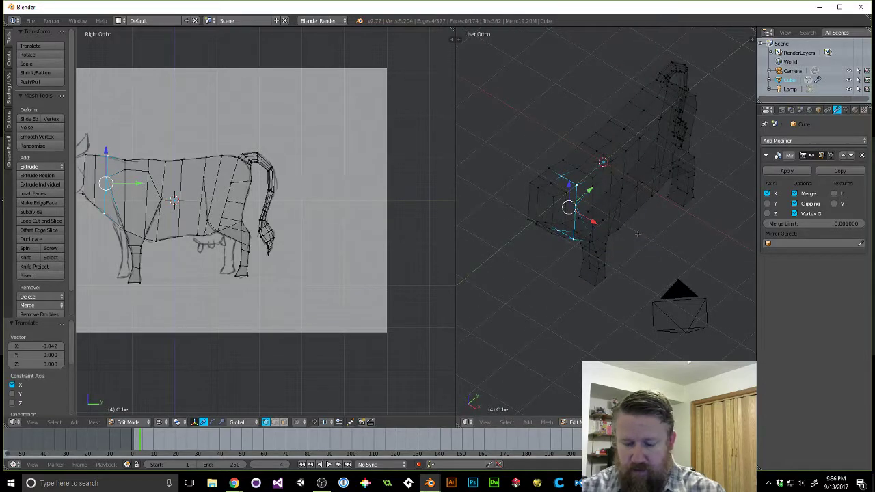
pyautogui.press('z')
pyautogui.press('KP_5')
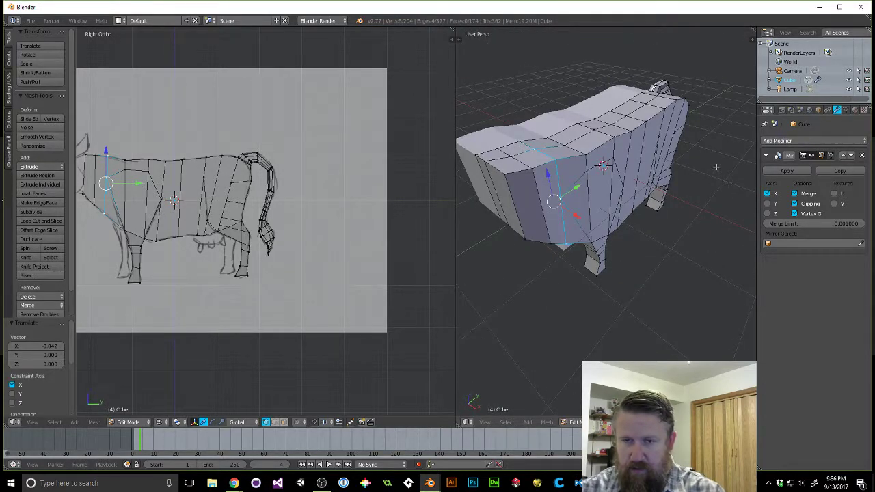
pyautogui.moveTo(715, 166); pyautogui.dragTo(619, 148, button='middle')
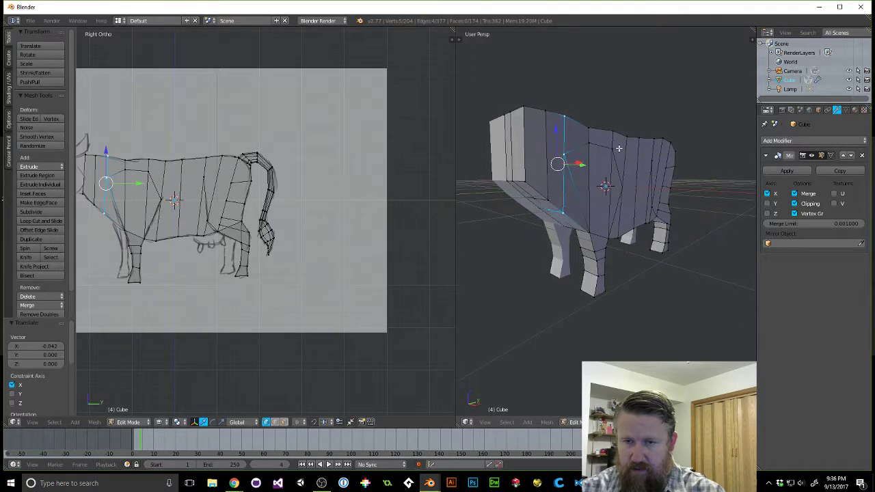
pyautogui.scroll(2, 587, 188)
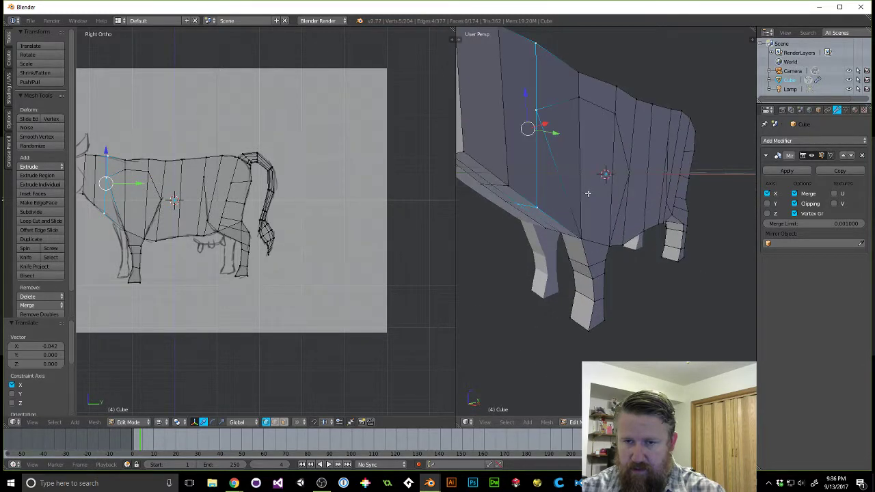
pyautogui.rightClick(581, 237)
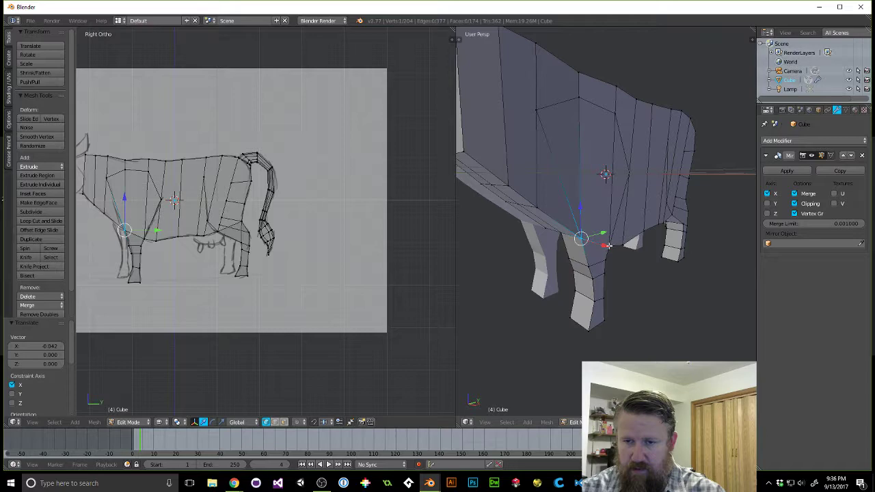
pyautogui.moveTo(608, 246); pyautogui.dragTo(606, 263, button='middle')
pyautogui.keyDown('shift'); pyautogui.rightClick(605, 246); pyautogui.keyUp('shift')
pyautogui.press('g')
pyautogui.press('x')
pyautogui.click(641, 252)
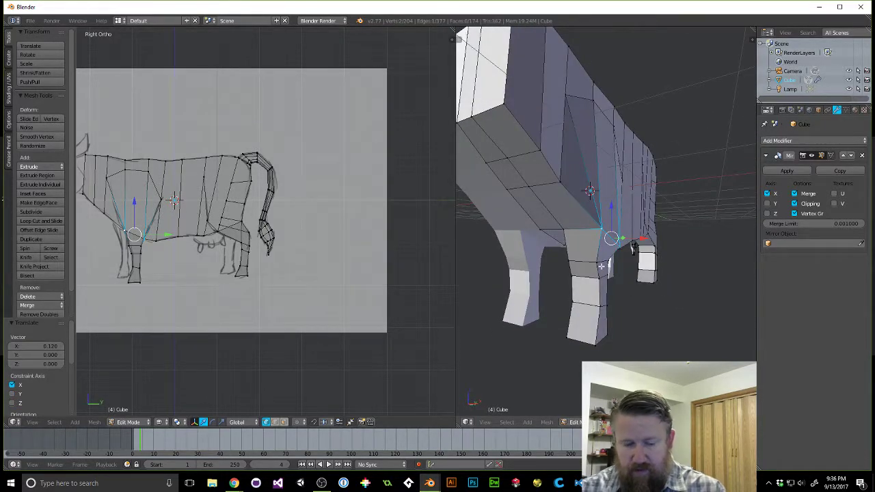
# Reshape the front leg's outer side in edge mode by shifting its upper edge 0.042 along X and the lowest one -0.118.
pyautogui.hotkey('ctrl', 'Tab')
pyautogui.click(581, 276)
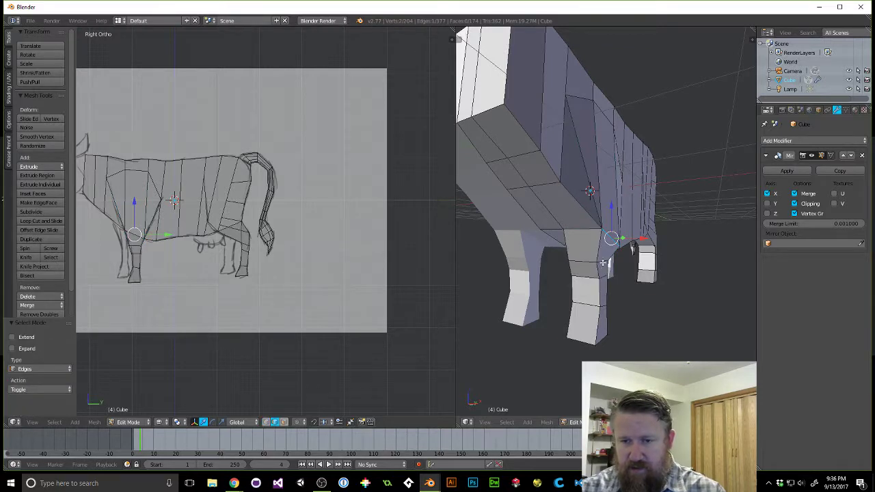
pyautogui.rightClick(603, 262)
pyautogui.press('g')
pyautogui.press('x')
pyautogui.click(604, 276)
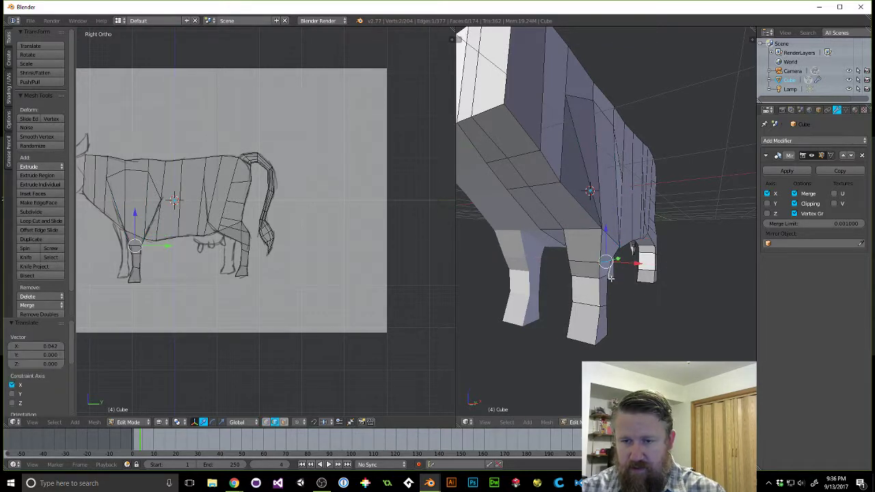
pyautogui.moveTo(632, 279); pyautogui.dragTo(624, 279)
pyautogui.rightClick(605, 306)
pyautogui.moveTo(634, 311); pyautogui.dragTo(623, 308)
# Slim the front leg's inner side by moving its three cross edges outward along X, the second by 0.077 and the lowest by 0.101.
pyautogui.moveTo(603, 279); pyautogui.dragTo(657, 287, button='middle')
pyautogui.rightClick(592, 264)
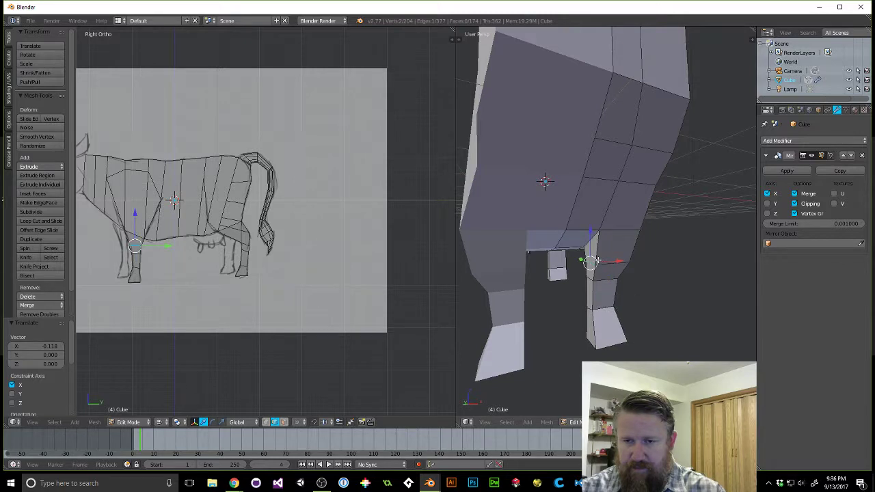
pyautogui.moveTo(618, 261); pyautogui.dragTo(605, 289)
pyautogui.rightClick(589, 278)
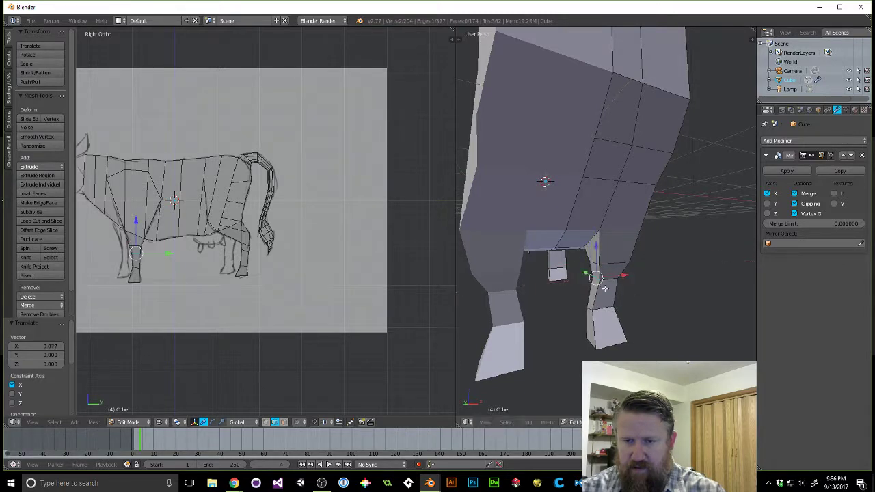
pyautogui.rightClick(588, 310)
pyautogui.rightClick(594, 307)
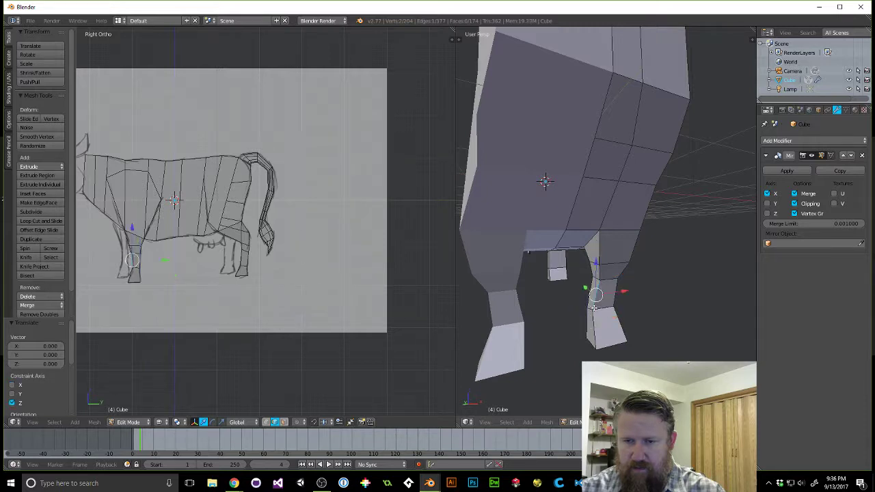
pyautogui.press('g')
pyautogui.press('x')
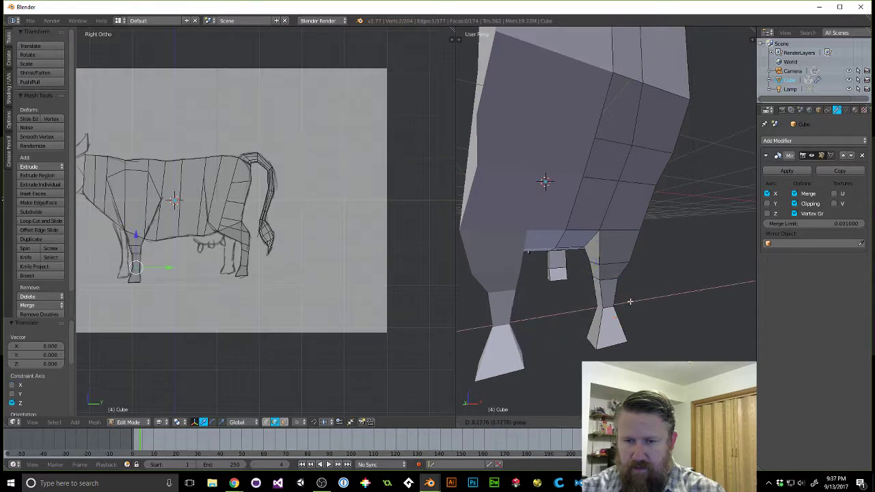
pyautogui.moveTo(630, 301); pyautogui.dragTo(627, 302)
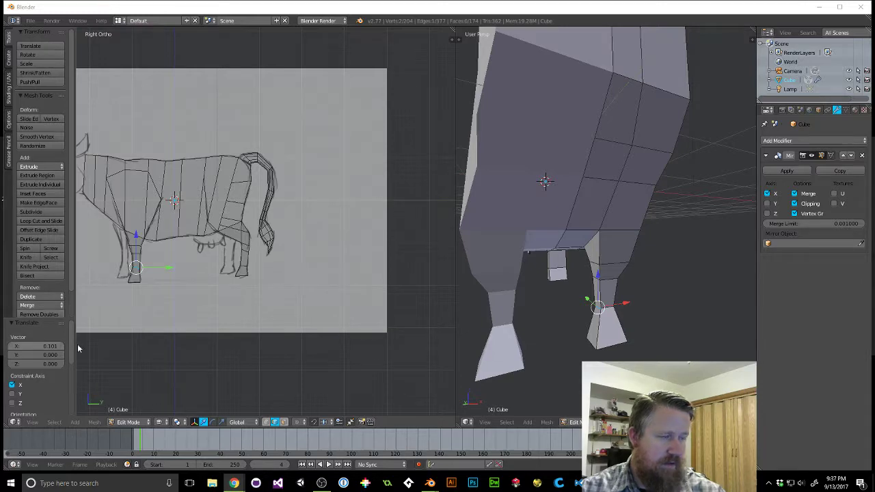
# Move the belly vertex just behind the top of the front leg outward by 0.133 along X in vertex mode.
pyautogui.moveTo(652, 297); pyautogui.dragTo(516, 224, button='middle')
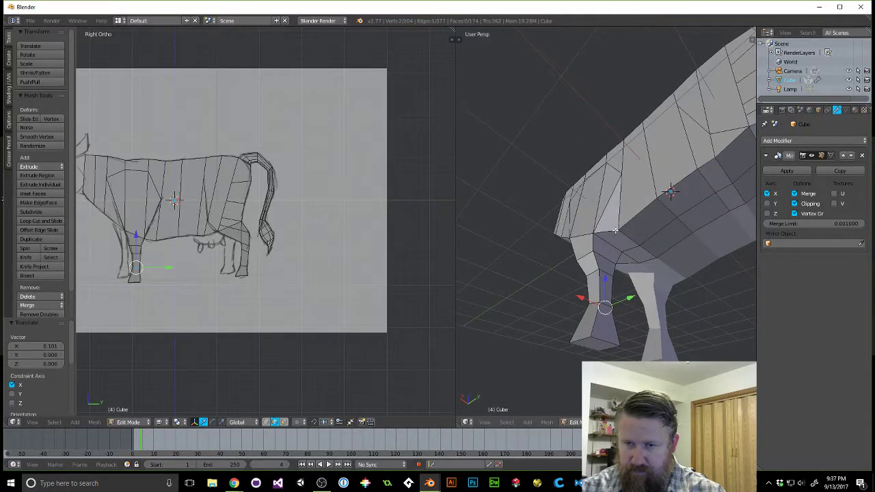
pyautogui.hotkey('ctrl', 'Tab')
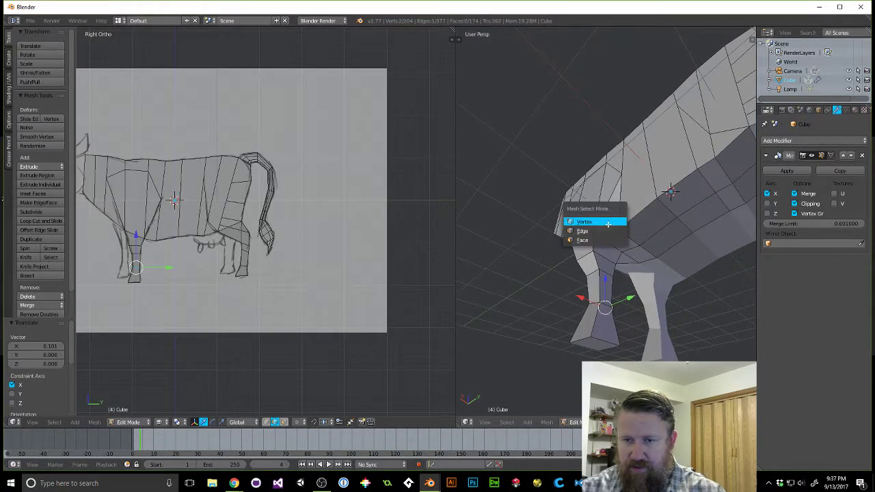
pyautogui.click(615, 229)
pyautogui.rightClick(619, 230)
pyautogui.moveTo(594, 213); pyautogui.dragTo(603, 219)
pyautogui.moveTo(603, 219); pyautogui.dragTo(617, 234, button='middle')
pyautogui.moveTo(621, 233); pyautogui.dragTo(619, 229)
pyautogui.moveTo(619, 229); pyautogui.dragTo(564, 175, button='middle')
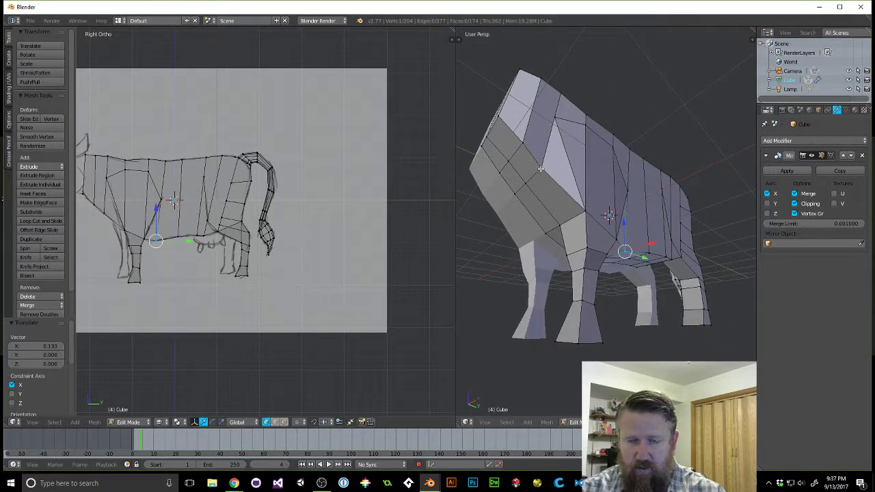
# Pull two lower side vertices of the neck inward along X, the rear one by -0.095 and the next by -0.053.
pyautogui.rightClick(540, 168)
pyautogui.hotkey('ctrl', 'Tab')
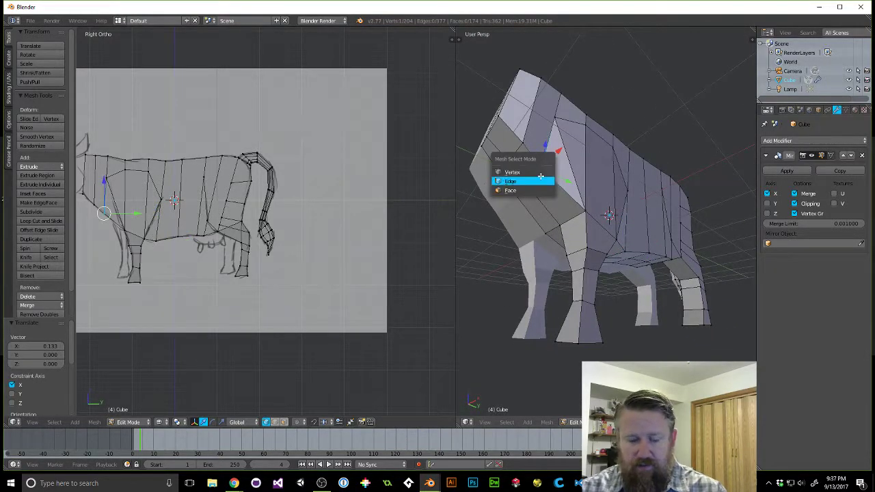
pyautogui.click(544, 172)
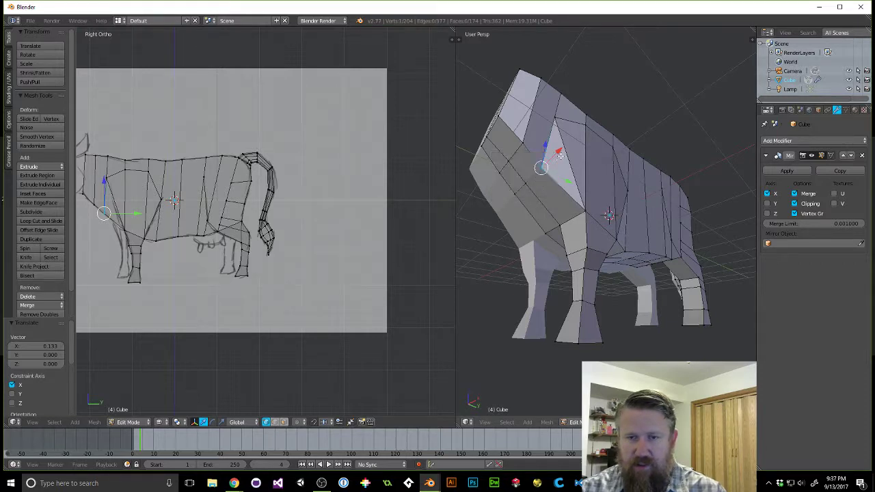
pyautogui.moveTo(558, 149); pyautogui.dragTo(552, 152)
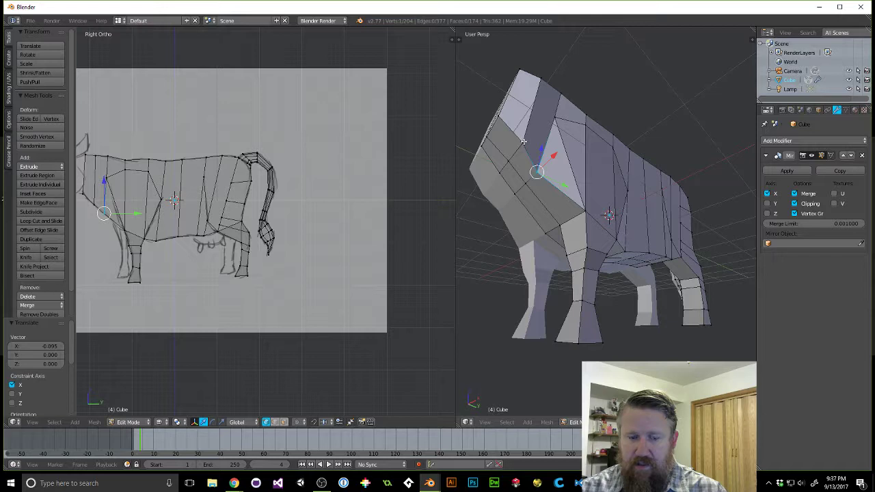
pyautogui.hotkey('ctrl', 'Tab')
pyautogui.click(524, 142)
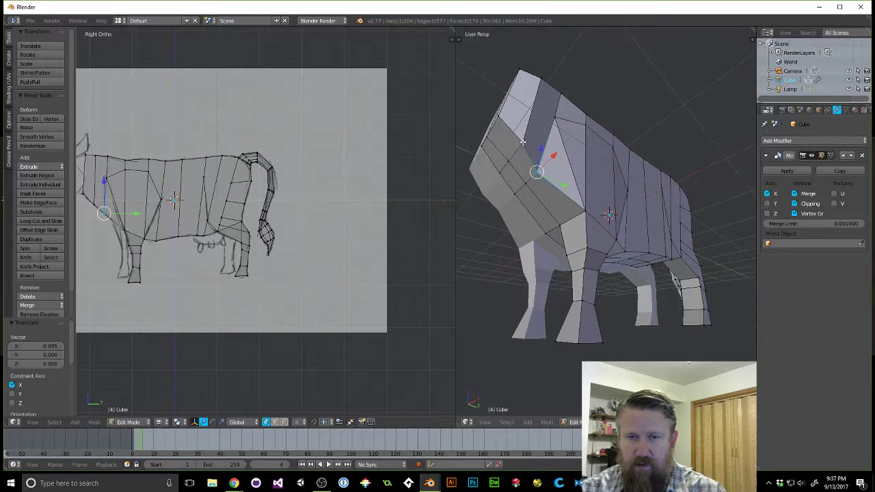
pyautogui.rightClick(525, 142)
pyautogui.press('g')
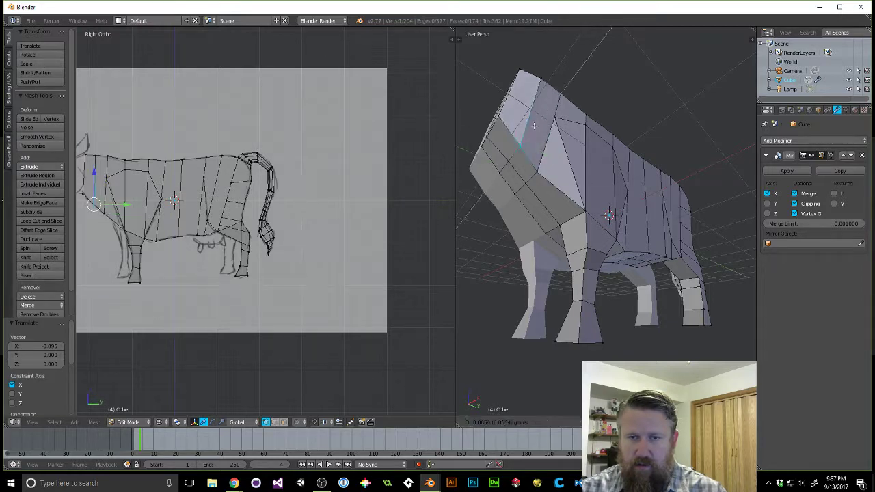
pyautogui.click(536, 125)
# Narrow the top of the neck by moving three upper outer vertices inward along X by -0.121, -0.158 and -0.175.
pyautogui.moveTo(536, 125); pyautogui.dragTo(586, 152, button='middle')
pyautogui.moveTo(562, 226); pyautogui.dragTo(567, 198, button='middle')
pyautogui.rightClick(566, 198)
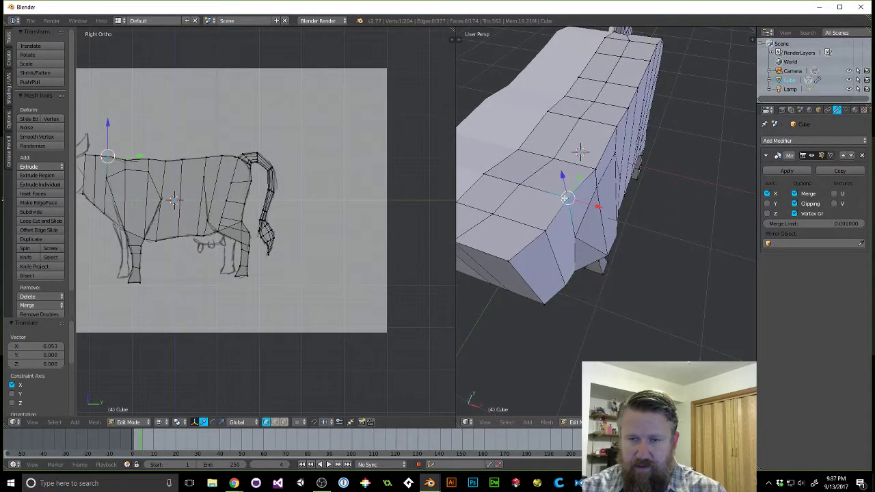
pyautogui.press('g')
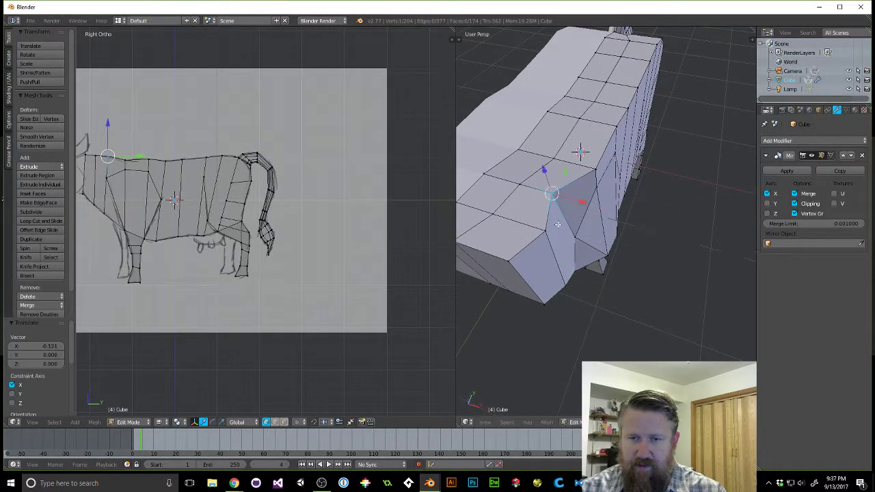
pyautogui.click(547, 232)
pyautogui.press('g')
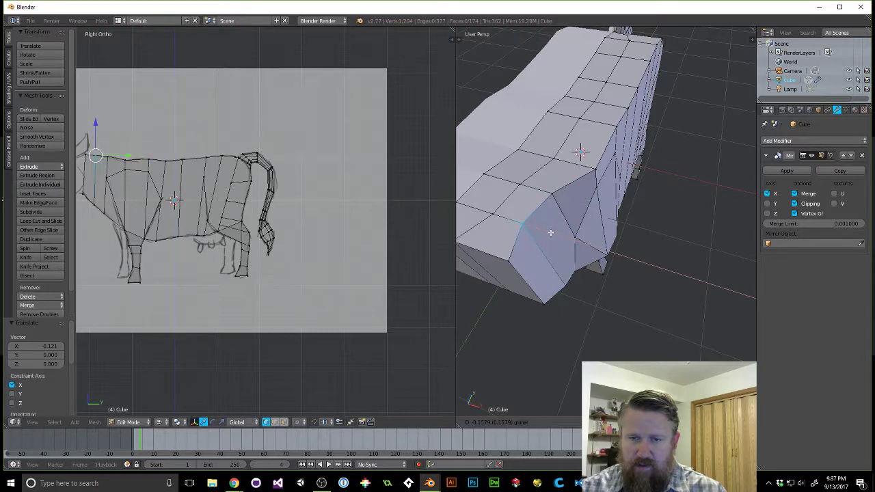
pyautogui.click(508, 261)
pyautogui.press('g')
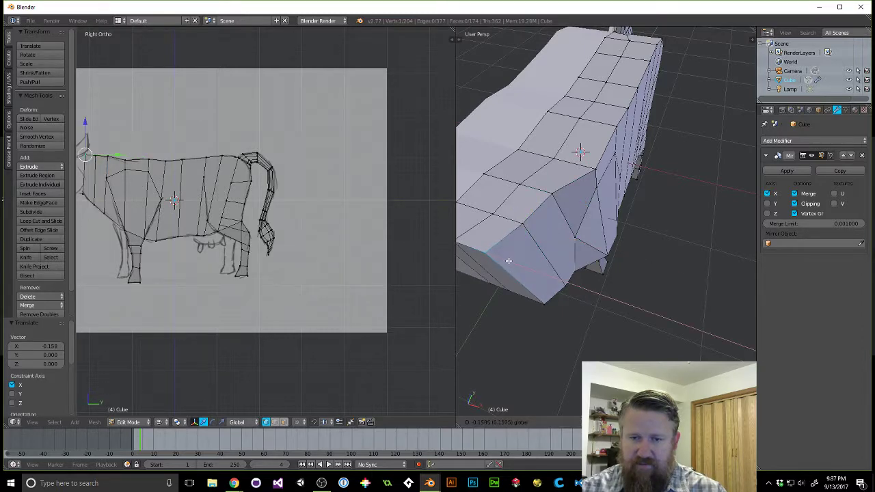
pyautogui.click(506, 260)
# Move the outer corners of the neck's open front end inward along X, the lower by -0.232 and the upper by -0.081.
pyautogui.moveTo(507, 260); pyautogui.dragTo(574, 193, button='middle')
pyautogui.rightClick(587, 151)
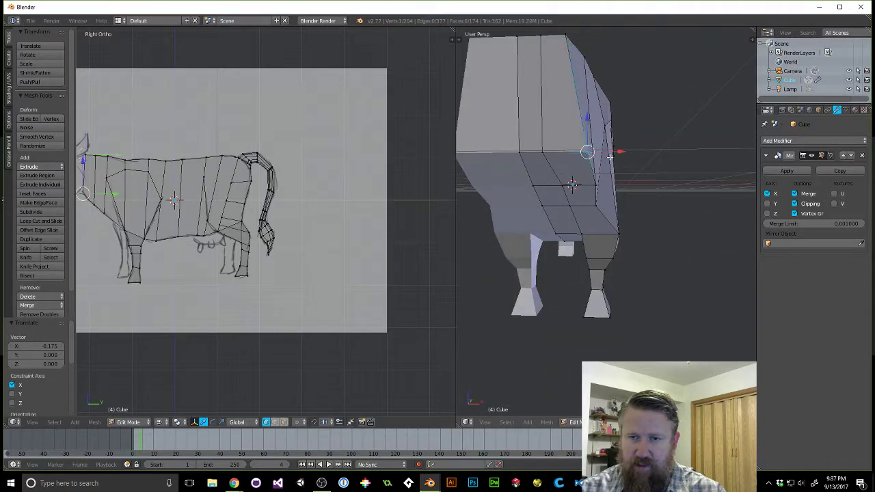
pyautogui.moveTo(617, 152); pyautogui.dragTo(589, 151)
pyautogui.moveTo(562, 130); pyautogui.dragTo(587, 208, button='middle')
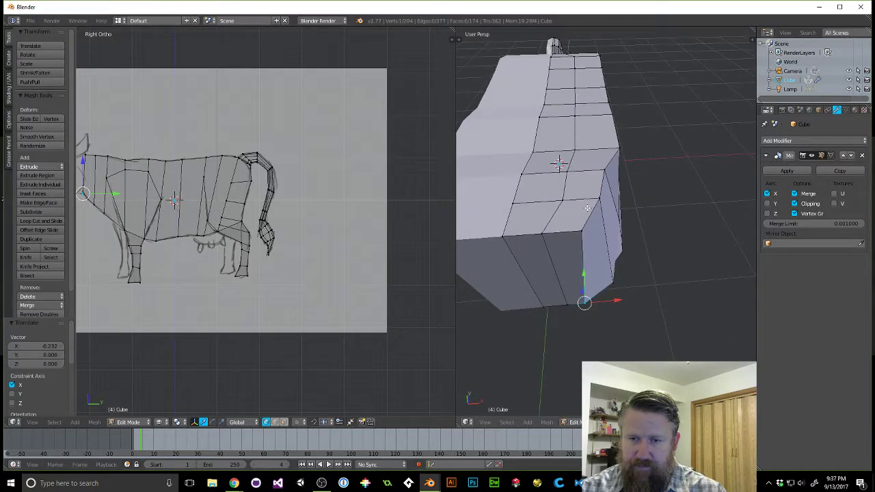
pyautogui.rightClick(579, 231)
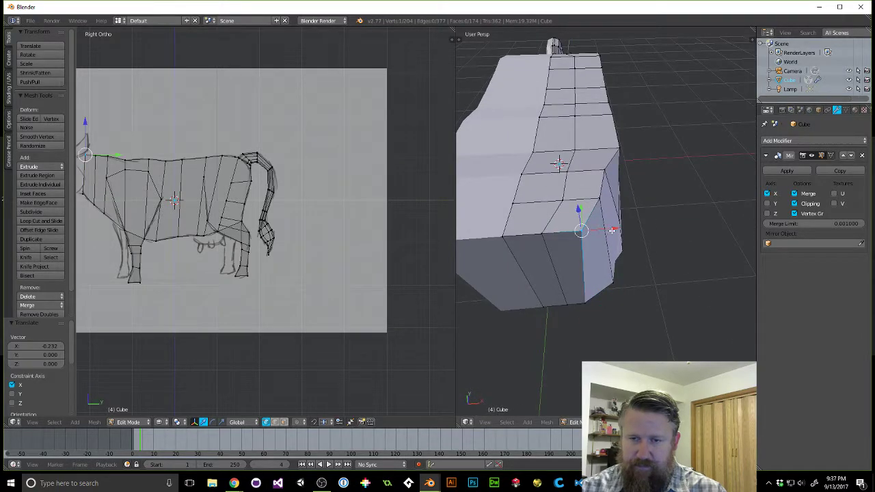
pyautogui.moveTo(613, 231); pyautogui.dragTo(597, 234)
pyautogui.moveTo(626, 248); pyautogui.dragTo(557, 239, button='middle')
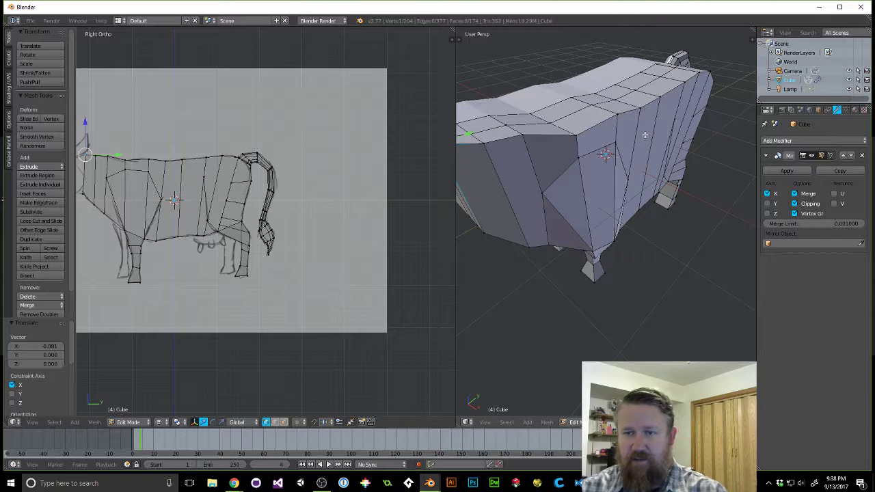
# Select the two middle flank faces in face mode and move them inward by -0.198 along X.
pyautogui.moveTo(647, 142); pyautogui.dragTo(605, 162, button='middle')
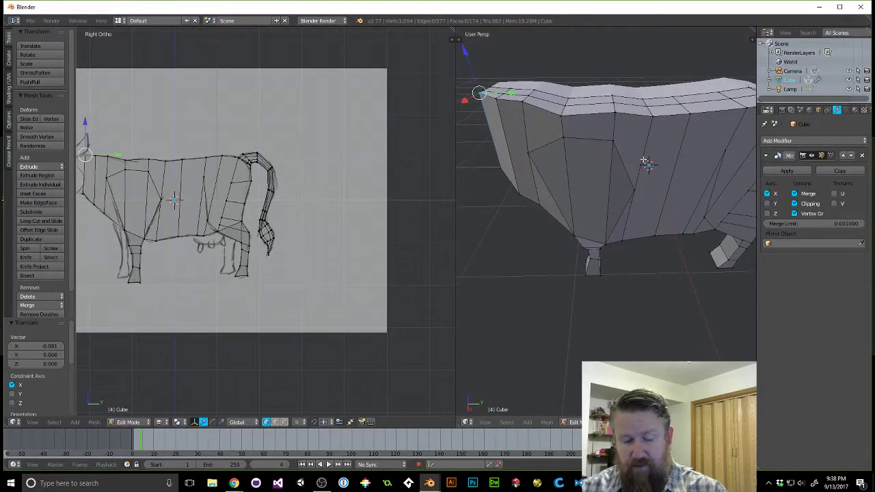
pyautogui.hotkey('ctrl', 'Tab')
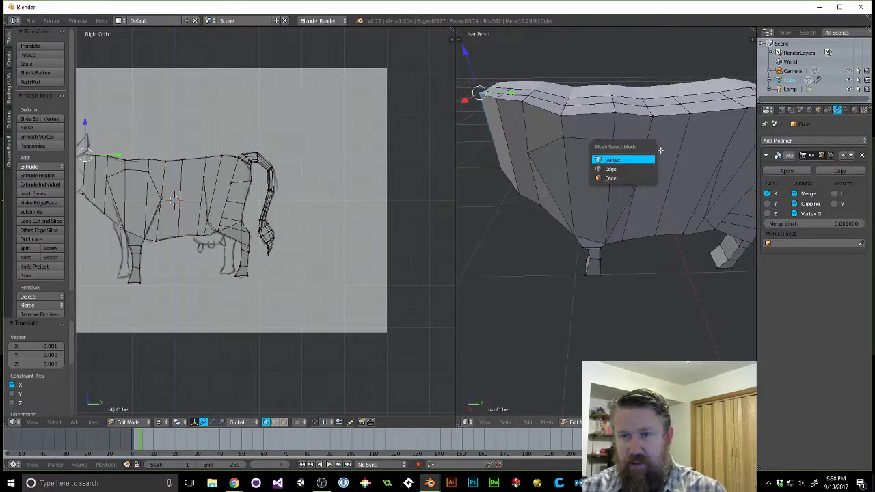
pyautogui.click(622, 178)
pyautogui.rightClick(657, 176)
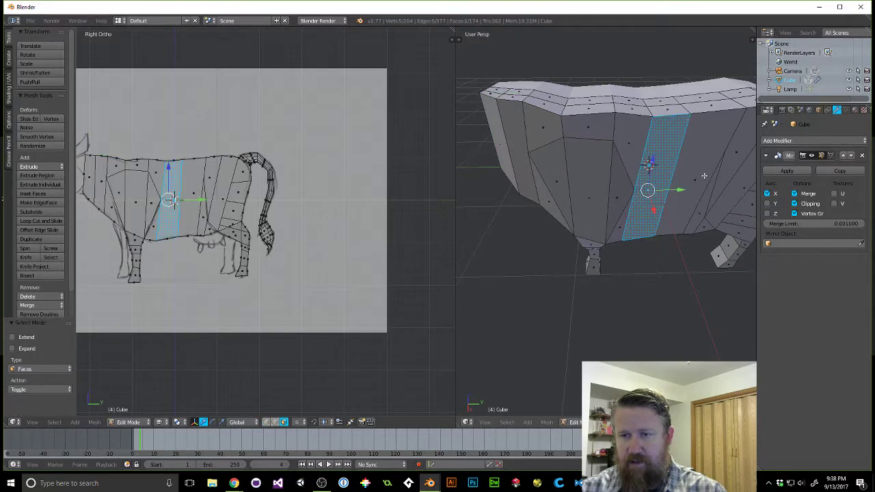
pyautogui.keyDown('shift'); pyautogui.rightClick(703, 177); pyautogui.keyUp('shift')
pyautogui.moveTo(703, 176); pyautogui.dragTo(705, 229, button='middle')
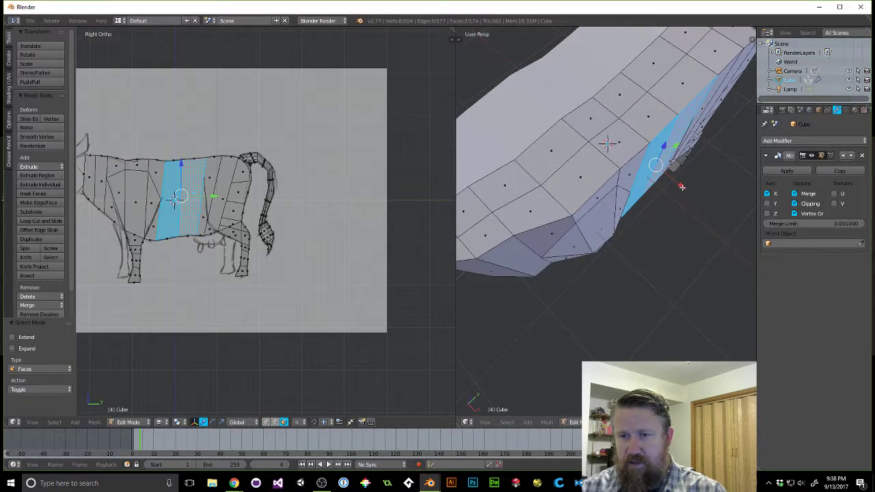
pyautogui.moveTo(682, 186); pyautogui.dragTo(674, 171)
# Move the lower belly vertex just in front of the hind leg inward by -0.180 along X in vertex mode.
pyautogui.moveTo(674, 171); pyautogui.dragTo(689, 204, button='middle')
pyautogui.scroll(-5, 688, 204)
pyautogui.moveTo(674, 209); pyautogui.dragTo(651, 178, button='middle')
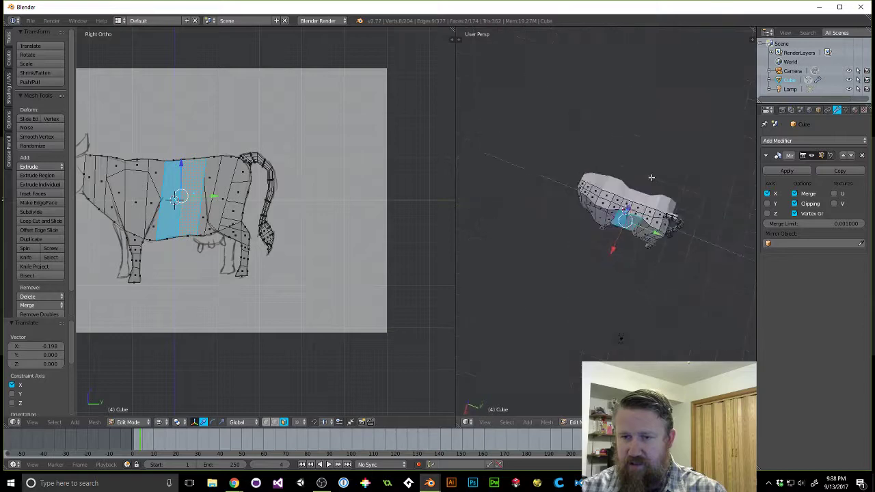
pyautogui.moveTo(594, 140); pyautogui.dragTo(693, 155, button='middle')
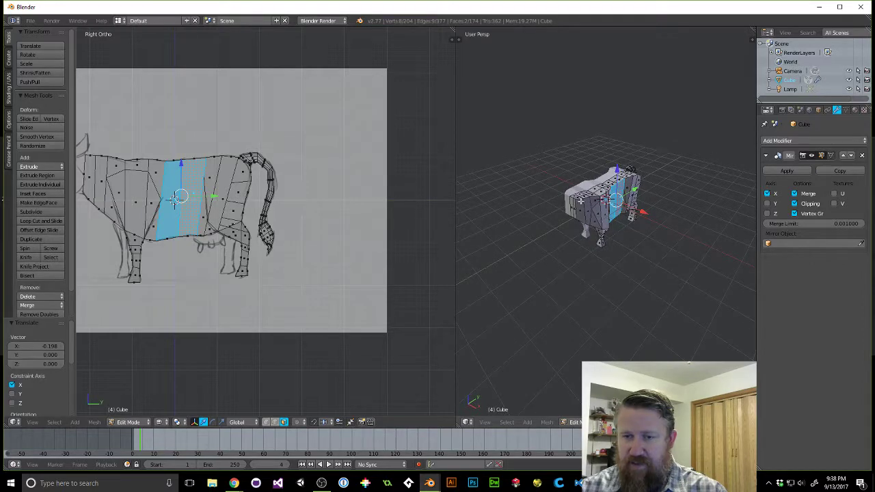
pyautogui.moveTo(669, 191); pyautogui.dragTo(623, 187, button='middle')
pyautogui.scroll(5, 656, 188)
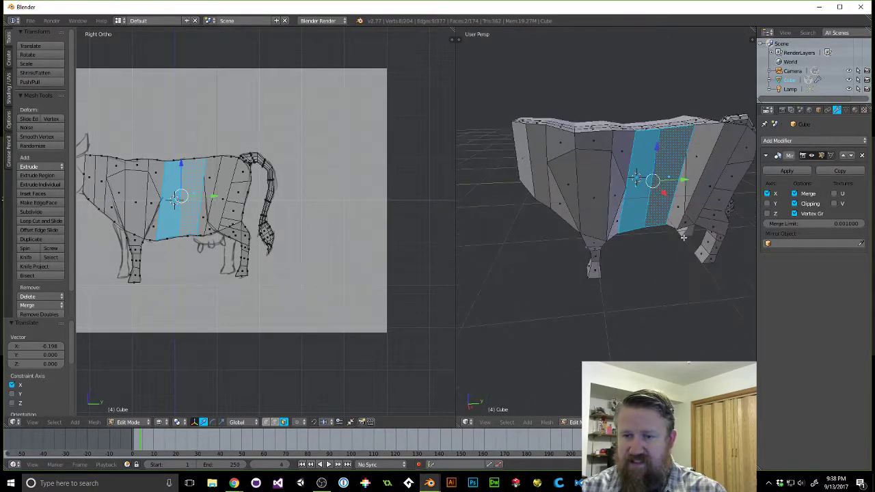
pyautogui.scroll(-3, 686, 226)
pyautogui.moveTo(686, 226); pyautogui.dragTo(687, 162, button='middle')
pyautogui.scroll(5, 687, 163)
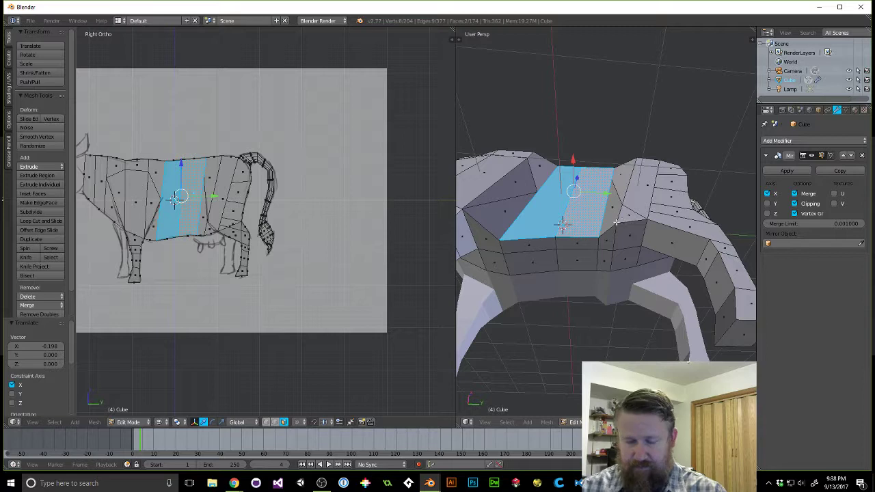
pyautogui.click(601, 198)
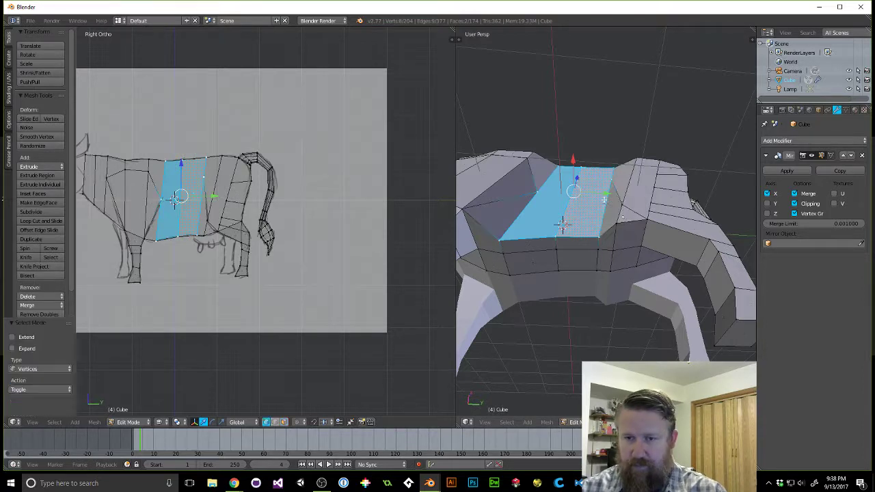
pyautogui.rightClick(618, 222)
pyautogui.moveTo(620, 196); pyautogui.dragTo(620, 200)
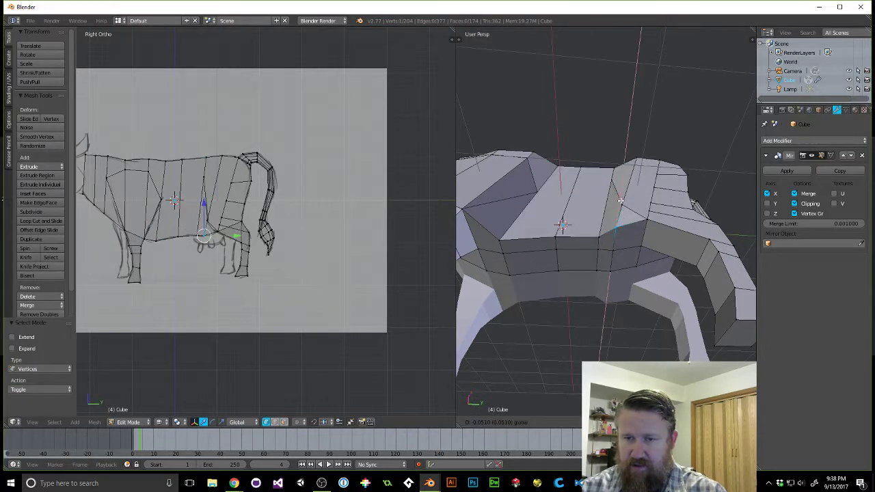
pyautogui.click(623, 209)
# Try to raise the belly geometry just in front of the hind leg along Z, and undo the move.
pyautogui.moveTo(623, 210); pyautogui.dragTo(678, 305, button='middle')
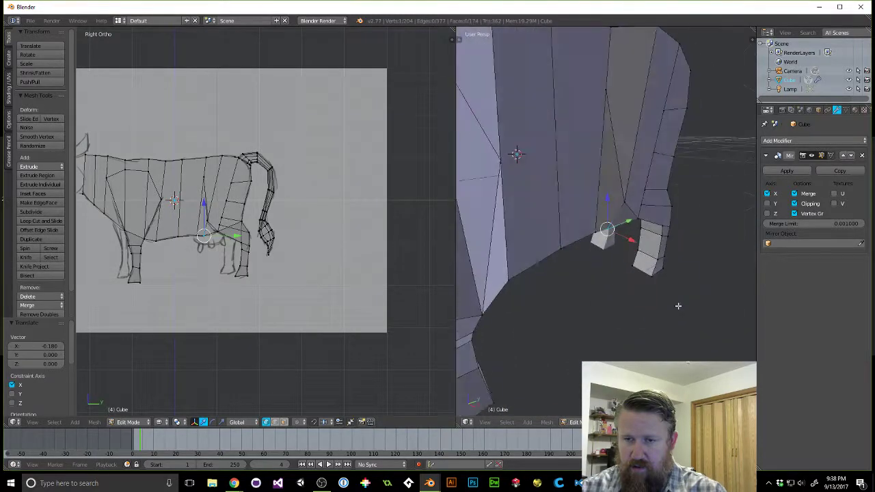
pyautogui.scroll(-5, 677, 305)
pyautogui.scroll(8, 615, 235)
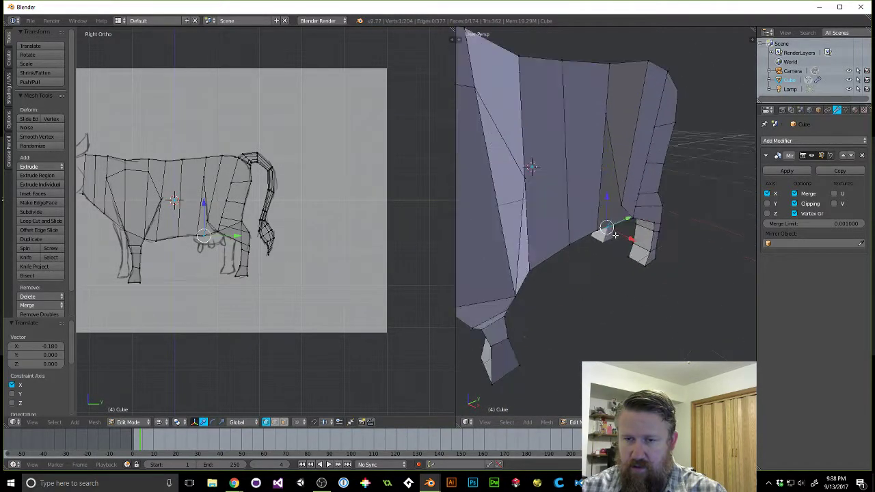
pyautogui.moveTo(625, 235); pyautogui.dragTo(614, 219, button='middle')
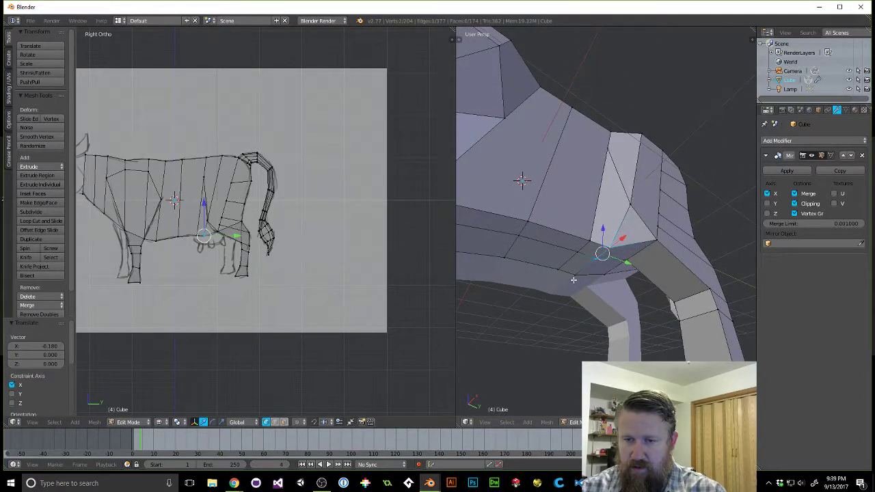
pyautogui.moveTo(604, 229); pyautogui.dragTo(603, 223)
pyautogui.moveTo(603, 222); pyautogui.dragTo(626, 257, button='middle')
pyautogui.hotkey('ctrl', 'z')
# Move the outer rear edges of the hindquarters inward by -0.236 along X in edge mode, and back outward by 0.074.
pyautogui.scroll(-2, 626, 257)
pyautogui.moveTo(707, 200); pyautogui.dragTo(649, 179, button='middle')
pyautogui.scroll(-2, 668, 195)
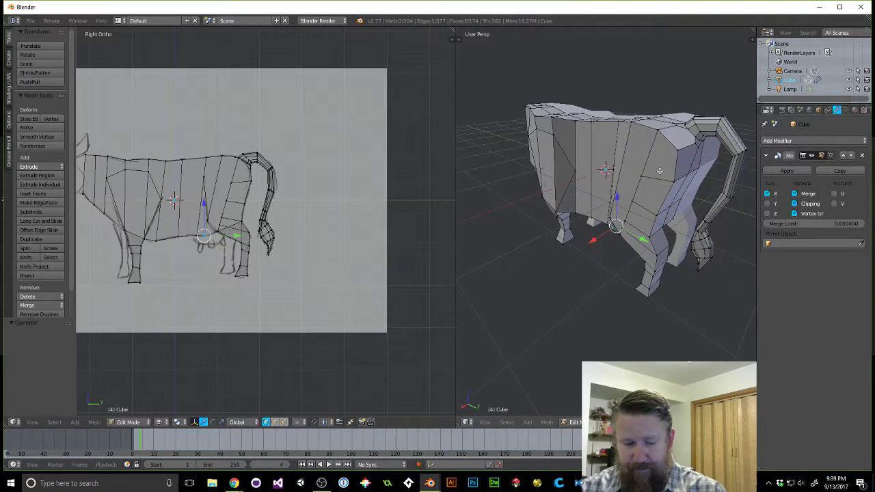
pyautogui.hotkey('ctrl', 'Tab')
pyautogui.click(649, 179)
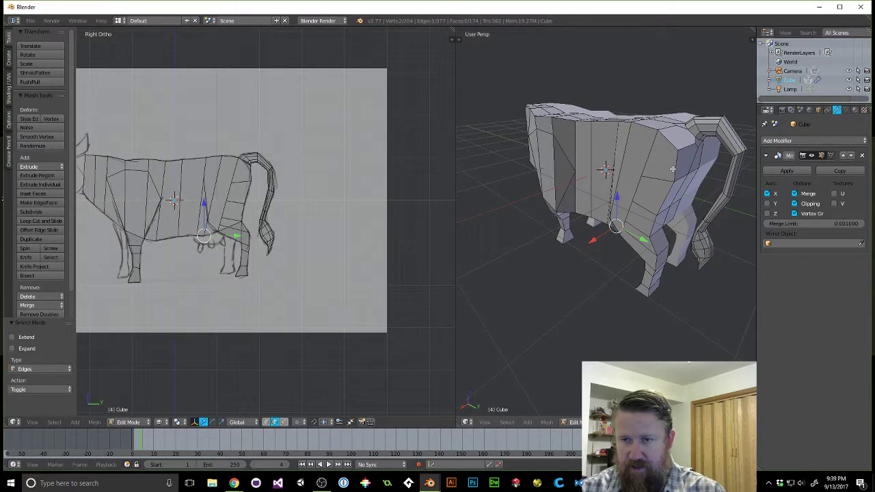
pyautogui.rightClick(674, 168)
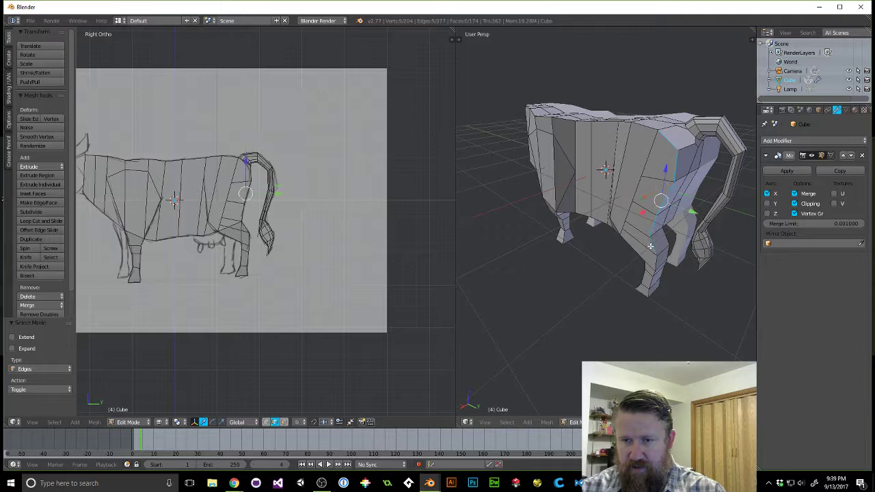
pyautogui.press('g')
pyautogui.press('y')
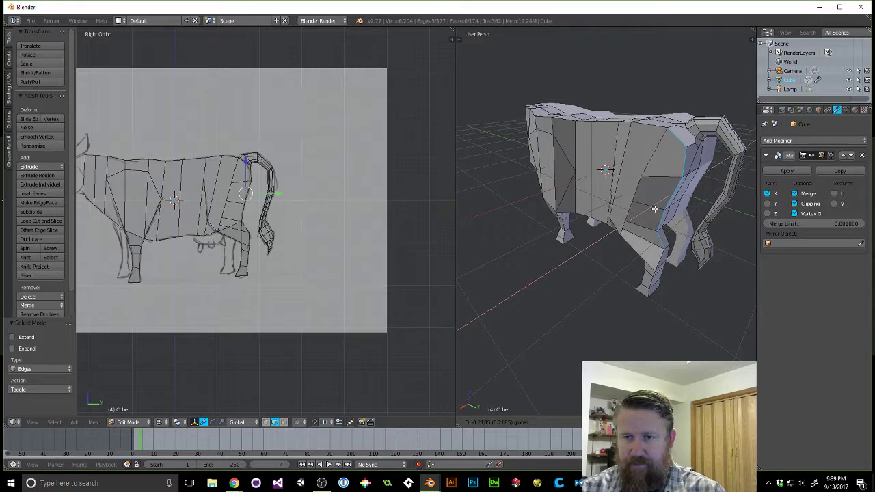
pyautogui.moveTo(654, 209); pyautogui.dragTo(657, 207)
pyautogui.moveTo(607, 184); pyautogui.dragTo(610, 211, button='middle')
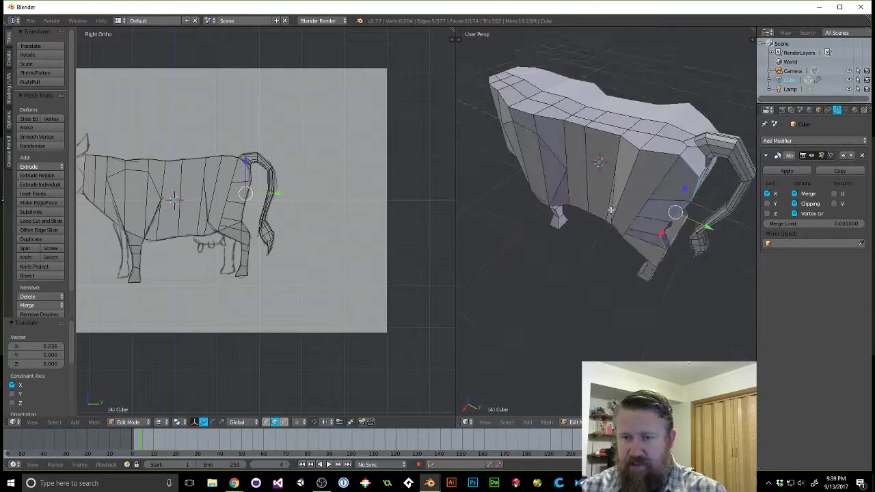
pyautogui.moveTo(663, 235); pyautogui.dragTo(662, 238)
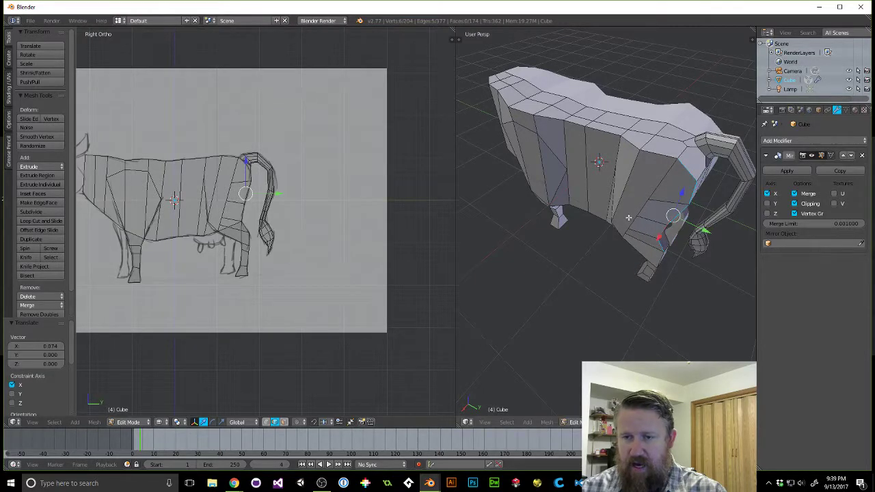
# Deselect the uppermost of the outer rear edges of the hindquarters and move the remaining ones inward by -0.042 along X.
pyautogui.moveTo(635, 199); pyautogui.dragTo(613, 213, button='middle')
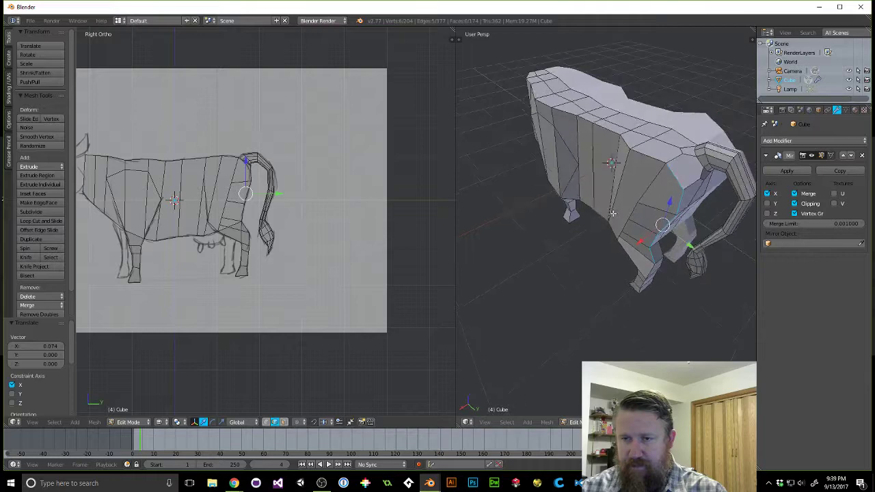
pyautogui.keyDown('shift'); pyautogui.rightClick(675, 177); pyautogui.keyUp('shift')
pyautogui.moveTo(675, 208); pyautogui.dragTo(617, 272, button='middle')
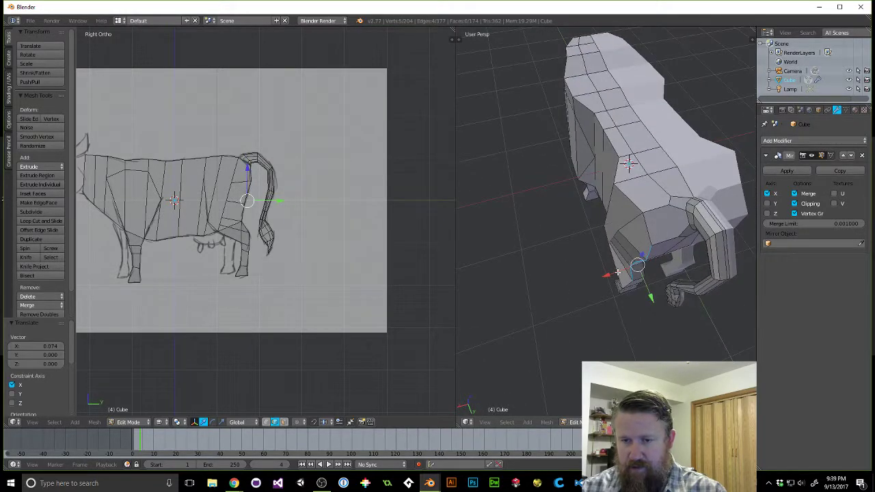
pyautogui.moveTo(608, 275); pyautogui.dragTo(614, 274)
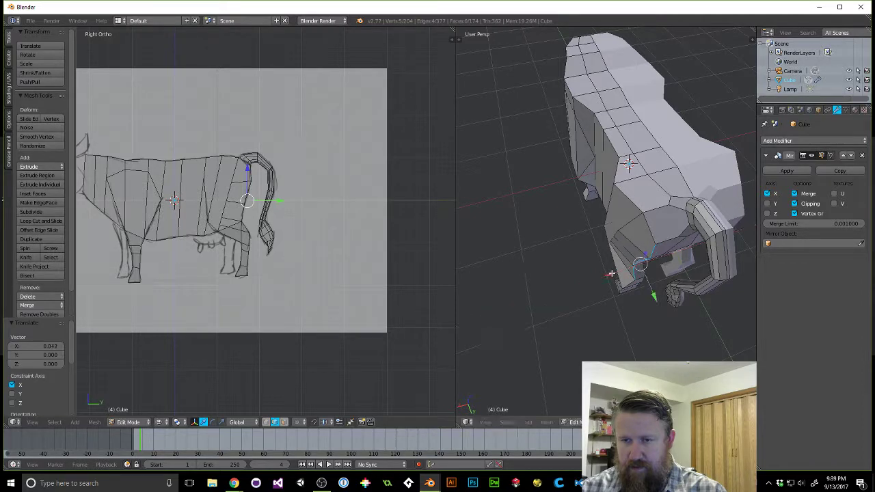
# Select only the outer top rump vertex near the tail base in vertex mode and move it outward by 0.055 along X.
pyautogui.hotkey('ctrl', 'Tab')
pyautogui.click(639, 231)
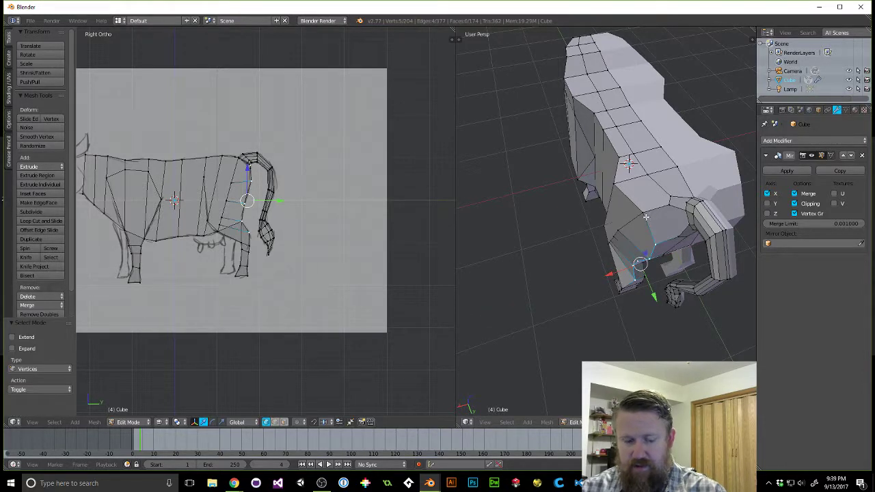
pyautogui.press('a')
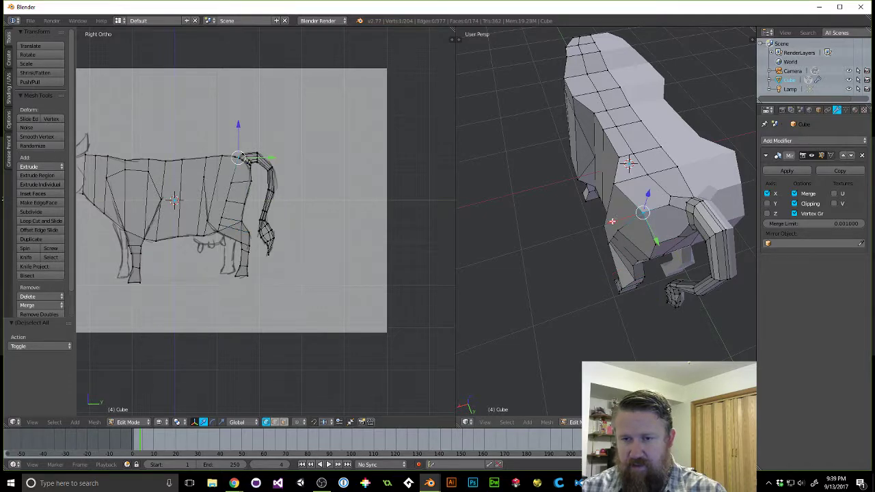
pyautogui.moveTo(612, 221); pyautogui.dragTo(606, 222)
# Move the outer top hip vertex, just in front of the rump vertex, inward by -0.088 along X.
pyautogui.moveTo(607, 222); pyautogui.dragTo(695, 226, button='middle')
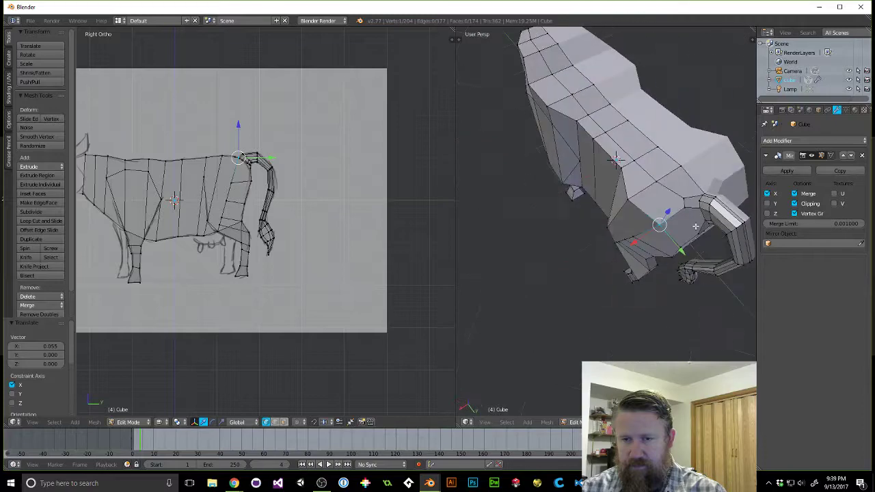
pyautogui.rightClick(629, 200)
pyautogui.press('g')
pyautogui.press('x')
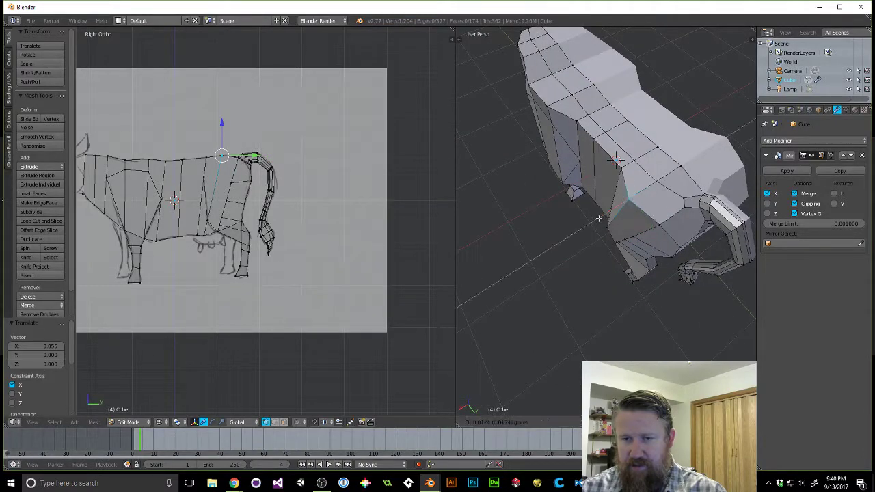
pyautogui.click(604, 217)
pyautogui.moveTo(604, 217); pyautogui.dragTo(658, 207, button='middle')
pyautogui.scroll(-6, 659, 207)
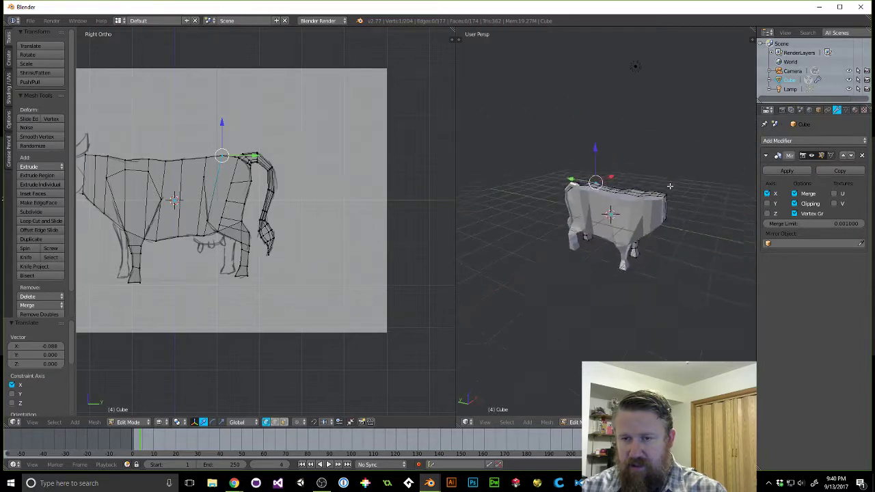
# Try to move the two upper shoulder vertices above the front leg outward by 0.058 along X, and undo the move.
pyautogui.moveTo(570, 168); pyautogui.dragTo(602, 189, button='middle')
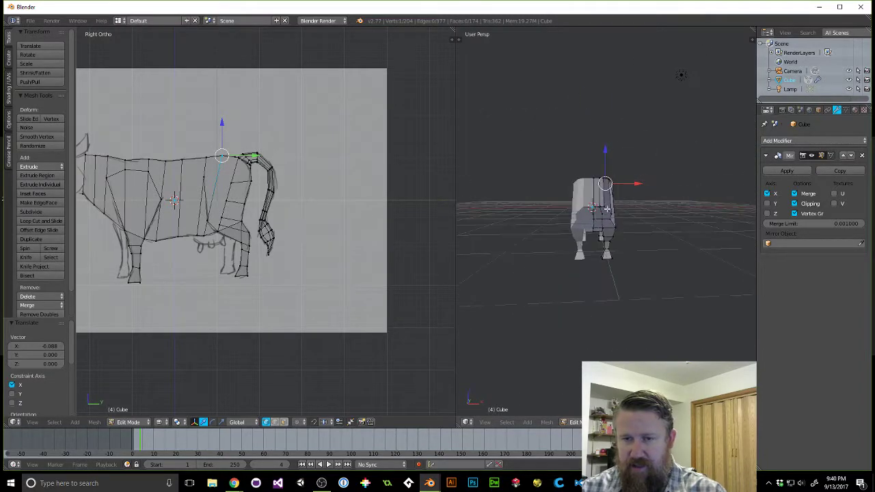
pyautogui.scroll(6, 602, 189)
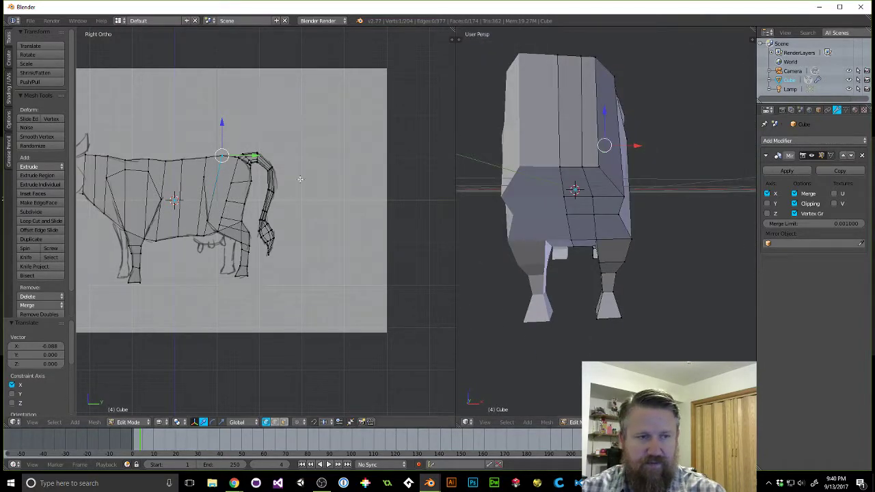
pyautogui.moveTo(519, 178); pyautogui.dragTo(602, 244, button='middle')
pyautogui.scroll(-3, 595, 246)
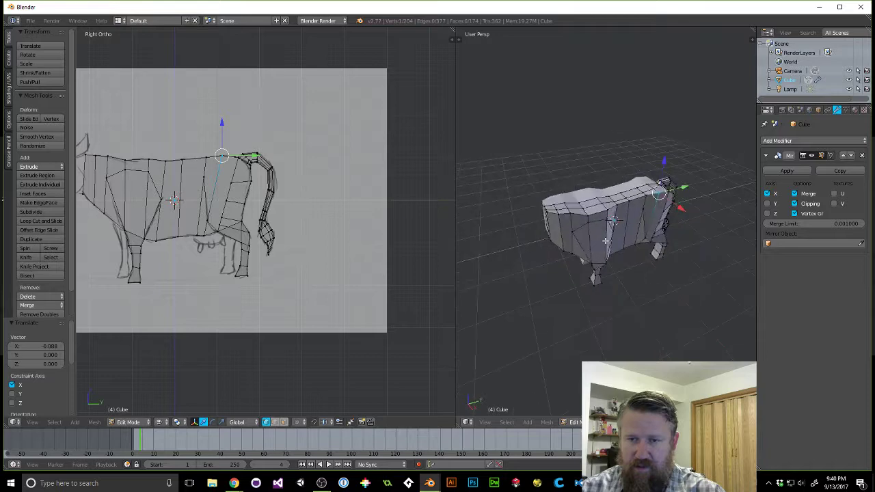
pyautogui.scroll(7, 585, 233)
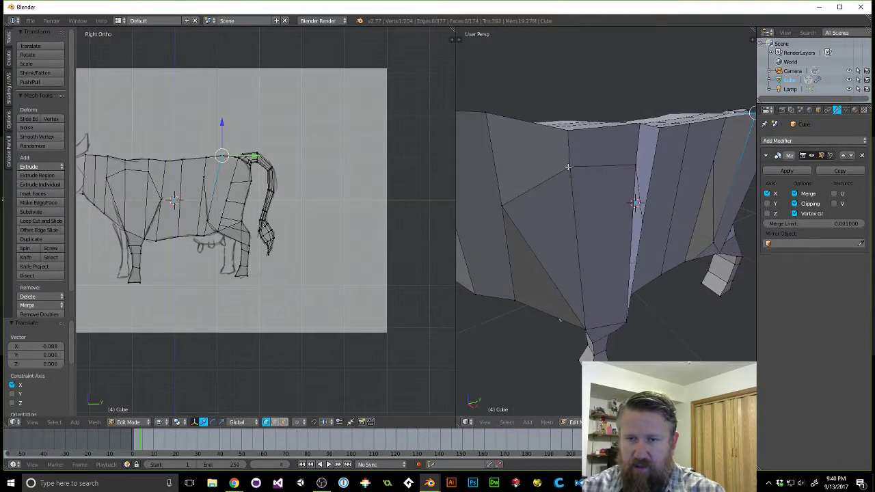
pyautogui.rightClick(568, 167)
pyautogui.moveTo(622, 173); pyautogui.dragTo(626, 175)
pyautogui.scroll(-6, 625, 176)
pyautogui.moveTo(624, 178); pyautogui.dragTo(530, 194, button='middle')
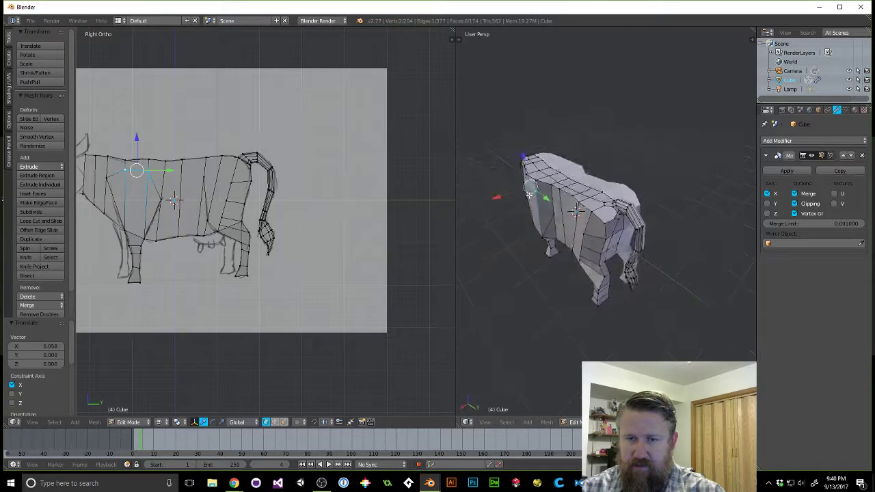
pyautogui.moveTo(498, 192); pyautogui.dragTo(500, 192)
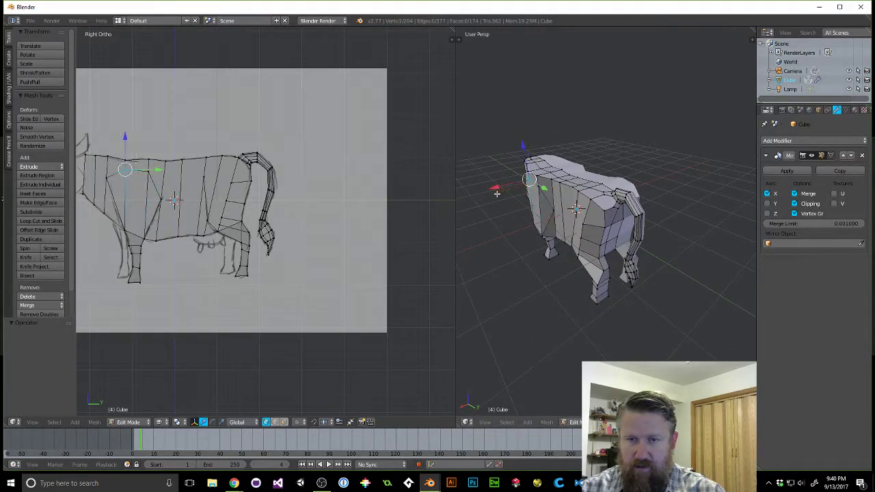
pyautogui.moveTo(489, 206); pyautogui.dragTo(560, 258, button='middle')
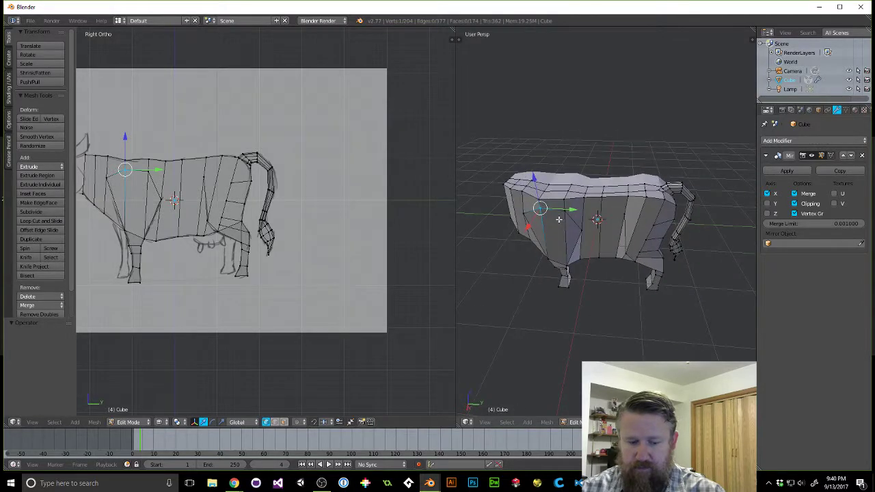
# Clear the selection and select the three vertices along the outer upper edge of the neck.
pyautogui.press('a')
pyautogui.moveTo(615, 300); pyautogui.dragTo(687, 276, button='middle')
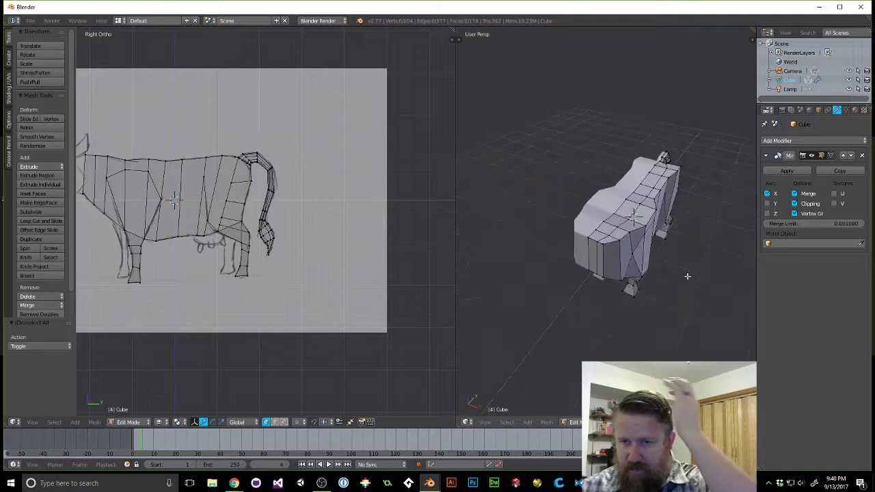
pyautogui.moveTo(678, 164); pyautogui.dragTo(606, 130, button='middle')
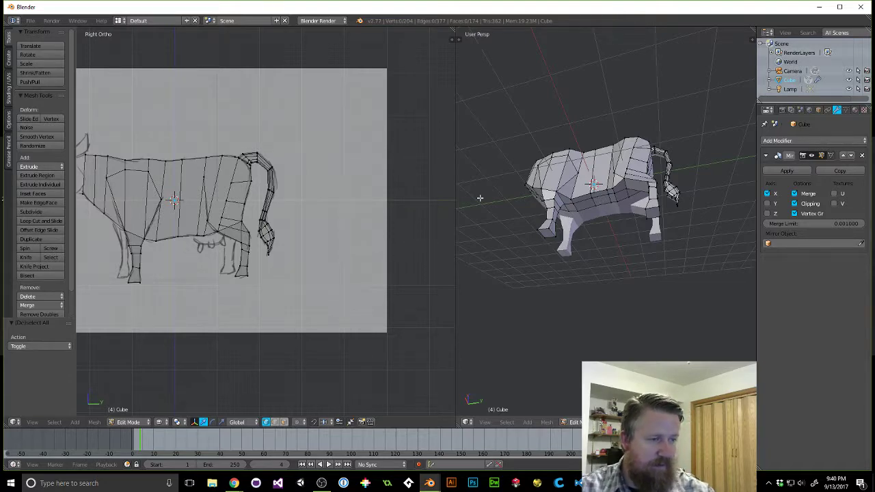
pyautogui.moveTo(480, 197); pyautogui.dragTo(662, 253, button='middle')
pyautogui.scroll(5, 585, 210)
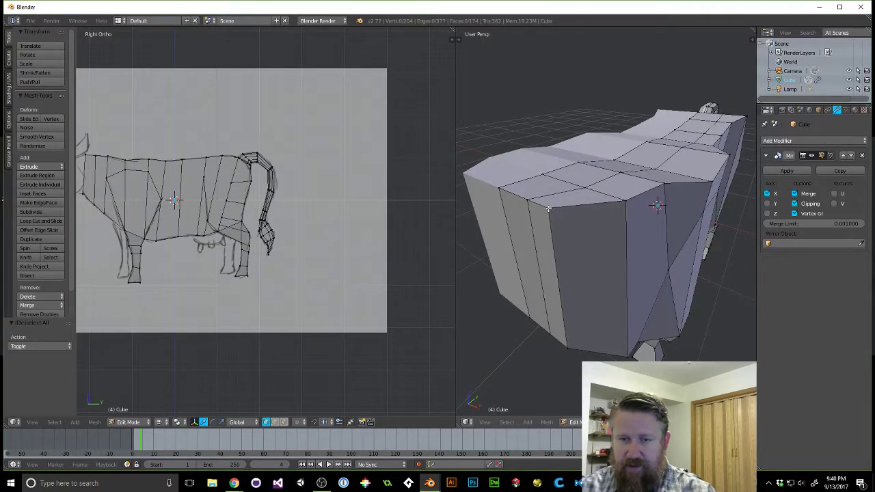
pyautogui.rightClick(548, 209)
pyautogui.keyDown('shift'); pyautogui.rightClick(624, 202); pyautogui.keyUp('shift')
pyautogui.keyDown('shift'); pyautogui.rightClick(664, 185); pyautogui.keyUp('shift')
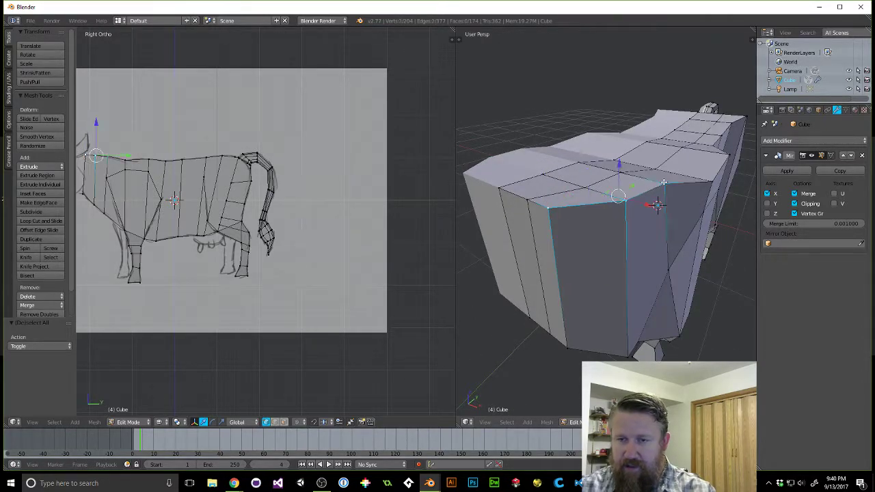
# Try to move the three upper neck vertices inward along X, and undo the move.
pyautogui.moveTo(706, 210); pyautogui.dragTo(701, 237, button='middle')
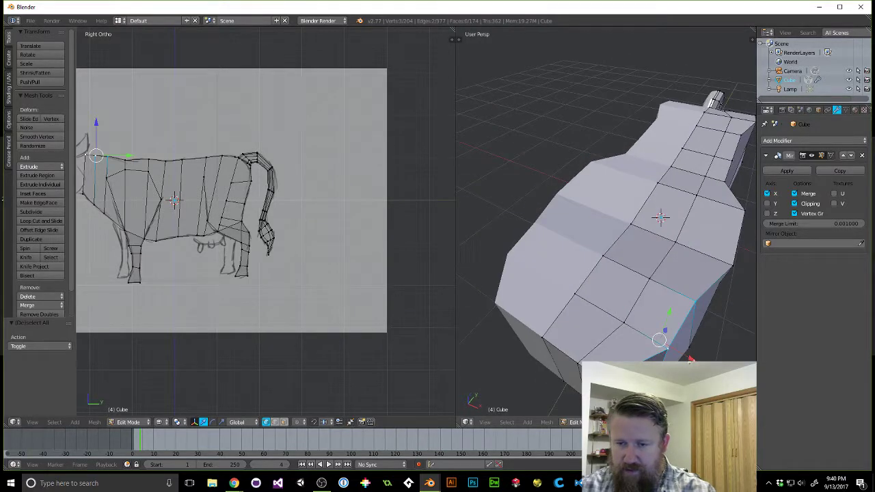
pyautogui.moveTo(690, 360); pyautogui.dragTo(682, 353)
# Lower the three outer upper neck vertices by -0.167 along Z.
pyautogui.moveTo(715, 357); pyautogui.dragTo(706, 337, button='middle')
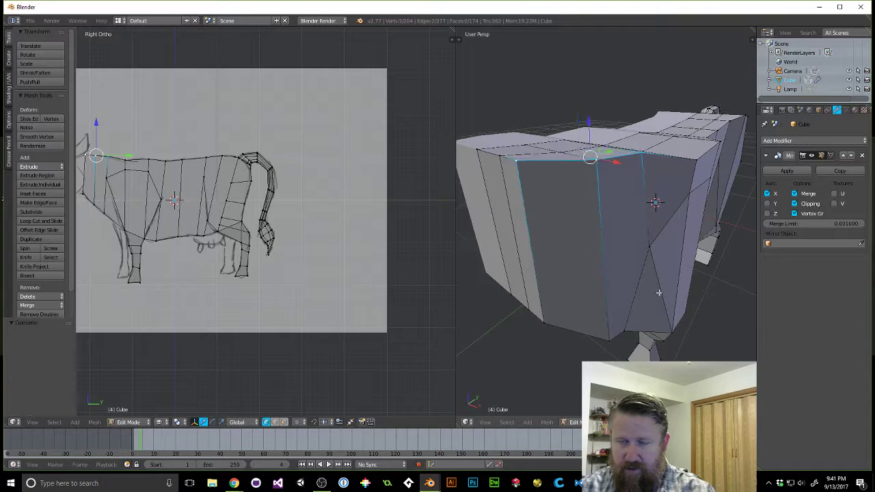
pyautogui.moveTo(626, 264); pyautogui.dragTo(616, 239, button='middle')
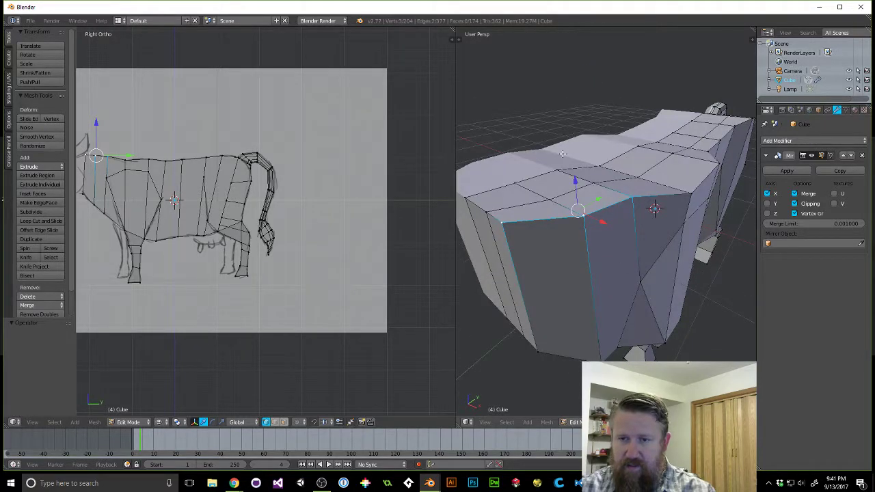
pyautogui.moveTo(575, 181); pyautogui.dragTo(572, 212)
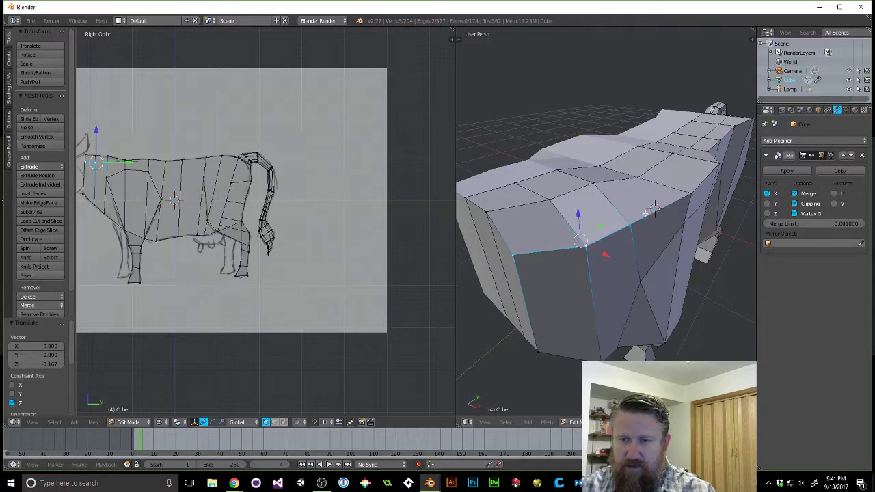
# Lower the two outer back vertices above the shoulder by -0.142 along Z and move them inward by -0.108 along X.
pyautogui.moveTo(578, 216); pyautogui.dragTo(672, 214, button='middle')
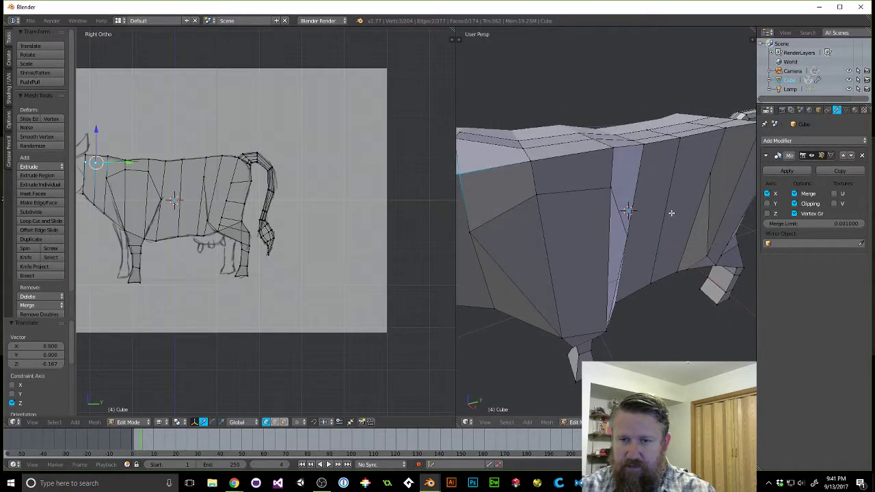
pyautogui.rightClick(532, 160)
pyautogui.keyDown('shift'); pyautogui.rightClick(610, 147); pyautogui.keyUp('shift')
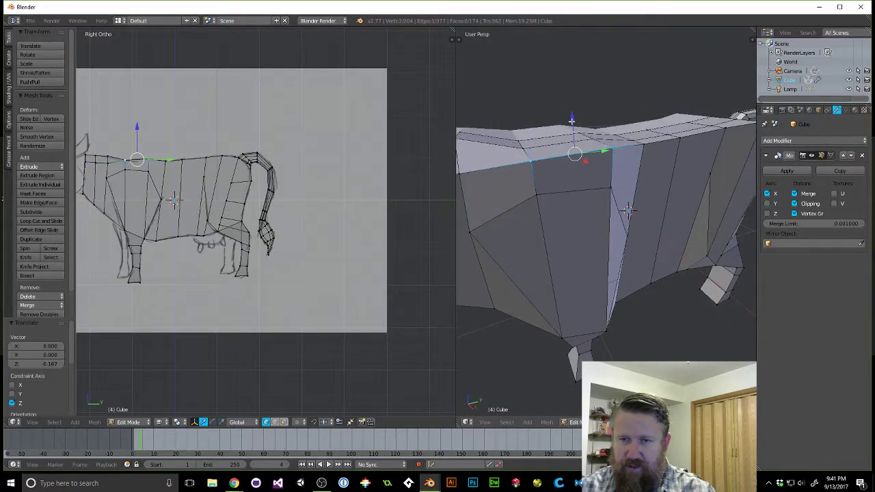
pyautogui.moveTo(571, 121); pyautogui.dragTo(570, 142)
pyautogui.scroll(-5, 644, 136)
pyautogui.moveTo(595, 157); pyautogui.dragTo(632, 159, button='middle')
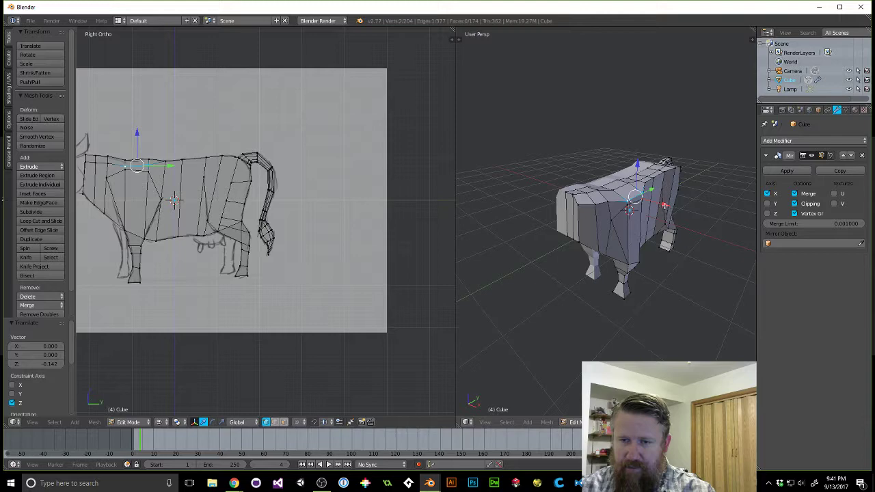
pyautogui.moveTo(664, 205); pyautogui.dragTo(660, 205)
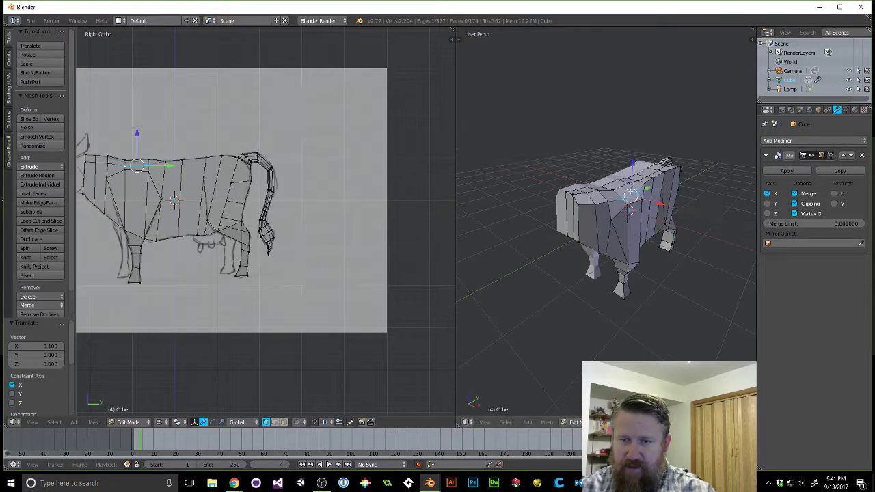
pyautogui.moveTo(660, 204); pyautogui.dragTo(599, 178, button='middle')
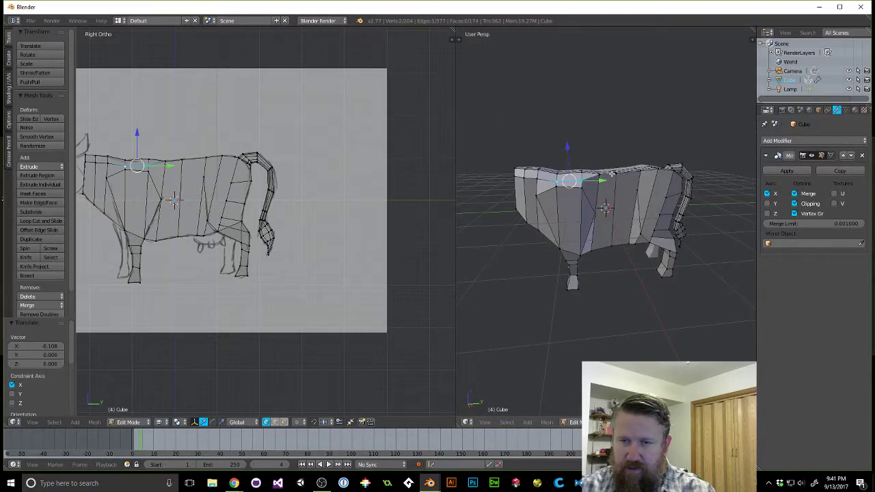
# Select the two upper edges of the middle flank in edge mode and lower them by -0.344 along Z, plus a further -0.014.
pyautogui.rightClick(613, 173)
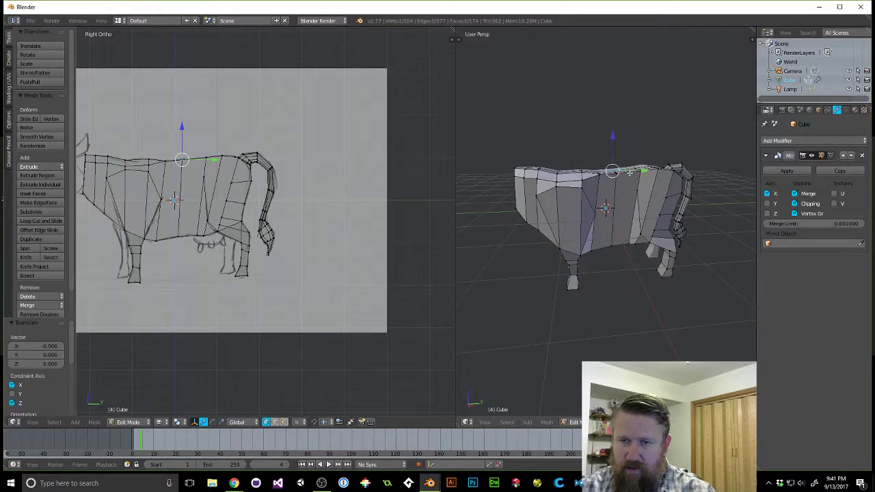
pyautogui.scroll(5, 623, 173)
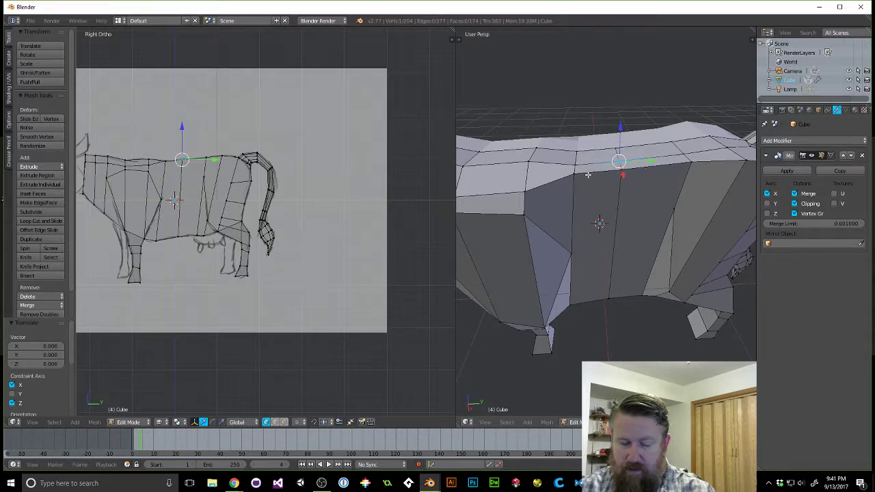
pyautogui.hotkey('ctrl', 'Tab')
pyautogui.click(586, 183)
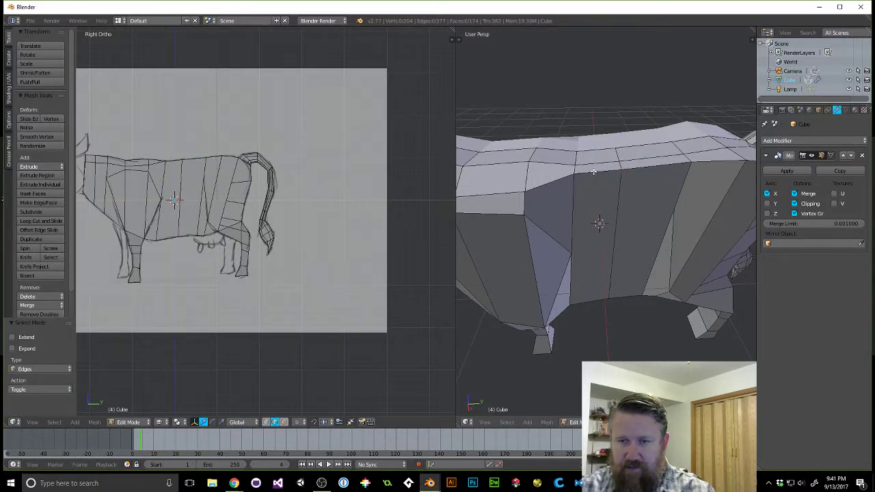
pyautogui.keyDown('shift'); pyautogui.rightClick(643, 166); pyautogui.keyUp('shift')
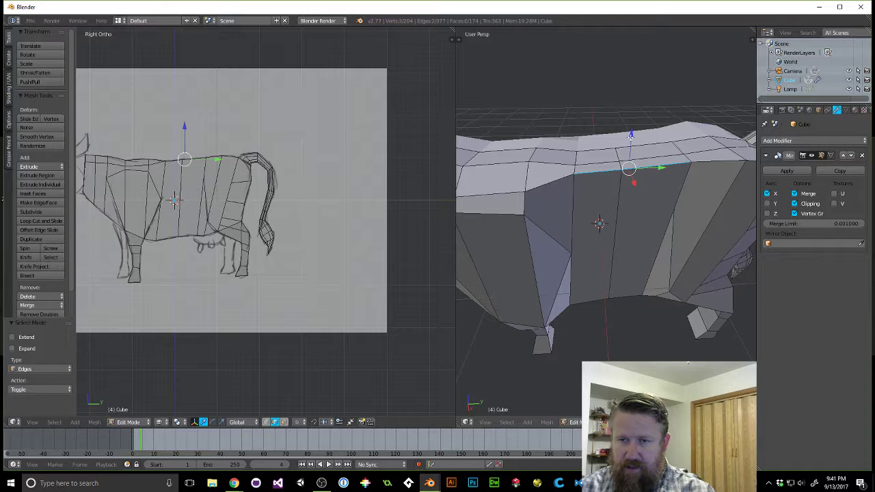
pyautogui.press('g')
pyautogui.press('z')
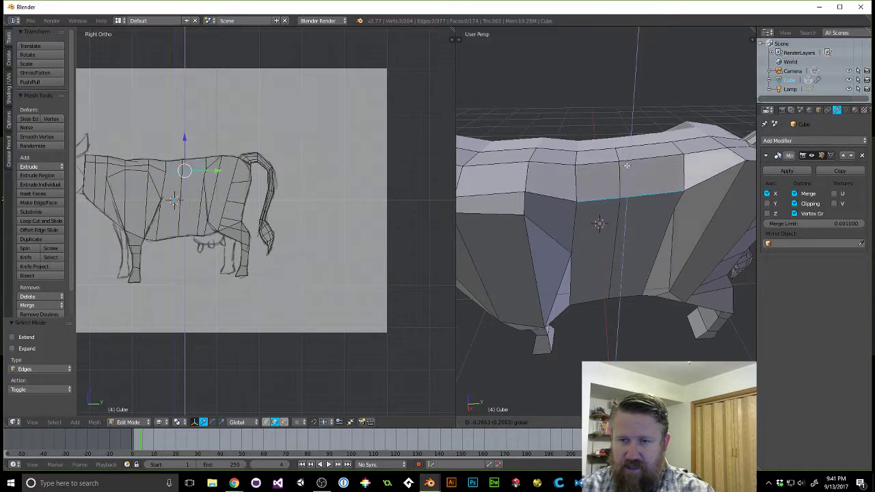
pyautogui.click(625, 173)
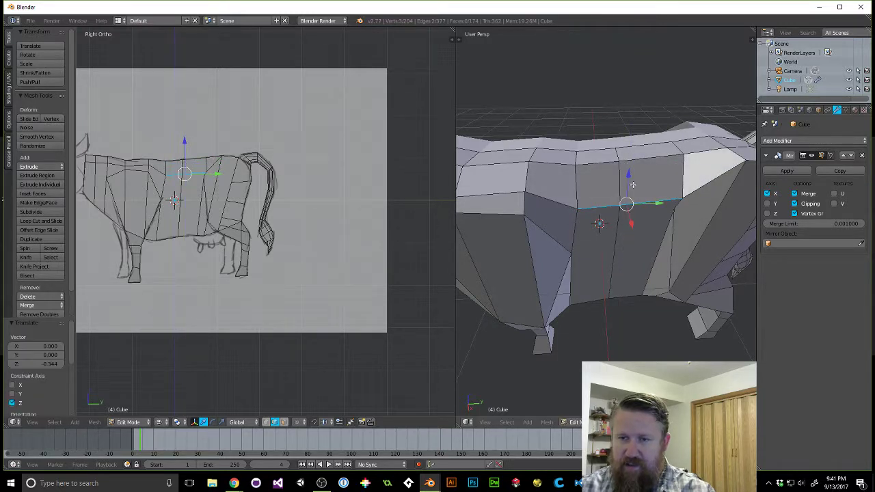
pyautogui.moveTo(630, 176); pyautogui.dragTo(628, 179)
pyautogui.scroll(-3, 592, 184)
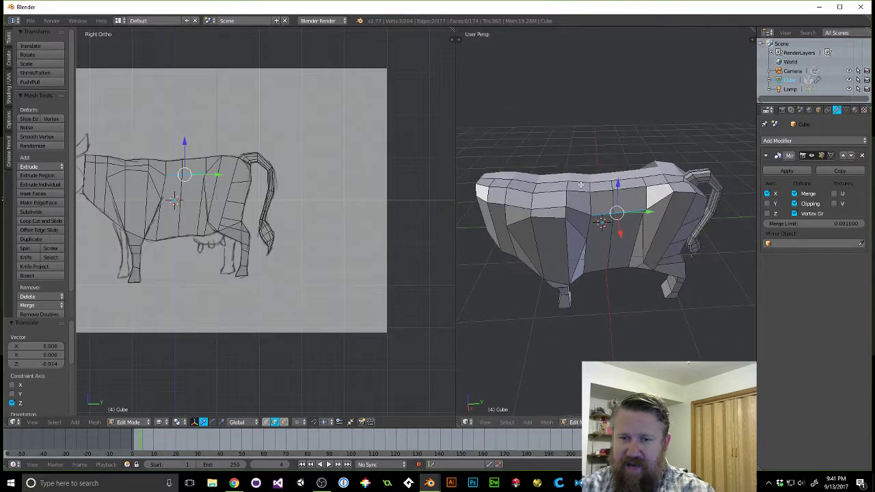
# Select the outer edge on top of the hip and lower it by -0.224 along Z.
pyautogui.moveTo(582, 185); pyautogui.dragTo(673, 184, button='middle')
pyautogui.moveTo(692, 227); pyautogui.dragTo(577, 196, button='middle')
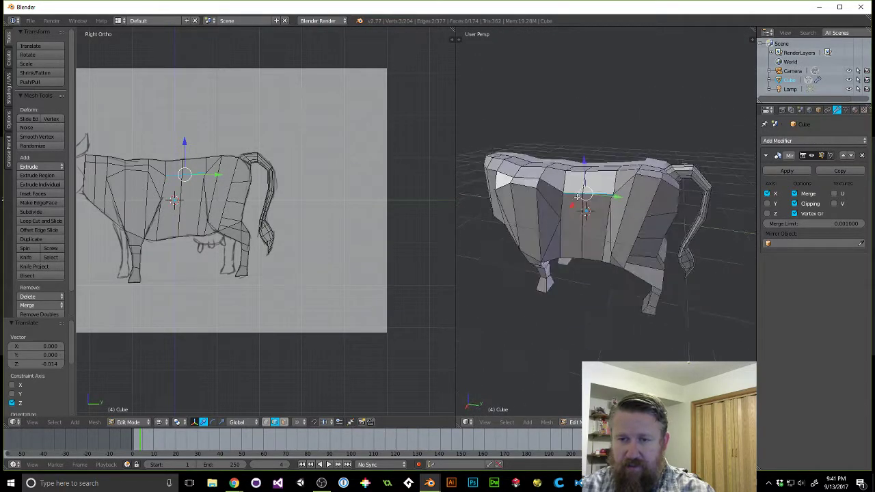
pyautogui.rightClick(650, 179)
pyautogui.moveTo(650, 142); pyautogui.dragTo(648, 159)
# Maximize the 3D viewport showing the free view of the cow and keep it in perspective projection.
pyautogui.moveTo(648, 160); pyautogui.dragTo(683, 205, button='middle')
pyautogui.press('KP_5')
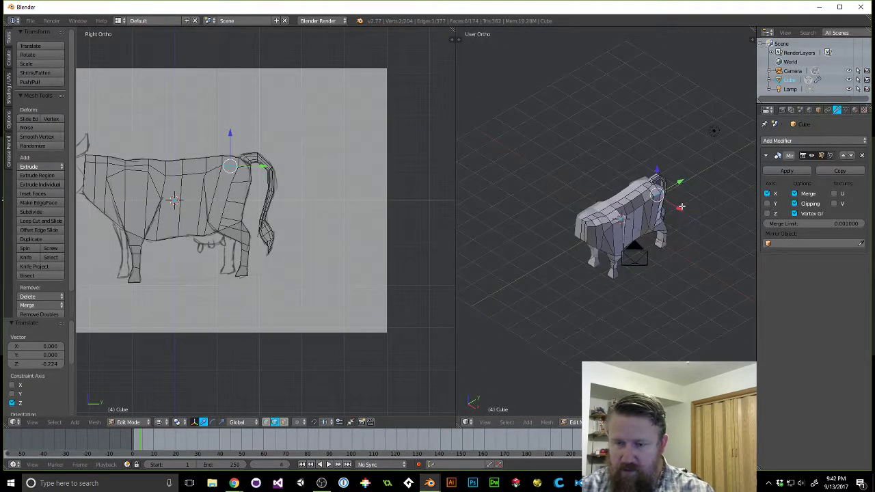
pyautogui.hotkey('ctrl', 'Up')
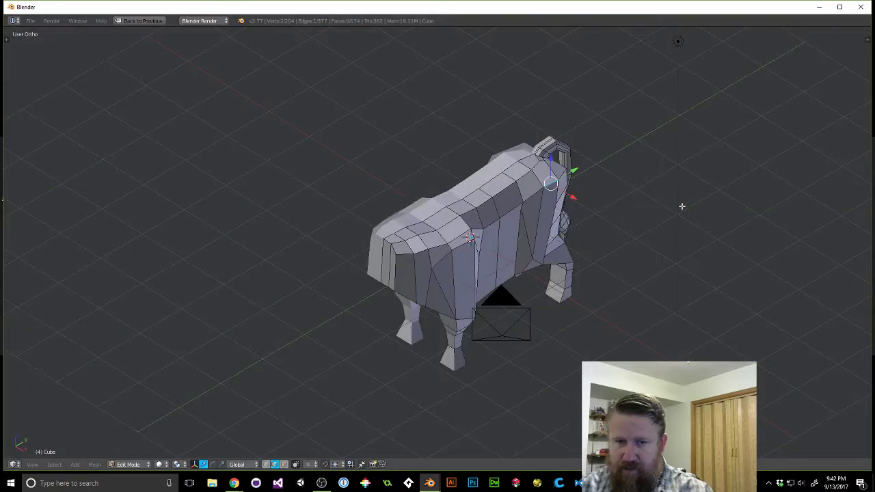
pyautogui.press('KP_5')
# Move the outer rear edges running down the hindquarter to the top of the hind leg slightly inward along X.
pyautogui.moveTo(637, 209); pyautogui.dragTo(487, 172, button='middle')
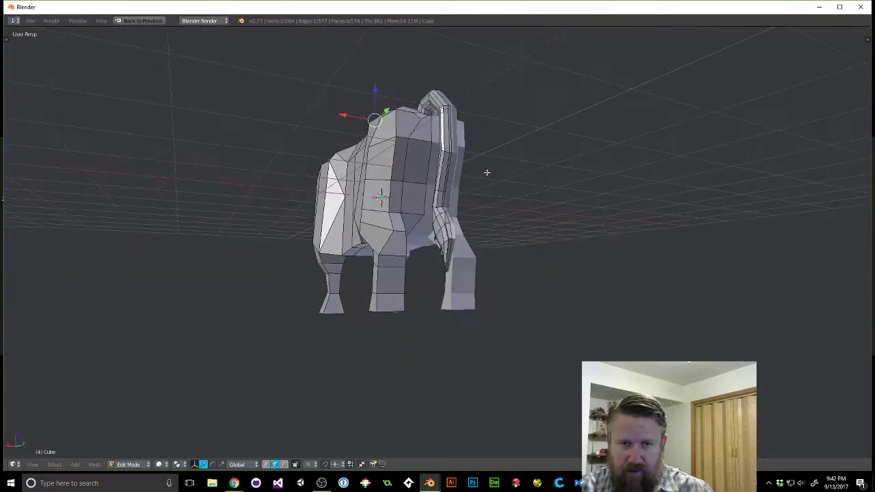
pyautogui.rightClick(390, 171)
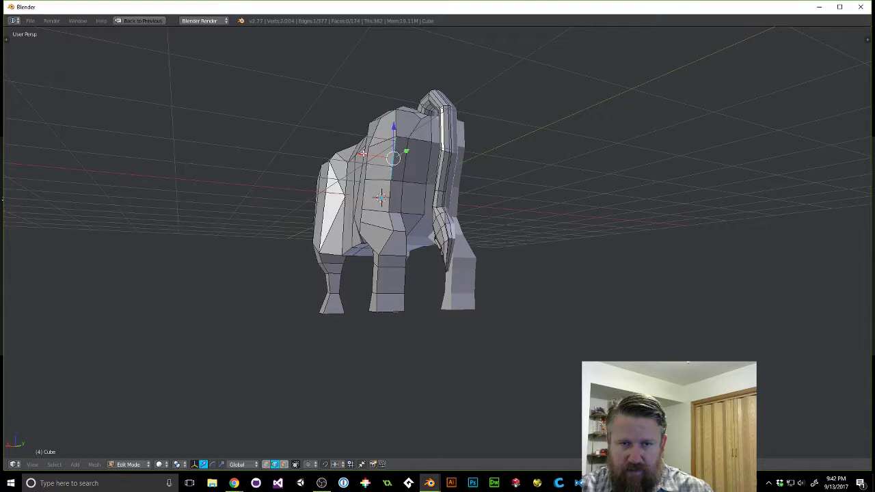
pyautogui.rightClick(387, 198)
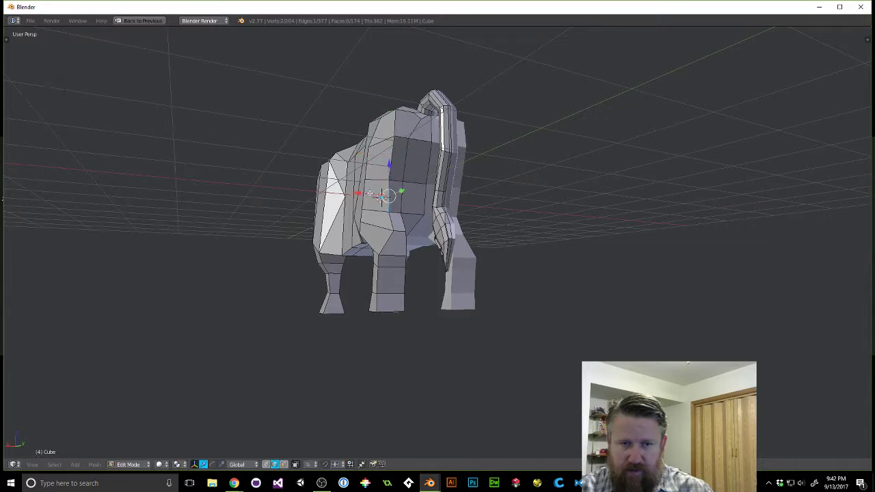
pyautogui.moveTo(358, 193); pyautogui.dragTo(362, 193)
pyautogui.rightClick(393, 227)
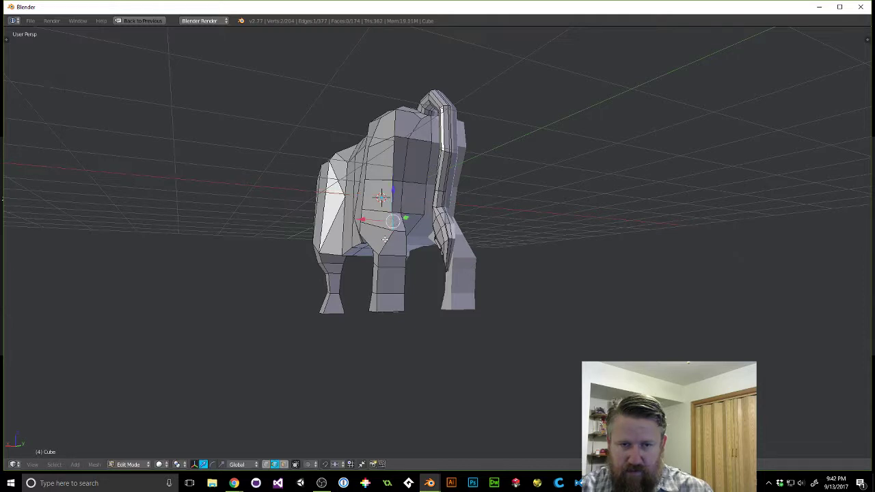
pyautogui.moveTo(360, 230); pyautogui.dragTo(367, 230)
pyautogui.rightClick(398, 219)
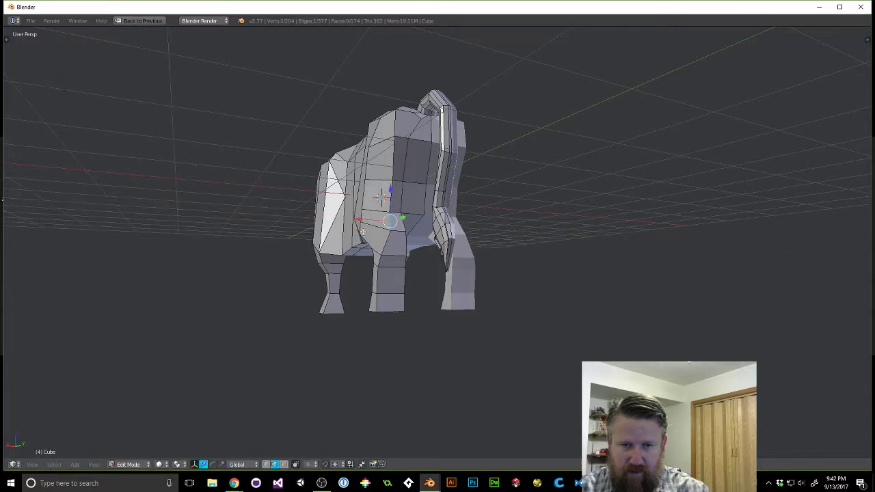
pyautogui.moveTo(362, 249); pyautogui.dragTo(358, 255, button='middle')
# Narrow the lower hind leg from behind by moving its outer rear edge inward and its inner rear edge outward by about 0.09 along X.
pyautogui.rightClick(368, 274)
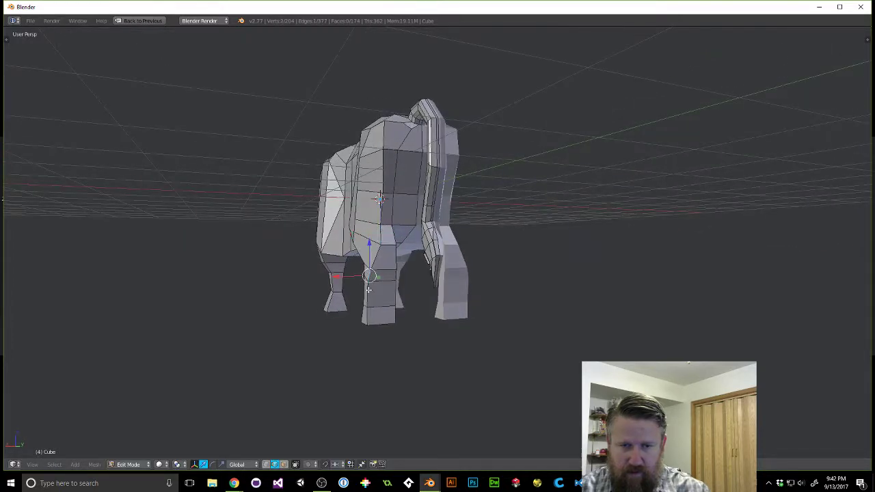
pyautogui.rightClick(347, 291)
pyautogui.press('g')
pyautogui.press('x')
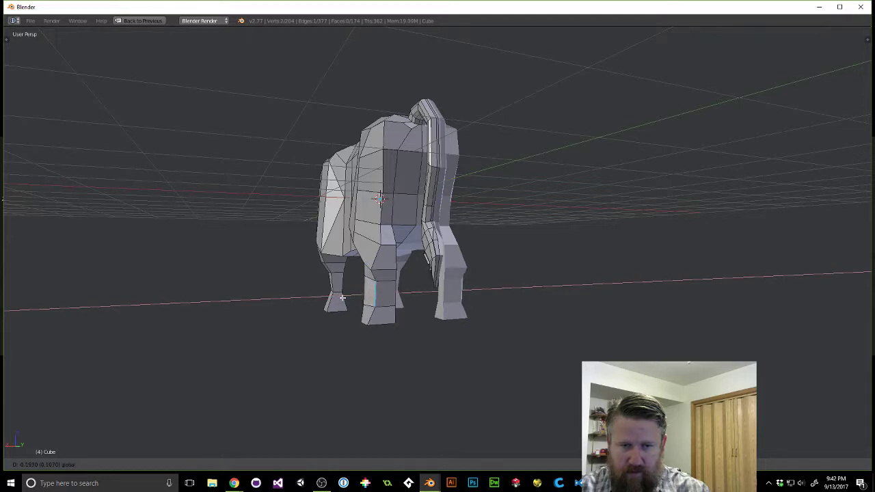
pyautogui.click(341, 298)
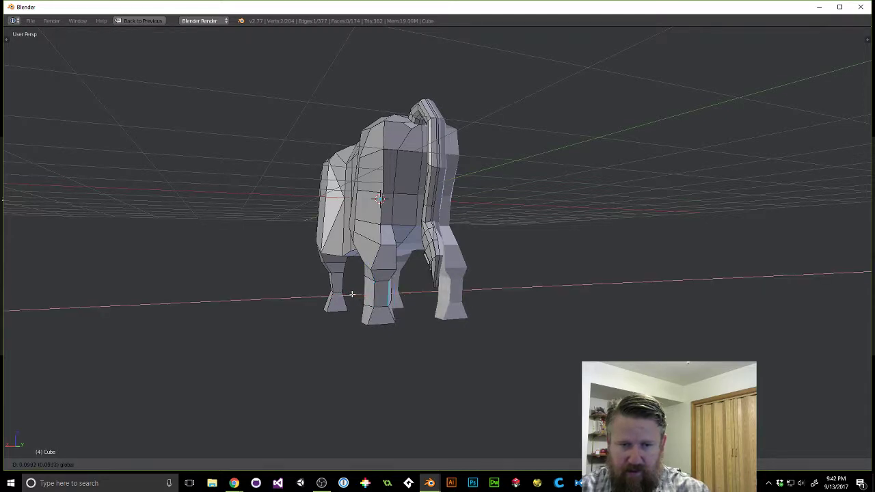
# Move the inner rear edge of the upper hind leg slightly outward along X.
pyautogui.moveTo(359, 295); pyautogui.dragTo(398, 287, button='middle')
pyautogui.rightClick(364, 263)
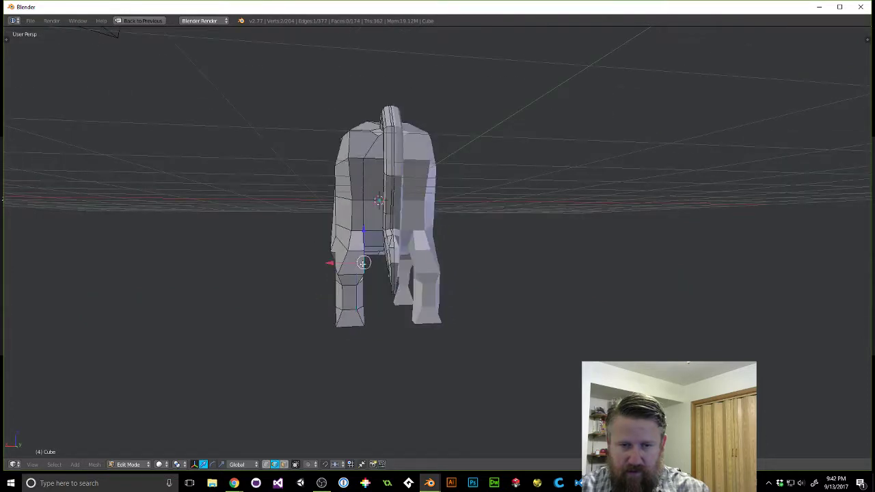
pyautogui.moveTo(330, 263); pyautogui.dragTo(324, 265)
# Move the outer front edge of the lower hind leg inward along X, and nudge it slightly back outward.
pyautogui.moveTo(333, 274); pyautogui.dragTo(461, 274, button='middle')
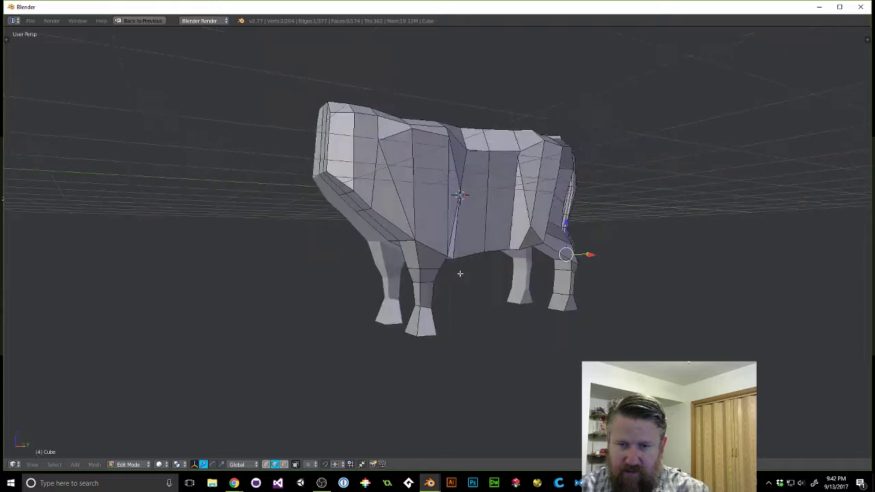
pyautogui.rightClick(571, 282)
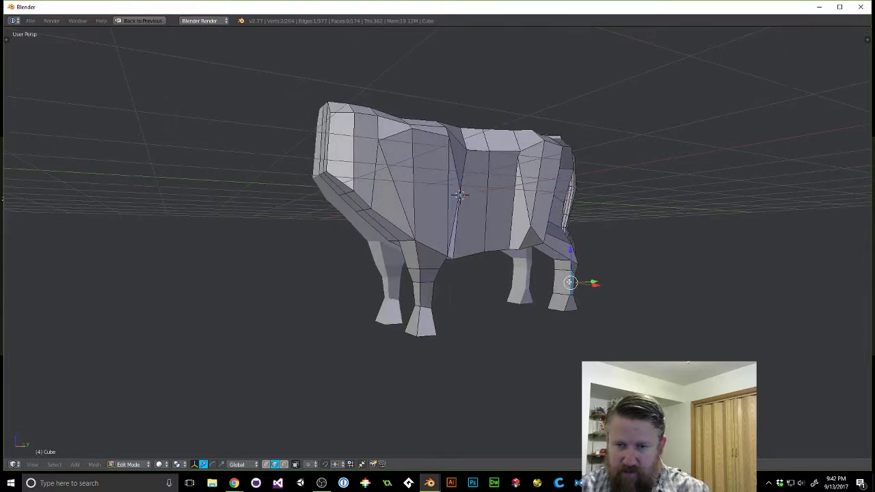
pyautogui.moveTo(586, 285); pyautogui.dragTo(586, 285)
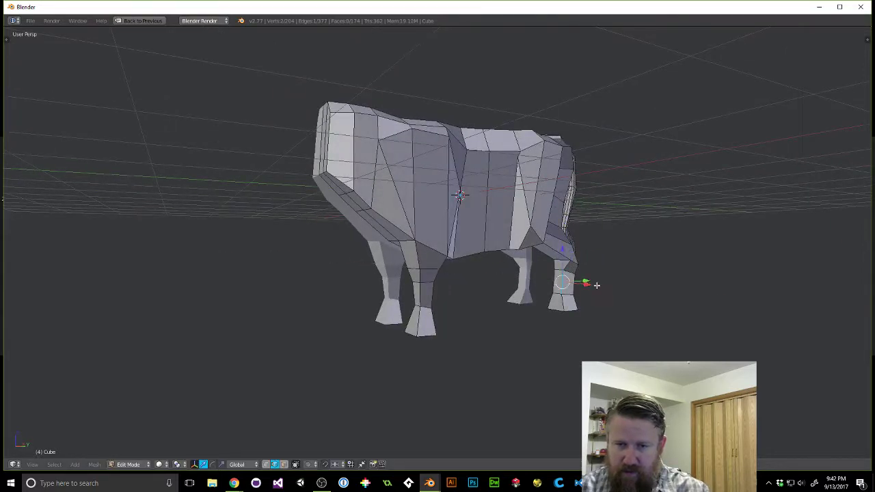
pyautogui.moveTo(585, 285); pyautogui.dragTo(446, 283, button='middle')
pyautogui.scroll(5, 418, 294)
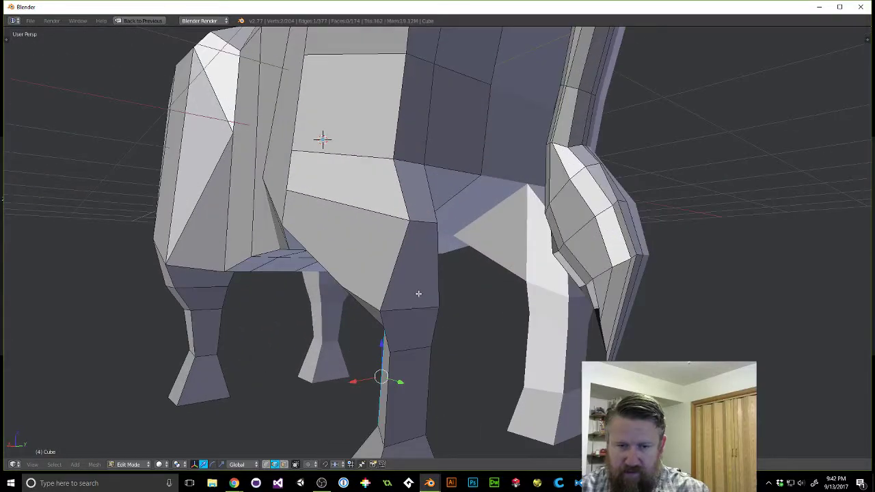
pyautogui.moveTo(419, 320); pyautogui.dragTo(611, 340, button='middle')
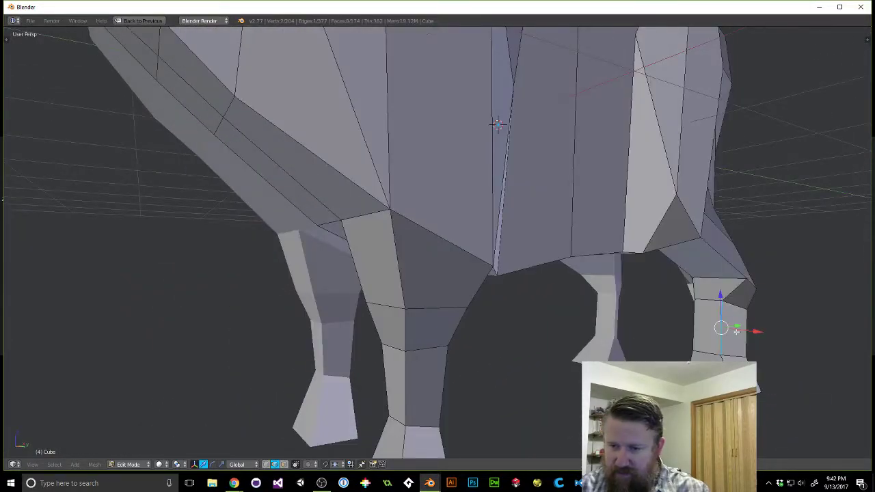
pyautogui.moveTo(757, 332); pyautogui.dragTo(764, 332)
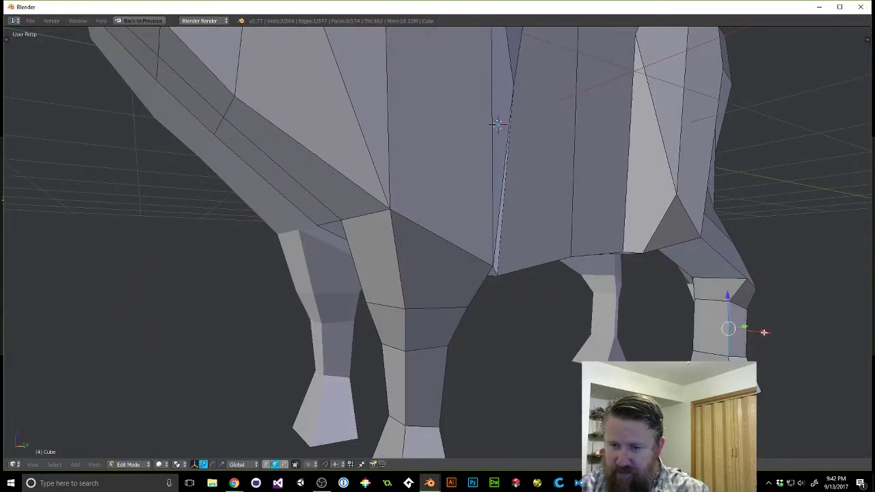
# Move the inner front edge of the lower hind leg outward by about 0.07 along X.
pyautogui.scroll(-3, 690, 313)
pyautogui.moveTo(690, 313); pyautogui.dragTo(491, 272, button='middle')
pyautogui.scroll(6, 400, 298)
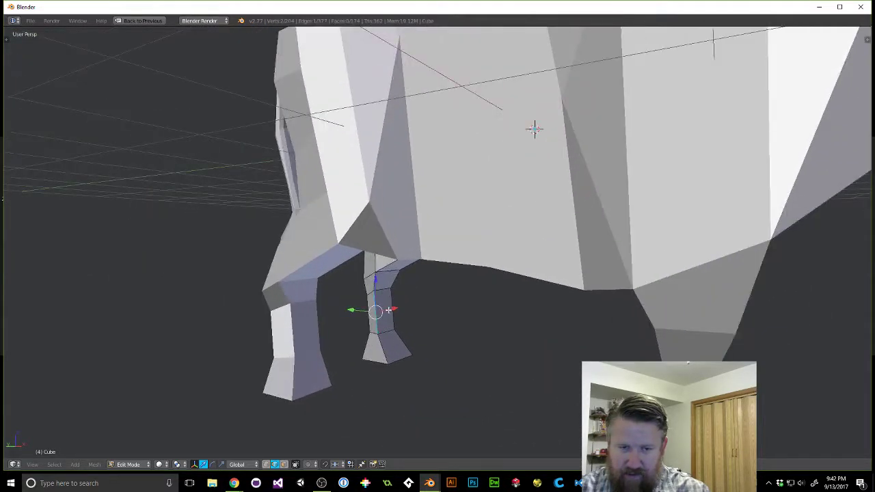
pyautogui.press('g')
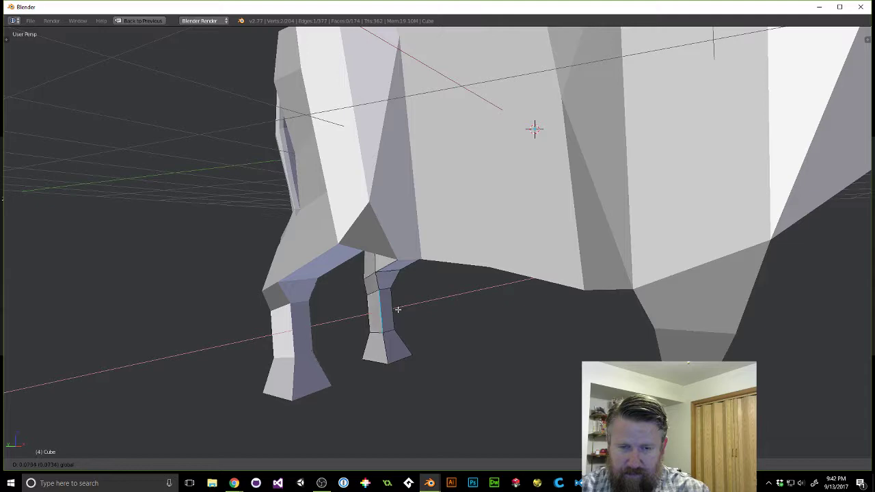
pyautogui.click(397, 310)
# Move the lower outer shoulder edge inward by about -0.02 and the edge above it by about -0.035 along X.
pyautogui.scroll(-4, 461, 308)
pyautogui.moveTo(461, 308); pyautogui.dragTo(547, 358, button='middle')
pyautogui.scroll(-4, 572, 310)
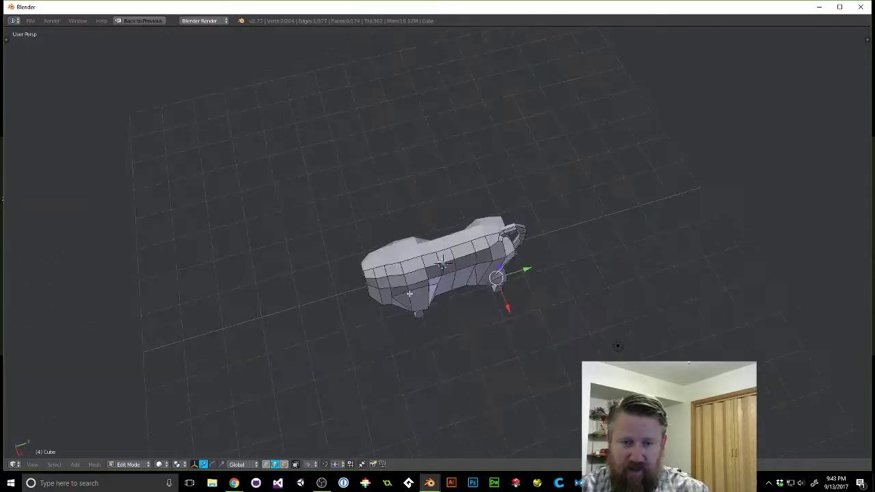
pyautogui.scroll(5, 547, 358)
pyautogui.moveTo(404, 305); pyautogui.dragTo(421, 297, button='middle')
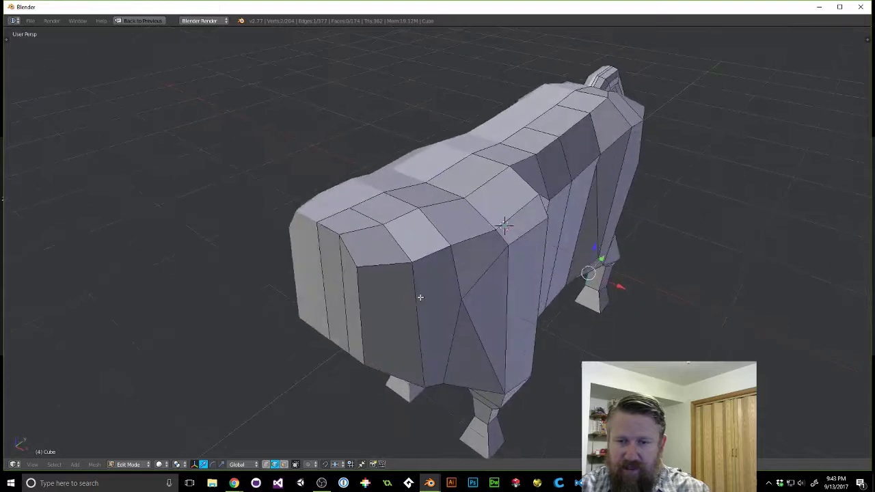
pyautogui.rightClick(522, 229)
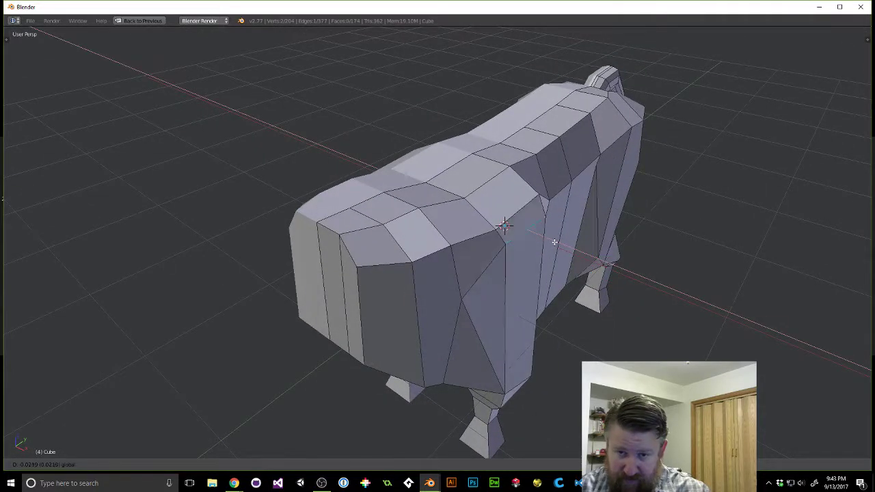
pyautogui.press('g')
pyautogui.press('x')
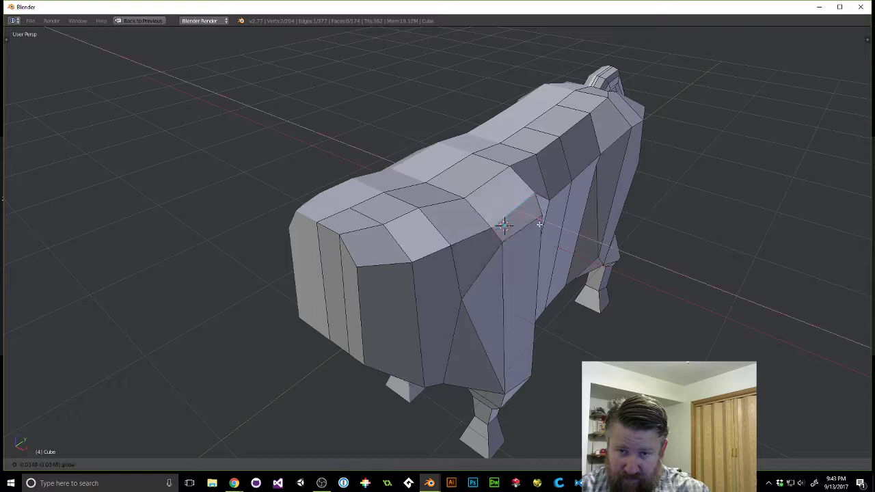
pyautogui.click(504, 225)
# Move the outer edge where the front leg joins the body inward by about -0.10 along X, and fine-tune its X position.
pyautogui.moveTo(503, 226); pyautogui.dragTo(458, 249, button='middle')
pyautogui.rightClick(477, 293)
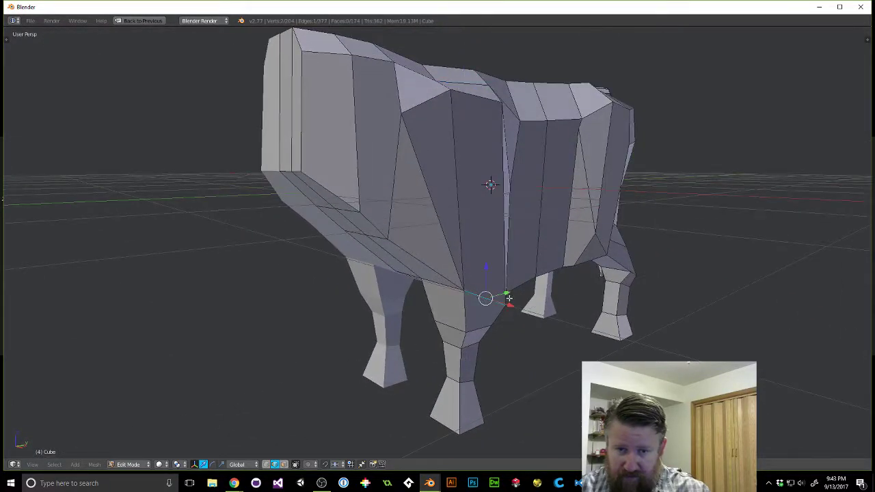
pyautogui.press('g')
pyautogui.press('x')
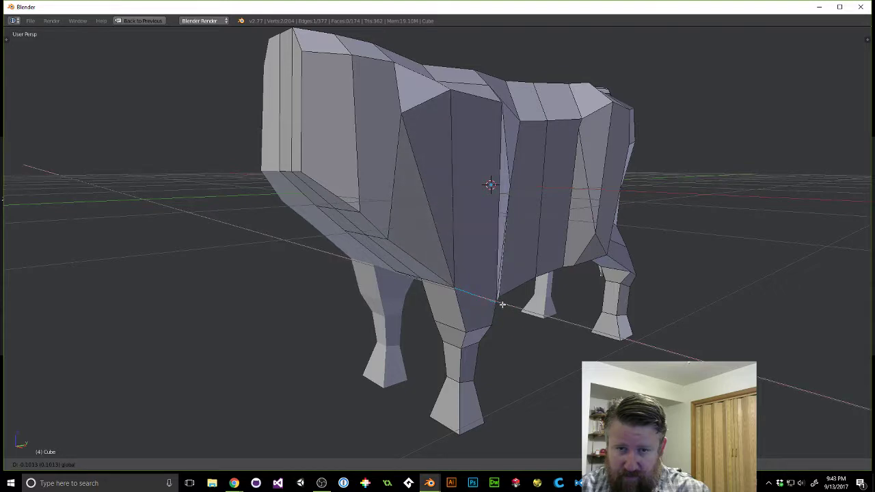
pyautogui.click(505, 306)
pyautogui.moveTo(505, 307); pyautogui.dragTo(473, 441, button='middle')
pyautogui.press('g')
pyautogui.press('x')
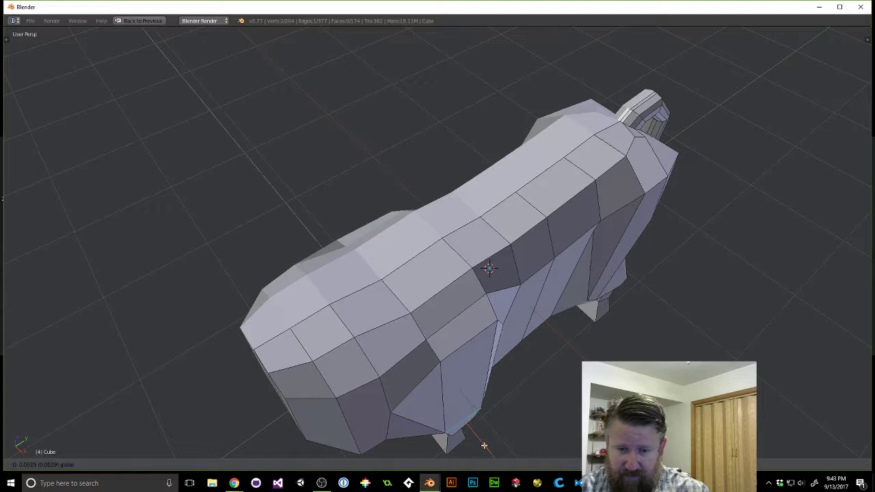
pyautogui.click(485, 446)
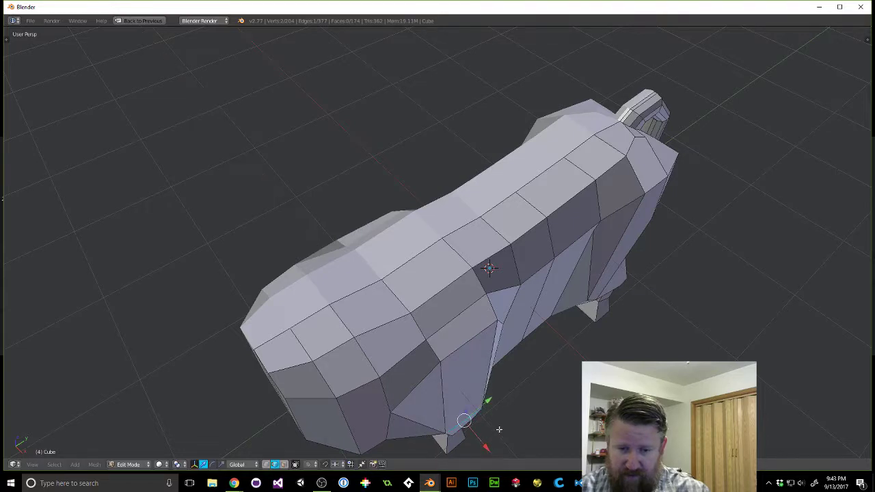
# Move the outer side edge of the upper front leg inward by about -0.05 along X.
pyautogui.moveTo(488, 437); pyautogui.dragTo(538, 278, button='middle')
pyautogui.rightClick(533, 263)
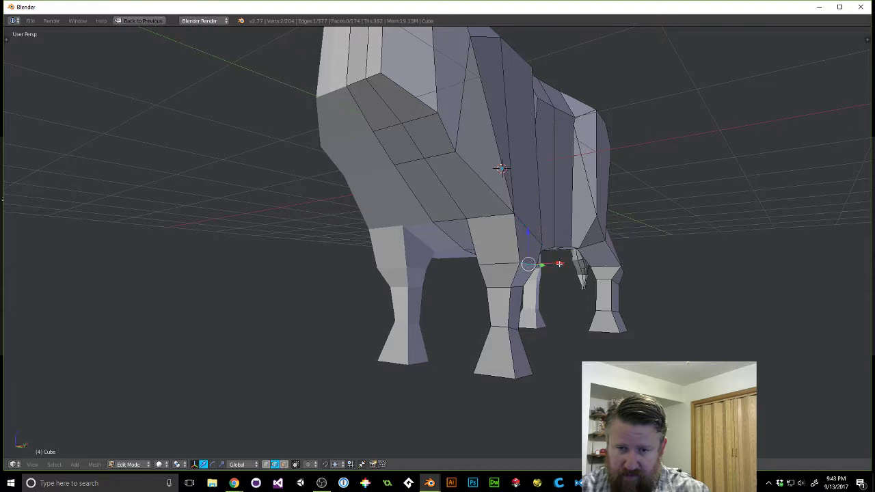
pyautogui.press('g')
pyautogui.press('x')
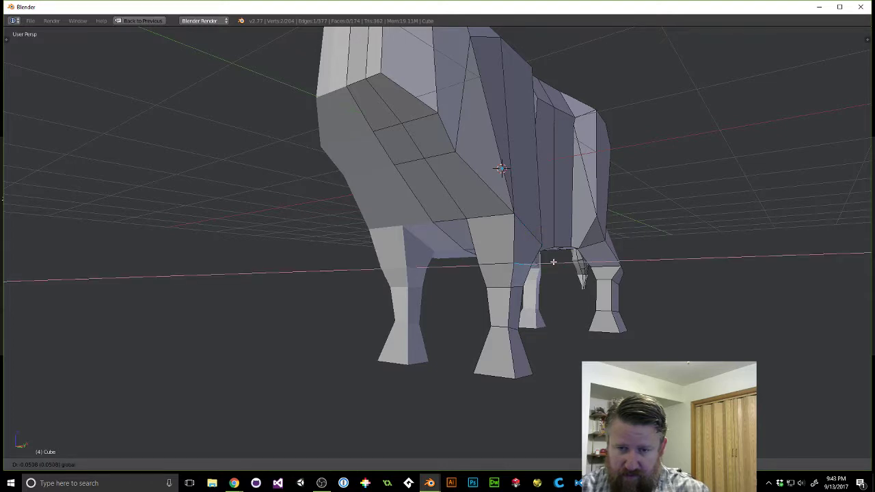
# Shift the selected edge at the top of the hind leg about -0.052 along X.
pyautogui.click(553, 262)
pyautogui.moveTo(553, 262); pyautogui.dragTo(685, 292, button='middle')
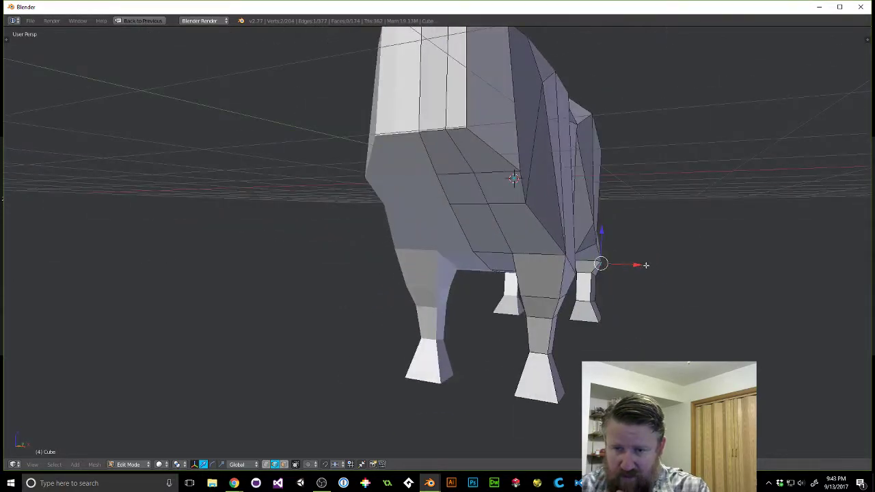
pyautogui.moveTo(650, 269); pyautogui.dragTo(633, 287, button='middle')
pyautogui.scroll(-3, 551, 260)
pyautogui.moveTo(501, 268); pyautogui.dragTo(527, 250, button='middle')
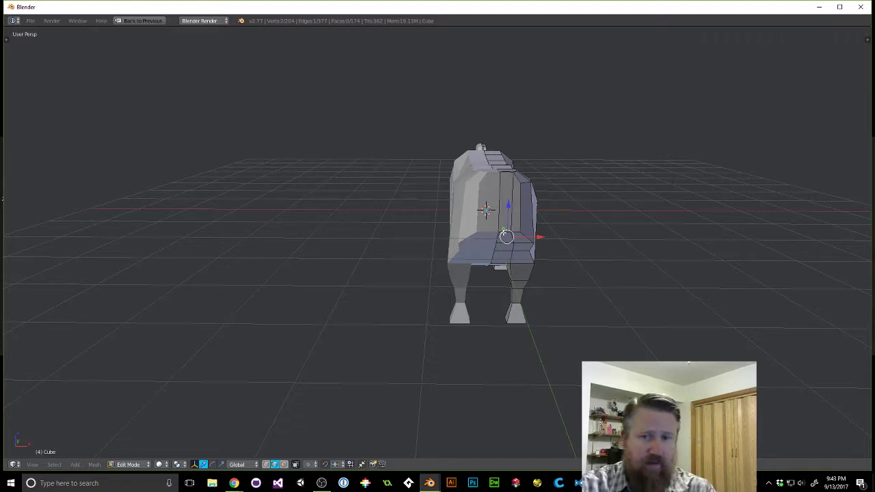
# Restore the split layout with the side reference, then move the body's front neck face about -0.183 along Y in face select mode.
pyautogui.hotkey('shift', 'space')
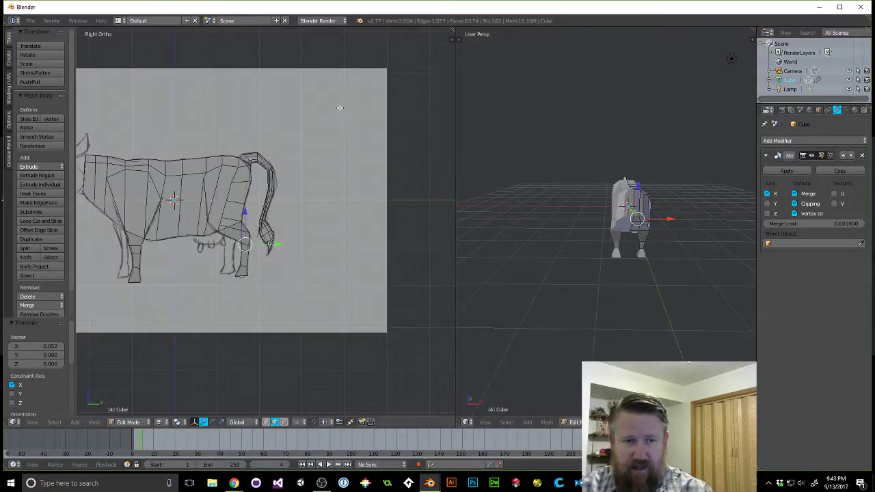
pyautogui.keyDown('shift'); pyautogui.moveTo(297, 177); pyautogui.dragTo(436, 190, button='middle'); pyautogui.keyUp('shift')
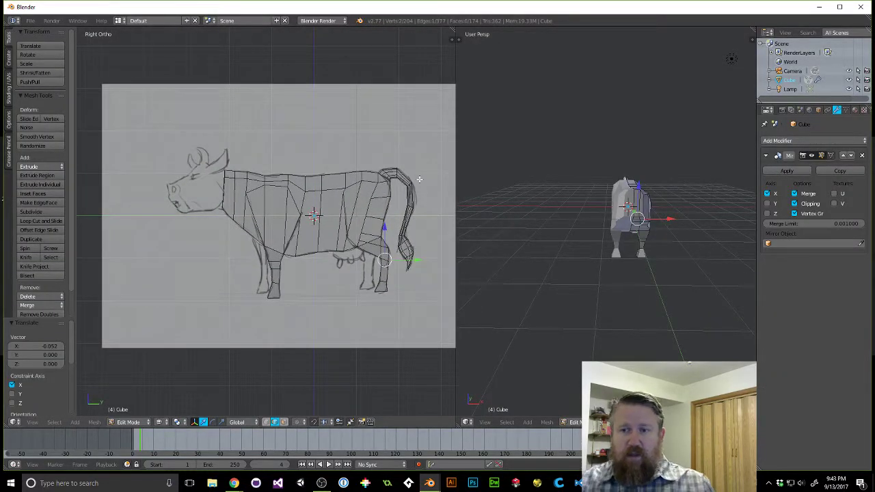
pyautogui.scroll(5, 716, 186)
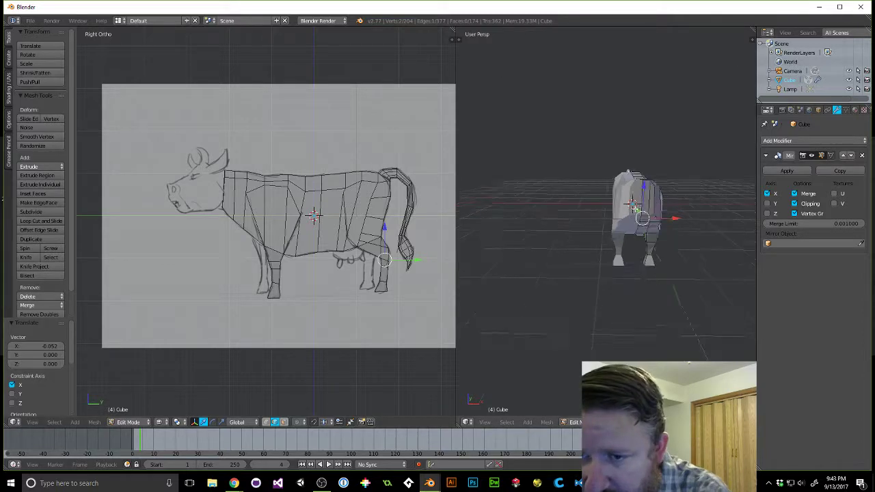
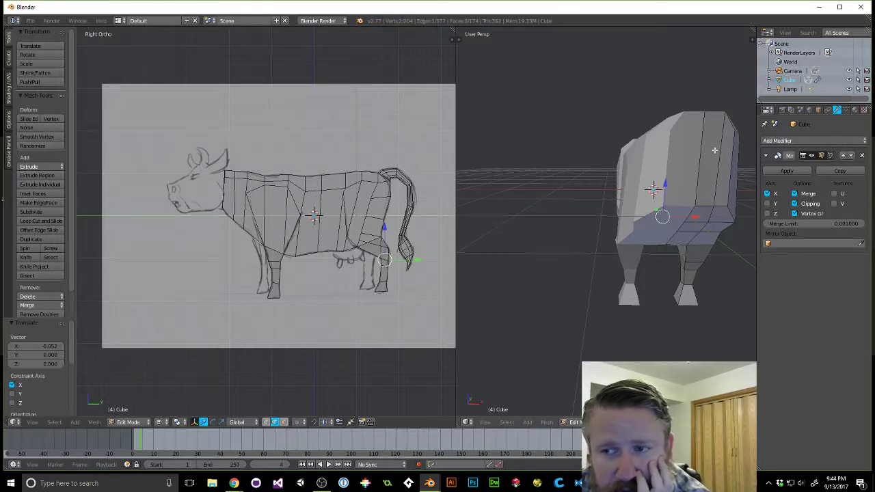
pyautogui.rightClick(715, 149)
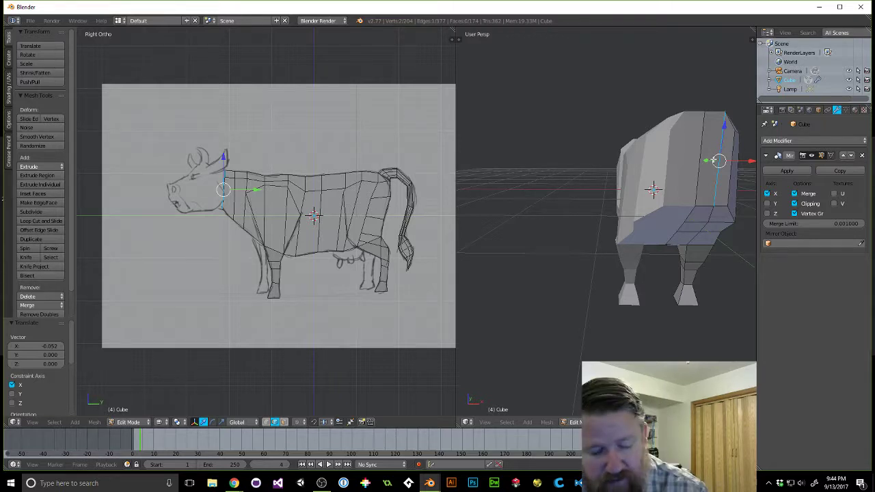
pyautogui.hotkey('ctrl', 'Tab')
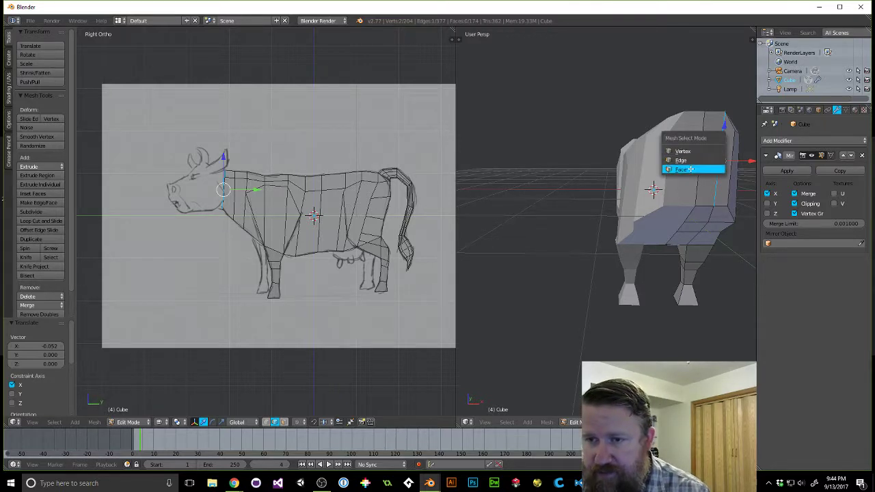
pyautogui.click(683, 168)
pyautogui.rightClick(712, 161)
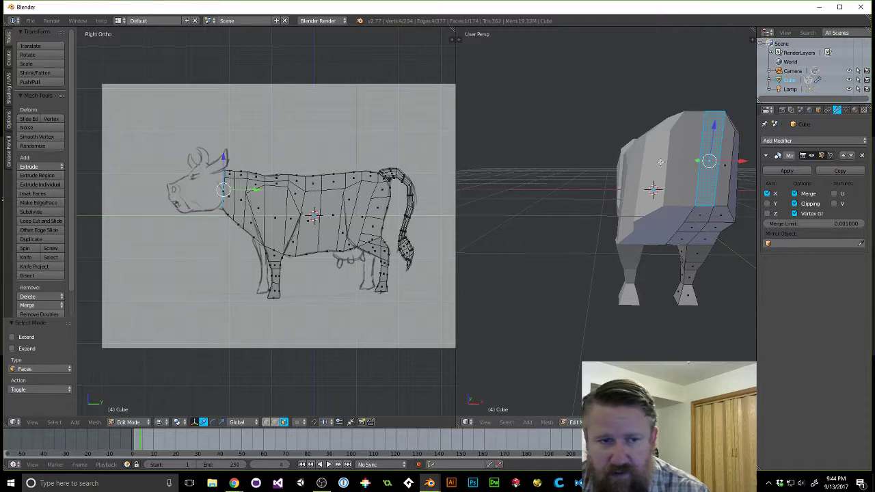
pyautogui.moveTo(255, 189); pyautogui.dragTo(249, 189)
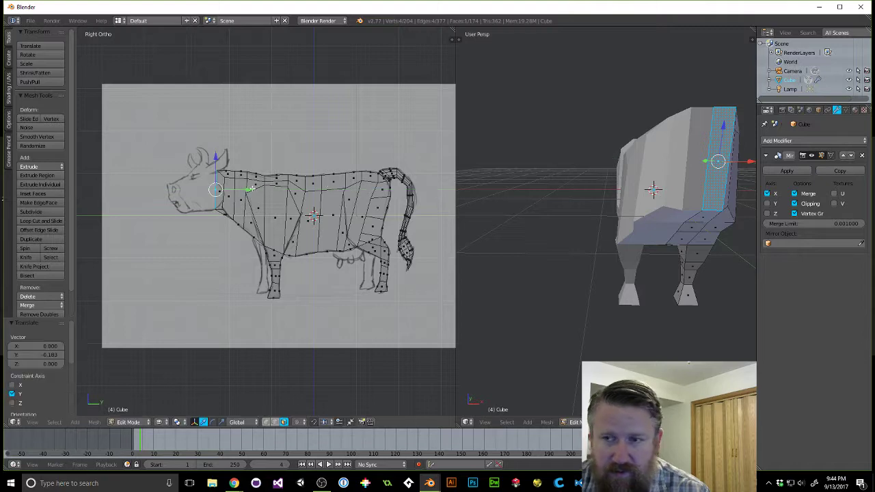
# Extrude the front neck face in four consecutive segments along the sketched head to just past the muzzle.
pyautogui.moveTo(648, 165); pyautogui.dragTo(624, 162, button='middle')
pyautogui.scroll(5, 196, 153)
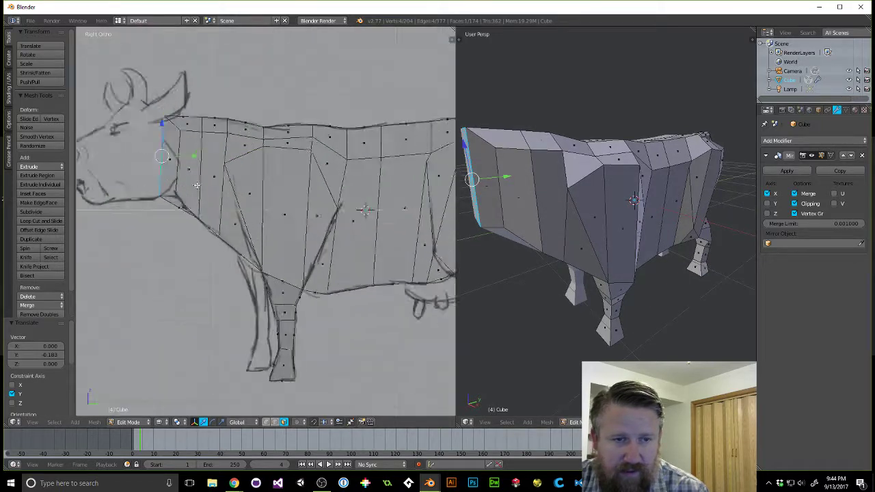
pyautogui.keyDown('shift'); pyautogui.moveTo(196, 153); pyautogui.dragTo(400, 185, button='middle'); pyautogui.keyUp('shift')
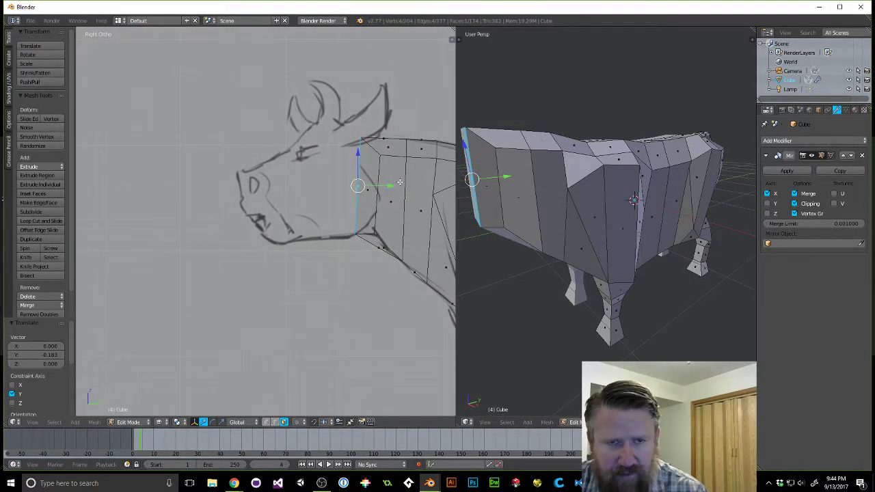
pyautogui.keyDown('ctrl'); pyautogui.rightClick(326, 159); pyautogui.keyUp('ctrl')
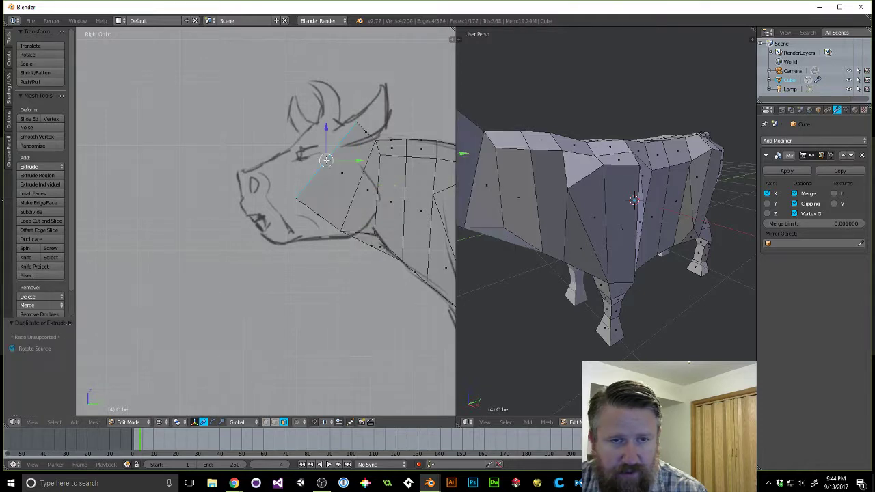
pyautogui.hotkey('ctrl', 'z')
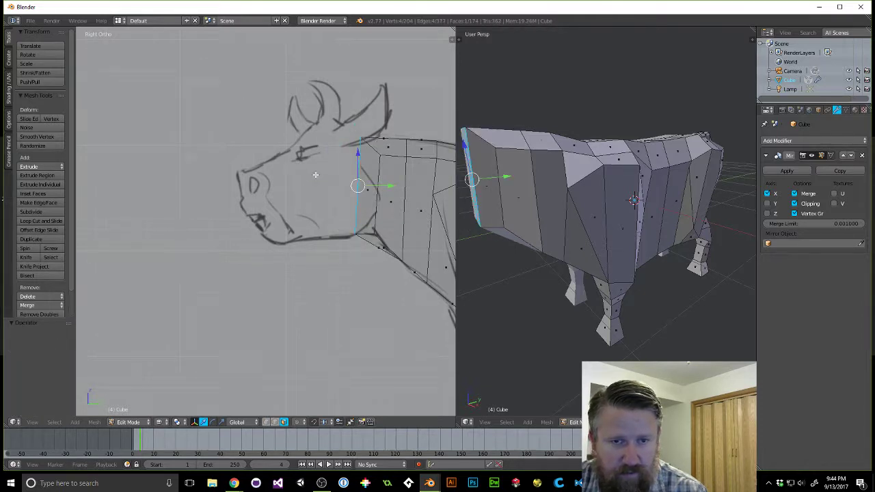
pyautogui.keyDown('ctrl'); pyautogui.rightClick(326, 182); pyautogui.keyUp('ctrl')
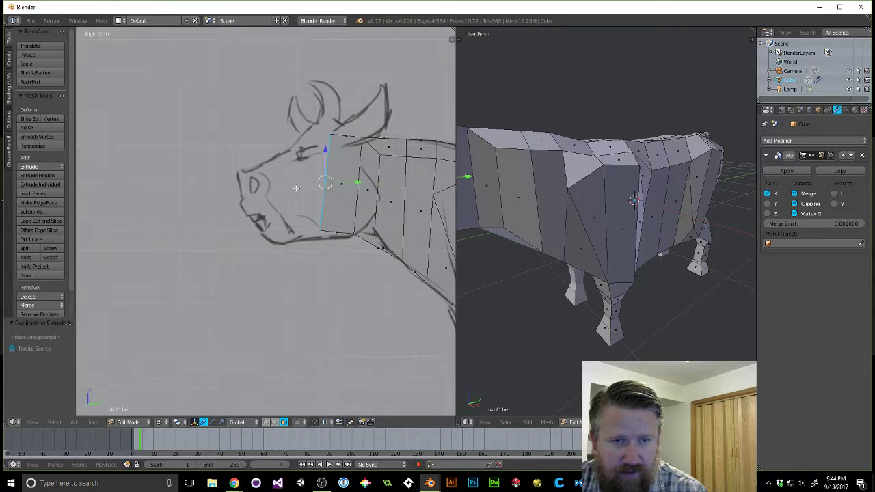
pyautogui.keyDown('ctrl'); pyautogui.rightClick(296, 188); pyautogui.keyUp('ctrl')
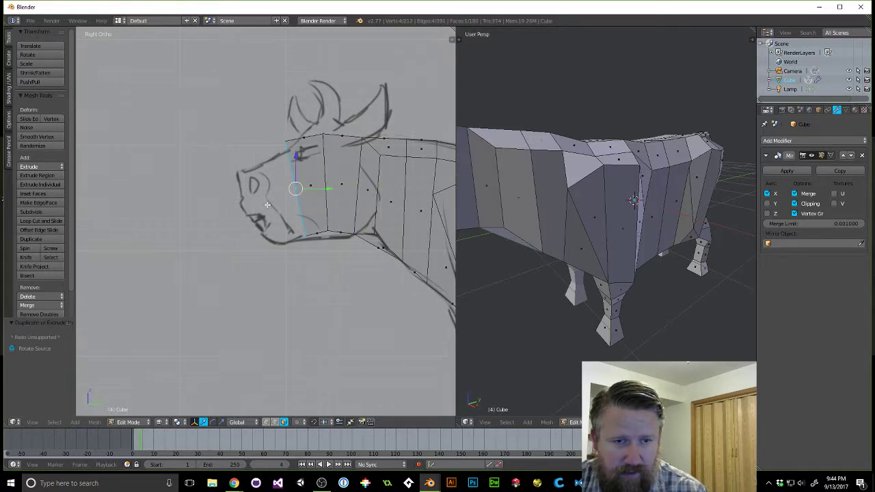
pyautogui.keyDown('ctrl'); pyautogui.rightClick(267, 204); pyautogui.keyUp('ctrl')
pyautogui.keyDown('ctrl'); pyautogui.rightClick(251, 217); pyautogui.keyUp('ctrl')
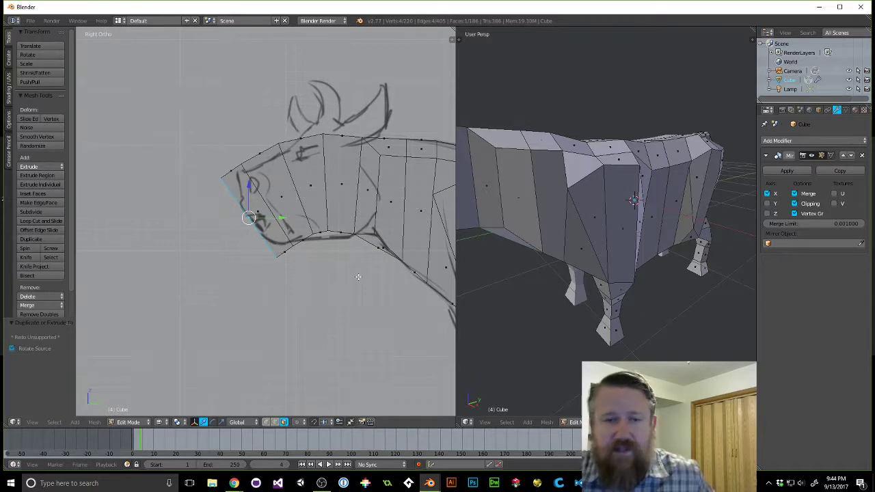
# In vertex select mode, move the lowest muzzle vertex onto the sketched chin, about 0.06 forward and 0.13 up.
pyautogui.hotkey('ctrl', 'Tab')
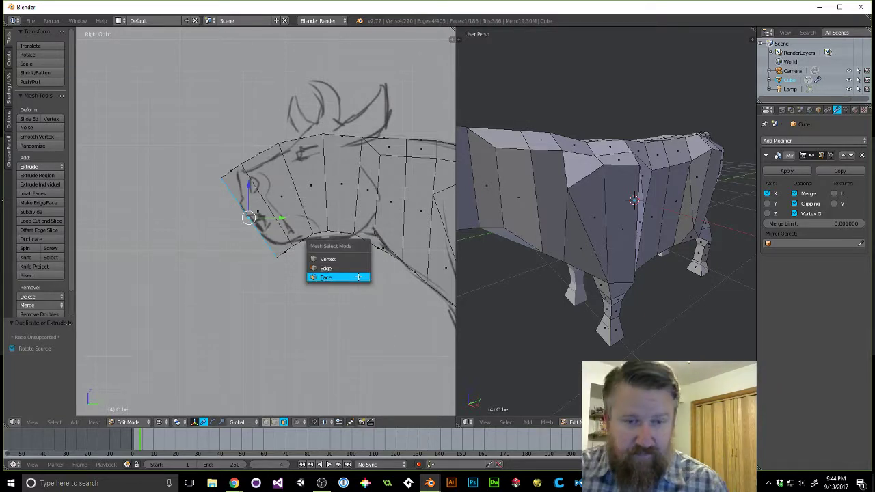
pyautogui.click(334, 255)
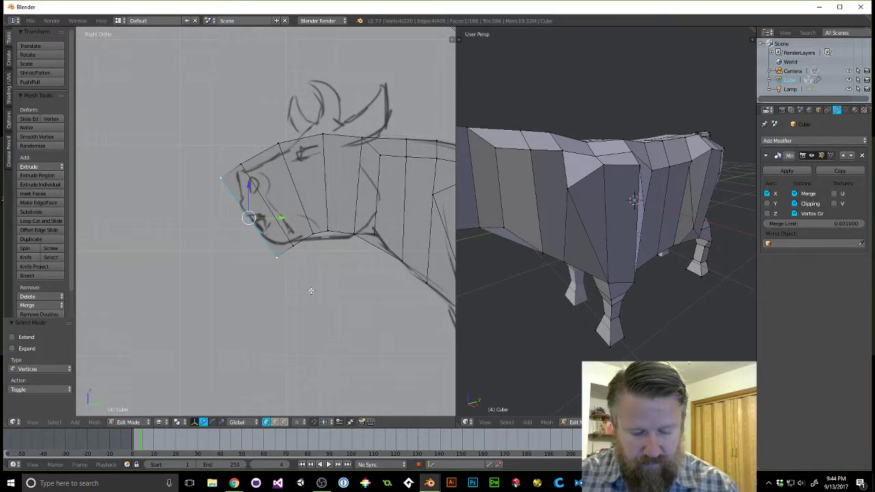
pyautogui.press('a')
pyautogui.rightClick(274, 256)
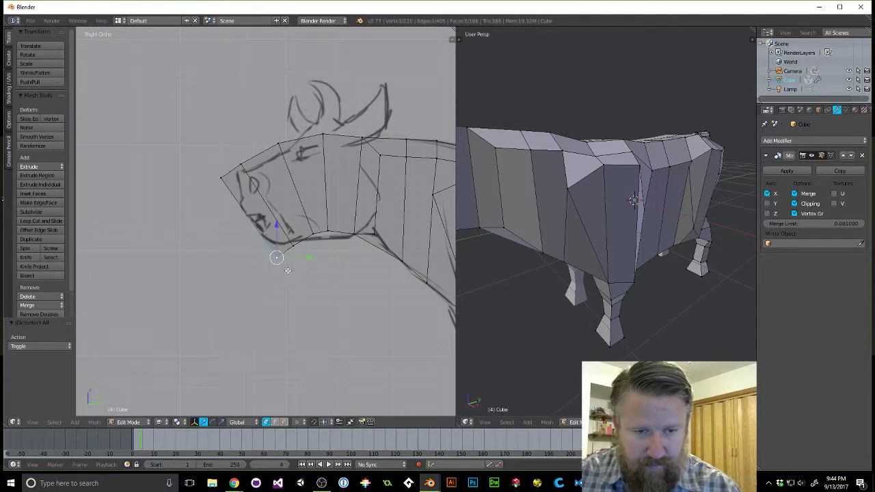
pyautogui.press('g')
pyautogui.click(277, 251)
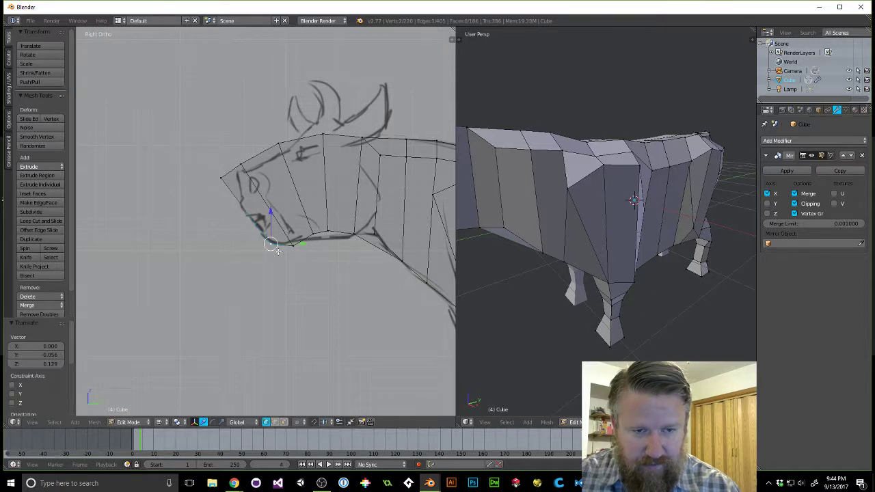
# Move the next two underside vertices behind the chin onto the sketched lower jaw line.
pyautogui.press('a')
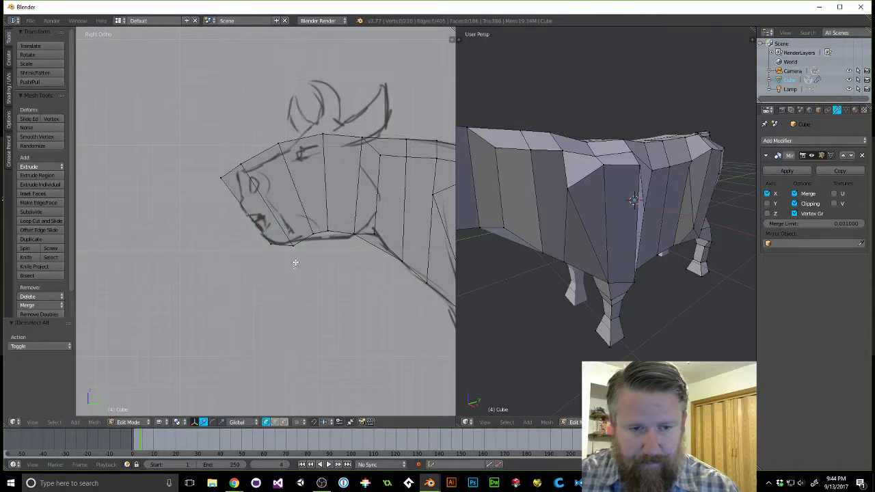
pyautogui.rightClick(292, 244)
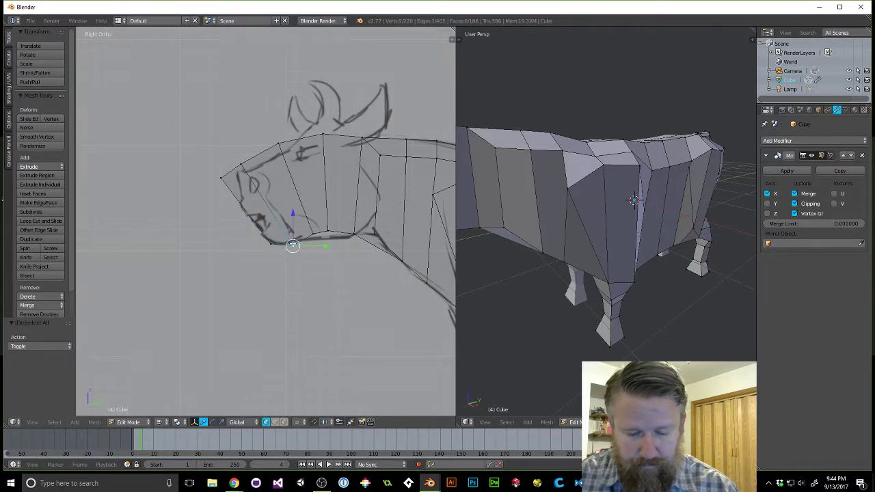
pyautogui.press('g')
pyautogui.click(292, 243)
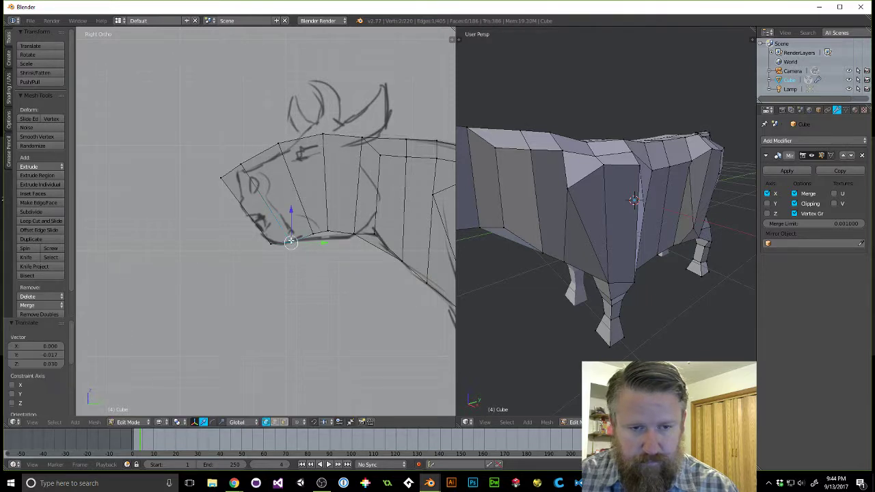
pyautogui.press('a')
pyautogui.press('b')
pyautogui.moveTo(306, 231); pyautogui.dragTo(316, 238)
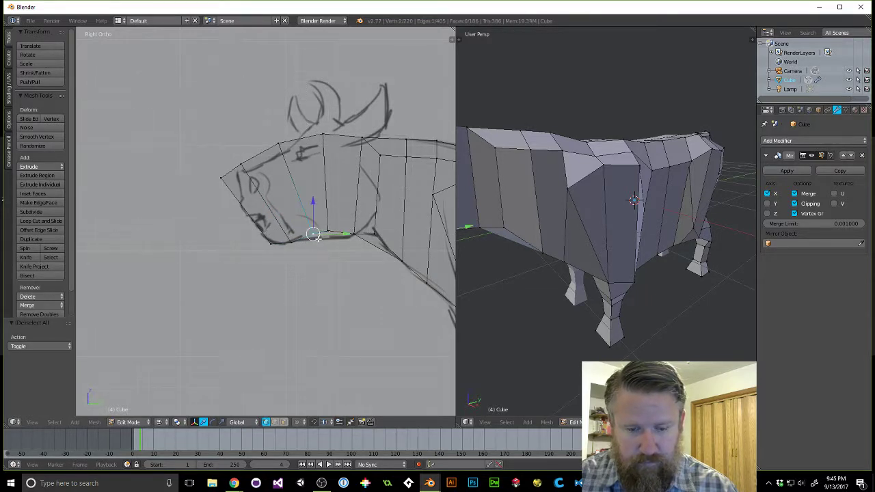
pyautogui.press('g')
pyautogui.click(314, 244)
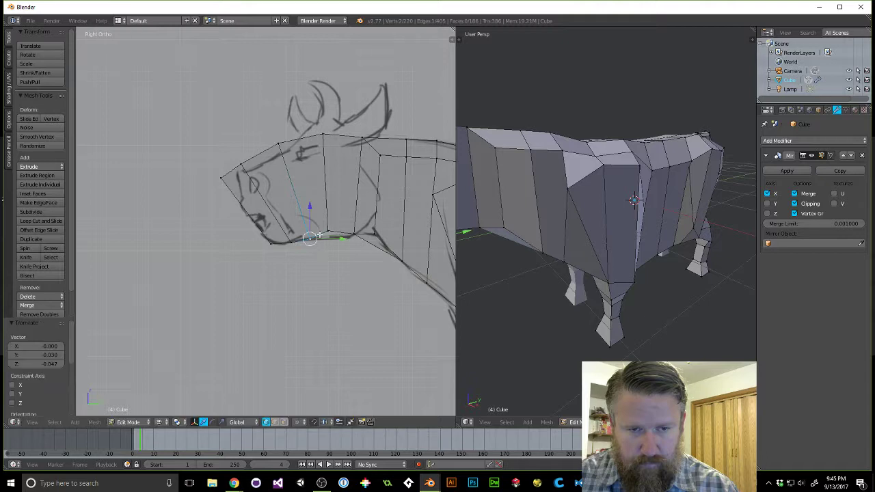
# Move the rear jaw vertex down onto the sketched jaw line and the throat vertex back to where the jaw meets the neck.
pyautogui.press('a')
pyautogui.rightClick(328, 231)
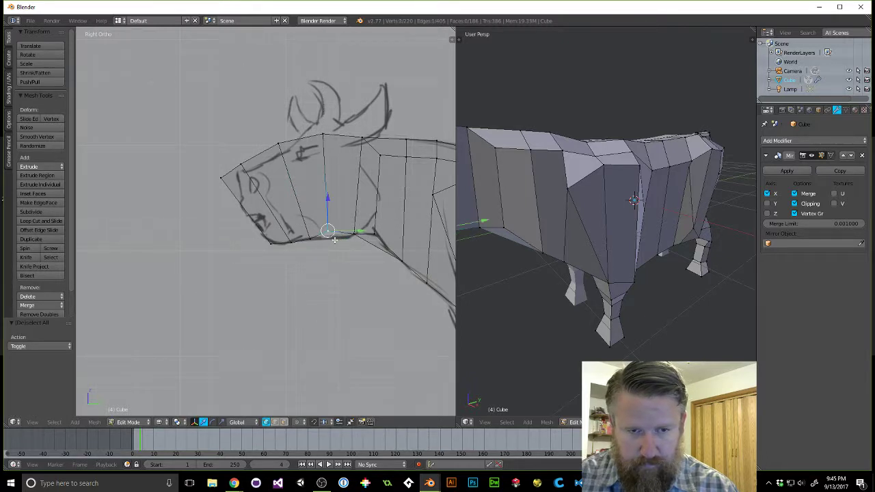
pyautogui.press('g')
pyautogui.click(330, 241)
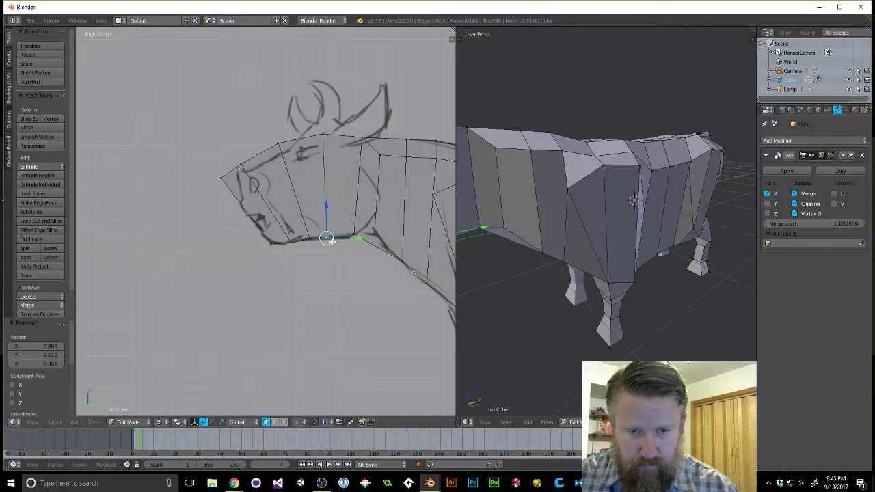
pyautogui.press('a')
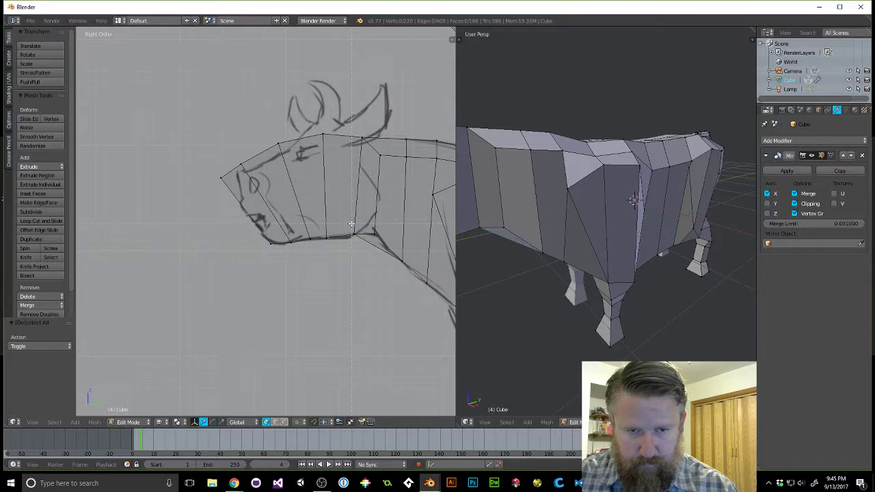
pyautogui.rightClick(354, 236)
pyautogui.press('g')
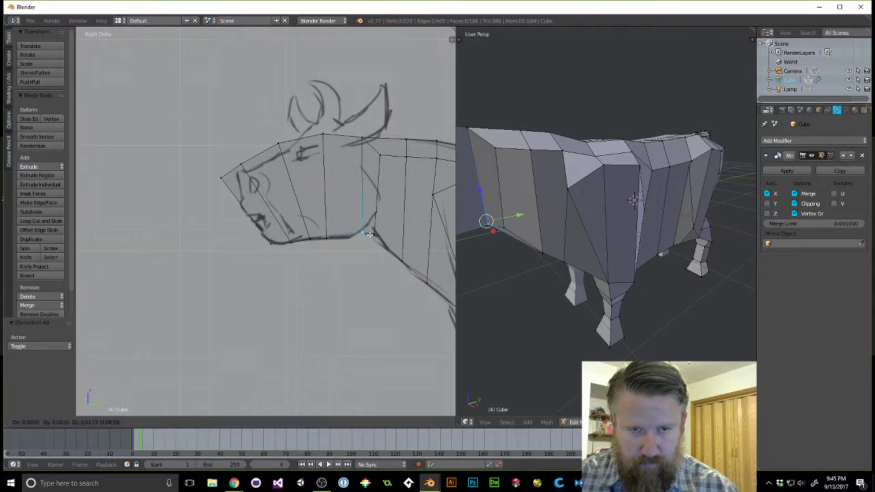
pyautogui.click(367, 234)
# Add one vertical loop cut through the rearmost head segment, just in front of the neck.
pyautogui.hotkey('ctrl', 'r')
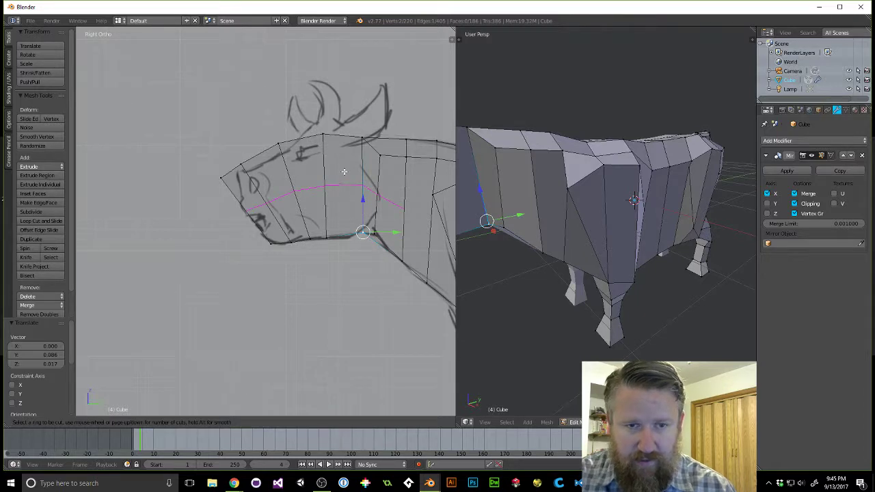
pyautogui.click(343, 147)
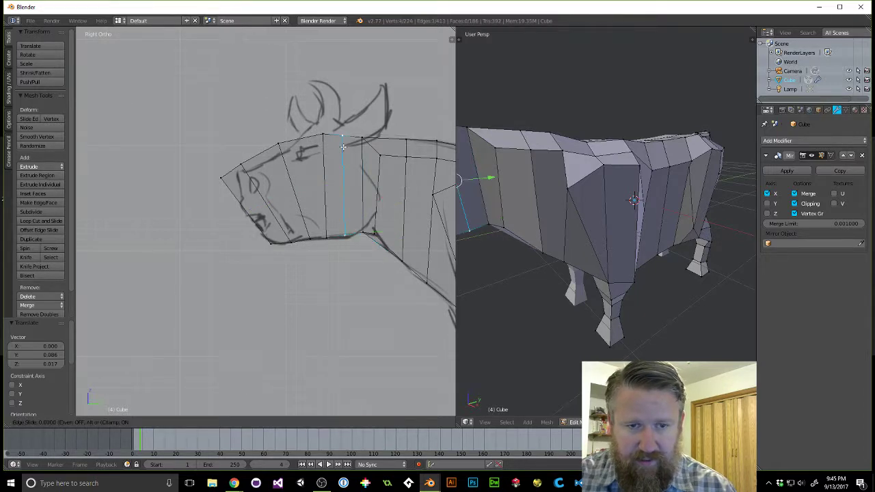
pyautogui.click(343, 219)
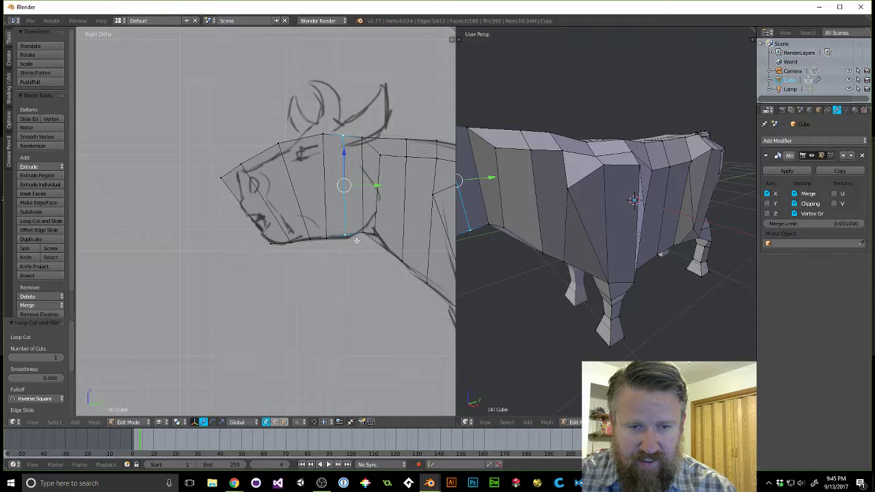
# Move the bottom vertex of the new loop onto the sketched jaw line, about 0.03 back and 0.04 down.
pyautogui.press('a')
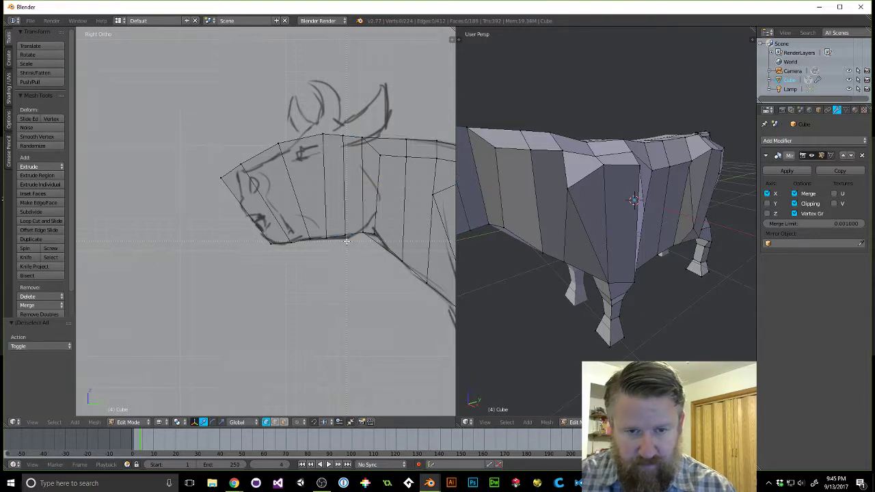
pyautogui.rightClick(346, 237)
pyautogui.press('g')
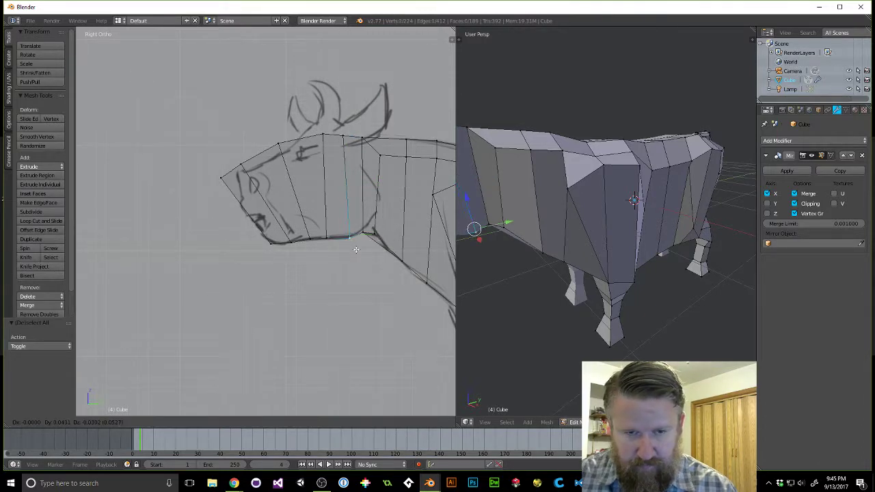
pyautogui.click(354, 250)
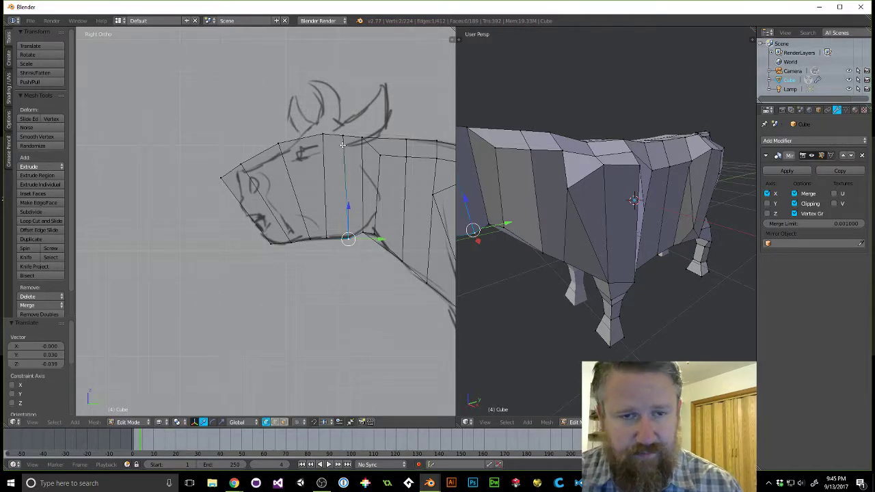
pyautogui.press('a')
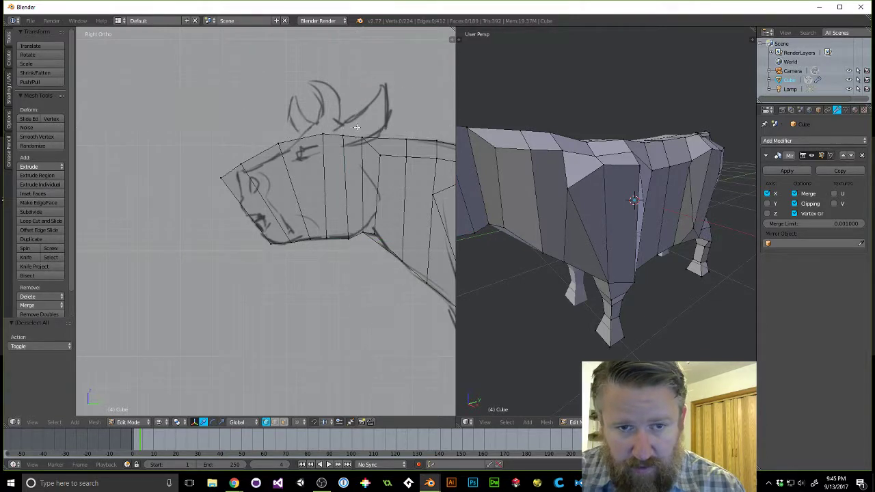
# Nudge the top vertex where the head meets the neck slightly back along the sketched nape.
pyautogui.rightClick(364, 138)
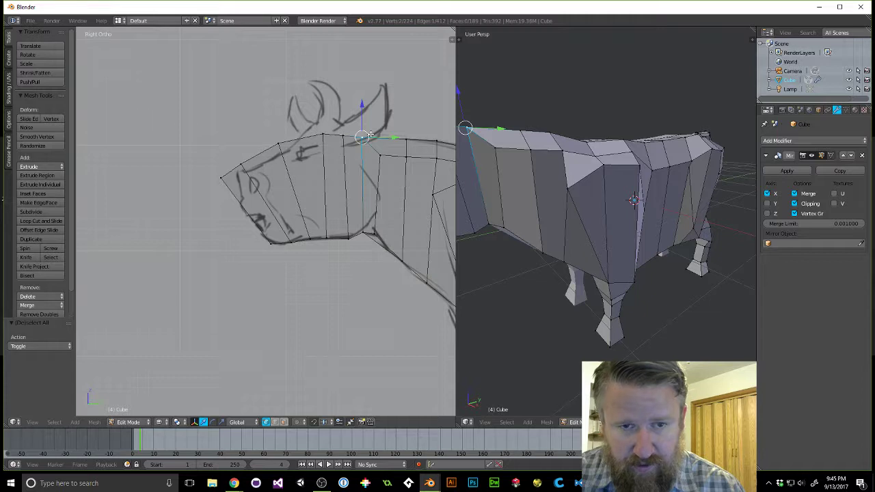
pyautogui.press('g')
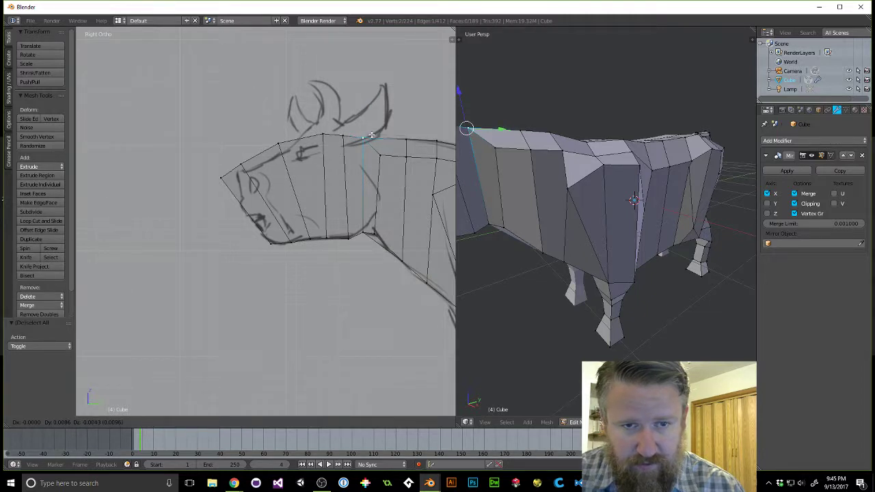
pyautogui.click(371, 137)
pyautogui.press('a')
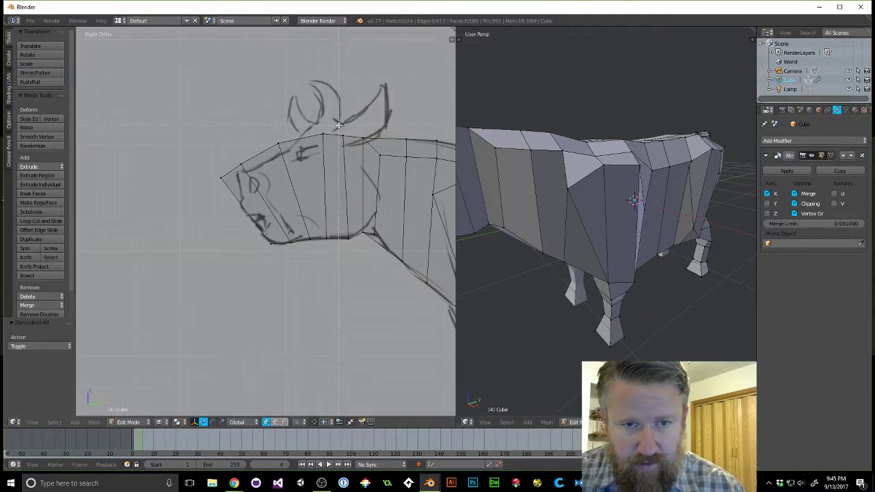
# Raise the top vertices of the new loop and the loop ahead of it to form the crown at the base of the horns.
pyautogui.rightClick(343, 136)
pyautogui.press('g')
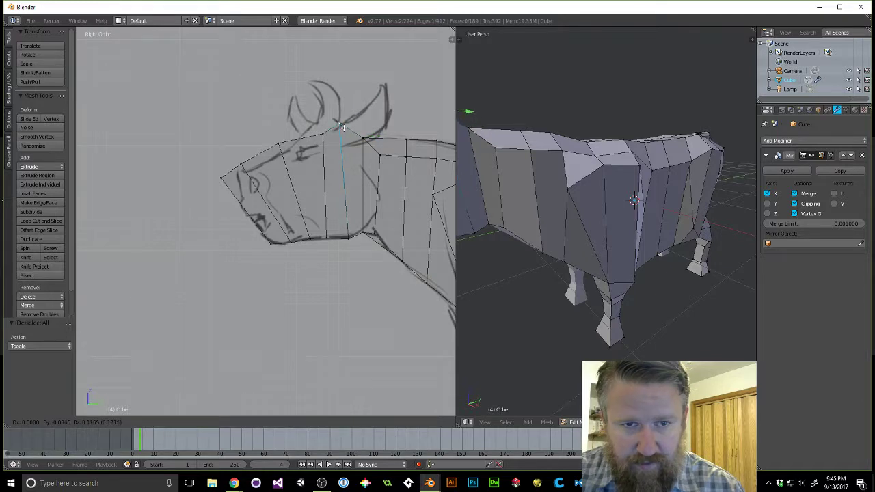
pyautogui.click(328, 128)
pyautogui.press('a')
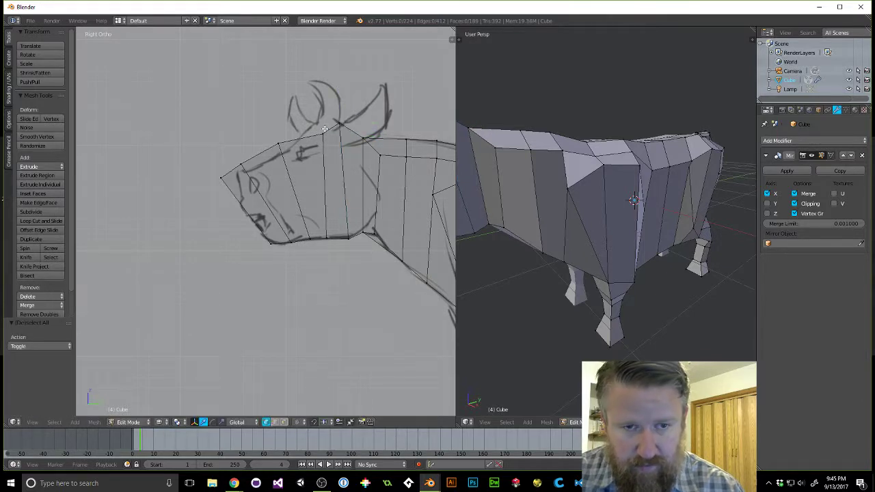
pyautogui.rightClick(327, 137)
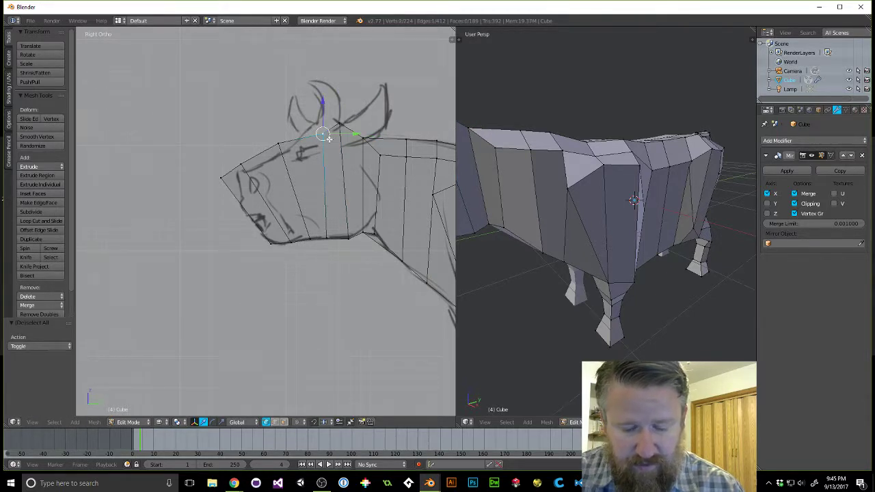
pyautogui.press('g')
pyautogui.click(322, 128)
pyautogui.press('a')
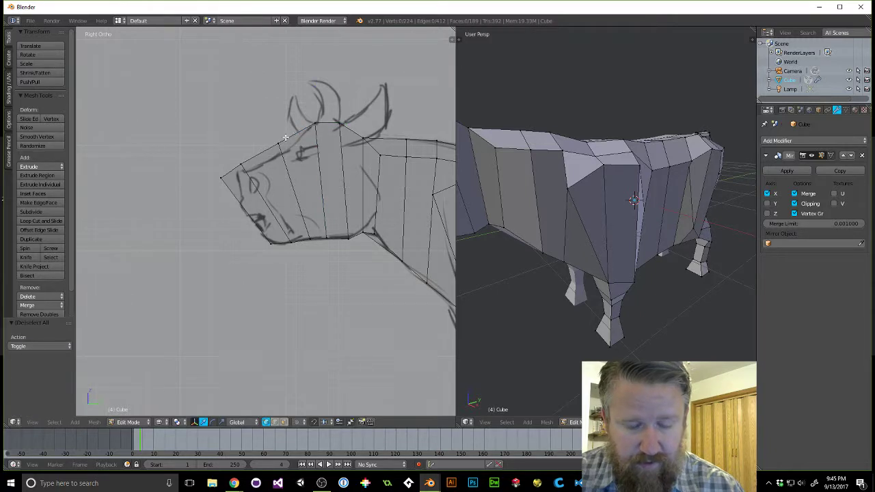
# Move the brow vertex and the upper muzzle vertex back and down onto the sketched forehead and nose line.
pyautogui.rightClick(277, 143)
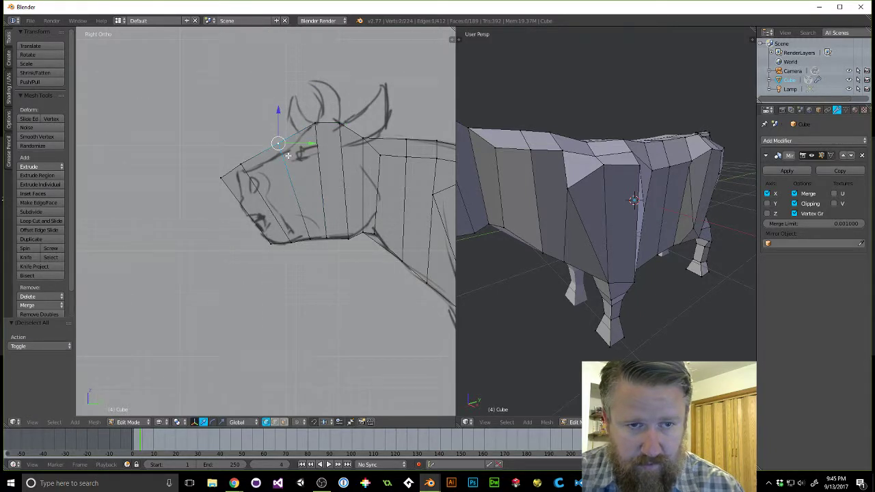
pyautogui.press('g')
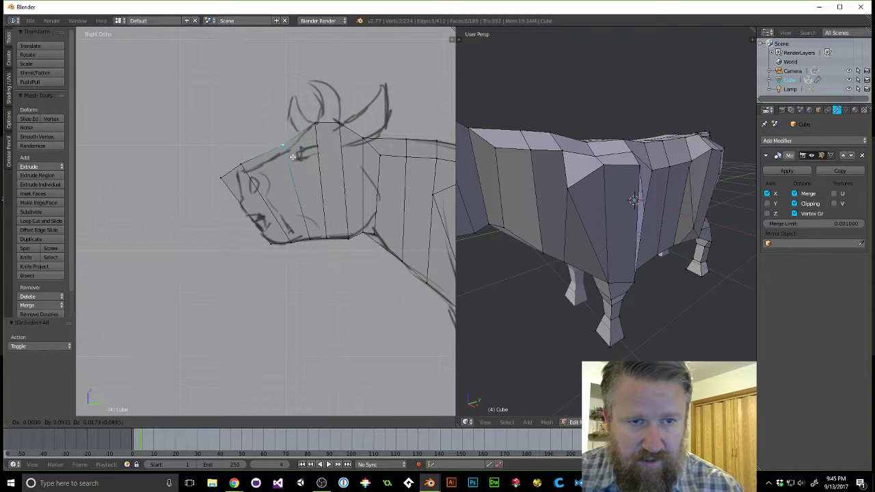
pyautogui.click(286, 162)
pyautogui.press('a')
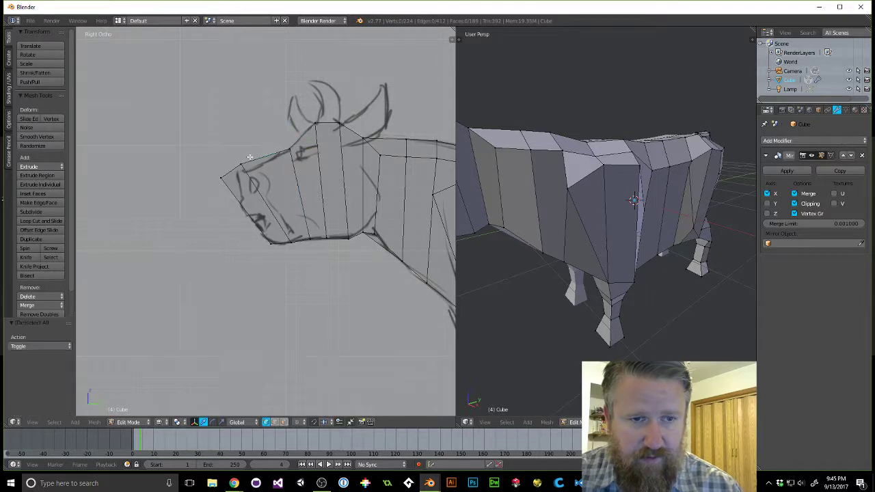
pyautogui.rightClick(253, 170)
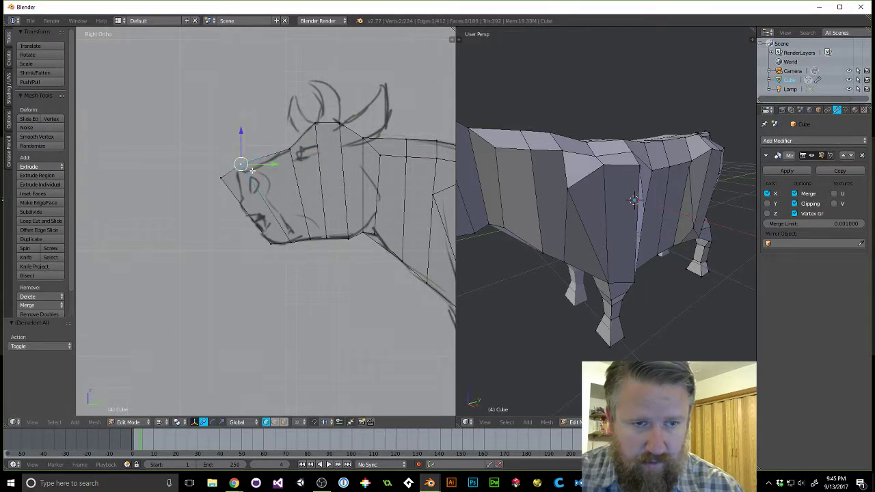
pyautogui.press('g')
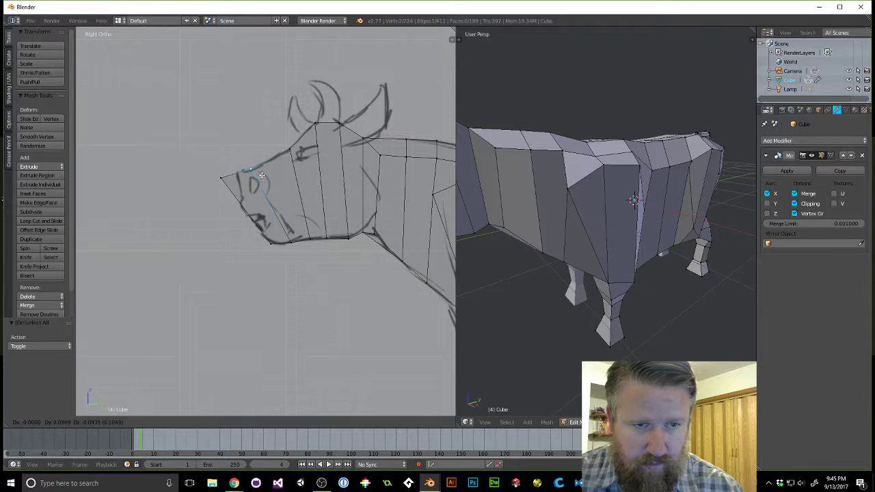
pyautogui.click(263, 175)
pyautogui.press('a')
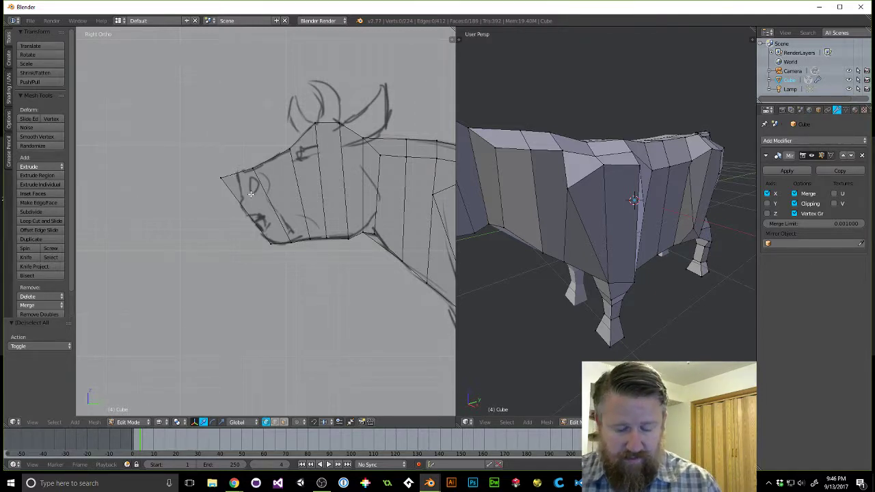
# Add one loop cut through the front muzzle segment and nudge its lowest vertex down about 0.02 onto the sketched chin.
pyautogui.hotkey('ctrl', 'r')
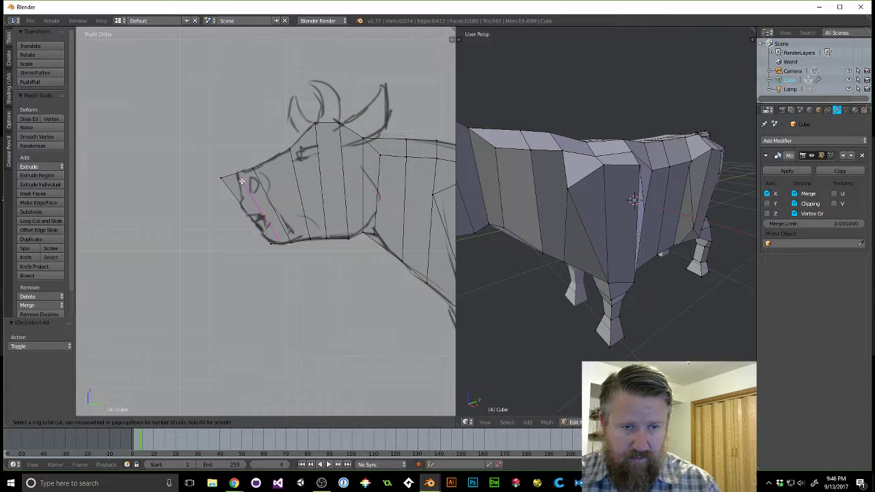
pyautogui.click(242, 181)
pyautogui.click(241, 181)
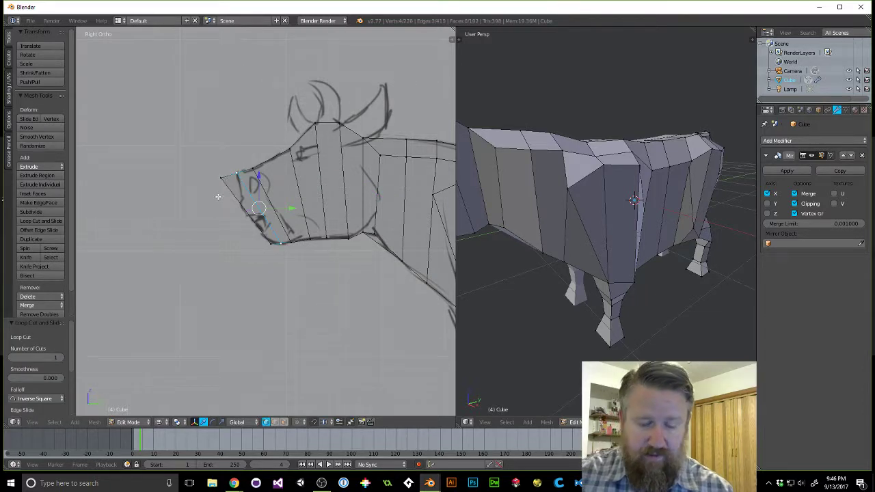
pyautogui.press('a')
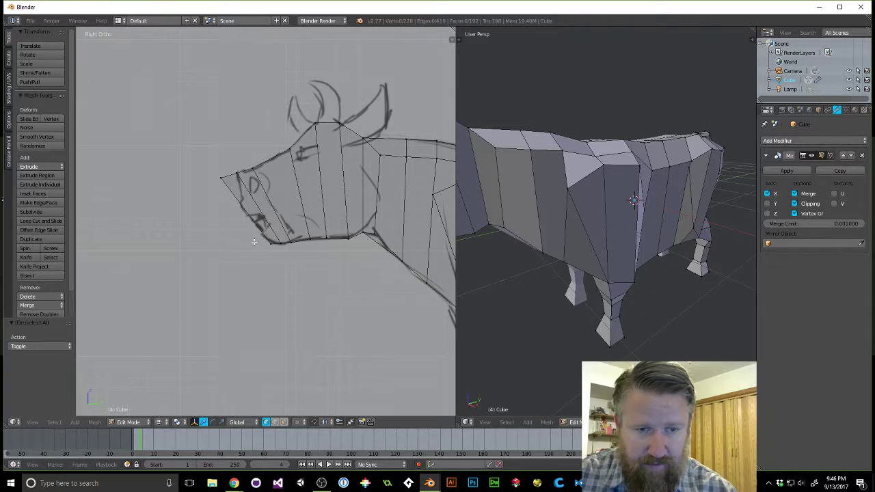
pyautogui.rightClick(281, 244)
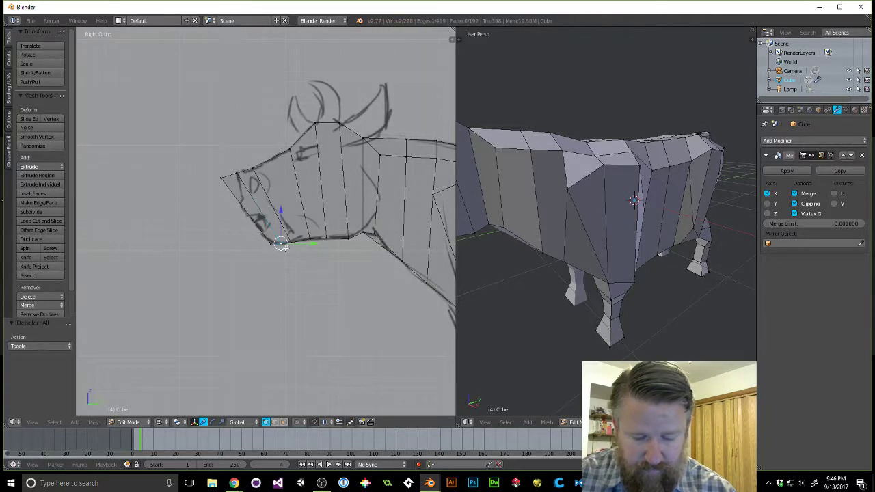
pyautogui.press('g')
pyautogui.click(284, 249)
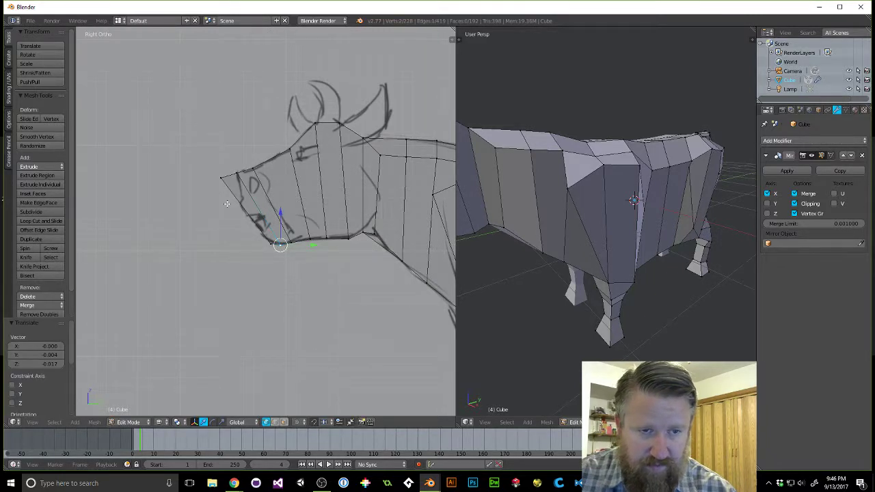
pyautogui.press('a')
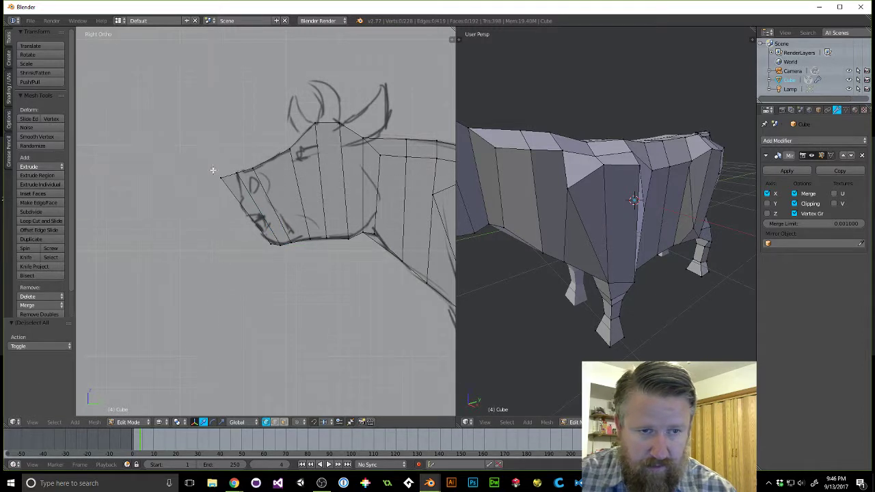
# Fit the front edge to the sketched mouth: move the nose tip vertex about 0.17 back and 0.25 down, the chin vertex about 0.06 forward and 0.04 up.
pyautogui.rightClick(218, 175)
pyautogui.press('g')
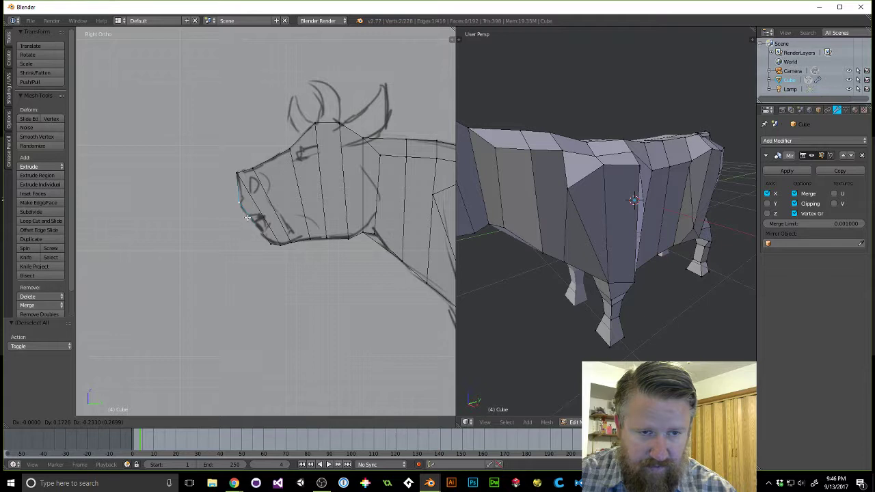
pyautogui.click(247, 219)
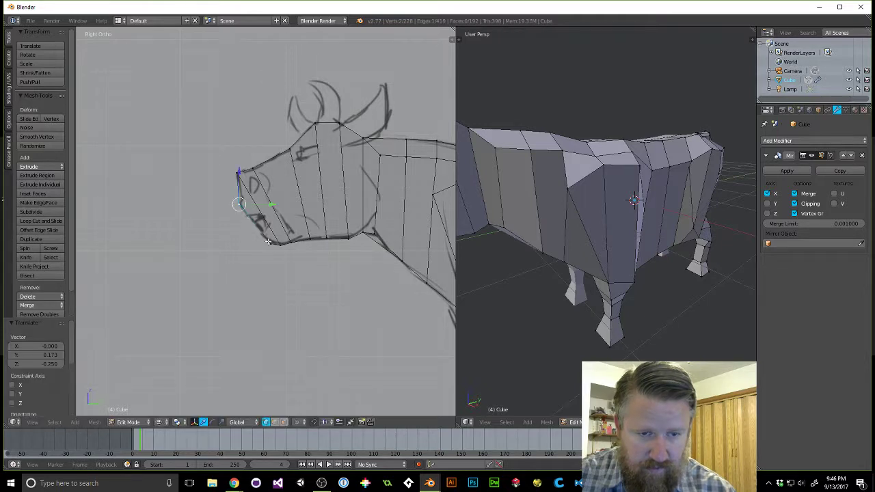
pyautogui.rightClick(273, 246)
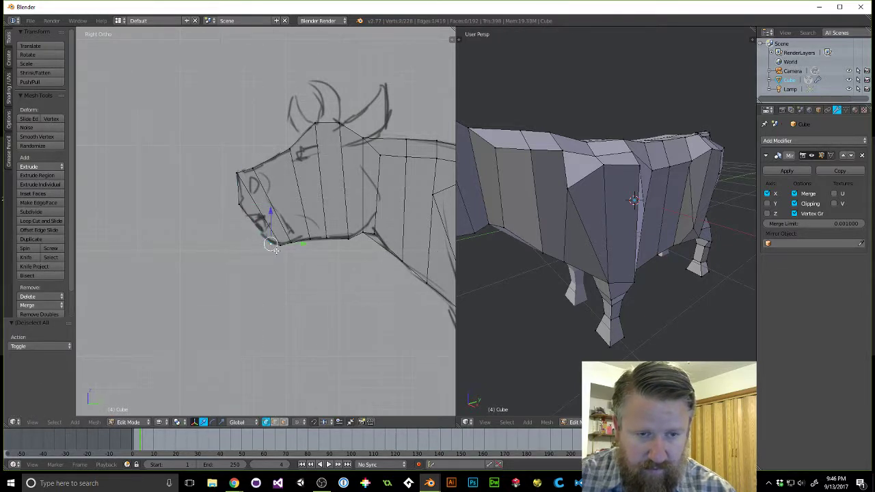
pyautogui.press('g')
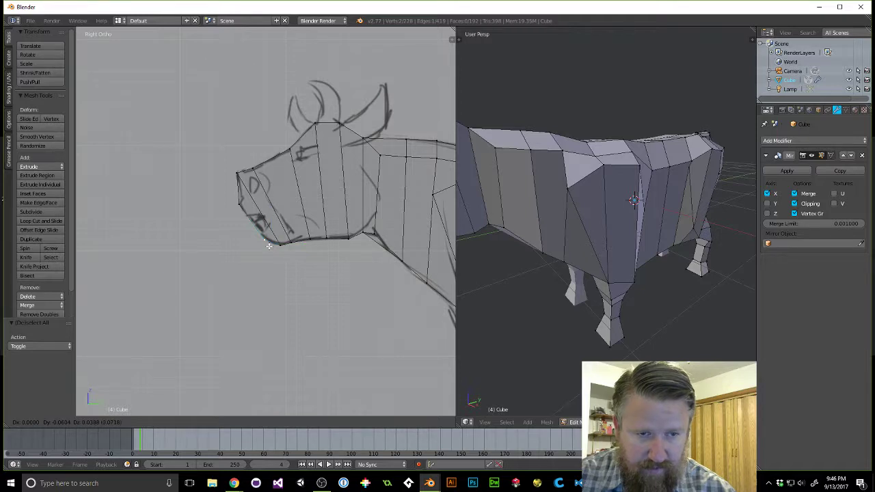
pyautogui.click(268, 246)
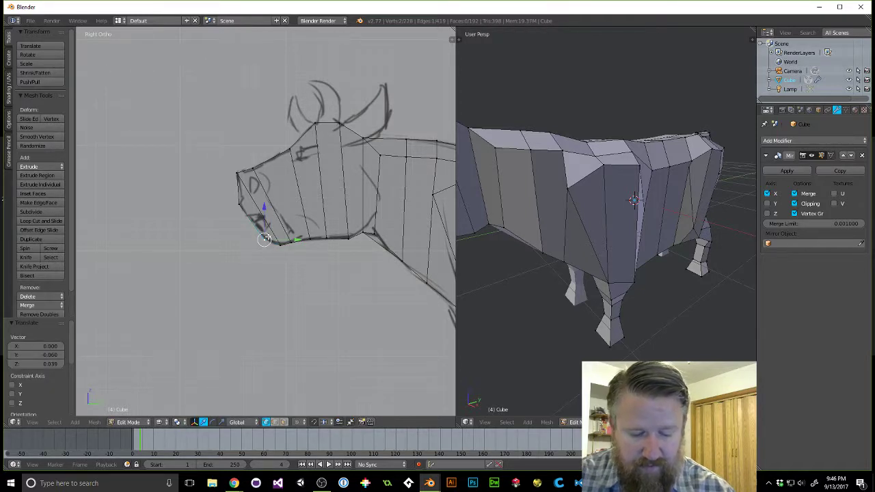
# Add one loop cut through the foremost muzzle segment and move its upper vertex about 0.04 back and 0.07 down.
pyautogui.hotkey('ctrl', 'r')
pyautogui.click(245, 197)
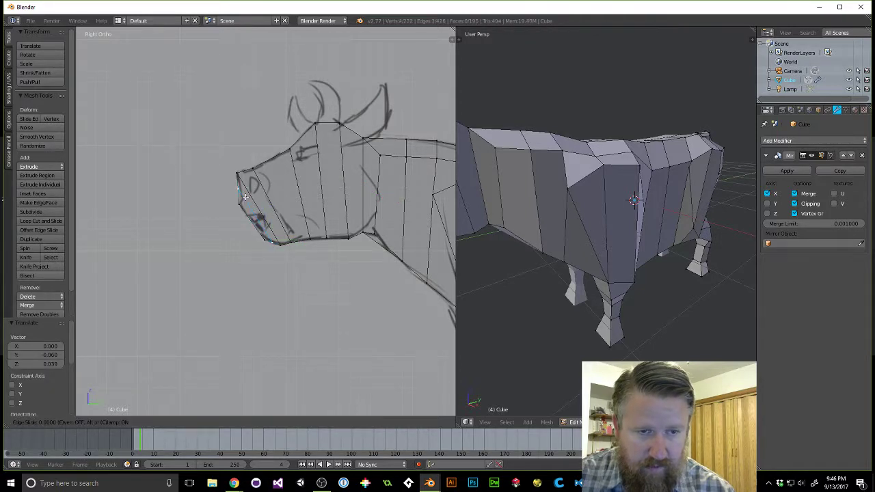
pyautogui.click(246, 197)
pyautogui.press('a')
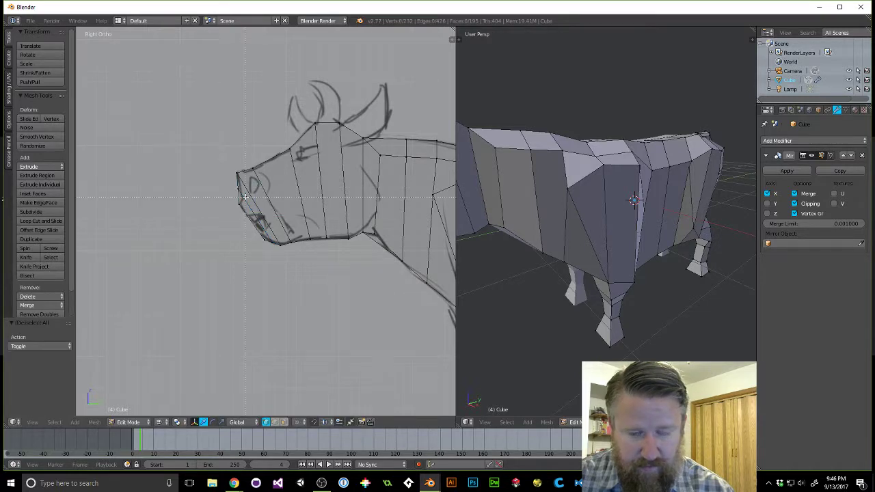
pyautogui.rightClick(238, 191)
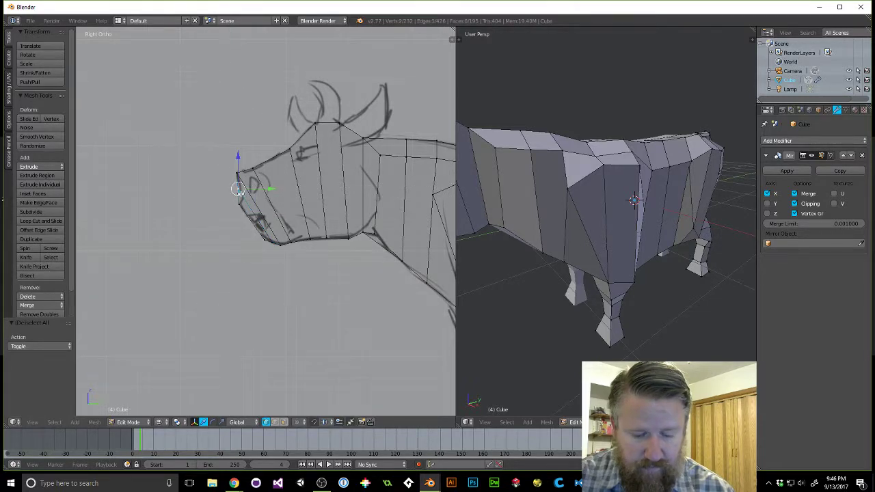
pyautogui.press('g')
pyautogui.click(244, 200)
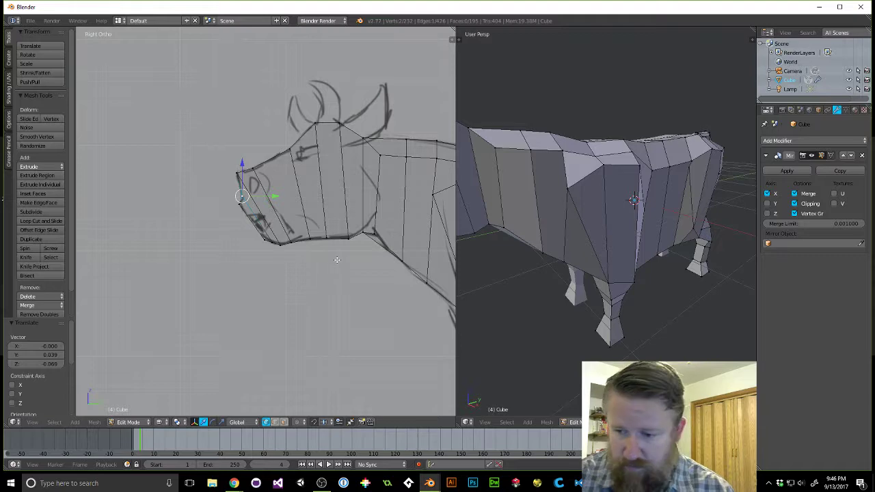
# In face select mode, select the side faces of the head from muzzle to neck and move them about 0.077 outward along X.
pyautogui.scroll(-5, 615, 205)
pyautogui.moveTo(615, 205); pyautogui.dragTo(599, 218, button='middle')
pyautogui.scroll(5, 546, 243)
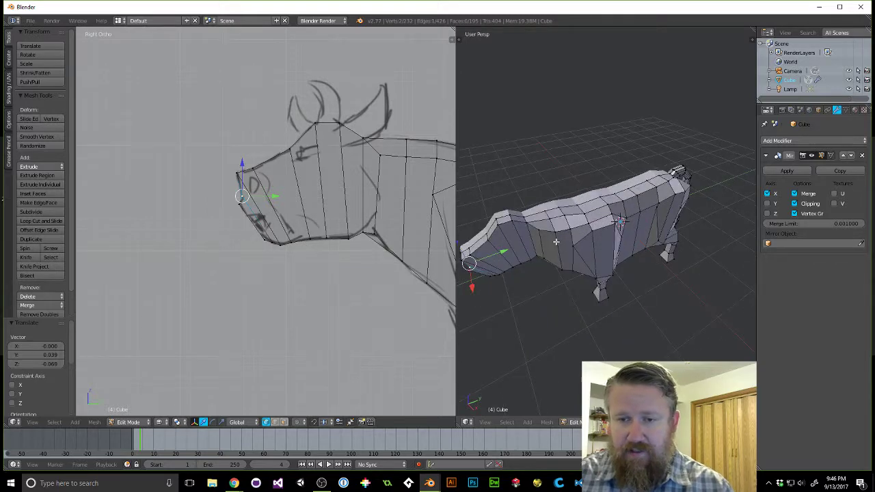
pyautogui.scroll(-3, 555, 251)
pyautogui.moveTo(554, 250); pyautogui.dragTo(572, 236, button='middle')
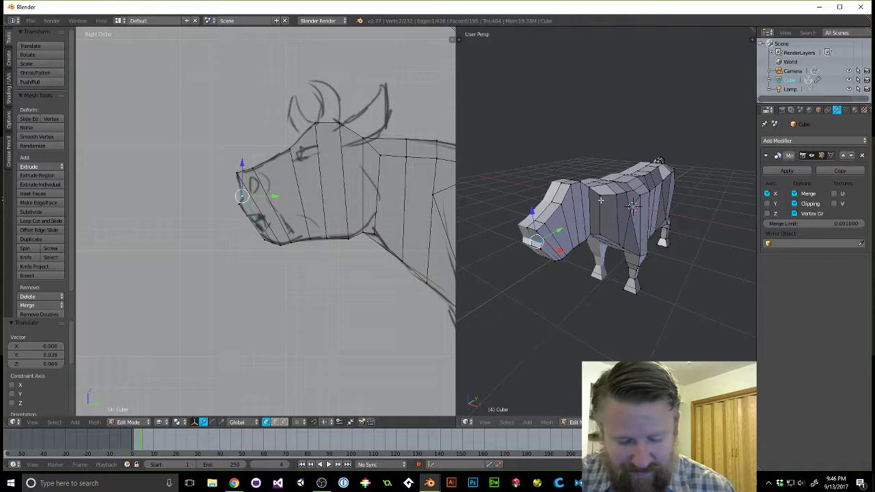
pyautogui.hotkey('ctrl', 'Tab')
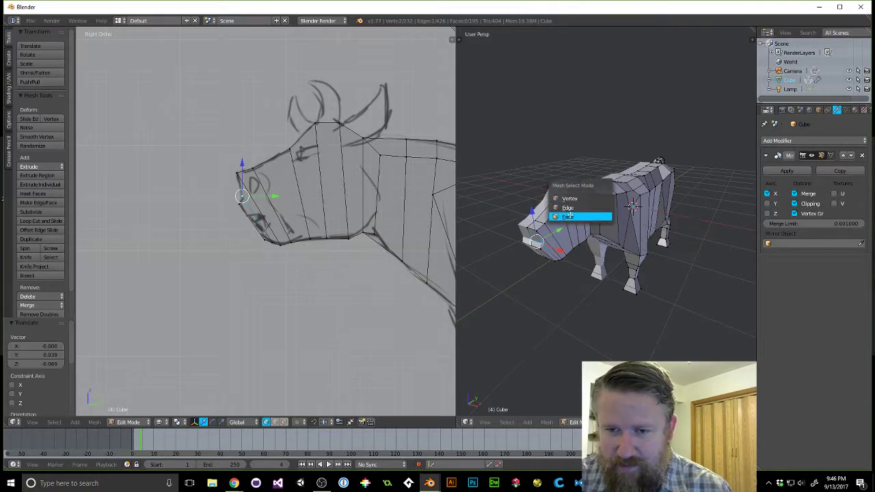
pyautogui.click(570, 216)
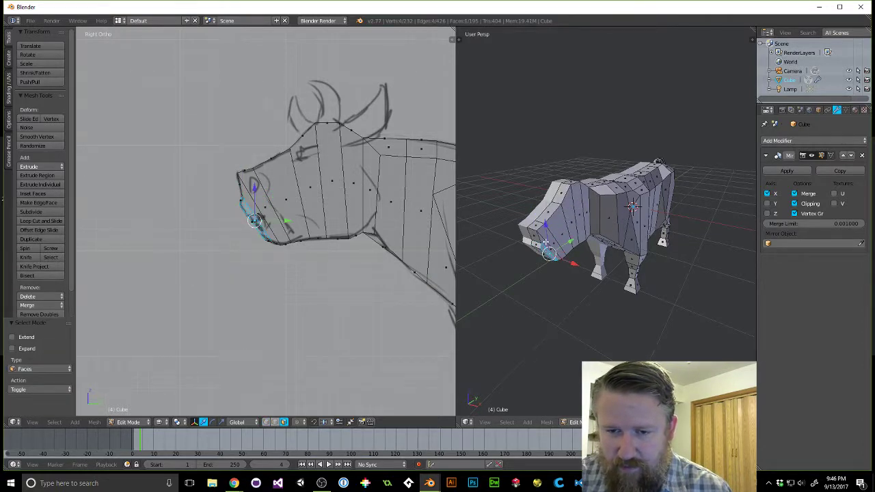
pyautogui.click(545, 242)
pyautogui.click(552, 250)
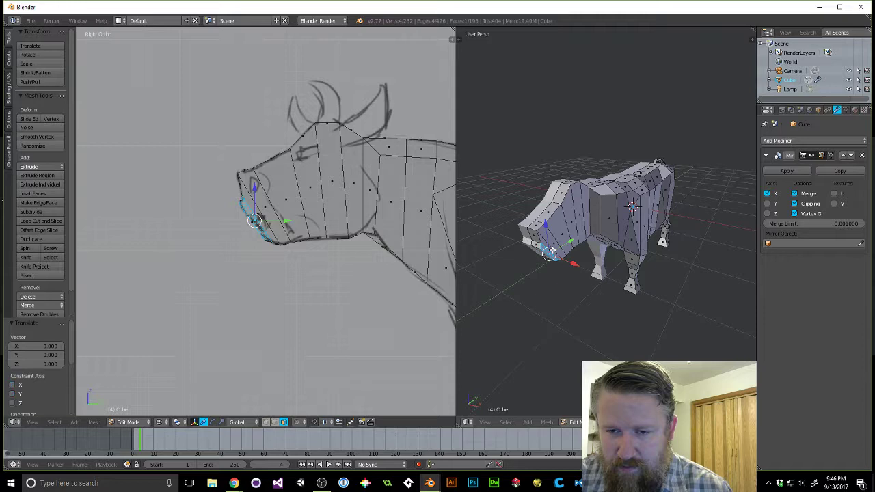
pyautogui.keyDown('shift'); pyautogui.rightClick(555, 240); pyautogui.keyUp('shift')
pyautogui.keyDown('shift'); pyautogui.rightClick(553, 251); pyautogui.keyUp('shift')
pyautogui.keyDown('alt'); pyautogui.keyDown('shift'); pyautogui.rightClick(569, 236); pyautogui.keyUp('shift'); pyautogui.keyUp('alt')
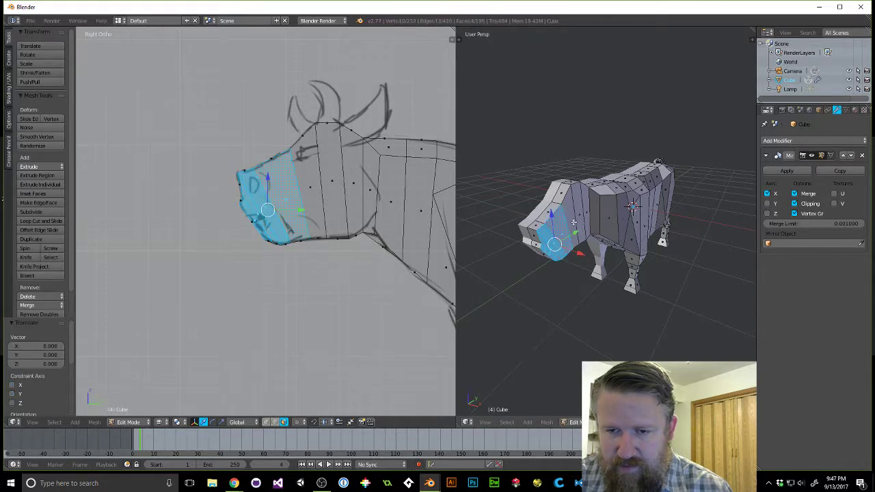
pyautogui.keyDown('alt'); pyautogui.keyDown('shift'); pyautogui.rightClick(575, 223); pyautogui.keyUp('shift'); pyautogui.keyUp('alt')
pyautogui.keyDown('alt'); pyautogui.keyDown('shift'); pyautogui.rightClick(581, 217); pyautogui.keyUp('shift'); pyautogui.keyUp('alt')
pyautogui.keyDown('alt'); pyautogui.keyDown('shift'); pyautogui.rightClick(587, 213); pyautogui.keyUp('shift'); pyautogui.keyUp('alt')
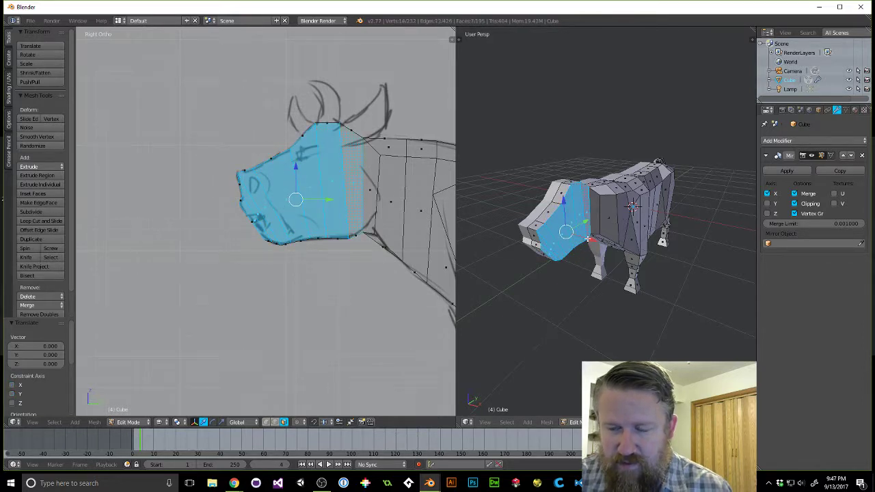
pyautogui.moveTo(591, 240); pyautogui.dragTo(594, 241)
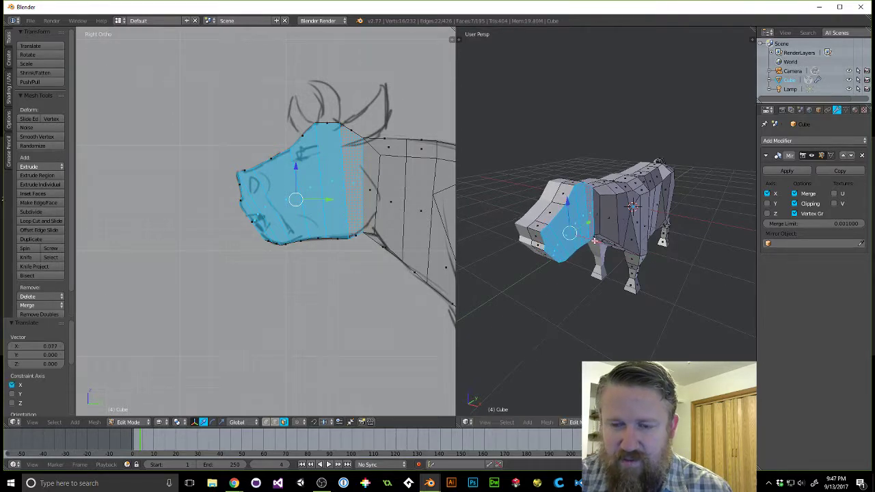
# Add one lengthwise loop cut along the top of the head and back, near the middle of the top faces.
pyautogui.moveTo(594, 240); pyautogui.dragTo(537, 237, button='middle')
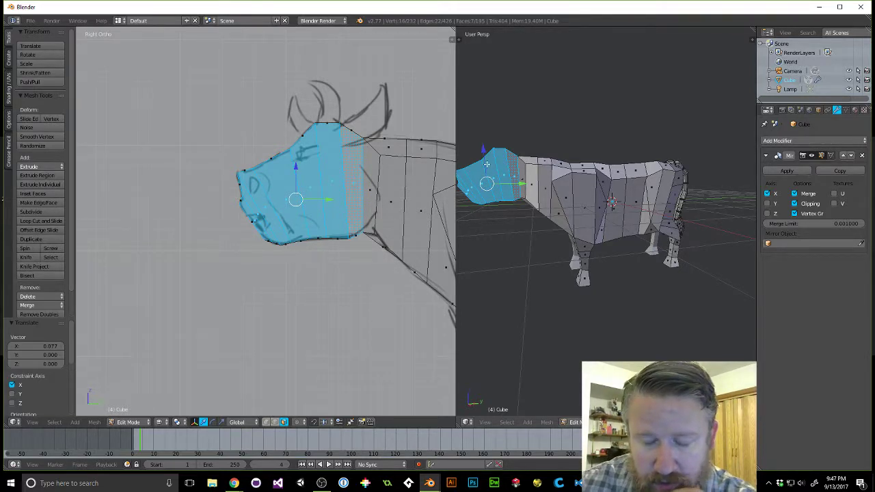
pyautogui.scroll(2, 489, 162)
pyautogui.moveTo(472, 148); pyautogui.dragTo(529, 184, button='middle')
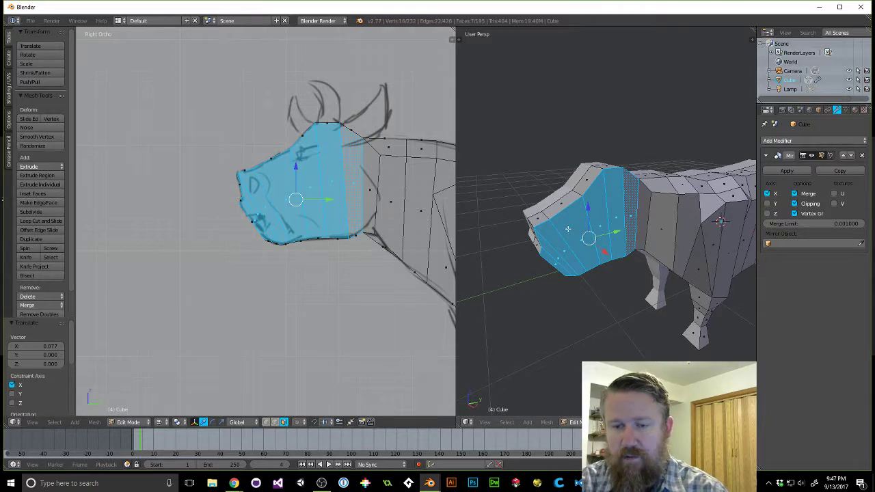
pyautogui.moveTo(569, 230); pyautogui.dragTo(574, 244, button='middle')
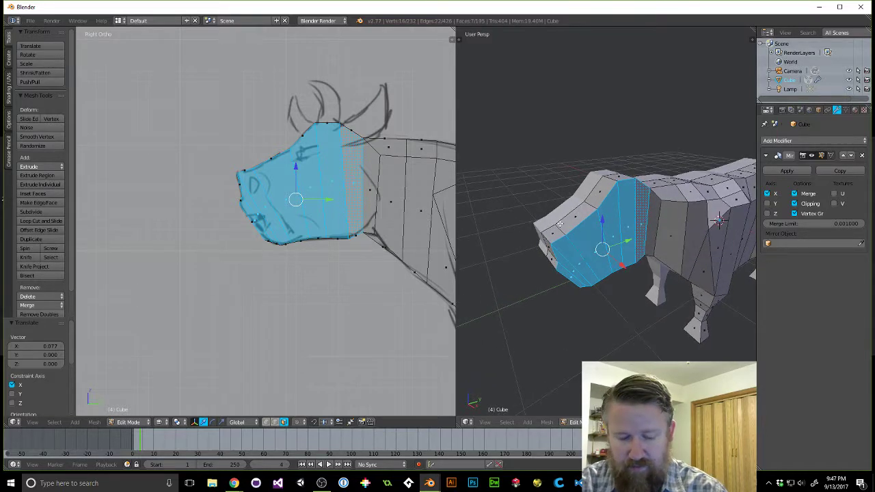
pyautogui.hotkey('ctrl', 'r')
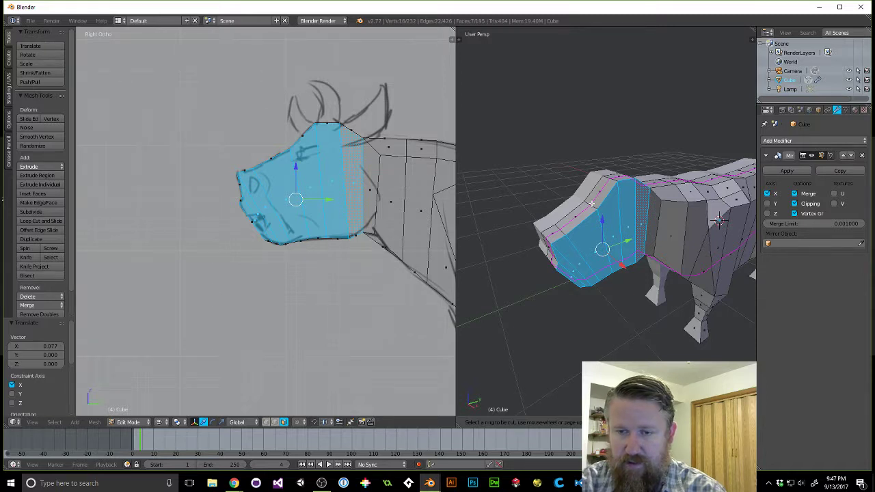
pyautogui.click(592, 203)
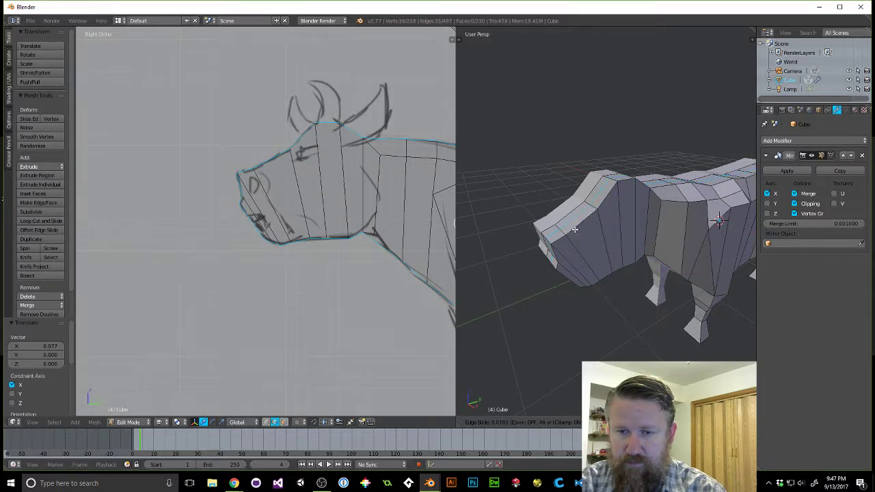
pyautogui.click(577, 226)
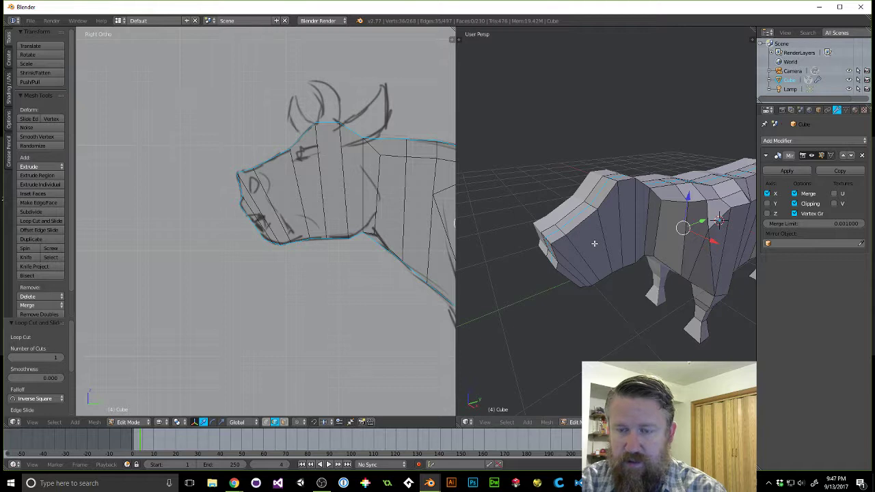
# Add two lengthwise loop cuts along the side of the head, one slid up toward the eye, the other slid down toward the jaw.
pyautogui.moveTo(594, 244); pyautogui.dragTo(573, 172, button='middle')
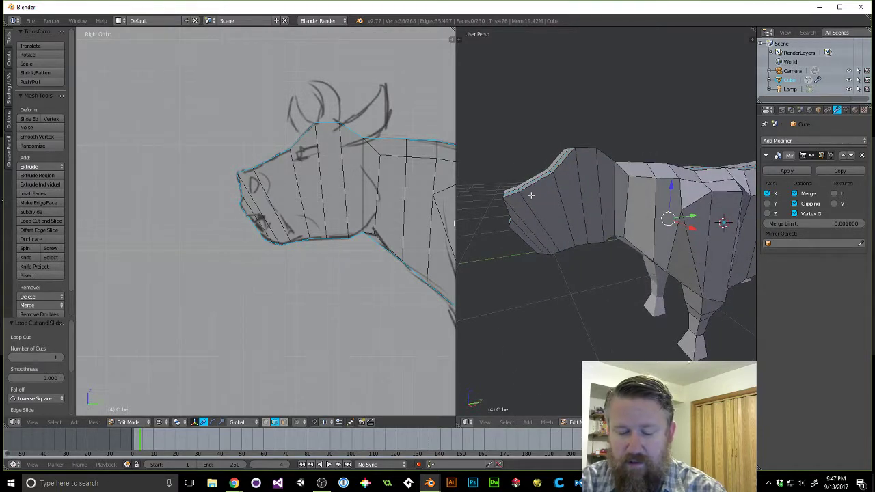
pyautogui.hotkey('ctrl', 'r')
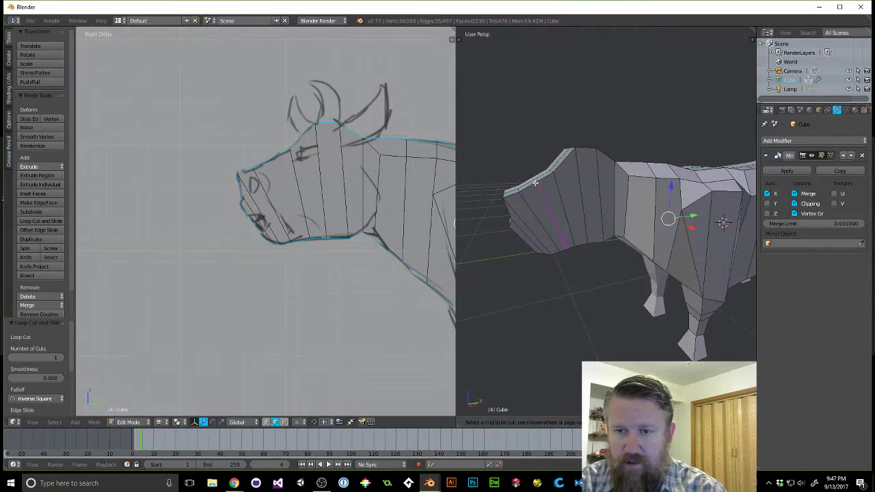
pyautogui.click(578, 202)
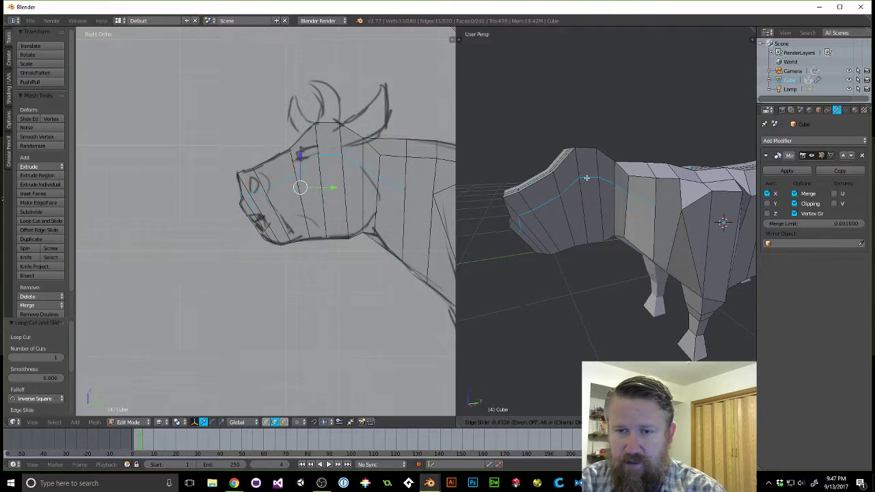
pyautogui.click(588, 175)
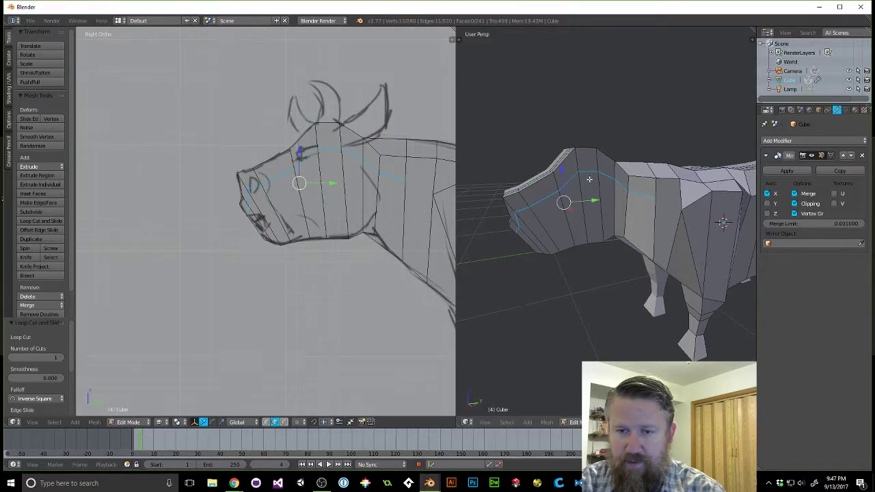
pyautogui.hotkey('ctrl', 'r')
pyautogui.click(573, 231)
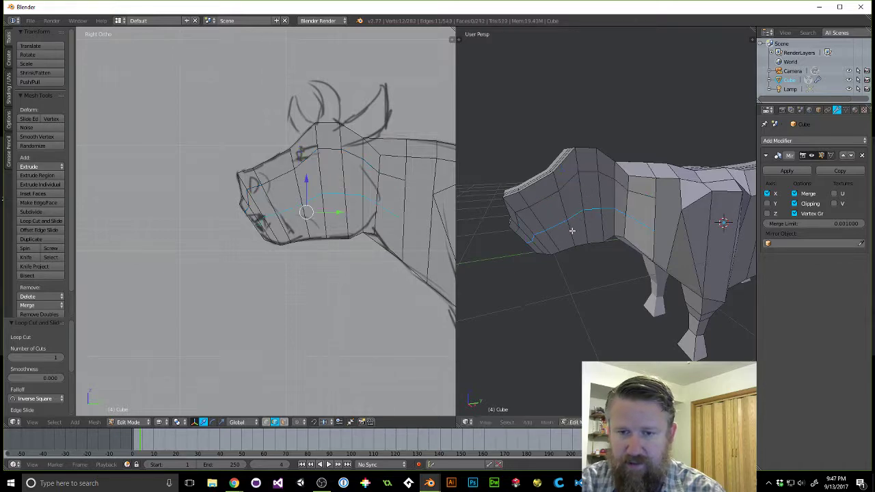
pyautogui.click(575, 236)
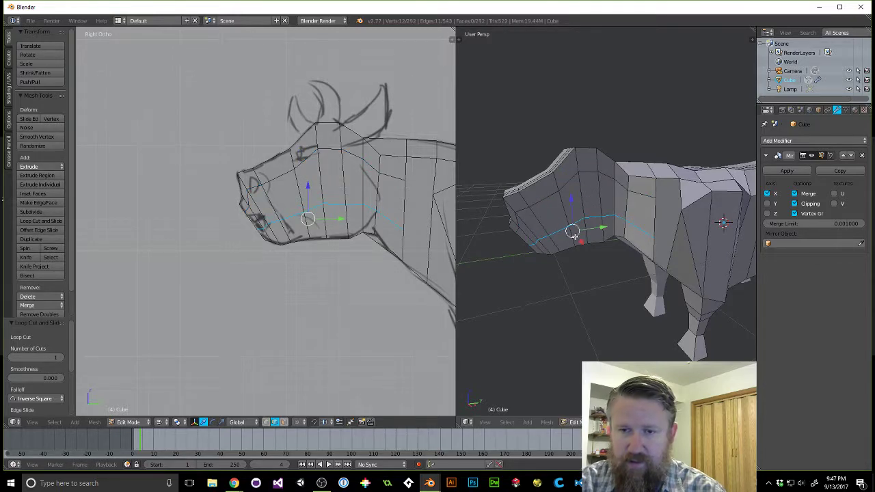
# In vertex select mode with the side view maximized, move the lower muzzle vertex behind the sketched mouth about 0.02 back.
pyautogui.moveTo(567, 231)
pyautogui.mouseDown(button='middle')
pyautogui.moveTo(602, 226)
pyautogui.moveTo(610, 214)
pyautogui.moveTo(592, 193)
pyautogui.moveTo(546, 199)
pyautogui.moveTo(511, 222)
pyautogui.moveTo(550, 232)
pyautogui.mouseUp(button='middle')
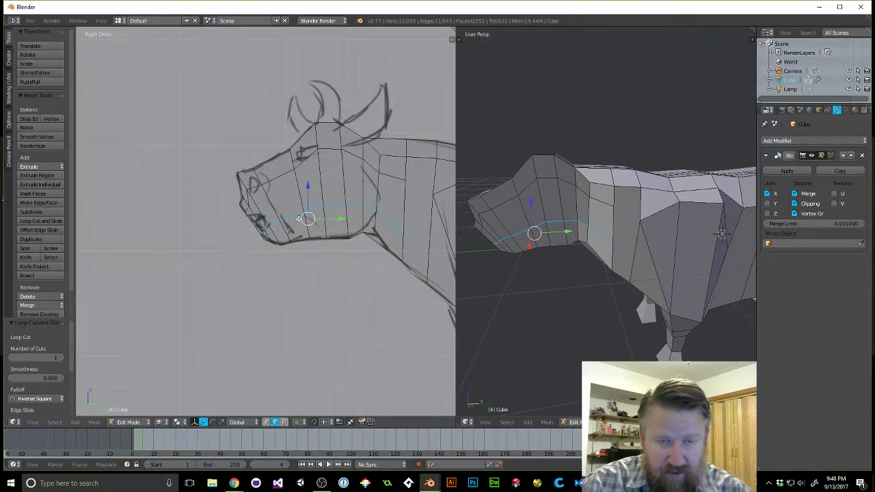
pyautogui.hotkey('ctrl', 'Tab')
pyautogui.click(277, 210)
pyautogui.rightClick(277, 206)
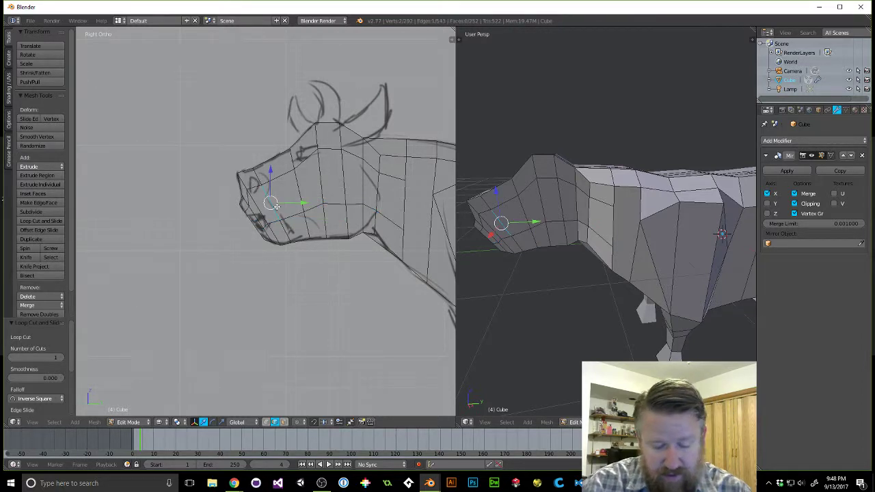
pyautogui.hotkey('ctrl', 'Tab')
pyautogui.click(274, 200)
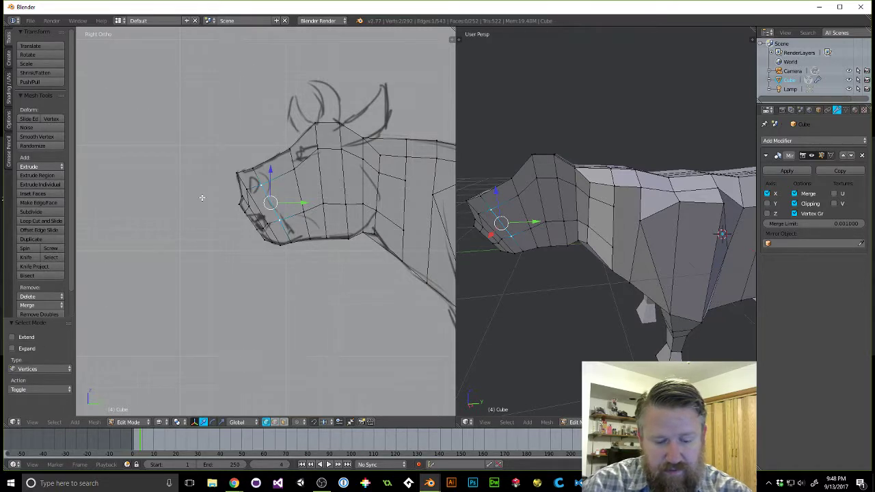
pyautogui.press('a')
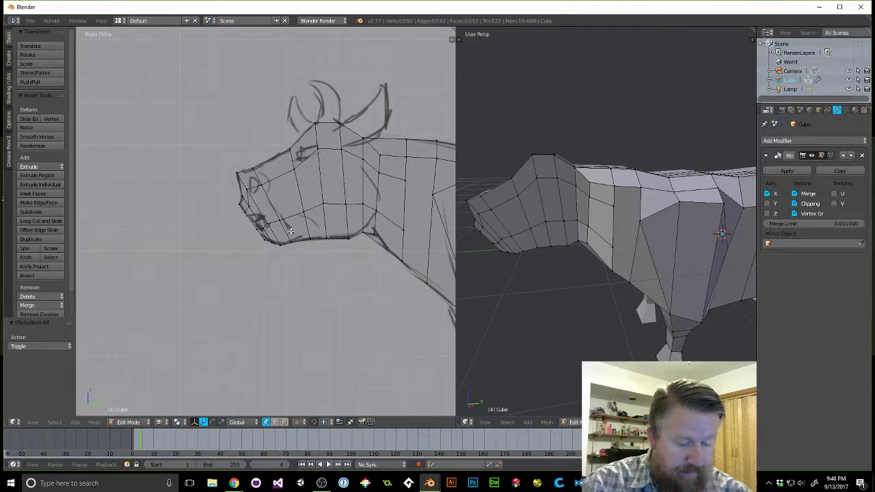
pyautogui.hotkey('shift', 'space')
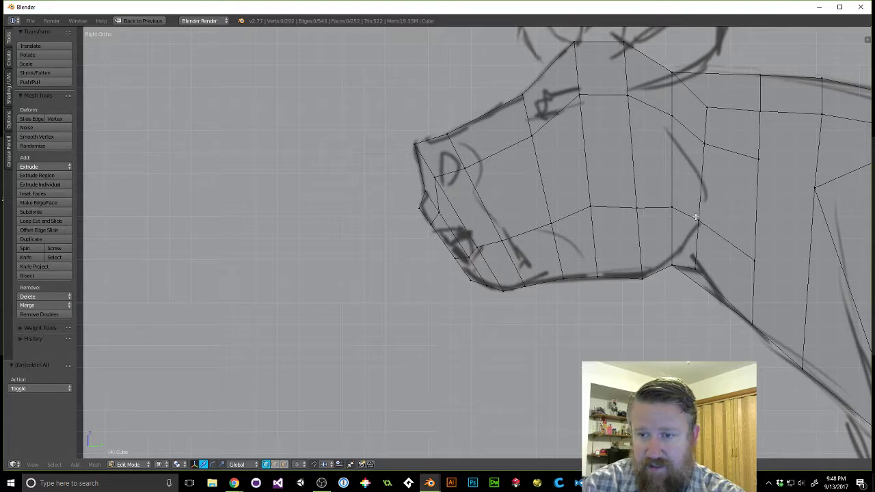
pyautogui.rightClick(478, 247)
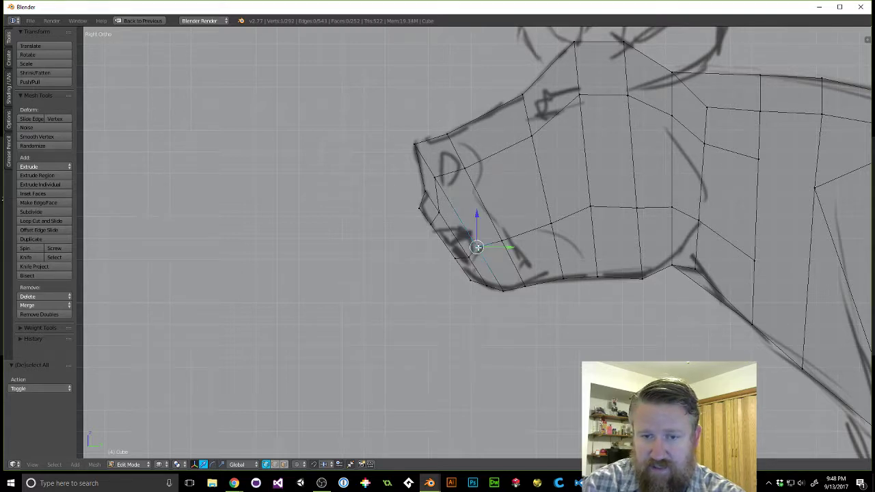
pyautogui.press('g')
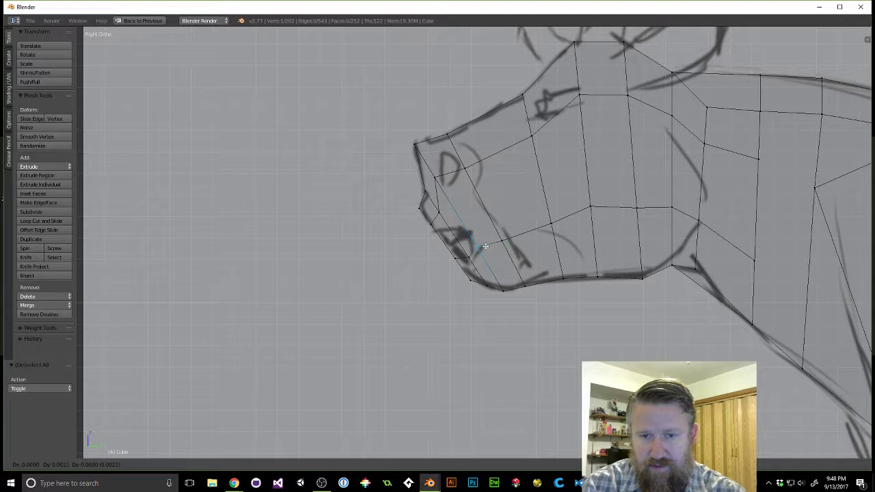
pyautogui.click(488, 249)
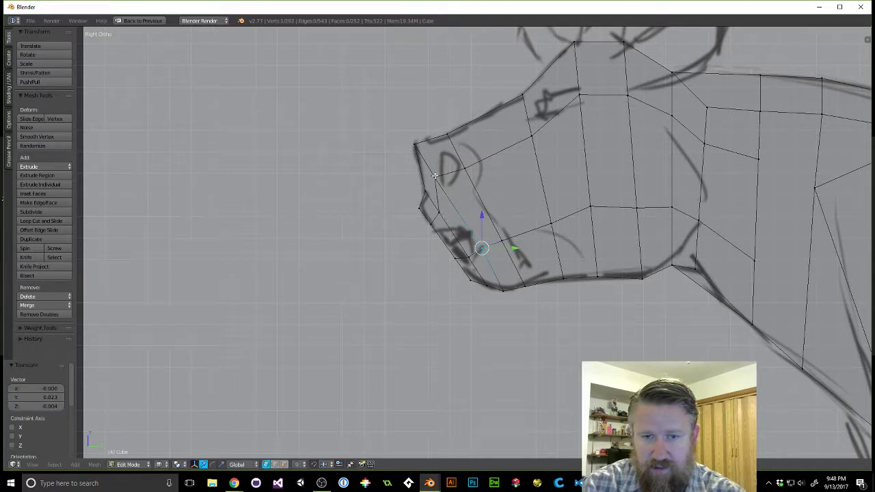
# Move the muzzle vertex beside the sketched nostril about 0.16 back and 0.25 down to the corner of the sketched mouth.
pyautogui.rightClick(435, 175)
pyautogui.press('g')
pyautogui.click(467, 228)
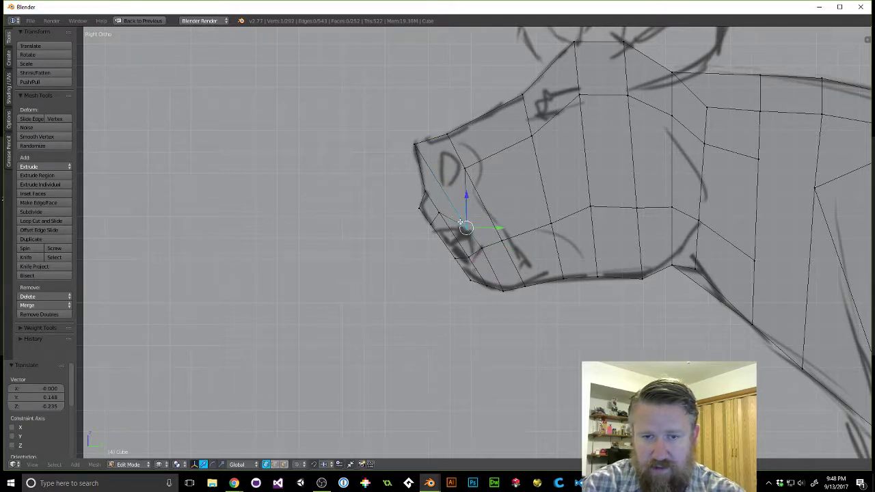
pyautogui.press('g')
pyautogui.click(460, 221)
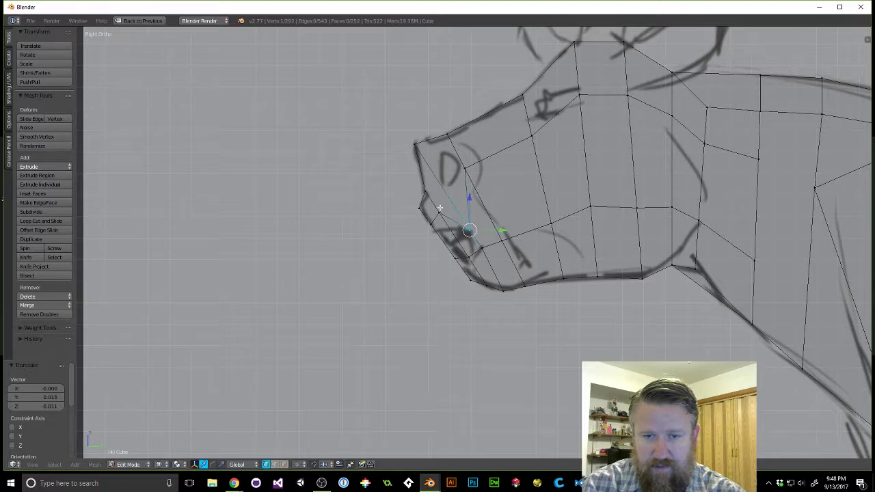
# Move the vertex just ahead of the mouth corner about 0.07 back and 0.06 down, and the front lip vertex about 0.01 back and 0.05 down.
pyautogui.press('g')
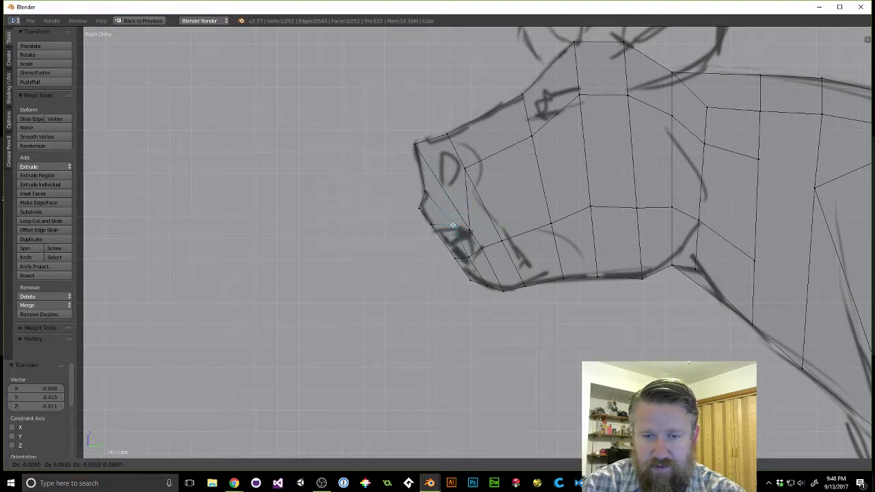
pyautogui.click(452, 224)
pyautogui.press('g')
pyautogui.click(437, 224)
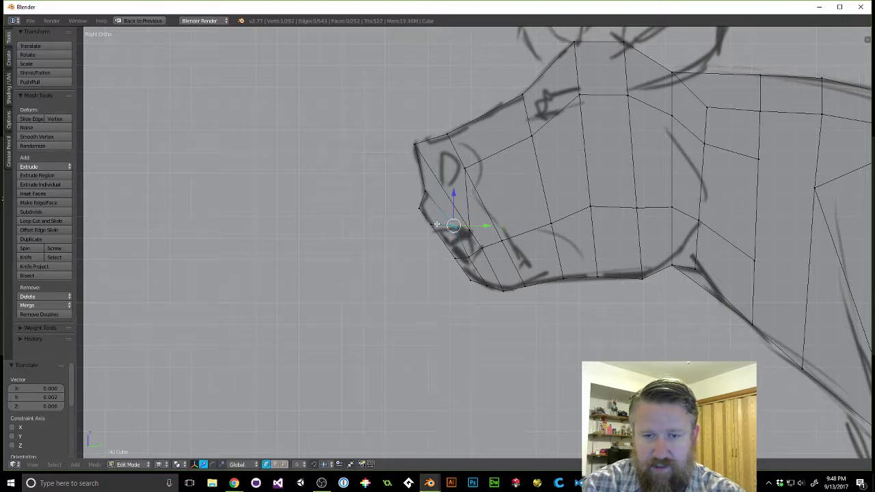
pyautogui.press('g')
pyautogui.click(431, 224)
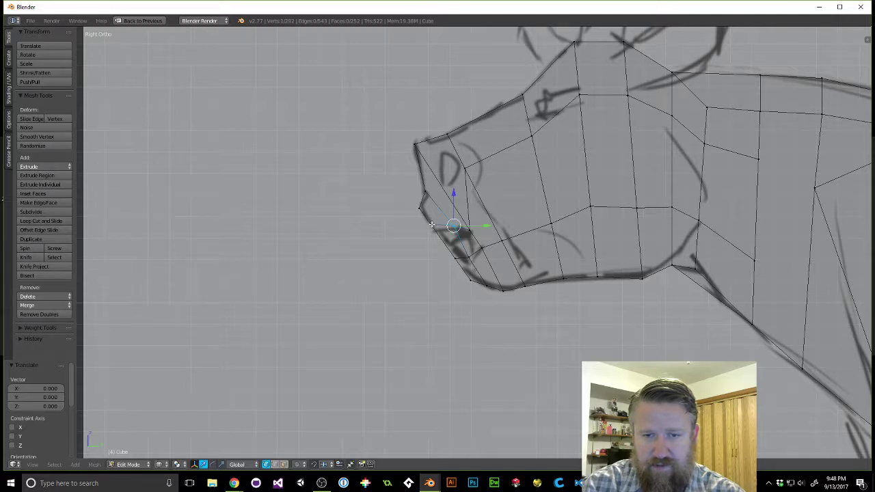
pyautogui.press('g')
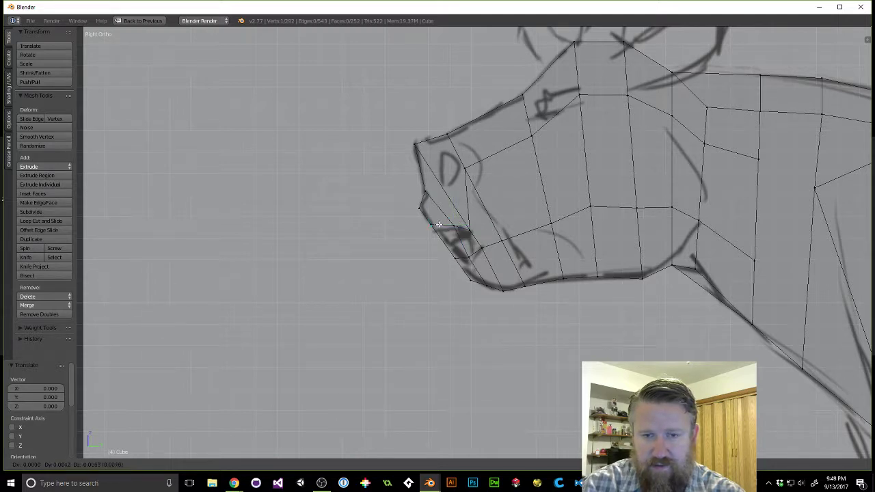
pyautogui.rightClick(446, 233)
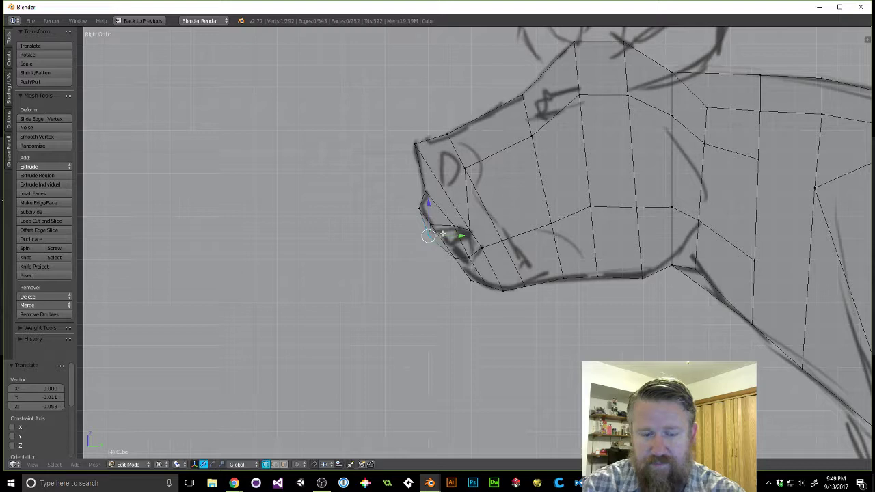
# Move the upper front lip vertex about 0.01 back and 0.03 down, and the lower vertex behind the sketched mouth about 0.02 down.
pyautogui.press('a')
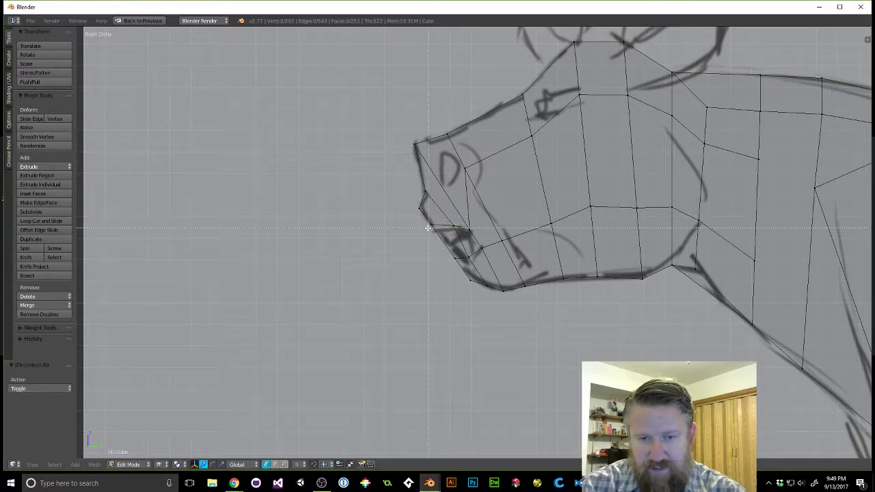
pyautogui.rightClick(428, 223)
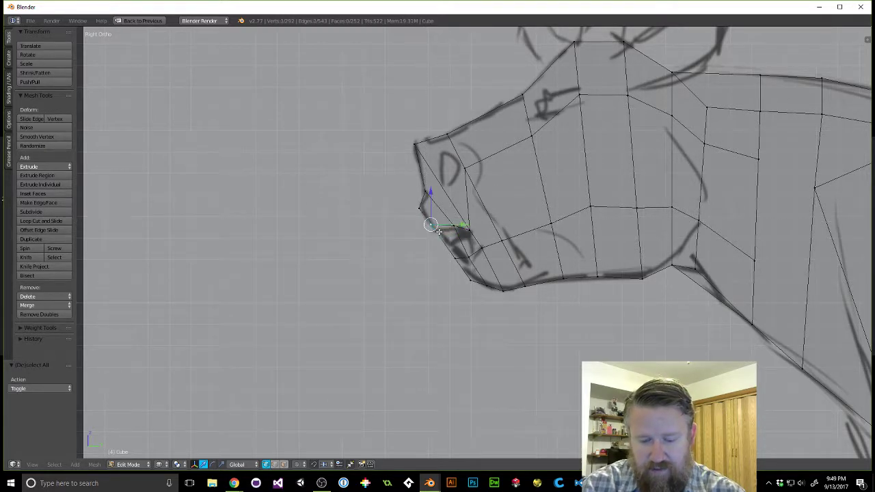
pyautogui.press('g')
pyautogui.click(441, 238)
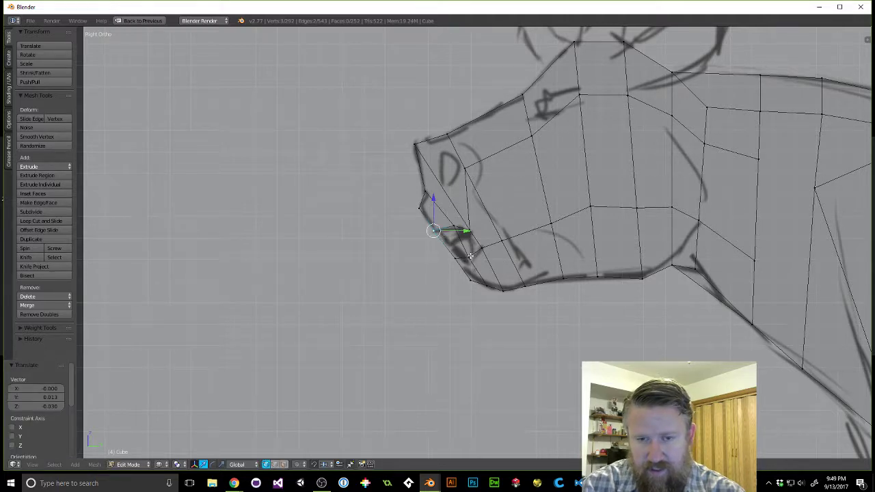
pyautogui.rightClick(470, 255)
pyautogui.press('g')
pyautogui.click(472, 258)
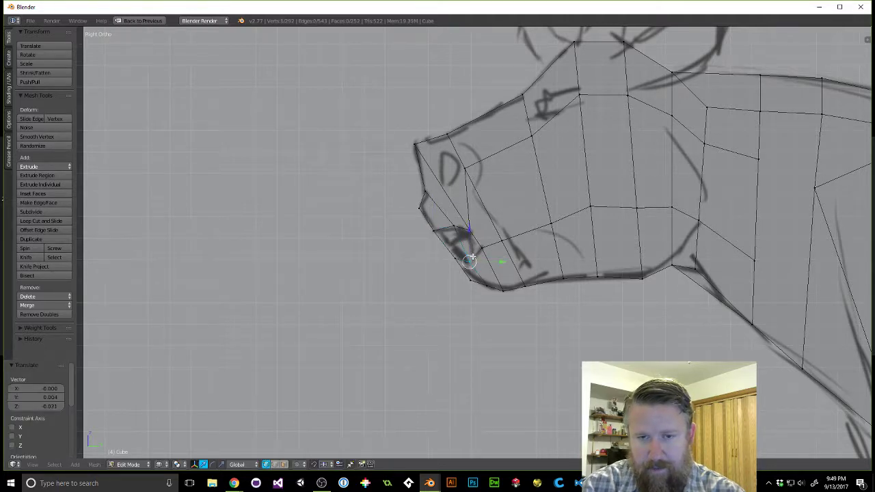
# Move the vertex behind the nostril about 0.02 forward and 0.11 up, and the lower muzzle vertex about 0.09 forward and 0.18 up onto the sketched crease.
pyautogui.rightClick(465, 169)
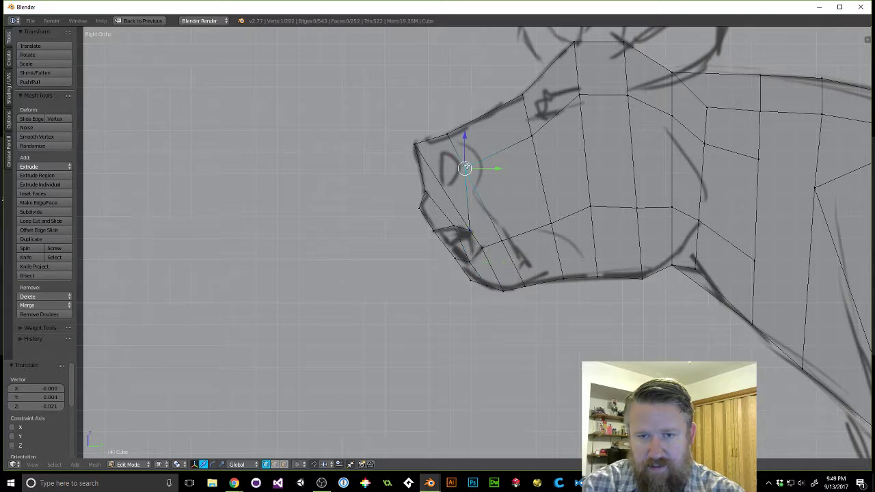
pyautogui.press('g')
pyautogui.click(466, 149)
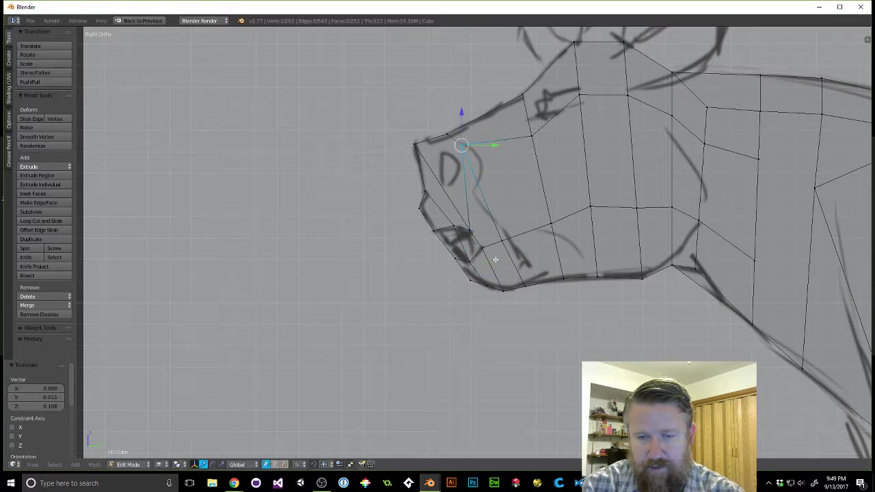
pyautogui.rightClick(502, 243)
pyautogui.press('g')
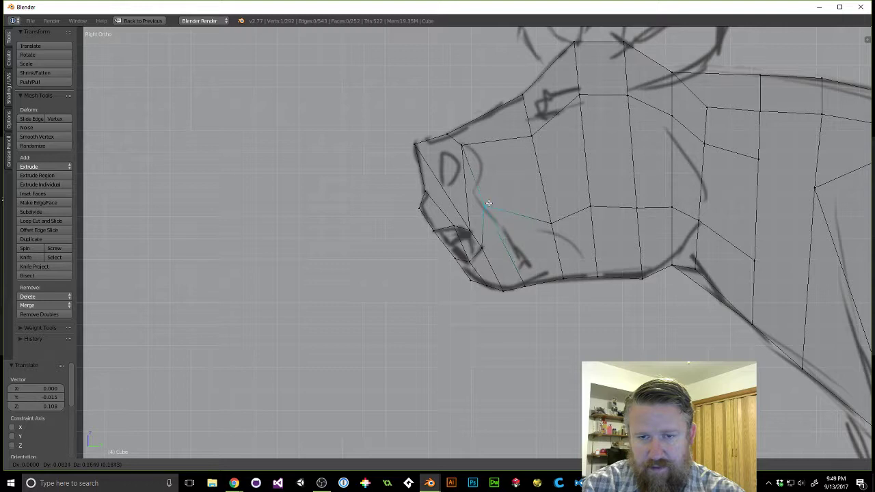
pyautogui.click(484, 202)
# Move the underside vertex beneath the sketched muzzle crease about 0.06 back and 0.02 up along the jaw outline.
pyautogui.rightClick(526, 287)
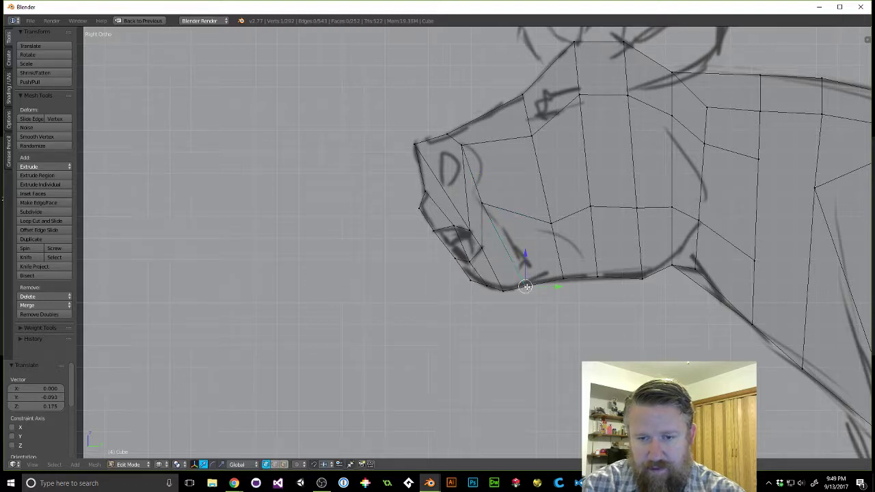
pyautogui.press('a')
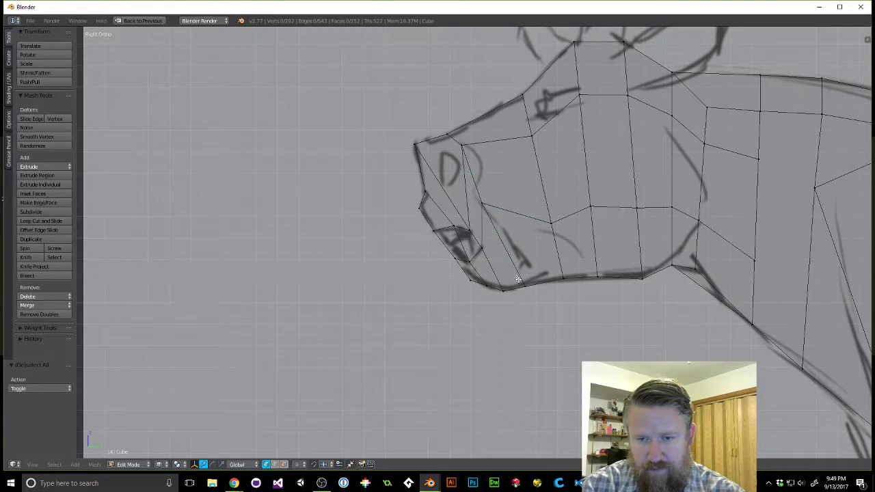
pyautogui.rightClick(526, 287)
pyautogui.press('g')
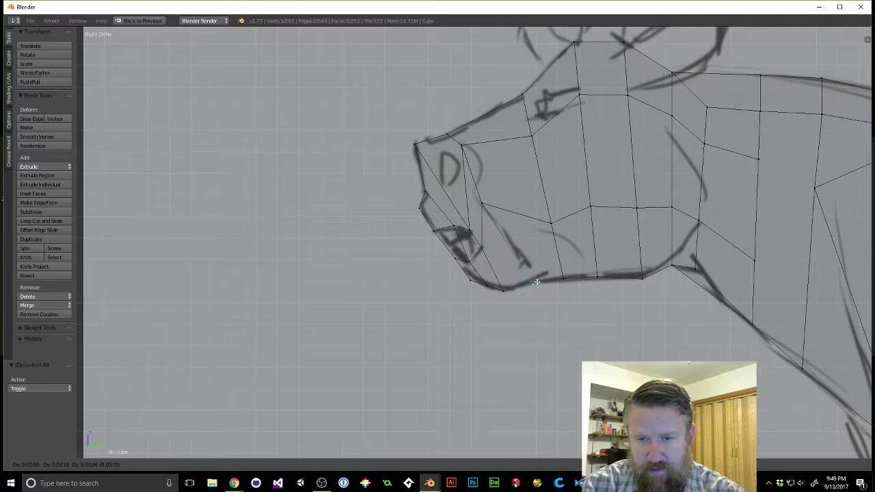
pyautogui.click(539, 281)
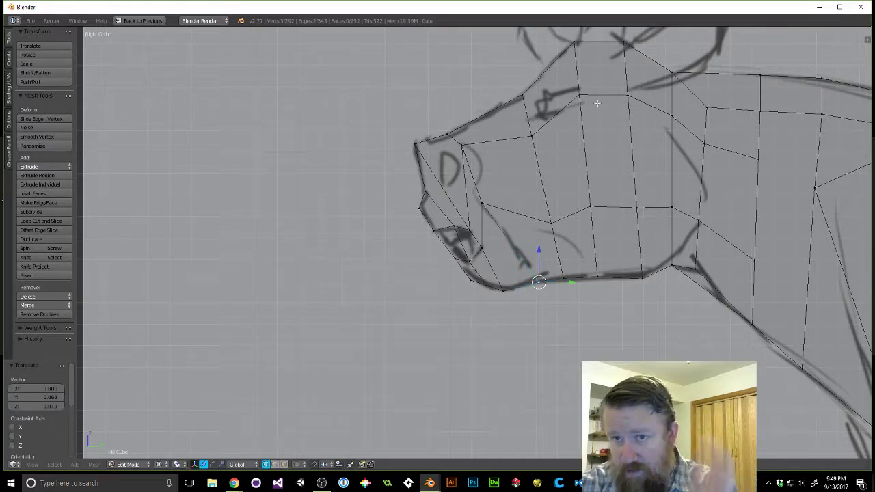
# Lower the two vertices behind the sketched eye, the front one by about 0.05 and the rear one by about 0.04, both about 0.01 back.
pyautogui.press('a')
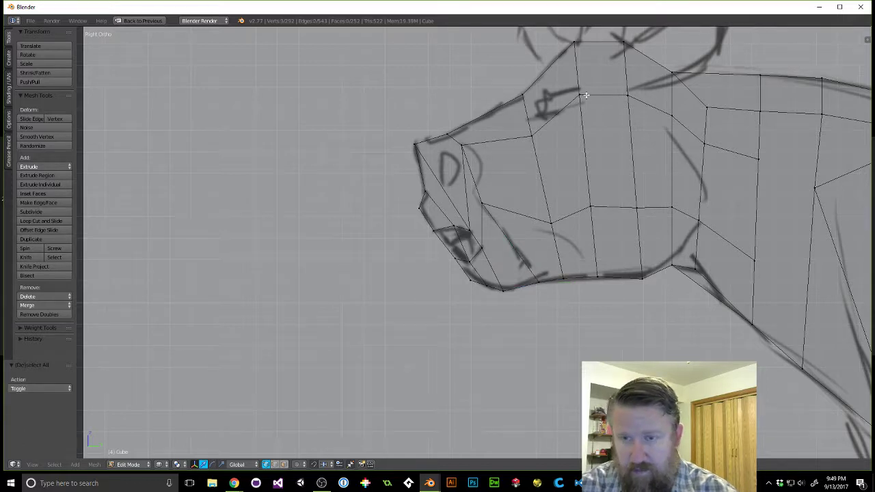
pyautogui.rightClick(580, 94)
pyautogui.press('g')
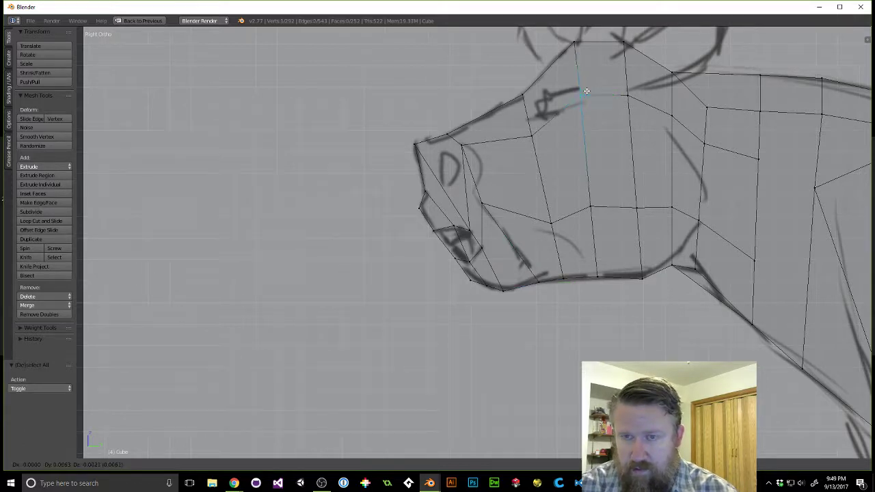
pyautogui.click(587, 100)
pyautogui.rightClick(627, 95)
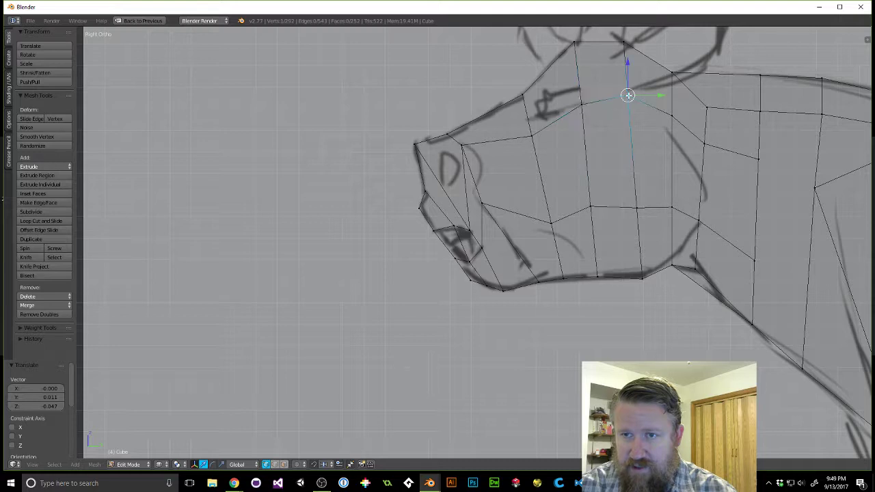
pyautogui.press('g')
pyautogui.click(630, 103)
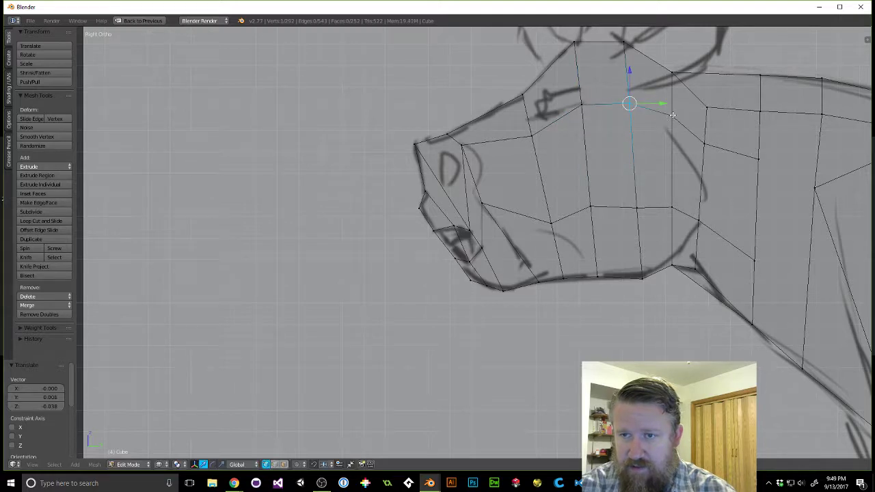
# Fit two vertices to the sketched cheek line: the upper about 0.03 forward and 0.06 down, the lower about 0.01 forward and 0.14 down.
pyautogui.rightClick(672, 115)
pyautogui.press('g')
pyautogui.click(667, 128)
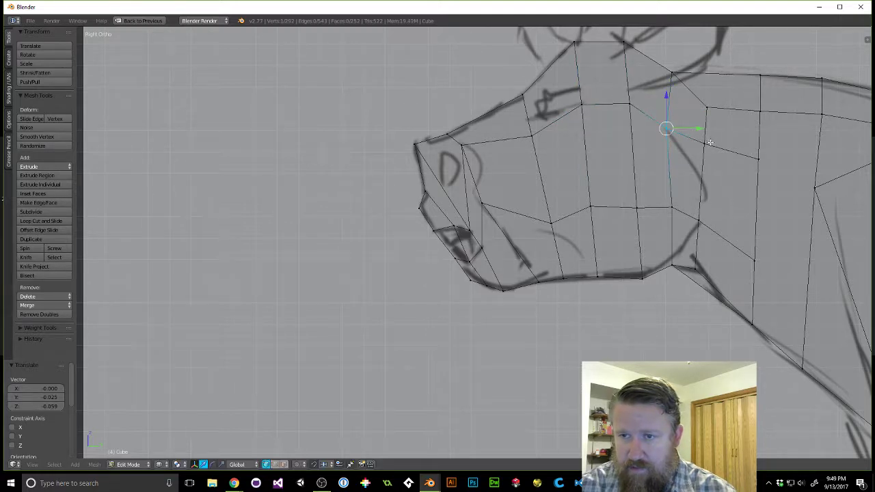
pyautogui.rightClick(704, 144)
pyautogui.press('g')
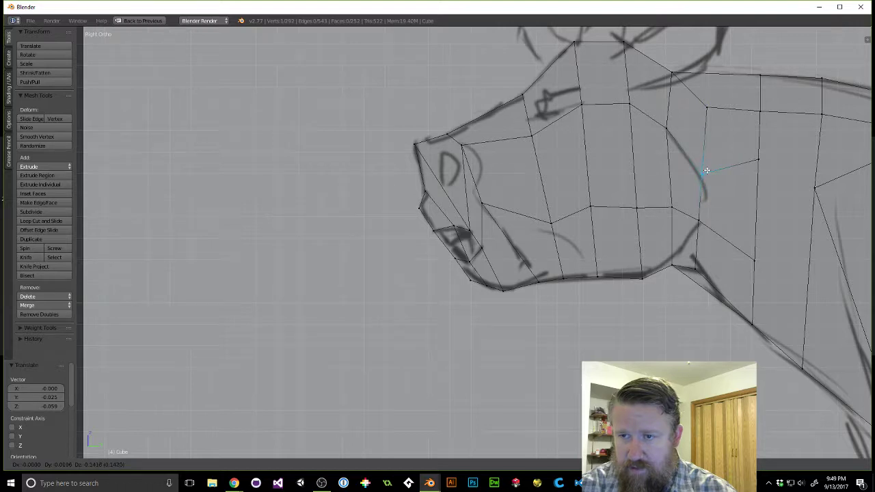
pyautogui.click(702, 172)
# Move the neck vertex behind the cheek line about 0.02 forward and 0.22 down, and nudge the jaw corner vertex about 0.01 down.
pyautogui.rightClick(759, 158)
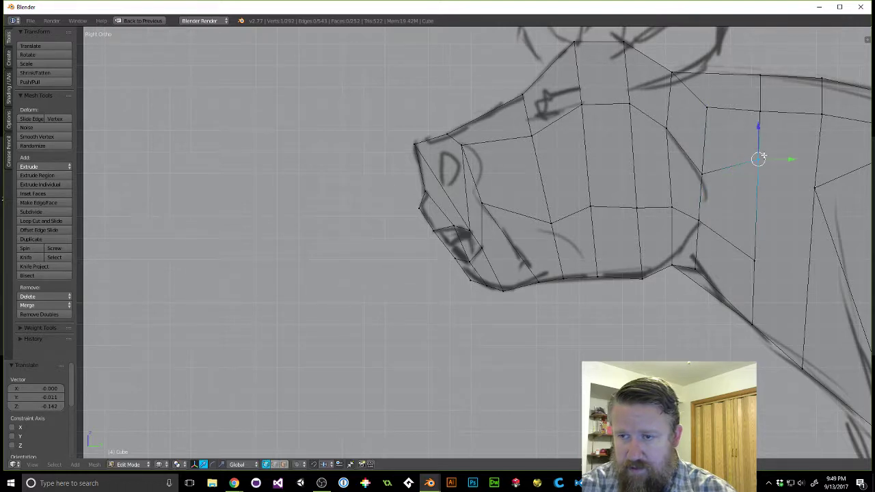
pyautogui.press('g')
pyautogui.click(757, 204)
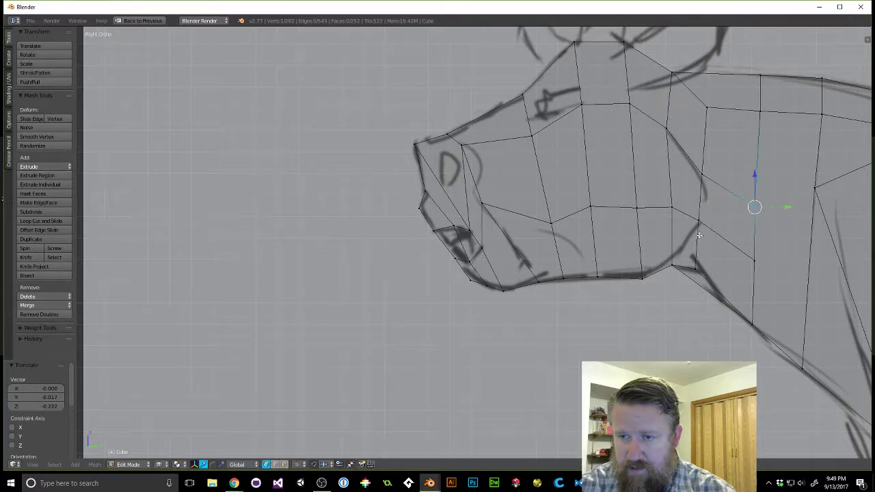
pyautogui.rightClick(698, 220)
pyautogui.press('g')
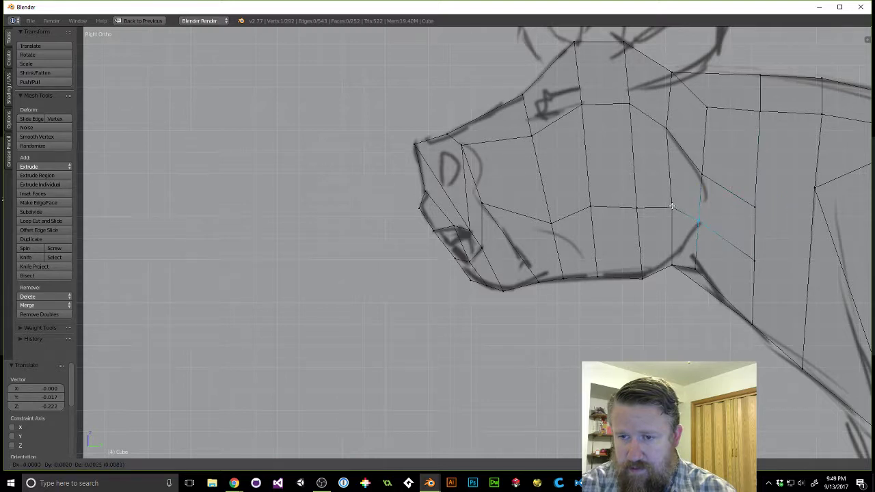
pyautogui.click(672, 207)
# Lower the two rear cheek vertices toward the jawline, the rear one by about 0.17 and the one ahead by about 0.23, both about 0.01 back.
pyautogui.rightClick(672, 208)
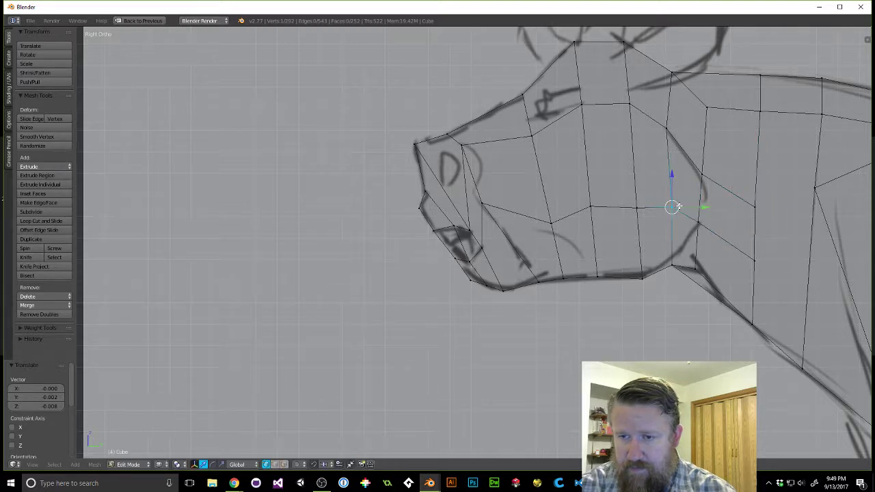
pyautogui.press('g')
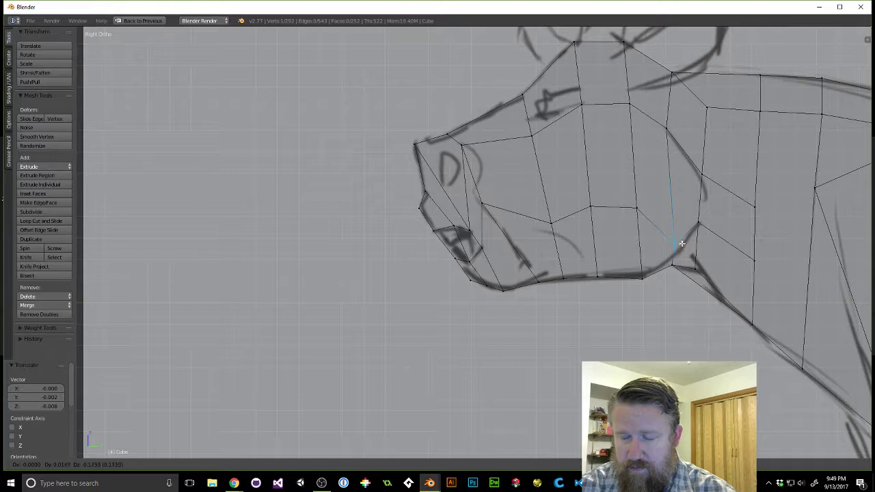
pyautogui.click(681, 243)
pyautogui.rightClick(637, 209)
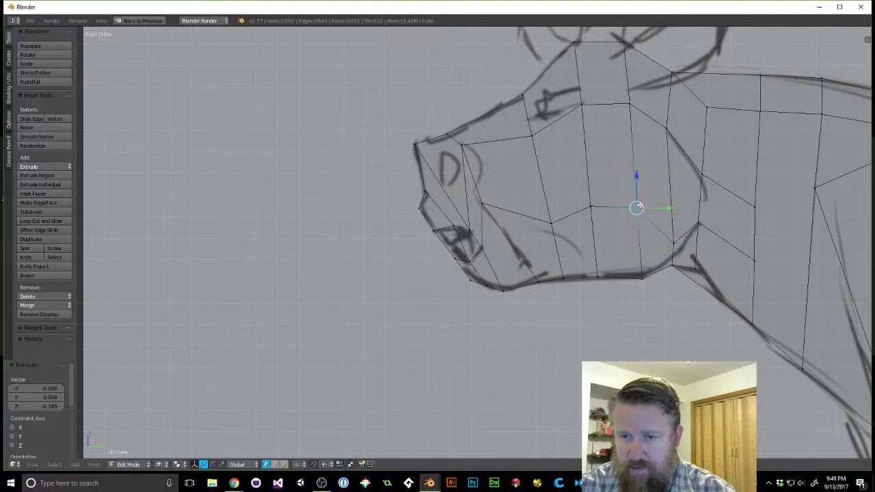
pyautogui.press('g')
pyautogui.click(641, 255)
# Move the mid-cheek vertex about 0.02 back and 0.29 down, and the vertex ahead of it about 0.03 back and 0.21 down, near the jawline.
pyautogui.rightClick(590, 205)
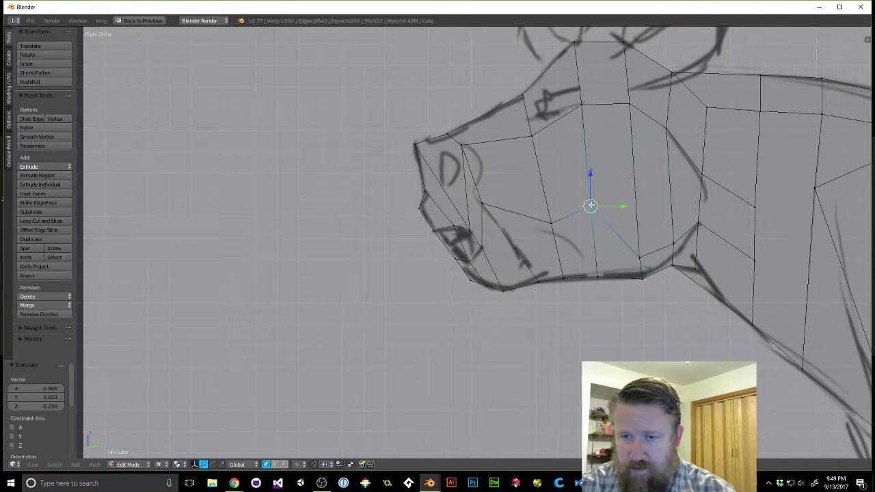
pyautogui.press('g')
pyautogui.click(599, 266)
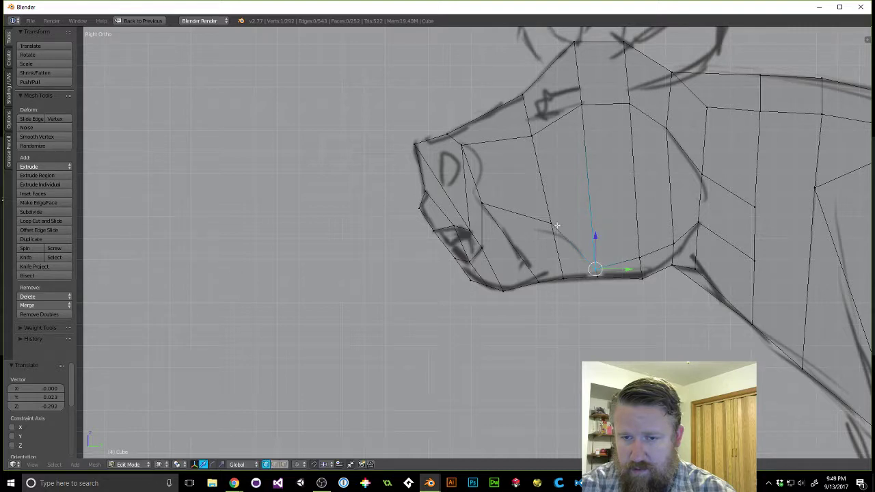
pyautogui.rightClick(552, 223)
pyautogui.press('g')
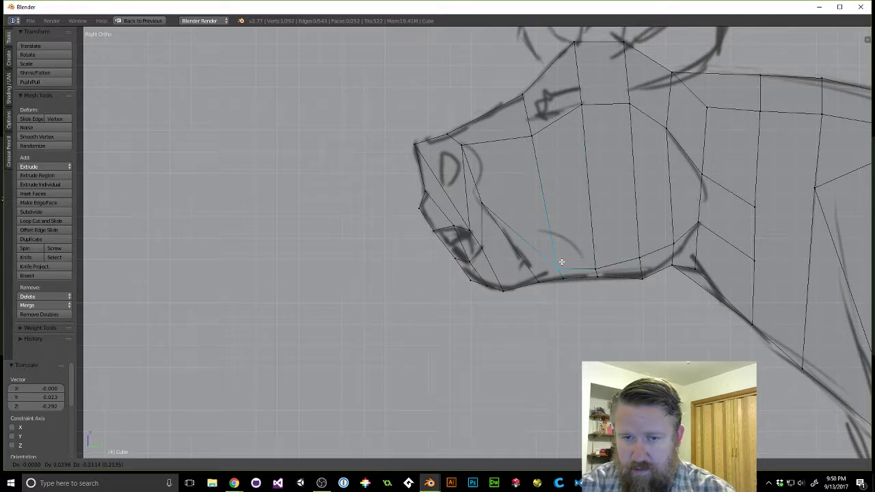
pyautogui.click(562, 262)
# Move the muzzle crease vertex about 0.21 back and 0.28 down to the crease's lower end, and the rear lower cheek vertex about 0.02 back and 0.01 down.
pyautogui.rightClick(482, 203)
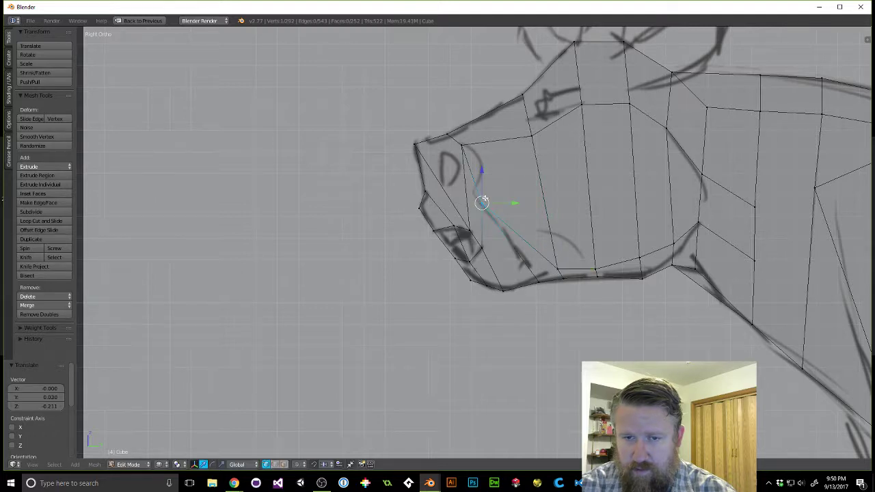
pyautogui.press('g')
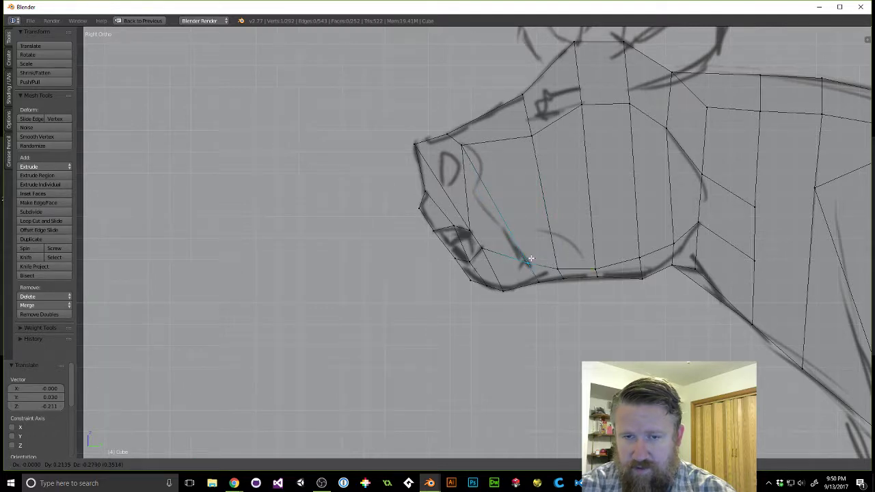
pyautogui.click(530, 261)
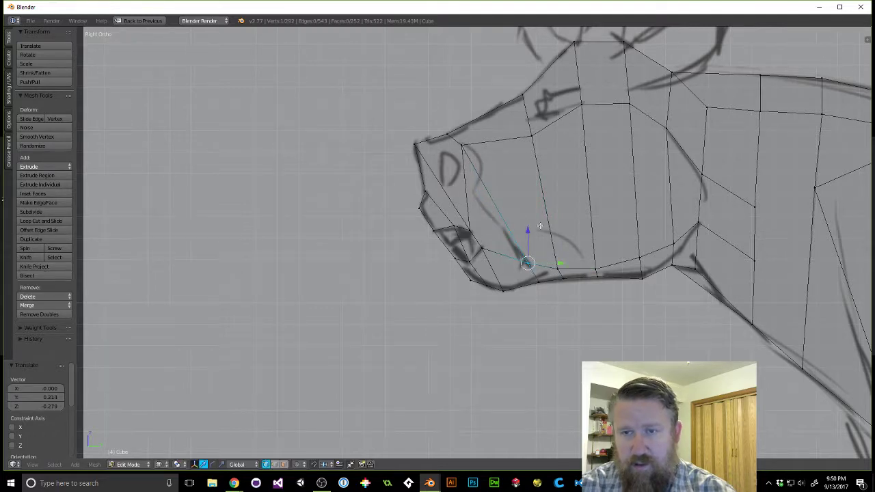
pyautogui.rightClick(639, 256)
pyautogui.press('g')
pyautogui.click(644, 259)
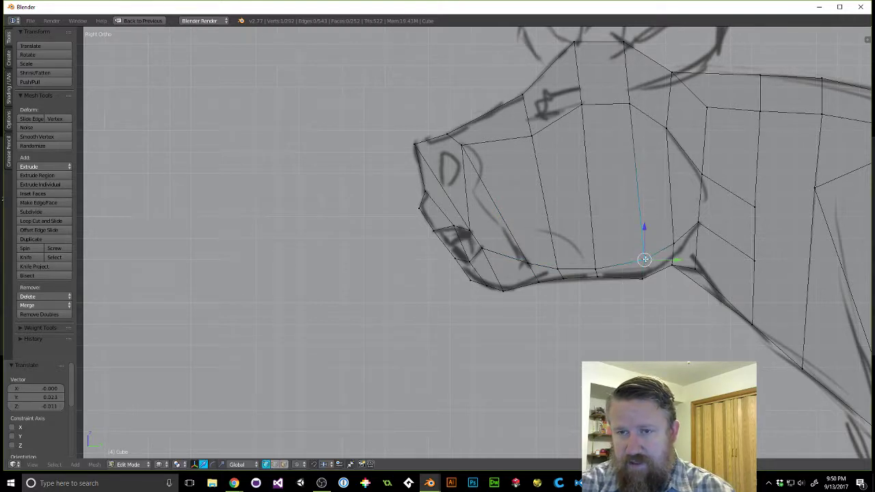
# Lower the two vertices behind the sketched eye again by about 0.03 each, shifting the rear one about 0.01 back and the front one about 0.01 forward.
pyautogui.rightClick(630, 103)
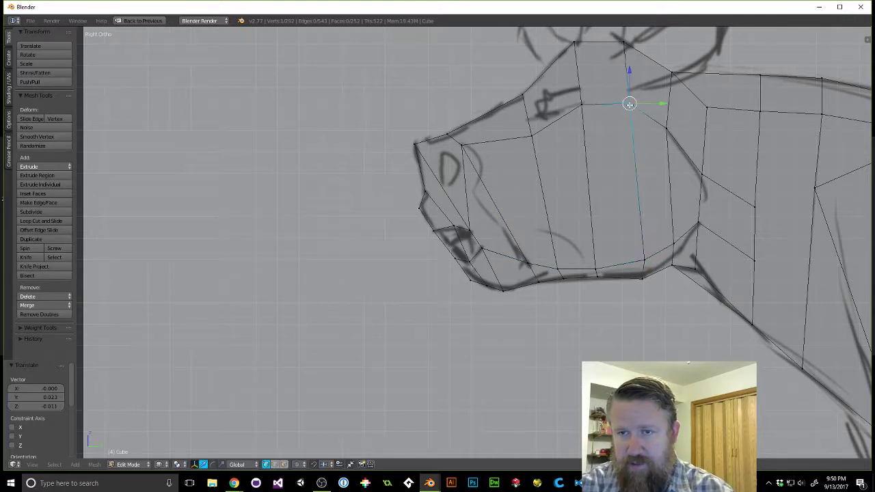
pyautogui.press('g')
pyautogui.click(633, 107)
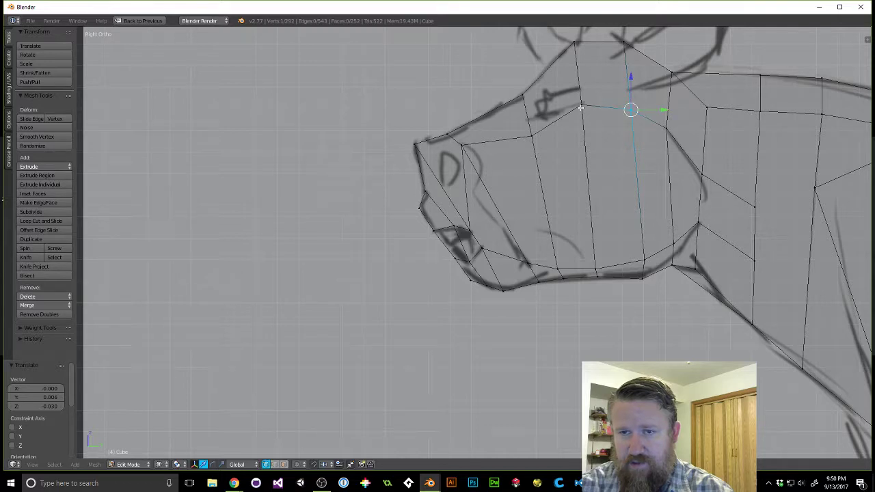
pyautogui.rightClick(580, 107)
pyautogui.press('g')
pyautogui.click(617, 134)
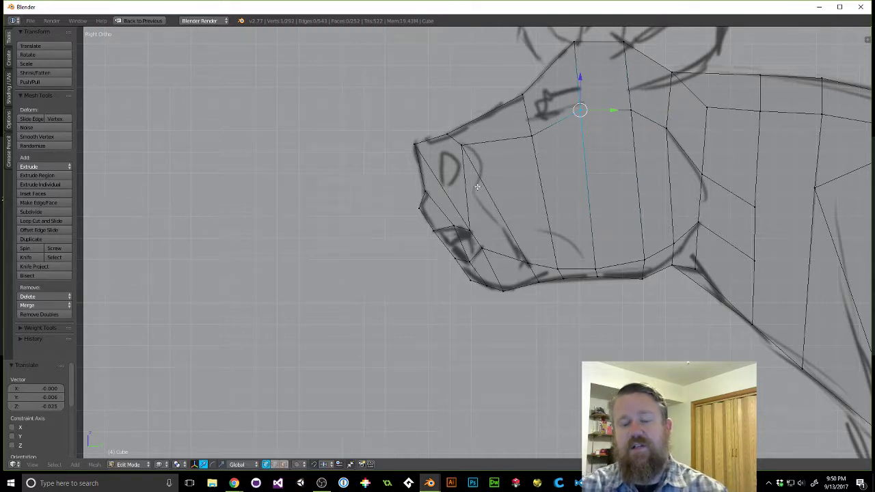
# Move the vertex behind the nostril about 0.07 back and 0.05 down onto the sketched muzzle curve.
pyautogui.rightClick(465, 147)
pyautogui.press('g')
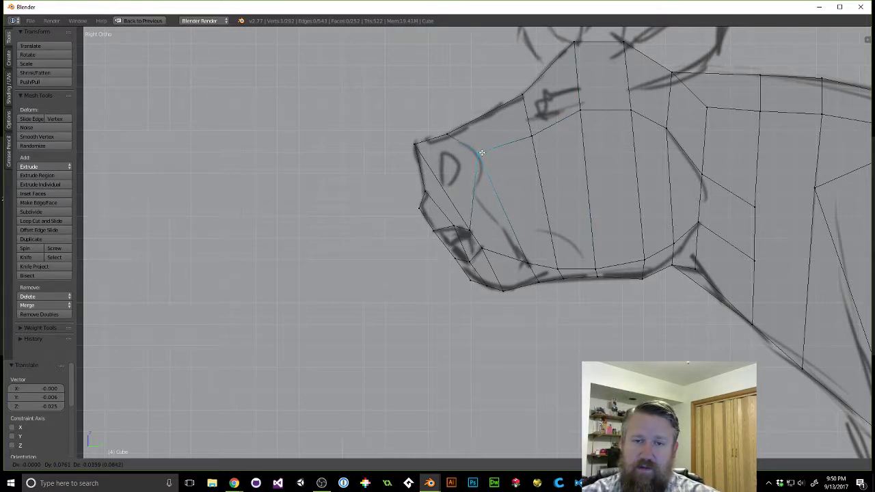
pyautogui.click(480, 155)
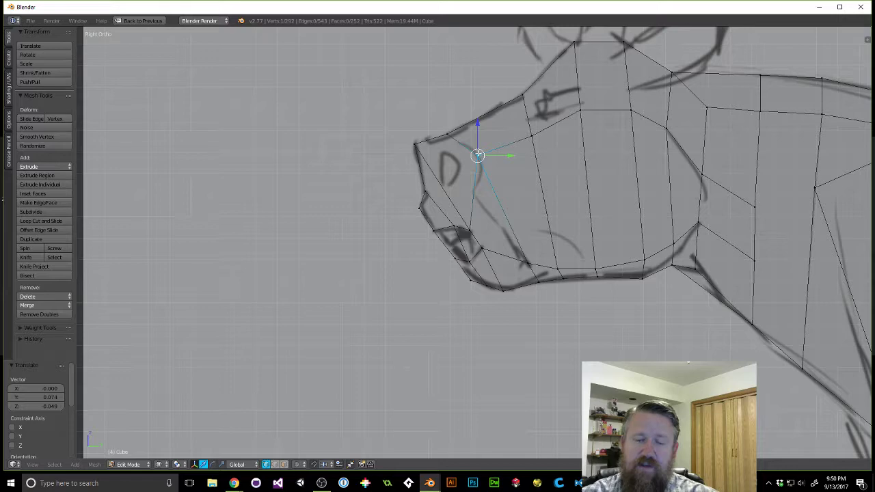
# Restore the multi-view layout, orbit the perspective view to the cow's head, and switch mesh selection to faces.
pyautogui.scroll(-3, 553, 190)
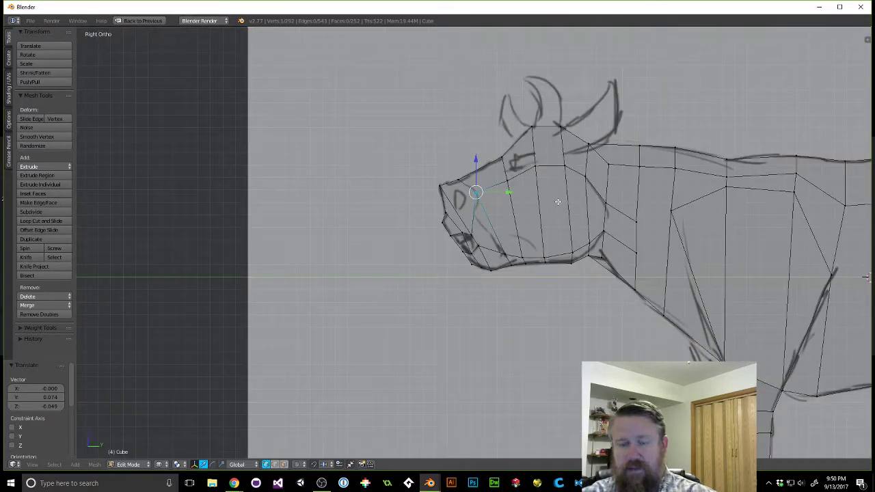
pyautogui.hotkey('shift', 'space')
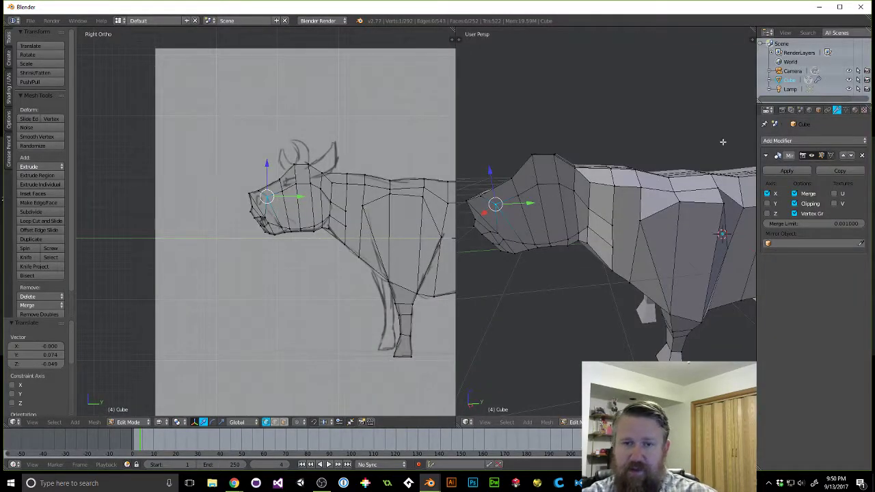
pyautogui.moveTo(593, 201); pyautogui.dragTo(715, 214, button='middle')
pyautogui.moveTo(624, 205); pyautogui.dragTo(626, 207, button='middle')
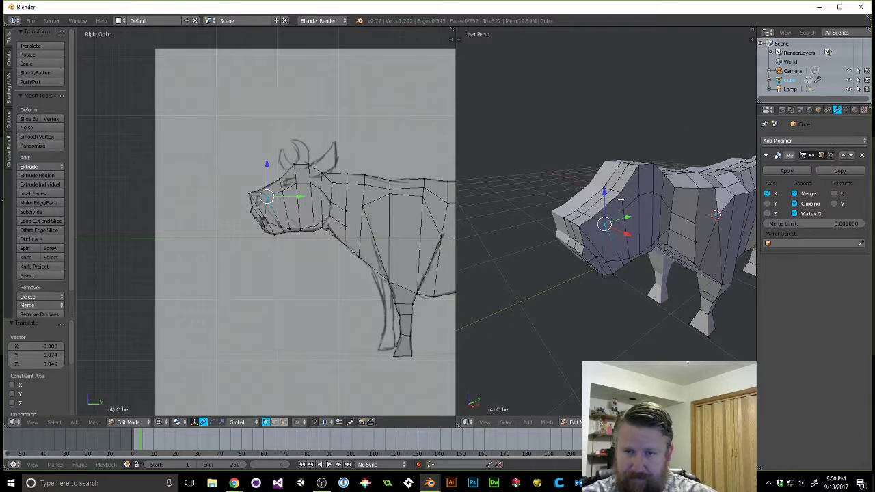
pyautogui.hotkey('ctrl', 'Tab')
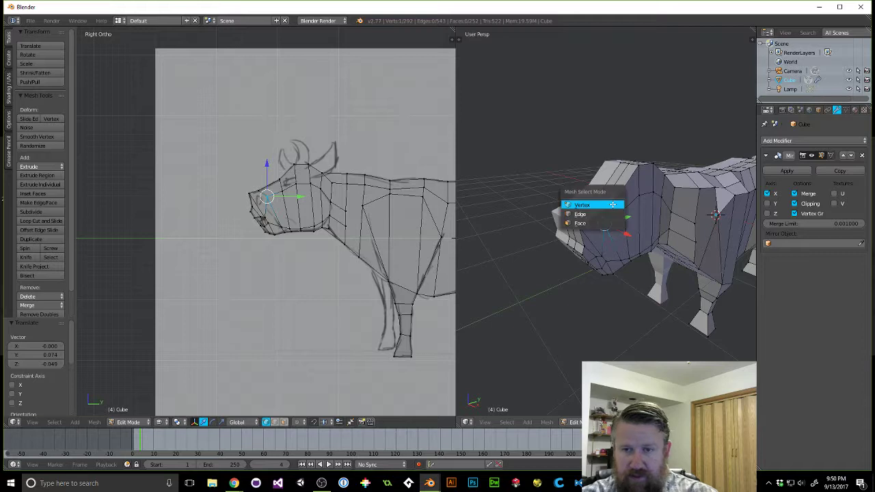
pyautogui.click(595, 220)
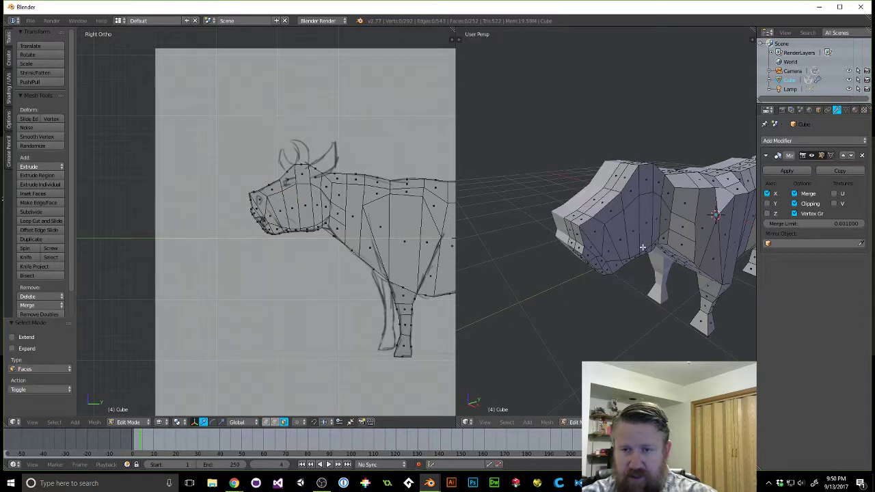
# Select the side faces of the head behind the muzzle, from brow to jaw, and move them 0.084 inward along X.
pyautogui.rightClick(616, 212)
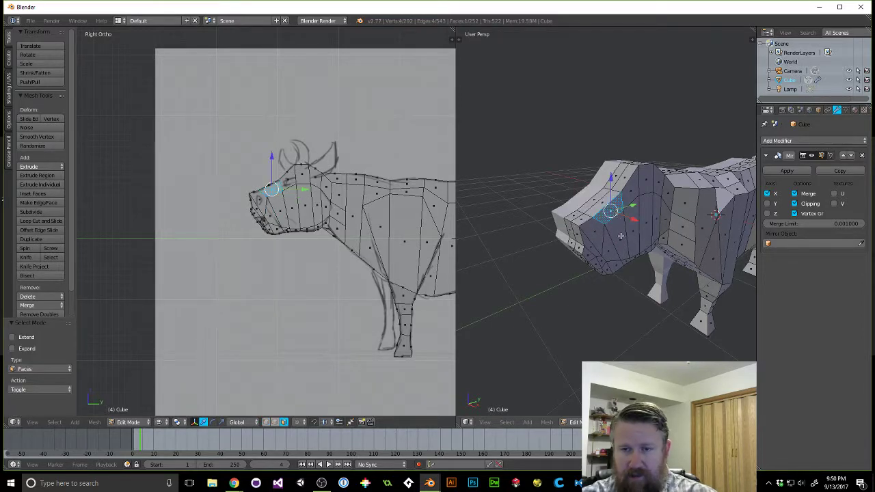
pyautogui.keyDown('shift'); pyautogui.rightClick(627, 250); pyautogui.keyUp('shift')
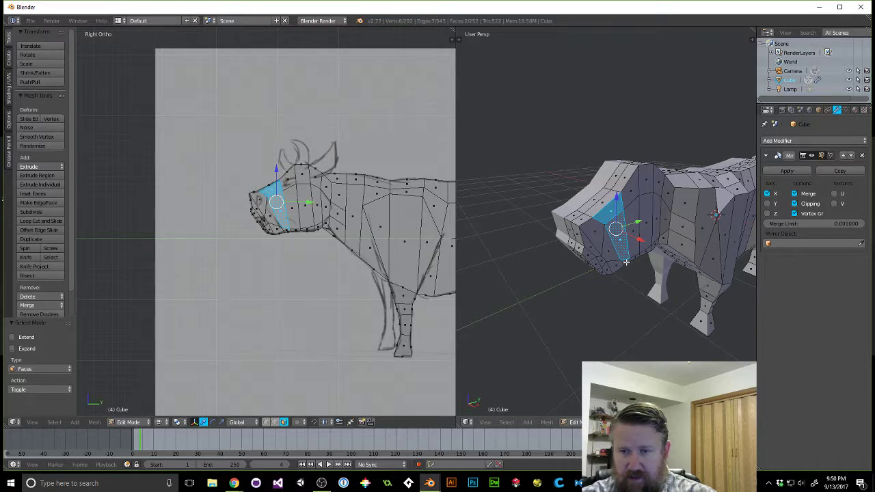
pyautogui.keyDown('shift'); pyautogui.rightClick(628, 263); pyautogui.keyUp('shift')
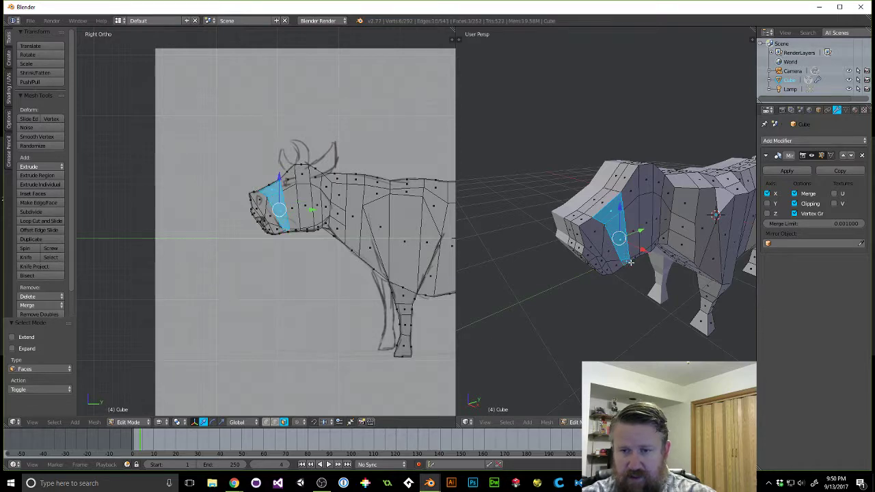
pyautogui.keyDown('shift'); pyautogui.rightClick(632, 199); pyautogui.keyUp('shift')
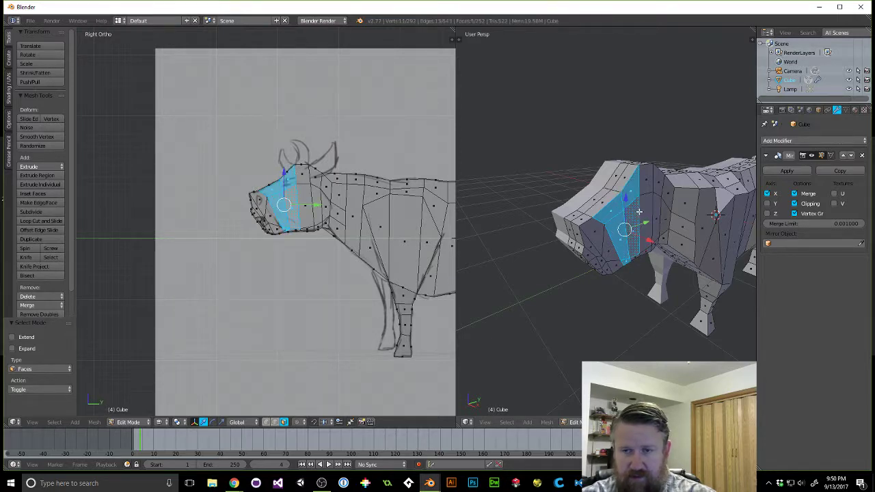
pyautogui.keyDown('shift'); pyautogui.rightClick(635, 257); pyautogui.keyUp('shift')
pyautogui.keyDown('shift'); pyautogui.rightClick(645, 249); pyautogui.keyUp('shift')
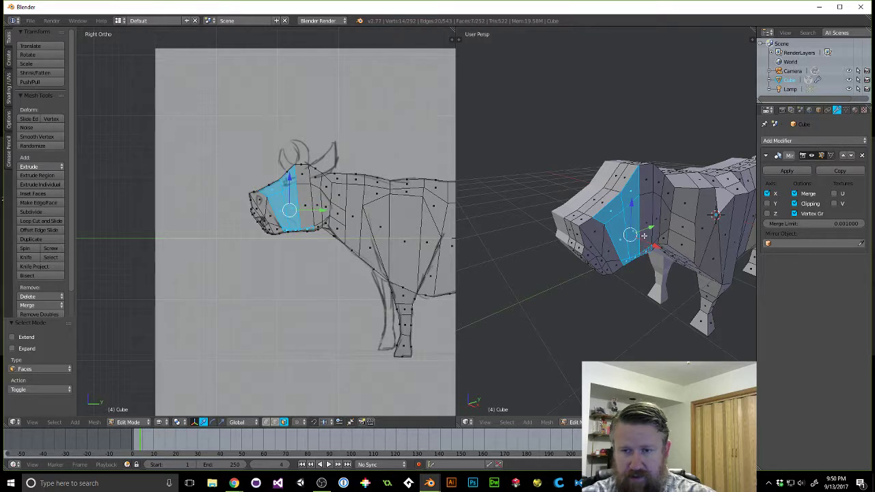
pyautogui.keyDown('shift'); pyautogui.rightClick(644, 236); pyautogui.keyUp('shift')
pyautogui.keyDown('shift'); pyautogui.rightClick(650, 186); pyautogui.keyUp('shift')
pyautogui.keyDown('shift'); pyautogui.rightClick(651, 186); pyautogui.keyUp('shift')
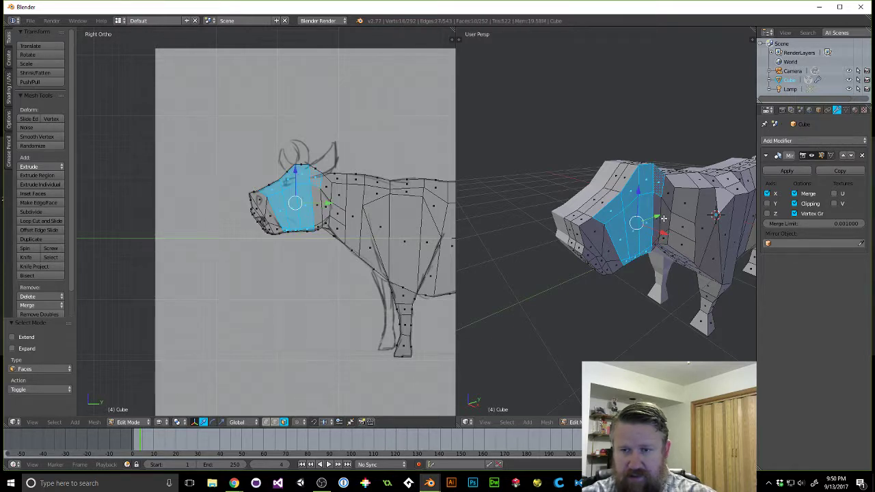
pyautogui.keyDown('shift'); pyautogui.click(656, 222); pyautogui.keyUp('shift')
pyautogui.keyDown('shift'); pyautogui.rightClick(656, 246); pyautogui.keyUp('shift')
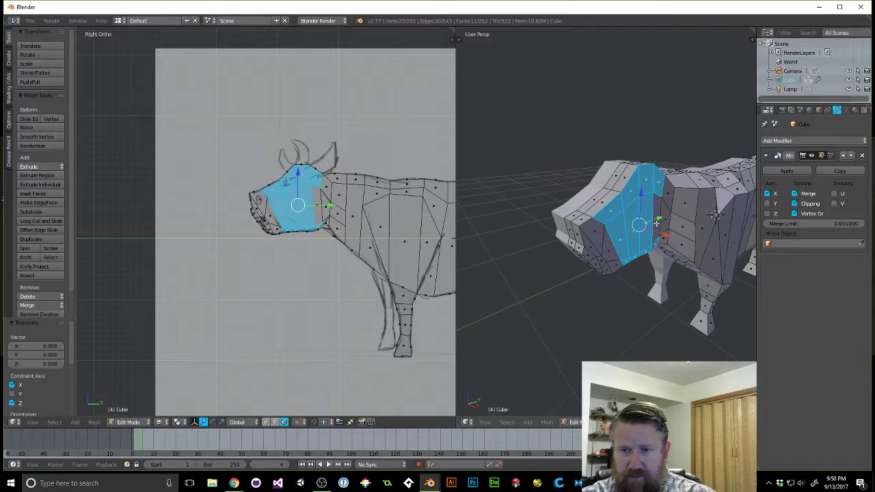
pyautogui.keyDown('shift'); pyautogui.rightClick(656, 221); pyautogui.keyUp('shift')
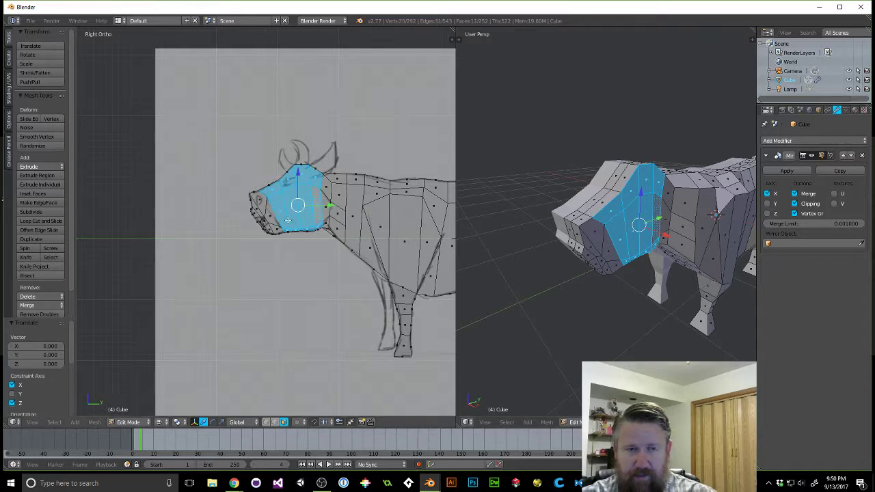
pyautogui.moveTo(288, 220); pyautogui.dragTo(297, 226, button='middle')
pyautogui.press('KP_3')
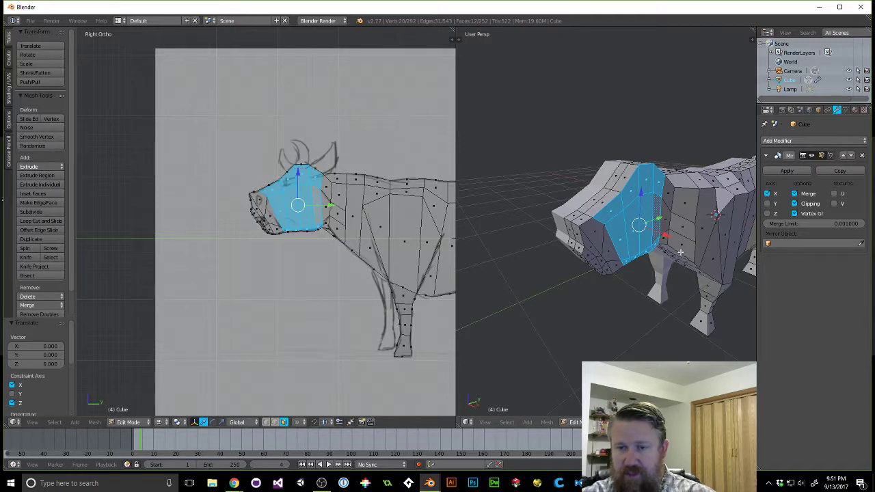
pyautogui.press('g')
pyautogui.press('x')
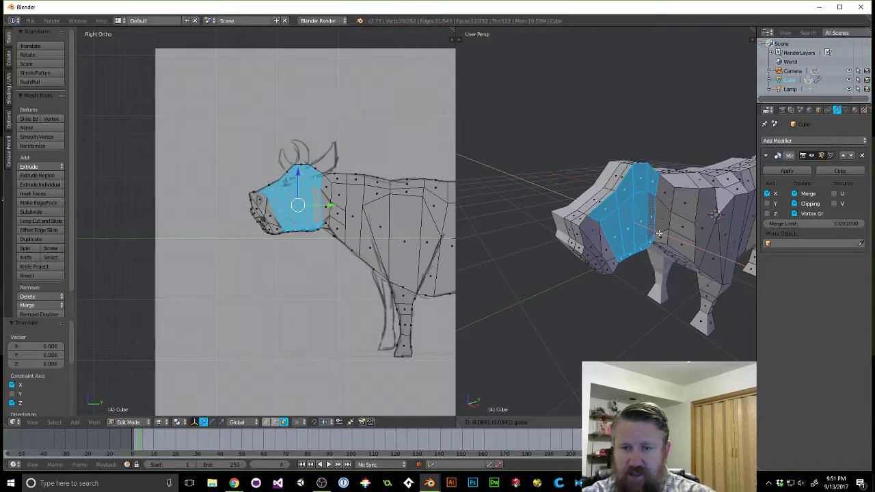
pyautogui.click(658, 233)
# Select the four large cheek faces and move them 0.081 outward along X.
pyautogui.moveTo(629, 219); pyautogui.dragTo(577, 219, button='middle')
pyautogui.scroll(3, 617, 245)
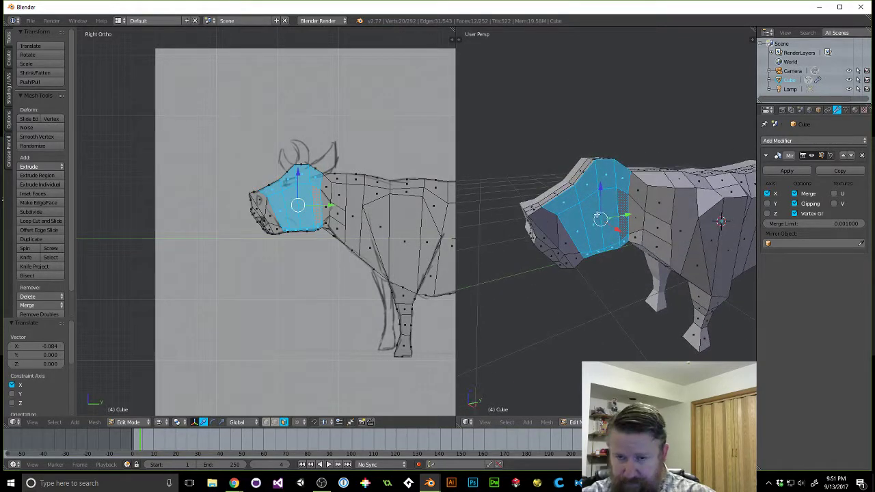
pyautogui.rightClick(576, 219)
pyautogui.keyDown('shift'); pyautogui.rightClick(593, 214); pyautogui.keyUp('shift')
pyautogui.keyDown('shift'); pyautogui.rightClick(608, 211); pyautogui.keyUp('shift')
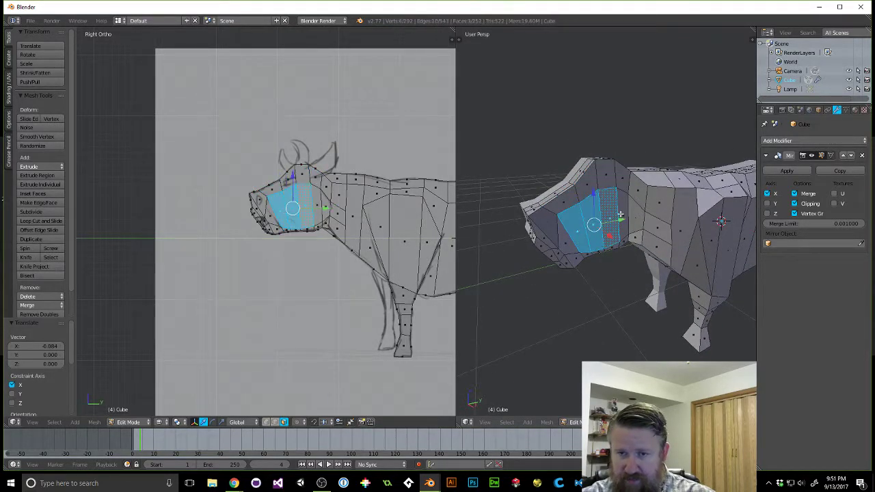
pyautogui.keyDown('shift'); pyautogui.rightClick(621, 215); pyautogui.keyUp('shift')
pyautogui.moveTo(600, 222); pyautogui.dragTo(677, 266, button='middle')
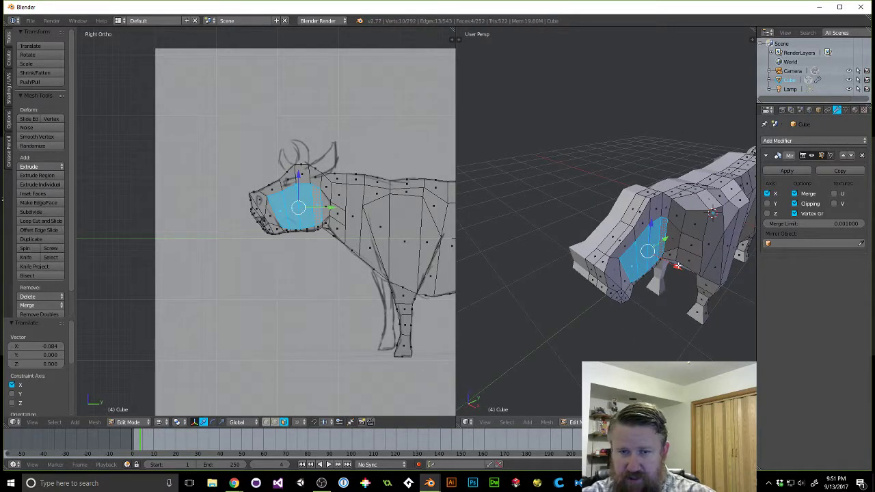
pyautogui.press('g')
pyautogui.press('x')
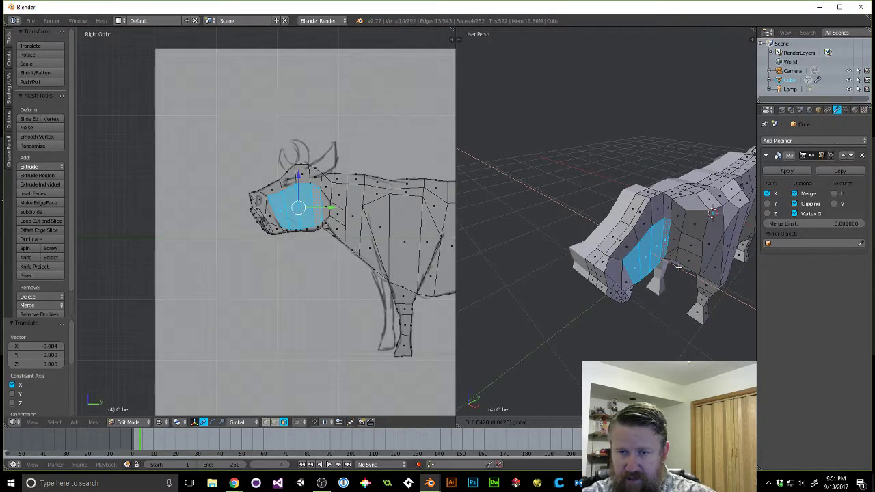
pyautogui.click(679, 270)
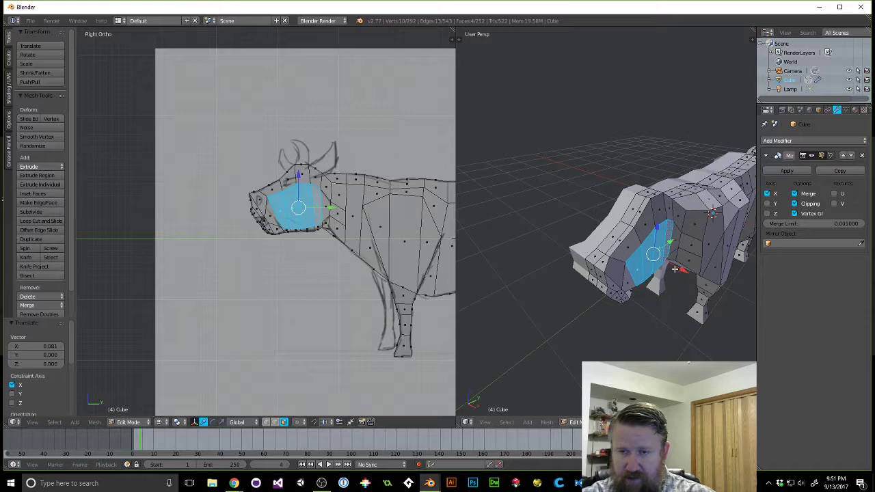
# Move the cheek faces another 0.032 outward along X, followed by a further outward move of about 0.035.
pyautogui.moveTo(678, 271); pyautogui.dragTo(692, 221, button='middle')
pyautogui.press('g')
pyautogui.press('x')
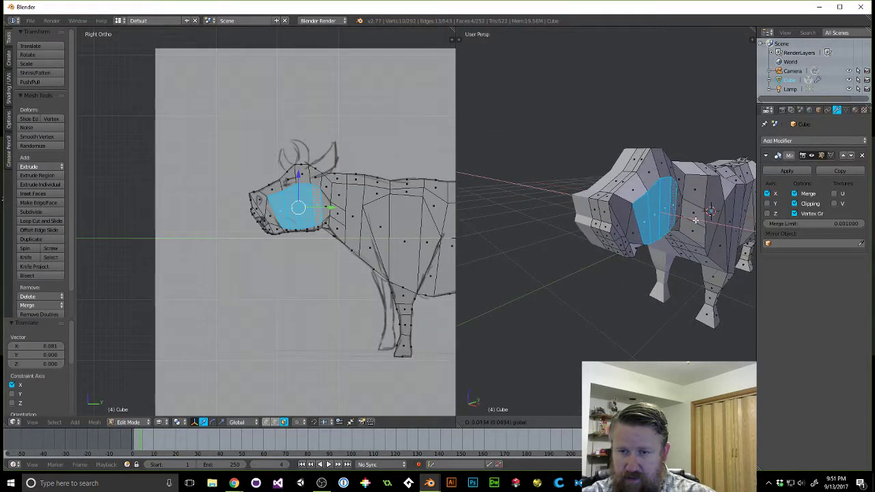
pyautogui.click(695, 220)
pyautogui.moveTo(694, 220); pyautogui.dragTo(619, 274, button='middle')
pyautogui.press('g')
pyautogui.press('x')
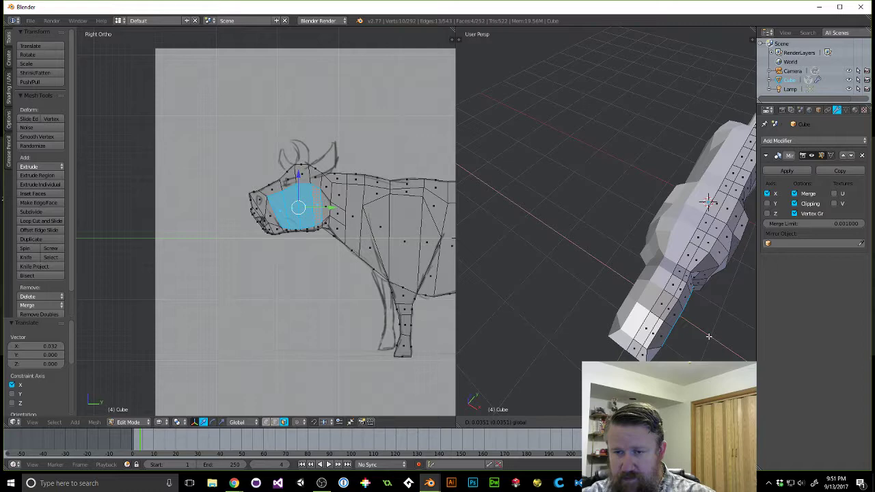
pyautogui.click(709, 335)
# Select the outer face on top of the head and move it 0.051 inward along X.
pyautogui.moveTo(709, 335); pyautogui.dragTo(636, 282, button='middle')
pyautogui.rightClick(606, 237)
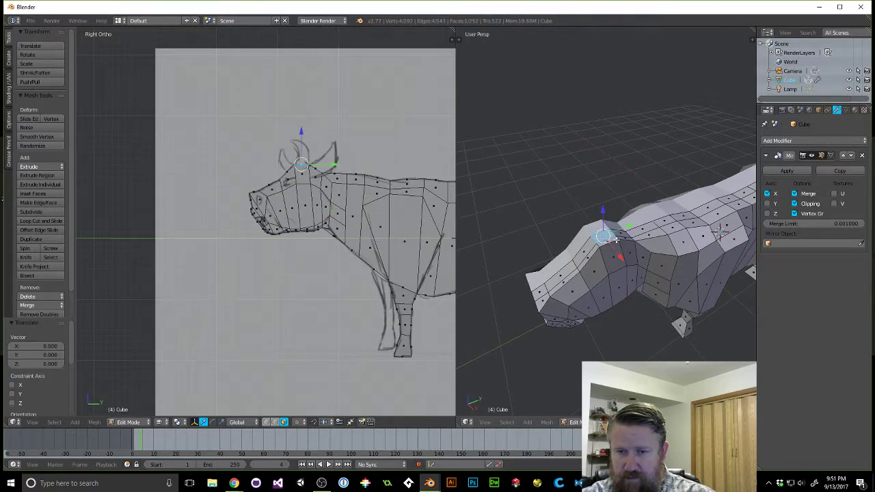
pyautogui.rightClick(607, 241)
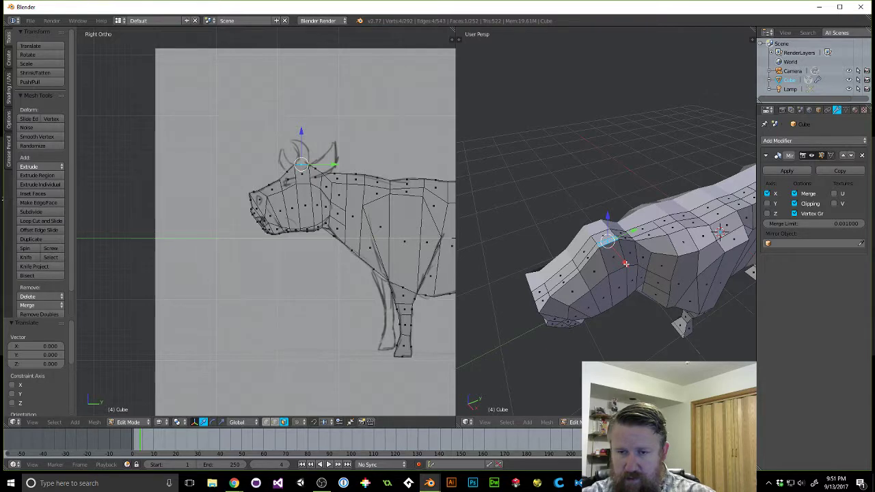
pyautogui.press('g')
pyautogui.press('x')
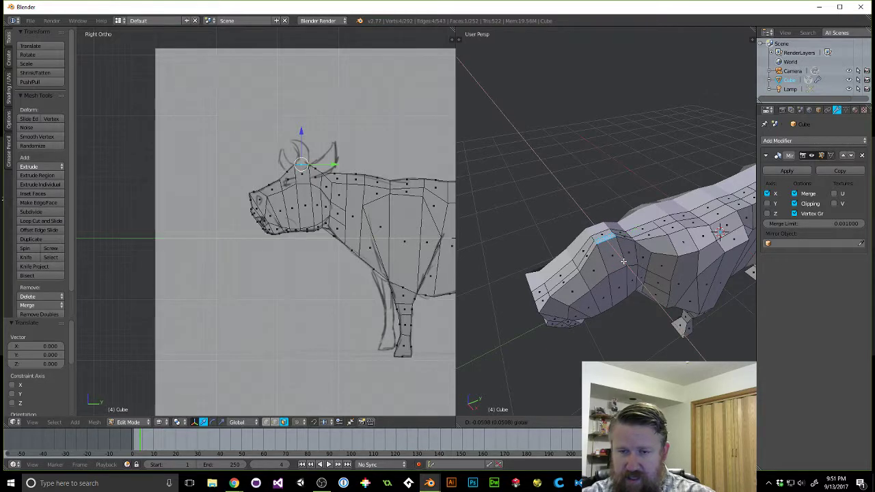
pyautogui.click(623, 261)
pyautogui.rightClick(579, 291)
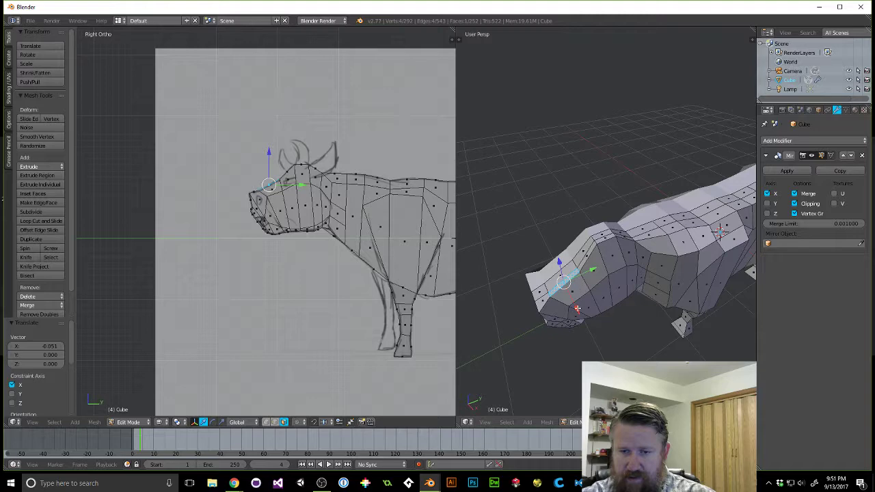
pyautogui.press('g')
pyautogui.press('x')
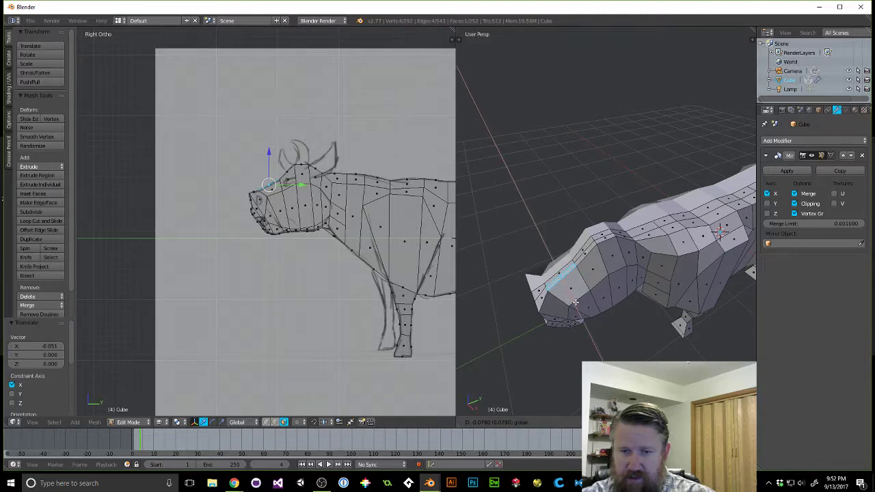
pyautogui.rightClick(576, 301)
# Select the outer face on the front of the nose and move it 0.055 inward along X.
pyautogui.moveTo(578, 307); pyautogui.dragTo(675, 233, button='middle')
pyautogui.rightClick(675, 213)
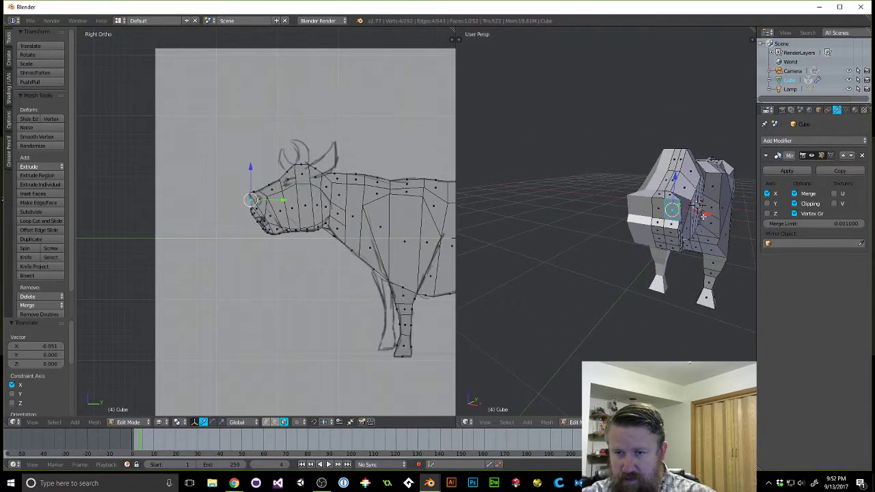
pyautogui.press('g')
pyautogui.press('x')
pyautogui.click(702, 214)
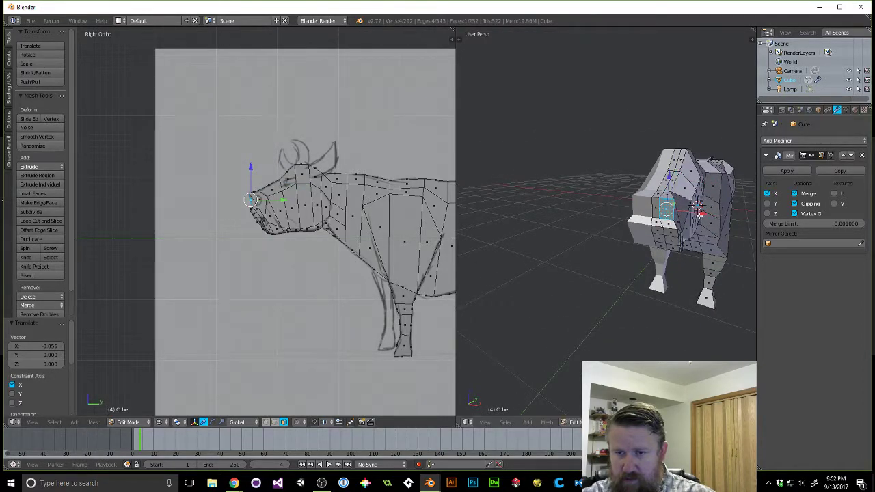
# Select the outer strip of faces from below the nose across the mouth to the chin and move it about 0.061 inward along X.
pyautogui.moveTo(702, 215); pyautogui.dragTo(683, 232, button='middle')
pyautogui.rightClick(629, 251)
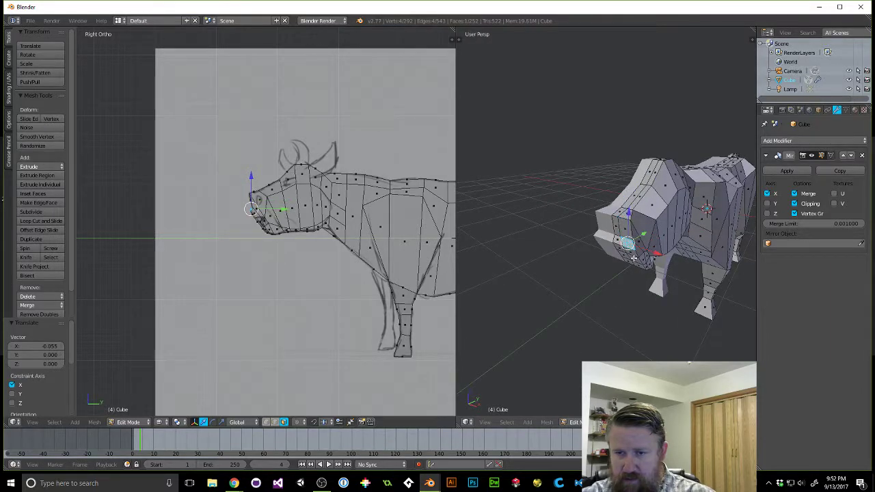
pyautogui.keyDown('shift'); pyautogui.rightClick(632, 253); pyautogui.keyUp('shift')
pyautogui.moveTo(633, 252); pyautogui.dragTo(652, 250, button='middle')
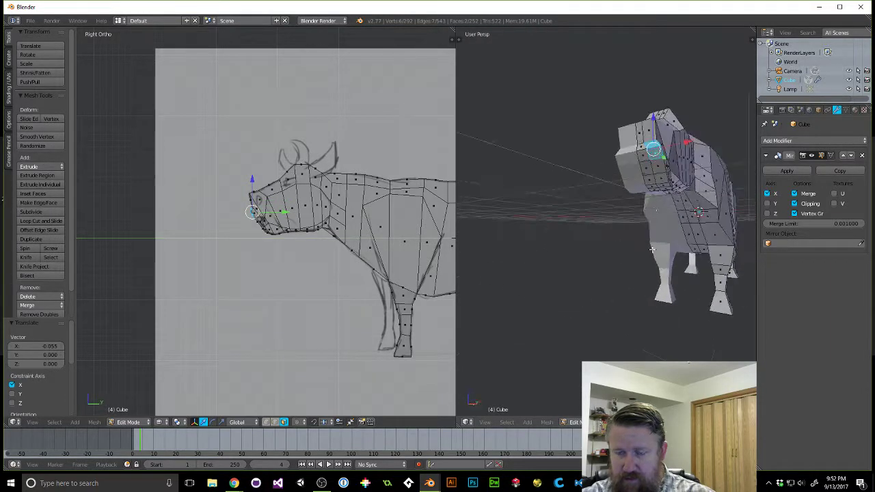
pyautogui.keyDown('shift'); pyautogui.rightClick(655, 171); pyautogui.keyUp('shift')
pyautogui.keyDown('shift'); pyautogui.rightClick(664, 180); pyautogui.keyUp('shift')
pyautogui.moveTo(667, 186); pyautogui.dragTo(634, 152, button='middle')
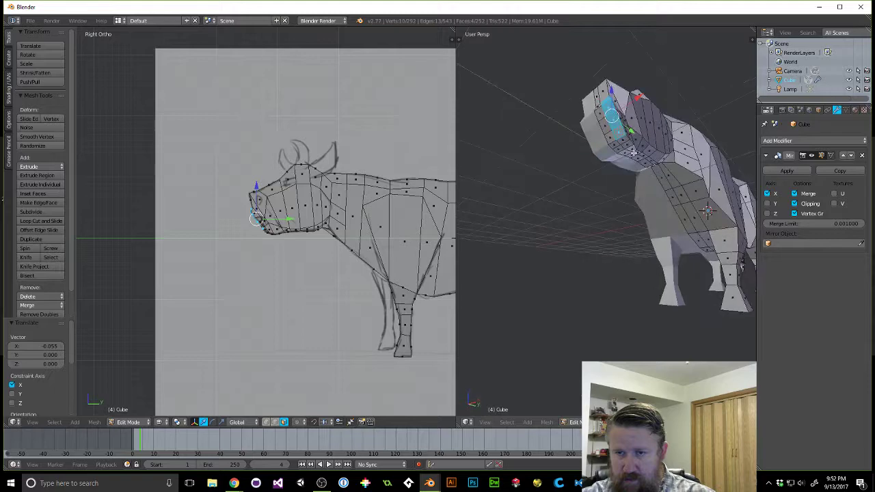
pyautogui.keyDown('shift'); pyautogui.rightClick(624, 140); pyautogui.keyUp('shift')
pyautogui.keyDown('shift'); pyautogui.rightClick(627, 145); pyautogui.keyUp('shift')
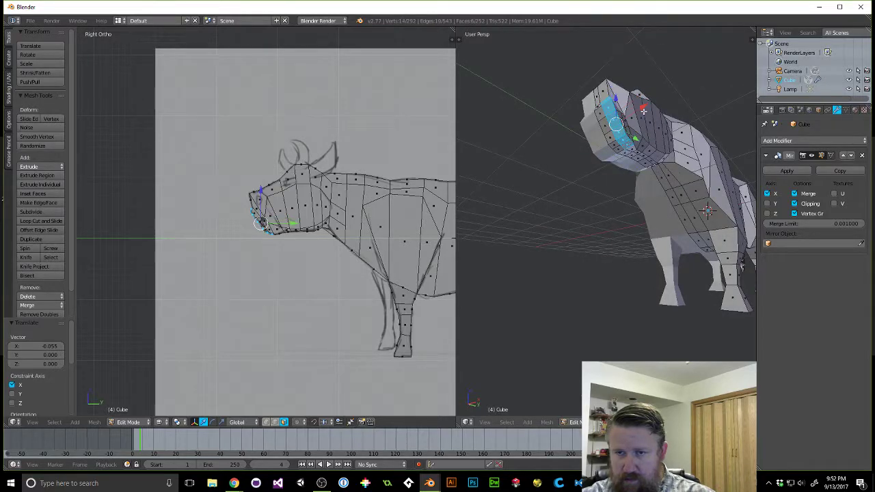
pyautogui.moveTo(643, 109); pyautogui.dragTo(643, 168, button='middle')
pyautogui.scroll(6, 687, 285)
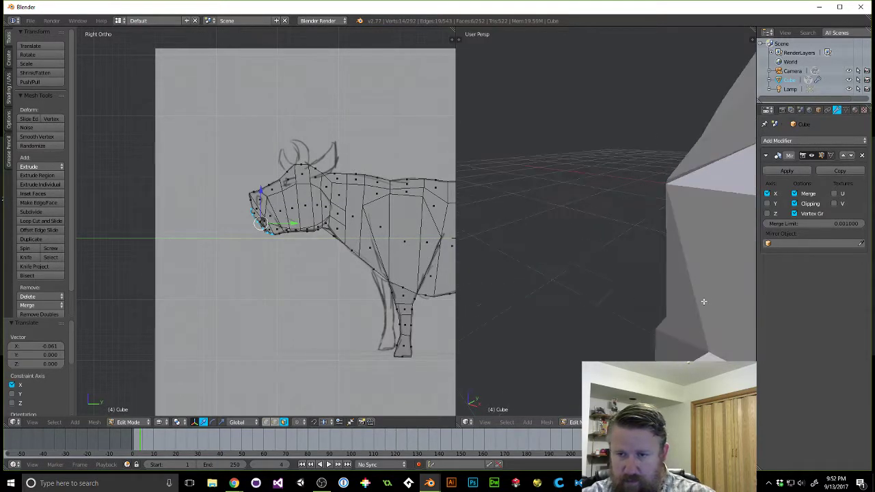
pyautogui.scroll(-5, 687, 286)
pyautogui.moveTo(687, 285); pyautogui.dragTo(662, 256, button='middle')
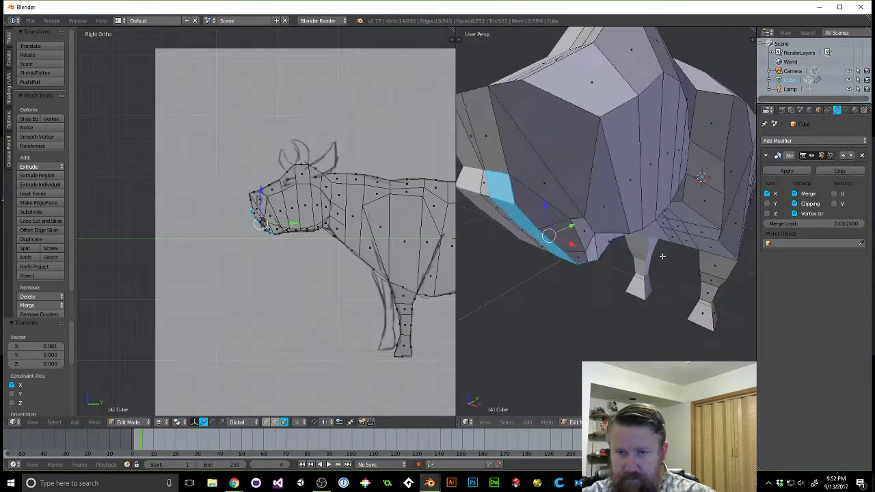
# Select the outer face at the corner of the mouth and move it 0.020 outward along X.
pyautogui.rightClick(551, 212)
pyautogui.moveTo(559, 218); pyautogui.dragTo(563, 217)
pyautogui.scroll(-4, 576, 240)
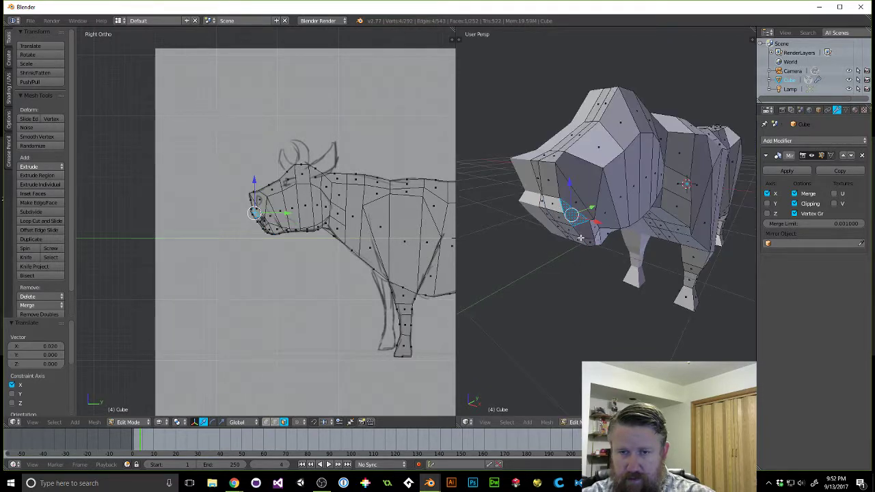
pyautogui.moveTo(576, 240); pyautogui.dragTo(560, 226, button='middle')
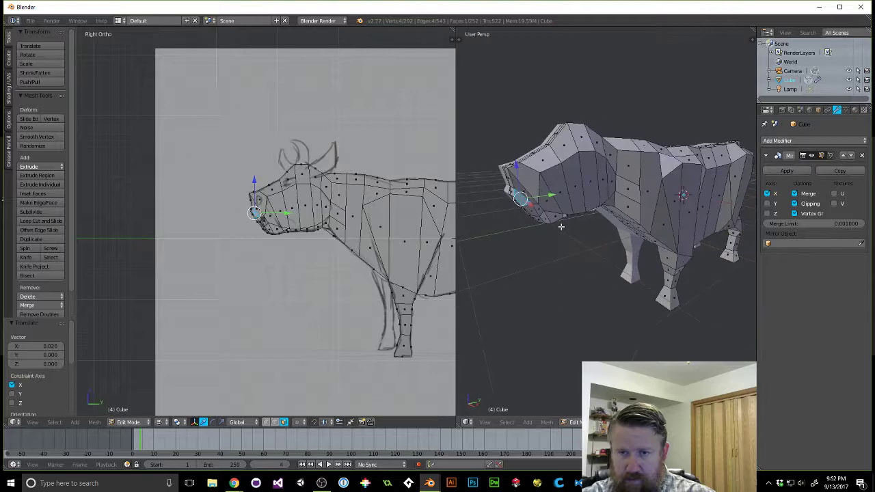
pyautogui.scroll(4, 538, 183)
pyautogui.moveTo(550, 188); pyautogui.dragTo(641, 227, button='middle')
pyautogui.scroll(-4, 695, 280)
pyautogui.scroll(5, 587, 186)
# Maximize the perspective 3D view, switch the mesh to vertex selection and deselect everything.
pyautogui.hotkey('ctrl', 'Tab')
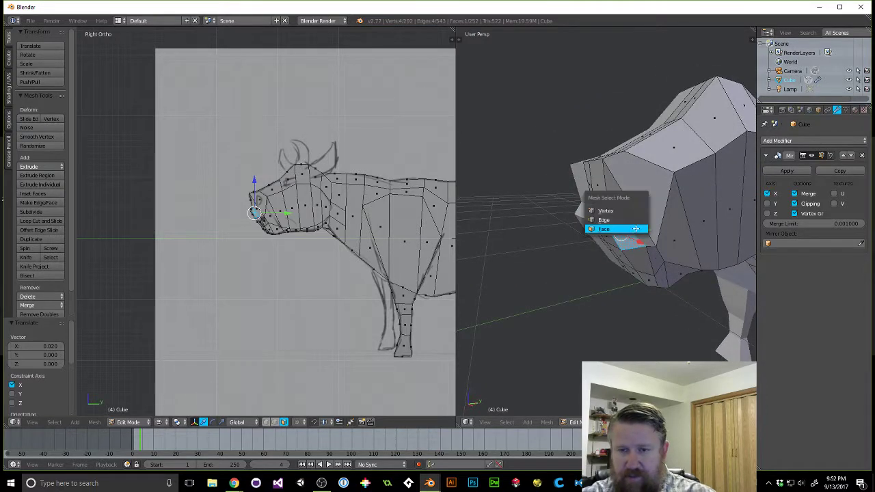
pyautogui.click(615, 229)
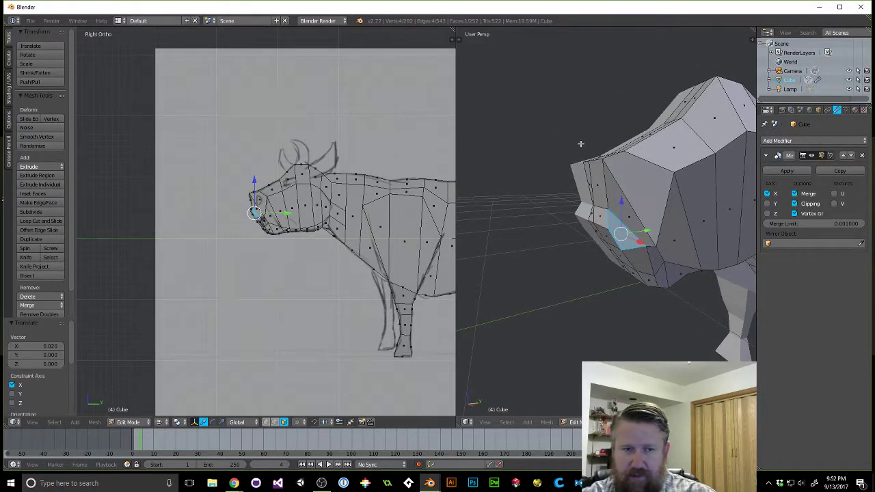
pyautogui.hotkey('shift', 'space')
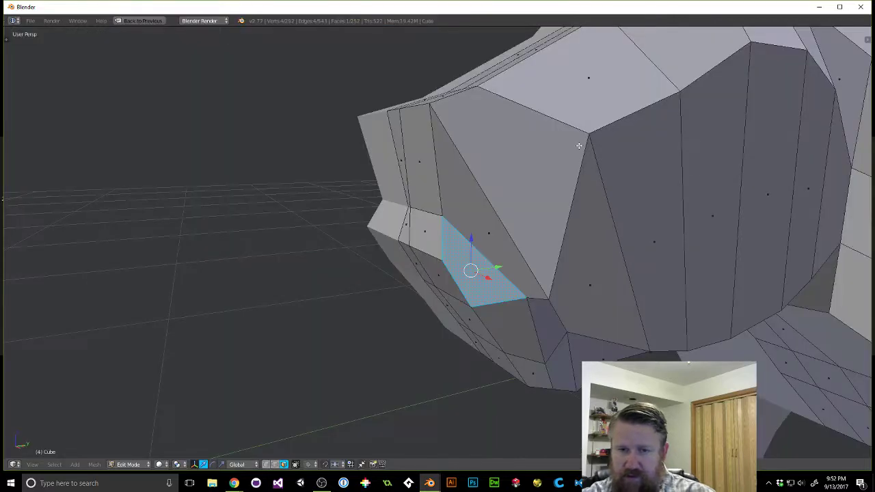
pyautogui.hotkey('ctrl', 'Tab')
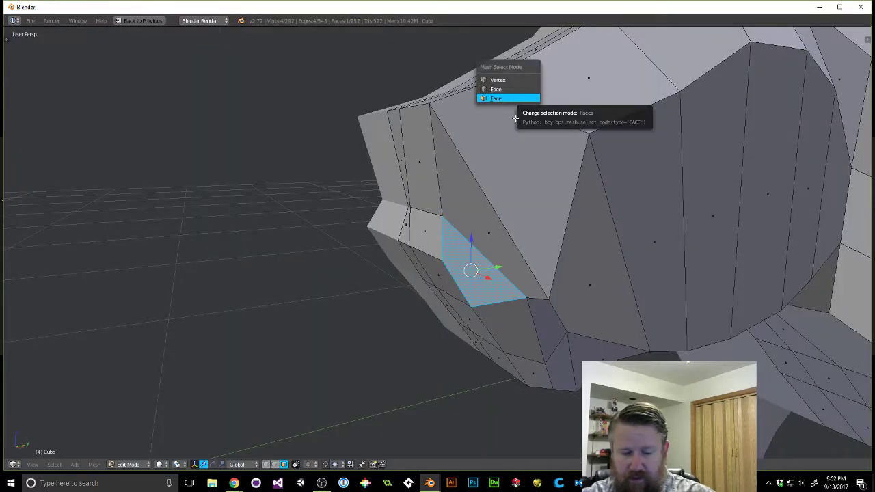
pyautogui.press('1')
pyautogui.press('a')
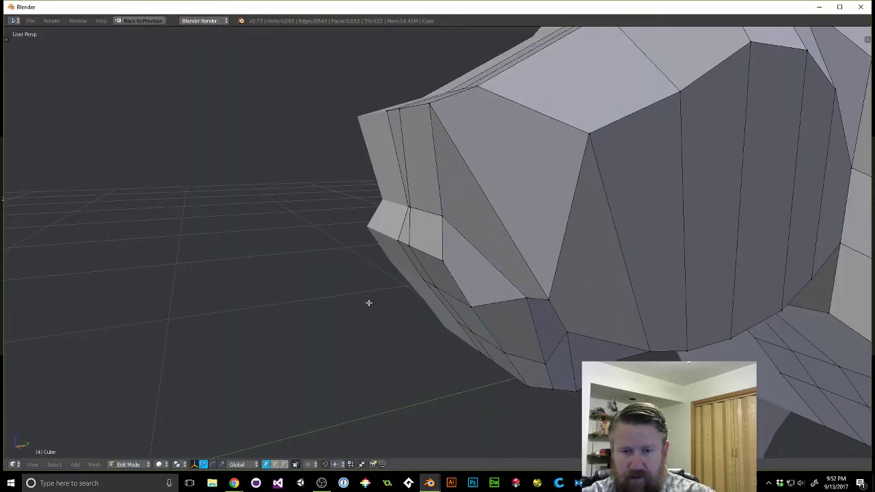
pyautogui.hotkey('ctrl', 'Tab')
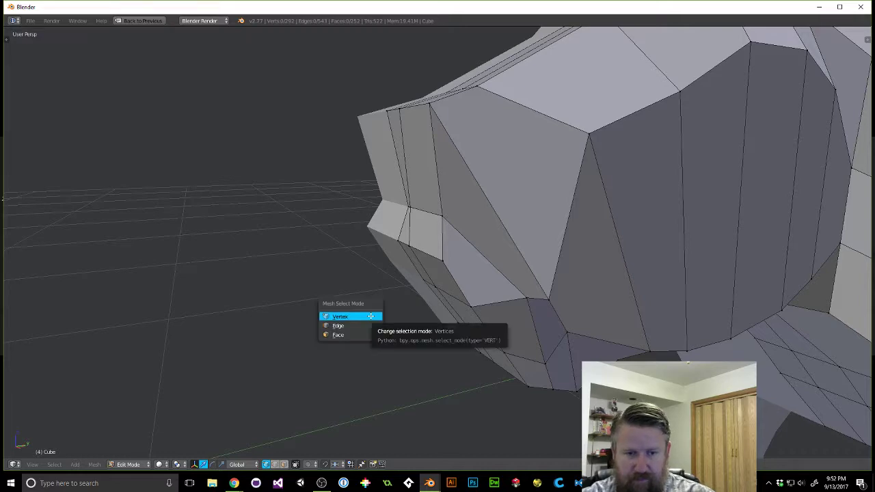
pyautogui.click(370, 316)
# Move the two outer vertices just behind the mouth corner outward along X, one at a time.
pyautogui.scroll(-3, 529, 300)
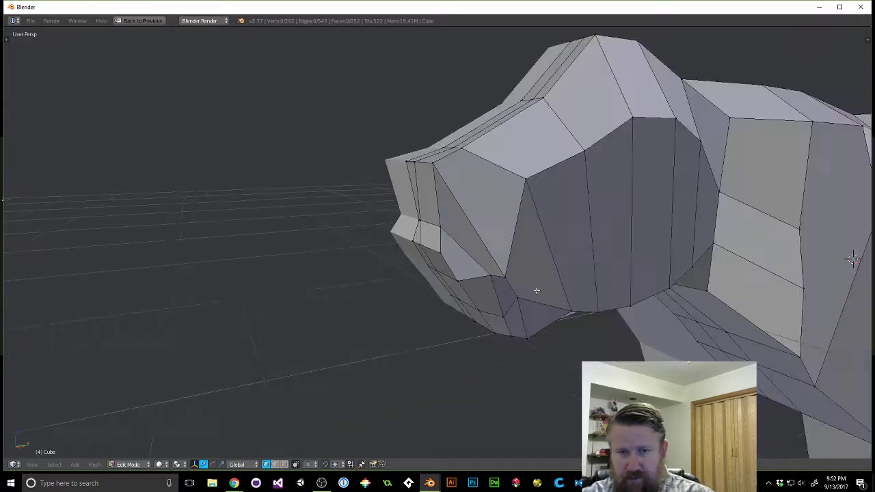
pyautogui.moveTo(538, 291)
pyautogui.mouseDown(button='middle')
pyautogui.moveTo(559, 279)
pyautogui.moveTo(548, 281)
pyautogui.mouseUp(button='middle')
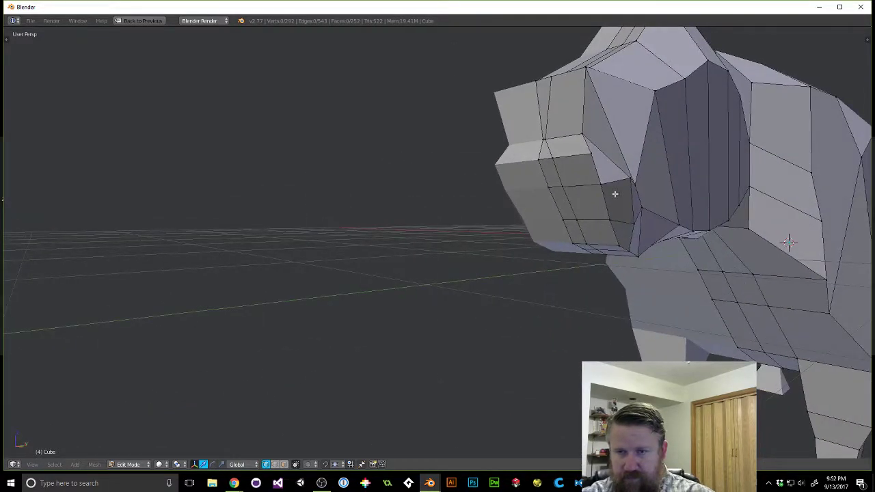
pyautogui.rightClick(636, 185)
pyautogui.press('g')
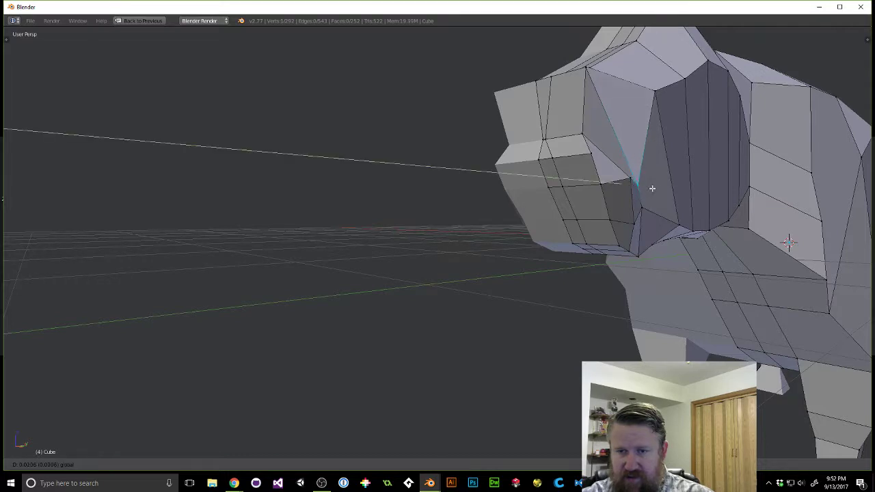
pyautogui.moveTo(660, 188); pyautogui.dragTo(663, 207)
pyautogui.rightClick(645, 208)
pyautogui.click(664, 206)
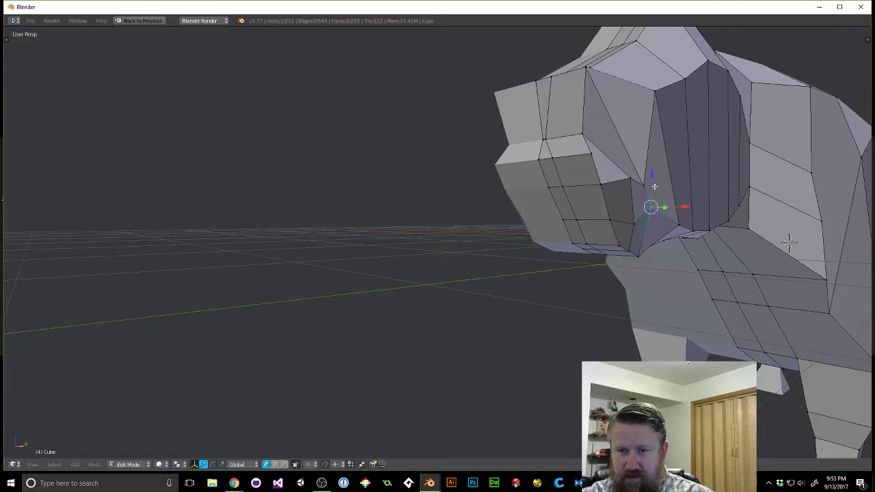
pyautogui.rightClick(645, 185)
pyautogui.moveTo(658, 187); pyautogui.dragTo(661, 188)
# Select the outer vertex at the front of the nose and move it about 0.053 inward along X.
pyautogui.moveTo(661, 188); pyautogui.dragTo(570, 170, button='middle')
pyautogui.rightClick(608, 183)
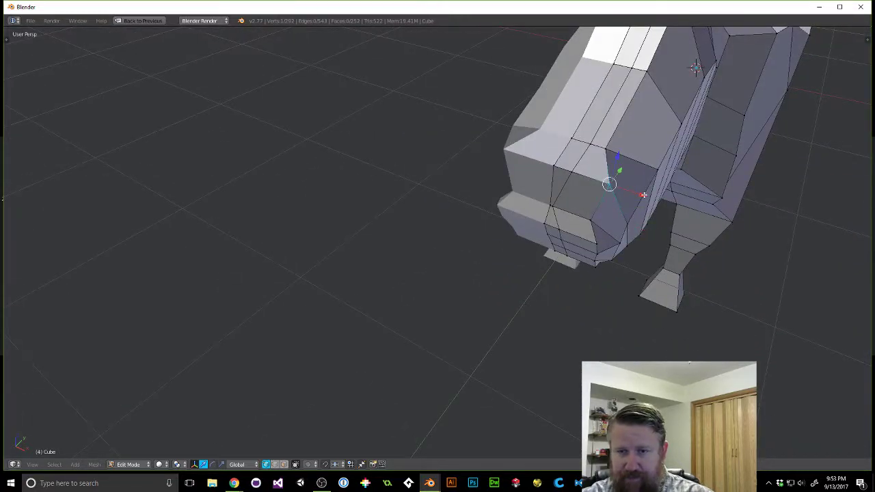
pyautogui.press('g')
pyautogui.press('x')
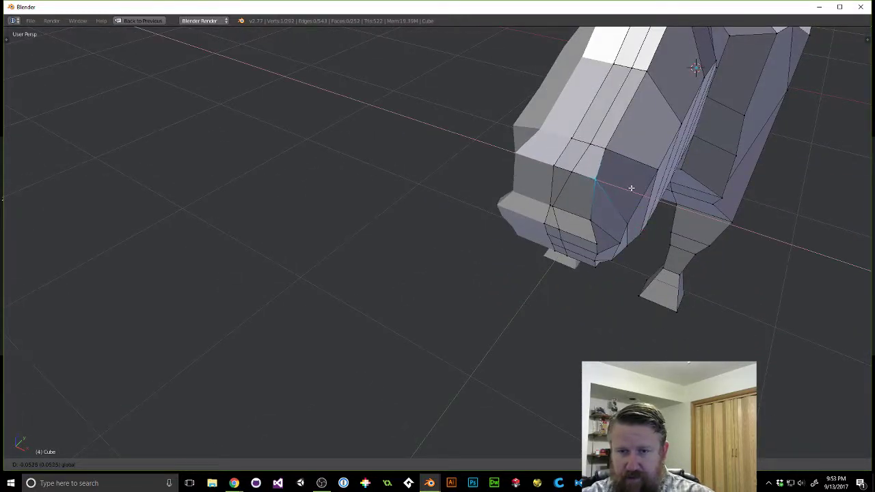
pyautogui.click(631, 189)
# Move the front vertex of the cheek's upper edge slightly inward along X and the vertex behind it slightly outward.
pyautogui.moveTo(631, 188); pyautogui.dragTo(656, 278, button='middle')
pyautogui.rightClick(522, 141)
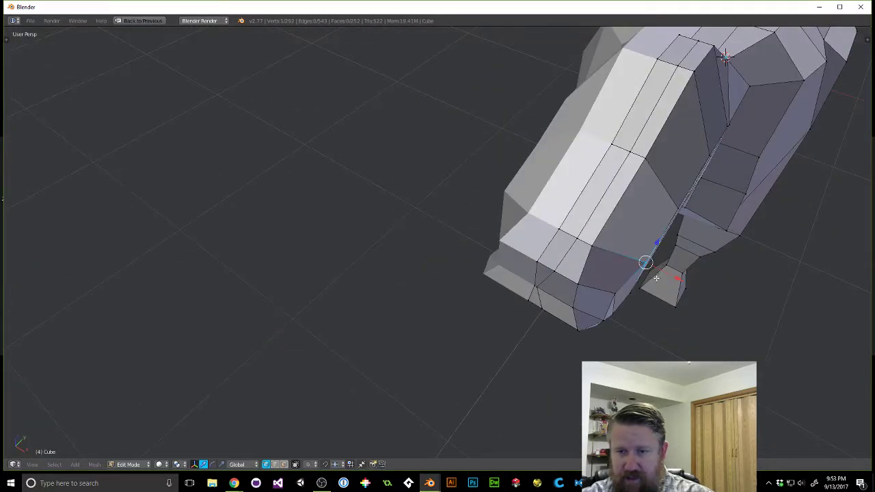
pyautogui.moveTo(679, 279); pyautogui.dragTo(677, 276)
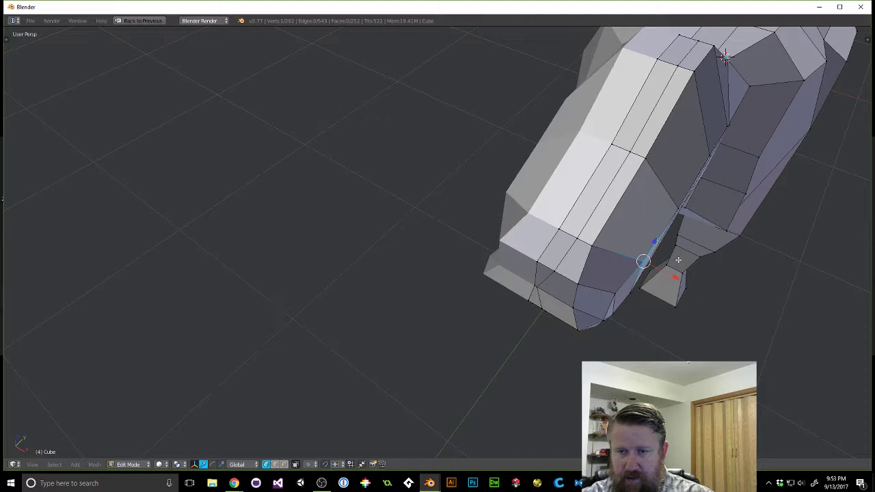
pyautogui.rightClick(679, 207)
pyautogui.moveTo(708, 224); pyautogui.dragTo(715, 226)
# Select the upper cheek vertex below the top of the head and move it about 0.045 outward along X.
pyautogui.moveTo(765, 254); pyautogui.dragTo(732, 220, button='middle')
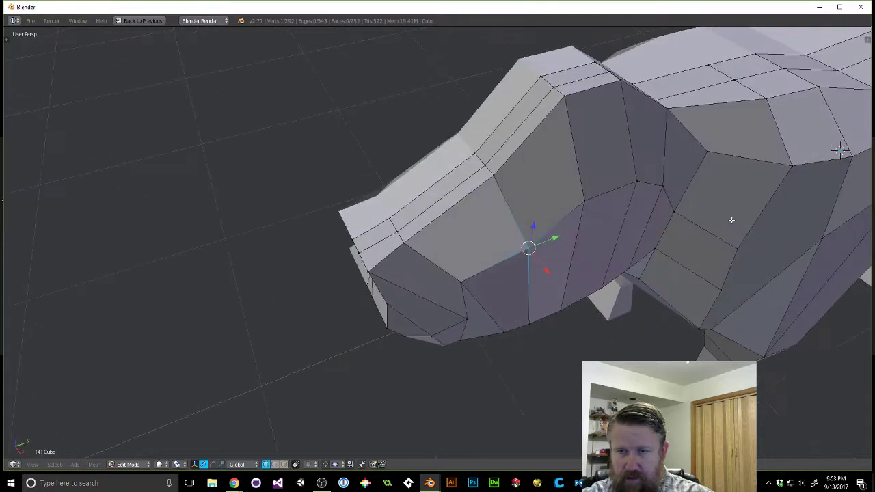
pyautogui.rightClick(585, 201)
pyautogui.press('g')
pyautogui.press('x')
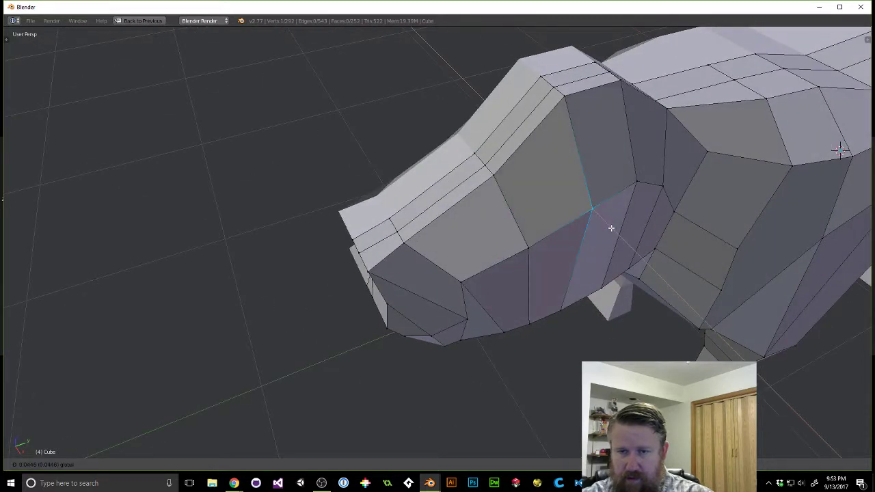
pyautogui.click(611, 228)
# Select the rearmost vertex of the cheek's upper edge, near the neck, and move it outward along X.
pyautogui.rightClick(638, 180)
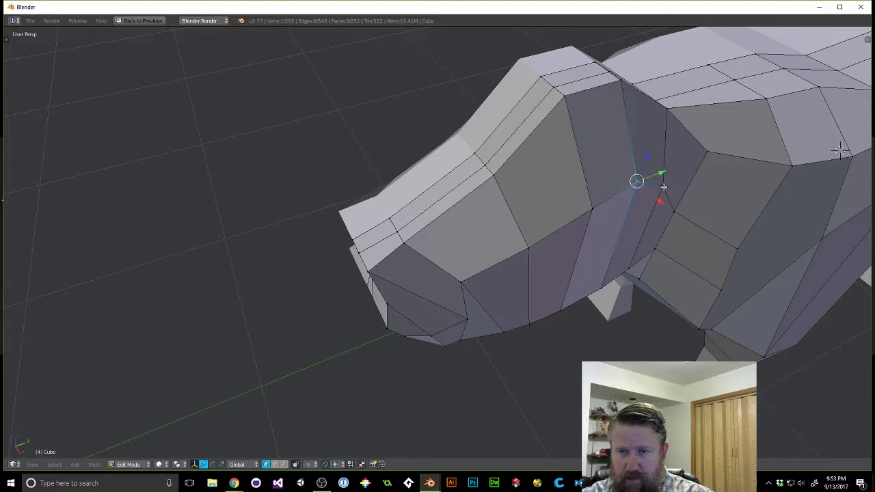
pyautogui.rightClick(662, 185)
pyautogui.press('g')
pyautogui.press('x')
pyautogui.click(680, 202)
# Select the outer upper vertex where the head meets the neck and move it slightly inward along X.
pyautogui.moveTo(680, 202); pyautogui.dragTo(524, 342, button='middle')
pyautogui.rightClick(523, 407)
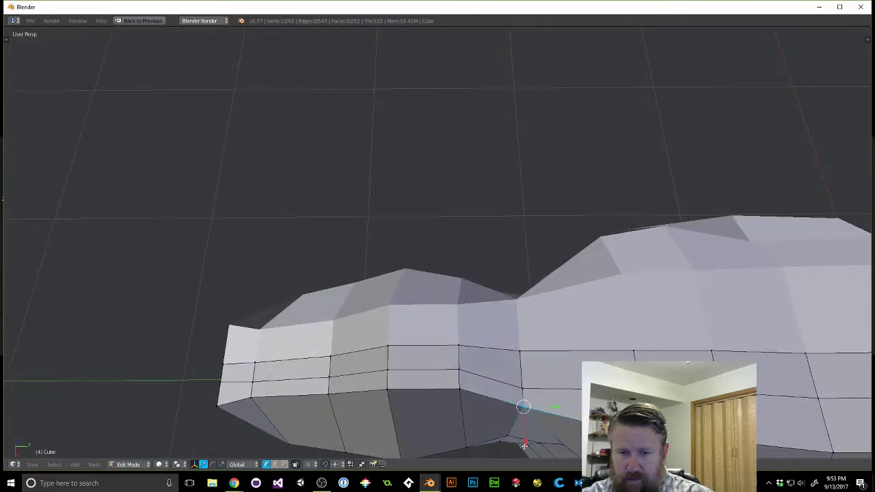
pyautogui.moveTo(524, 446); pyautogui.dragTo(525, 439)
# Select the outer vertex on top of the nose, just behind its front edge, and move it about 0.077 outward along X.
pyautogui.moveTo(506, 448); pyautogui.dragTo(526, 302, button='middle')
pyautogui.scroll(6, 555, 283)
pyautogui.moveTo(705, 298); pyautogui.dragTo(308, 233, button='middle')
pyautogui.scroll(-4, 590, 261)
pyautogui.rightClick(209, 253)
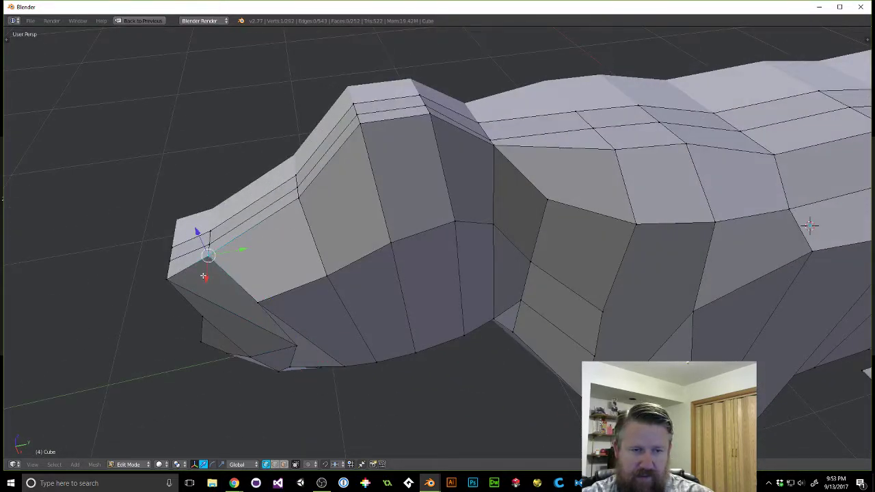
pyautogui.press('g')
pyautogui.press('x')
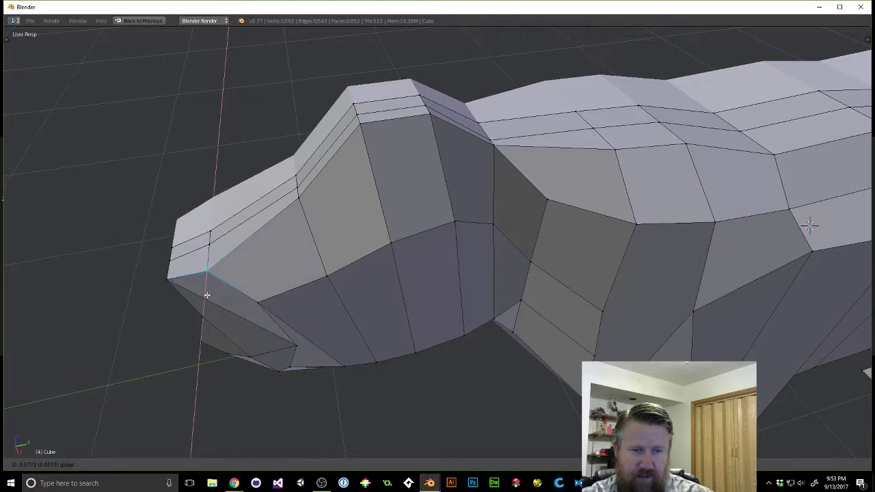
pyautogui.click(208, 294)
# Nudge the vertices along the cheek's lower edge one by one along X, mostly inward, working back to the neck.
pyautogui.moveTo(207, 295); pyautogui.dragTo(262, 242, button='middle')
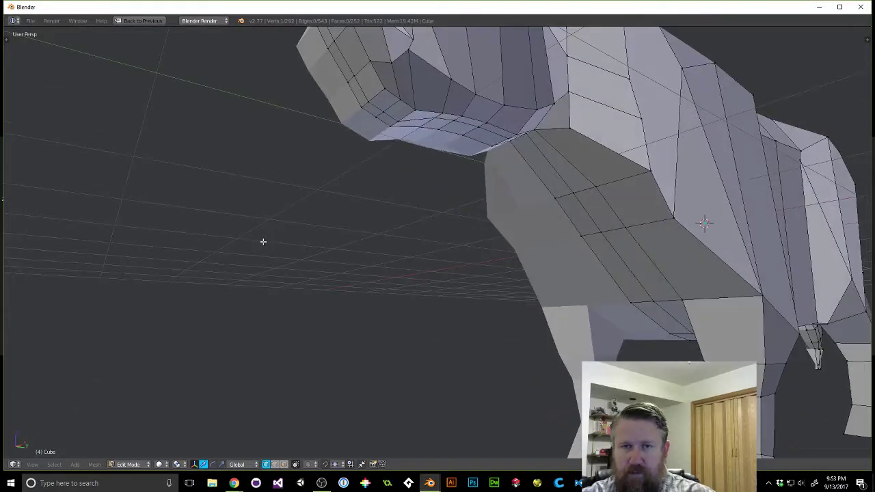
pyautogui.rightClick(453, 78)
pyautogui.moveTo(470, 65); pyautogui.dragTo(475, 87)
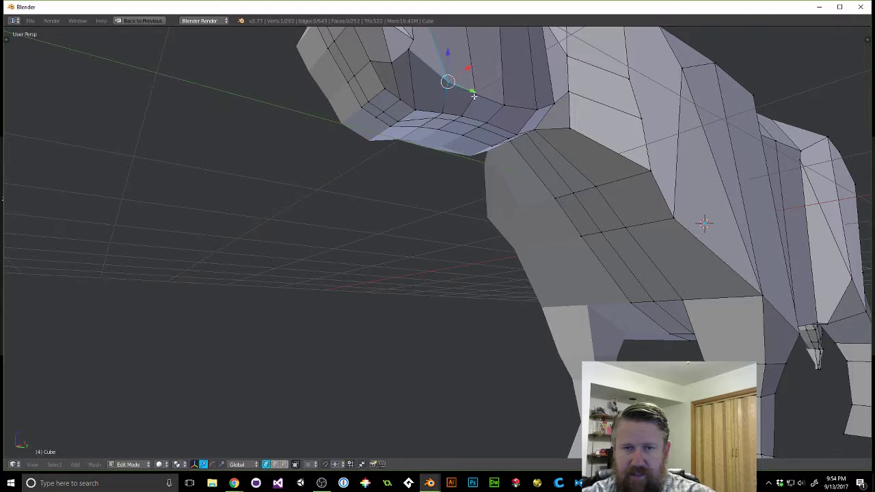
pyautogui.moveTo(498, 81); pyautogui.dragTo(497, 82)
pyautogui.rightClick(507, 104)
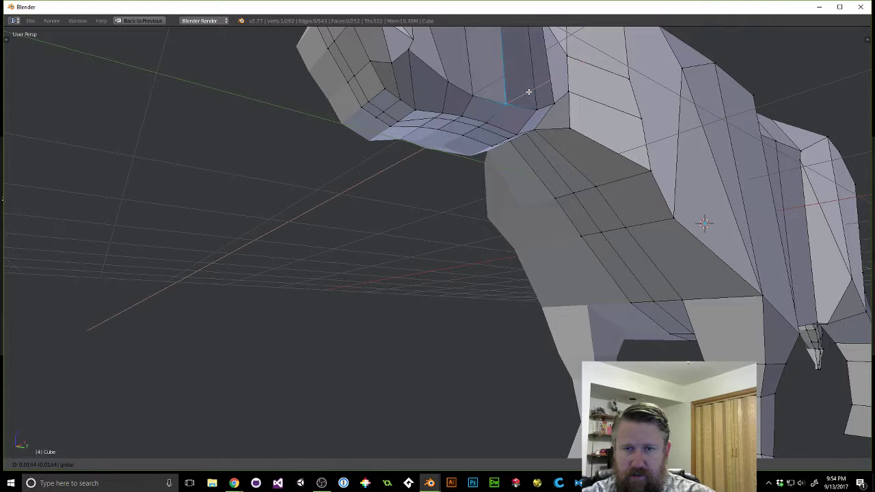
pyautogui.rightClick(542, 104)
pyautogui.moveTo(562, 98); pyautogui.dragTo(556, 102)
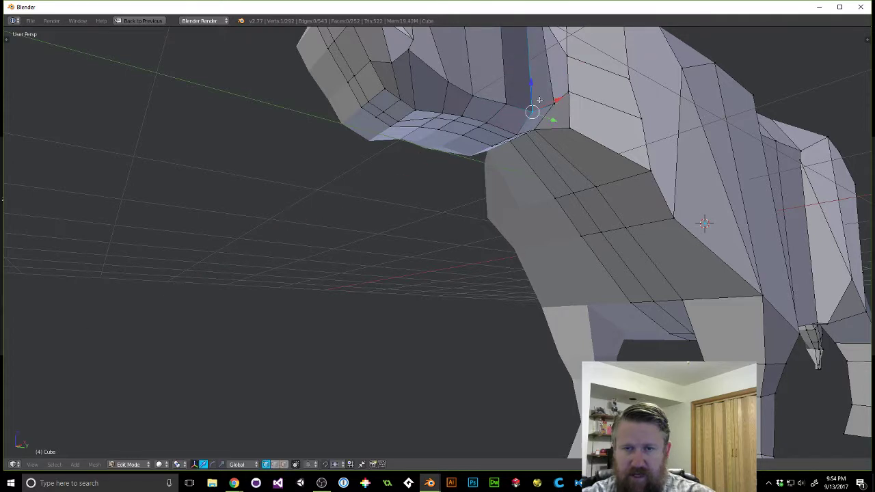
pyautogui.rightClick(501, 97)
pyautogui.rightClick(559, 101)
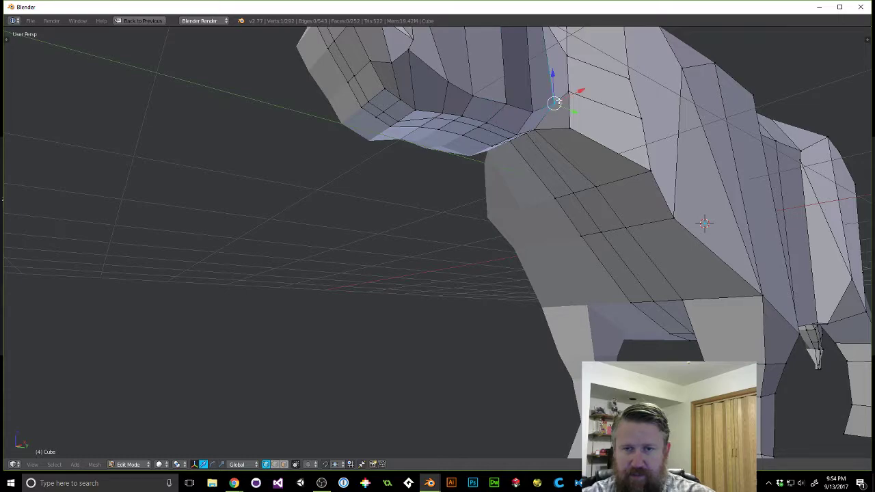
pyautogui.moveTo(580, 90); pyautogui.dragTo(573, 92)
# Move the upper cheek vertex below the top of the head slightly back inward along X.
pyautogui.moveTo(512, 108); pyautogui.dragTo(620, 208, button='middle')
pyautogui.rightClick(639, 217)
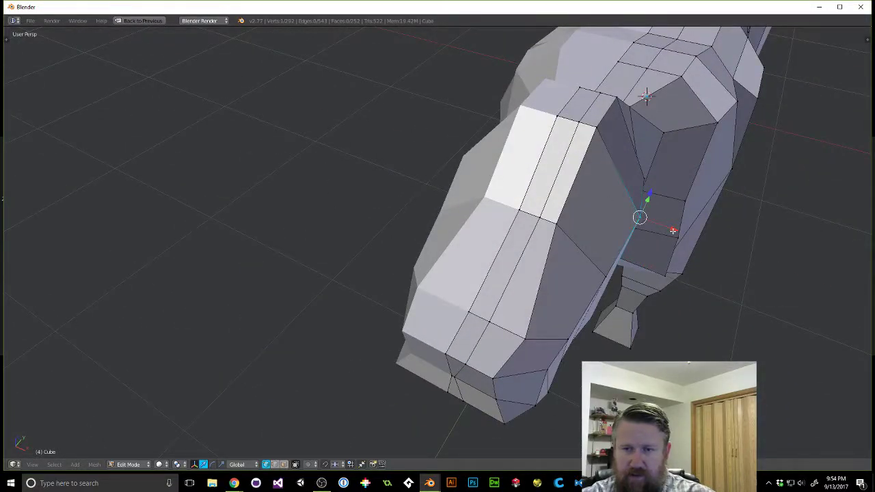
pyautogui.moveTo(673, 231); pyautogui.dragTo(667, 230)
# Move the outer vertices along the bottom of the chin and jaw slightly inward along X, one at a time.
pyautogui.moveTo(682, 255); pyautogui.dragTo(473, 86, button='middle')
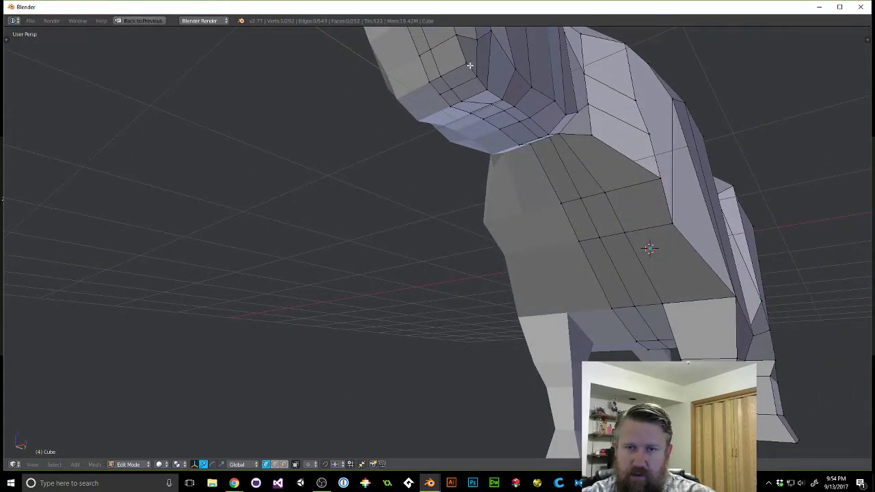
pyautogui.rightClick(466, 62)
pyautogui.moveTo(492, 51); pyautogui.dragTo(487, 53)
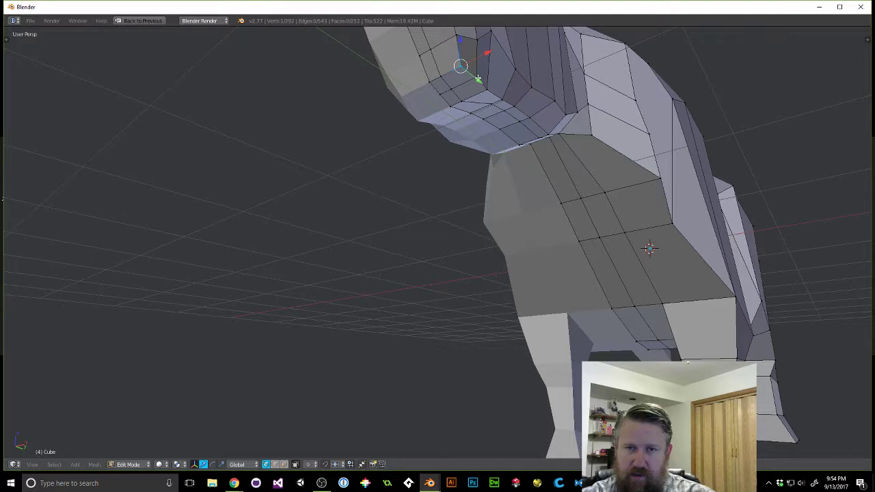
pyautogui.rightClick(456, 101)
pyautogui.rightClick(477, 80)
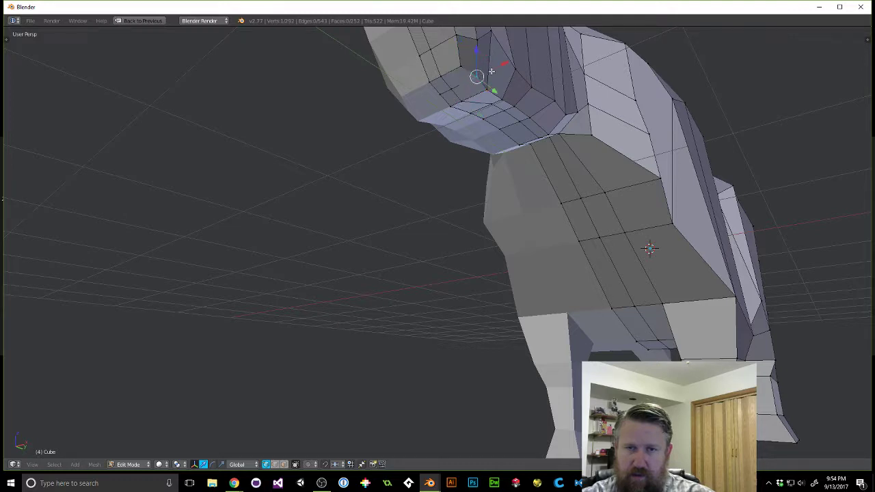
pyautogui.moveTo(505, 63); pyautogui.dragTo(495, 66)
pyautogui.moveTo(564, 52); pyautogui.dragTo(429, 187, button='middle')
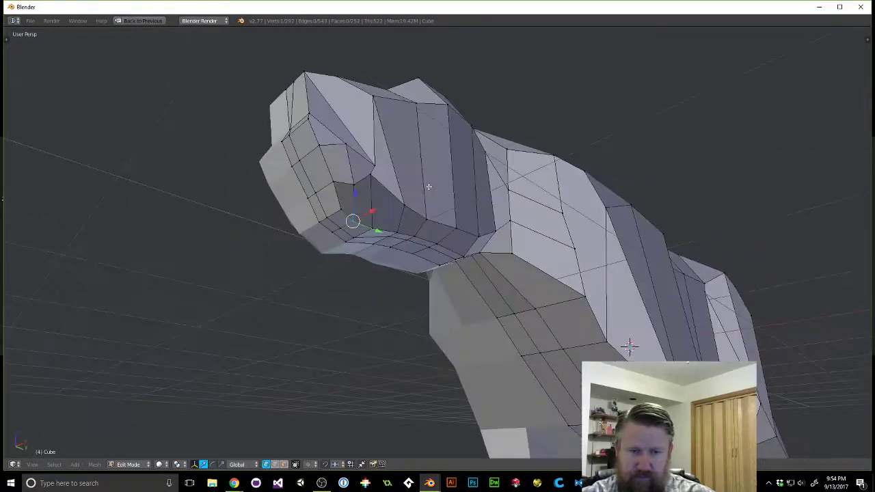
pyautogui.moveTo(373, 211); pyautogui.dragTo(398, 233)
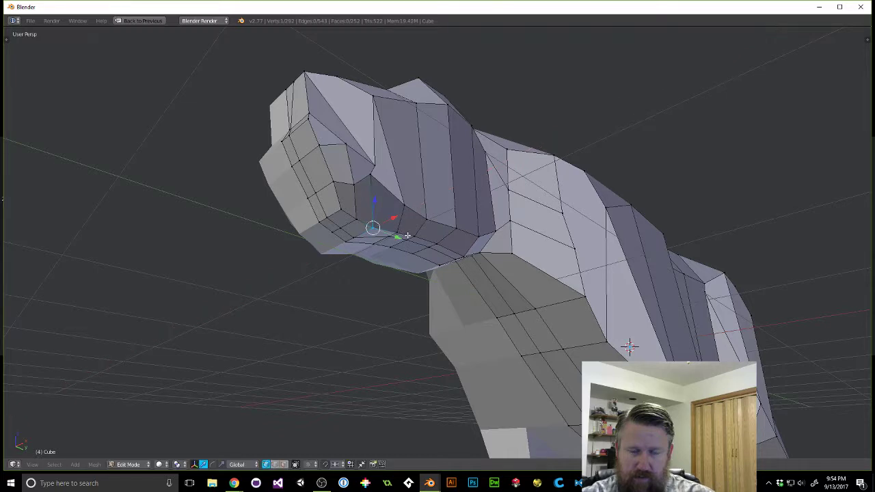
# Move two outer vertices on the jaw's underside behind the chin outward along X one at a time, the second by about 0.02.
pyautogui.moveTo(407, 235); pyautogui.dragTo(427, 194, button='middle')
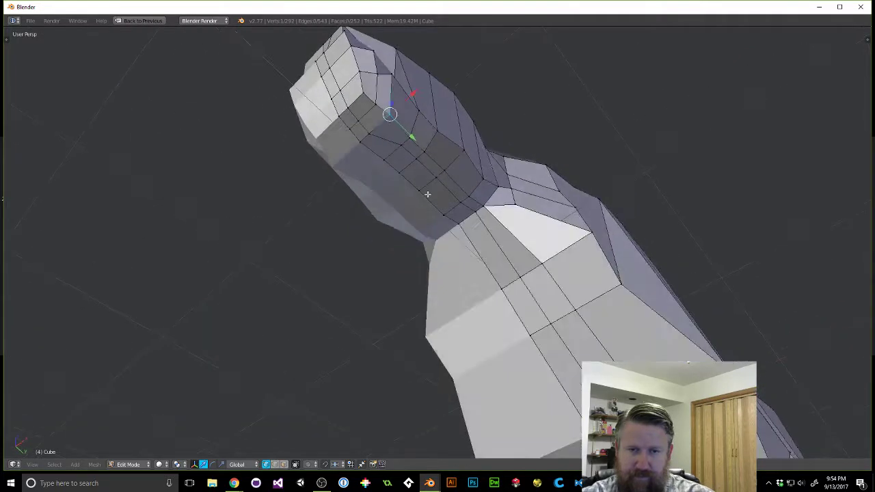
pyautogui.rightClick(400, 146)
pyautogui.rightClick(359, 140)
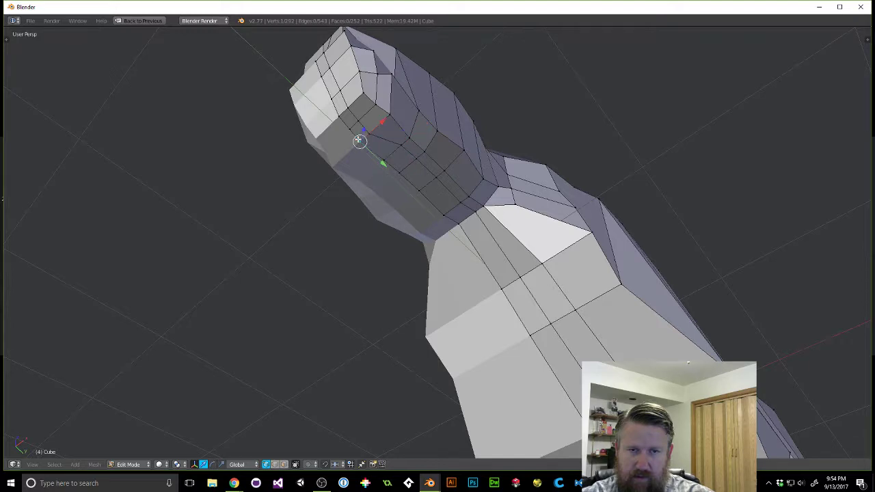
pyautogui.rightClick(410, 139)
pyautogui.moveTo(434, 117); pyautogui.dragTo(438, 116)
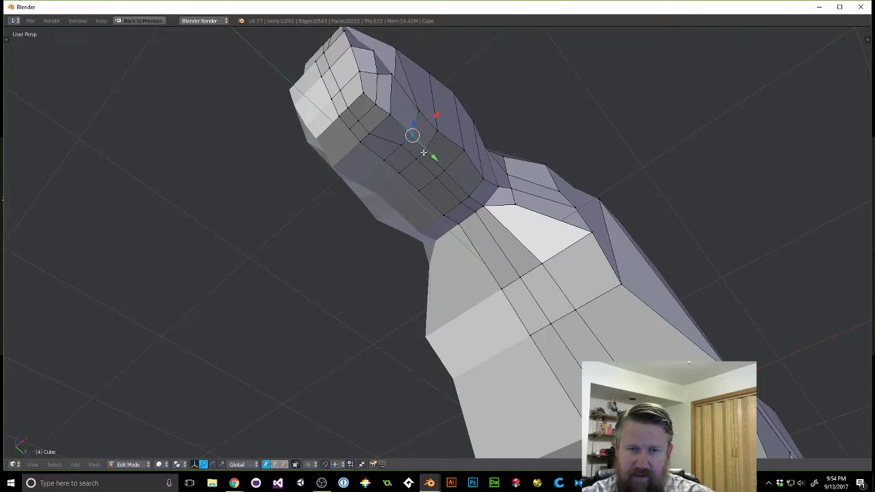
pyautogui.rightClick(438, 176)
pyautogui.rightClick(424, 151)
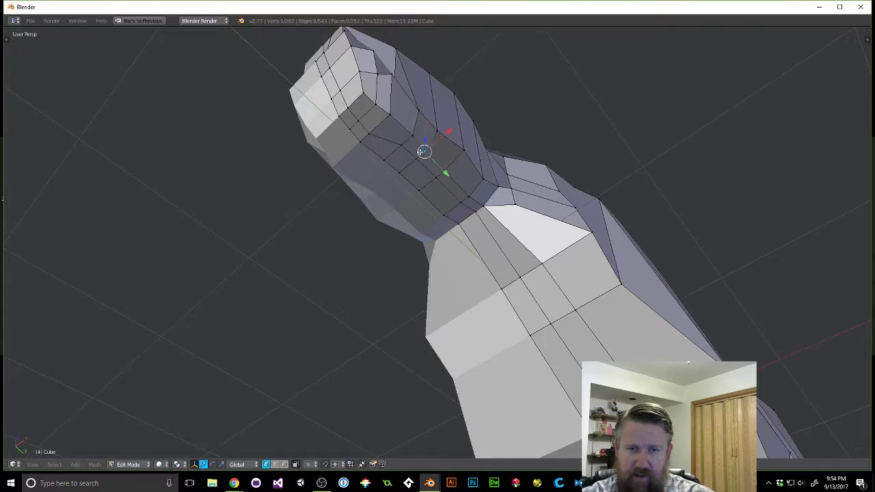
pyautogui.moveTo(445, 132); pyautogui.dragTo(453, 134)
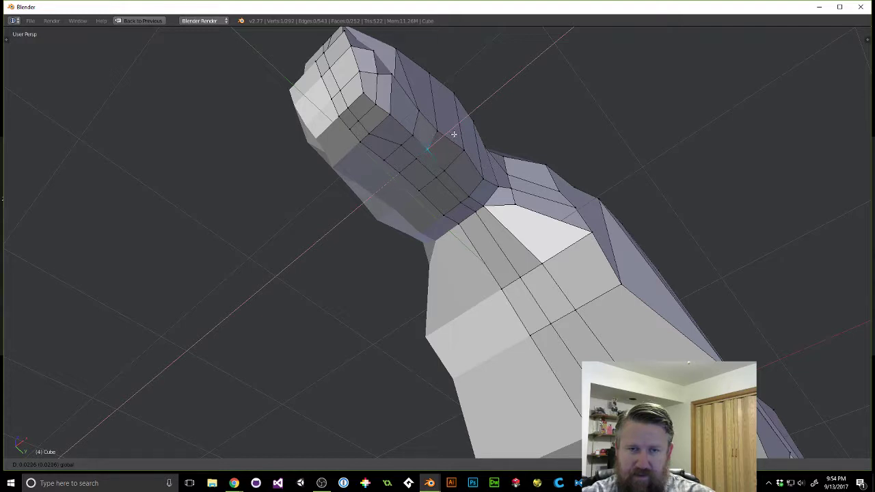
pyautogui.moveTo(455, 134); pyautogui.dragTo(455, 134)
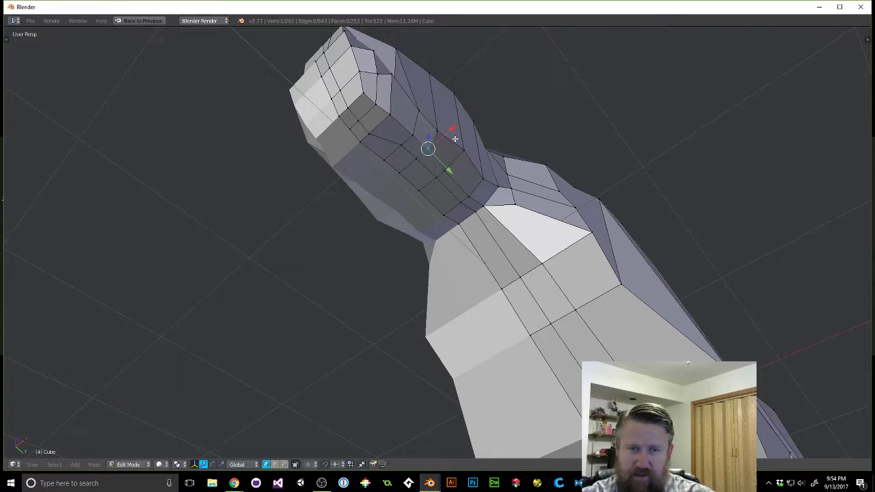
# Select the next outer vertex farther back on the jaw's underside and nudge it slightly along X.
pyautogui.rightClick(437, 175)
pyautogui.moveTo(445, 171); pyautogui.dragTo(447, 171)
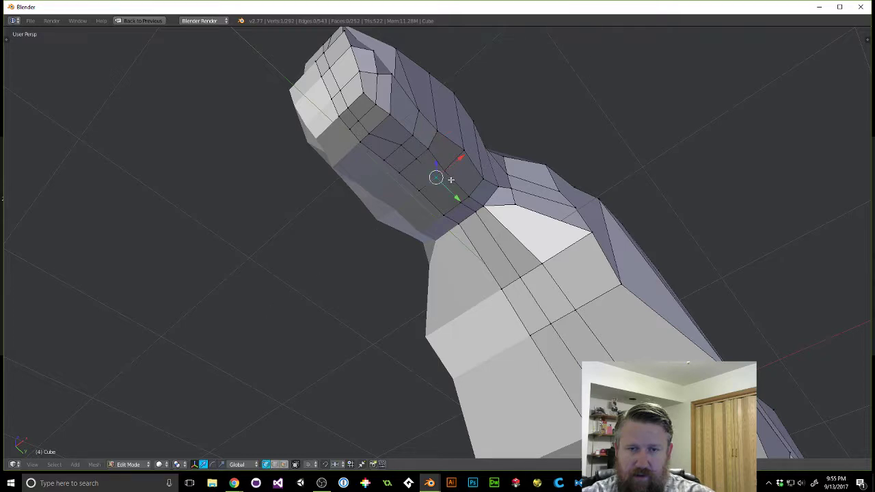
pyautogui.rightClick(468, 196)
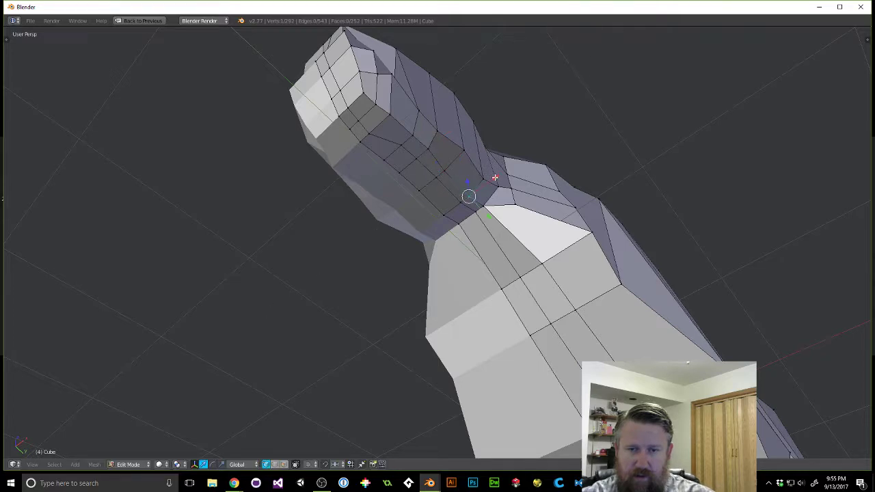
pyautogui.click(445, 171)
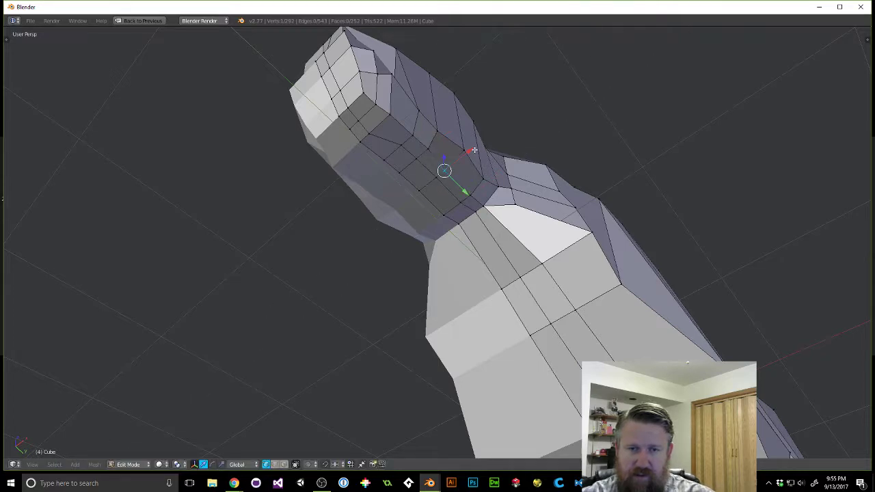
pyautogui.moveTo(474, 150); pyautogui.dragTo(472, 150)
pyautogui.moveTo(463, 164); pyautogui.dragTo(465, 216, button='middle')
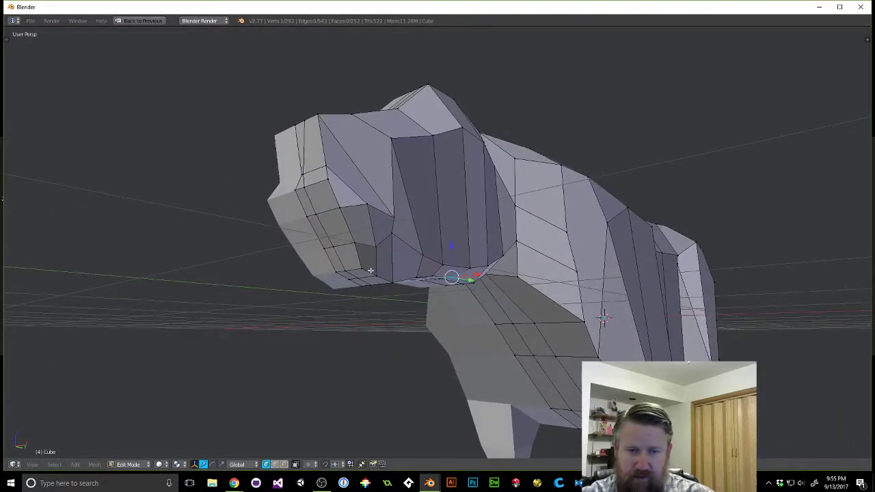
# Select the outer edge loop along the jaw's underside in edge mode and raise it slightly along Z.
pyautogui.moveTo(417, 278); pyautogui.dragTo(384, 249, button='middle')
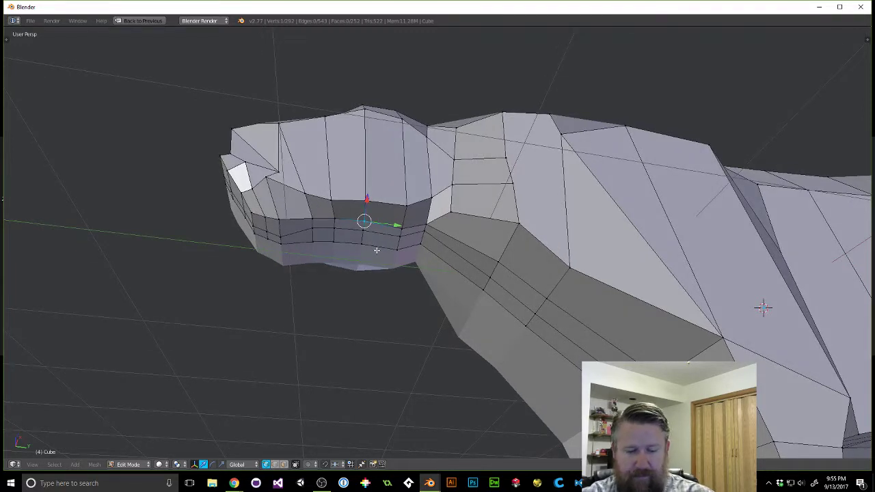
pyautogui.hotkey('ctrl', 'Tab')
pyautogui.click(361, 261)
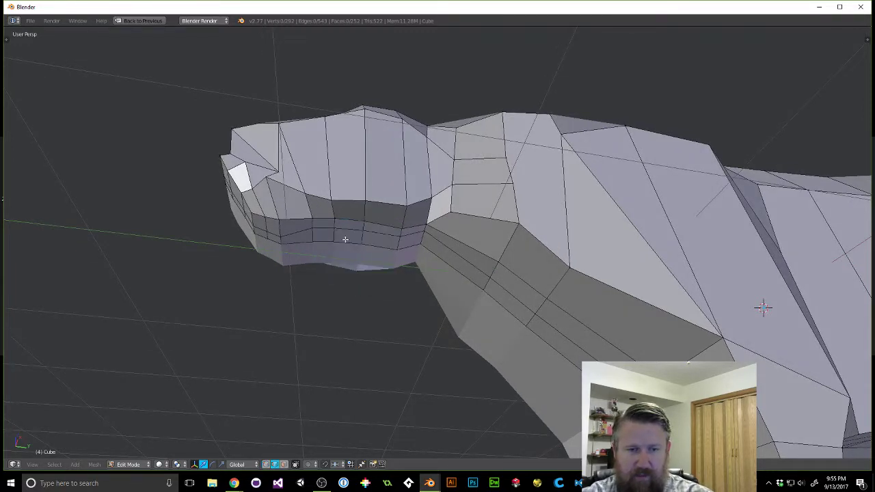
pyautogui.keyDown('alt'); pyautogui.rightClick(329, 220); pyautogui.keyUp('alt')
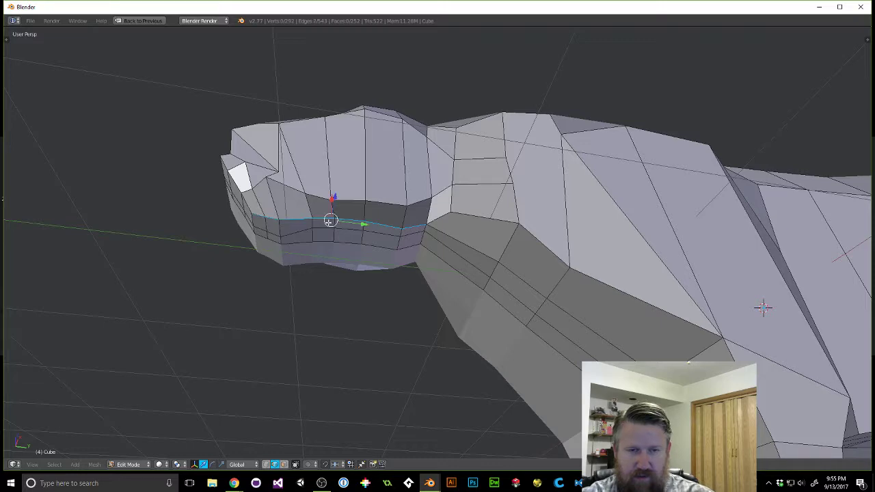
pyautogui.moveTo(764, 308); pyautogui.dragTo(618, 324, button='middle')
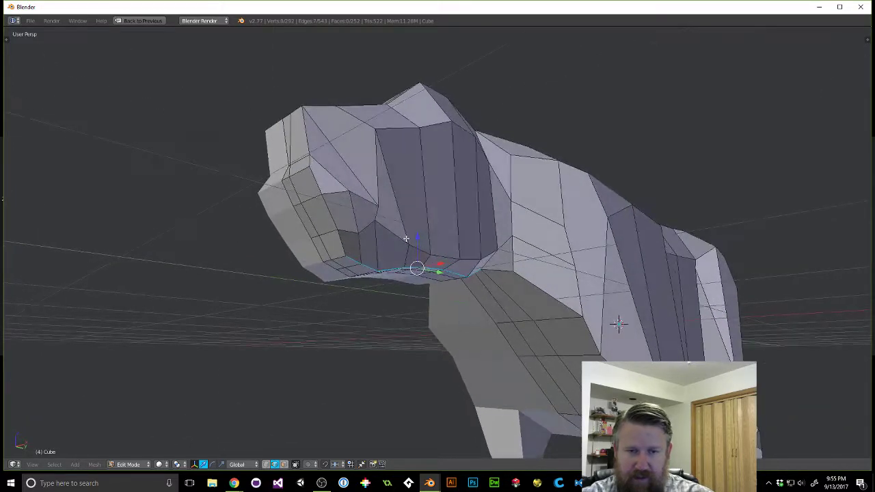
pyautogui.moveTo(418, 236); pyautogui.dragTo(416, 223)
pyautogui.scroll(6, 455, 268)
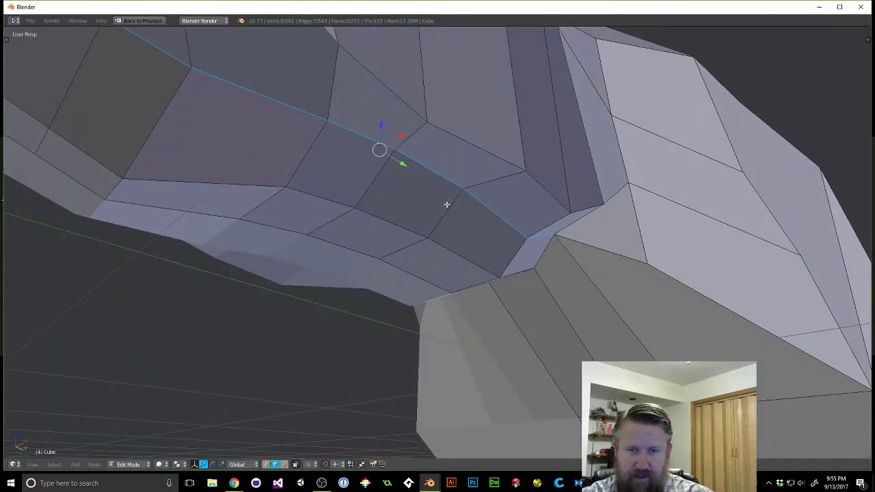
# Select the single edge midway along the raised jaw loop and lower it about 0.047 along Z.
pyautogui.moveTo(447, 204); pyautogui.dragTo(381, 234, button='middle')
pyautogui.rightClick(357, 247)
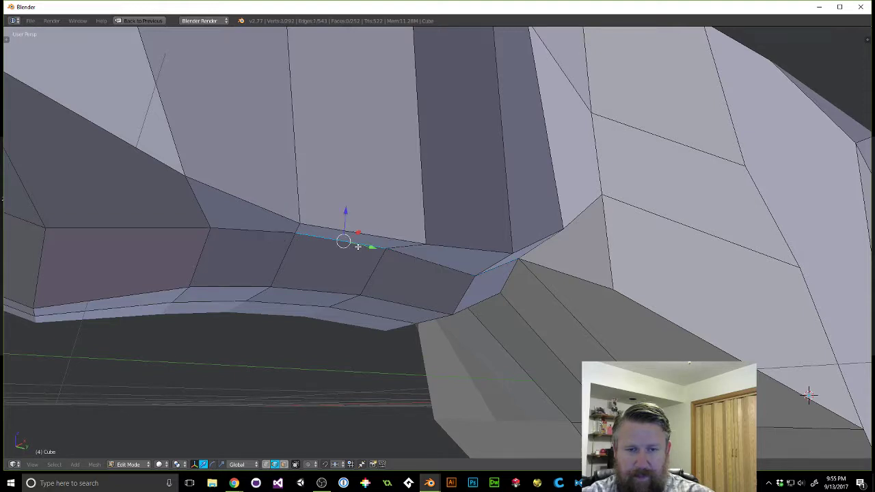
pyautogui.press('g')
pyautogui.press('z')
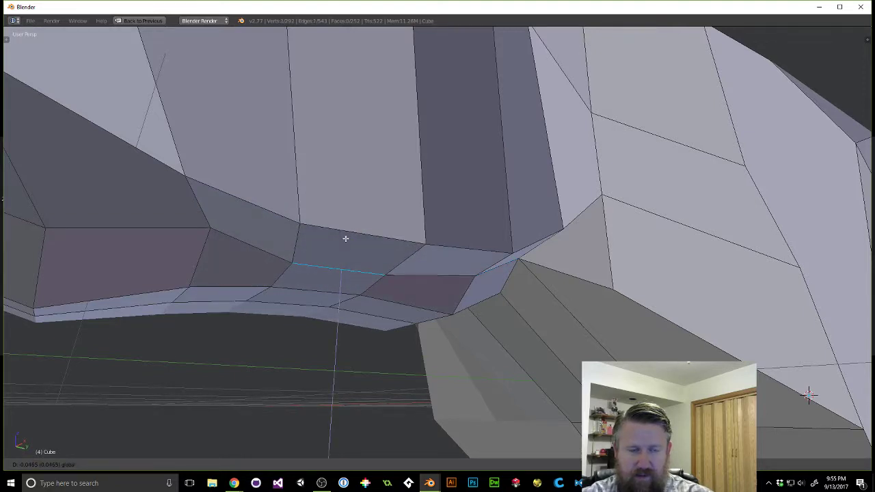
pyautogui.click(345, 238)
# Select the long edge of the jaw loop nearer the chin and lower it slightly along Z.
pyautogui.rightClick(195, 224)
pyautogui.press('g')
pyautogui.press('z')
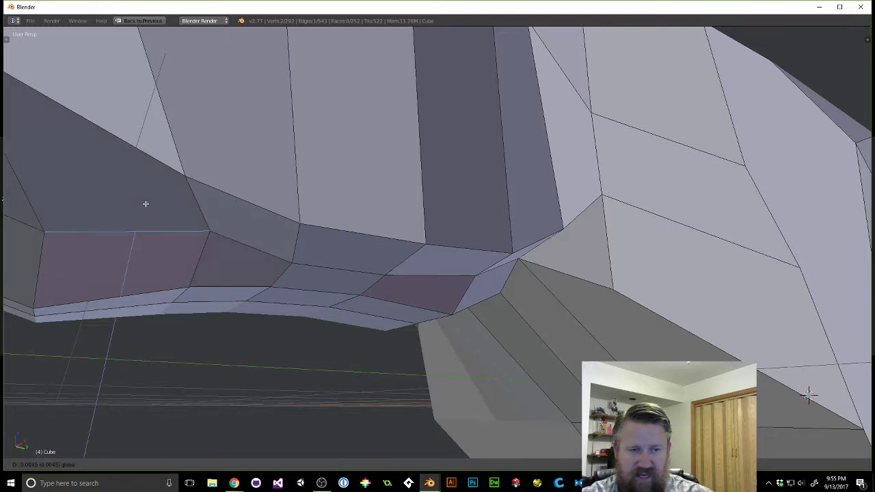
pyautogui.click(145, 216)
# Return to vertex mode, clear the selection, and lower the vertex near the back of the jaw's lower edge along Z.
pyautogui.scroll(-6, 146, 216)
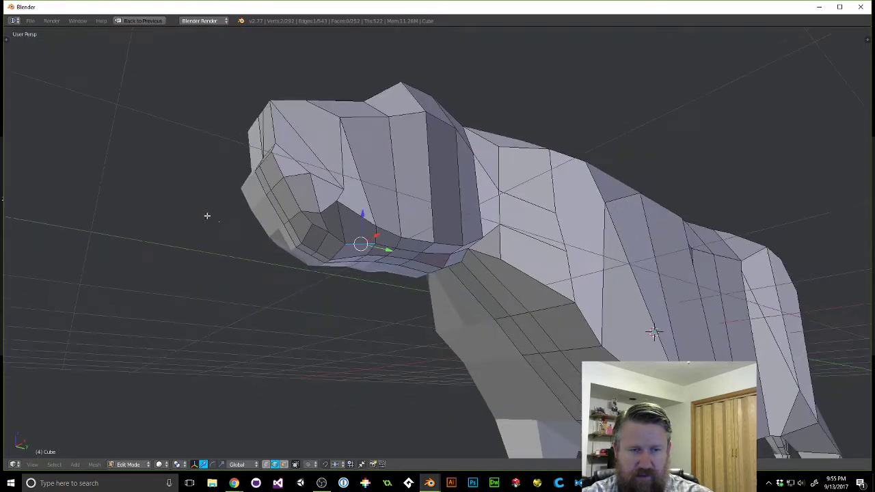
pyautogui.moveTo(208, 216); pyautogui.dragTo(174, 217, button='middle')
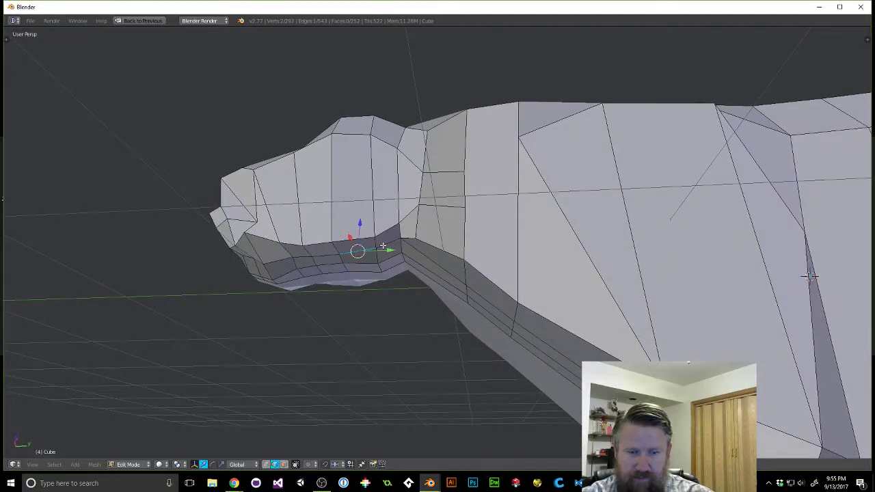
pyautogui.hotkey('ctrl', 'Tab')
pyautogui.click(363, 237)
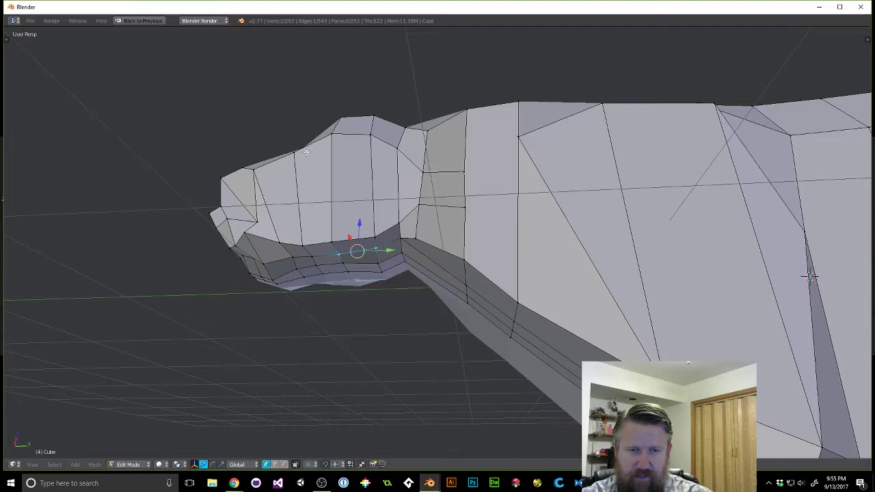
pyautogui.press('a')
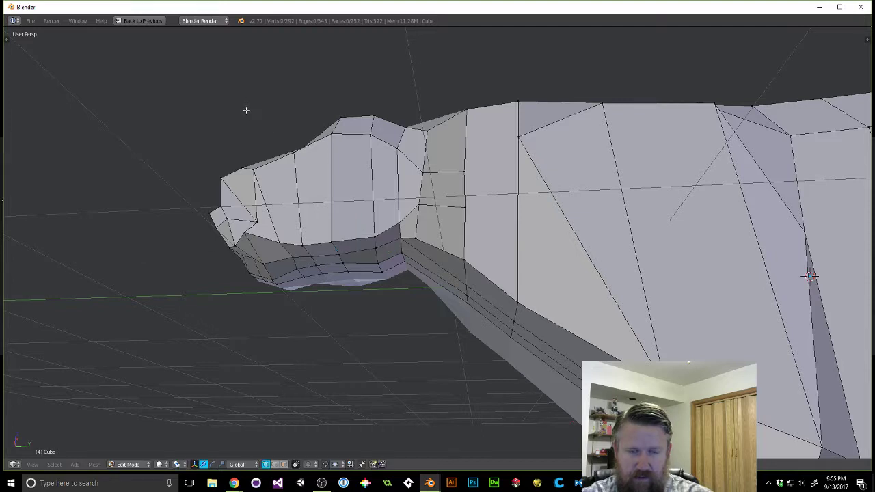
pyautogui.rightClick(378, 250)
pyautogui.moveTo(378, 250); pyautogui.dragTo(410, 265, button='middle')
pyautogui.moveTo(394, 229); pyautogui.dragTo(395, 254)
# Select the two outer vertices on top of the head, lower them along Z and shift them slightly outward along X.
pyautogui.moveTo(396, 255); pyautogui.dragTo(446, 291, button='middle')
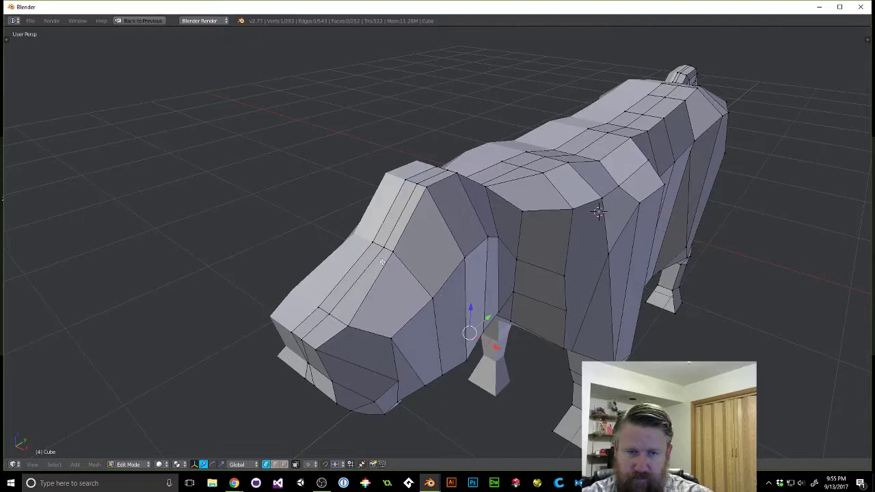
pyautogui.rightClick(430, 183)
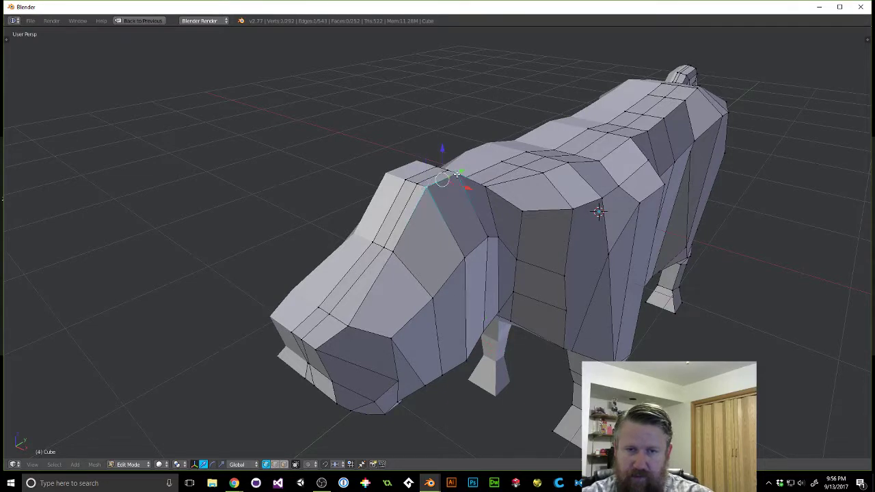
pyautogui.press('g')
pyautogui.press('z')
pyautogui.press('Escape')
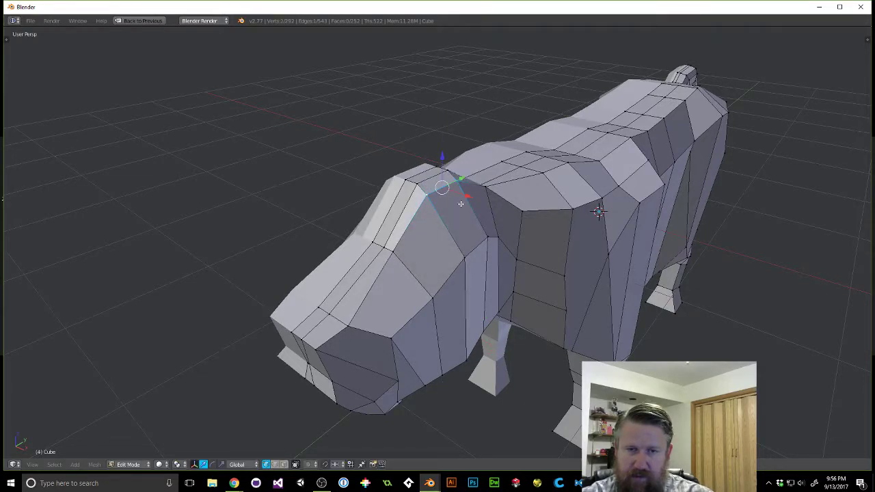
pyautogui.press('g')
pyautogui.press('x')
pyautogui.press('z')
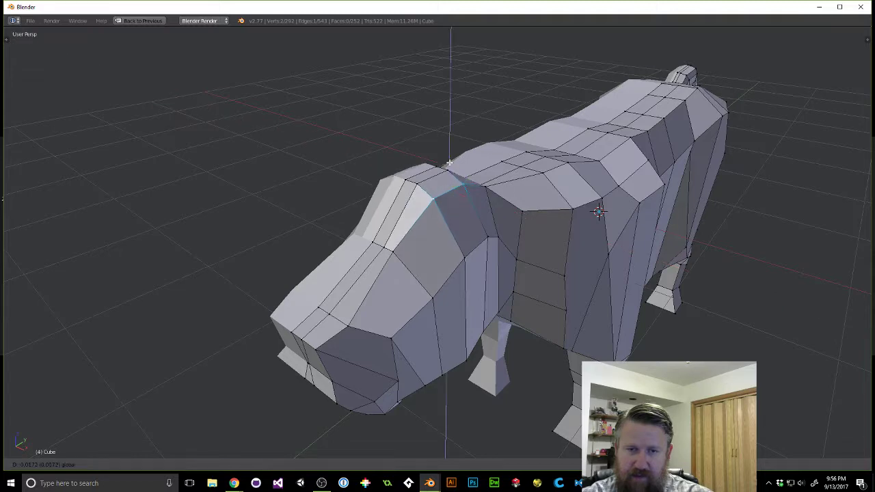
pyautogui.click(451, 170)
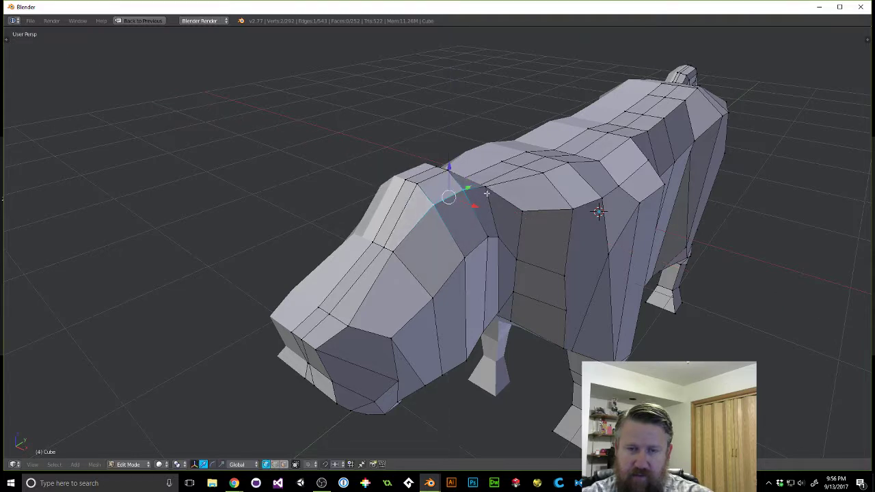
pyautogui.moveTo(487, 194); pyautogui.dragTo(440, 211, button='middle')
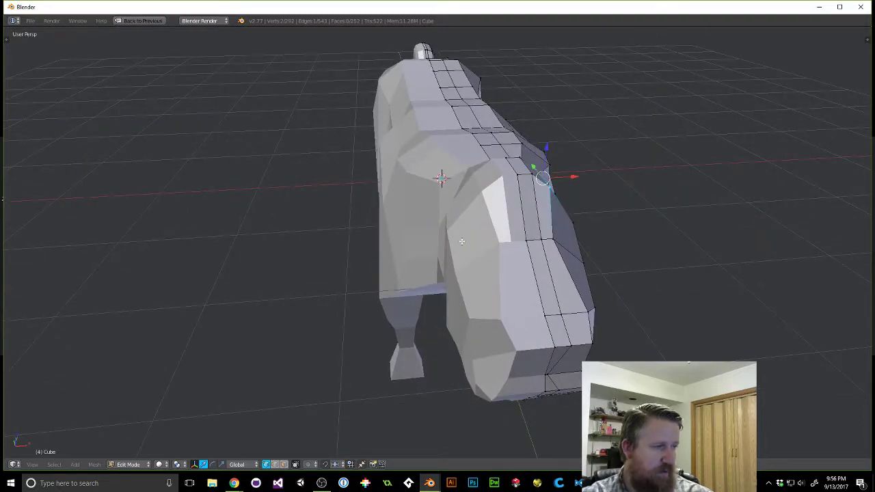
# Switch to the Chrome browser and search Google Images for "cow".
pyautogui.hotkey('alt', 'Tab')
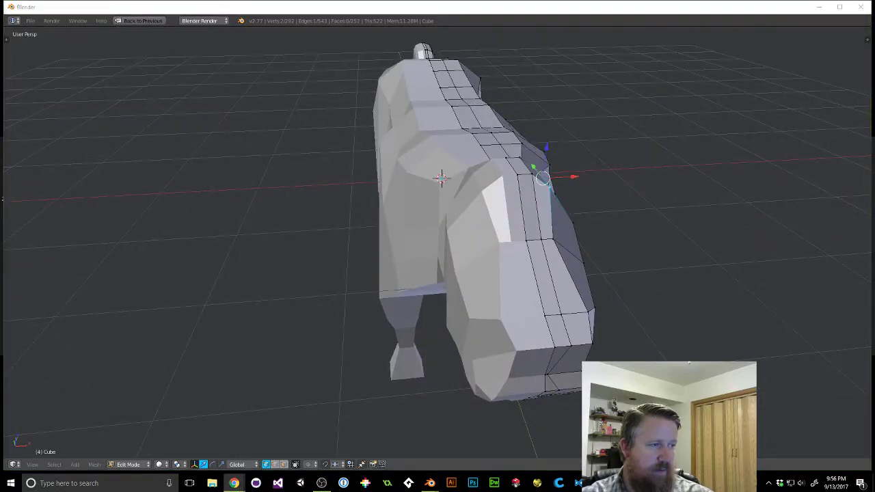
pyautogui.moveTo(0, 55); pyautogui.dragTo(447, 48)
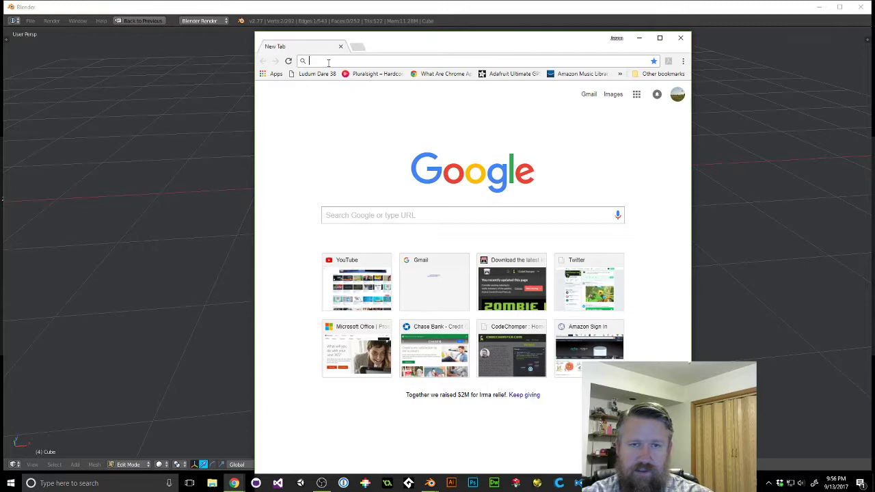
pyautogui.click(348, 220)
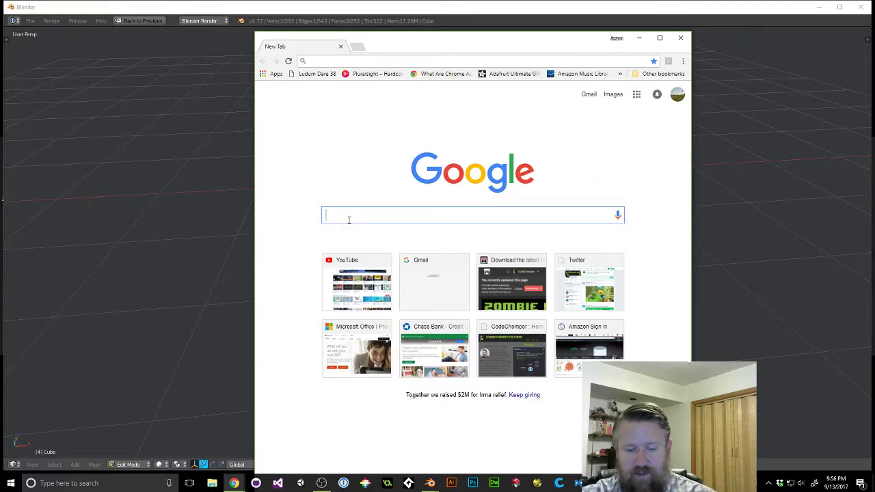
pyautogui.write('cow')
pyautogui.press('Return')
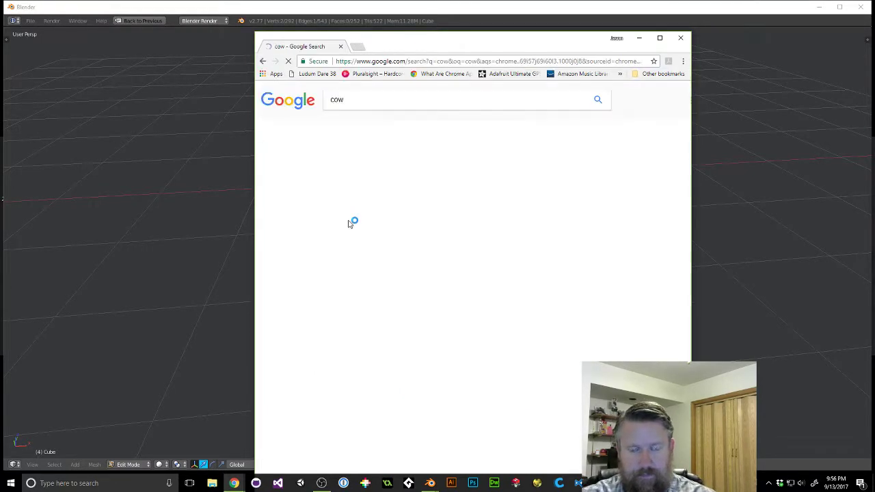
pyautogui.click(361, 127)
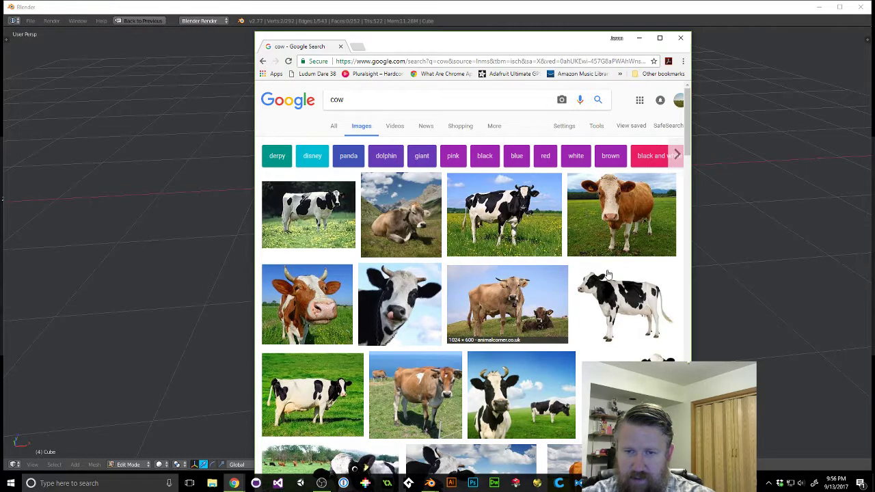
# Open the Britannica photo of the brown and white Guernsey cow full size and move the browser window off the Blender screen.
pyautogui.click(613, 207)
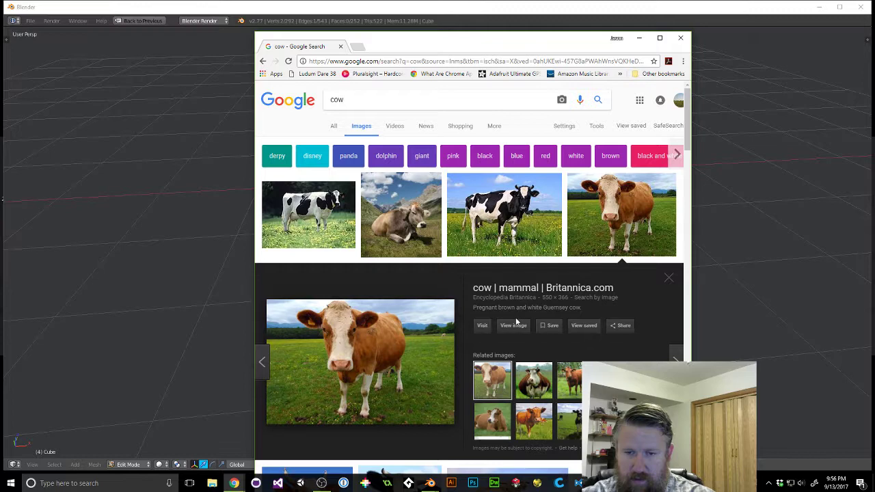
pyautogui.click(514, 325)
pyautogui.moveTo(557, 41); pyautogui.dragTo(0, 29)
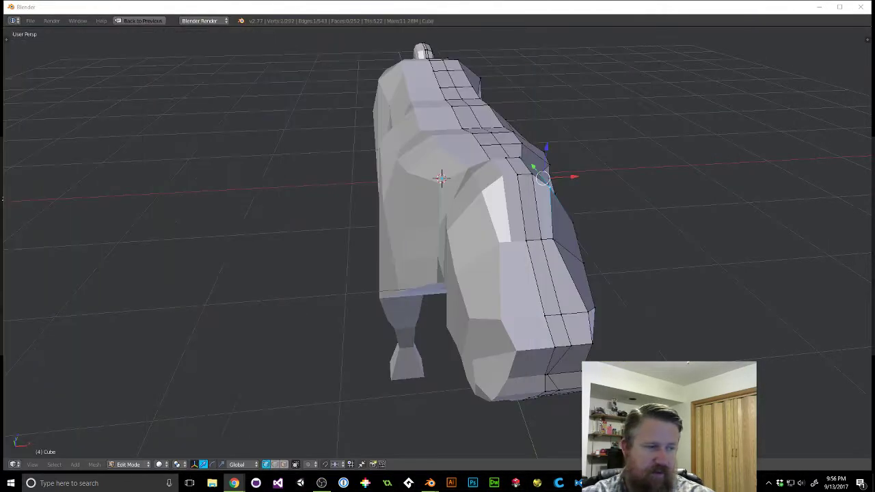
# Select the upper outer corner vertex of the muzzle's front face and shift it slightly outward along X.
pyautogui.moveTo(551, 264); pyautogui.dragTo(422, 306, button='middle')
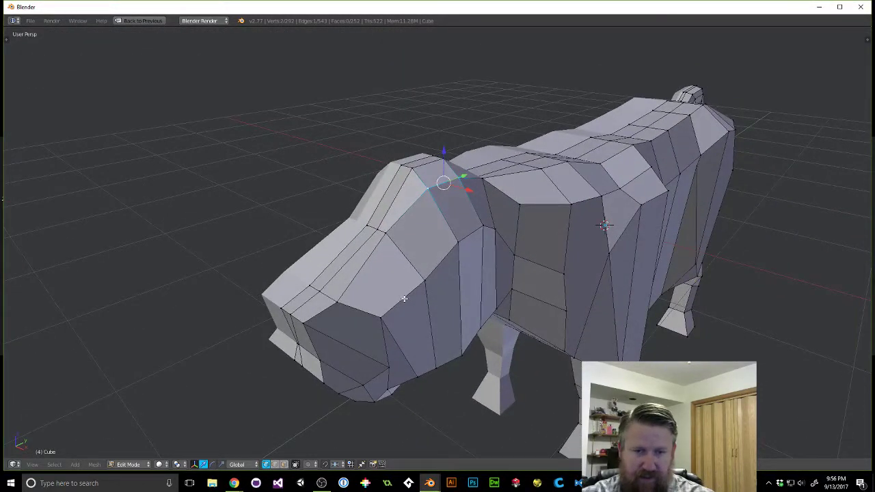
pyautogui.moveTo(379, 284); pyautogui.dragTo(418, 270, button='middle')
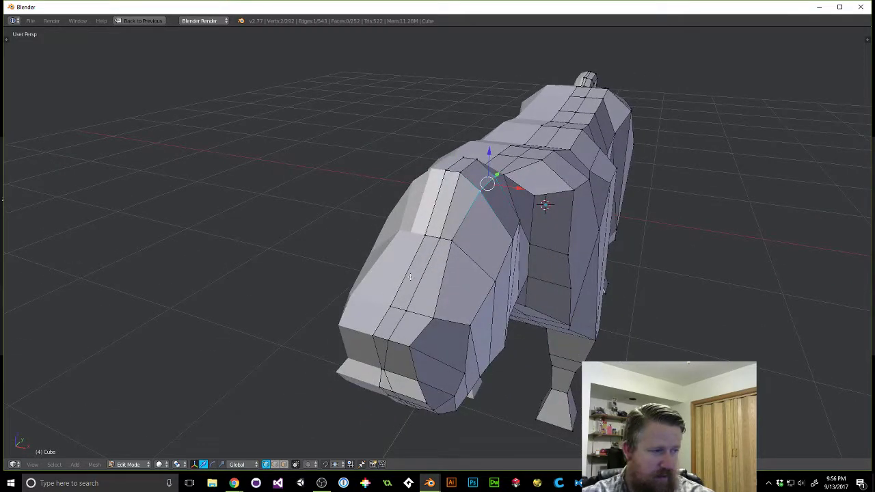
pyautogui.moveTo(457, 312); pyautogui.dragTo(449, 264, button='middle')
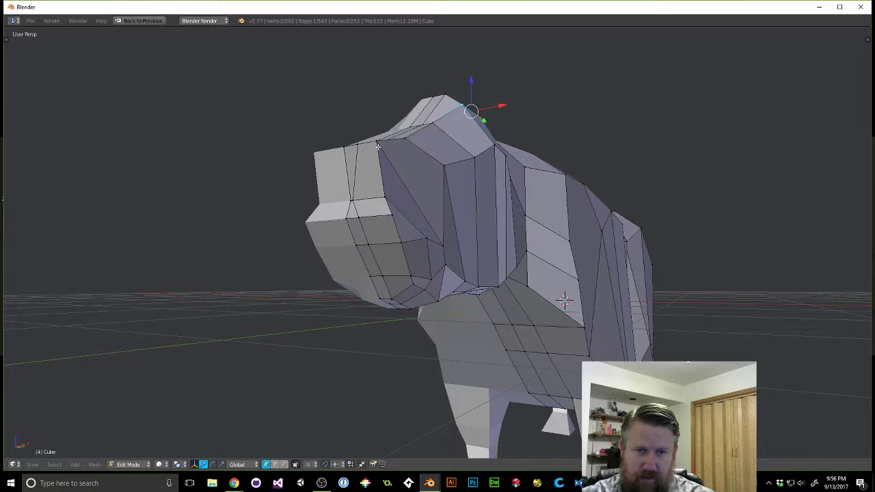
pyautogui.moveTo(380, 146); pyautogui.dragTo(469, 296, button='middle')
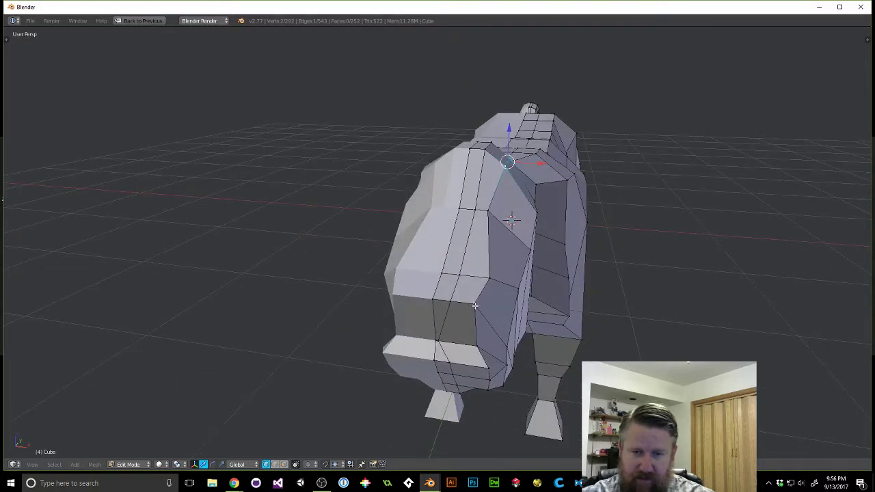
pyautogui.rightClick(475, 306)
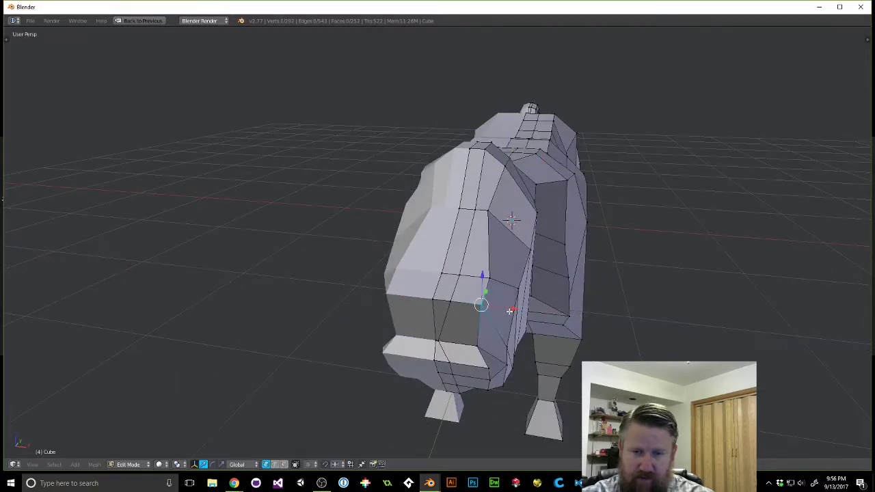
# Move the outer vertex at the muzzle's mouth line outward along X to widen the mouth.
pyautogui.moveTo(510, 311); pyautogui.dragTo(522, 306, button='middle')
pyautogui.rightClick(531, 288)
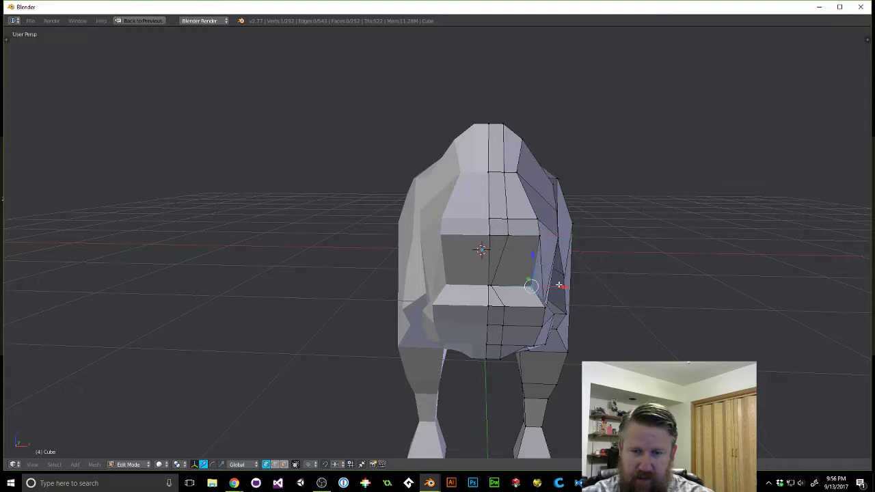
pyautogui.press('g')
pyautogui.press('x')
pyautogui.click(583, 289)
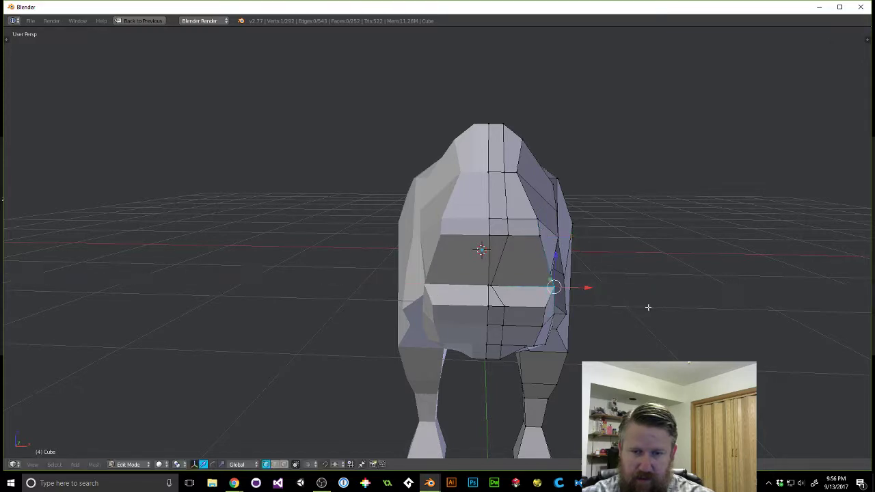
# Switch to edge select mode and delete the diagonal edge running across the cheek behind the muzzle.
pyautogui.moveTo(648, 307); pyautogui.dragTo(606, 308, button='middle')
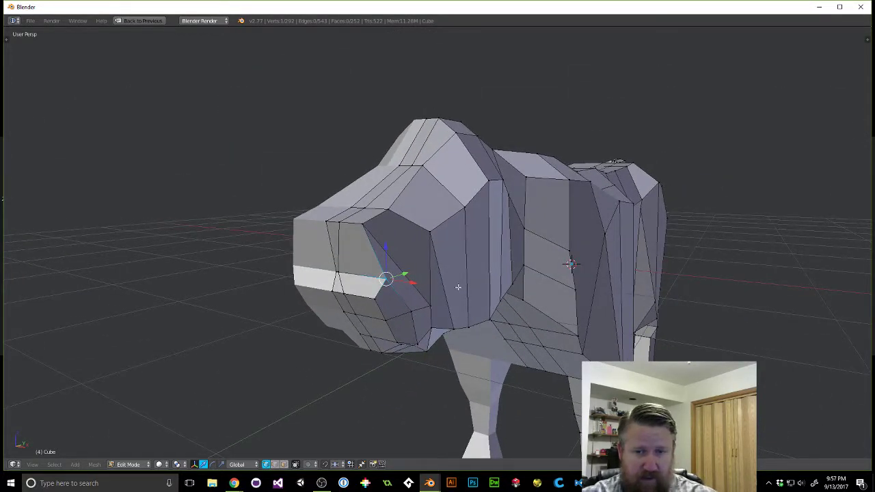
pyautogui.hotkey('ctrl', 'Tab')
pyautogui.click(421, 307)
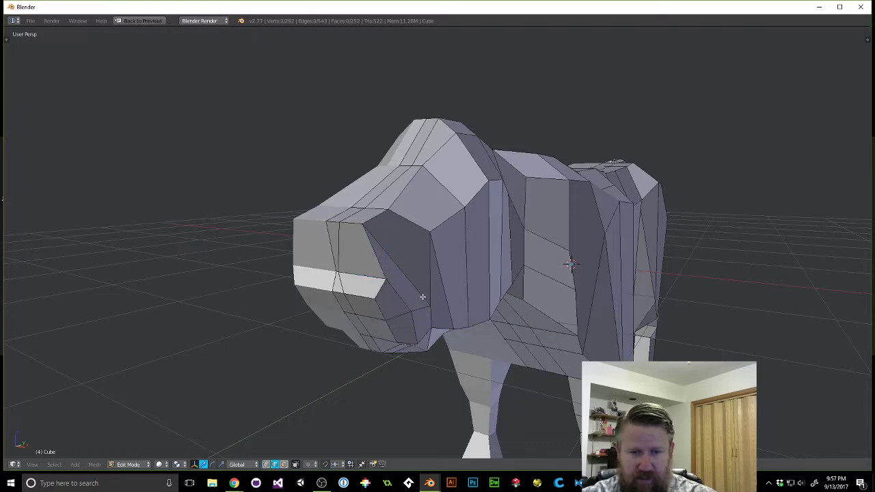
pyautogui.rightClick(422, 297)
pyautogui.press('x')
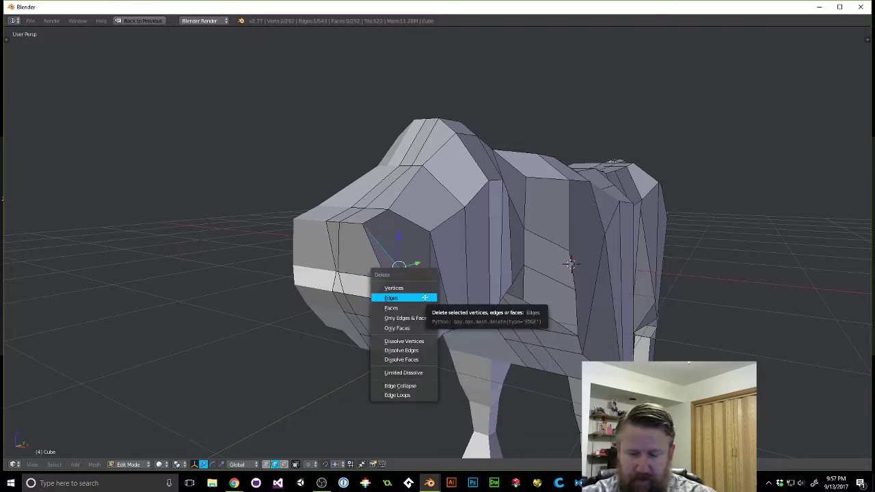
pyautogui.click(424, 298)
# Fill the upper part of the cheek hole with two triangular faces built from its top and front edges.
pyautogui.moveTo(448, 287); pyautogui.dragTo(425, 301, button='middle')
pyautogui.rightClick(311, 235)
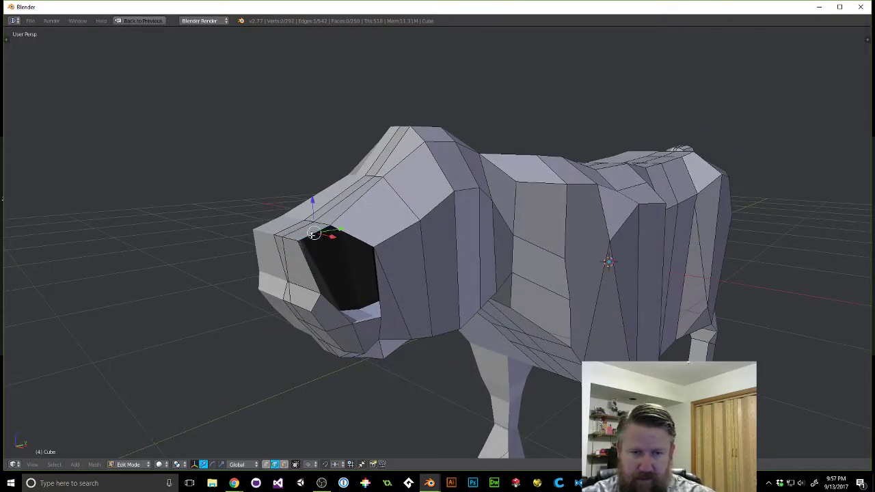
pyautogui.keyDown('shift'); pyautogui.rightClick(361, 241); pyautogui.keyUp('shift')
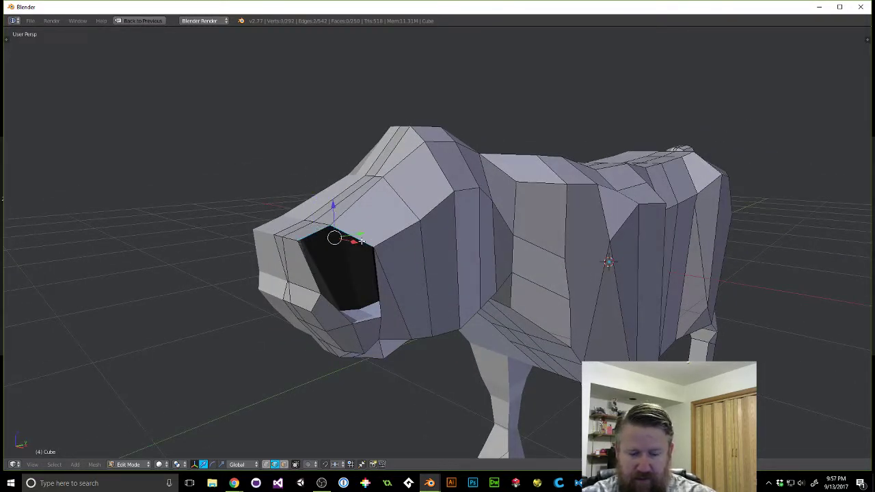
pyautogui.press('f')
pyautogui.rightClick(308, 265)
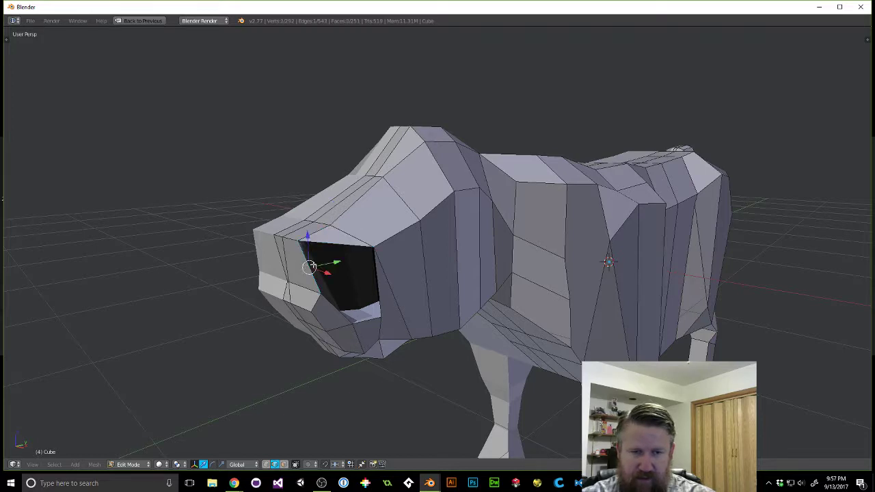
pyautogui.keyDown('shift'); pyautogui.rightClick(351, 244); pyautogui.keyUp('shift')
pyautogui.press('f')
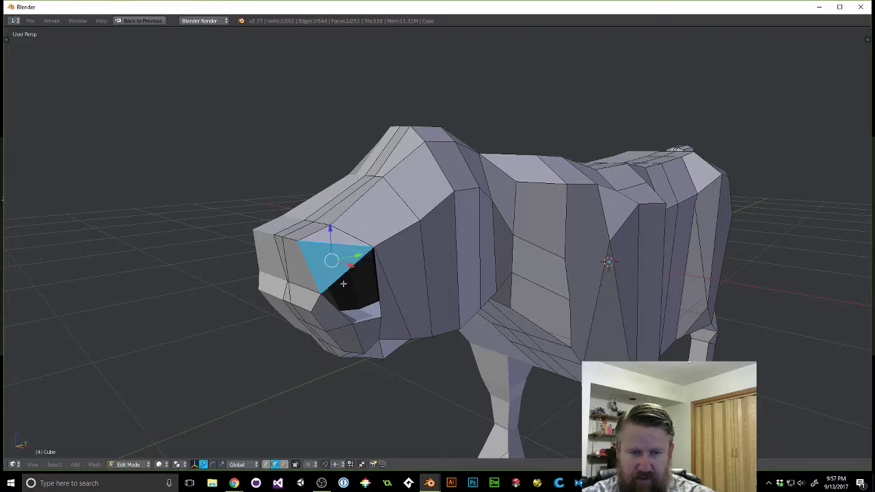
# Close the rest of the cheek hole with two more triangular faces built from its lower and rear edges.
pyautogui.rightClick(332, 306)
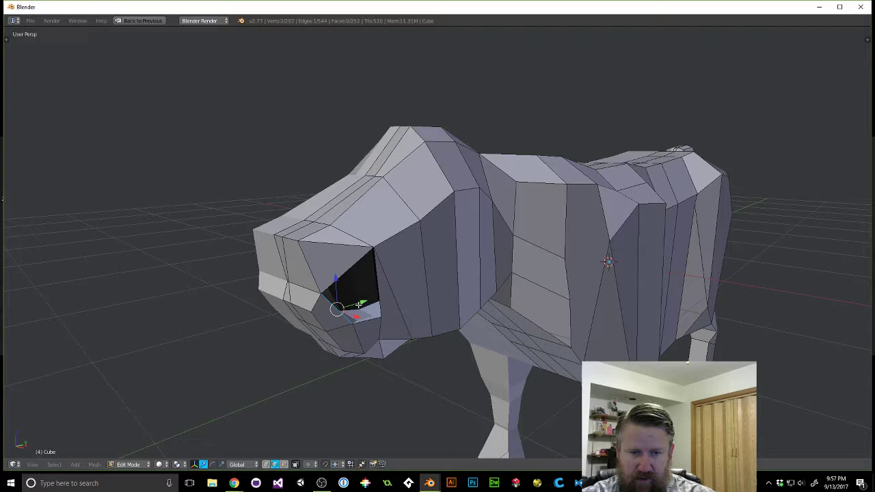
pyautogui.keyDown('shift'); pyautogui.rightClick(348, 271); pyautogui.keyUp('shift')
pyautogui.press('f')
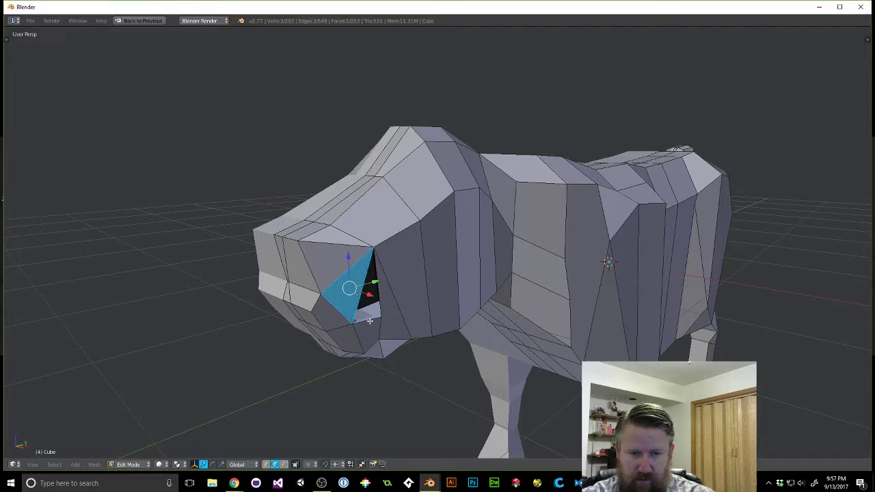
pyautogui.rightClick(378, 294)
pyautogui.press('f')
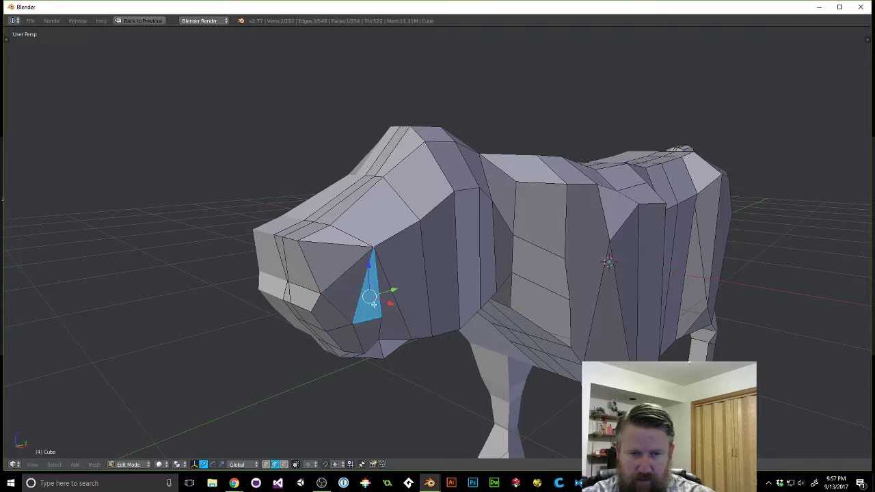
# Return to vertex select mode and shift the jaw vertex at the base of the new cheek triangles slightly along X.
pyautogui.moveTo(377, 294); pyautogui.dragTo(358, 296, button='middle')
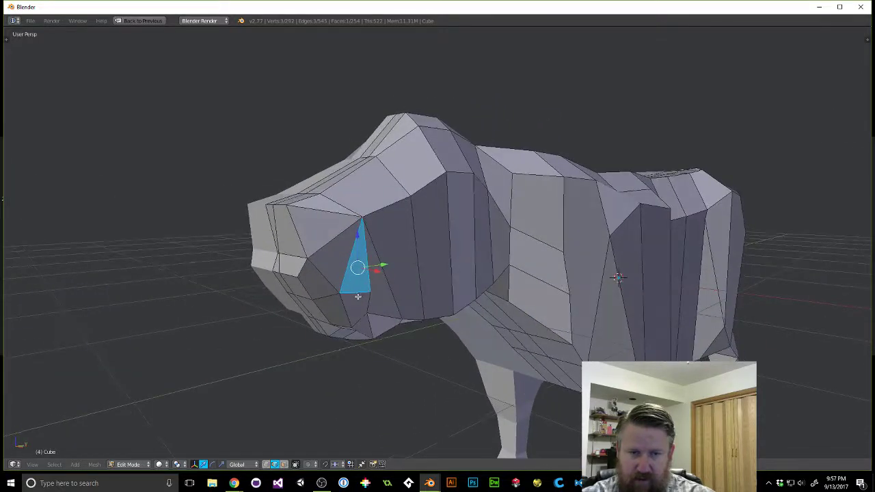
pyautogui.rightClick(338, 294)
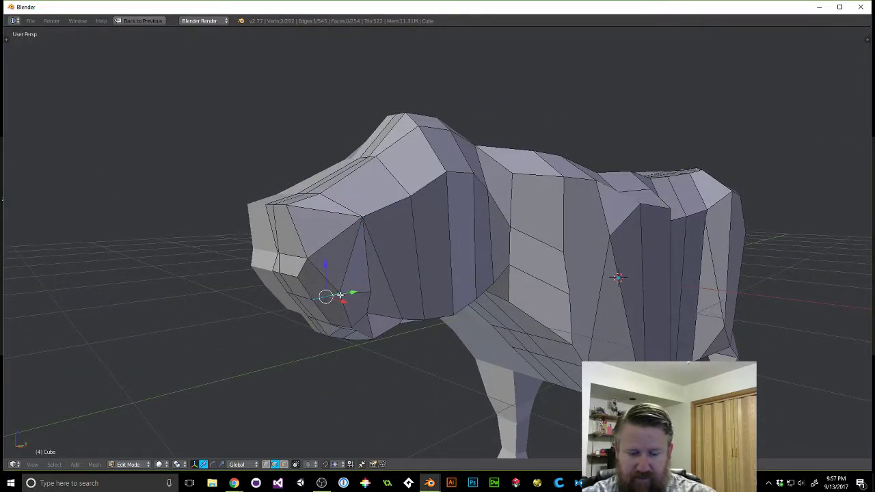
pyautogui.hotkey('ctrl', 'Tab')
pyautogui.click(332, 289)
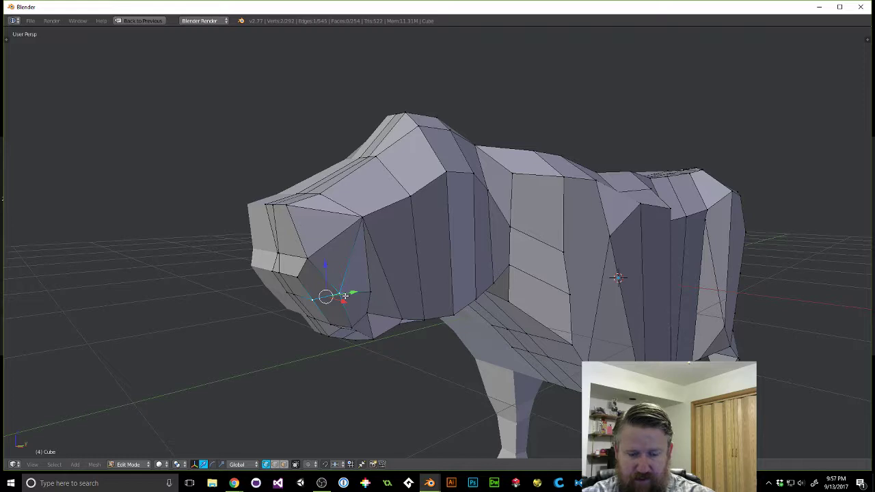
pyautogui.press('a')
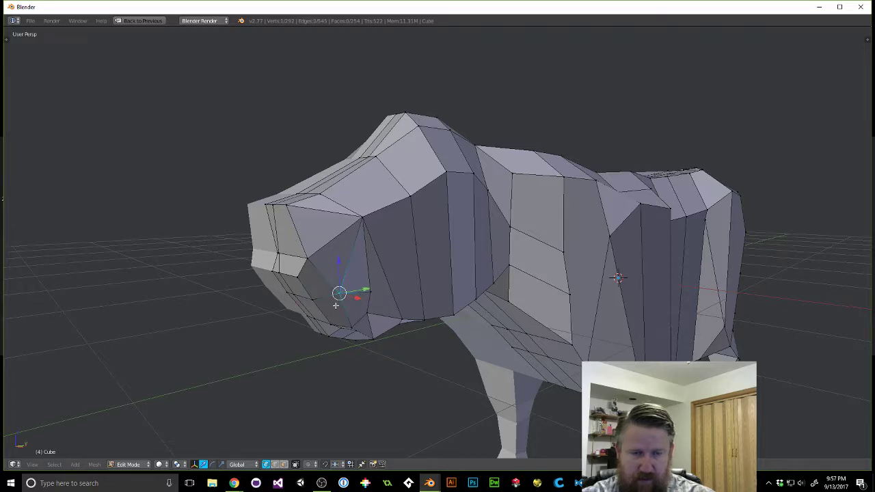
pyautogui.moveTo(336, 305); pyautogui.dragTo(518, 241, button='middle')
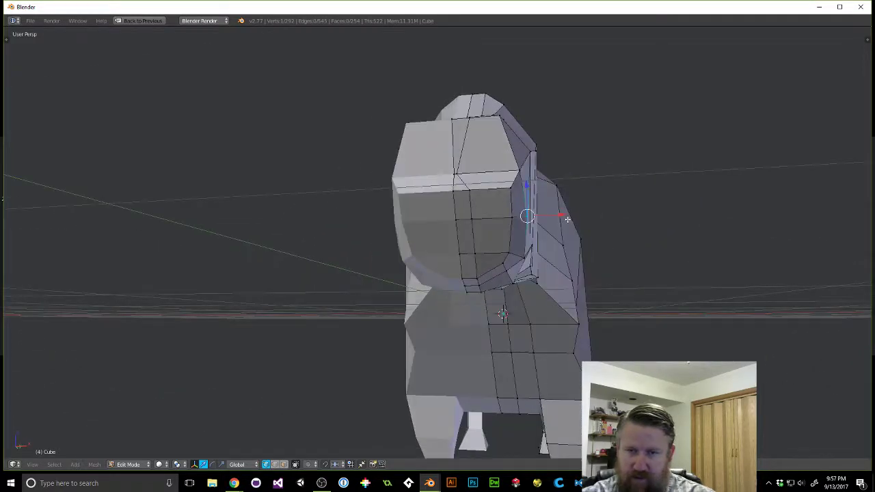
pyautogui.moveTo(562, 215); pyautogui.dragTo(560, 215)
# Examine the reshaped head and the whole body from the side and from the front.
pyautogui.moveTo(561, 215); pyautogui.dragTo(583, 290, button='middle')
pyautogui.scroll(-6, 497, 247)
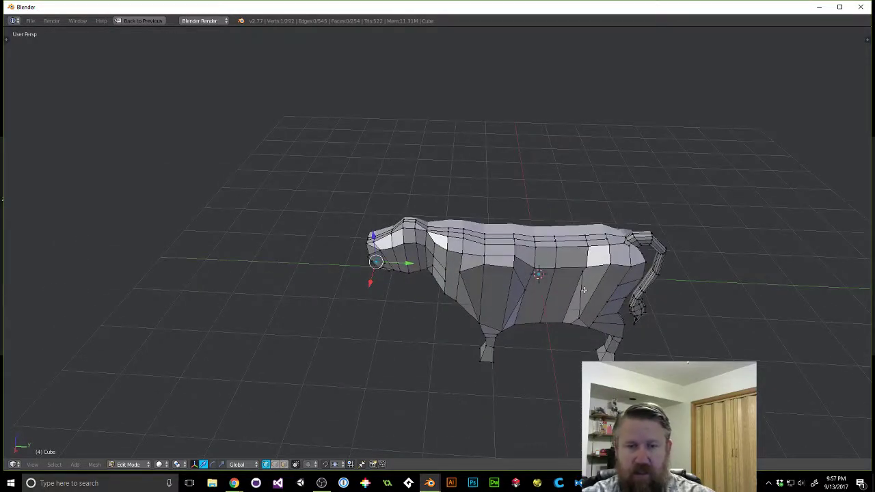
pyautogui.scroll(5, 437, 262)
pyautogui.moveTo(375, 253); pyautogui.dragTo(432, 260, button='middle')
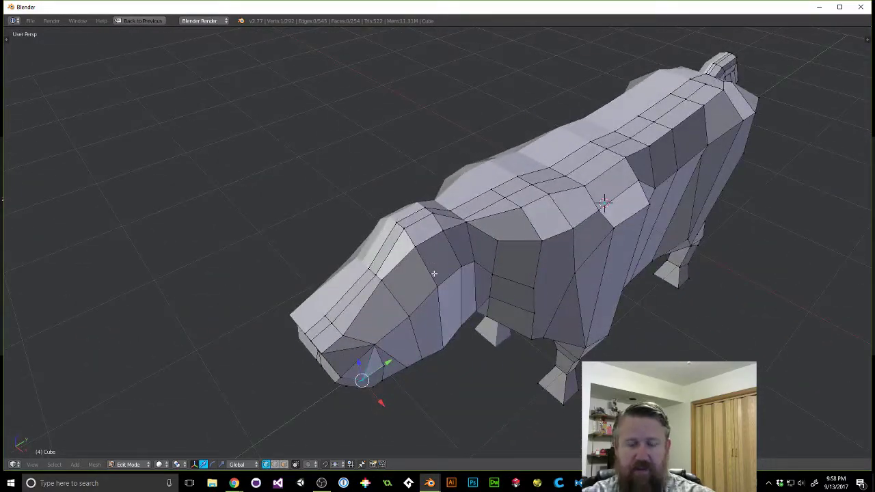
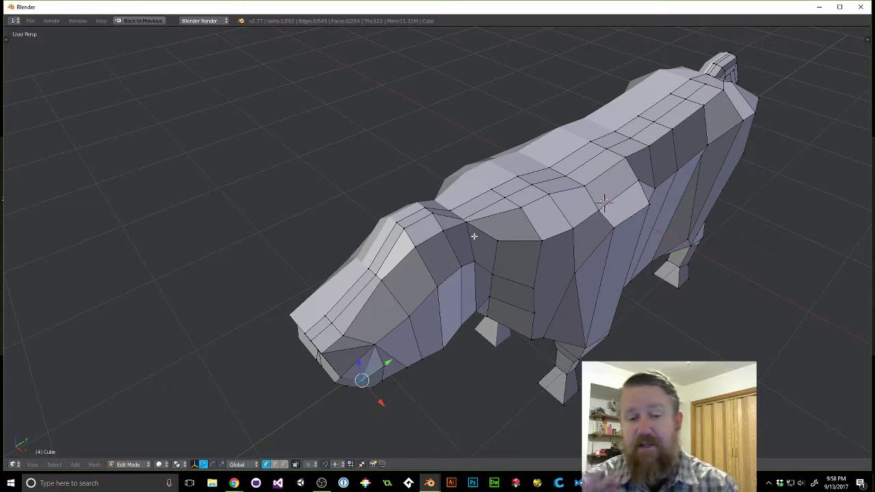
pyautogui.moveTo(399, 306)
pyautogui.mouseDown(button='middle')
pyautogui.moveTo(437, 294)
pyautogui.moveTo(421, 288)
pyautogui.moveTo(460, 284)
pyautogui.moveTo(398, 318)
pyautogui.mouseUp(button='middle')
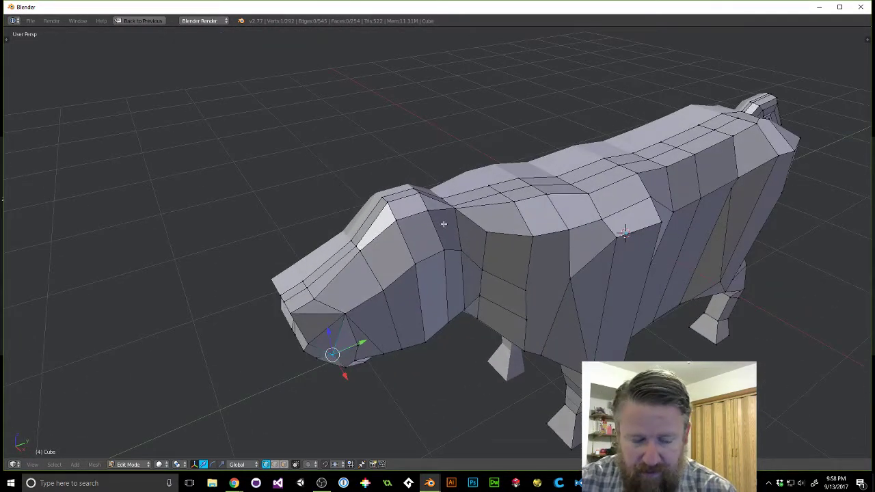
pyautogui.hotkey('ctrl', 'Tab')
pyautogui.click(428, 230)
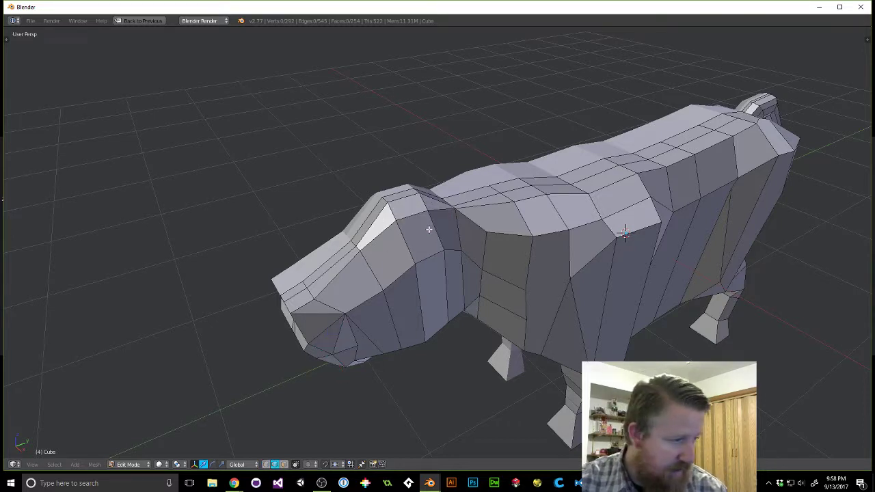
pyautogui.rightClick(442, 222)
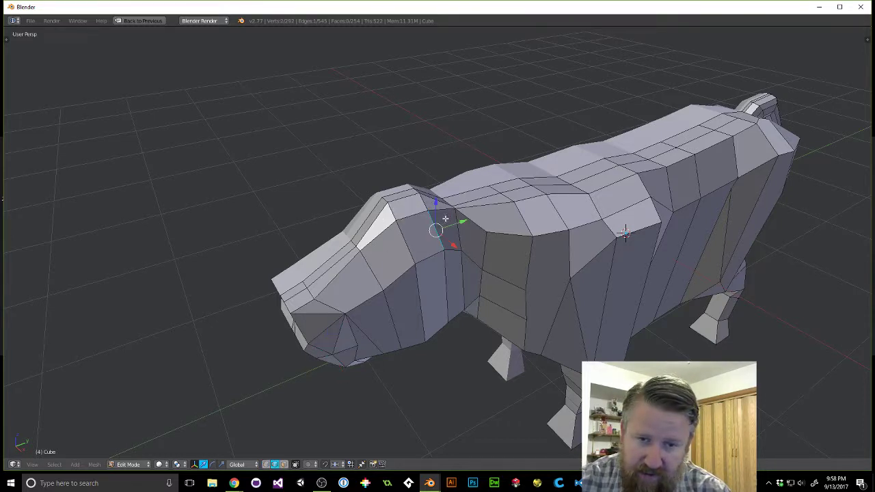
pyautogui.rightClick(430, 203)
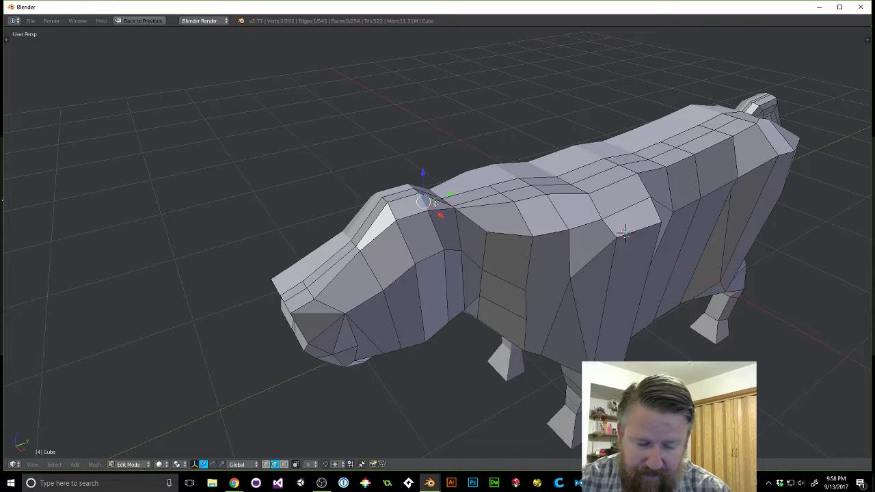
# Switch to face select mode and duplicate the face at the upper rear side of the head in place.
pyautogui.hotkey('ctrl', 'Tab')
pyautogui.click(434, 211)
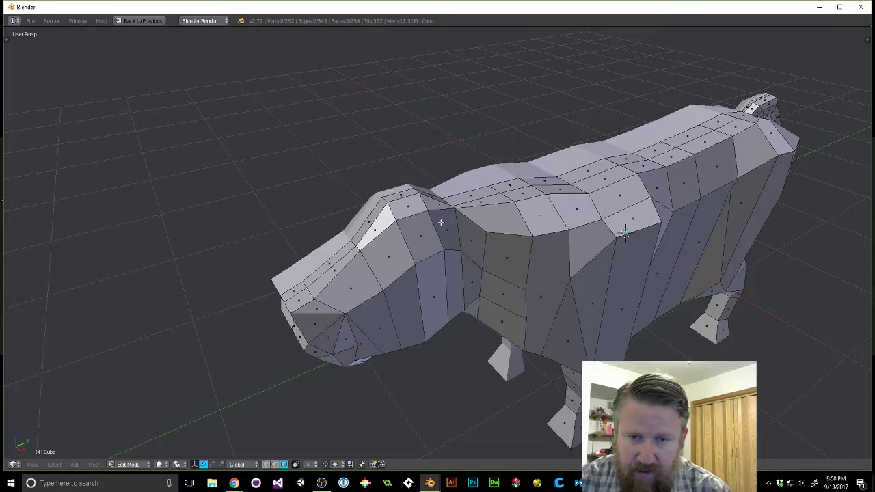
pyautogui.rightClick(441, 222)
pyautogui.moveTo(441, 222); pyautogui.dragTo(674, 281, button='middle')
pyautogui.press('space')
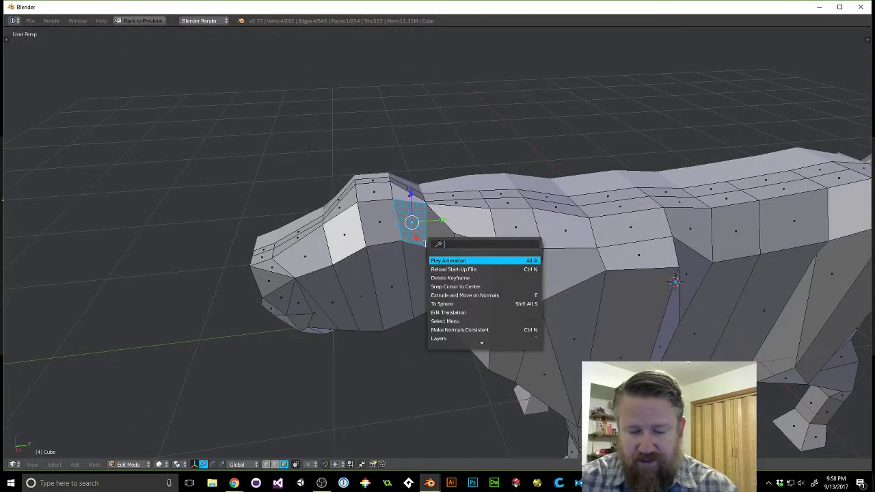
pyautogui.write('dup')
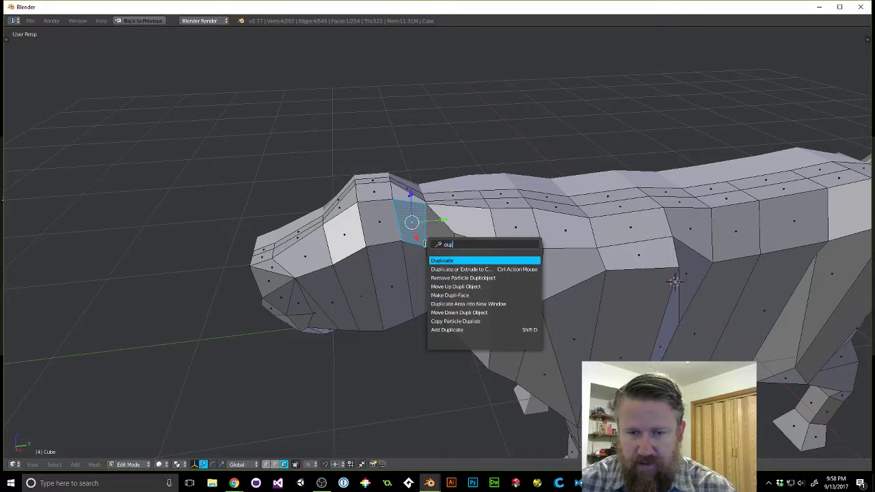
pyautogui.press('Return')
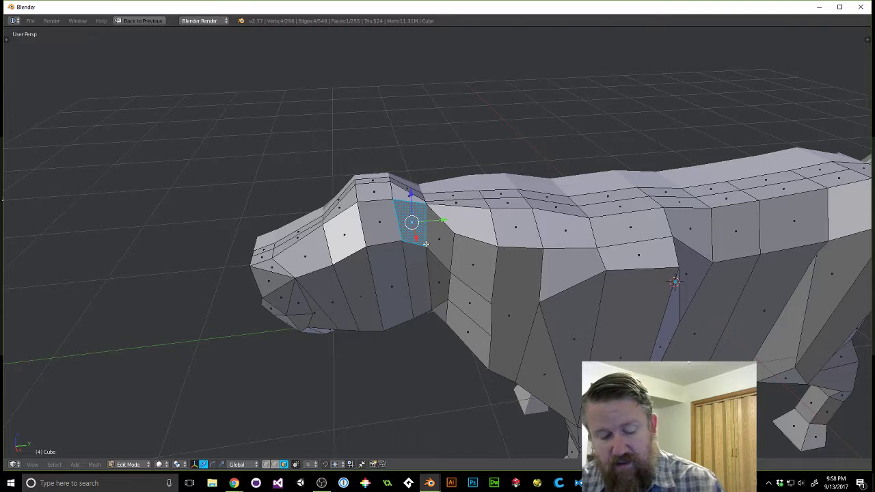
# Separate the duplicated head face from the body into its own mesh, using the Selection option.
pyautogui.press('space')
pyautogui.write('se')
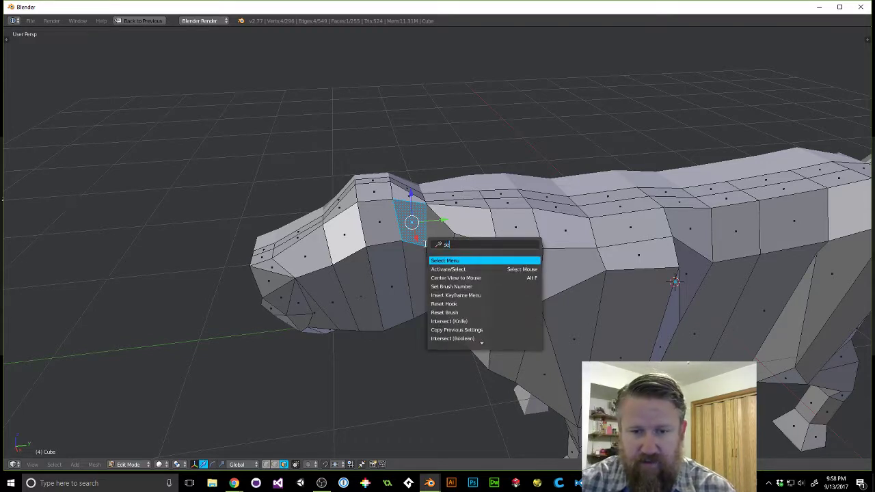
pyautogui.write('p')
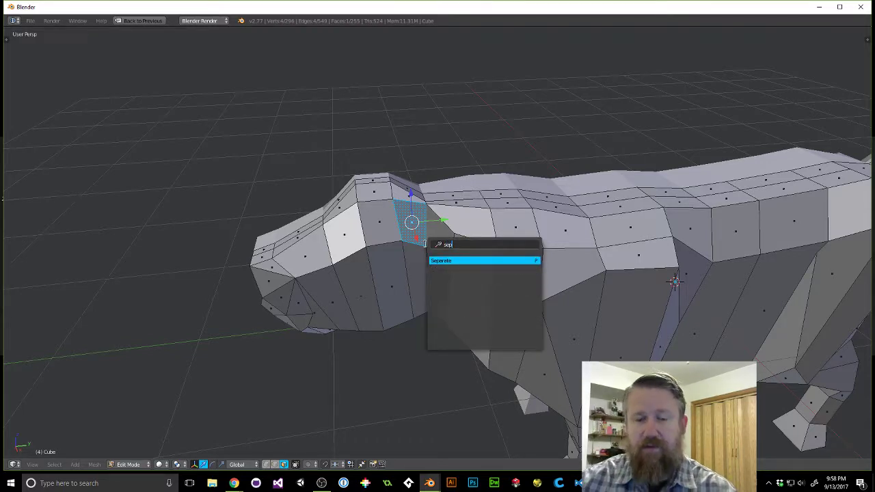
pyautogui.press('Return')
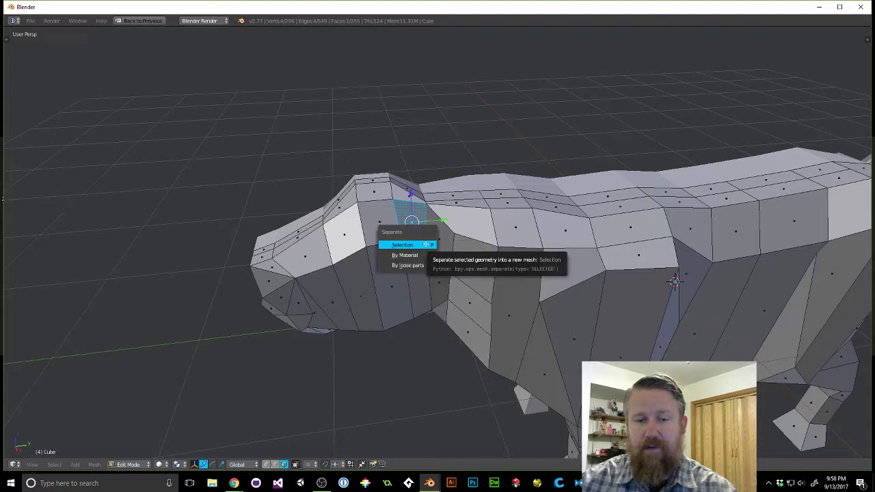
pyautogui.click(426, 244)
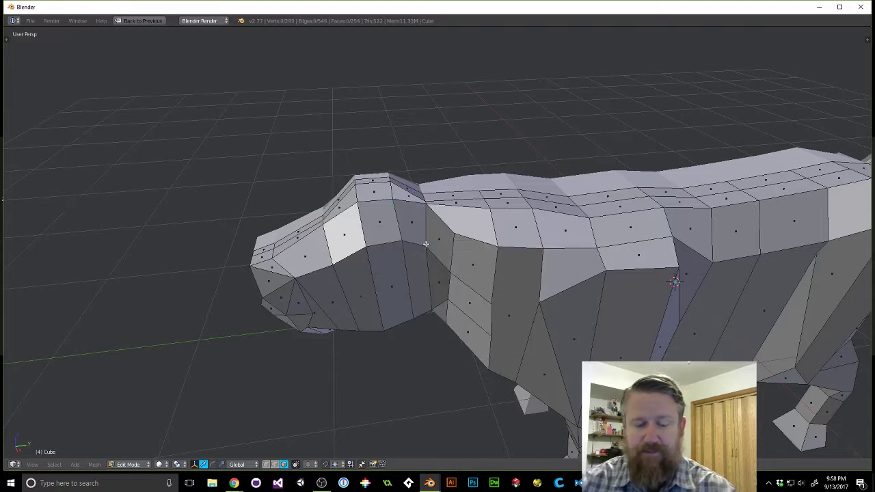
# Leave the body mesh, open the separated face object in Edit Mode and select all of its geometry.
pyautogui.press('Tab')
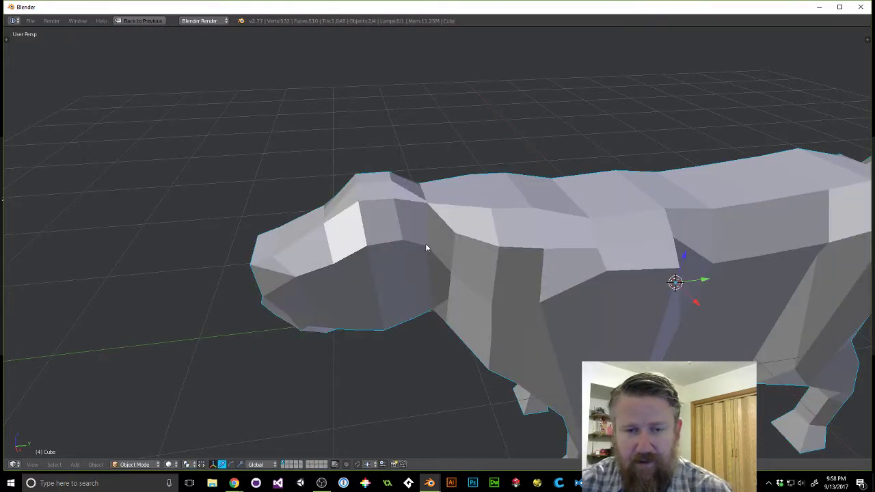
pyautogui.rightClick(415, 225)
pyautogui.press('Tab')
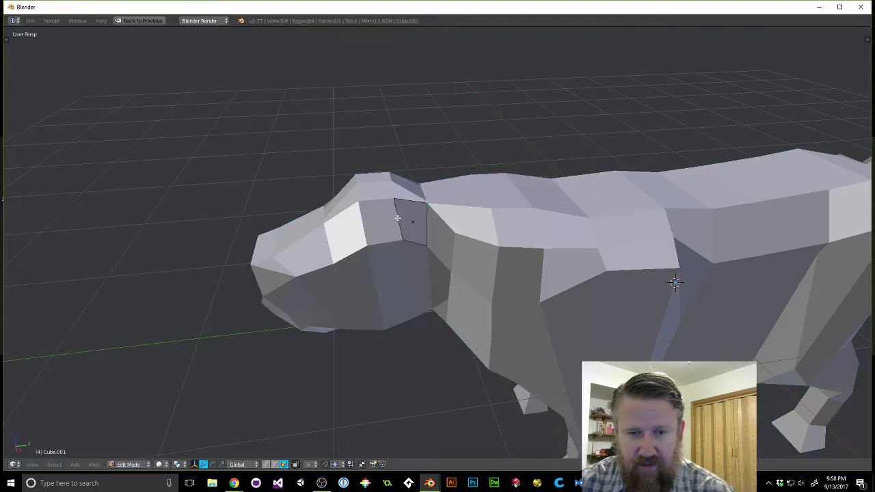
pyautogui.press('a')
# Extrude the separated face outward along its normal to form a block for the ear.
pyautogui.moveTo(410, 218); pyautogui.dragTo(444, 237, button='middle')
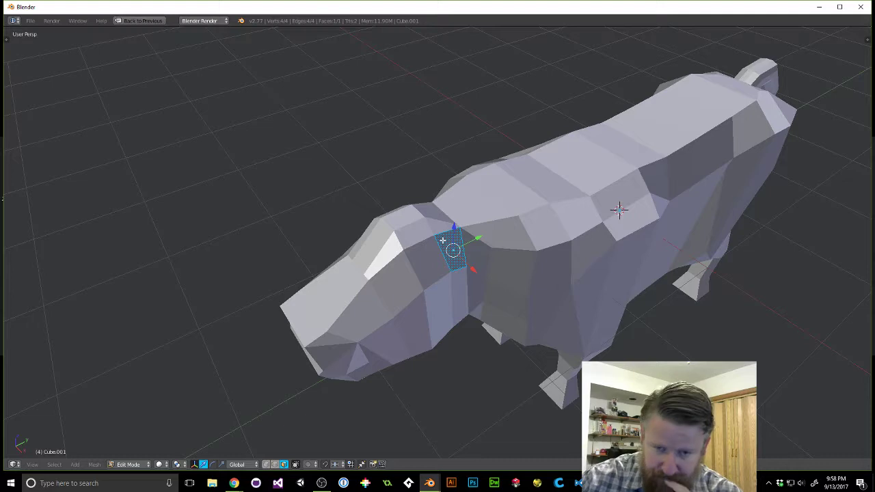
pyautogui.scroll(-3, 443, 241)
pyautogui.moveTo(444, 242); pyautogui.dragTo(511, 257, button='middle')
pyautogui.press('e')
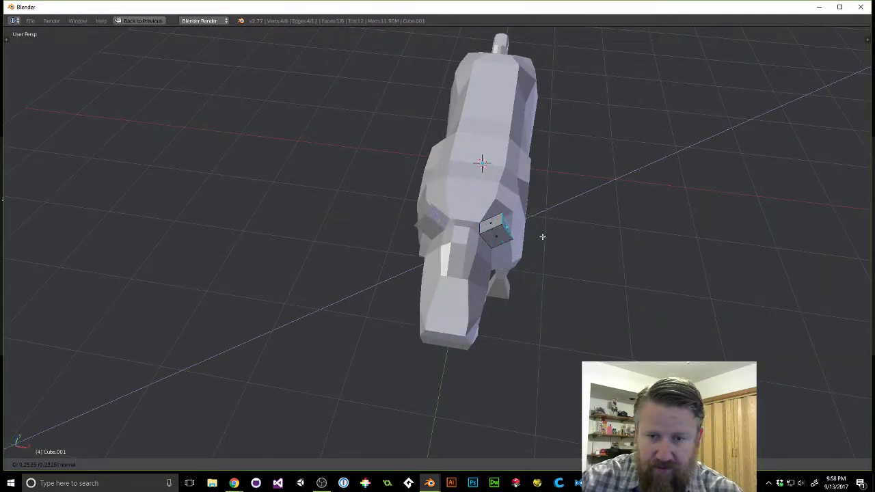
pyautogui.click(547, 232)
# Add three loop cuts across the length of the ear block and slide them slightly toward the head.
pyautogui.moveTo(547, 233); pyautogui.dragTo(130, 244, button='middle')
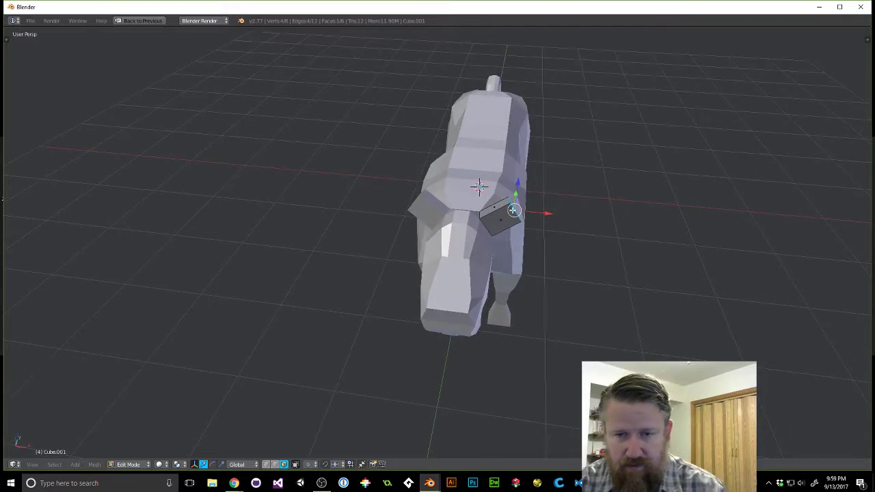
pyautogui.scroll(3, 513, 210)
pyautogui.moveTo(588, 209); pyautogui.dragTo(511, 208, button='middle')
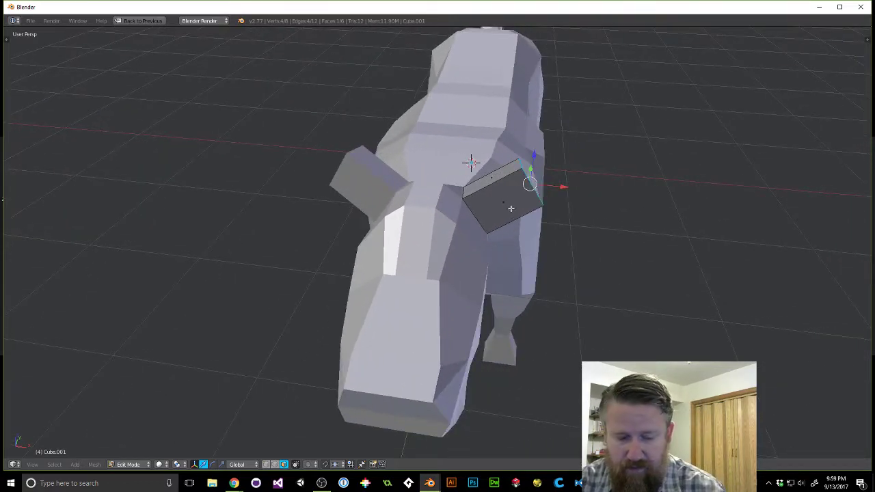
pyautogui.hotkey('ctrl', 'r')
pyautogui.scroll(1, 488, 191)
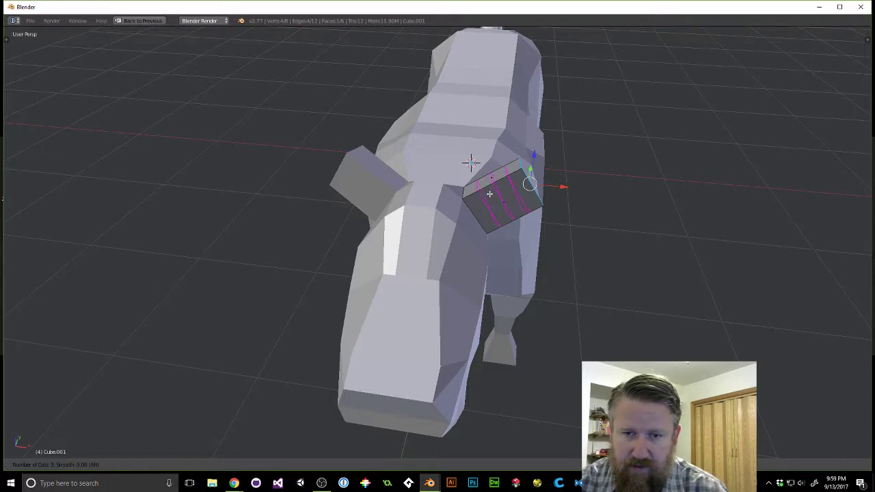
pyautogui.click(489, 194)
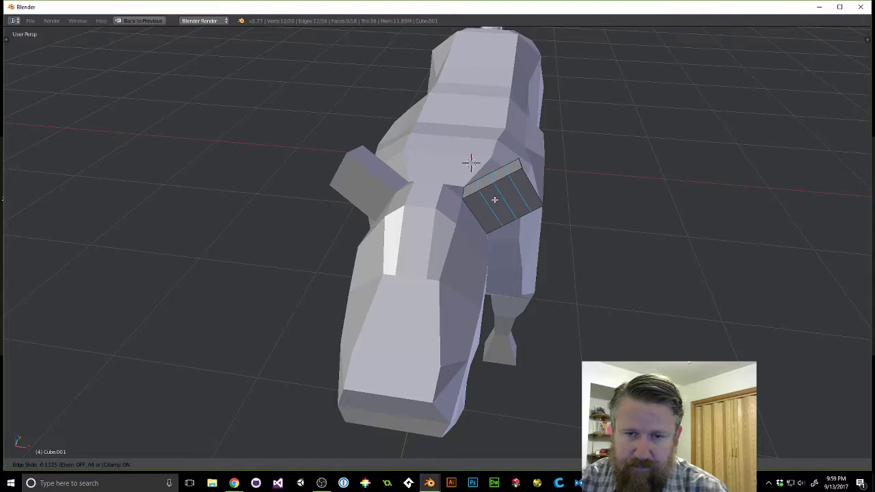
pyautogui.click(496, 199)
# Scale the three new edge loops up slightly together so the middle of the ear bulges.
pyautogui.moveTo(498, 198); pyautogui.dragTo(490, 221, button='middle')
pyautogui.moveTo(434, 207); pyautogui.dragTo(438, 219, button='middle')
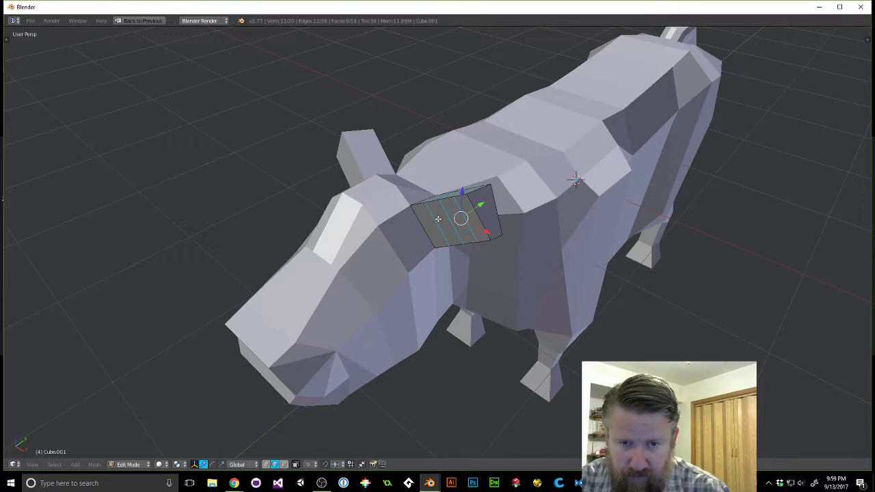
pyautogui.press('s')
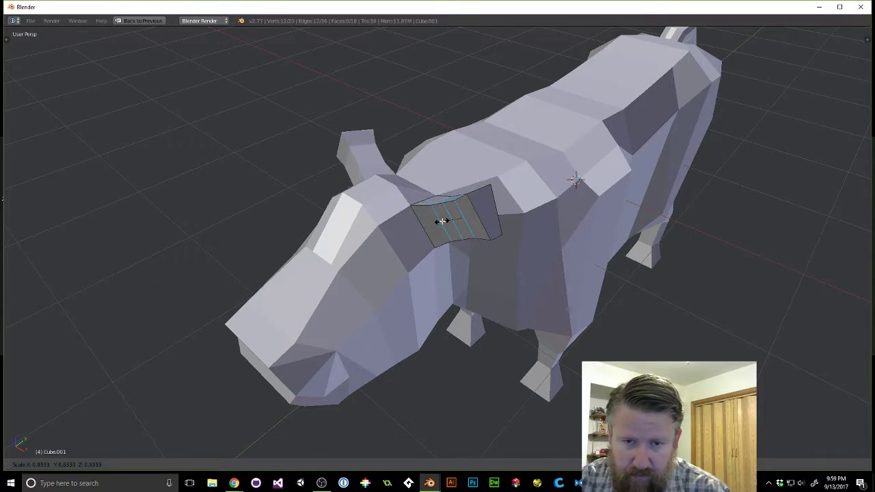
pyautogui.click(437, 211)
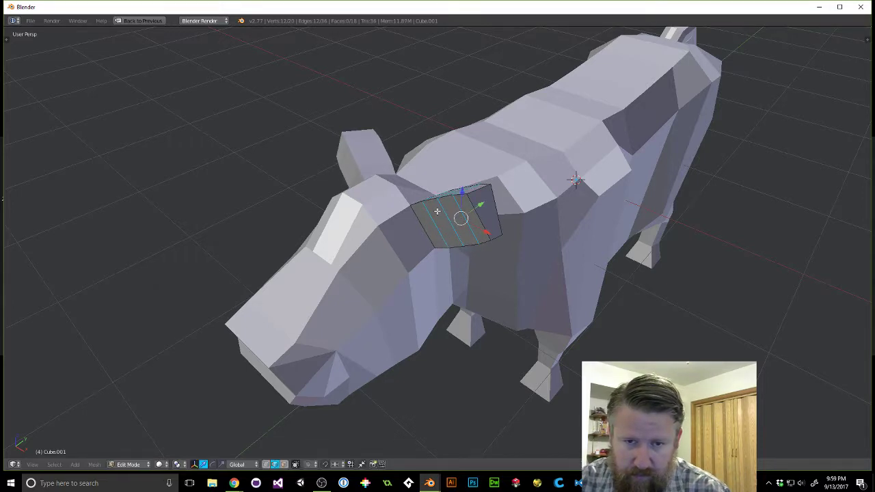
# Scale the middle ear loop up to about 1.12 and the outermost loop down to about 0.9.
pyautogui.press('a')
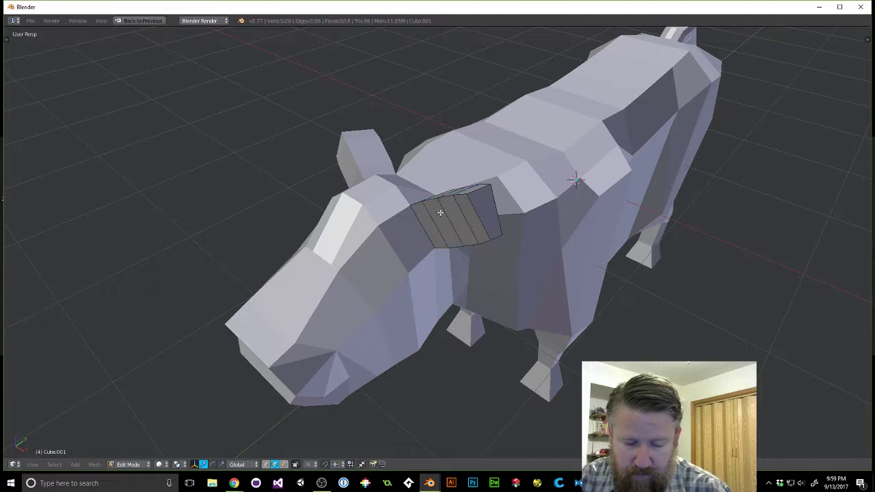
pyautogui.rightClick(444, 214)
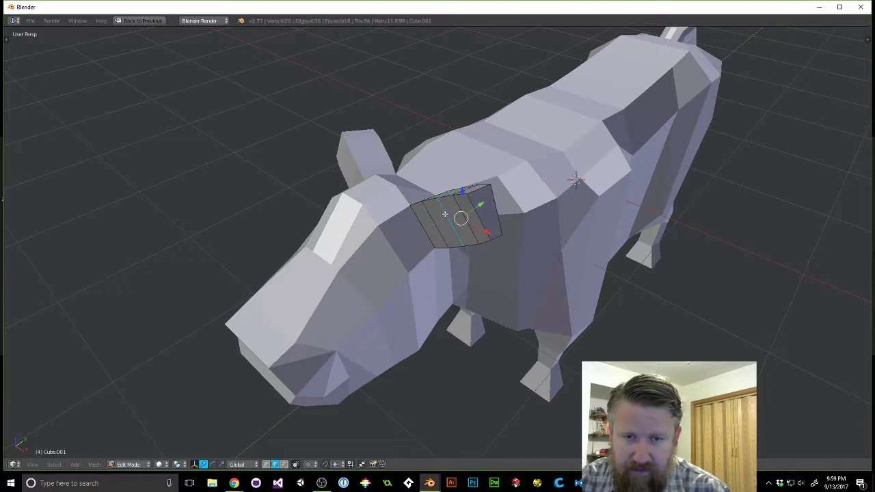
pyautogui.press('s')
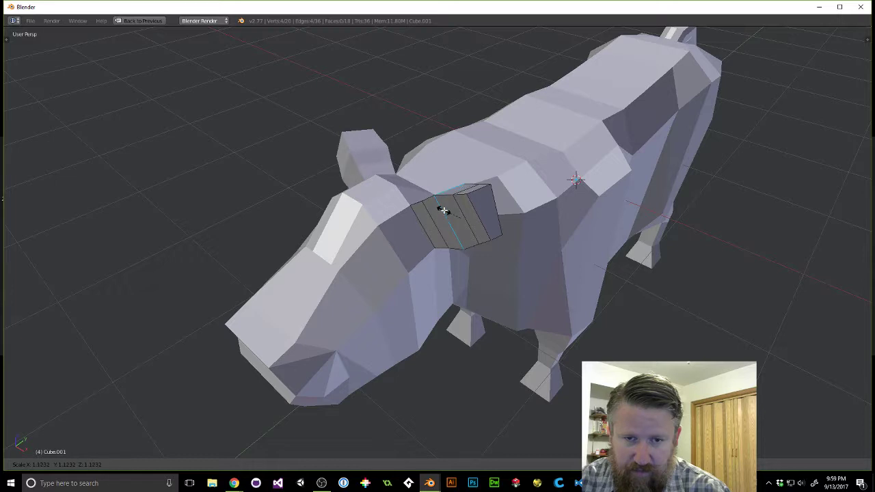
pyautogui.click(443, 210)
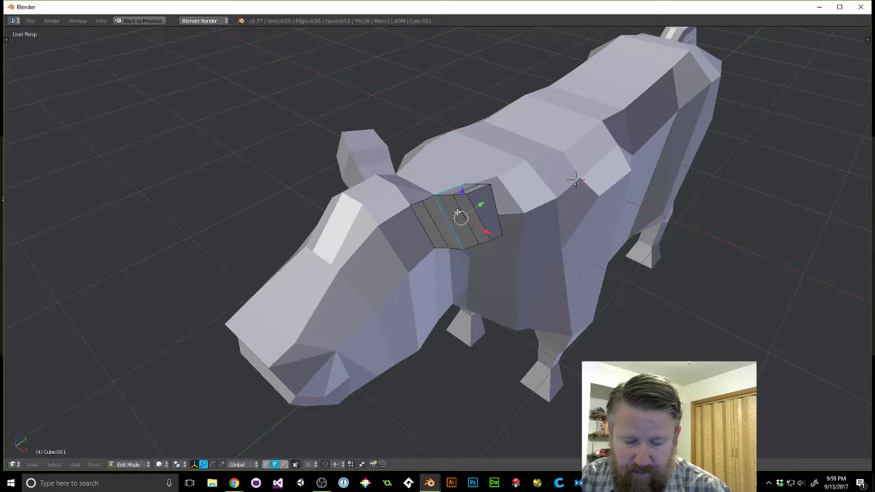
pyautogui.keyDown('alt'); pyautogui.rightClick(458, 204); pyautogui.keyUp('alt')
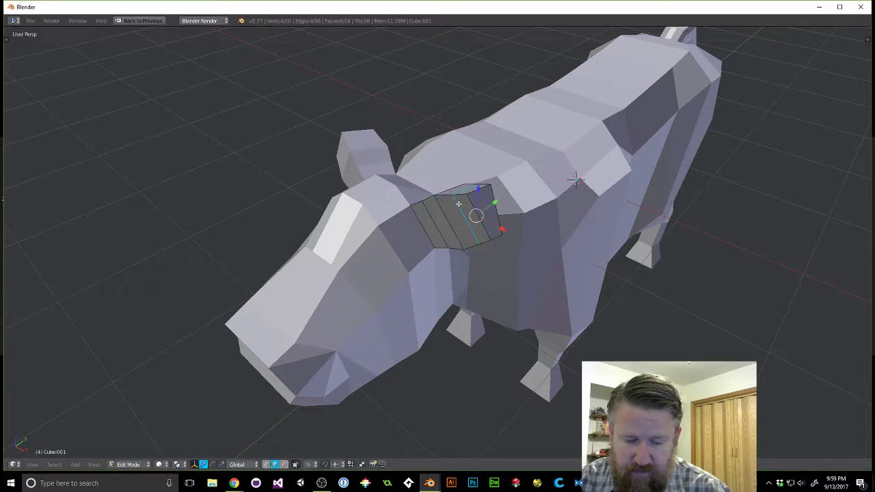
pyautogui.press('s')
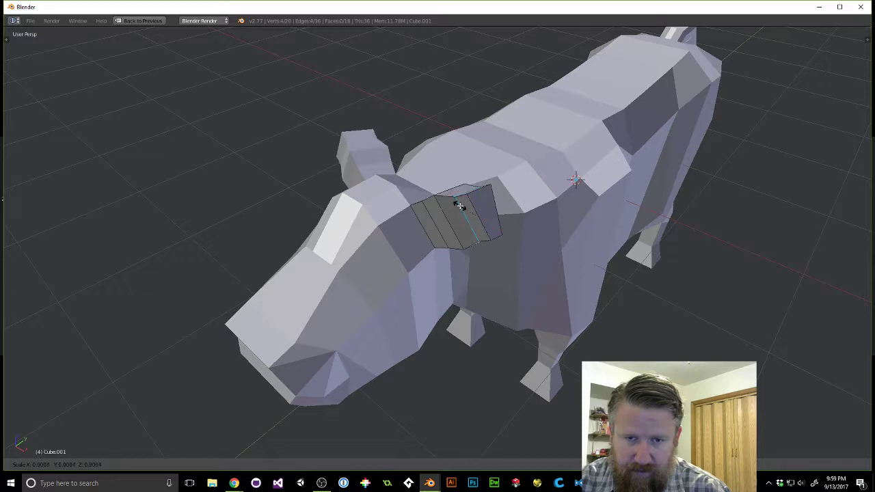
pyautogui.click(459, 205)
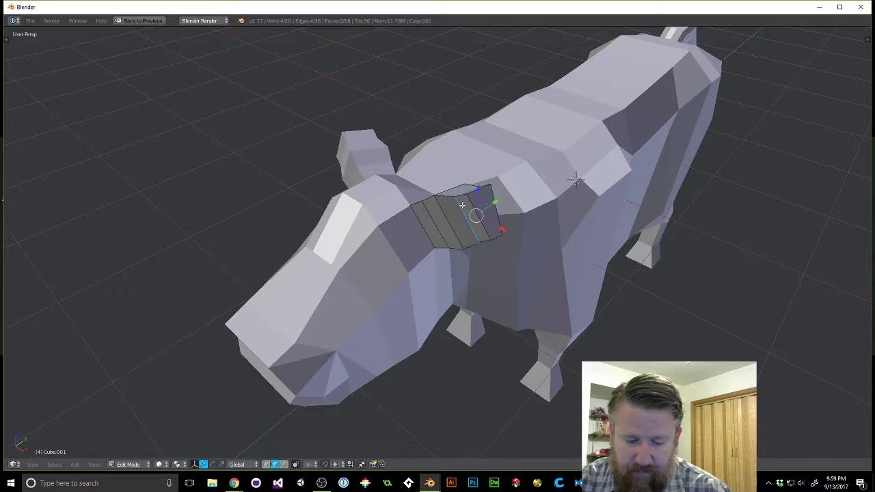
# Select the end face at the tip of the ear and scale it down to taper the tip.
pyautogui.keyDown('alt'); pyautogui.rightClick(468, 200); pyautogui.keyUp('alt')
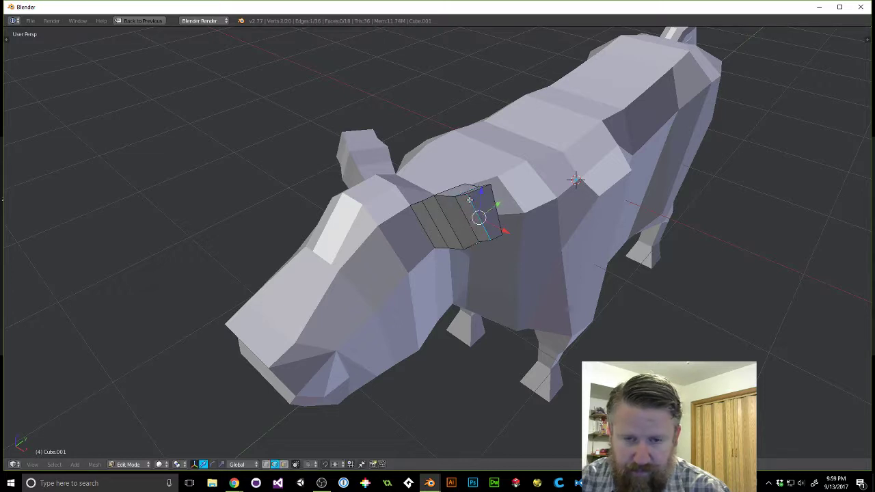
pyautogui.rightClick(475, 191)
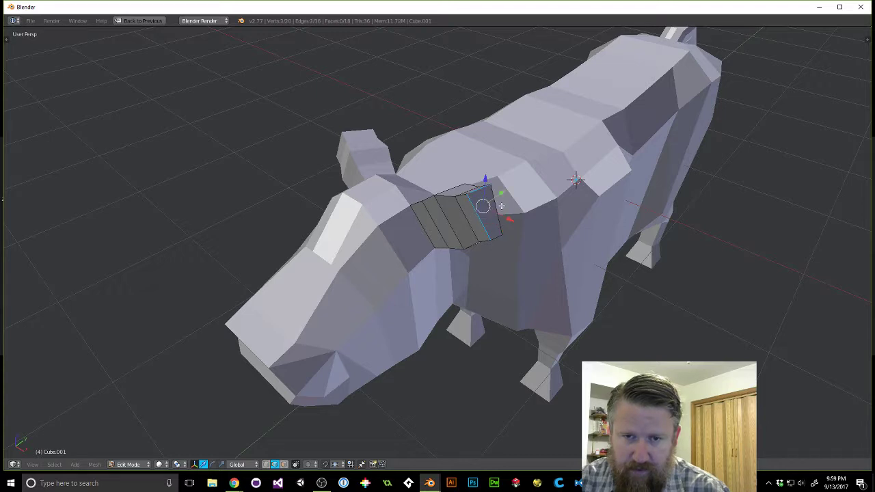
pyautogui.keyDown('shift'); pyautogui.rightClick(497, 208); pyautogui.keyUp('shift')
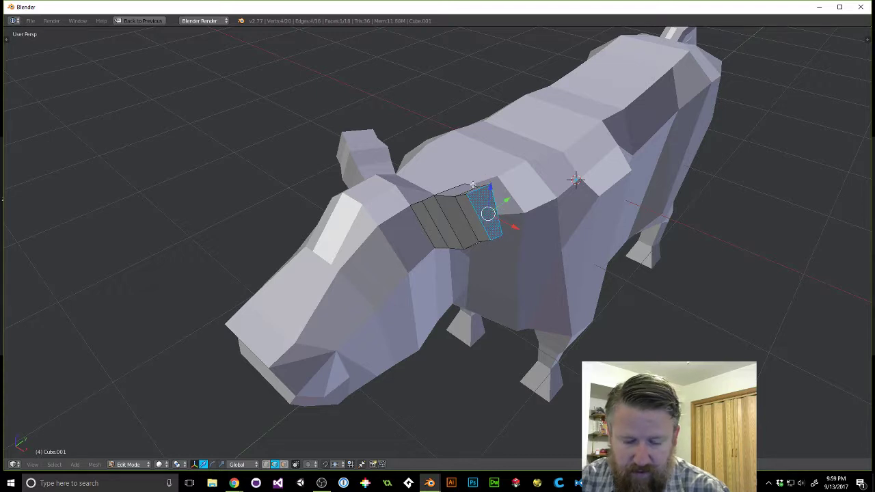
pyautogui.press('s')
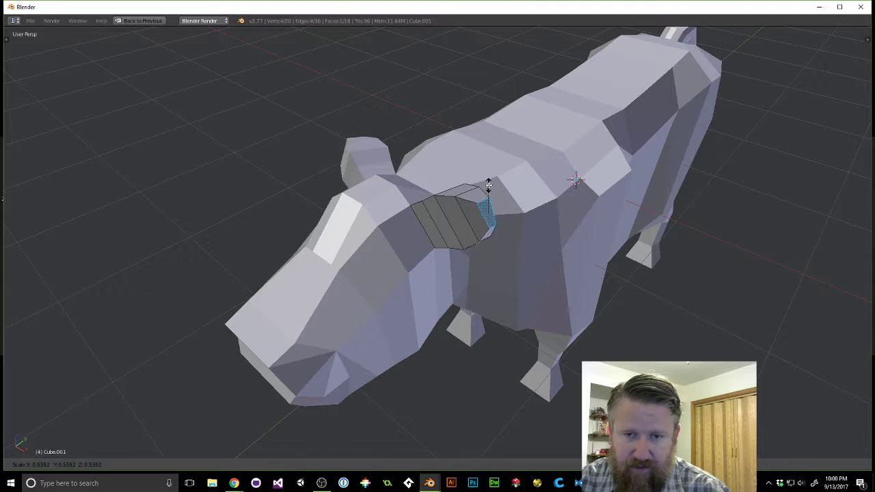
pyautogui.click(486, 193)
# Add one lengthwise loop cut around the ear and slide it toward the rear side.
pyautogui.moveTo(486, 198); pyautogui.dragTo(554, 127, button='middle')
pyautogui.moveTo(495, 220); pyautogui.dragTo(427, 233, button='middle')
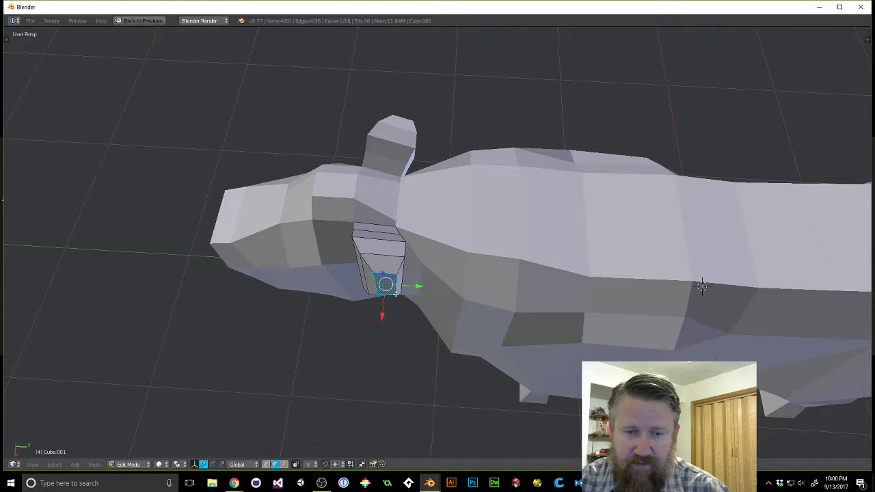
pyautogui.hotkey('ctrl', 'r')
pyautogui.click(382, 262)
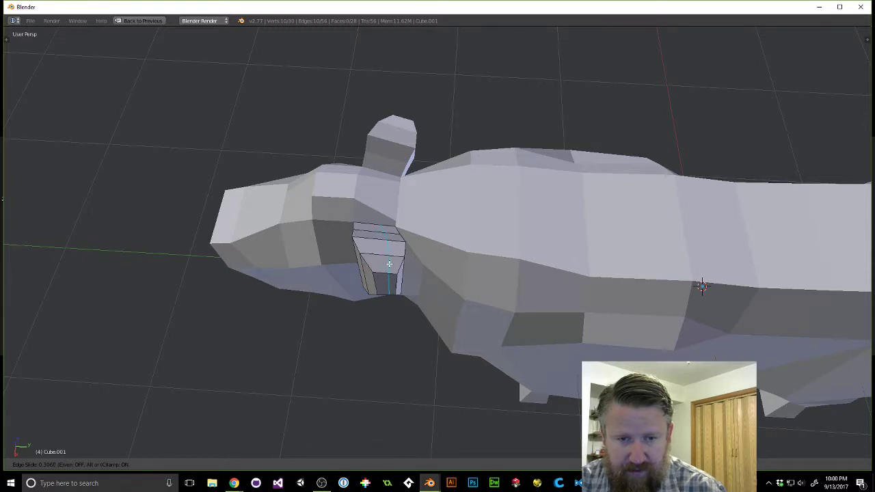
pyautogui.click(388, 264)
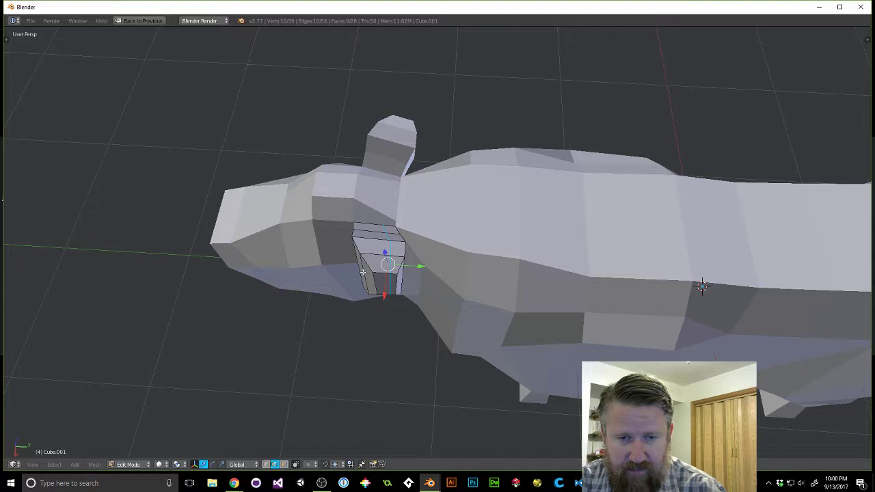
# Select the lengthwise edges along the upper and lower front rim of the ear and delete them to open its front.
pyautogui.moveTo(373, 270); pyautogui.dragTo(433, 249, button='middle')
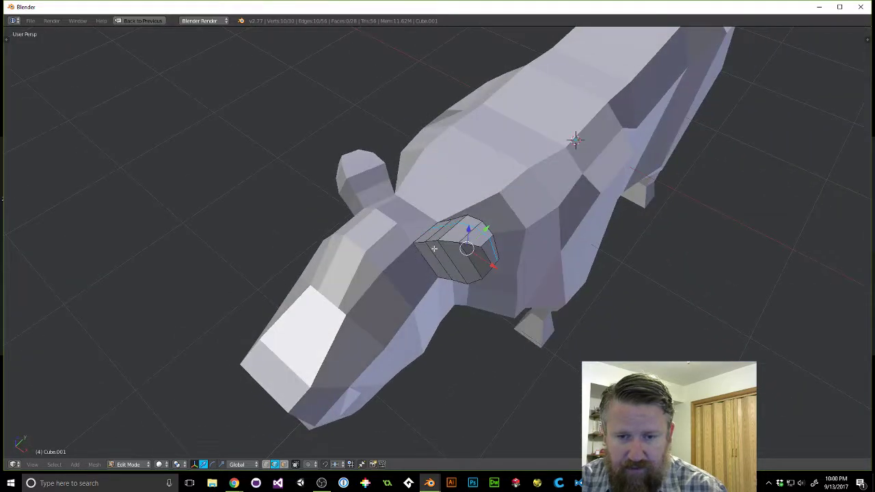
pyautogui.rightClick(435, 243)
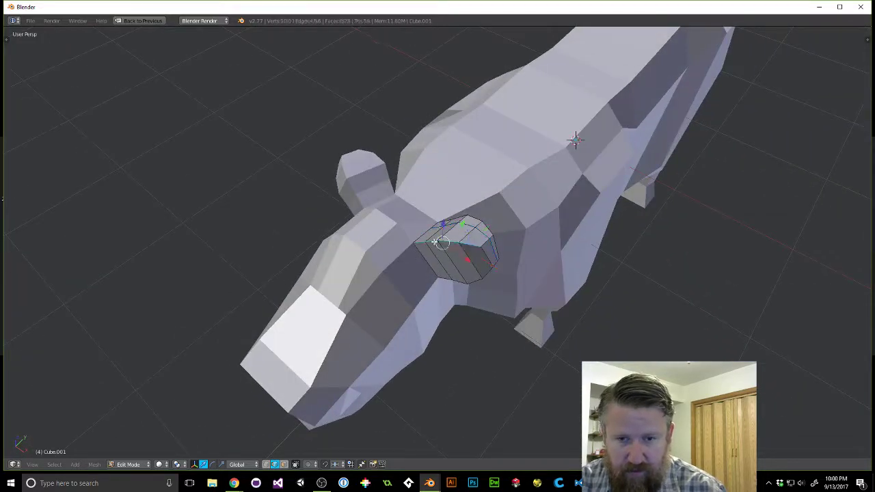
pyautogui.keyDown('shift'); pyautogui.rightClick(491, 258); pyautogui.keyUp('shift')
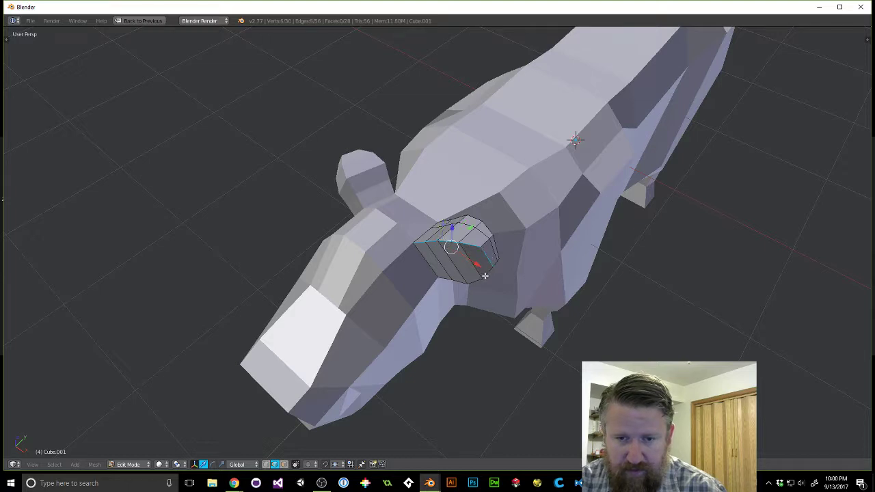
pyautogui.rightClick(479, 280)
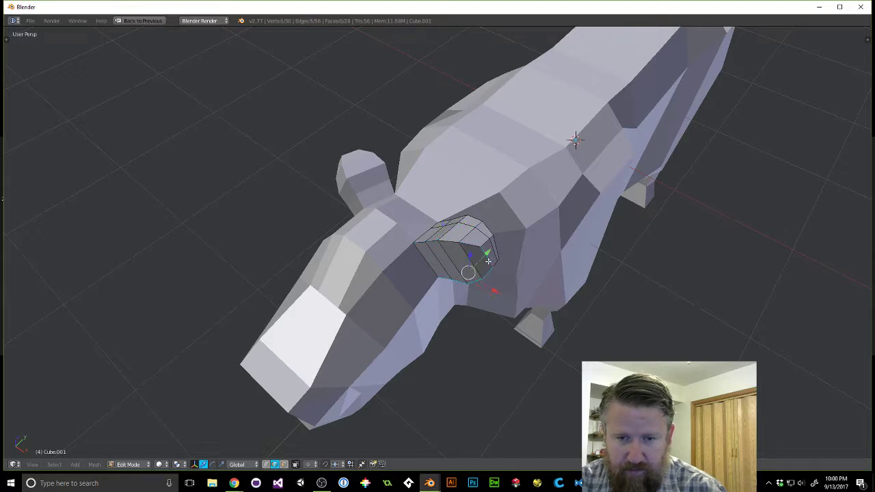
pyautogui.keyDown('shift'); pyautogui.rightClick(472, 244); pyautogui.keyUp('shift')
pyautogui.moveTo(472, 245); pyautogui.dragTo(475, 217, button='middle')
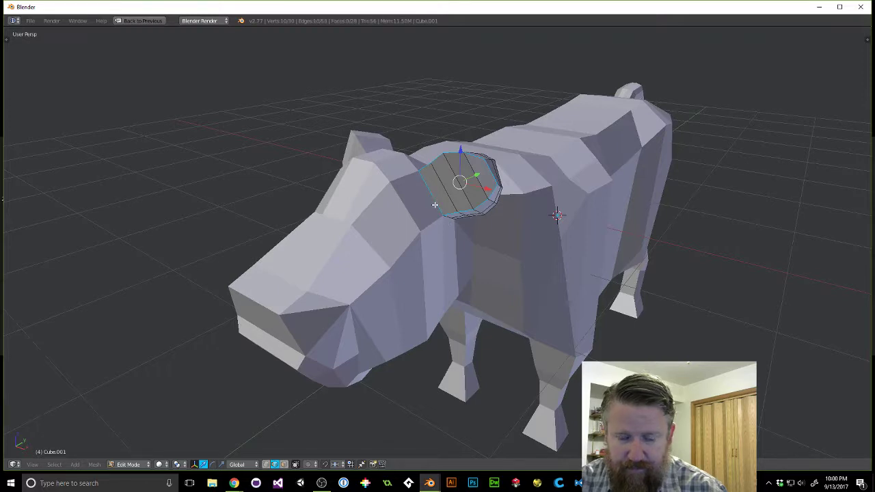
pyautogui.press('x')
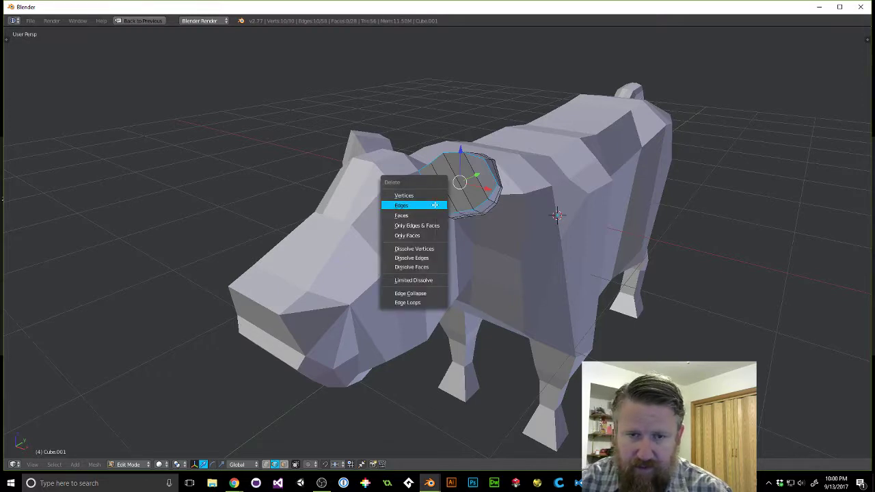
pyautogui.click(435, 205)
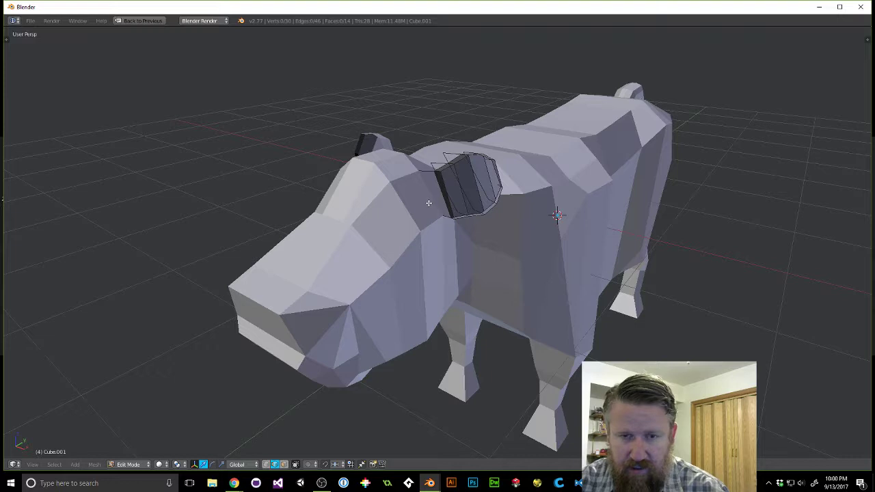
# Select the loose edges left across the ear's open front and delete them.
pyautogui.moveTo(428, 194); pyautogui.dragTo(409, 230, button='middle')
pyautogui.rightClick(402, 230)
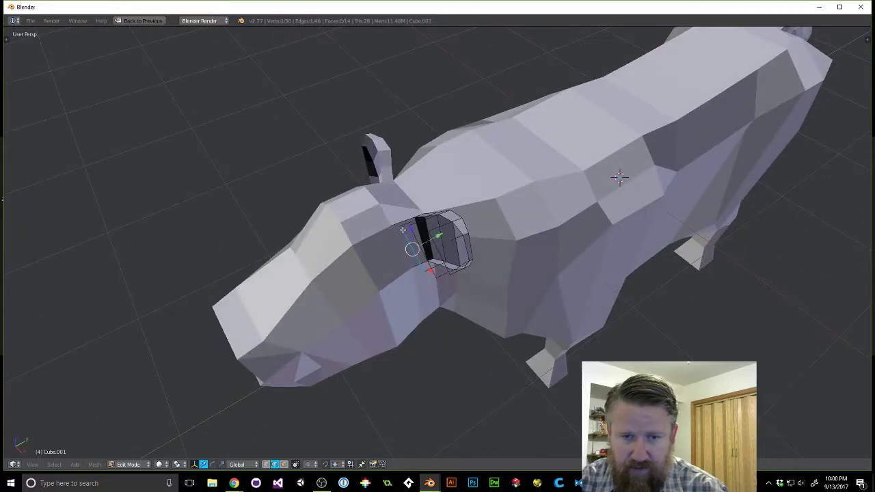
pyautogui.keyDown('shift'); pyautogui.rightClick(414, 226); pyautogui.keyUp('shift')
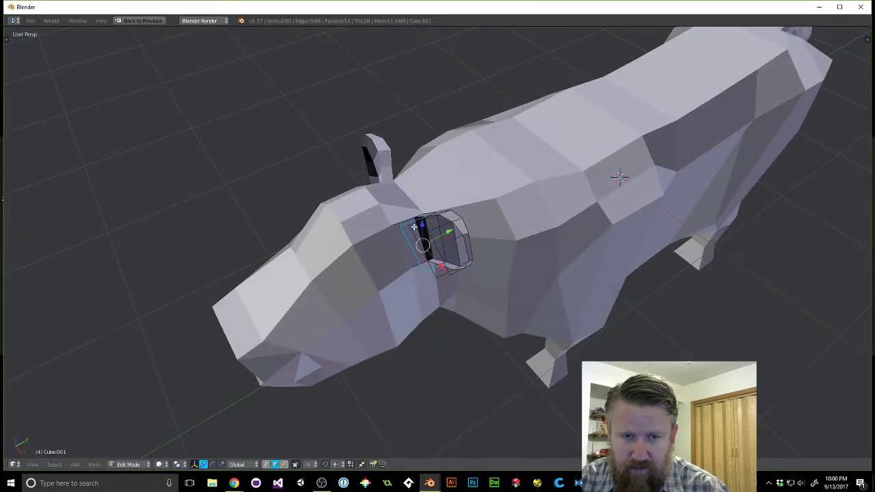
pyautogui.keyDown('alt'); pyautogui.keyDown('shift'); pyautogui.rightClick(413, 229); pyautogui.keyUp('shift'); pyautogui.keyUp('alt')
pyautogui.keyDown('alt'); pyautogui.keyDown('shift'); pyautogui.rightClick(440, 229); pyautogui.keyUp('shift'); pyautogui.keyUp('alt')
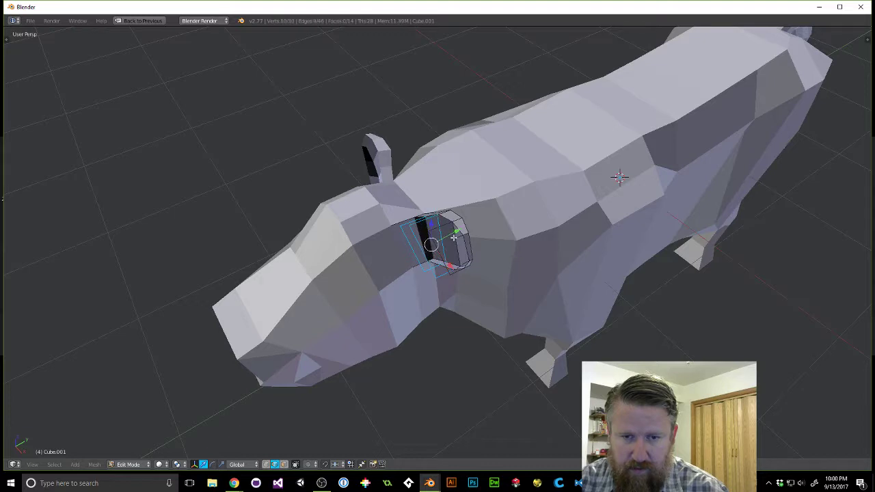
pyautogui.keyDown('shift'); pyautogui.rightClick(454, 238); pyautogui.keyUp('shift')
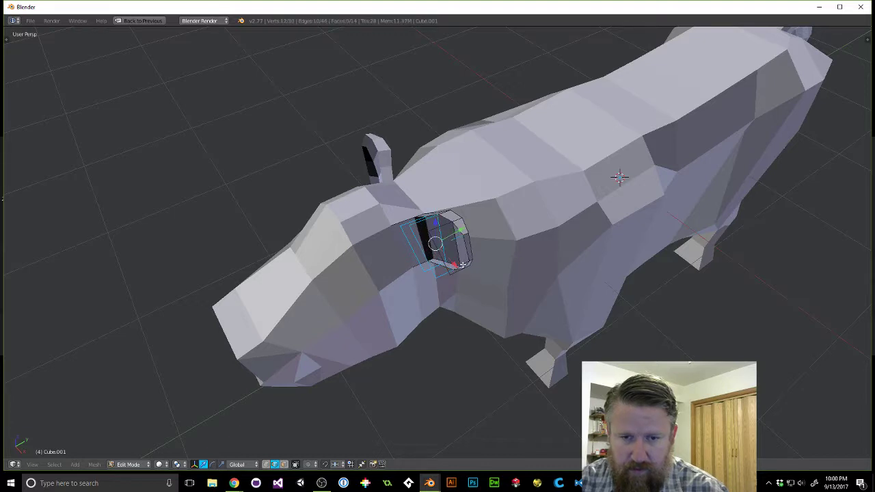
pyautogui.keyDown('shift'); pyautogui.rightClick(465, 265); pyautogui.keyUp('shift')
pyautogui.keyDown('alt'); pyautogui.keyDown('shift'); pyautogui.rightClick(446, 270); pyautogui.keyUp('shift'); pyautogui.keyUp('alt')
pyautogui.moveTo(425, 269); pyautogui.dragTo(472, 285, button='middle')
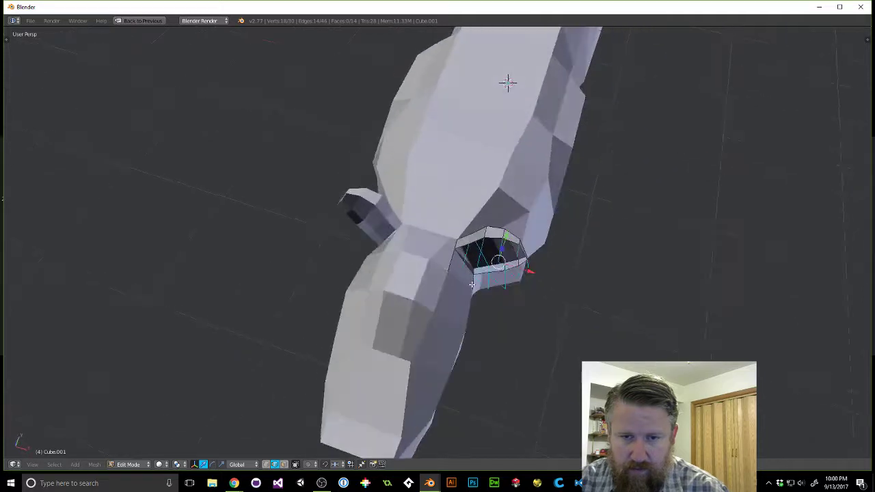
pyautogui.keyDown('shift'); pyautogui.rightClick(478, 247); pyautogui.keyUp('shift')
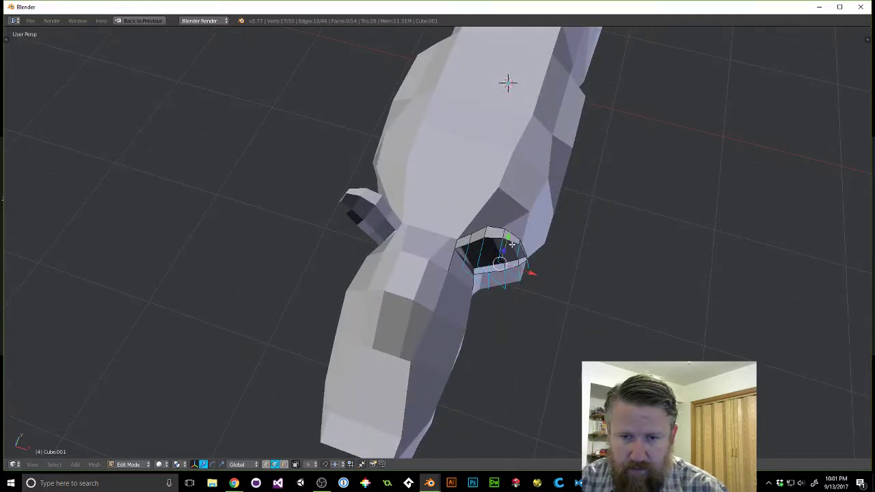
pyautogui.moveTo(560, 262); pyautogui.dragTo(484, 239, button='middle')
pyautogui.keyDown('shift'); pyautogui.rightClick(455, 156); pyautogui.keyUp('shift')
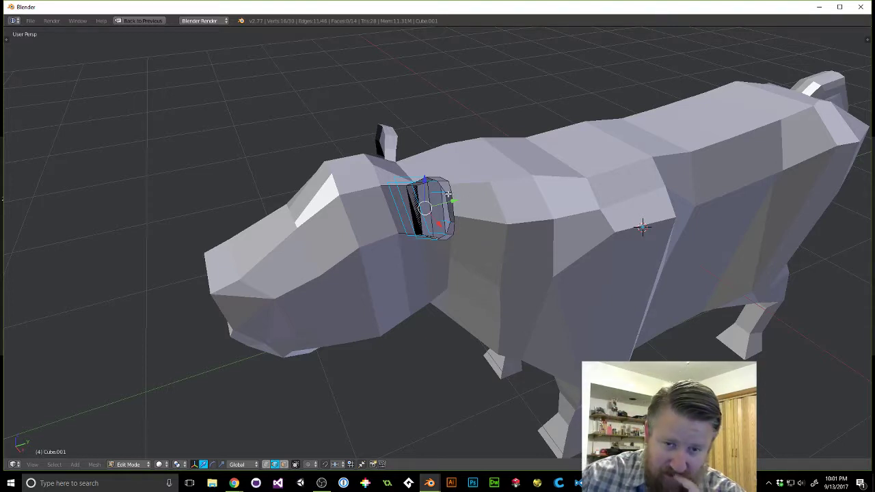
pyautogui.press('x')
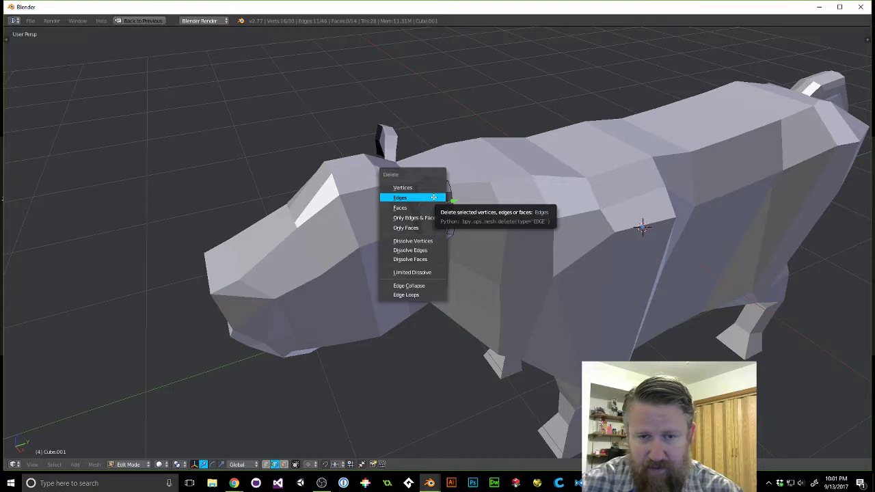
pyautogui.click(434, 197)
# Delete the two remaining stray edges at the front of the ear's base.
pyautogui.moveTo(431, 166); pyautogui.dragTo(372, 202, button='middle')
pyautogui.rightClick(374, 207)
pyautogui.keyDown('shift'); pyautogui.rightClick(375, 253); pyautogui.keyUp('shift')
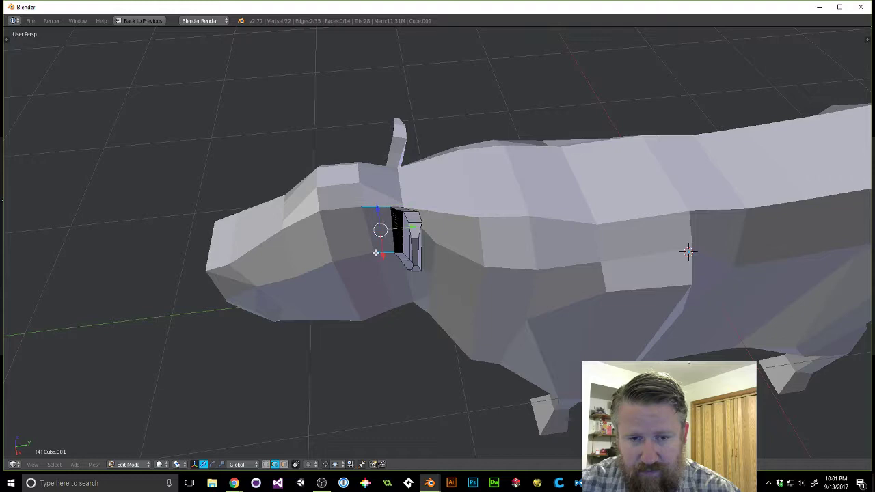
pyautogui.press('x')
pyautogui.click(373, 253)
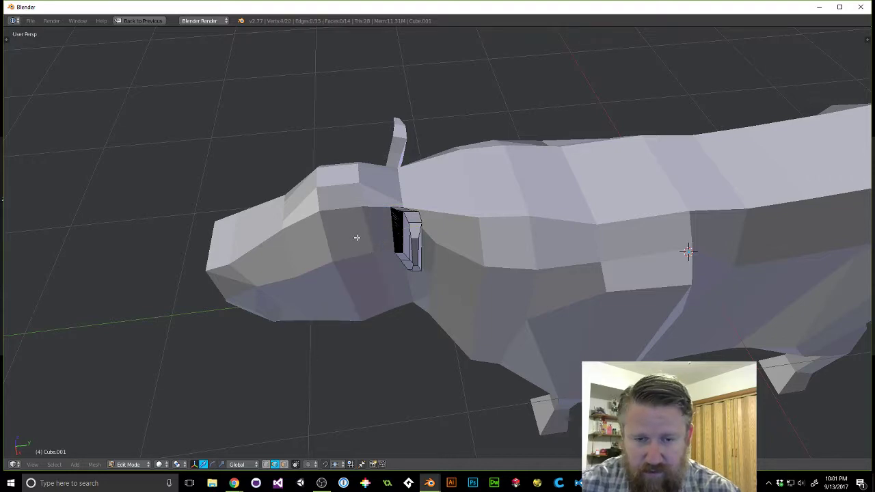
# Fill the ear's open front with four faces, working edge by edge from the base to the tip.
pyautogui.moveTo(357, 237); pyautogui.dragTo(490, 144, button='middle')
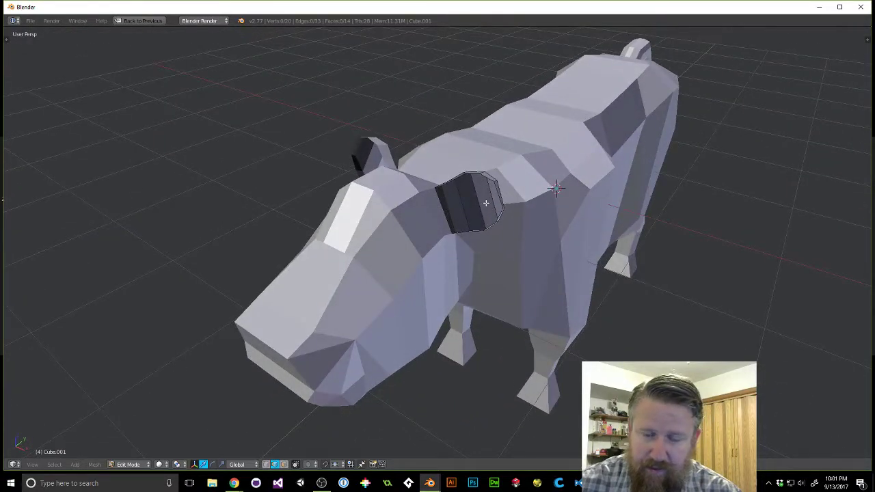
pyautogui.moveTo(486, 203); pyautogui.dragTo(470, 187, button='middle')
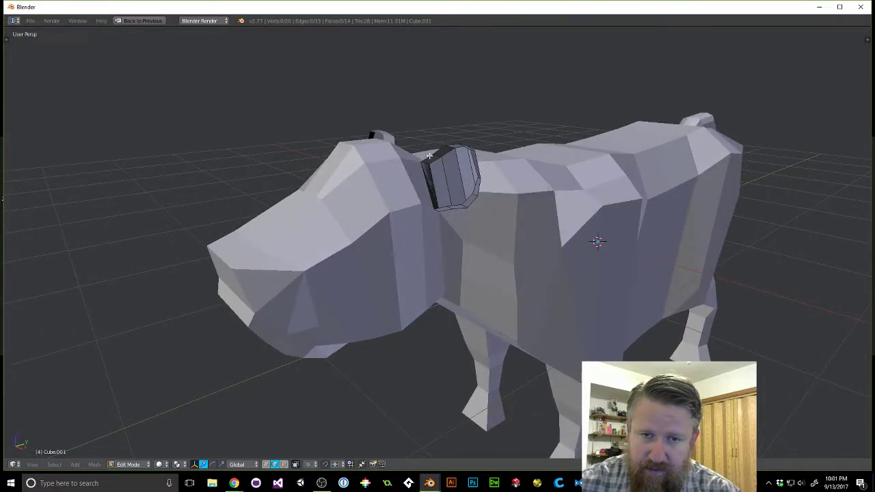
pyautogui.rightClick(441, 208)
pyautogui.press('f')
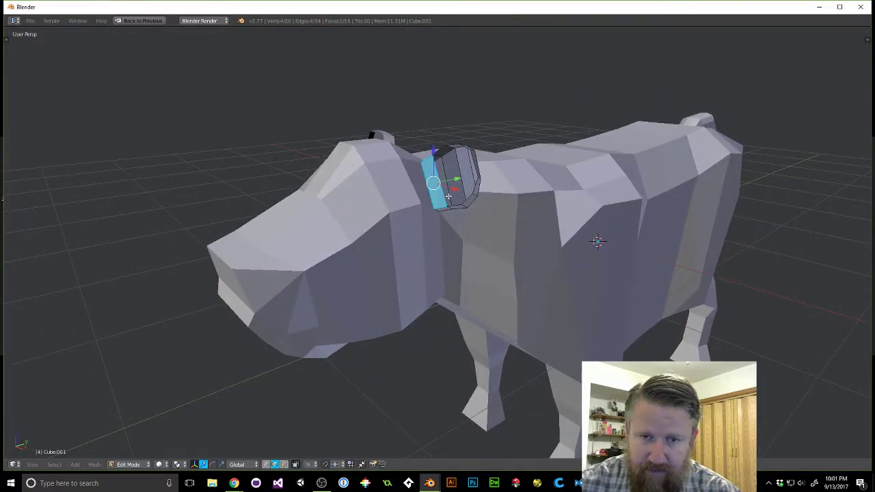
pyautogui.rightClick(442, 151)
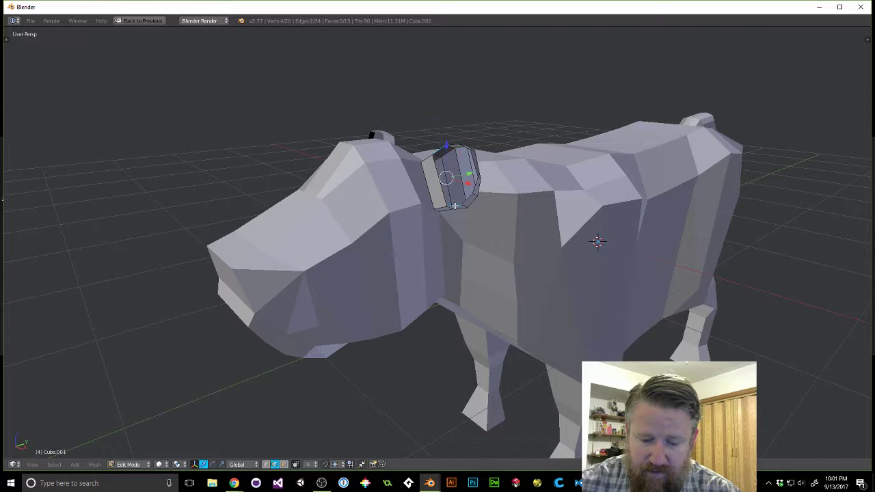
pyautogui.press('f')
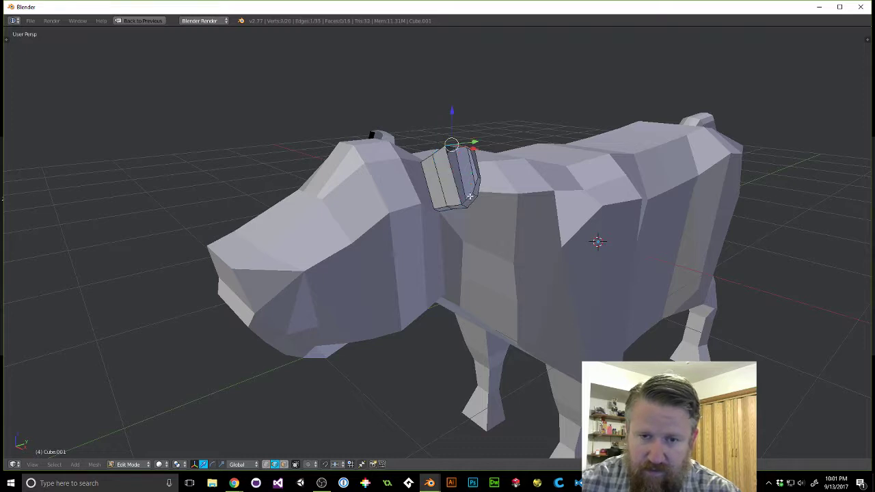
pyautogui.press('f')
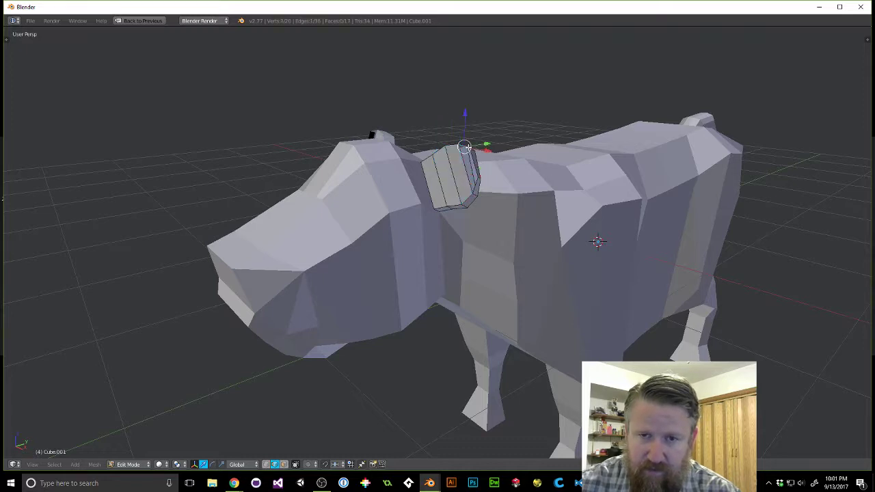
pyautogui.keyDown('shift'); pyautogui.rightClick(475, 185); pyautogui.keyUp('shift')
pyautogui.press('f')
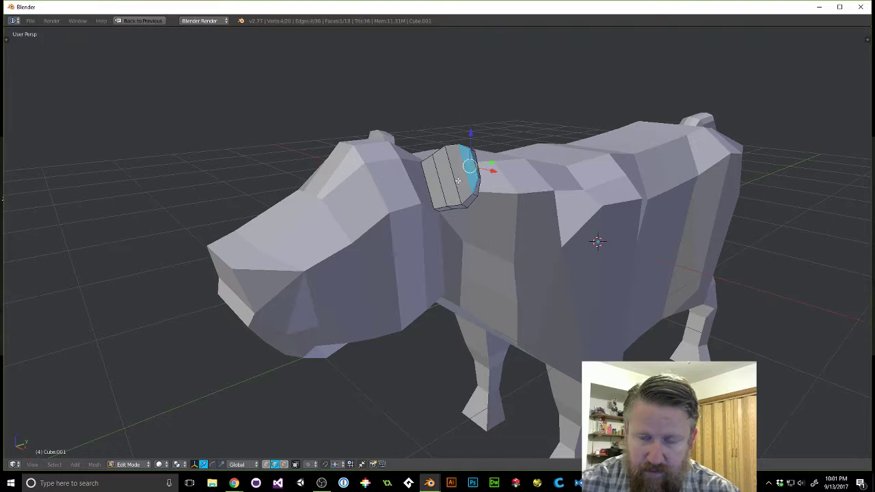
# Select the edge loop nearest the ear's tip and move it to reshape the ear's outline.
pyautogui.moveTo(475, 186); pyautogui.dragTo(359, 255, button='middle')
pyautogui.moveTo(317, 232); pyautogui.dragTo(473, 153, button='middle')
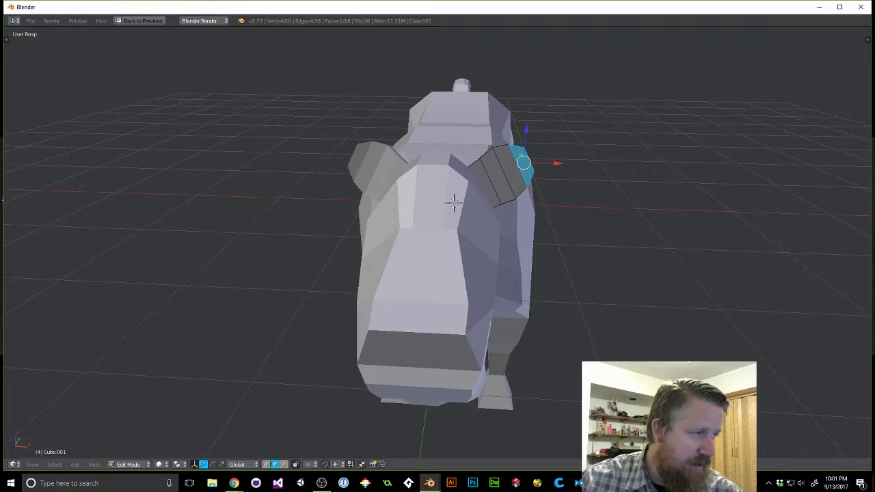
pyautogui.moveTo(0, 7); pyautogui.dragTo(0, 5)
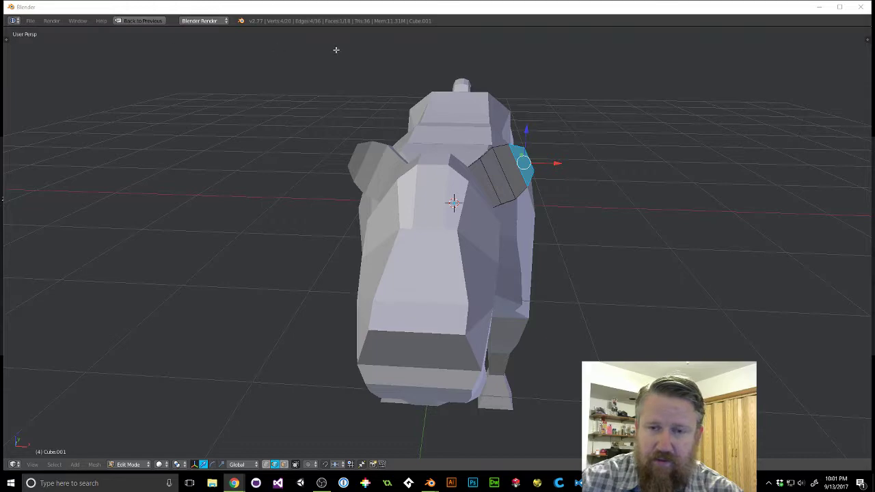
pyautogui.scroll(7, 486, 152)
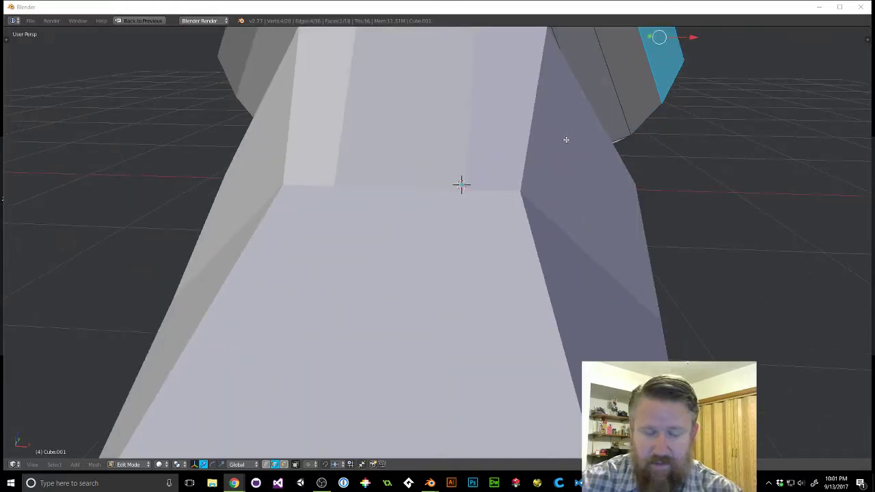
pyautogui.moveTo(566, 139); pyautogui.dragTo(547, 174, button='middle')
pyautogui.keyDown('alt'); pyautogui.rightClick(534, 224); pyautogui.keyUp('alt')
pyautogui.scroll(-5, 570, 175)
pyautogui.moveTo(499, 142); pyautogui.dragTo(525, 146)
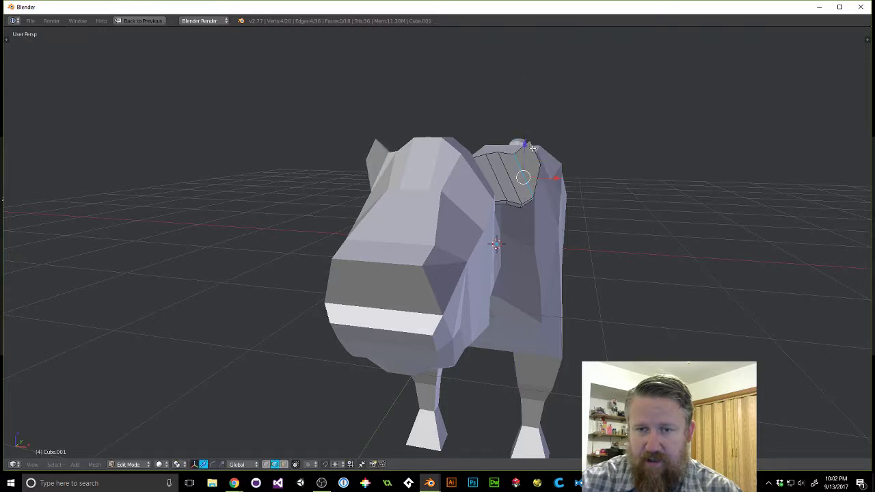
# Switch to face selection and move the ear's tip face outward and slightly forward to lengthen the ear.
pyautogui.moveTo(533, 147); pyautogui.dragTo(506, 176, button='middle')
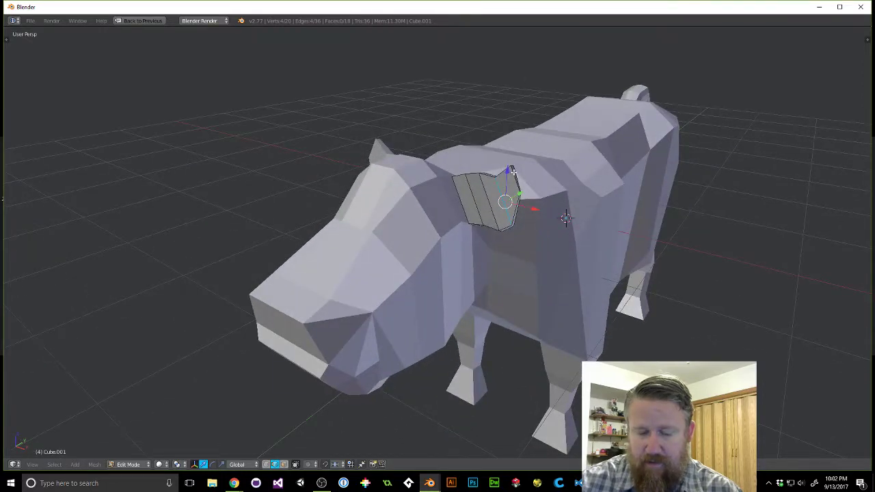
pyautogui.hotkey('ctrl', 'Tab')
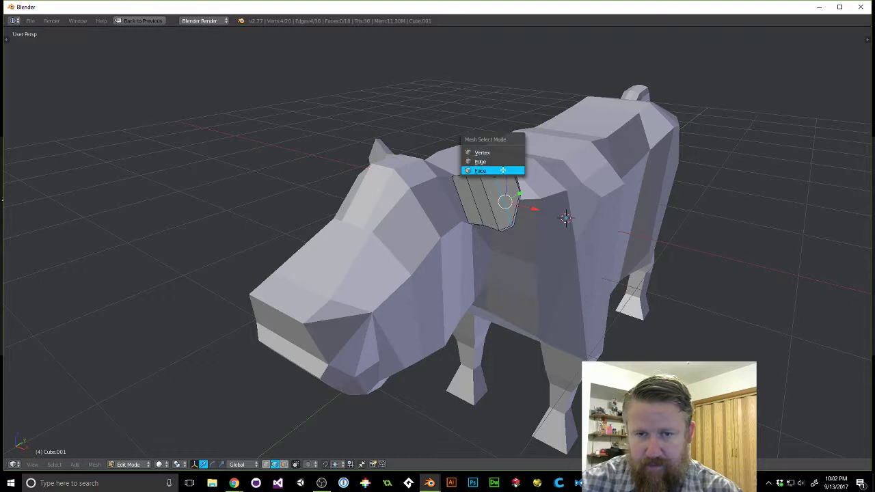
pyautogui.click(515, 169)
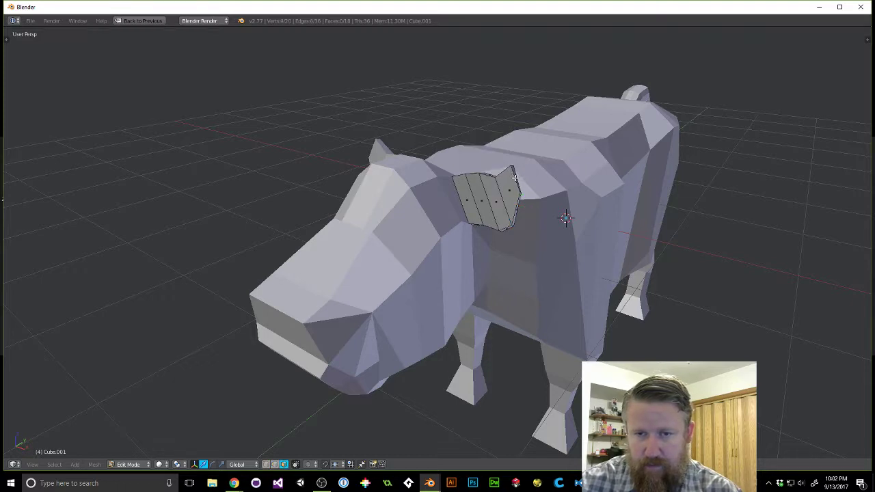
pyautogui.moveTo(514, 164); pyautogui.dragTo(521, 175)
pyautogui.moveTo(521, 175); pyautogui.dragTo(538, 203, button='middle')
pyautogui.moveTo(555, 214); pyautogui.dragTo(579, 219)
pyautogui.moveTo(533, 222); pyautogui.dragTo(463, 274, button='middle')
pyautogui.moveTo(461, 351); pyautogui.dragTo(447, 351)
# Switch to edge selection and move the edge at the ear's bend inward toward the head.
pyautogui.hotkey('ctrl', 'Tab')
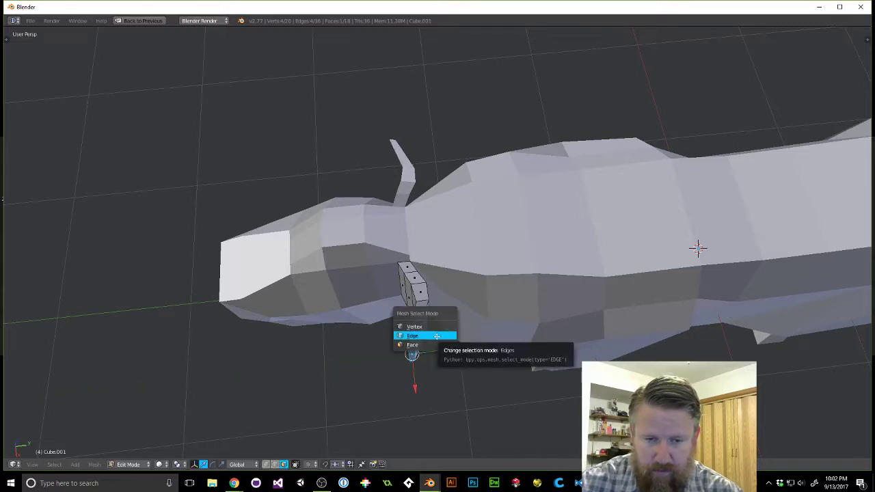
pyautogui.click(436, 336)
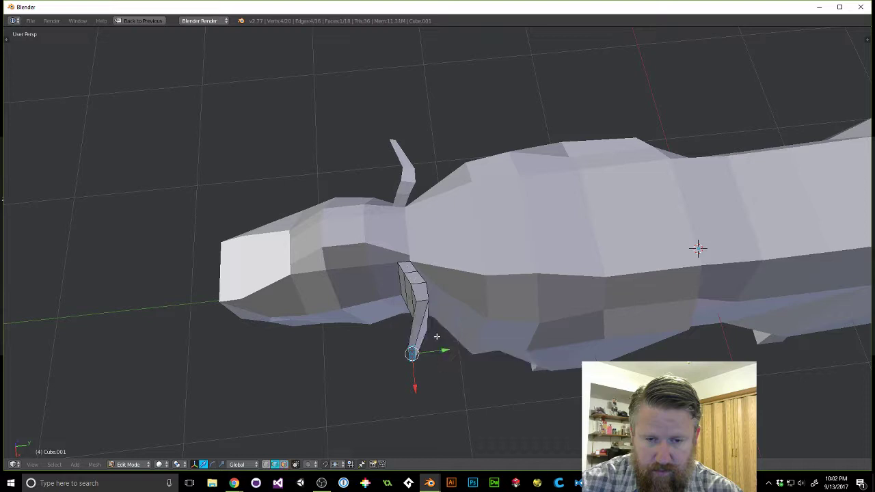
pyautogui.rightClick(424, 301)
pyautogui.moveTo(453, 315); pyautogui.dragTo(442, 289)
# Select the short edge at the lower middle corner of the ear and move it slightly upward.
pyautogui.rightClick(420, 282)
pyautogui.moveTo(444, 288); pyautogui.dragTo(484, 229, button='middle')
pyautogui.scroll(2, 513, 170)
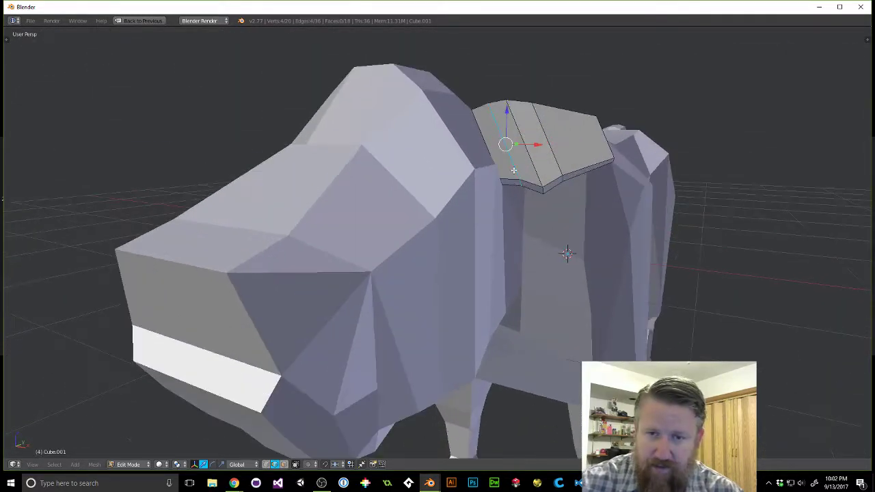
pyautogui.rightClick(542, 191)
pyautogui.moveTo(545, 161)
pyautogui.mouseDown()
pyautogui.moveTo(543, 148)
pyautogui.moveTo(540, 155)
pyautogui.mouseUp()
pyautogui.moveTo(540, 155); pyautogui.dragTo(492, 205, button='middle')
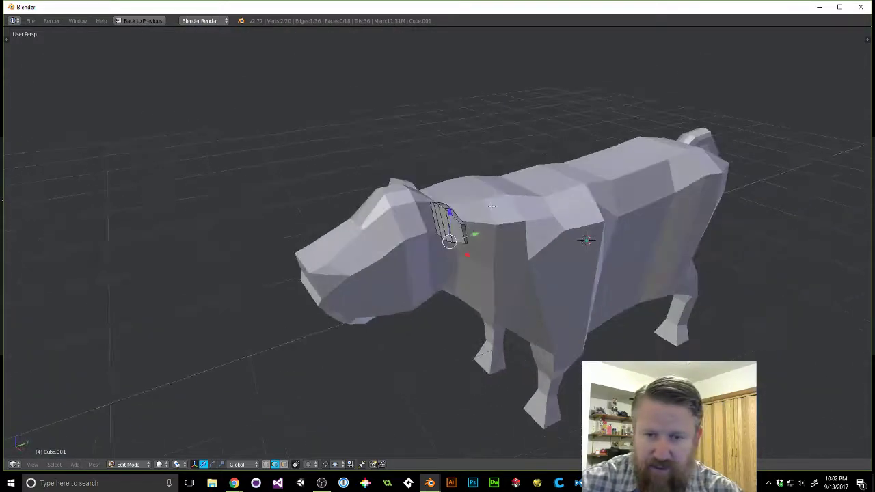
# Select the upper edge at the ear's tip and move it downward and outward to taper the tip.
pyautogui.scroll(4, 491, 206)
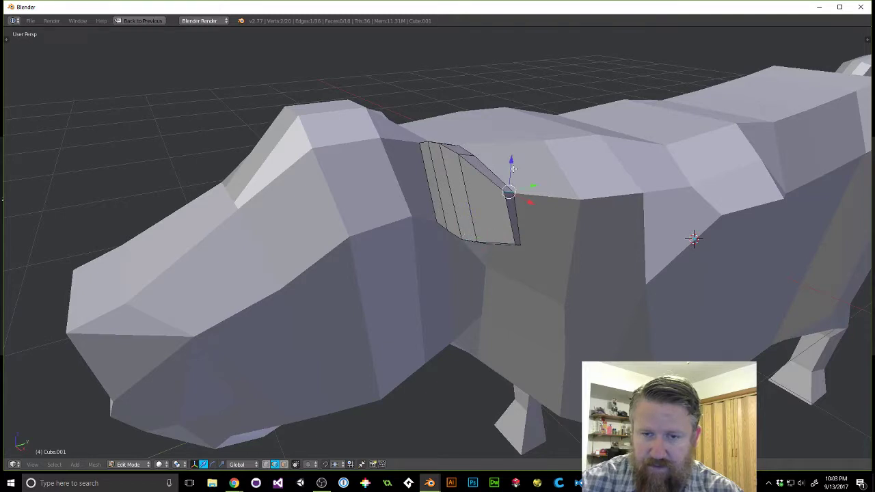
pyautogui.moveTo(514, 168); pyautogui.dragTo(523, 186)
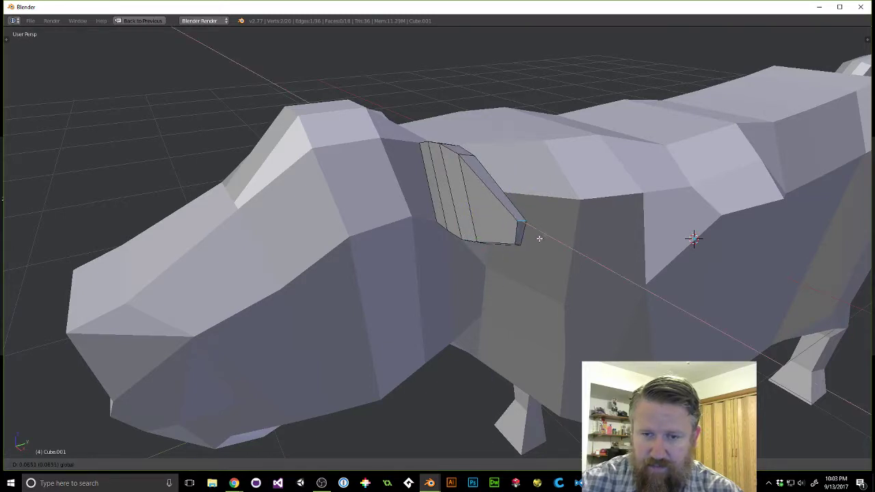
pyautogui.moveTo(533, 237); pyautogui.dragTo(587, 225, button='middle')
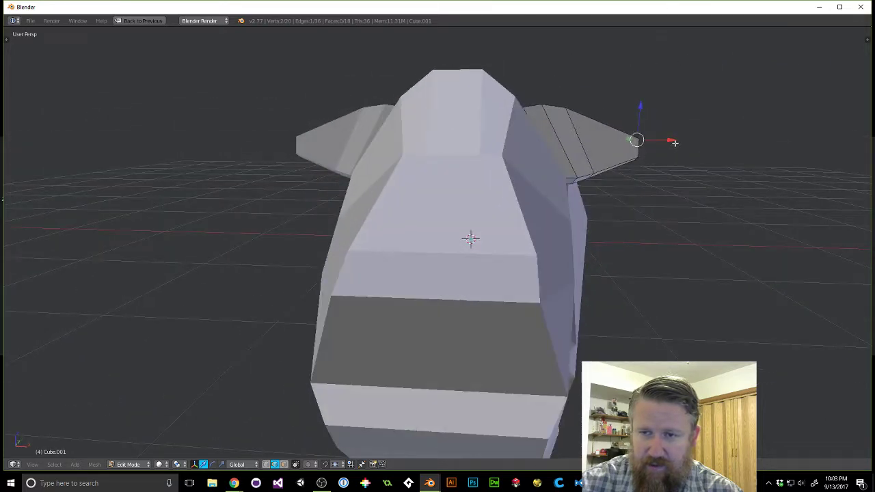
pyautogui.moveTo(675, 143); pyautogui.dragTo(678, 141)
pyautogui.moveTo(644, 108); pyautogui.dragTo(643, 117)
pyautogui.moveTo(643, 116); pyautogui.dragTo(508, 175, button='middle')
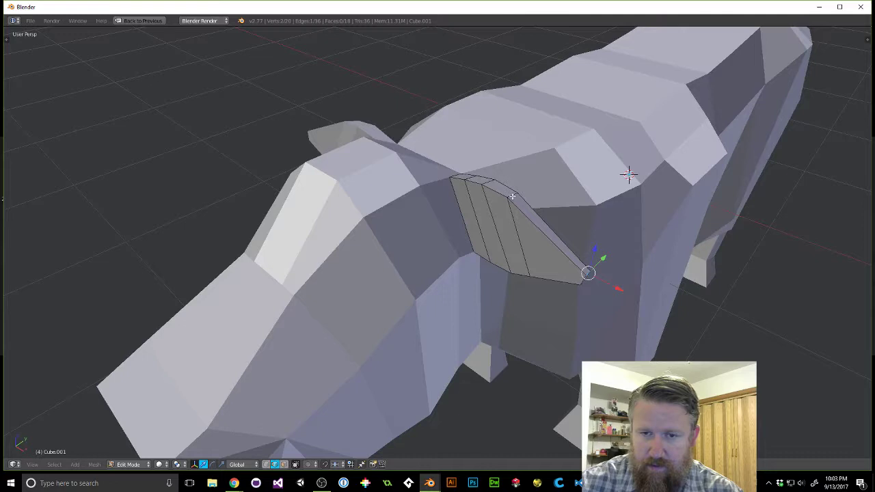
# Move the upper edge next to the ear's tip outward and down to round the top outline.
pyautogui.moveTo(536, 206); pyautogui.dragTo(563, 231)
pyautogui.moveTo(533, 230); pyautogui.dragTo(603, 177, button='middle')
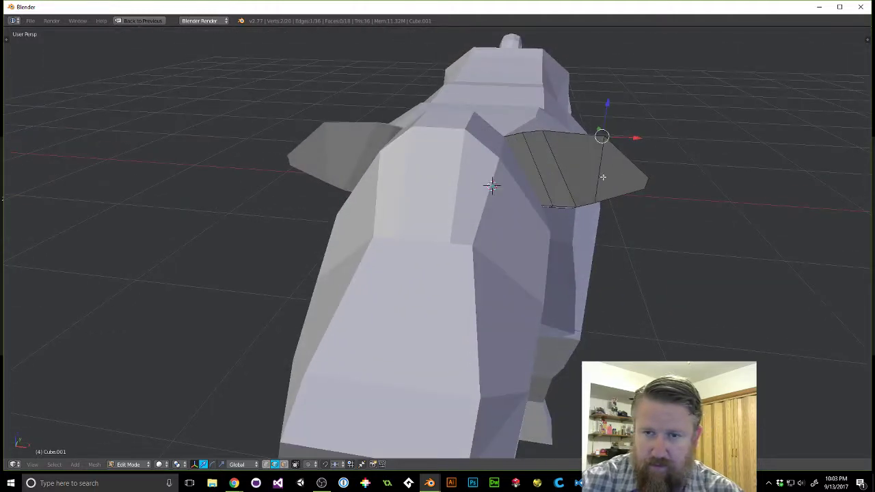
pyautogui.moveTo(609, 104); pyautogui.dragTo(607, 120)
pyautogui.moveTo(632, 149)
pyautogui.mouseDown()
pyautogui.moveTo(655, 160)
pyautogui.moveTo(636, 140)
pyautogui.mouseUp()
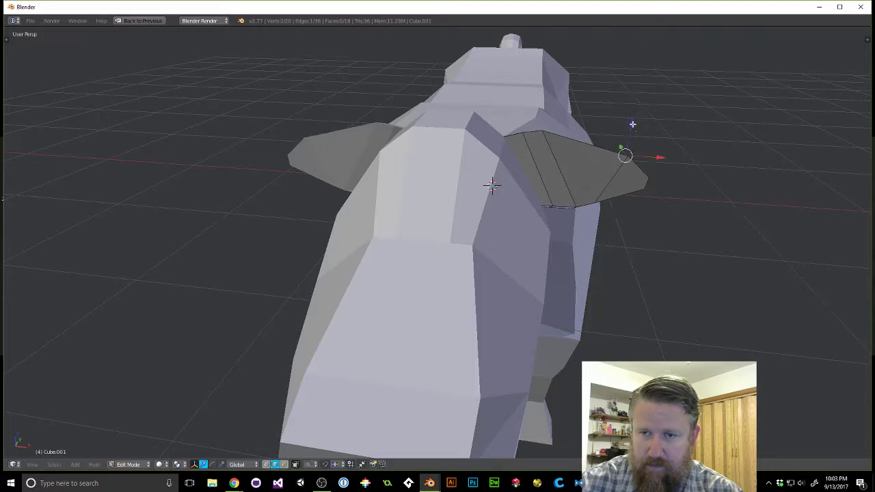
# Move the upper edge at the middle of the ear outward and slightly up.
pyautogui.moveTo(629, 149); pyautogui.dragTo(631, 147, button='middle')
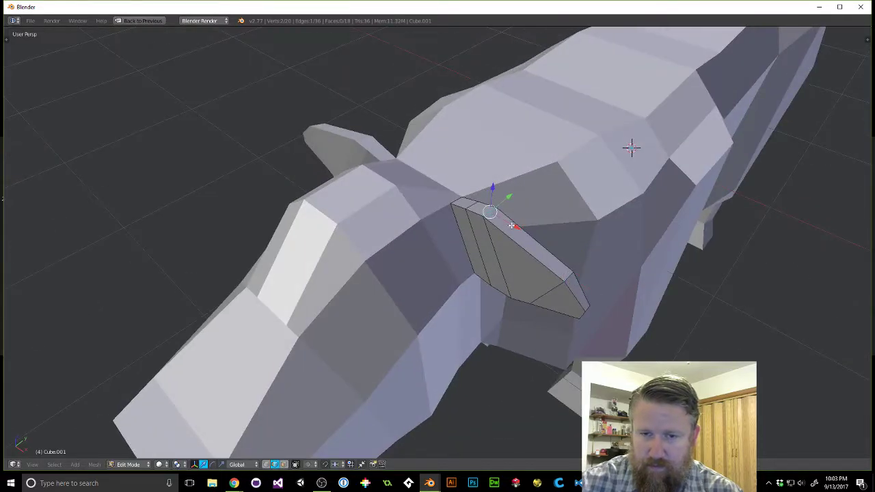
pyautogui.moveTo(511, 226); pyautogui.dragTo(539, 235)
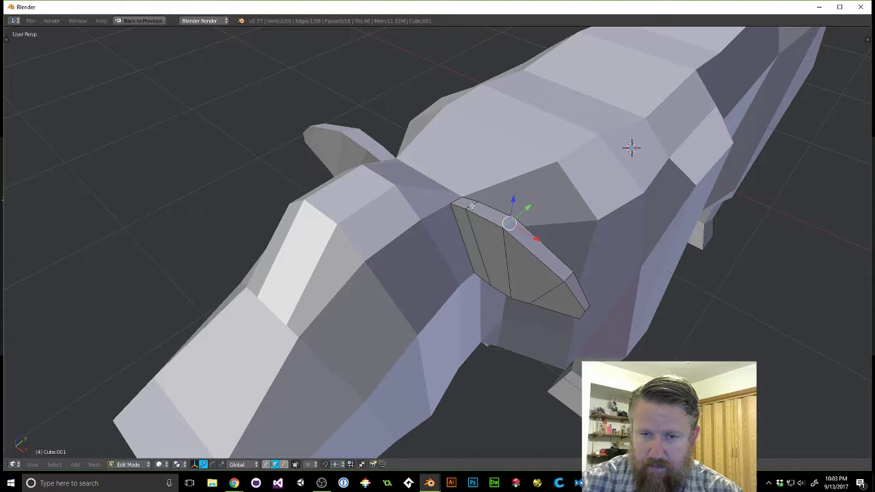
pyautogui.moveTo(513, 199); pyautogui.dragTo(515, 188)
# Move the lower edge near the ear's tip outward and up, and adjust the height of the neighbouring lower edge.
pyautogui.moveTo(535, 211); pyautogui.dragTo(608, 195, button='middle')
pyautogui.scroll(-5, 561, 198)
pyautogui.moveTo(513, 234); pyautogui.dragTo(468, 227, button='middle')
pyautogui.scroll(8, 471, 226)
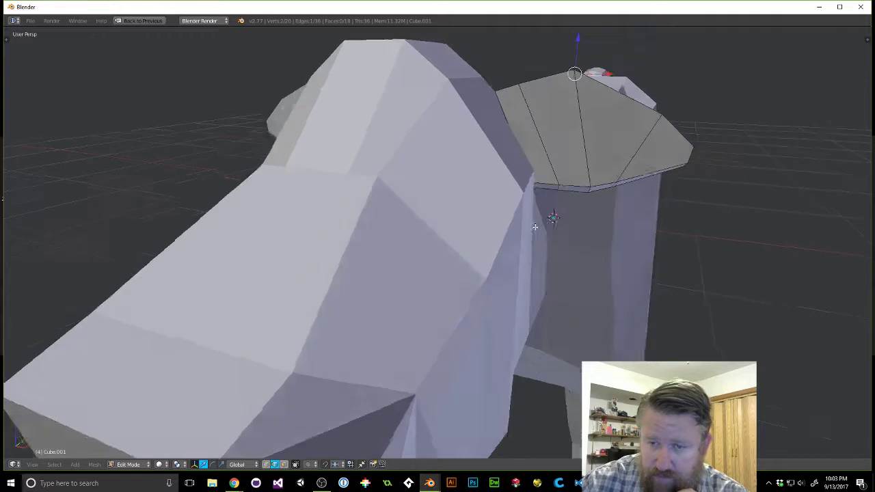
pyautogui.moveTo(534, 226); pyautogui.dragTo(617, 194, button='middle')
pyautogui.rightClick(618, 192)
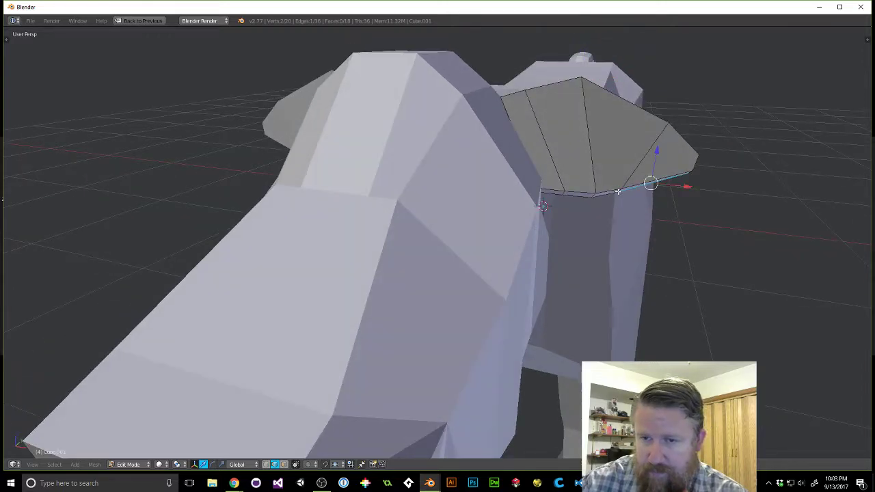
pyautogui.rightClick(619, 191)
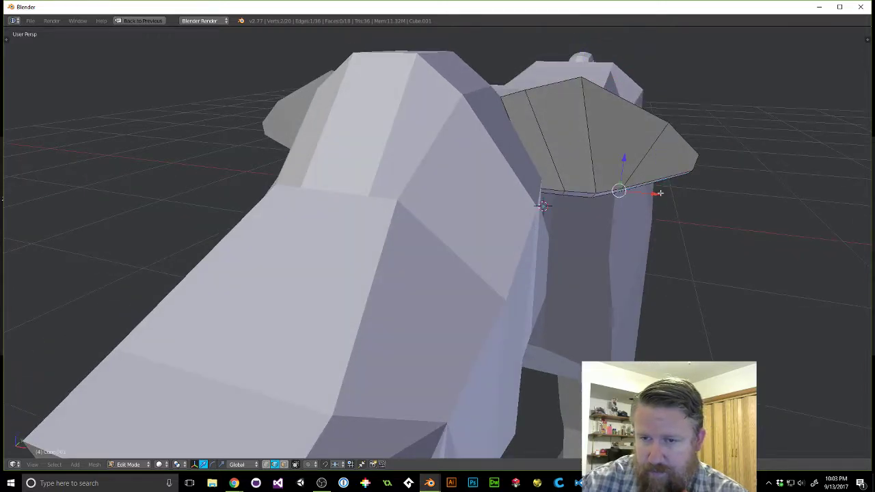
pyautogui.moveTo(660, 193); pyautogui.dragTo(694, 186)
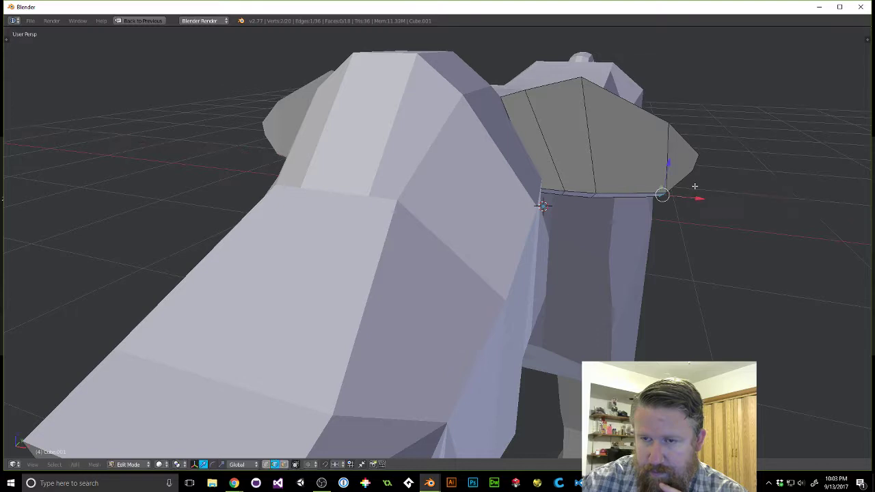
pyautogui.press('g')
pyautogui.press('z')
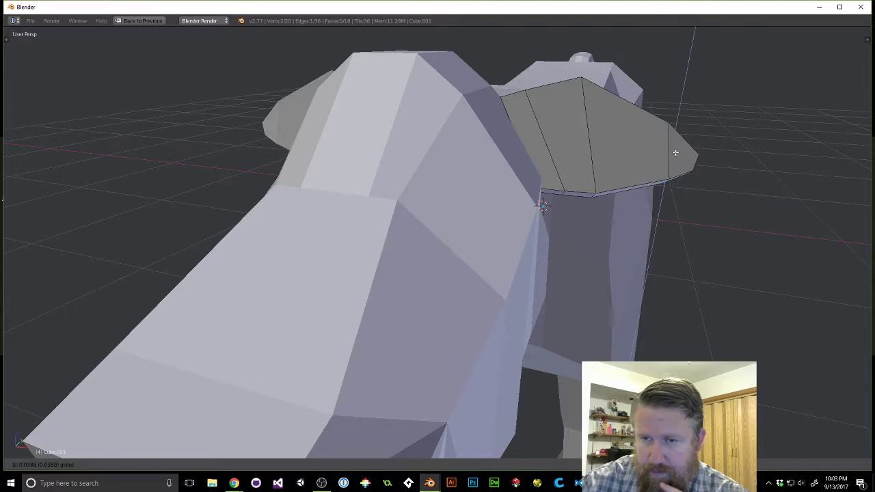
pyautogui.click(676, 152)
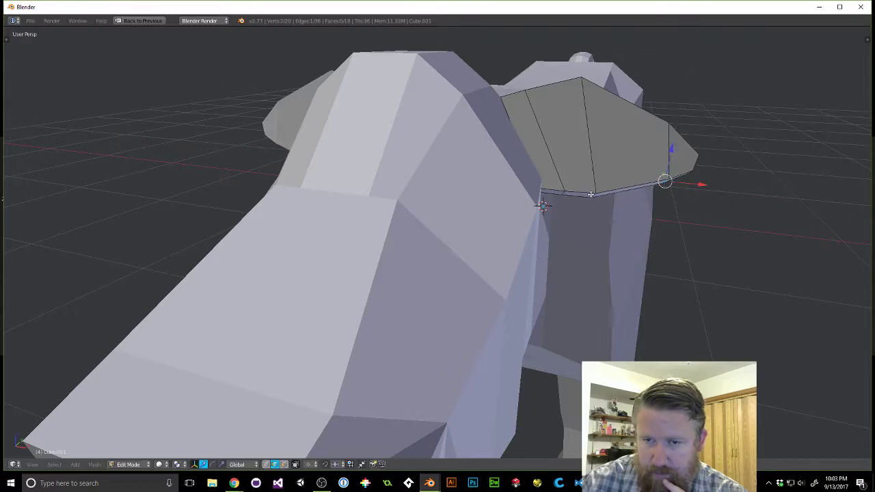
pyautogui.moveTo(600, 166); pyautogui.dragTo(582, 191)
# Select the ear's tip face and move it forward so the tip curves toward the front of the head.
pyautogui.scroll(-6, 581, 183)
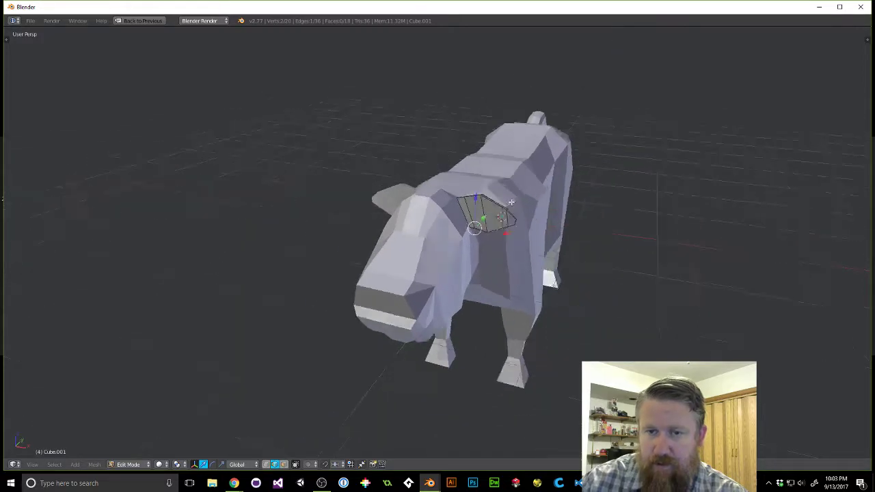
pyautogui.moveTo(773, 233); pyautogui.dragTo(527, 220, button='middle')
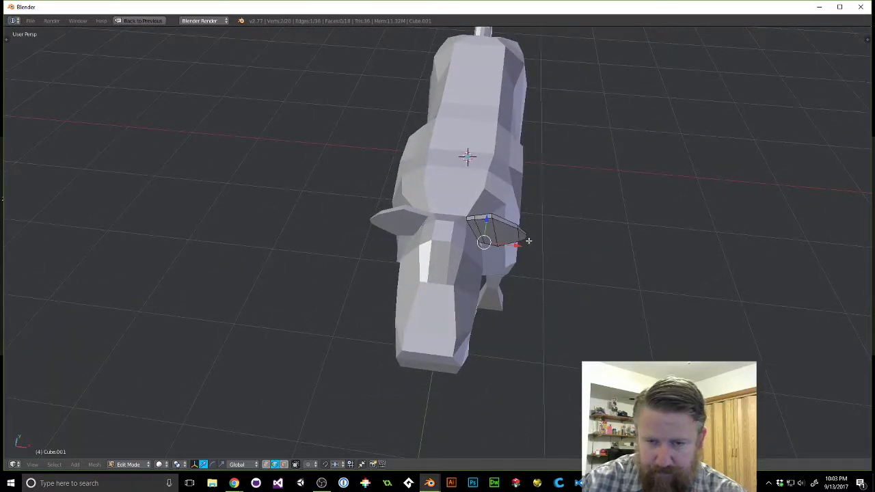
pyautogui.scroll(3, 527, 238)
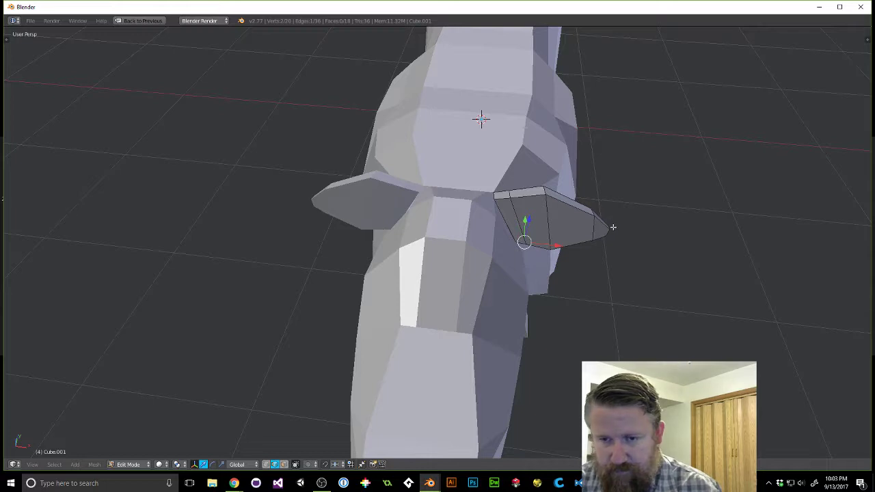
pyautogui.moveTo(611, 226); pyautogui.dragTo(557, 205, button='middle')
pyautogui.scroll(3, 559, 194)
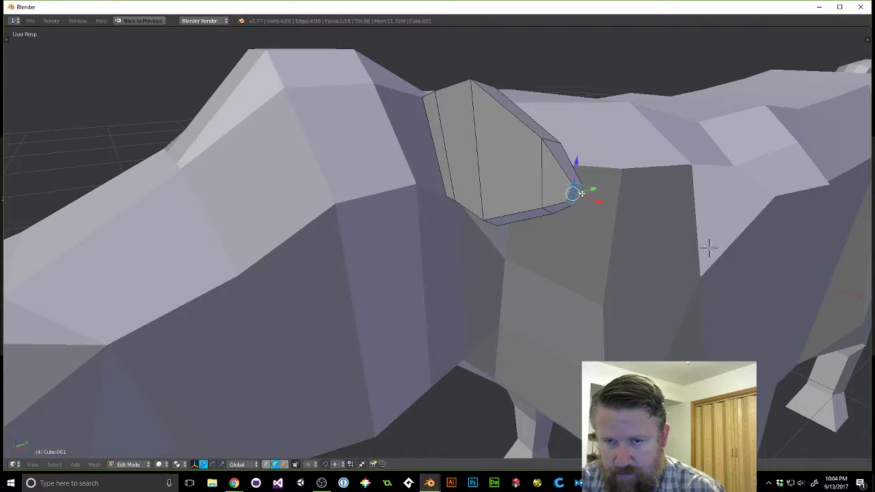
pyautogui.moveTo(594, 192); pyautogui.dragTo(578, 189)
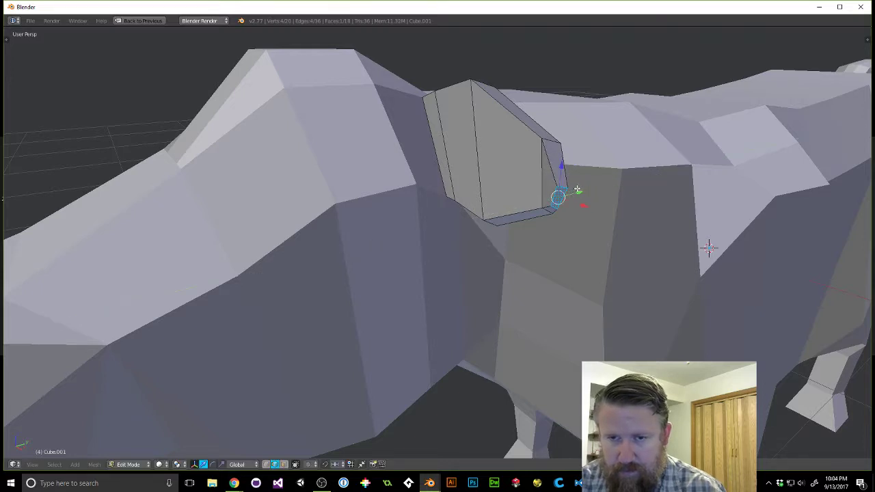
pyautogui.moveTo(573, 186); pyautogui.dragTo(623, 306, button='middle')
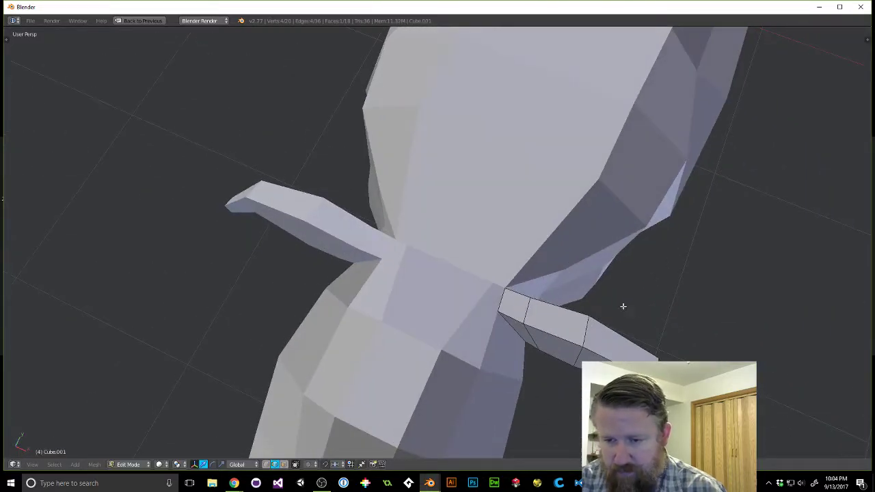
pyautogui.moveTo(674, 373); pyautogui.dragTo(678, 353)
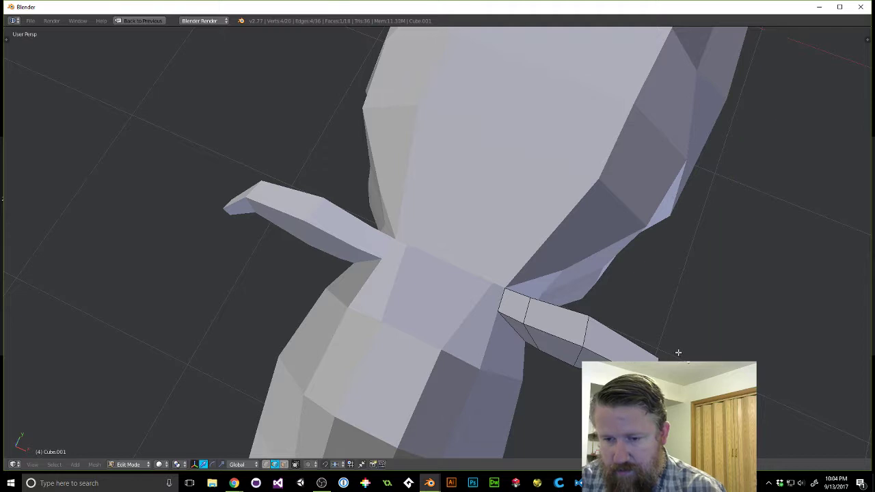
pyautogui.moveTo(678, 353); pyautogui.dragTo(623, 223, button='middle')
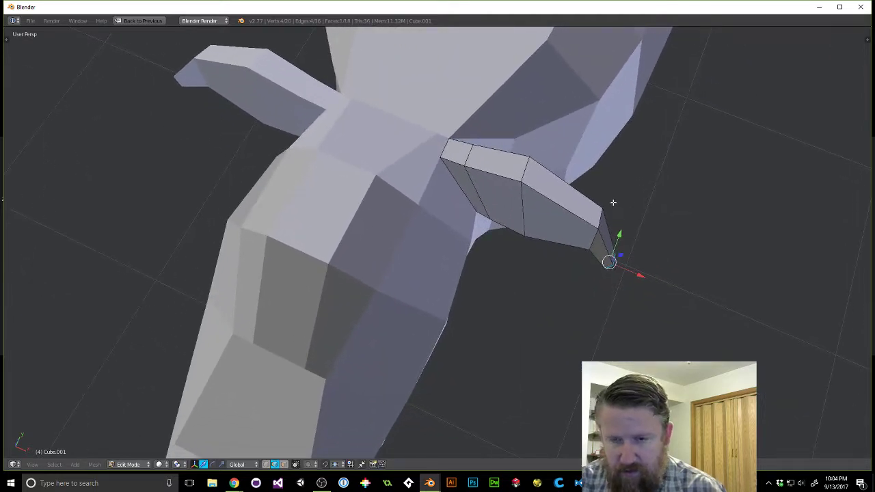
# Bend the ear by moving the edge loop nearest the tip forward and the middle edge loop backward.
pyautogui.keyDown('alt'); pyautogui.rightClick(600, 216); pyautogui.keyUp('alt')
pyautogui.moveTo(607, 200); pyautogui.dragTo(600, 212)
pyautogui.keyDown('alt'); pyautogui.rightClick(526, 174); pyautogui.keyUp('alt')
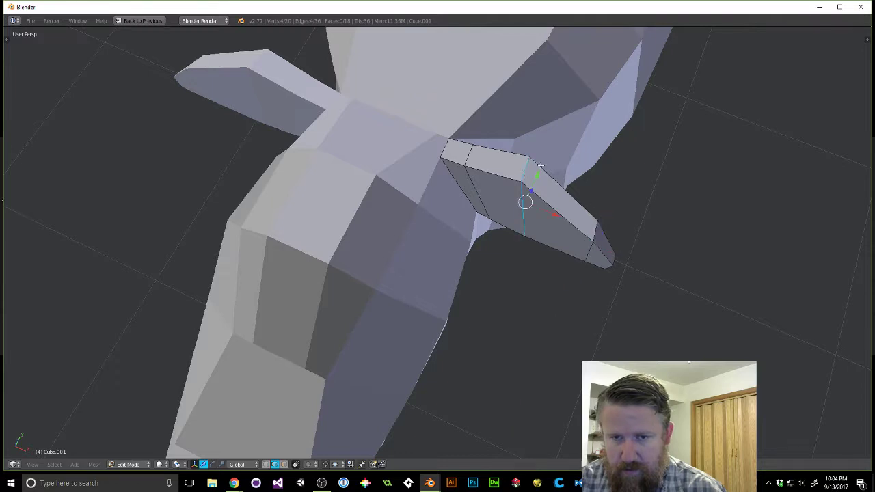
pyautogui.moveTo(540, 175); pyautogui.dragTo(540, 170)
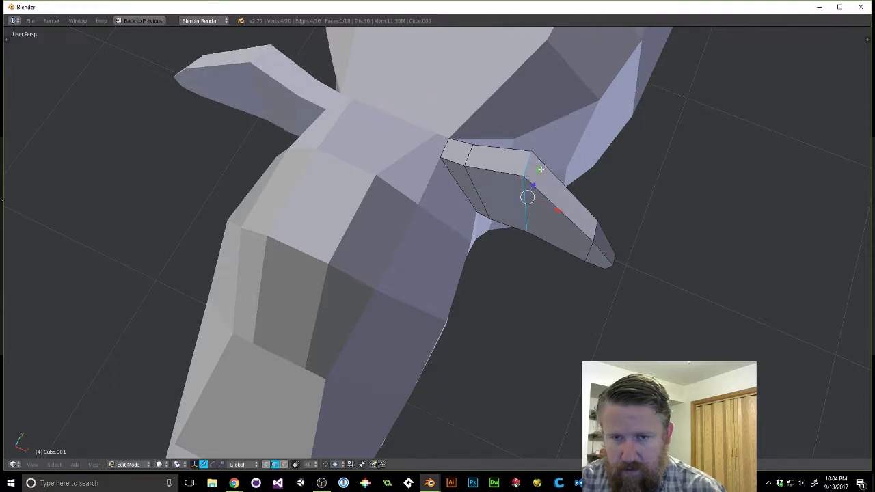
pyautogui.keyDown('alt'); pyautogui.rightClick(467, 152); pyautogui.keyUp('alt')
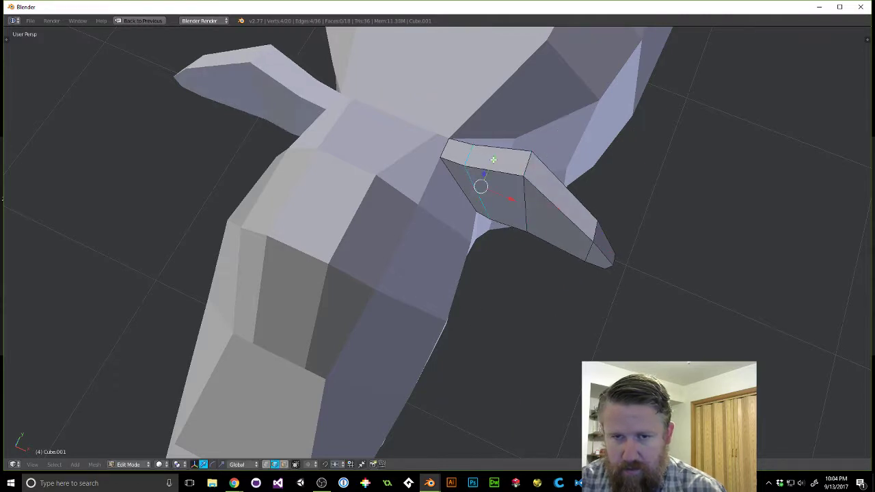
pyautogui.moveTo(493, 159)
pyautogui.mouseDown(button='middle')
pyautogui.moveTo(484, 236)
pyautogui.moveTo(535, 202)
pyautogui.moveTo(408, 180)
pyautogui.moveTo(621, 269)
pyautogui.moveTo(415, 122)
pyautogui.moveTo(495, 145)
pyautogui.mouseUp(button='middle')
# Switch to Object Mode and move the ears object forward on the head along the global Y axis.
pyautogui.scroll(-5, 490, 149)
pyautogui.moveTo(527, 221); pyautogui.dragTo(483, 181, button='middle')
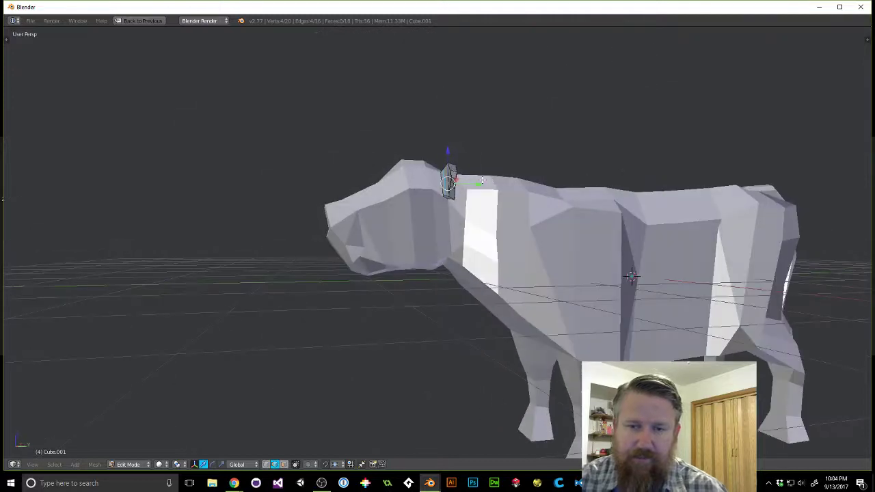
pyautogui.press('Tab')
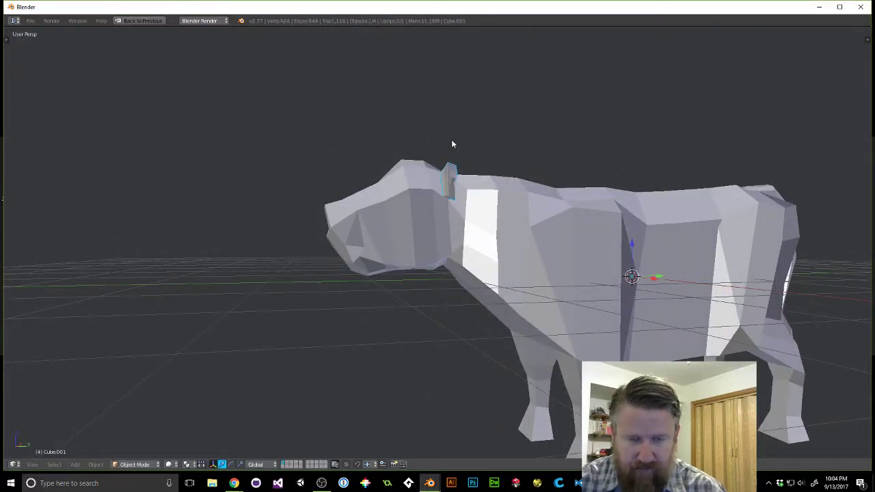
pyautogui.press('a')
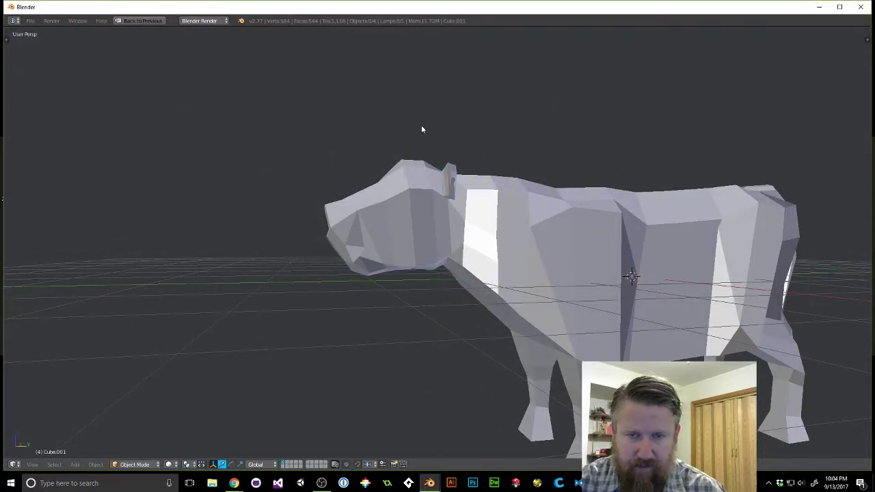
pyautogui.moveTo(421, 125); pyautogui.dragTo(418, 195, button='middle')
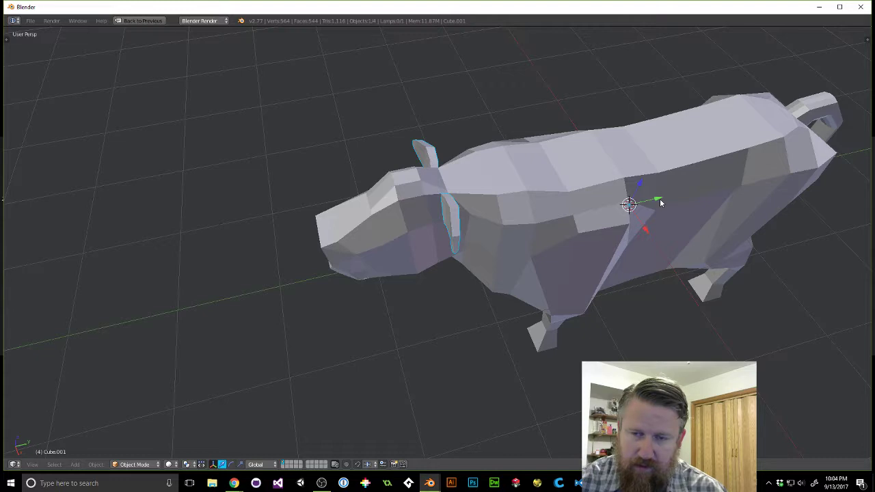
pyautogui.press('g')
pyautogui.press('y')
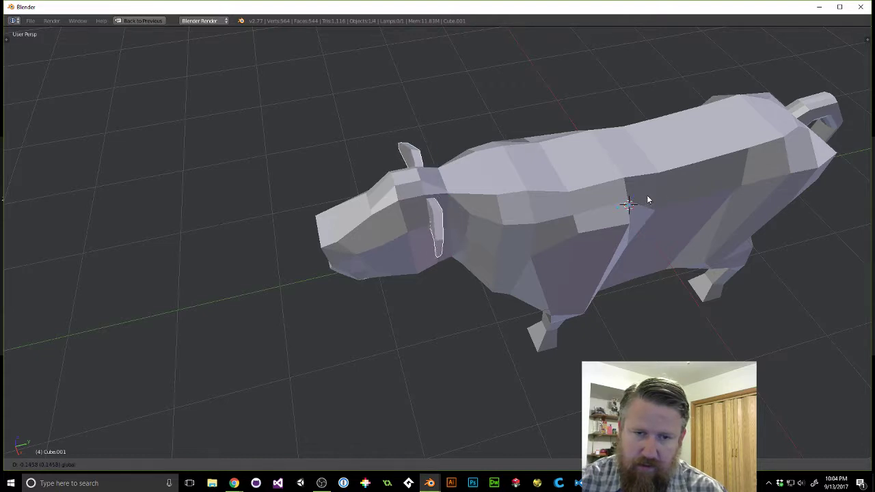
pyautogui.click(600, 204)
# Lower the ears object about 0.06 units along the global Z axis.
pyautogui.moveTo(600, 204); pyautogui.dragTo(496, 167, button='middle')
pyautogui.press('g')
pyautogui.press('z')
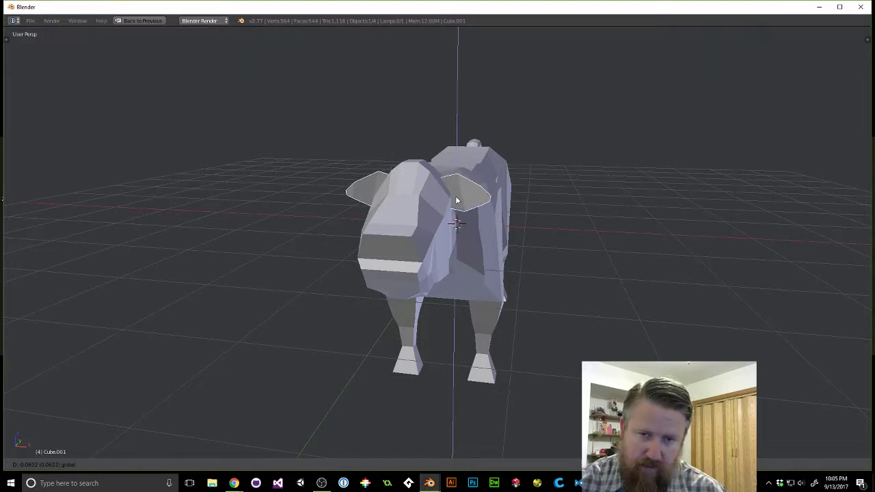
pyautogui.click(455, 200)
pyautogui.moveTo(455, 201); pyautogui.dragTo(478, 218, button='middle')
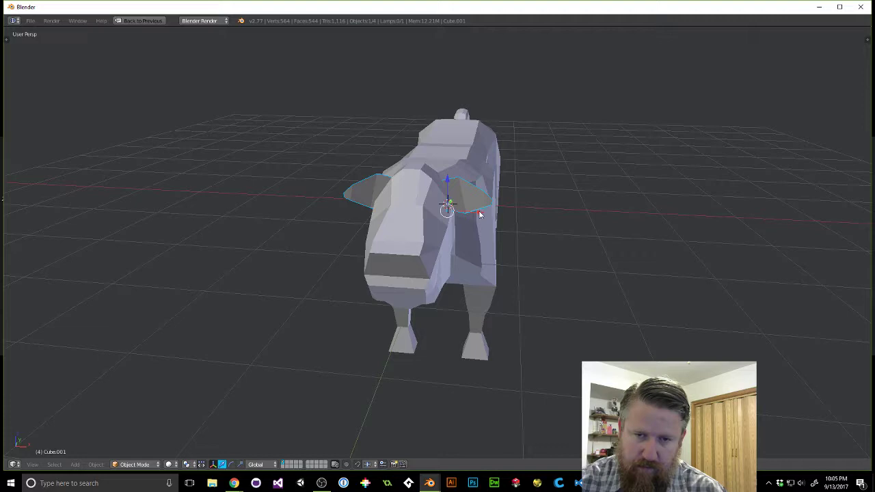
pyautogui.press('g')
pyautogui.press('x')
pyautogui.press('Escape')
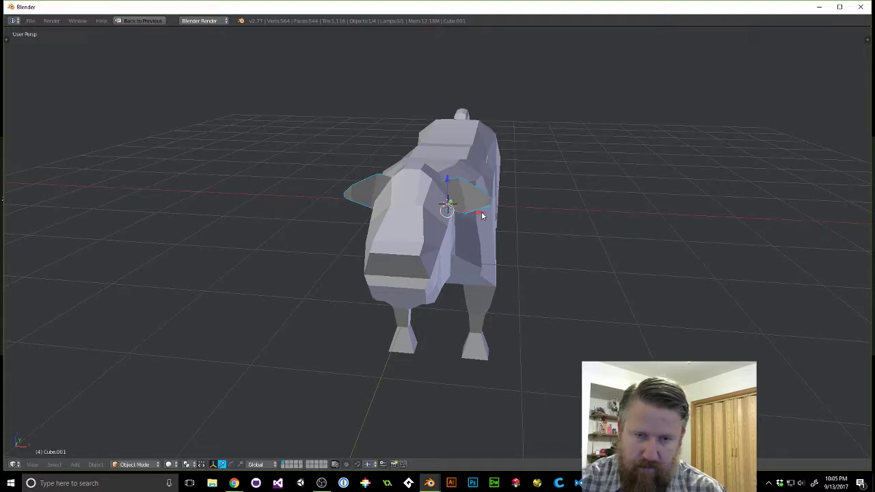
# Select the whole ear mesh in Edit Mode and move it outward about 0.07 units along the global X axis.
pyautogui.moveTo(481, 203); pyautogui.dragTo(462, 212, button='middle')
pyautogui.press('Tab')
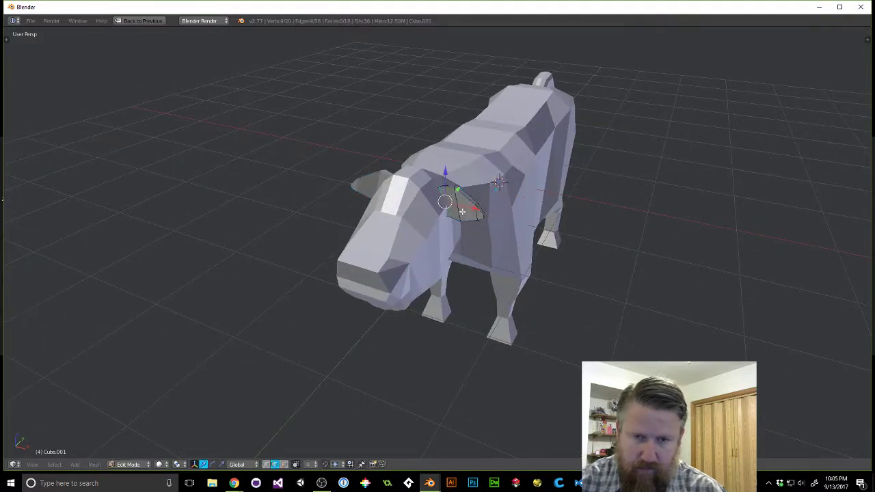
pyautogui.press('a')
pyautogui.press('a')
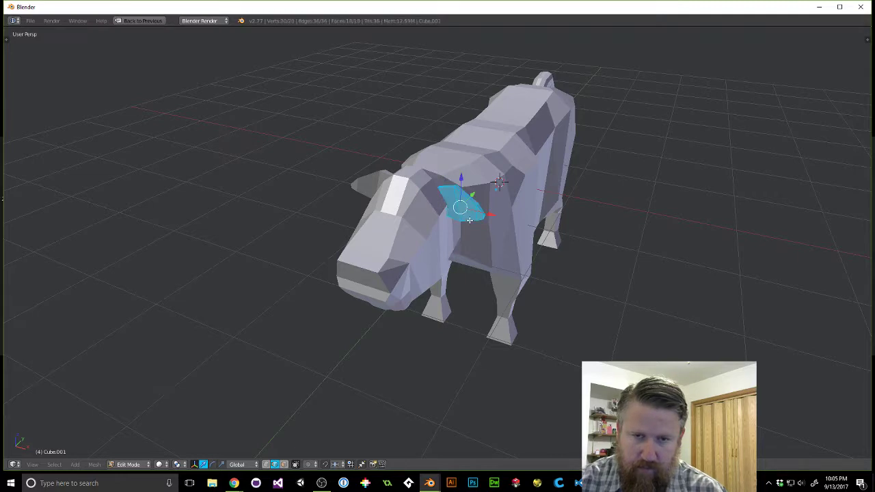
pyautogui.press('g')
pyautogui.press('x')
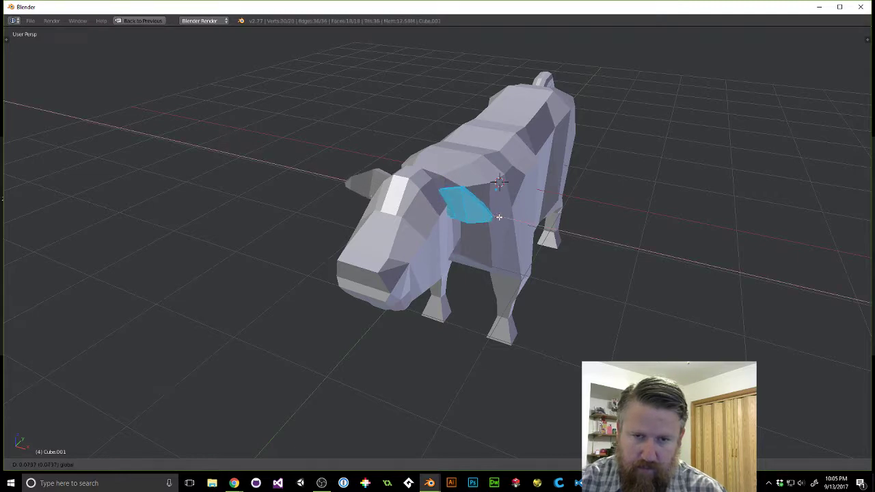
pyautogui.click(500, 218)
# Move the ear's lower base edge inward along the global X axis so it sinks into the side of the head.
pyautogui.moveTo(500, 217); pyautogui.dragTo(383, 219, button='middle')
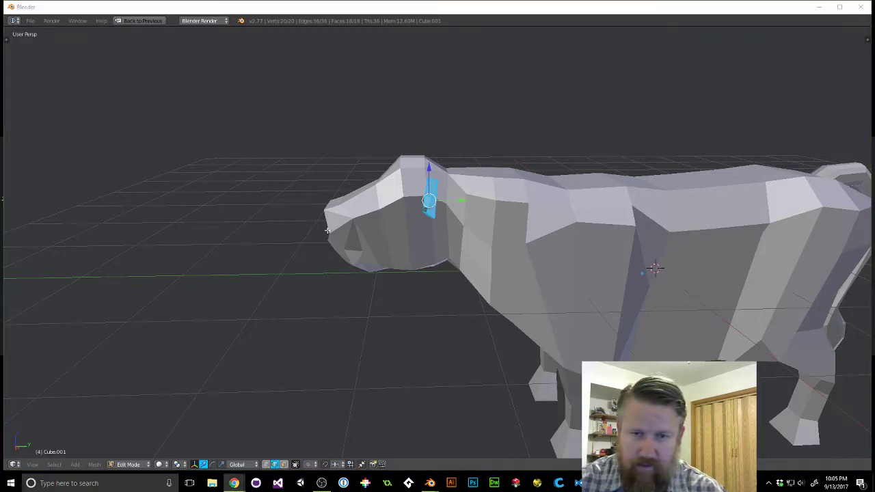
pyautogui.moveTo(328, 231); pyautogui.dragTo(381, 255, button='middle')
pyautogui.scroll(10, 454, 225)
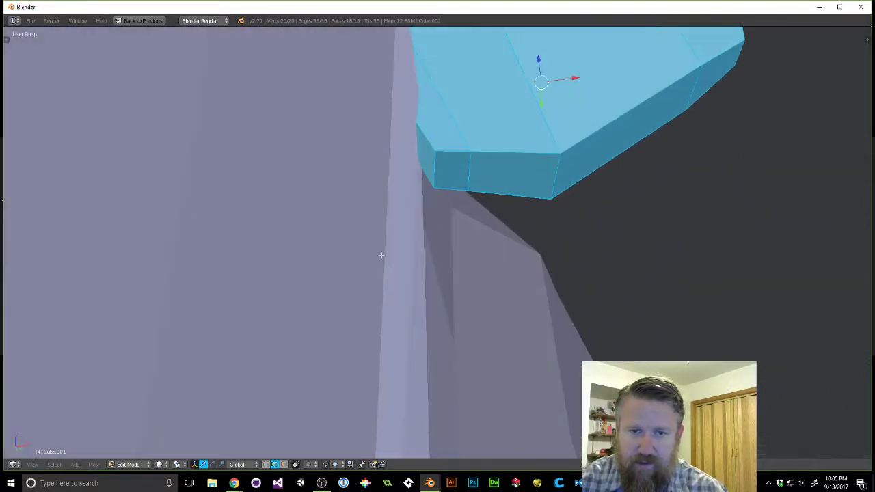
pyautogui.press('a')
pyautogui.rightClick(432, 167)
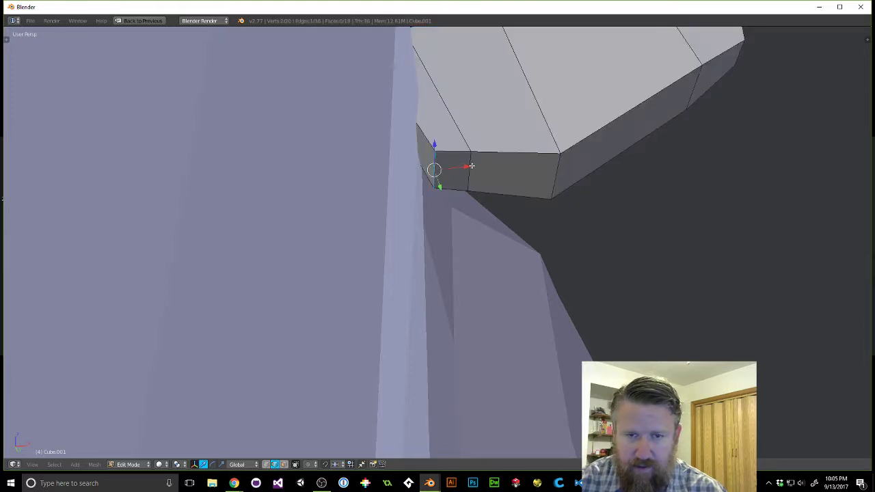
pyautogui.moveTo(467, 167); pyautogui.dragTo(431, 170)
pyautogui.moveTo(431, 170); pyautogui.dragTo(342, 231, button='middle')
pyautogui.scroll(-7, 344, 225)
pyautogui.moveTo(463, 235); pyautogui.dragTo(661, 209, button='middle')
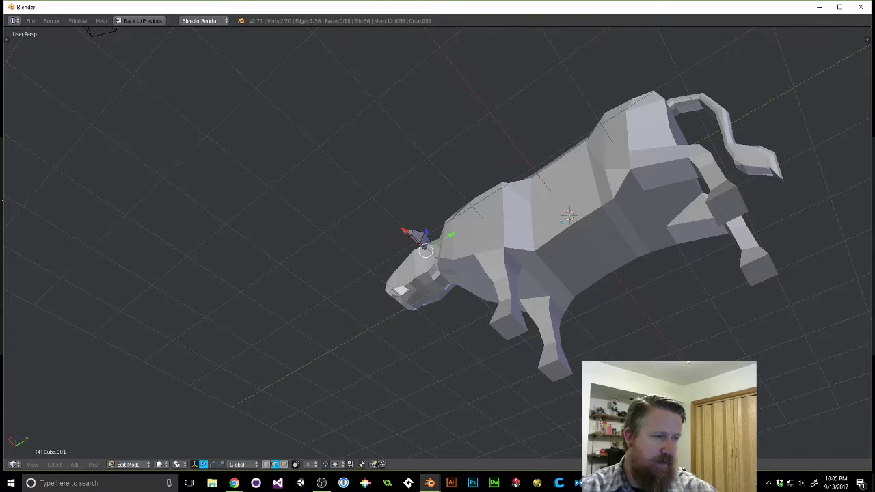
pyautogui.moveTo(506, 182); pyautogui.dragTo(591, 270, button='middle')
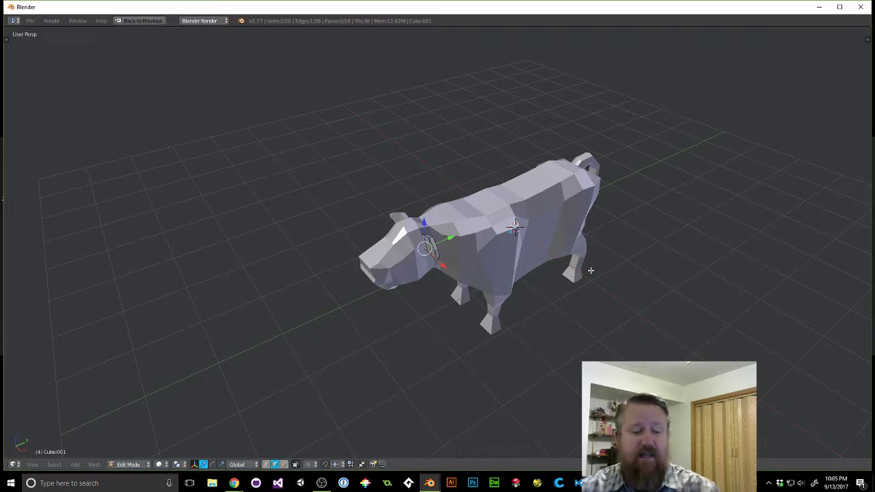
# Leave the ears' Edit Mode and open the cow's body mesh for editing, with its underside facing the view.
pyautogui.press('Tab')
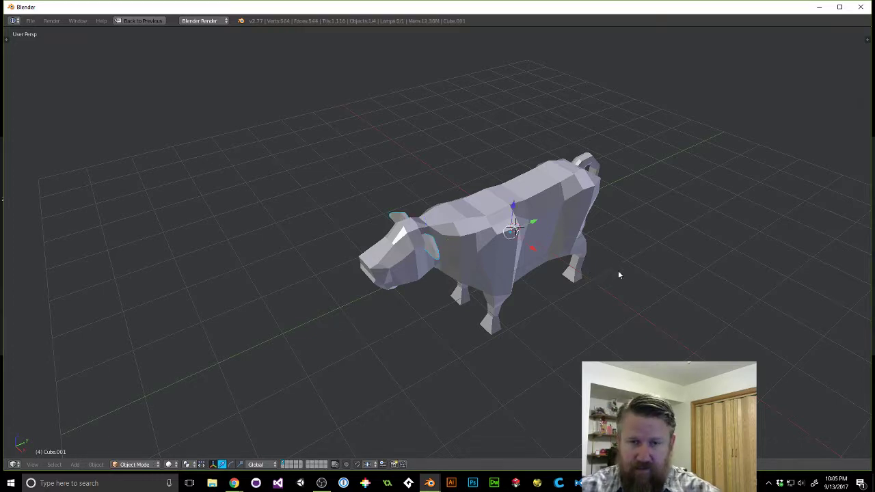
pyautogui.rightClick(549, 210)
pyautogui.moveTo(607, 254); pyautogui.dragTo(573, 179, button='middle')
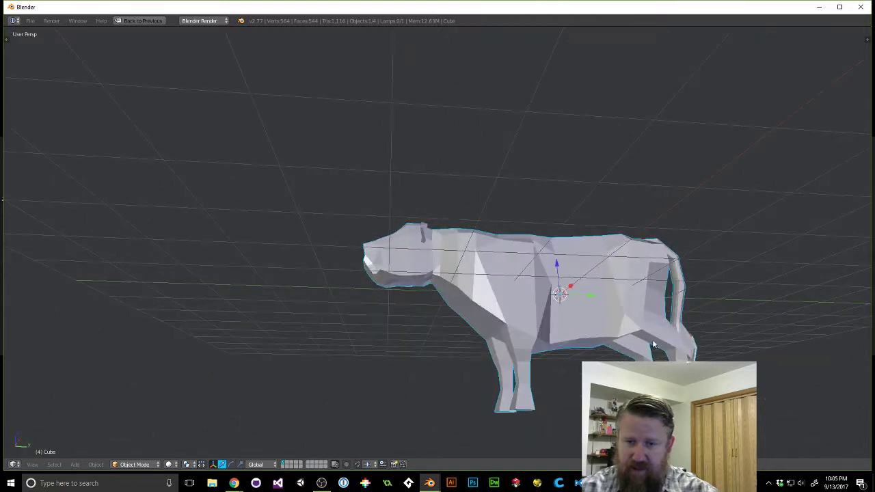
pyautogui.moveTo(549, 315); pyautogui.dragTo(645, 332, button='middle')
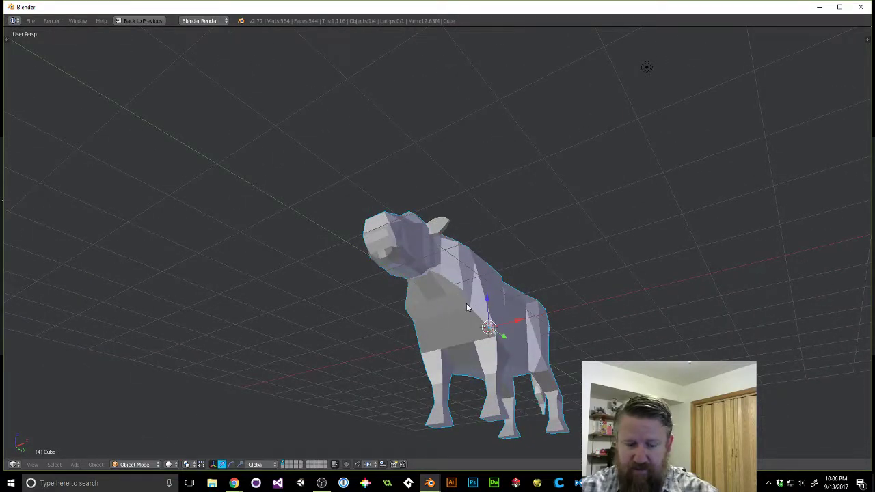
pyautogui.press('Tab')
pyautogui.moveTo(457, 314); pyautogui.dragTo(464, 300, button='middle')
pyautogui.scroll(5, 468, 328)
pyautogui.scroll(-1, 508, 388)
pyautogui.moveTo(508, 388); pyautogui.dragTo(498, 217, button='middle')
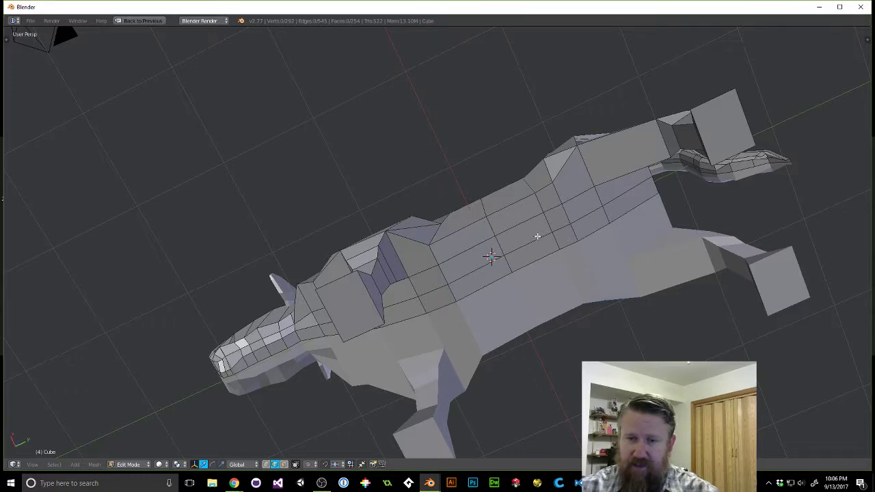
# Raise the edges along the lower side of the belly between the front and hind legs along the Z axis.
pyautogui.moveTo(537, 237); pyautogui.dragTo(471, 236, button='middle')
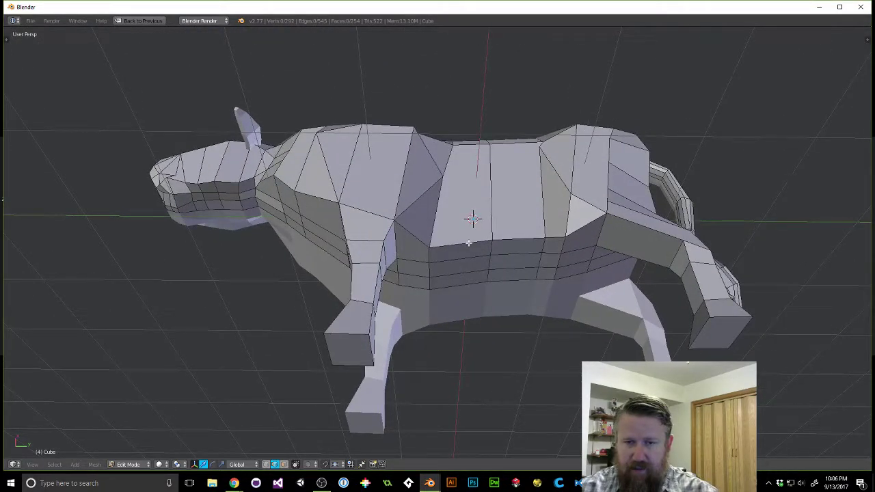
pyautogui.rightClick(468, 242)
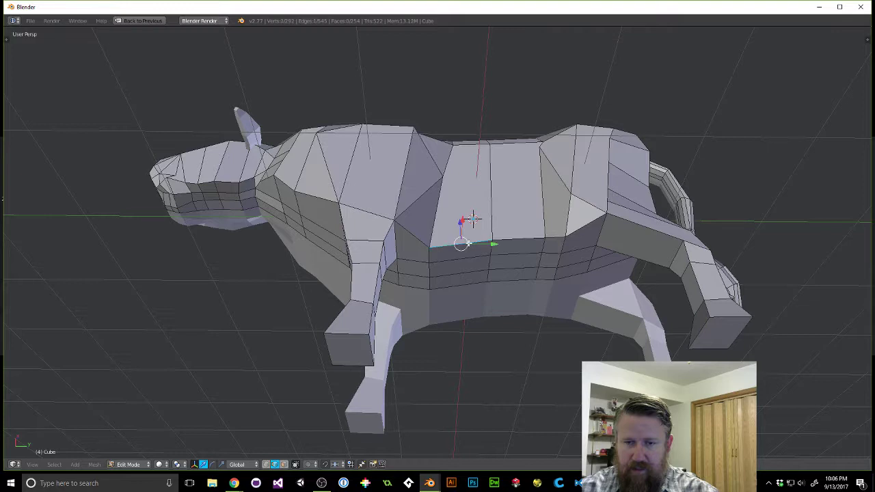
pyautogui.keyDown('shift'); pyautogui.rightClick(548, 238); pyautogui.keyUp('shift')
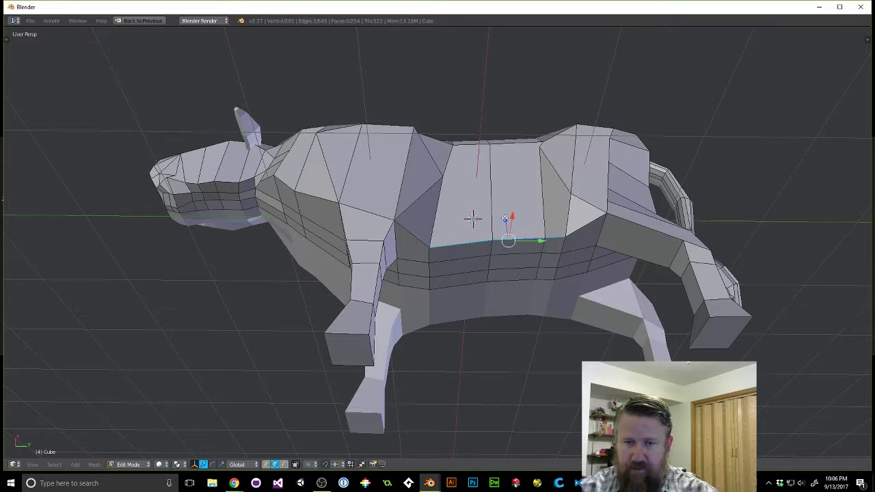
pyautogui.moveTo(505, 220); pyautogui.dragTo(502, 201)
# Select the connected edges along the lower side of the chest and neck and move them upward.
pyautogui.moveTo(501, 200); pyautogui.dragTo(311, 158, button='middle')
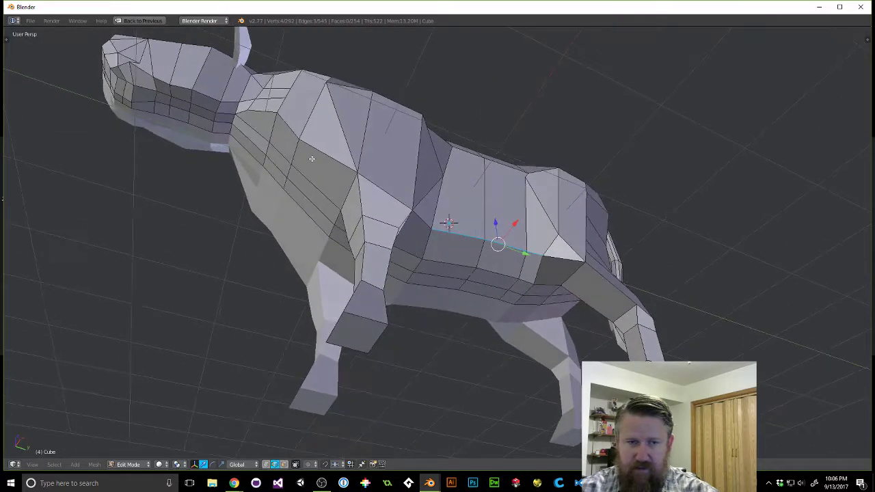
pyautogui.rightClick(312, 151)
pyautogui.keyDown('shift'); pyautogui.rightClick(284, 123); pyautogui.keyUp('shift')
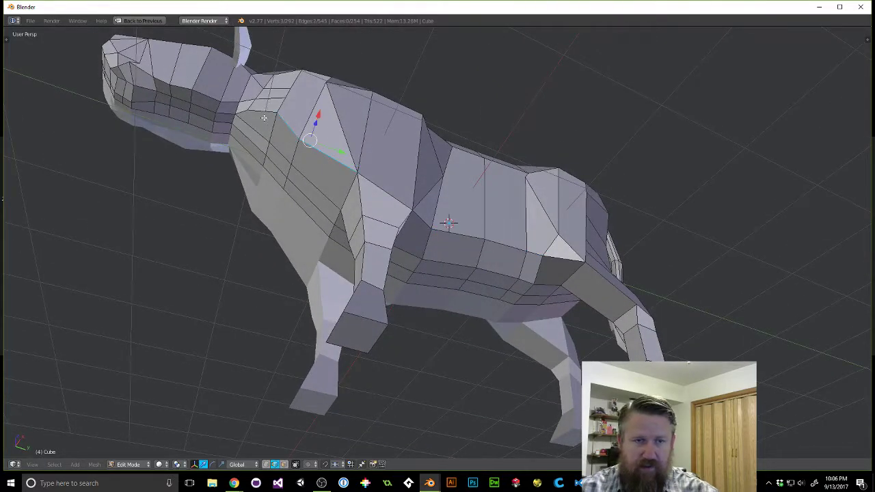
pyautogui.keyDown('shift'); pyautogui.rightClick(264, 118); pyautogui.keyUp('shift')
pyautogui.moveTo(265, 120); pyautogui.dragTo(280, 147, button='middle')
pyautogui.moveTo(289, 97); pyautogui.dragTo(293, 77)
# Switch to vertex selection and raise the flank vertex in front of the hind leg along the Z axis.
pyautogui.moveTo(293, 89); pyautogui.dragTo(872, 230, button='middle')
pyautogui.scroll(-4, 367, 193)
pyautogui.scroll(-3, 367, 193)
pyautogui.scroll(5, 490, 234)
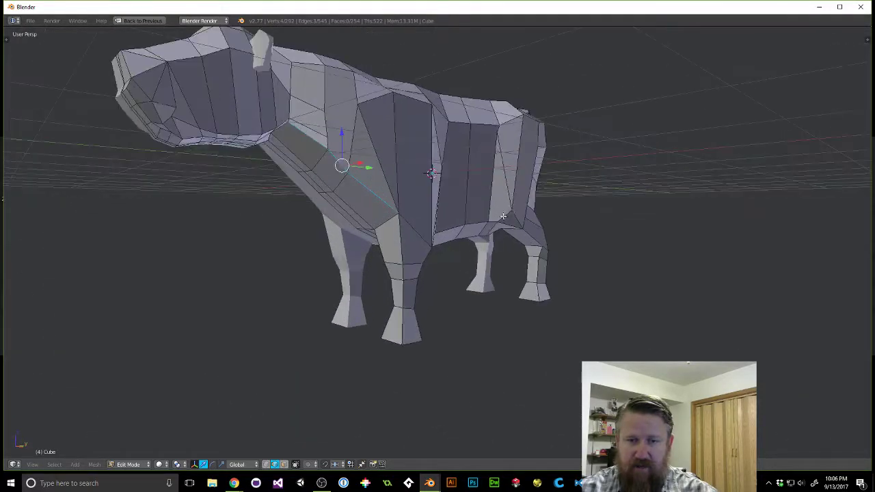
pyautogui.scroll(1, 518, 207)
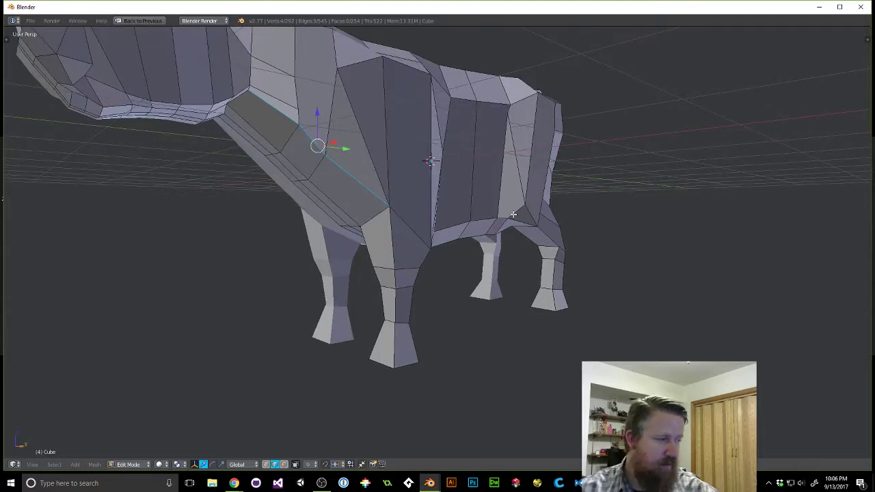
pyautogui.moveTo(518, 207)
pyautogui.mouseDown(button='middle')
pyautogui.moveTo(517, 215)
pyautogui.moveTo(516, 201)
pyautogui.mouseUp(button='middle')
pyautogui.hotkey('ctrl', 'Tab')
pyautogui.click(515, 215)
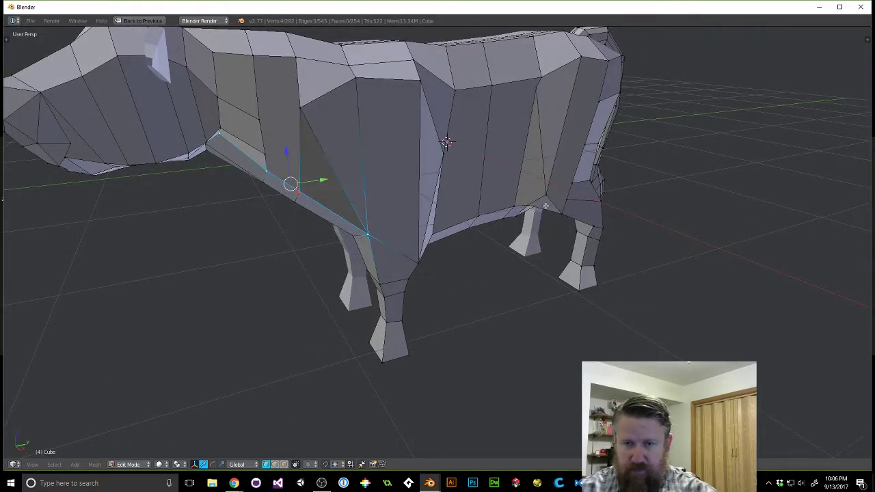
pyautogui.rightClick(544, 194)
pyautogui.press('g')
pyautogui.press('z')
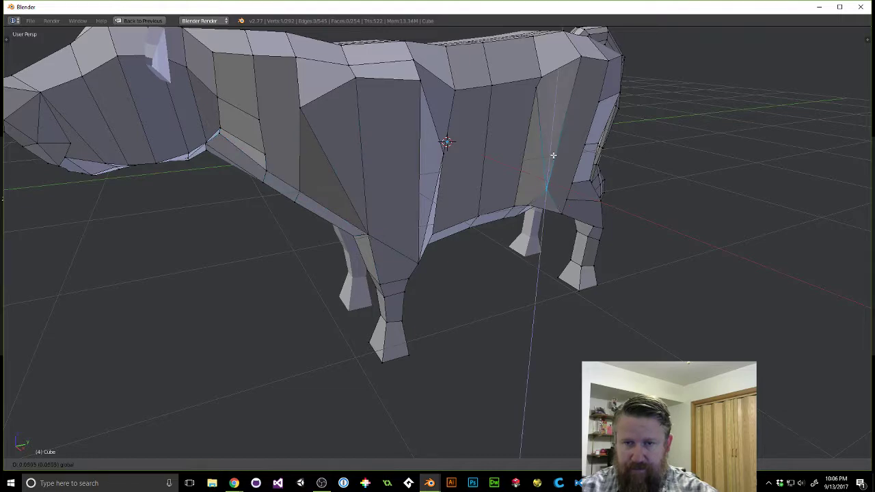
pyautogui.click(559, 128)
# Readjust the height of the flank vertex along the Z axis to refine the shape above the hind leg.
pyautogui.moveTo(558, 129); pyautogui.dragTo(463, 197, button='middle')
pyautogui.press('g')
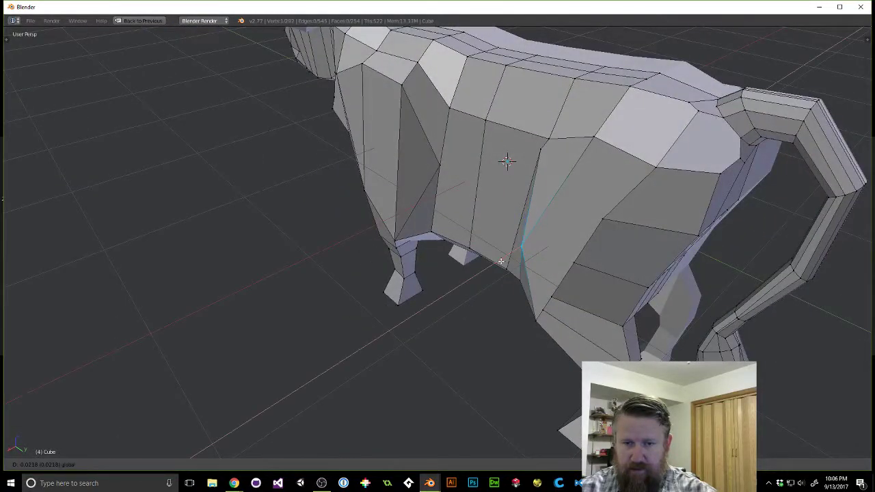
pyautogui.press('z')
pyautogui.click(512, 257)
pyautogui.moveTo(511, 257); pyautogui.dragTo(506, 232, button='middle')
pyautogui.press('g')
pyautogui.press('z')
pyautogui.click(555, 324)
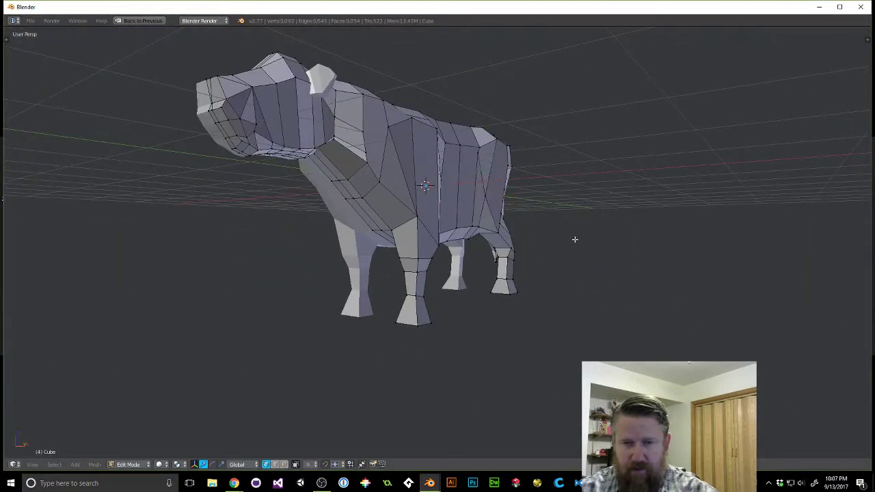
# Show the cow in the right-side orthographic view with wireframe shading.
pyautogui.moveTo(574, 239); pyautogui.dragTo(487, 150, button='middle')
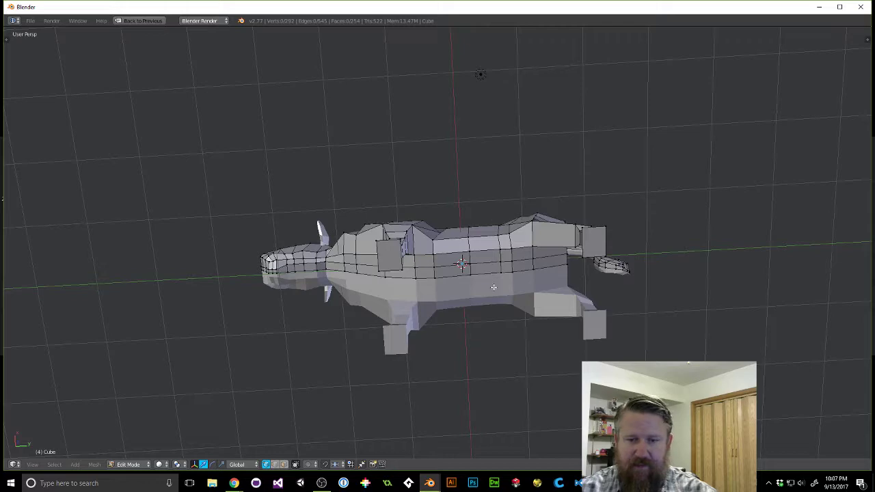
pyautogui.scroll(3, 519, 278)
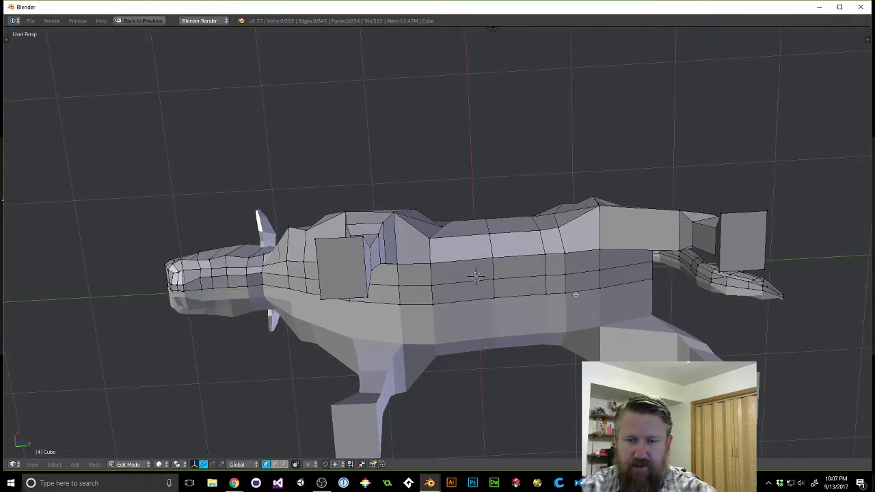
pyautogui.moveTo(575, 294); pyautogui.dragTo(439, 213, button='middle')
pyautogui.scroll(4, 437, 212)
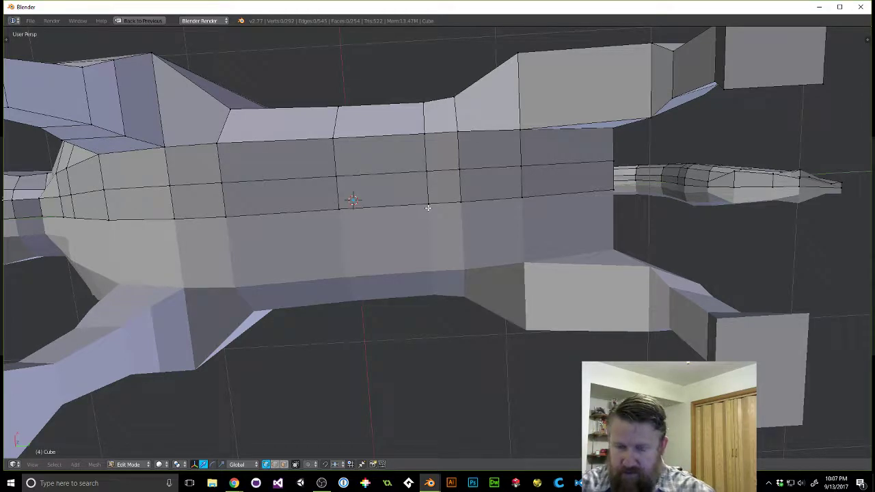
pyautogui.press('KP_1')
pyautogui.press('KP_3')
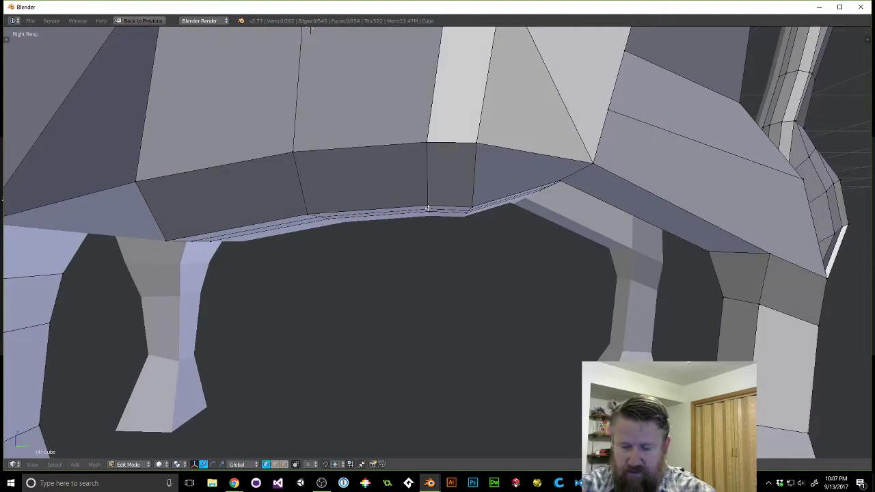
pyautogui.press('KP_5')
pyautogui.scroll(-4, 450, 200)
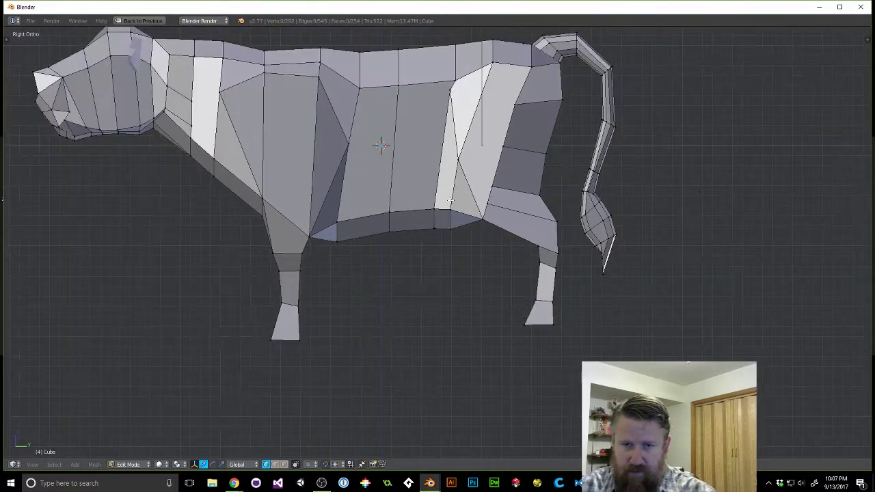
pyautogui.press('z')
pyautogui.scroll(-2, 450, 199)
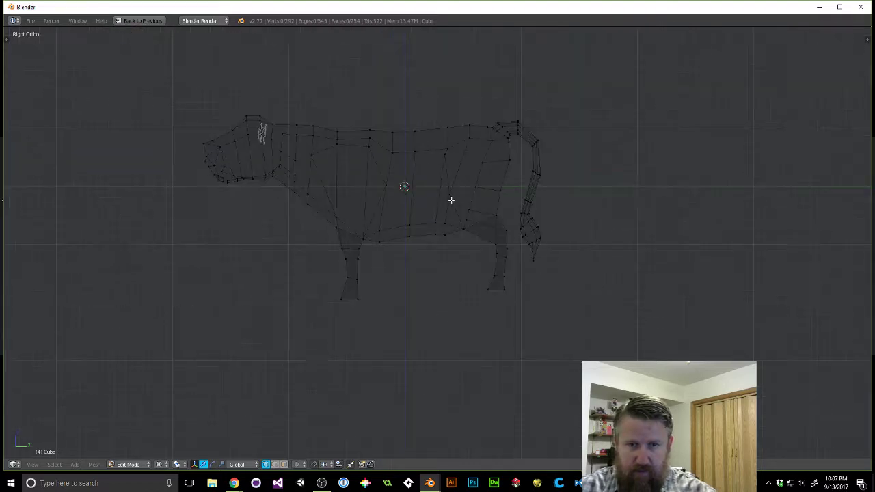
# In Object Mode with nothing selected, set the background image's axis to Right and load Cow.png for it.
pyautogui.press('n')
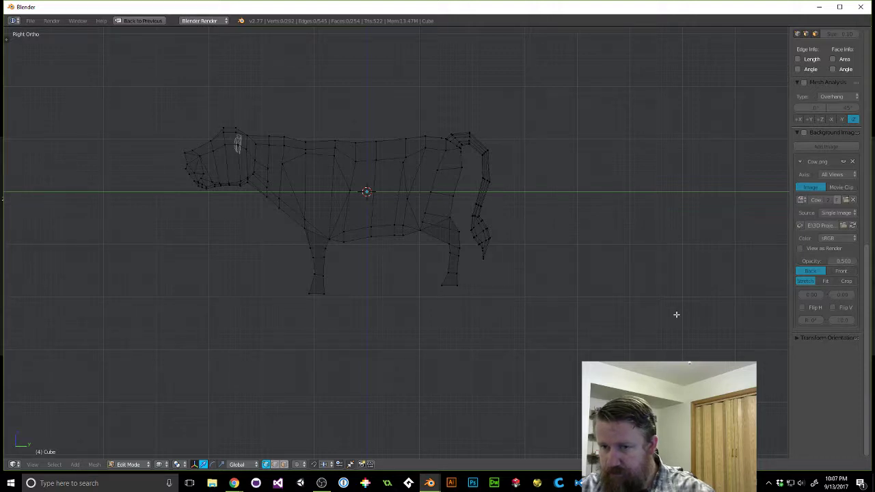
pyautogui.press('Tab')
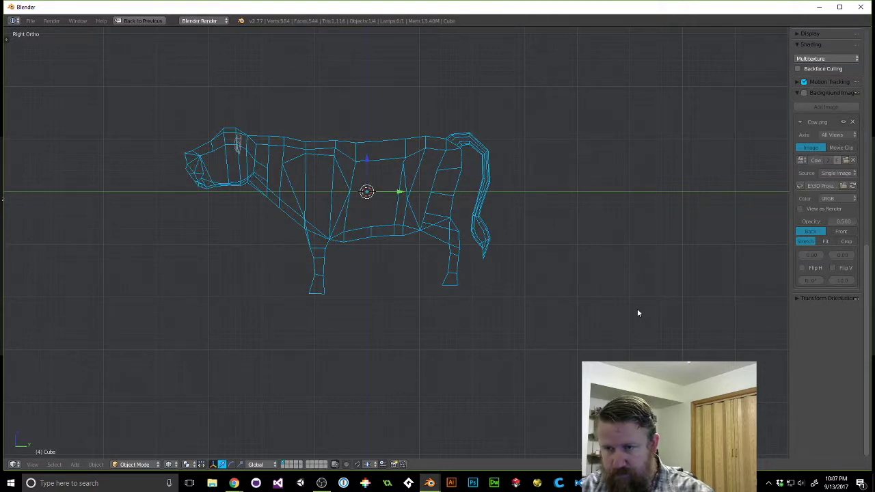
pyautogui.press('a')
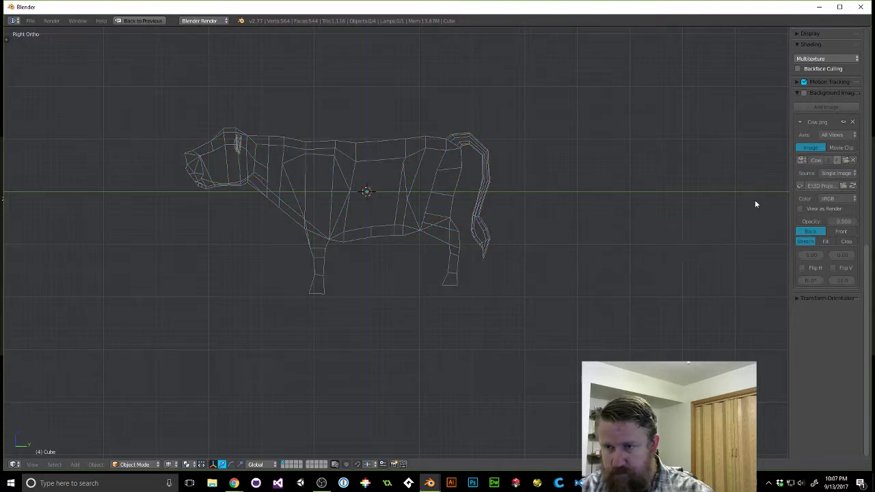
pyautogui.click(831, 135)
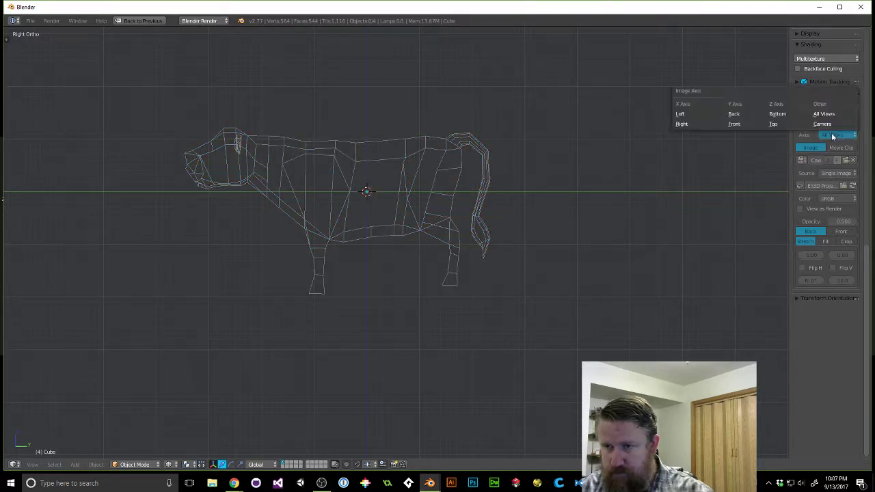
pyautogui.click(683, 124)
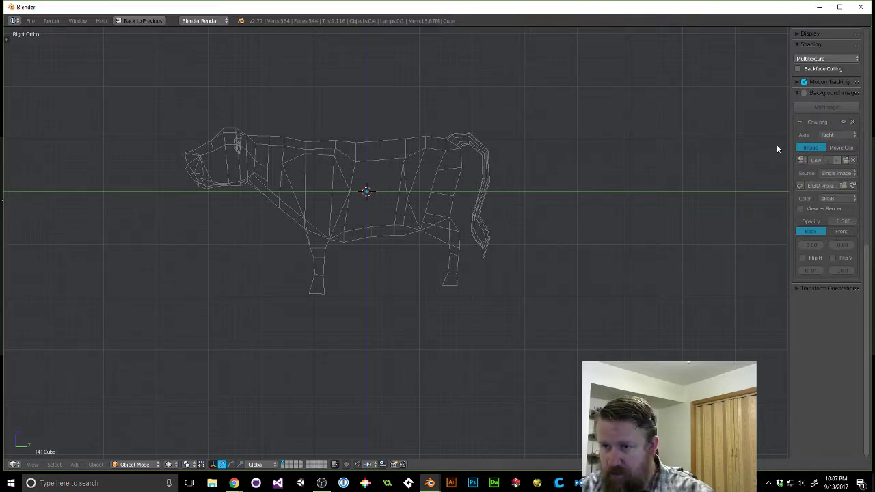
pyautogui.click(846, 160)
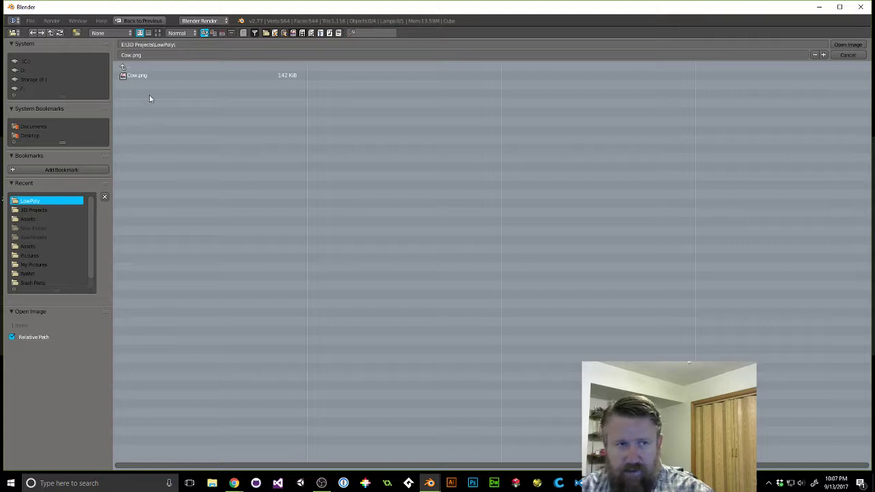
pyautogui.doubleClick(134, 75)
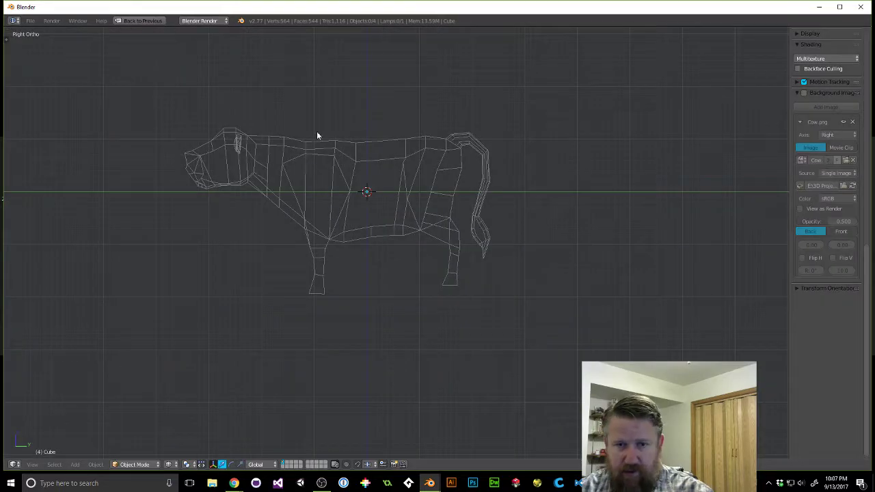
# Turn on the background image display and examine the udder in the cow sketch against the belly mesh.
pyautogui.scroll(3, 343, 178)
pyautogui.scroll(-12, 341, 177)
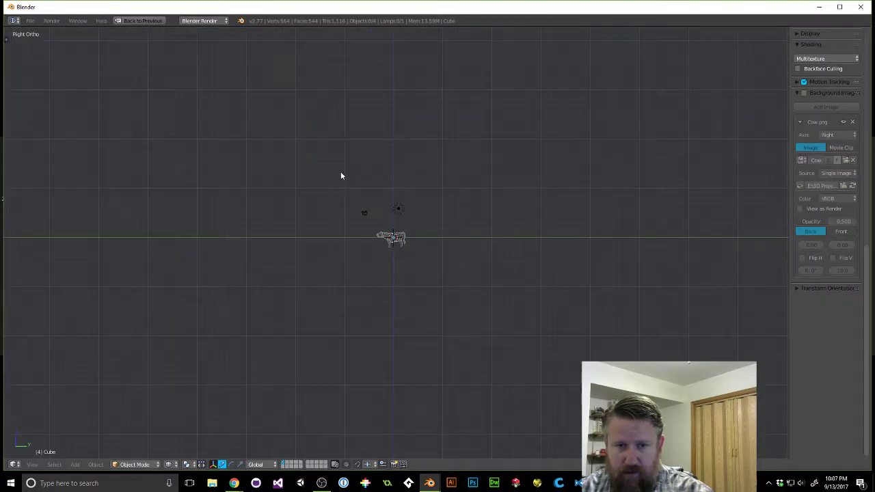
pyautogui.scroll(12, 341, 173)
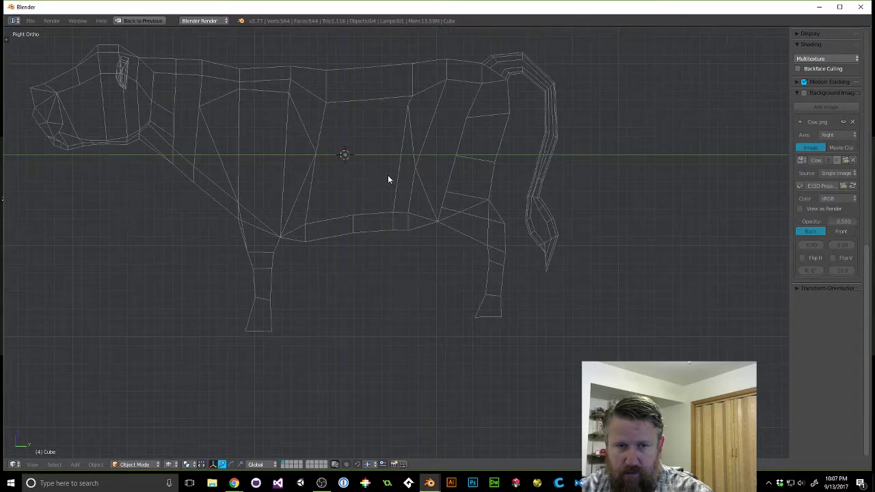
pyautogui.scroll(-1, 438, 183)
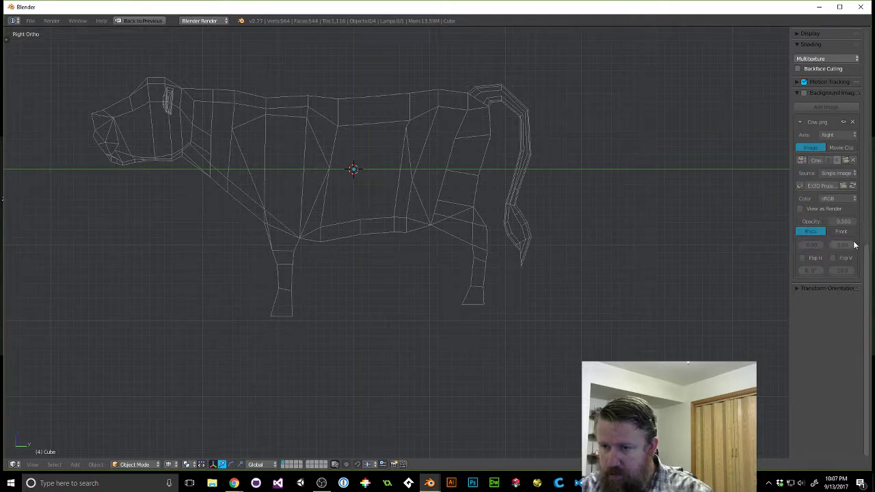
pyautogui.click(804, 93)
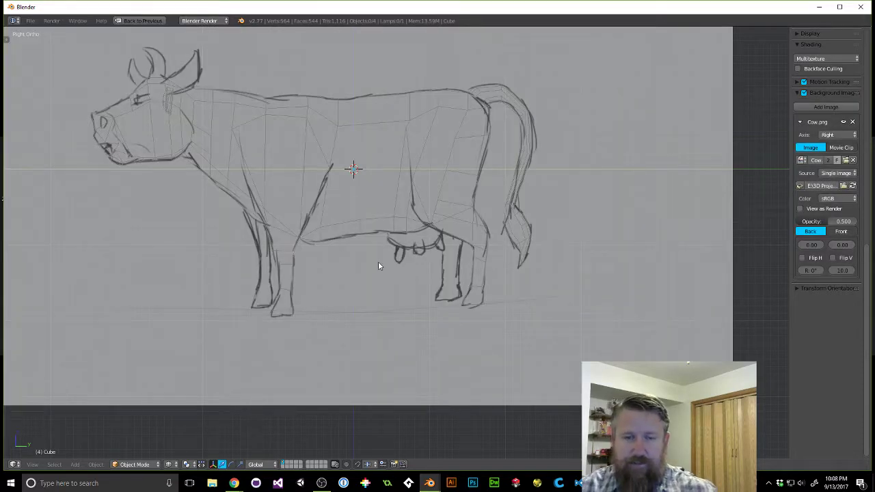
pyautogui.scroll(6, 394, 219)
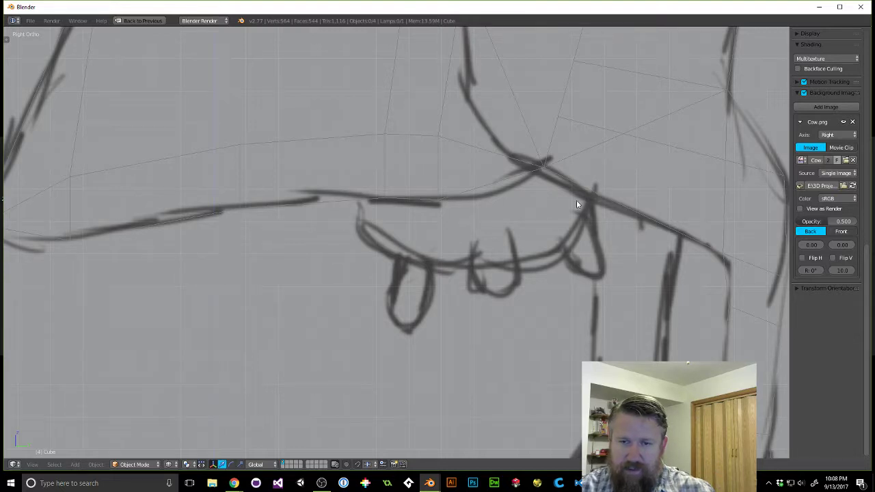
pyautogui.scroll(-5, 512, 253)
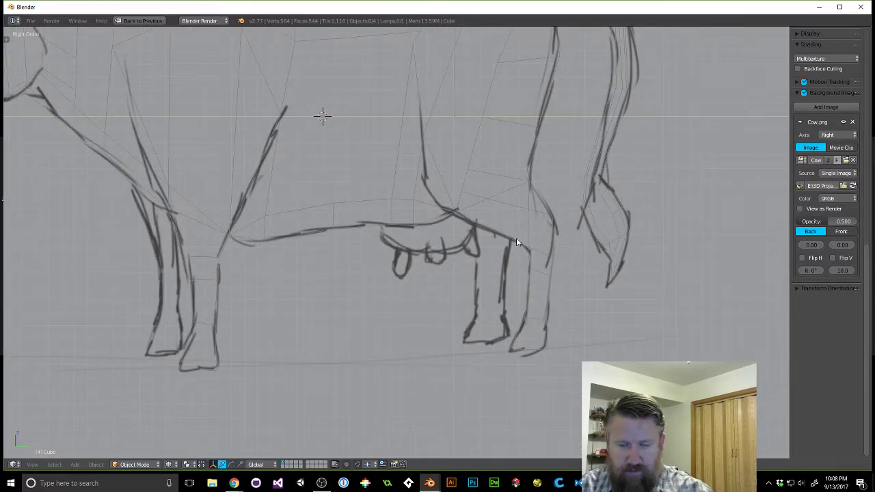
# Restore the multi-view layout, use solid shading in the perspective-angle view, and enter Edit Mode on the cow.
pyautogui.hotkey('ctrl', 'Up')
pyautogui.moveTo(586, 216); pyautogui.dragTo(624, 192, button='middle')
pyautogui.press('z')
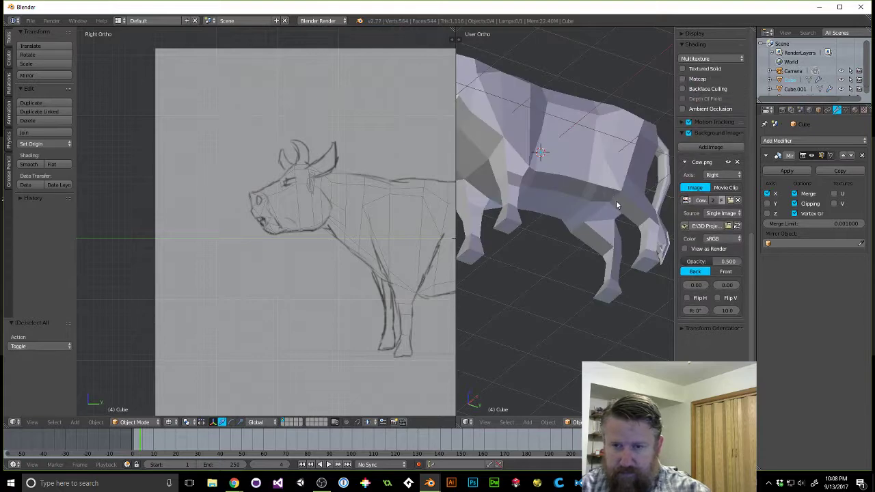
pyautogui.scroll(1, 616, 200)
pyautogui.rightClick(576, 167)
pyautogui.press('Tab')
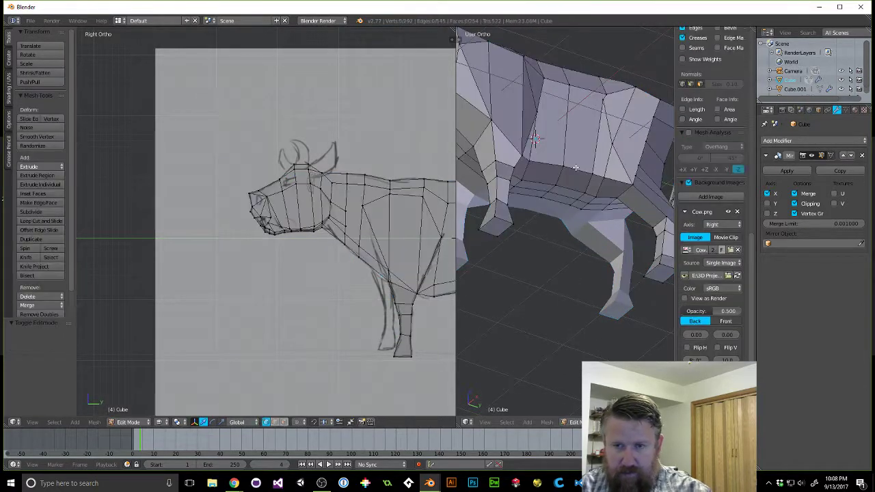
# Knife-cut a half-oval udder outline into the rear belly faces, starting and ending on the mirror centre line.
pyautogui.scroll(3, 594, 206)
pyautogui.moveTo(594, 206); pyautogui.dragTo(562, 169, button='middle')
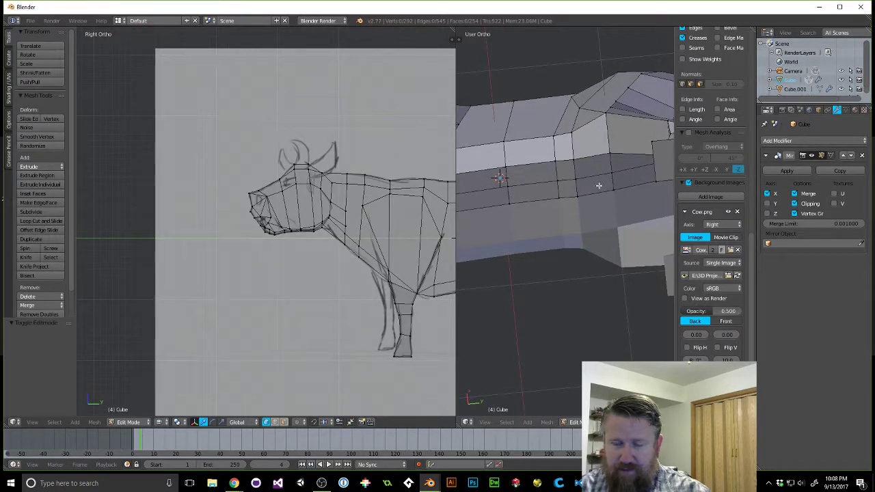
pyautogui.moveTo(546, 186); pyautogui.dragTo(578, 184, button='middle')
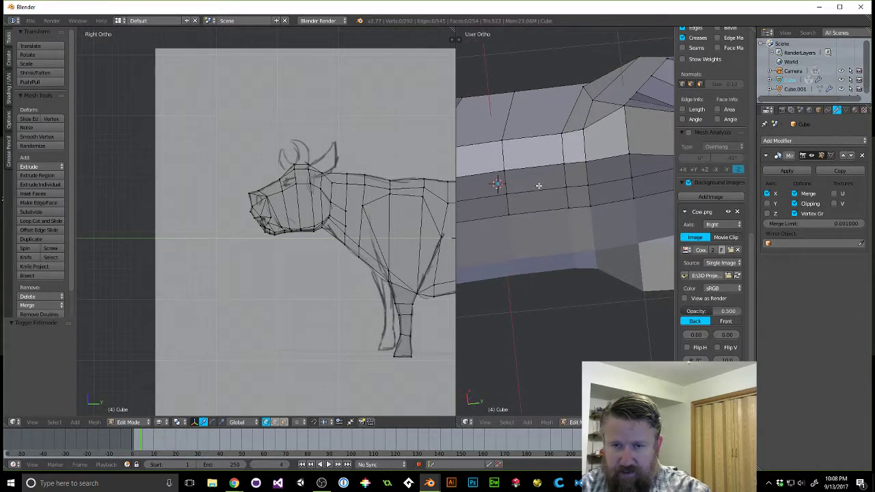
pyautogui.press('k')
pyautogui.click(512, 213)
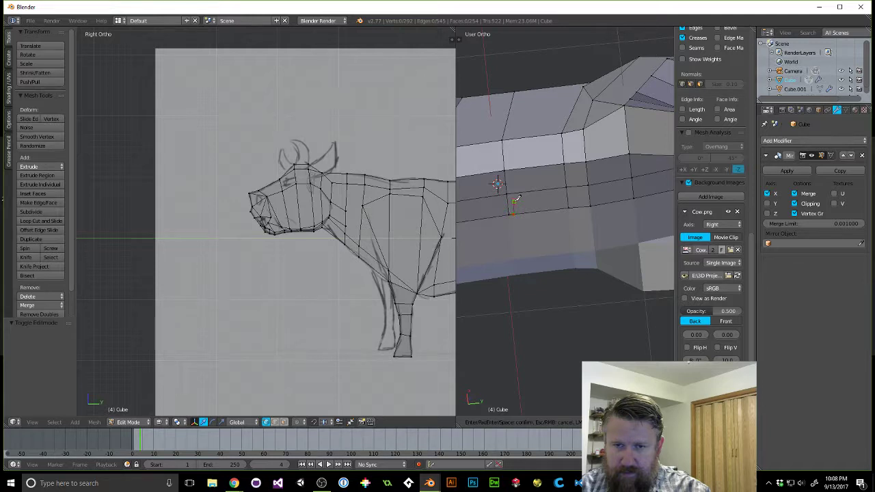
pyautogui.click(513, 200)
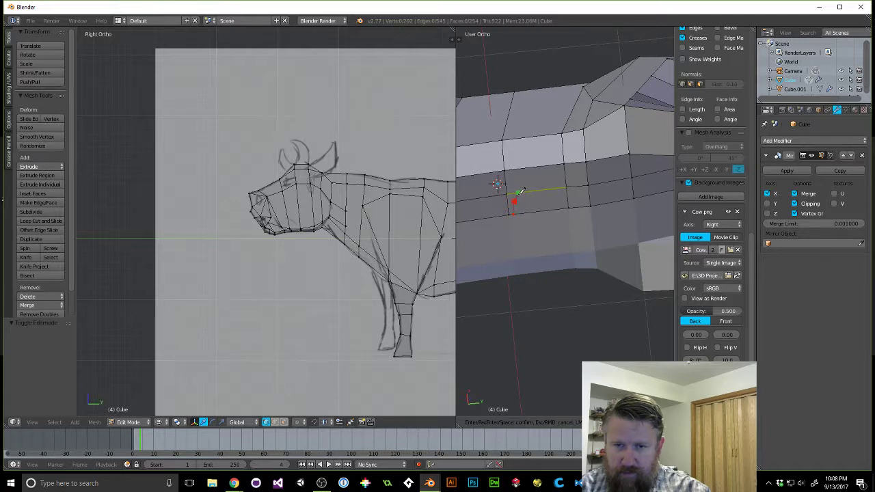
pyautogui.click(519, 193)
pyautogui.click(531, 176)
pyautogui.click(565, 168)
pyautogui.click(588, 165)
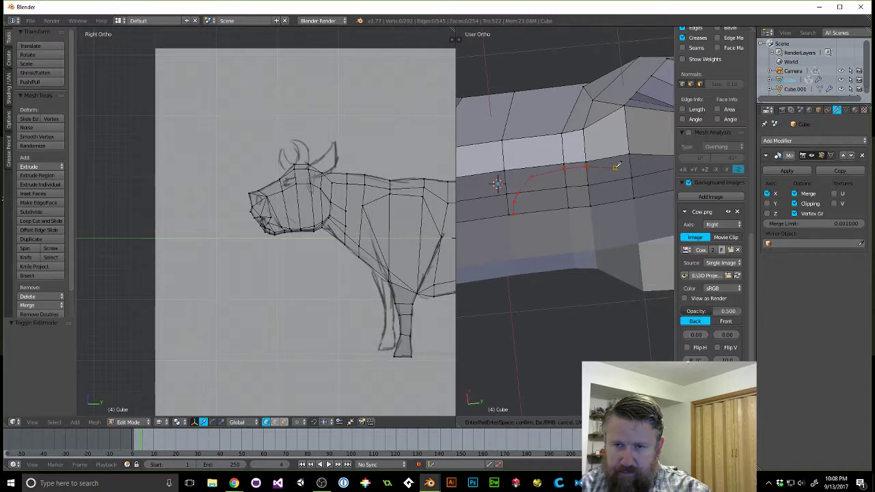
pyautogui.click(617, 166)
pyautogui.click(630, 173)
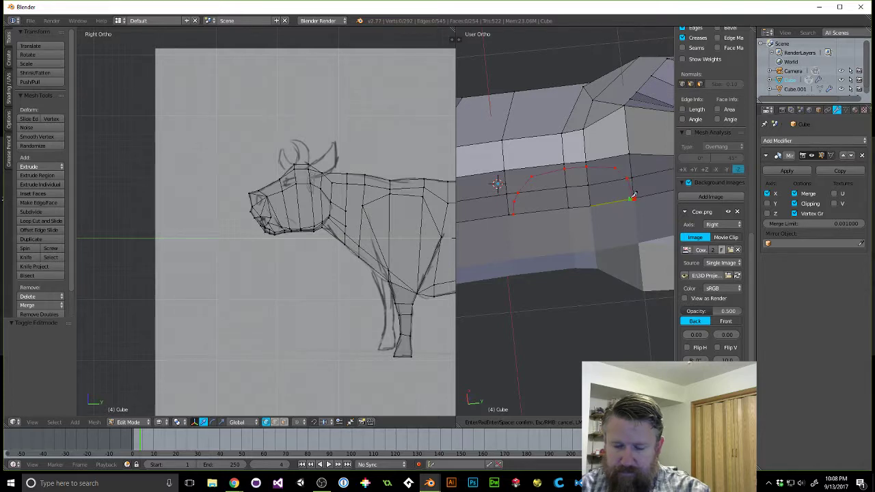
pyautogui.press('Return')
# Switch to face selection and select all six faces inside the half-oval outline on the belly.
pyautogui.hotkey('ctrl', 'Tab')
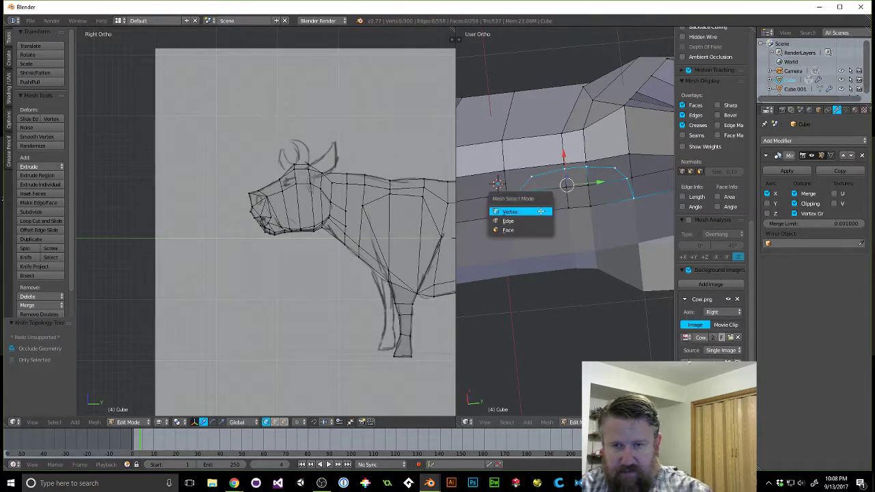
pyautogui.click(517, 229)
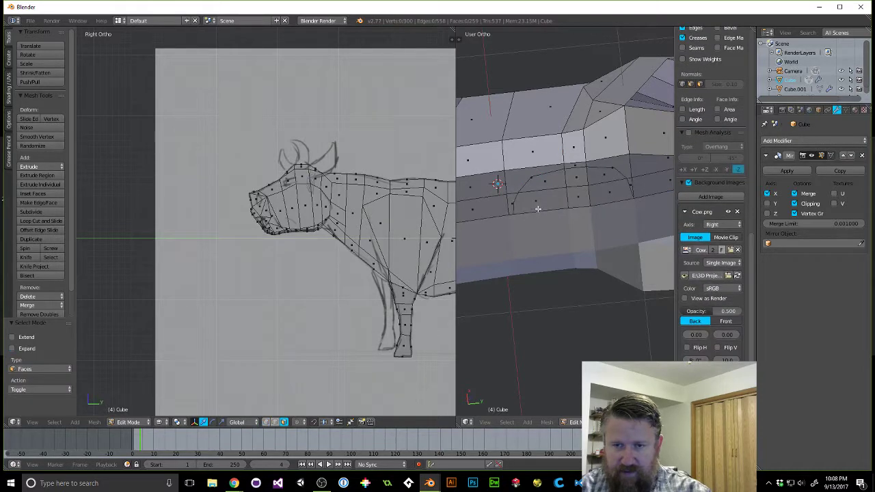
pyautogui.rightClick(538, 205)
pyautogui.keyDown('shift'); pyautogui.rightClick(546, 183); pyautogui.keyUp('shift')
pyautogui.keyDown('shift'); pyautogui.rightClick(574, 177); pyautogui.keyUp('shift')
pyautogui.keyDown('shift'); pyautogui.rightClick(580, 198); pyautogui.keyUp('shift')
pyautogui.keyDown('shift'); pyautogui.rightClick(605, 188); pyautogui.keyUp('shift')
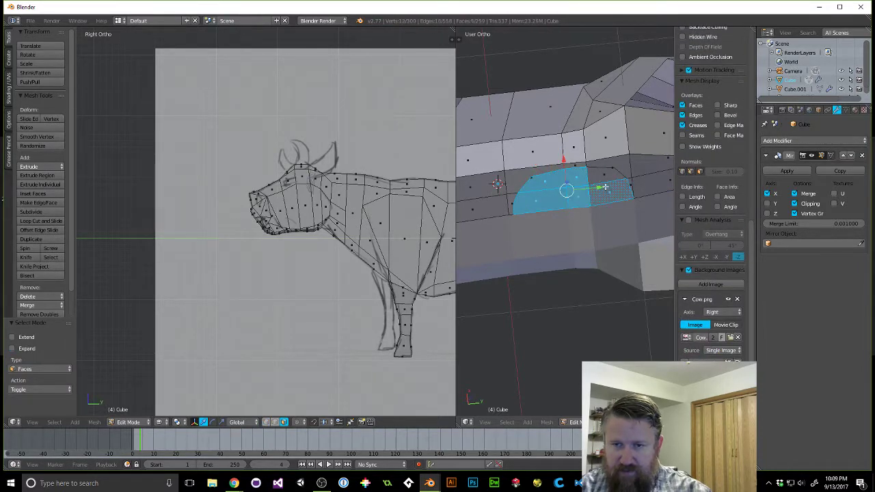
pyautogui.keyDown('shift'); pyautogui.rightClick(602, 177); pyautogui.keyUp('shift')
# Extrude the selected belly faces downward by about 0.248 and compare their position with the sketched udder.
pyautogui.keyDown('shift'); pyautogui.moveTo(349, 211); pyautogui.dragTo(141, 154, button='middle'); pyautogui.keyUp('shift')
pyautogui.press('e')
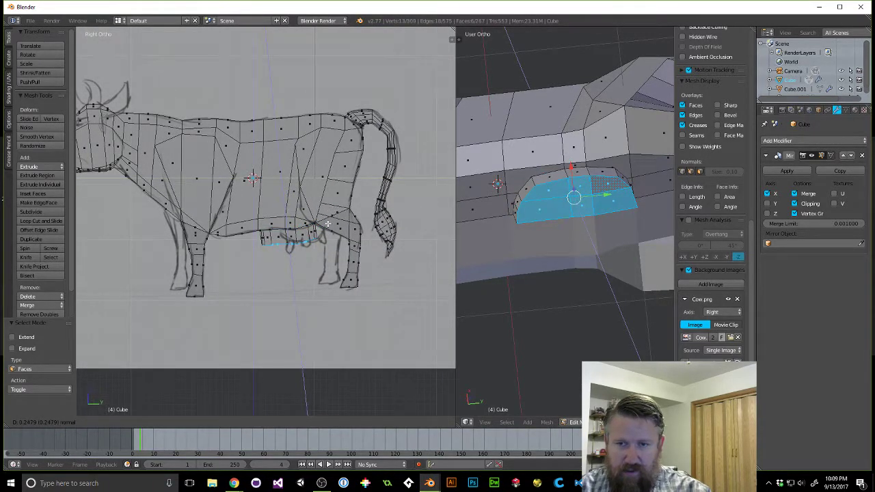
pyautogui.click(321, 228)
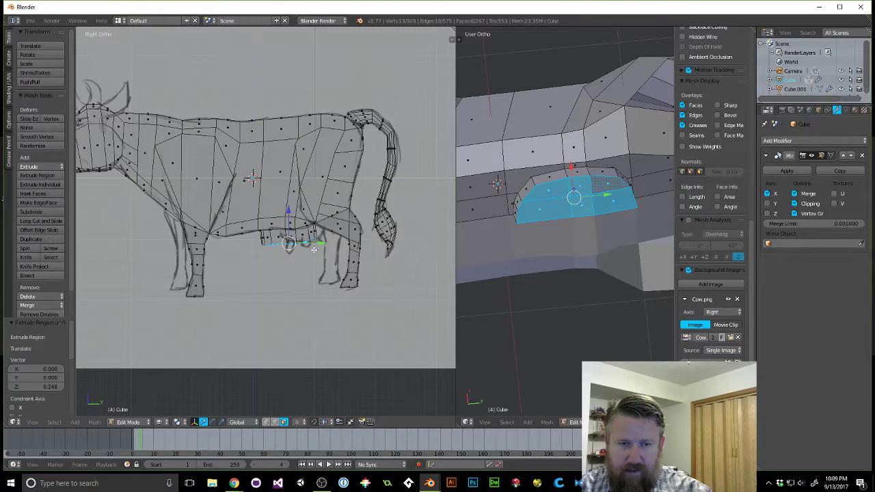
pyautogui.scroll(5, 314, 249)
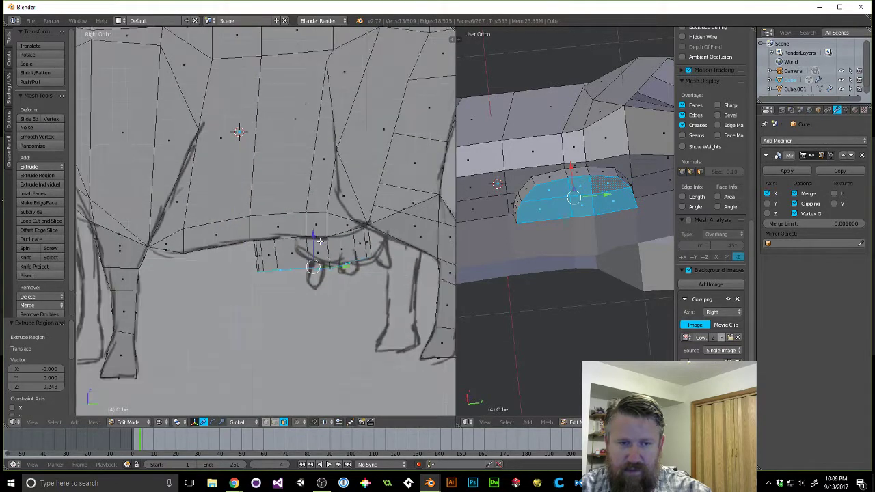
pyautogui.scroll(-4, 320, 242)
pyautogui.scroll(-5, 562, 178)
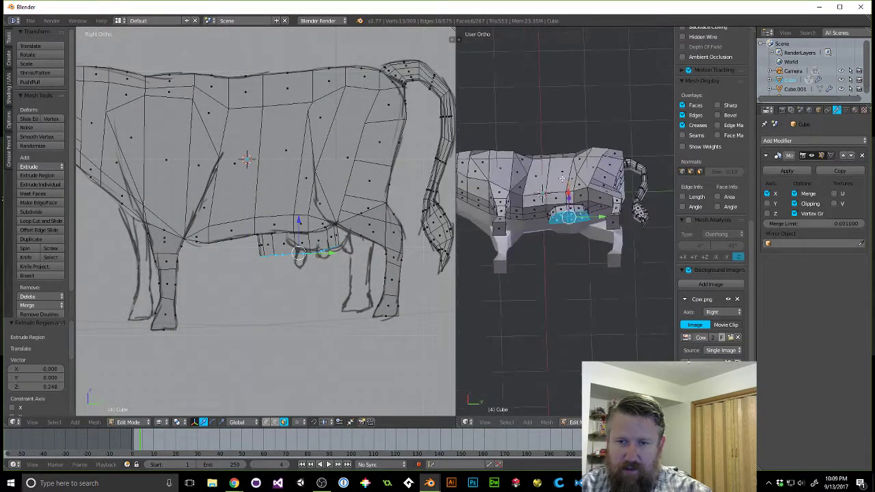
pyautogui.moveTo(561, 179); pyautogui.dragTo(551, 159, button='middle')
# Undo the udder extrusion, the face selection and the half-oval knife cut on the belly.
pyautogui.hotkey('ctrl', 'z')
pyautogui.keyDown('shift'); pyautogui.rightClick(563, 191); pyautogui.keyUp('shift')
pyautogui.keyDown('shift'); pyautogui.rightClick(578, 224); pyautogui.keyUp('shift')
pyautogui.keyDown('shift'); pyautogui.rightClick(578, 234); pyautogui.keyUp('shift')
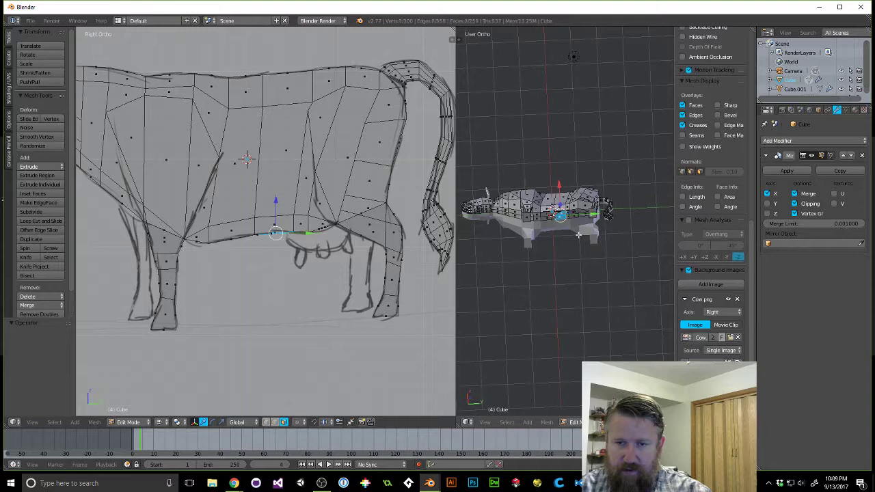
pyautogui.hotkey('ctrl', 'z')
pyautogui.hotkey('ctrl', 'z')
pyautogui.hotkey('ctrl', 'z')
pyautogui.hotkey('ctrl', 'z')
pyautogui.hotkey('ctrl', 'z')
pyautogui.hotkey('ctrl', 'z')
pyautogui.hotkey('ctrl', 'z')
pyautogui.hotkey('ctrl', 'z')
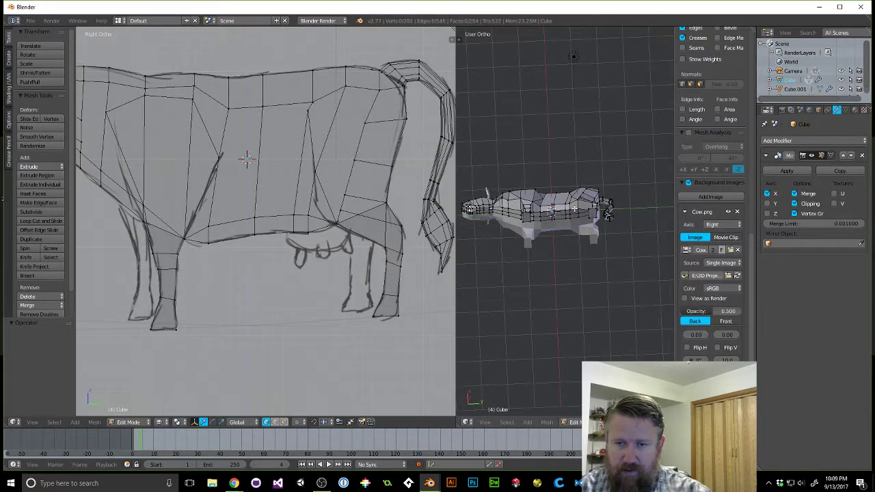
# Enlarge the solid-shaded view and knife-cut a shorter half-oval udder outline farther back on the belly, ending on the centre line.
pyautogui.scroll(8, 574, 209)
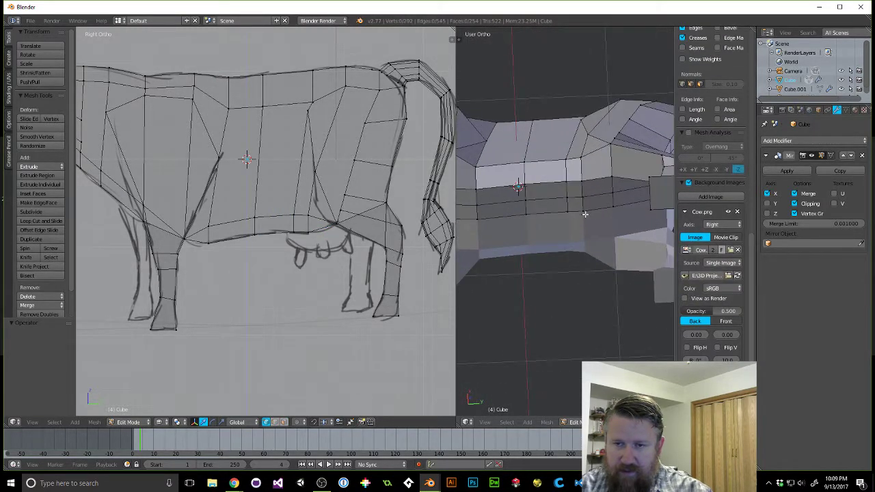
pyautogui.moveTo(585, 214); pyautogui.dragTo(624, 185, button='middle')
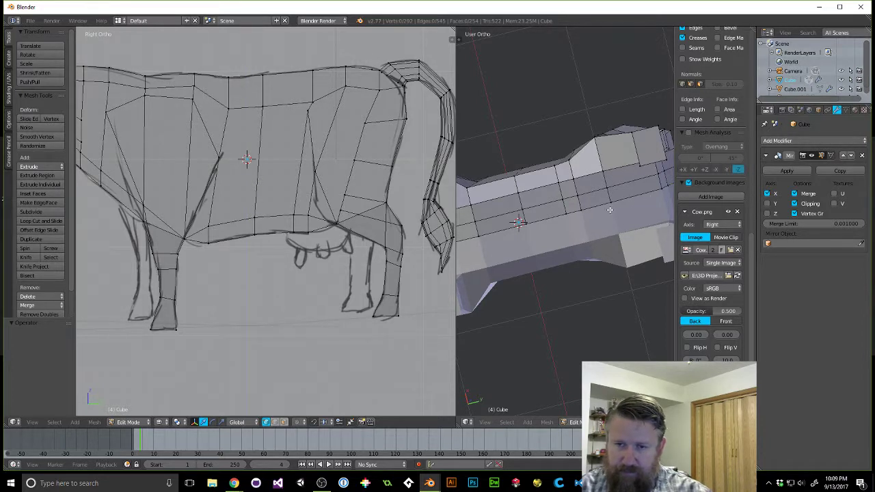
pyautogui.moveTo(634, 199); pyautogui.dragTo(483, 233, button='middle')
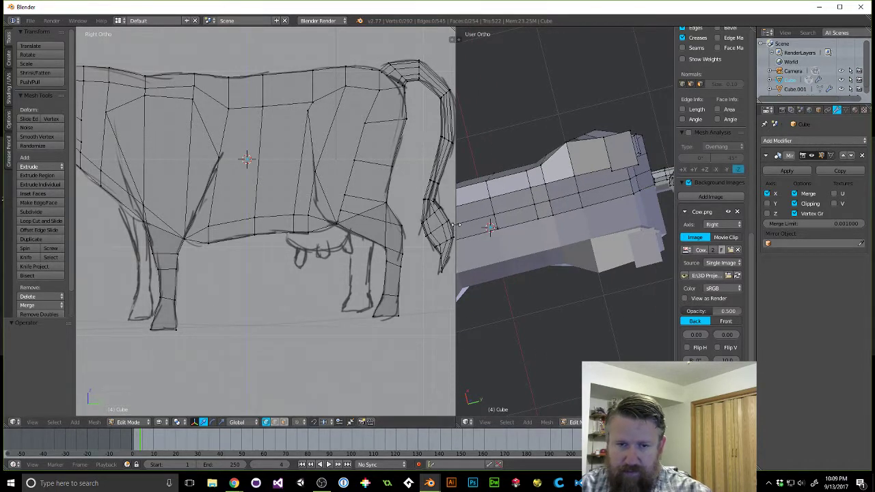
pyautogui.moveTo(454, 230); pyautogui.dragTo(336, 222)
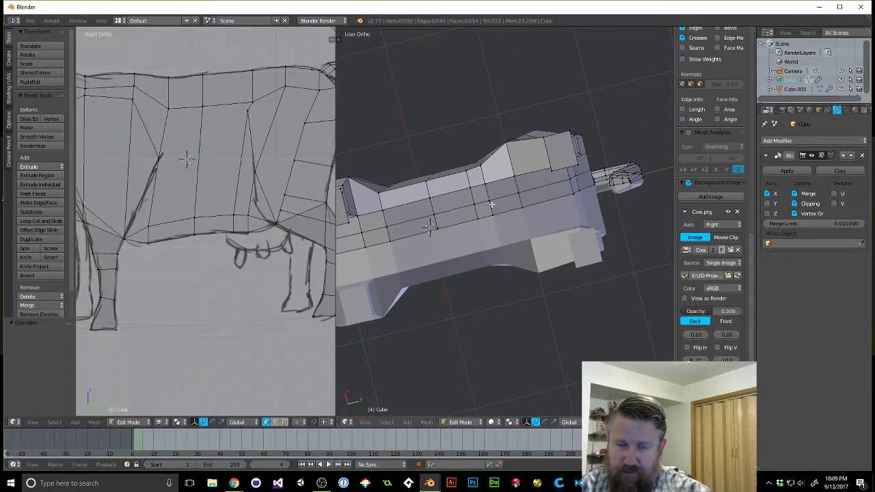
pyautogui.scroll(3, 493, 204)
pyautogui.moveTo(494, 198); pyautogui.dragTo(531, 208, button='middle')
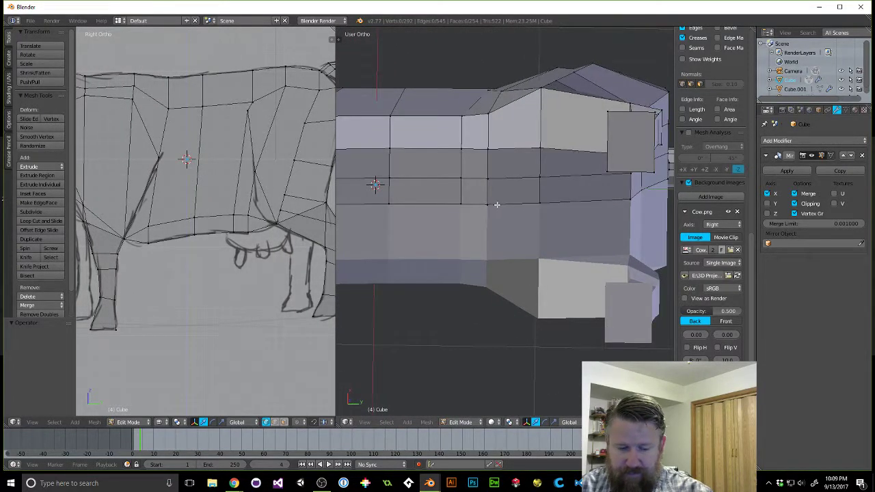
pyautogui.press('k')
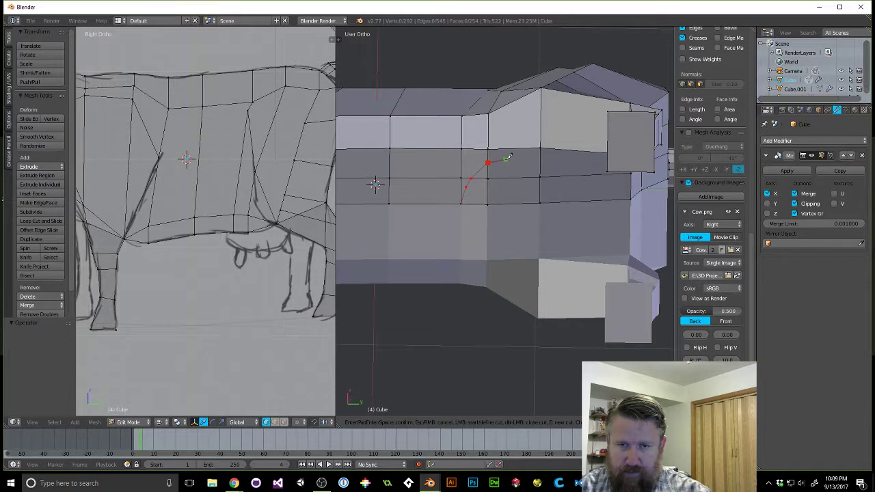
pyautogui.click(509, 157)
pyautogui.click(544, 156)
pyautogui.click(558, 162)
pyautogui.click(567, 171)
pyautogui.click(572, 196)
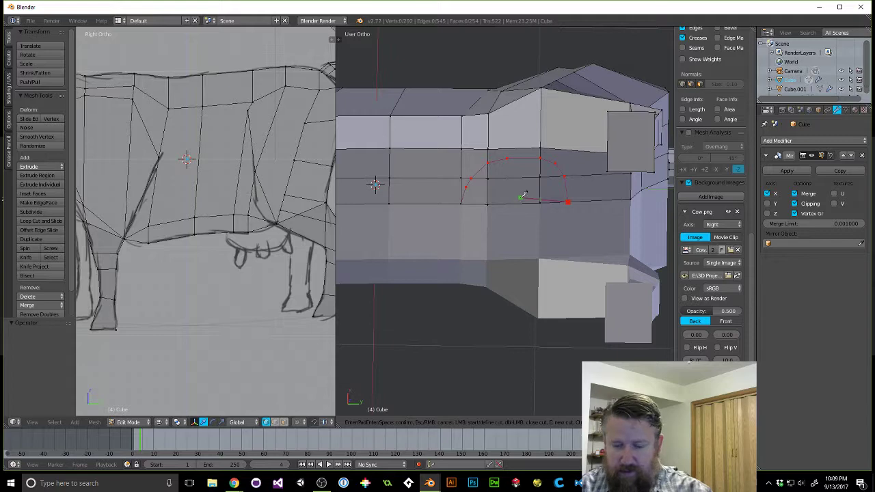
pyautogui.press('Return')
# In face selection mode, select the six faces enclosed by the new udder outline.
pyautogui.hotkey('ctrl', 'Tab')
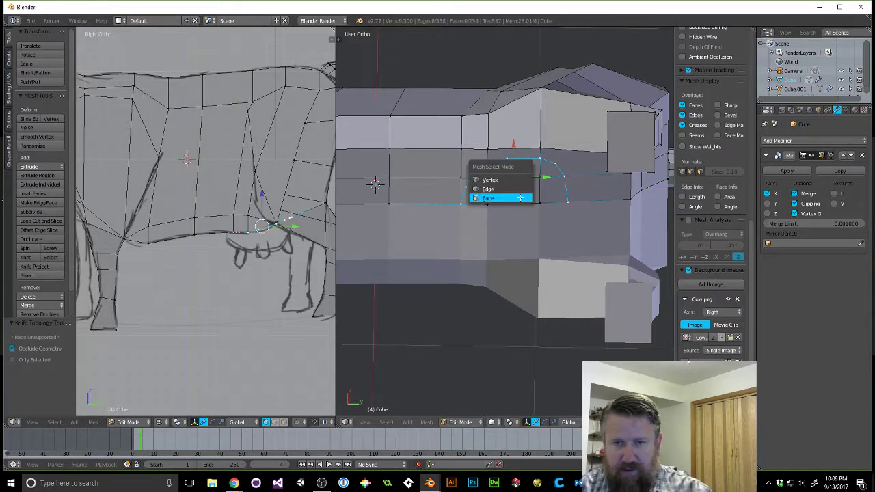
pyautogui.click(520, 197)
pyautogui.click(481, 179)
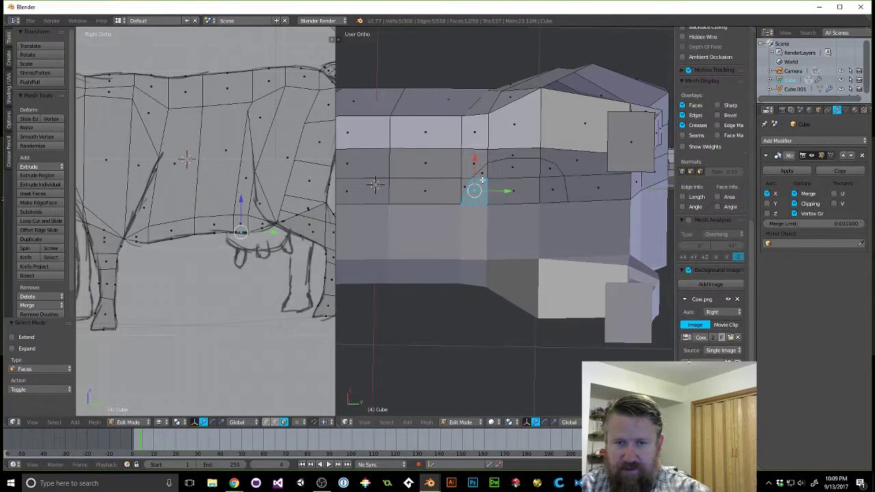
pyautogui.keyDown('shift'); pyautogui.rightClick(481, 173); pyautogui.keyUp('shift')
pyautogui.keyDown('shift'); pyautogui.rightClick(507, 168); pyautogui.keyUp('shift')
pyautogui.keyDown('shift'); pyautogui.rightClick(529, 196); pyautogui.keyUp('shift')
pyautogui.keyDown('shift'); pyautogui.rightClick(559, 194); pyautogui.keyUp('shift')
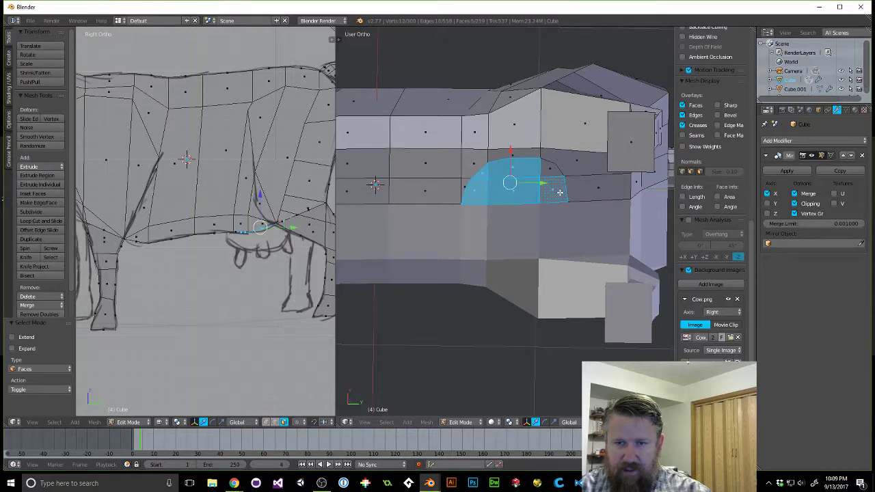
pyautogui.keyDown('shift'); pyautogui.rightClick(547, 170); pyautogui.keyUp('shift')
# Extrude the udder faces downward by about 0.213 to match the sketch and lower them another 0.064 along Z.
pyautogui.press('e')
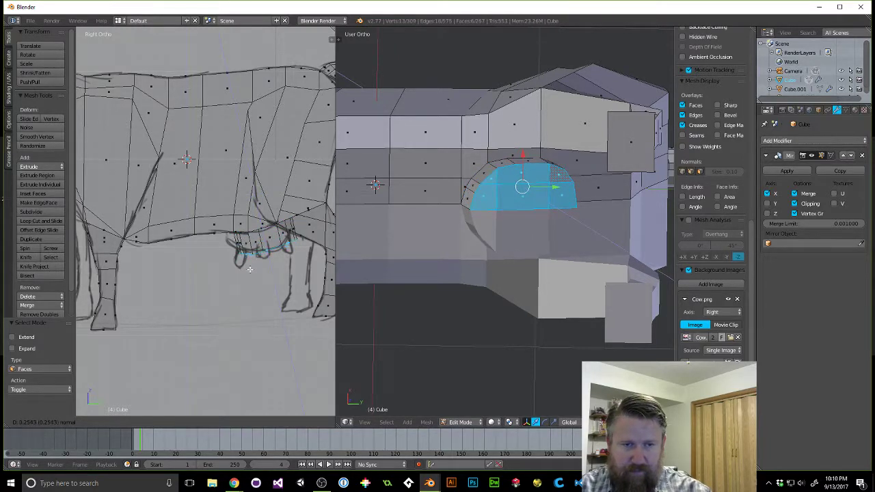
pyautogui.click(249, 266)
pyautogui.moveTo(506, 294); pyautogui.dragTo(520, 239, button='middle')
pyautogui.scroll(-8, 520, 240)
pyautogui.moveTo(407, 182); pyautogui.dragTo(471, 178, button='middle')
pyautogui.scroll(4, 471, 178)
pyautogui.scroll(7, 509, 229)
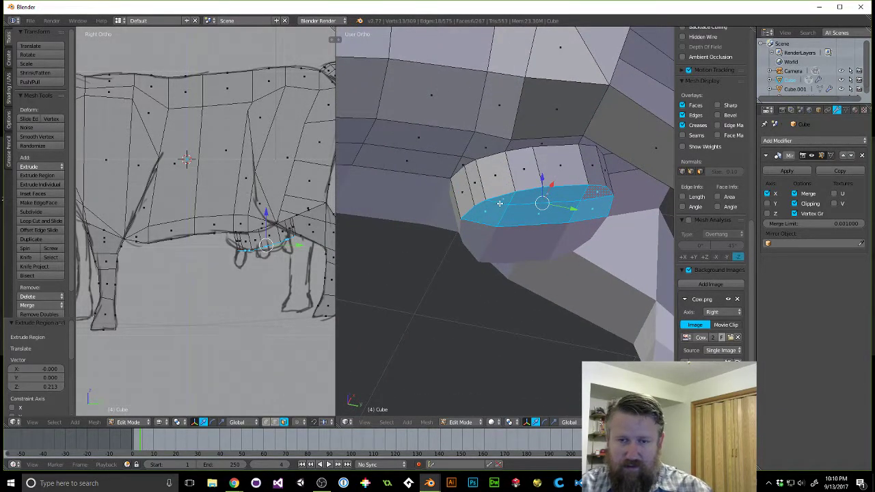
pyautogui.moveTo(541, 178)
pyautogui.mouseDown()
pyautogui.moveTo(540, 198)
pyautogui.moveTo(536, 186)
pyautogui.mouseUp()
# Try adding a loop cut around the udder's side faces, slid slightly toward the belly.
pyautogui.hotkey('ctrl', 'r')
pyautogui.click(524, 175)
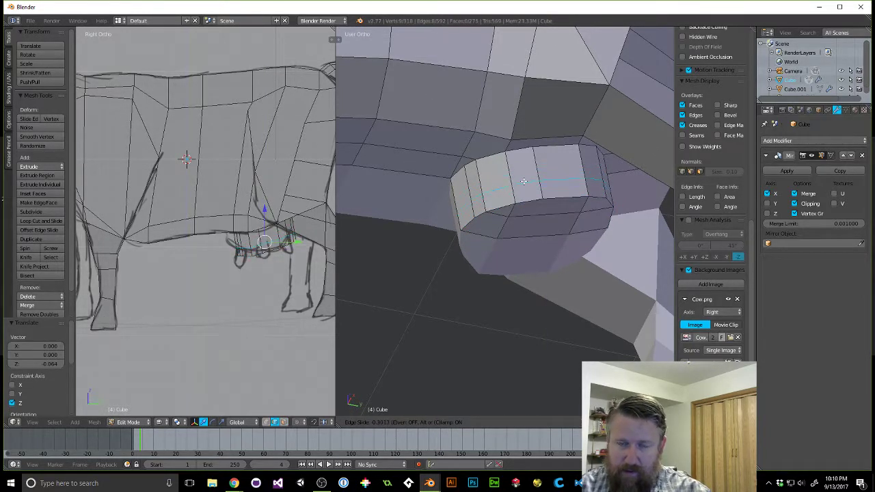
pyautogui.click(522, 179)
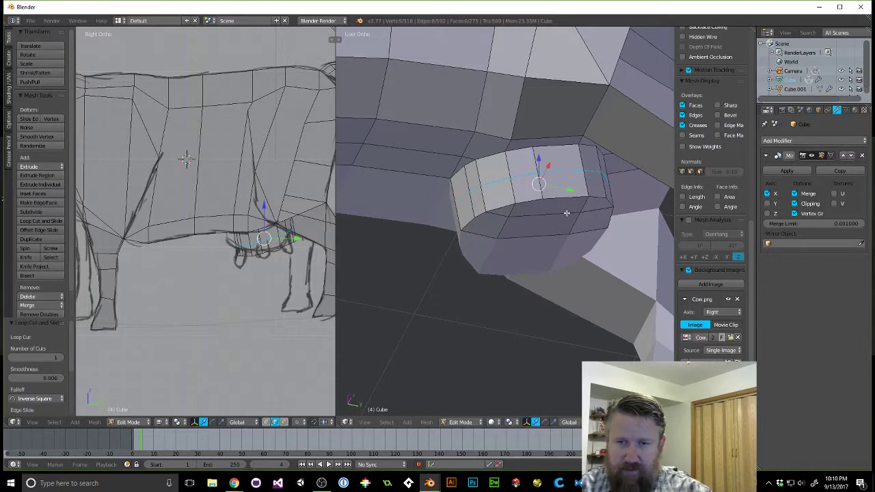
pyautogui.rightClick(527, 187)
pyautogui.keyDown('alt'); pyautogui.rightClick(548, 203); pyautogui.keyUp('alt')
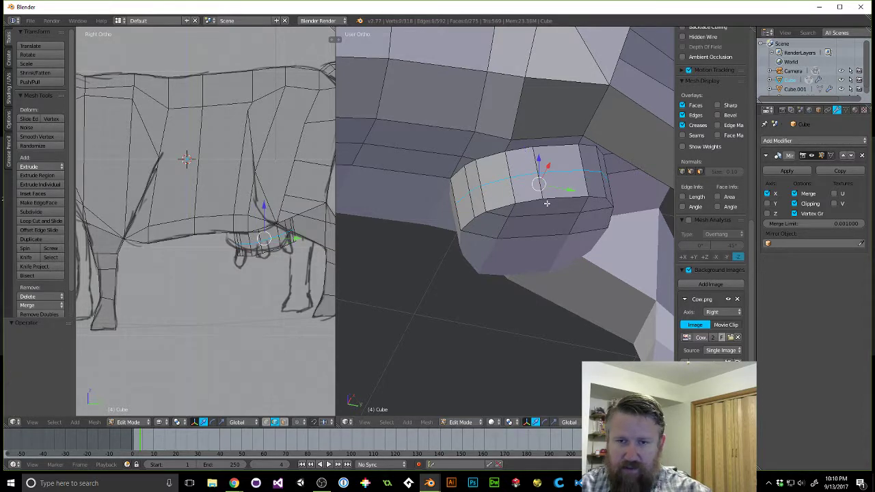
pyautogui.press('3')
pyautogui.keyDown('alt'); pyautogui.rightClick(543, 205); pyautogui.keyUp('alt')
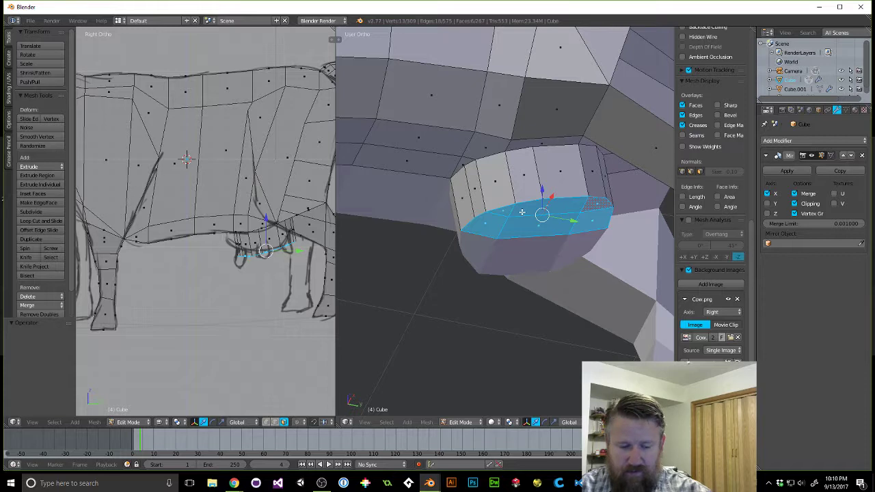
# In edge selection mode, select the chain of edges around the lower outer rim of the extruded udder, ending at the centre line.
pyautogui.hotkey('ctrl', 'Tab')
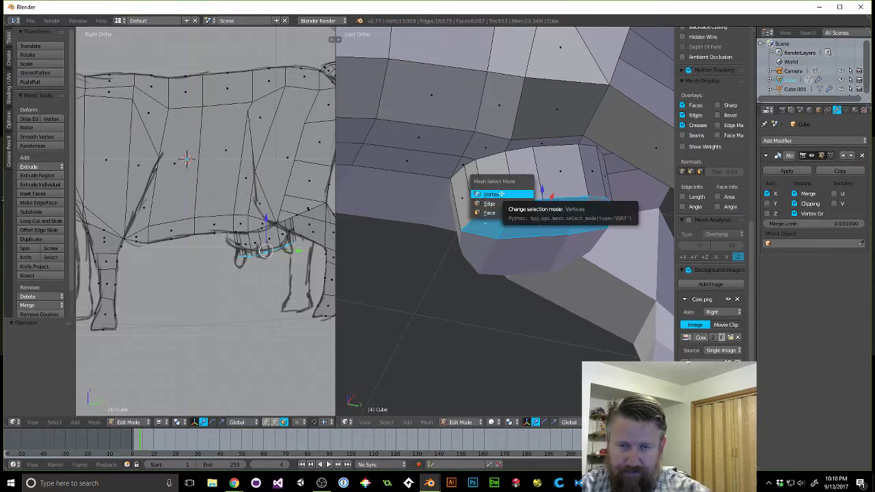
pyautogui.click(496, 203)
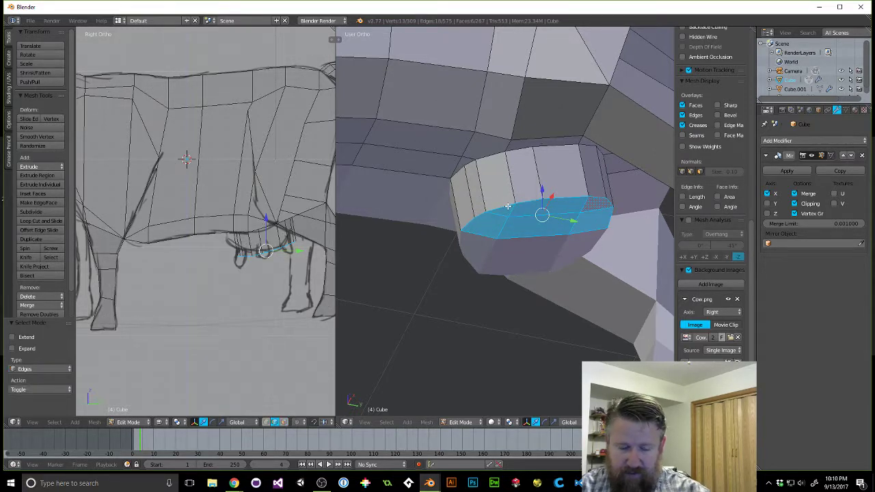
pyautogui.rightClick(508, 205)
pyautogui.keyDown('alt'); pyautogui.rightClick(508, 206); pyautogui.keyUp('alt')
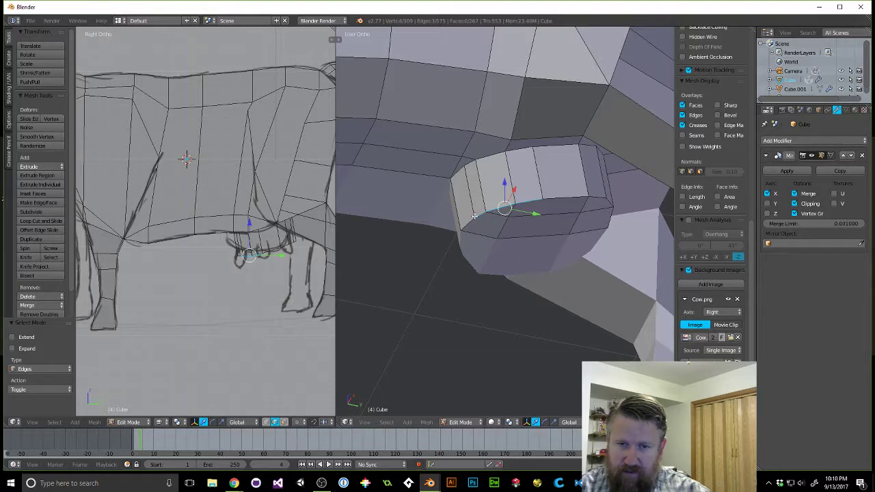
pyautogui.keyDown('shift'); pyautogui.rightClick(477, 218); pyautogui.keyUp('shift')
pyautogui.keyDown('shift'); pyautogui.rightClick(554, 197); pyautogui.keyUp('shift')
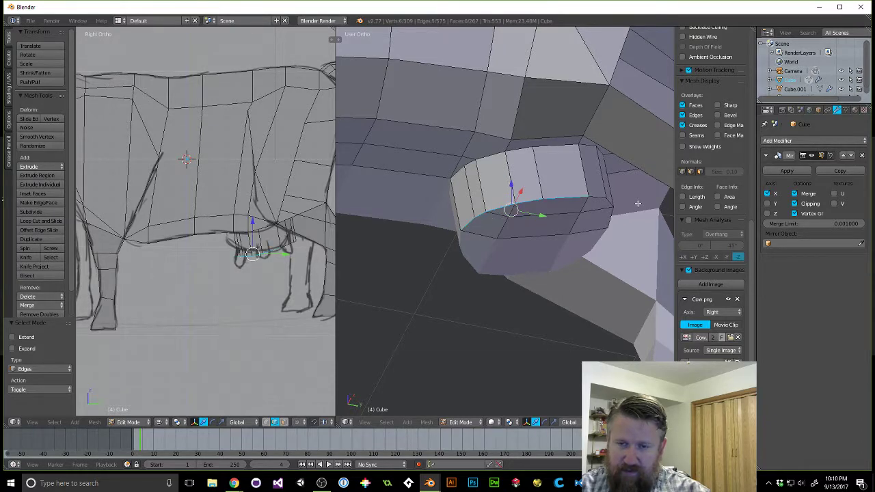
pyautogui.moveTo(636, 202); pyautogui.dragTo(506, 196, button='middle')
pyautogui.keyDown('shift'); pyautogui.rightClick(520, 193); pyautogui.keyUp('shift')
pyautogui.keyDown('shift'); pyautogui.rightClick(531, 188); pyautogui.keyUp('shift')
pyautogui.keyDown('shift'); pyautogui.rightClick(489, 192); pyautogui.keyUp('shift')
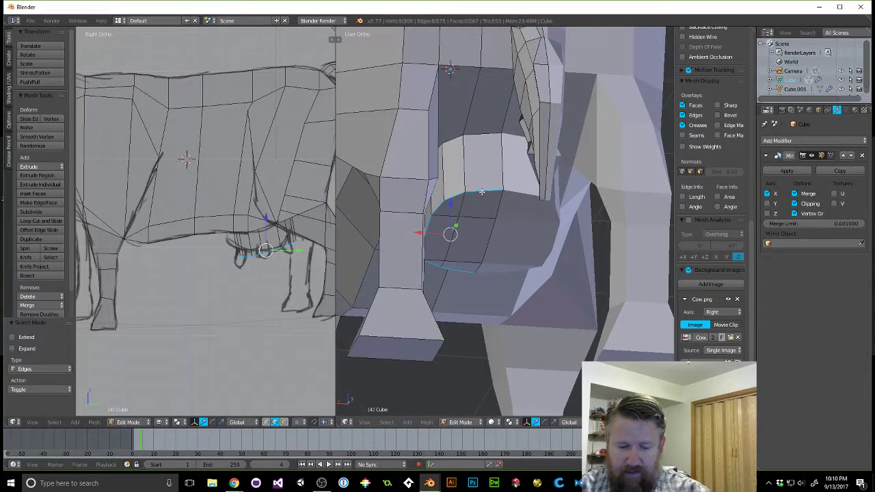
# Bevel the udder's lower rim edges by about 0.074 with two segments, and clear the selection.
pyautogui.hotkey('ctrl', 'b')
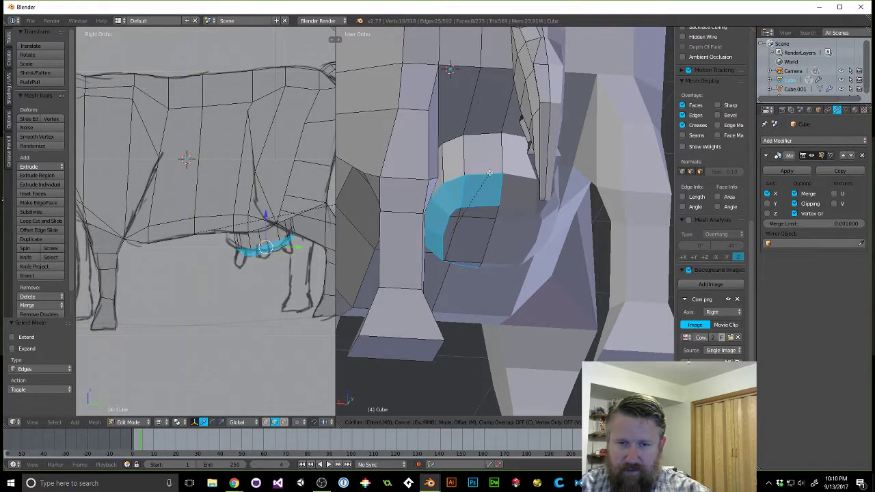
pyautogui.scroll(1, 489, 175)
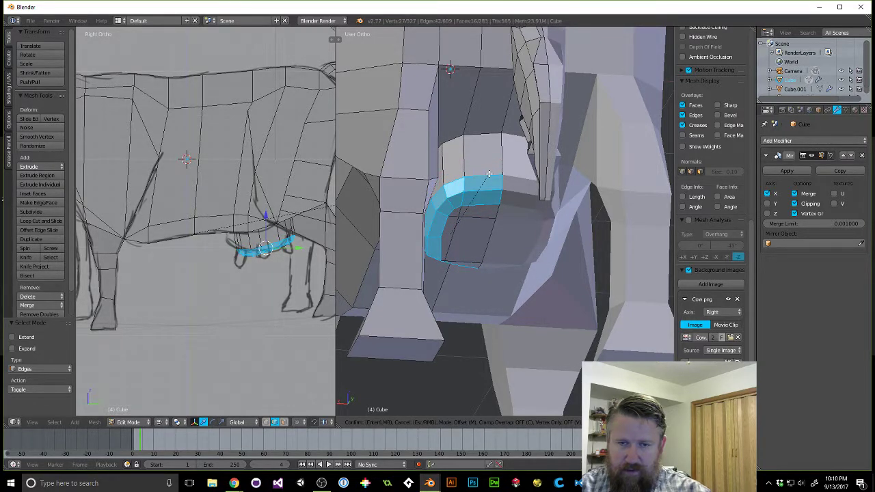
pyautogui.click(488, 174)
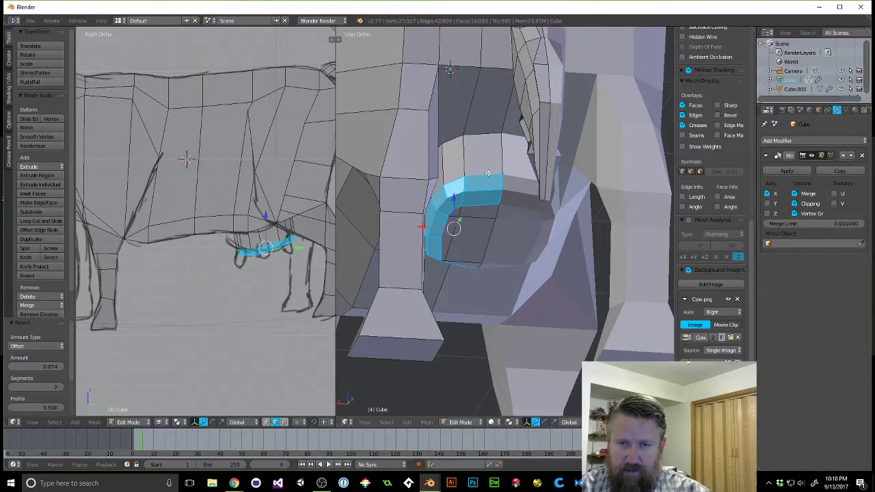
pyautogui.moveTo(488, 174); pyautogui.dragTo(534, 192, button='middle')
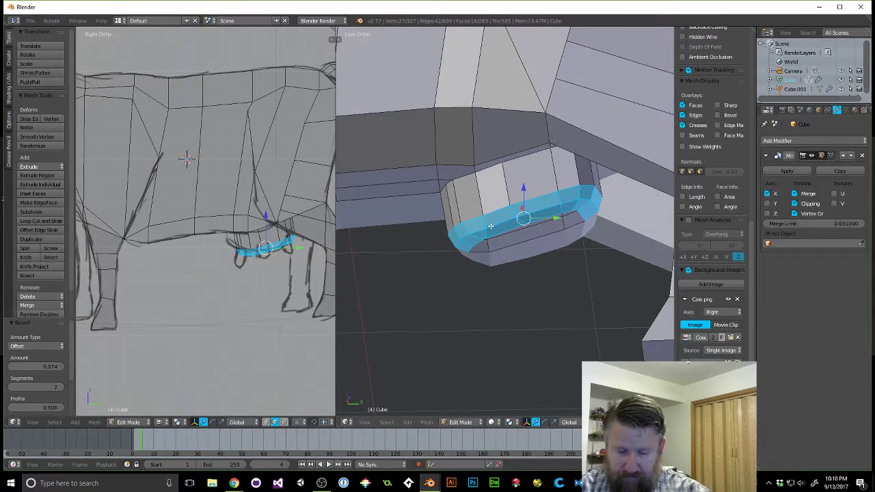
pyautogui.press('a')
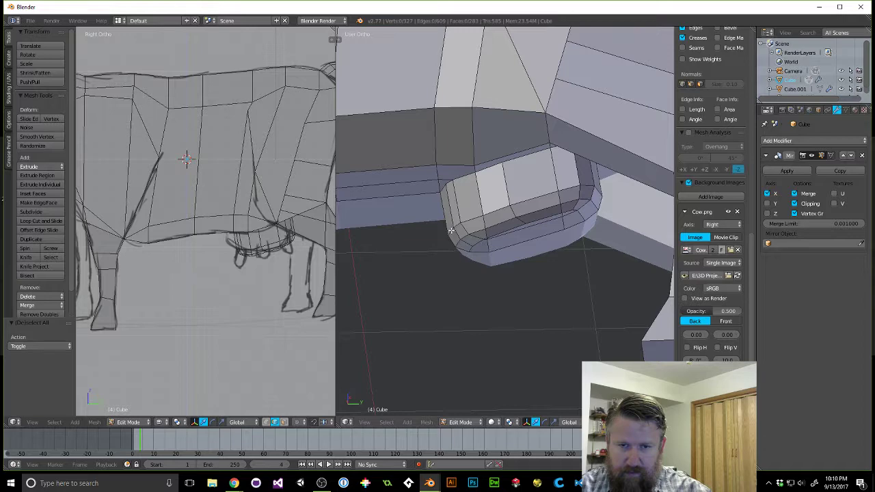
# Select the bevel's upper edge loop, raise it 0.049 along Z and shift it -0.026 along Y.
pyautogui.keyDown('alt'); pyautogui.rightClick(451, 231); pyautogui.keyUp('alt')
pyautogui.keyDown('alt'); pyautogui.rightClick(459, 226); pyautogui.keyUp('alt')
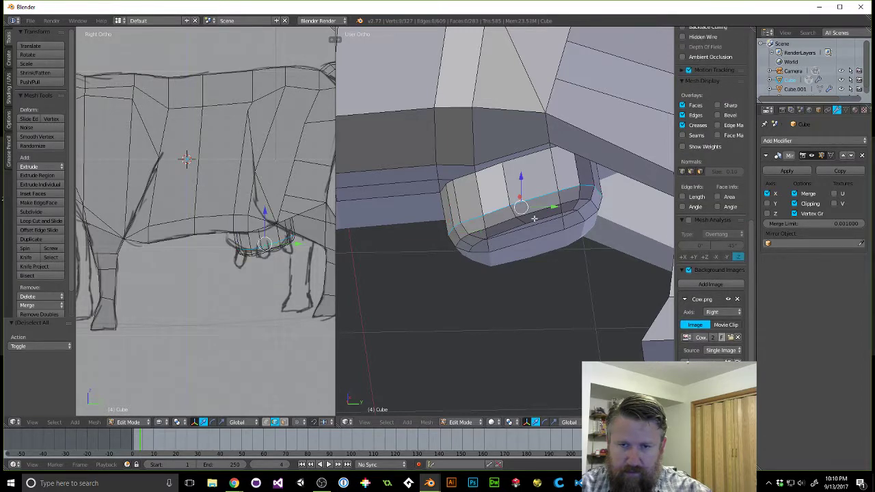
pyautogui.moveTo(534, 218); pyautogui.dragTo(535, 186, button='middle')
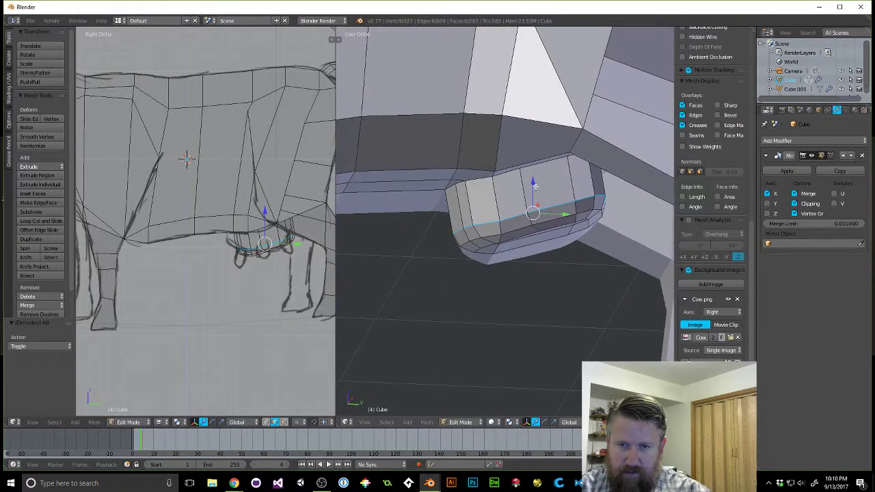
pyautogui.moveTo(534, 185); pyautogui.dragTo(528, 175)
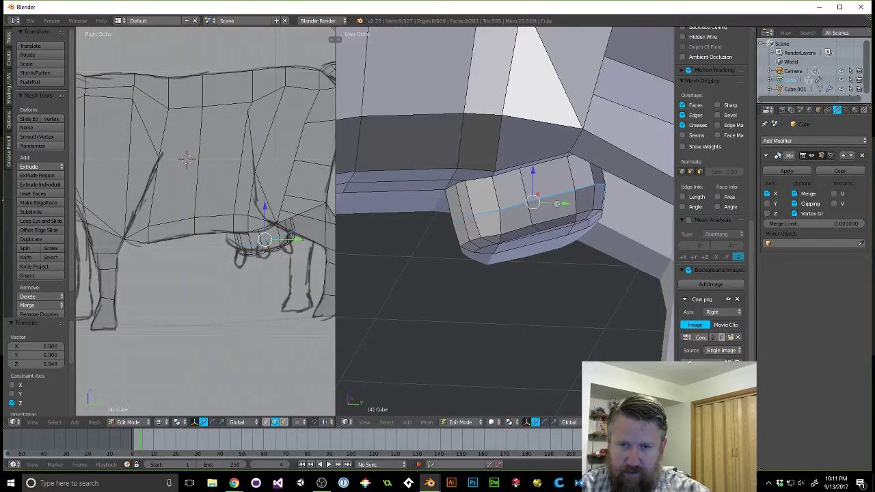
pyautogui.moveTo(557, 204); pyautogui.dragTo(531, 211)
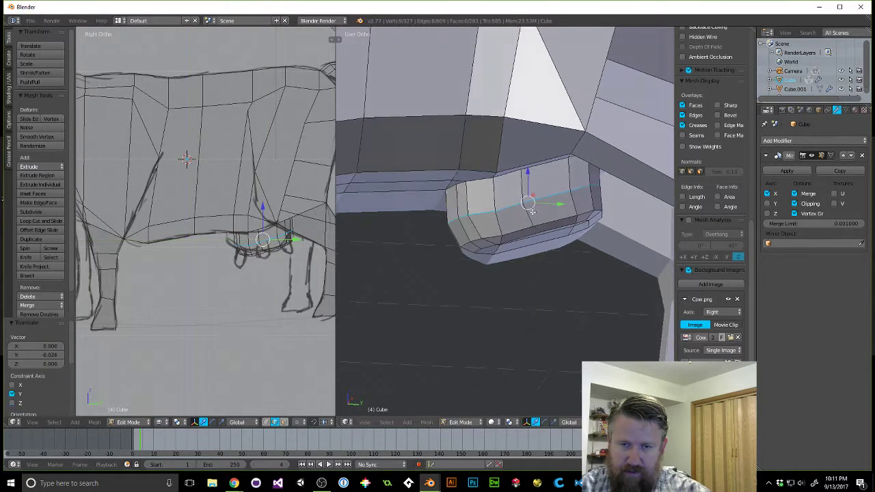
pyautogui.moveTo(532, 211); pyautogui.dragTo(545, 178, button='middle')
# Select the bevel's middle edge loop, raise it slightly along Z and shift it about -0.017 along Y.
pyautogui.rightClick(530, 193)
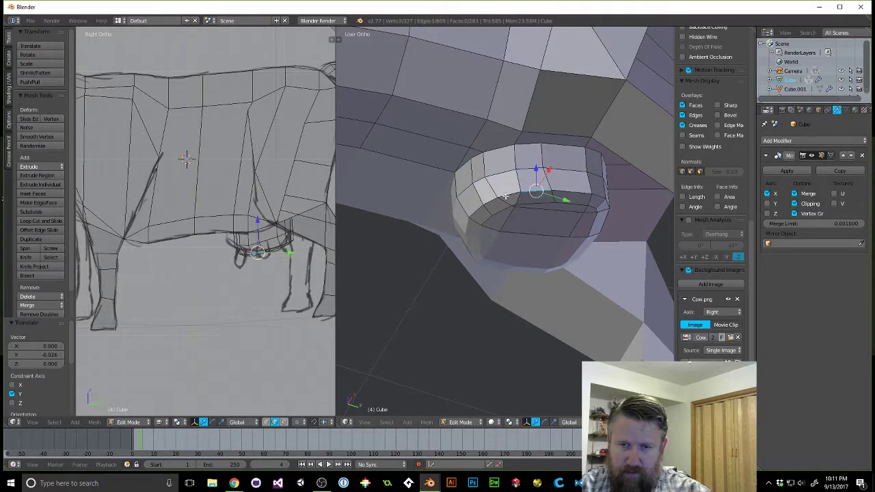
pyautogui.keyDown('alt'); pyautogui.rightClick(506, 196); pyautogui.keyUp('alt')
pyautogui.moveTo(549, 183); pyautogui.dragTo(549, 176)
pyautogui.moveTo(582, 209); pyautogui.dragTo(579, 208)
pyautogui.moveTo(543, 195); pyautogui.dragTo(509, 225, button='middle')
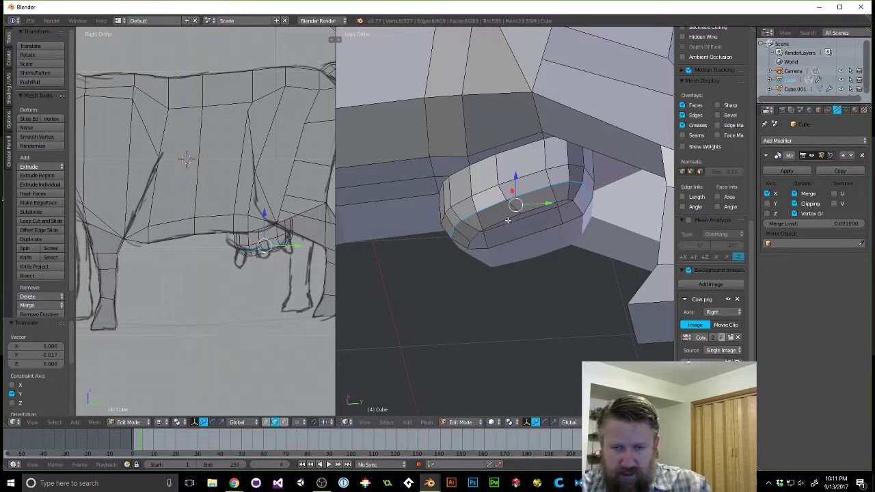
pyautogui.scroll(3, 495, 228)
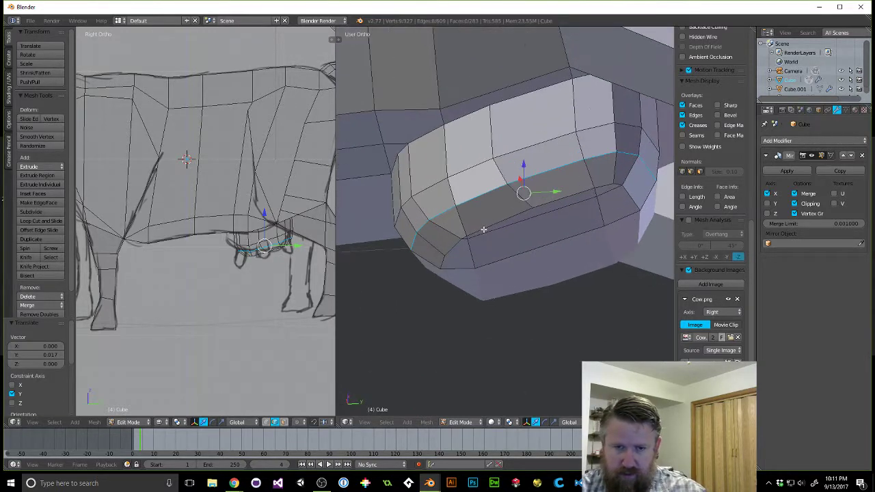
pyautogui.moveTo(500, 249)
pyautogui.mouseDown(button='middle')
pyautogui.moveTo(506, 242)
pyautogui.moveTo(495, 238)
pyautogui.mouseUp(button='middle')
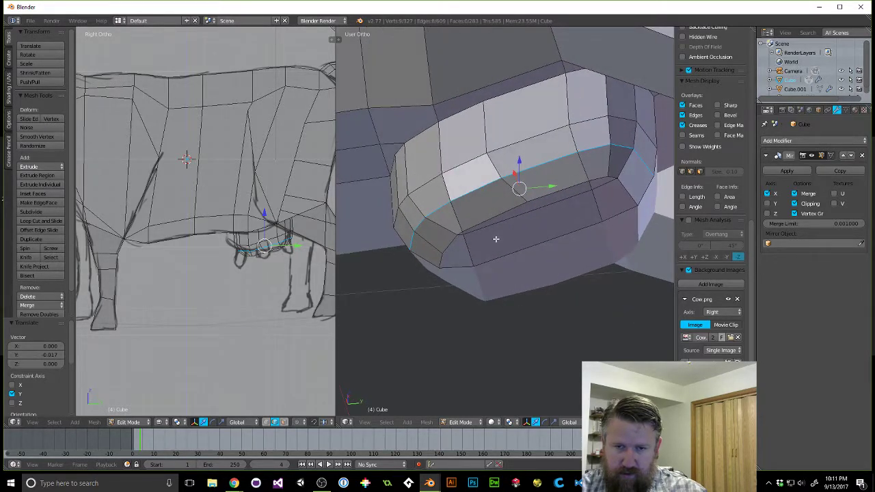
# Try extruding the large face on the udder's underside in place and scaling it to about 0.466.
pyautogui.rightClick(492, 235)
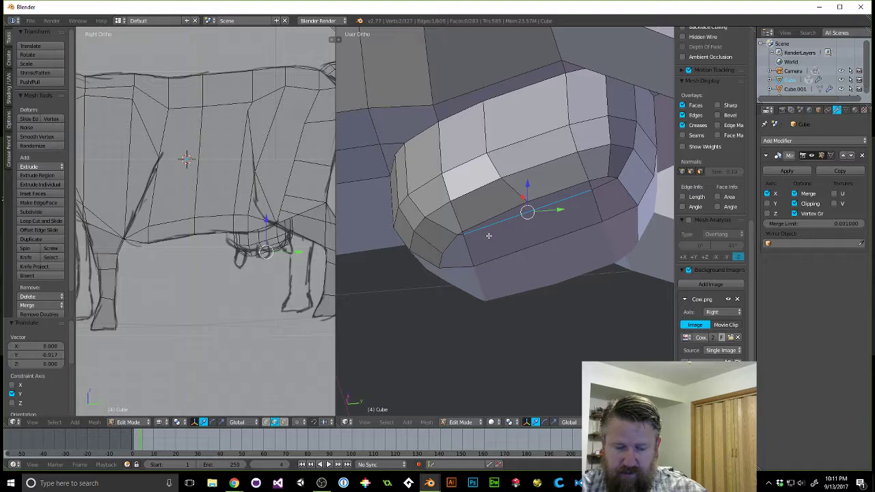
pyautogui.hotkey('ctrl', 'Tab')
pyautogui.click(478, 245)
pyautogui.rightClick(515, 234)
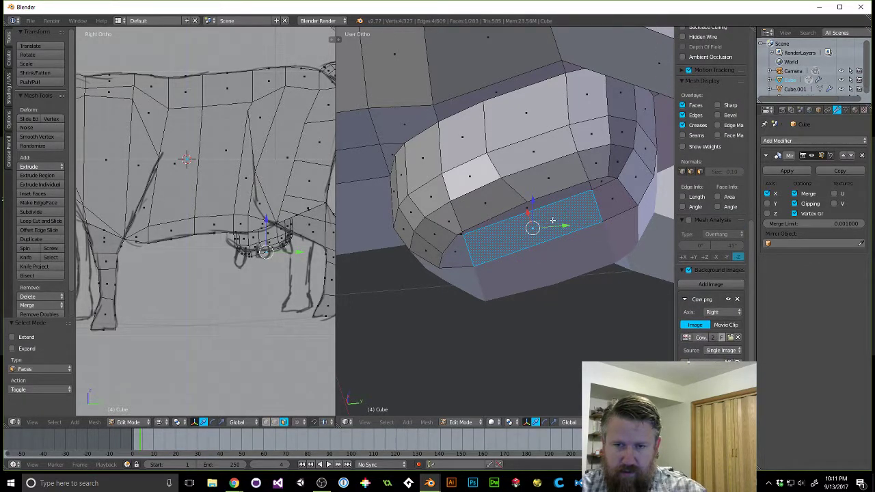
pyautogui.press('e')
pyautogui.press('s')
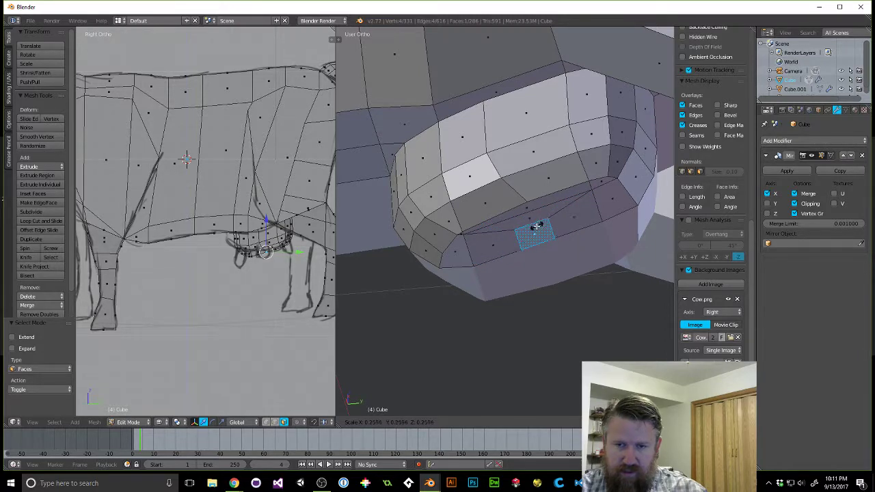
pyautogui.click(532, 231)
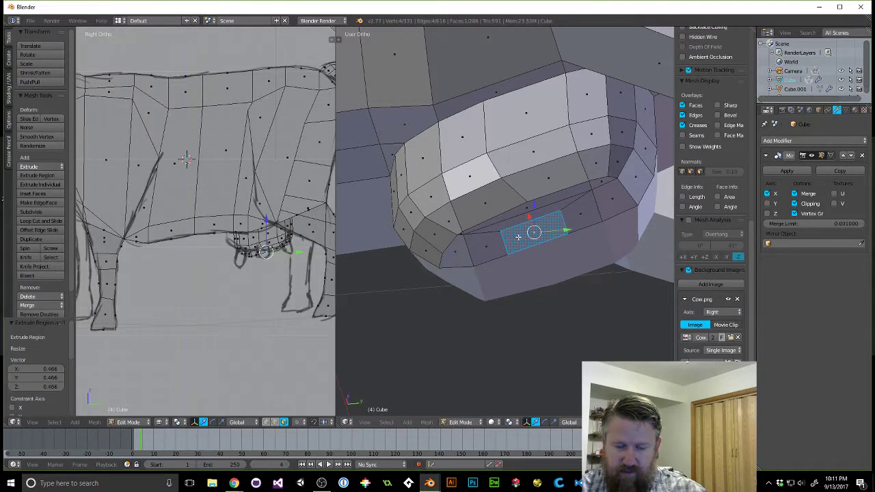
pyautogui.hotkey('ctrl', 'z')
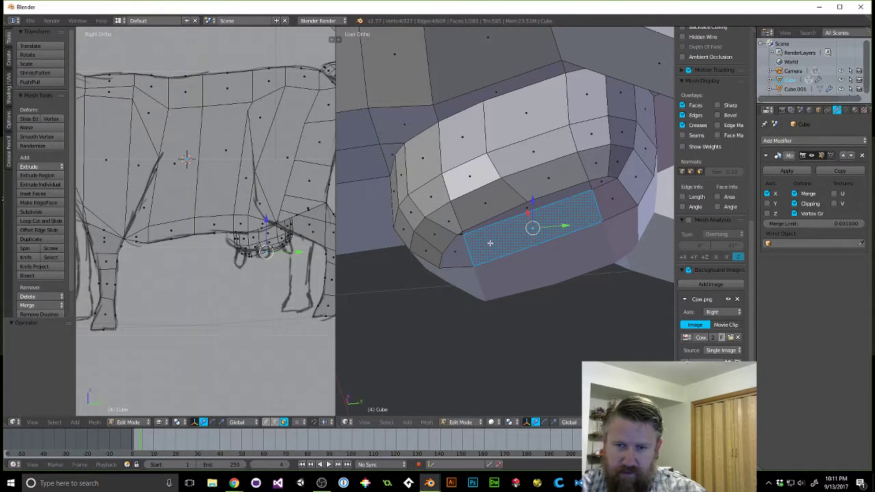
# Add a single lengthwise loop cut through the udder's underside, slid toward the centre line.
pyautogui.moveTo(510, 240); pyautogui.dragTo(537, 225, button='middle')
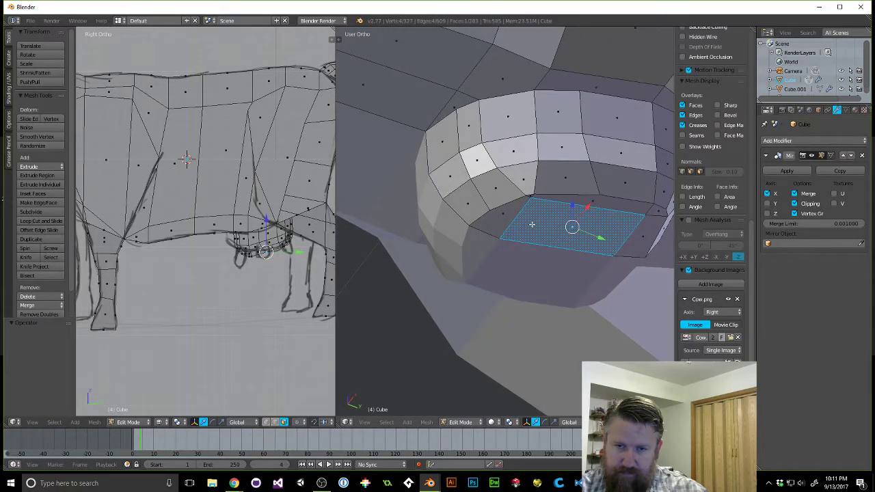
pyautogui.hotkey('ctrl', 'r')
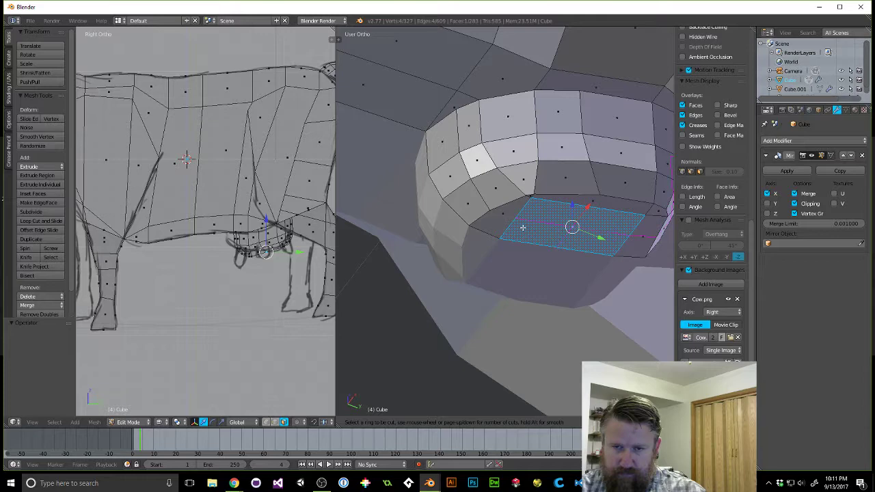
pyautogui.click(521, 225)
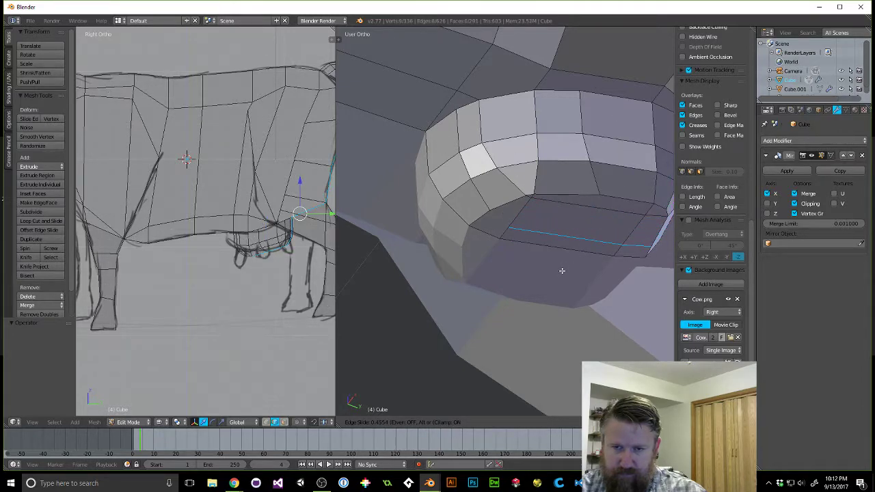
pyautogui.click(562, 270)
pyautogui.moveTo(634, 266); pyautogui.dragTo(611, 259, button='middle')
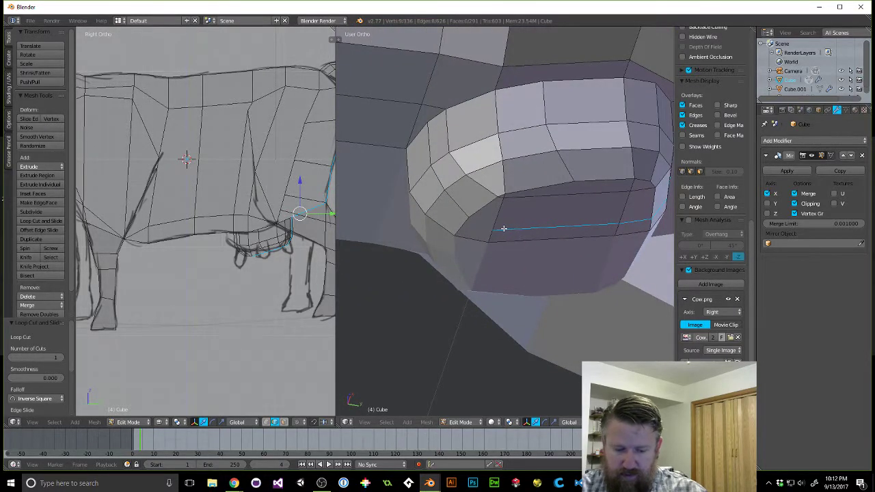
# Knife-cut an edge joining the new loop's front end to the nearest vertex on the udder's front rim.
pyautogui.press('k')
pyautogui.click(471, 216)
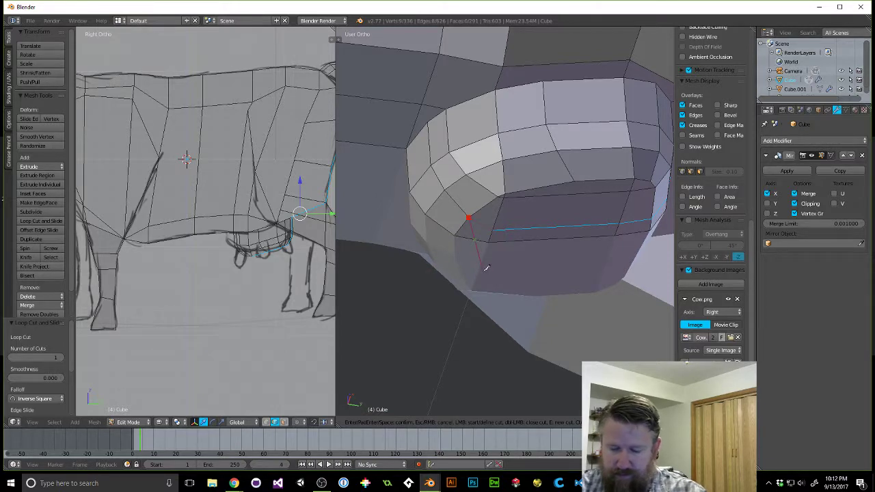
pyautogui.press('Return')
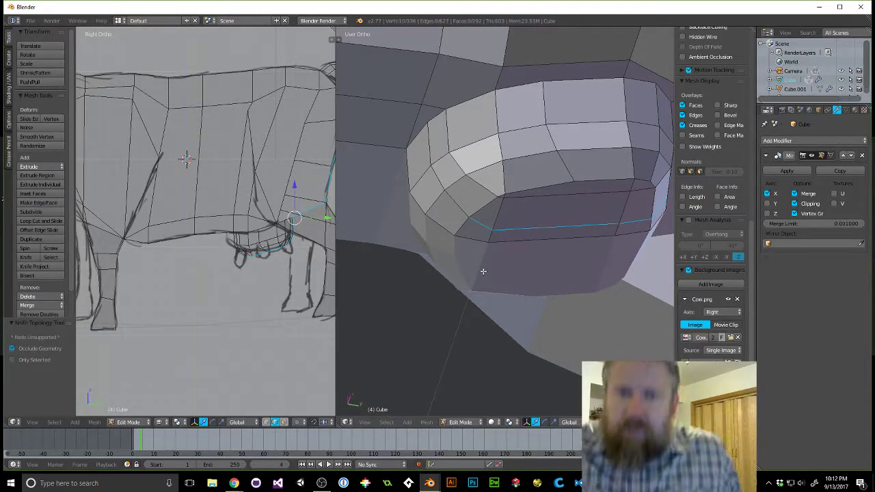
# In face selection mode, select the small front face on the udder's underside and extrude it downward about 0.104 as a teat.
pyautogui.rightClick(483, 212)
pyautogui.hotkey('ctrl', 'Tab')
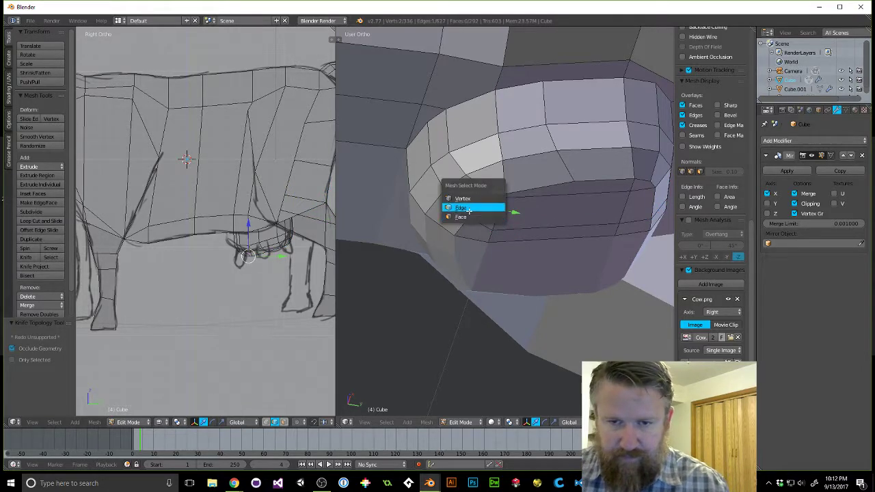
pyautogui.click(491, 213)
pyautogui.rightClick(492, 213)
pyautogui.moveTo(491, 213); pyautogui.dragTo(503, 232, button='middle')
pyautogui.press('e')
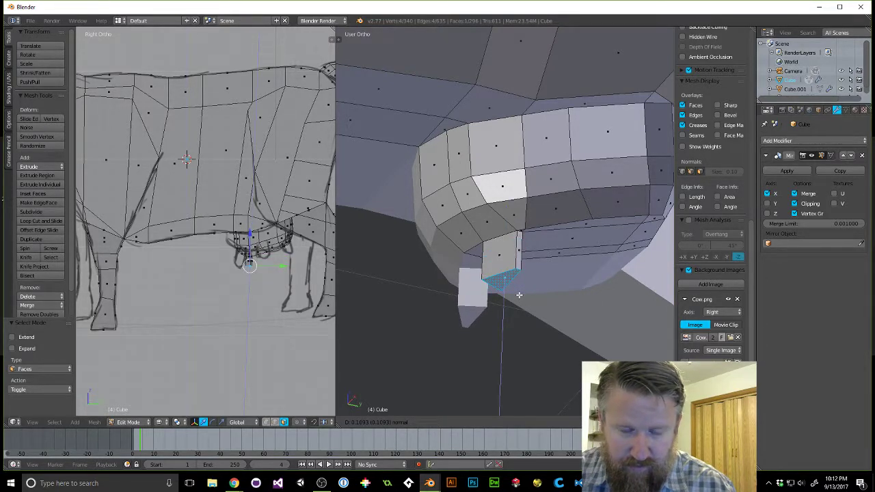
pyautogui.click(521, 289)
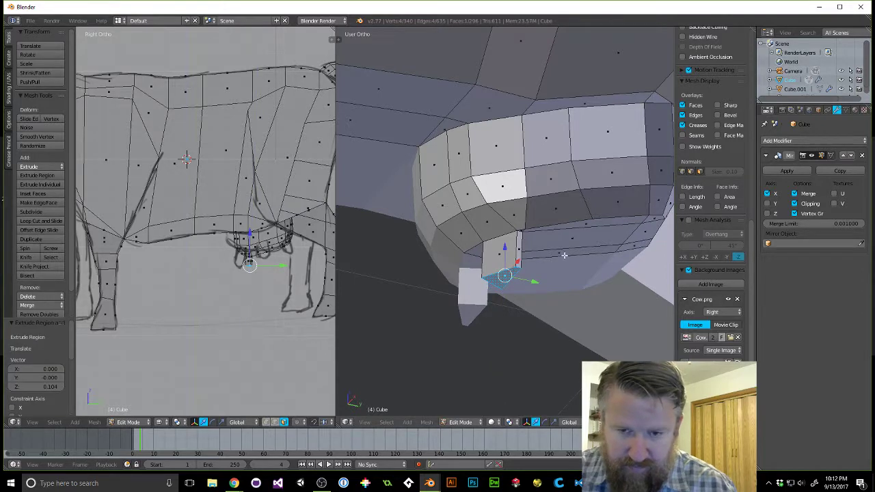
# Try scaling the teat's end face to about 0.781 and bevelling it with a single segment.
pyautogui.press('s')
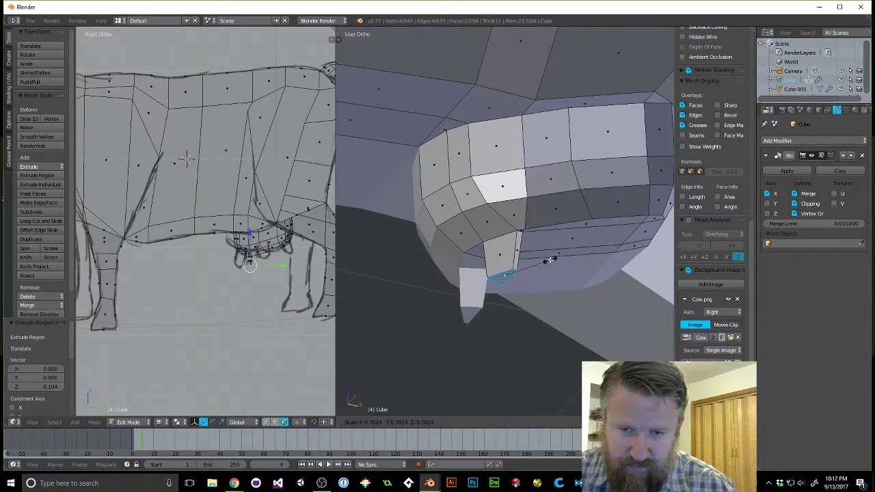
pyautogui.click(550, 259)
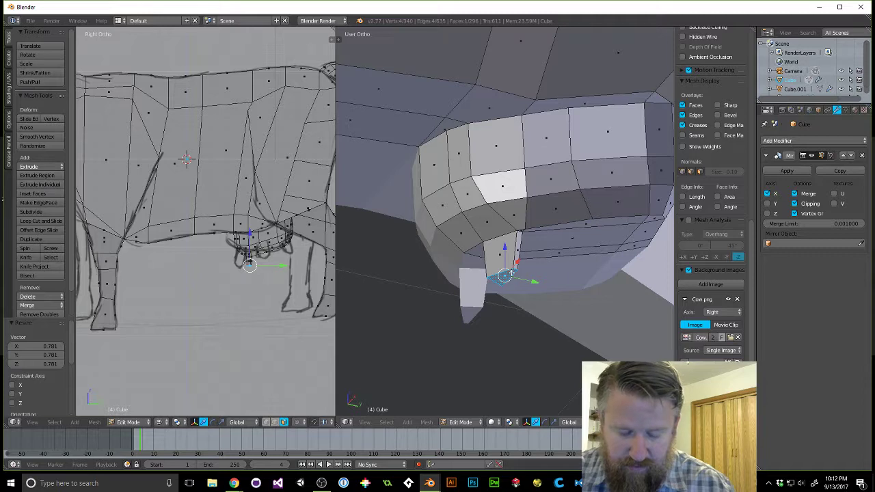
pyautogui.hotkey('ctrl', 'b')
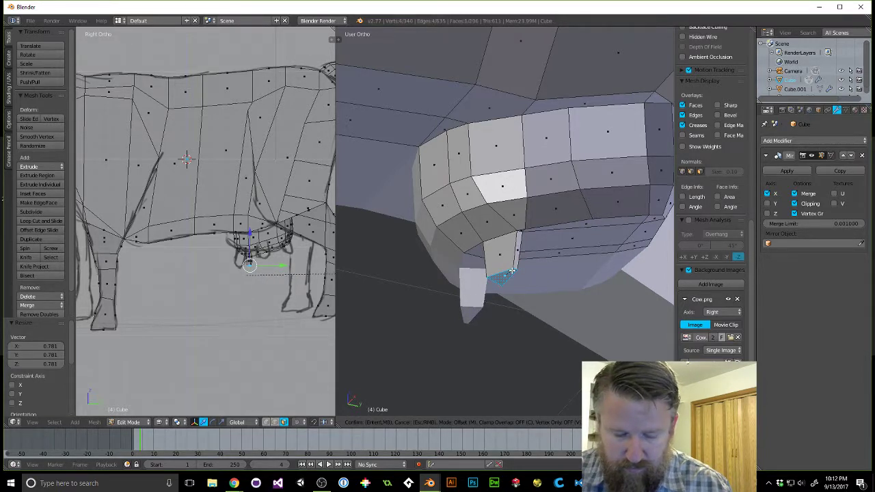
pyautogui.click(506, 274)
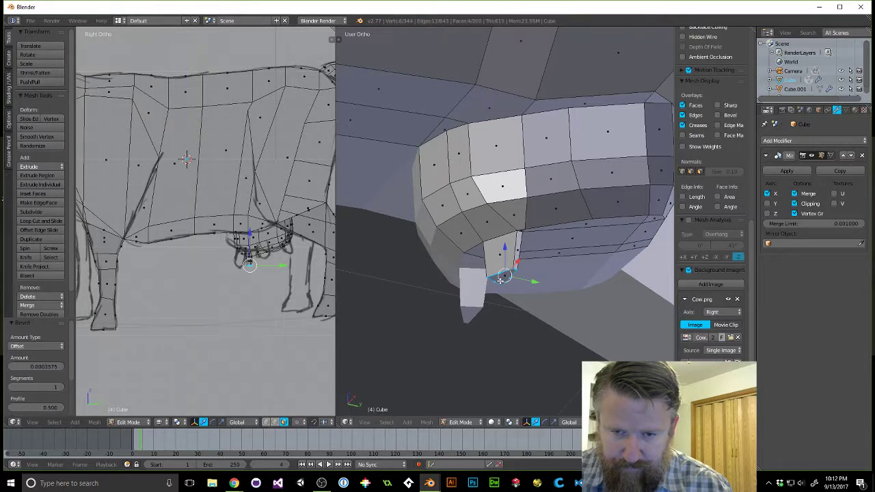
pyautogui.hotkey('ctrl', 'z')
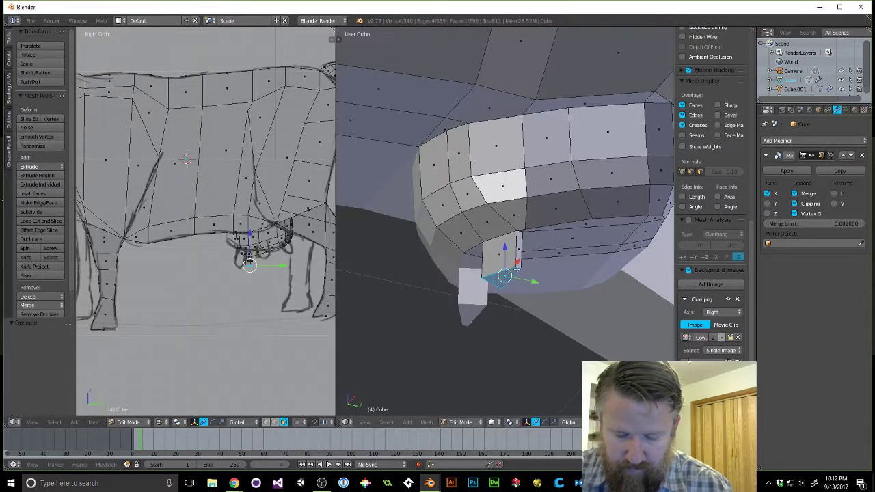
# Try bevelling the unscaled end face of the teat with three segments.
pyautogui.hotkey('ctrl', 'b')
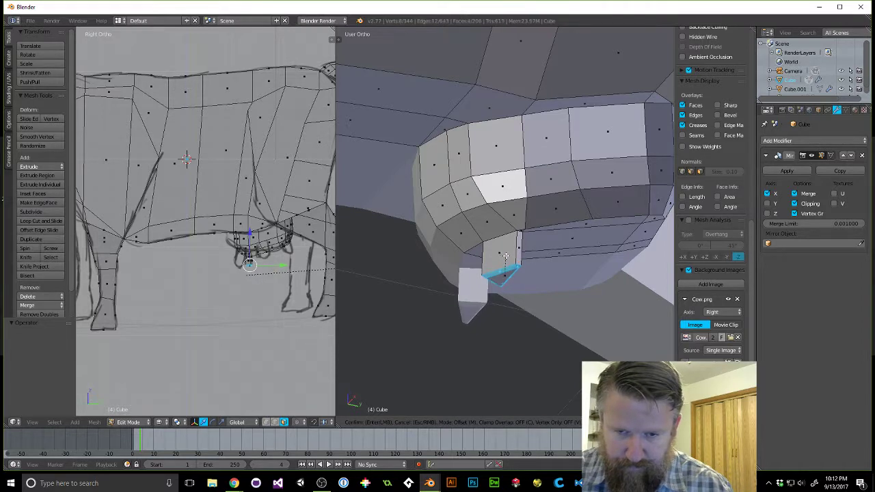
pyautogui.scroll(2, 506, 255)
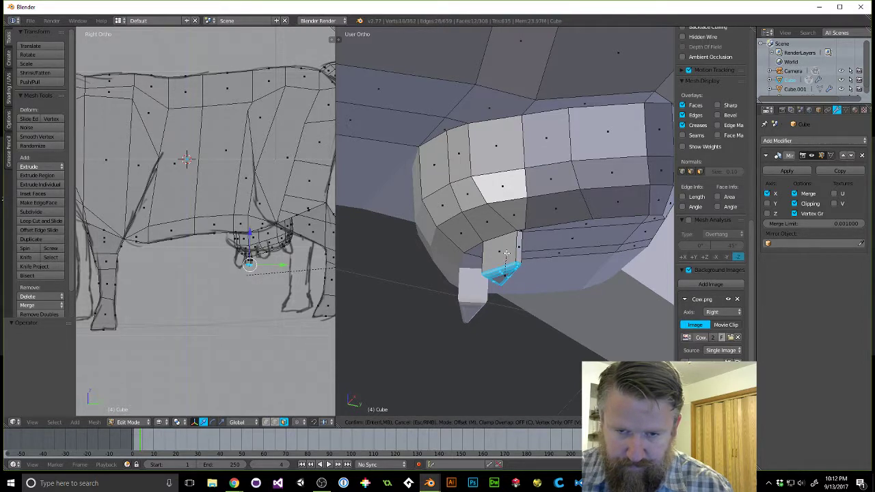
pyautogui.scroll(-2, 505, 256)
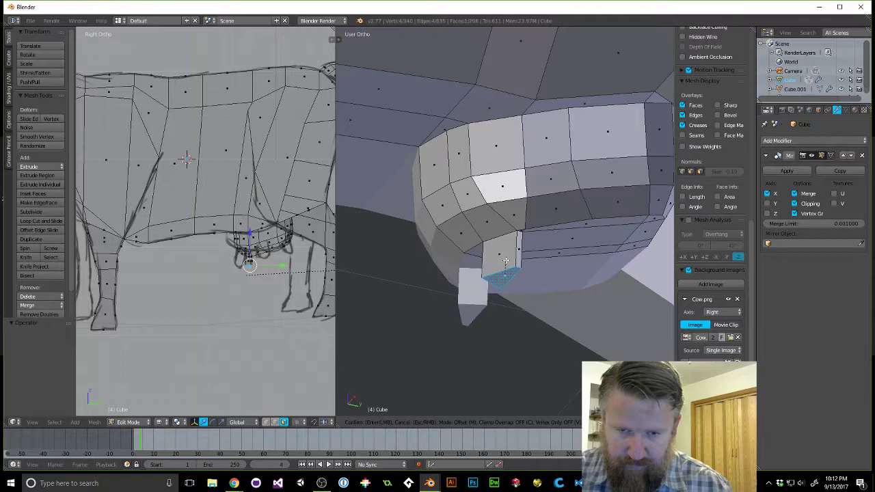
pyautogui.click(506, 267)
pyautogui.scroll(2, 491, 287)
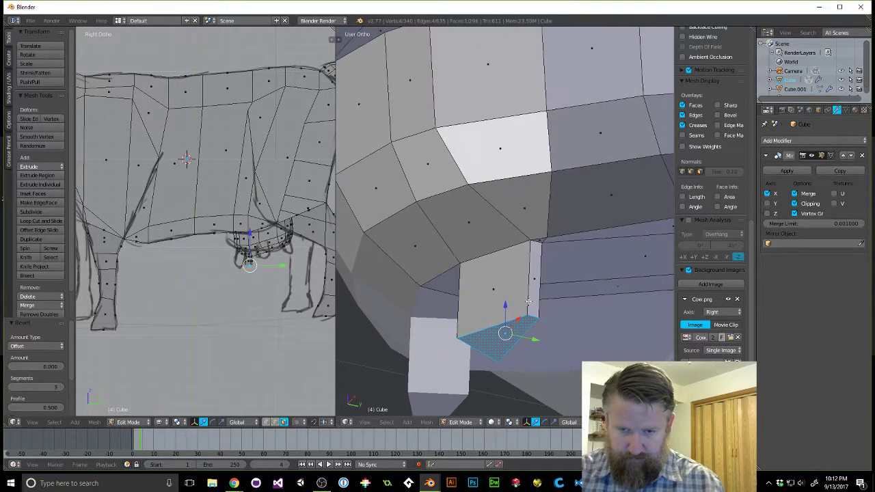
pyautogui.scroll(2, 479, 246)
pyautogui.moveTo(466, 207); pyautogui.dragTo(515, 277, button='middle')
pyautogui.scroll(-3, 588, 230)
pyautogui.scroll(4, 506, 281)
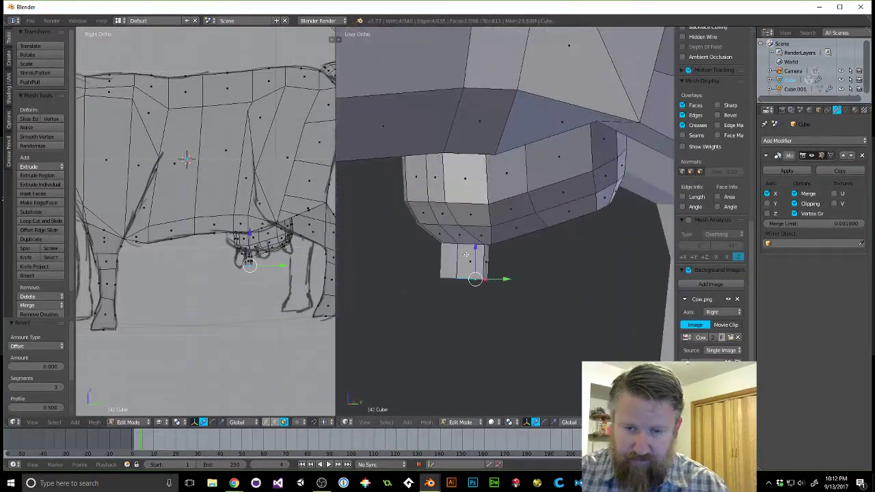
pyautogui.moveTo(463, 296); pyautogui.dragTo(485, 228, button='middle')
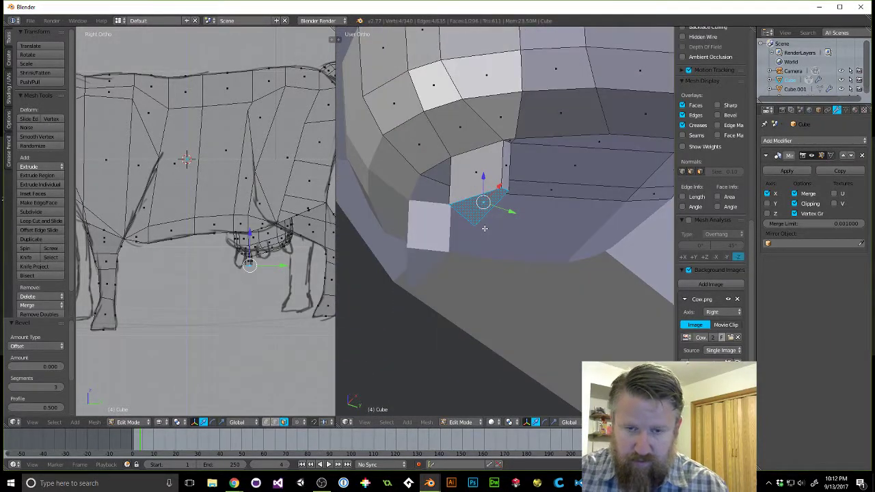
# Undo the teat's extrusion and reselect the small front face on the udder's underside.
pyautogui.hotkey('ctrl', 'z')
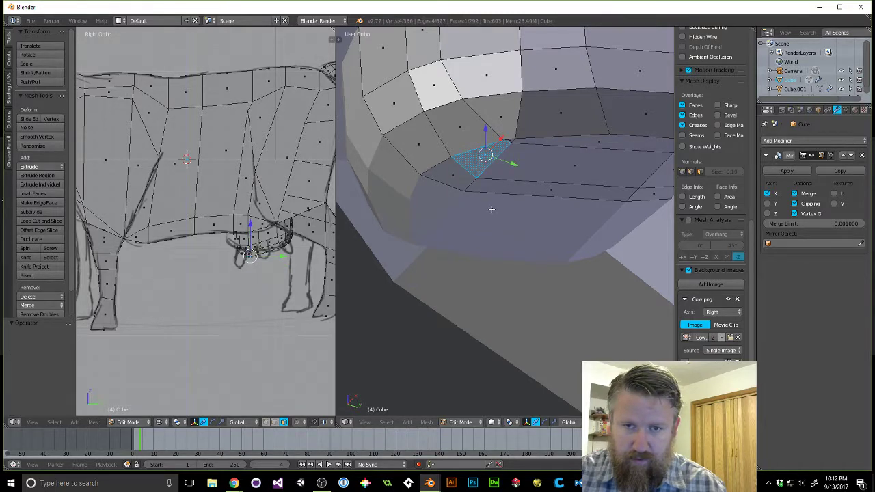
pyautogui.rightClick(498, 166)
pyautogui.rightClick(478, 158)
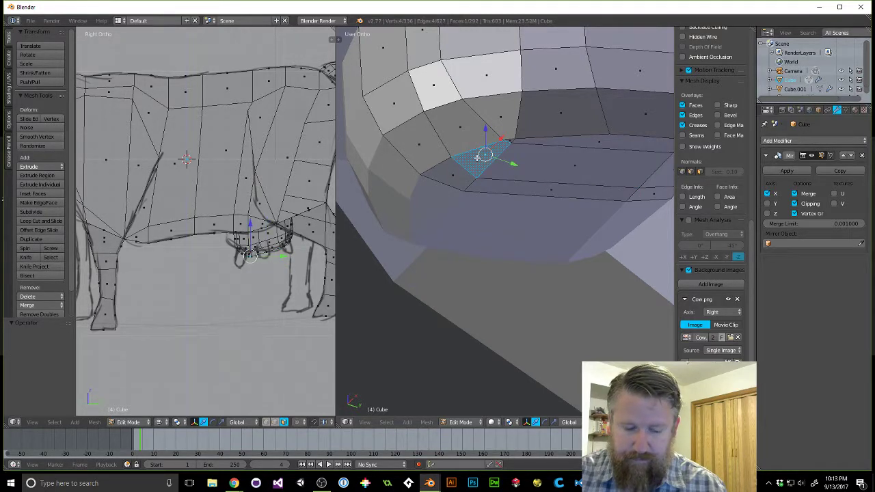
pyautogui.hotkey('alt', 'a')
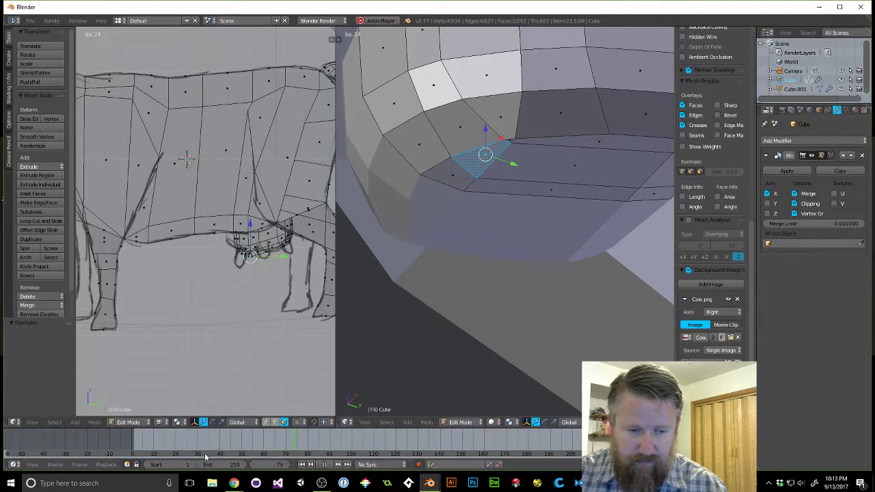
pyautogui.click(253, 424)
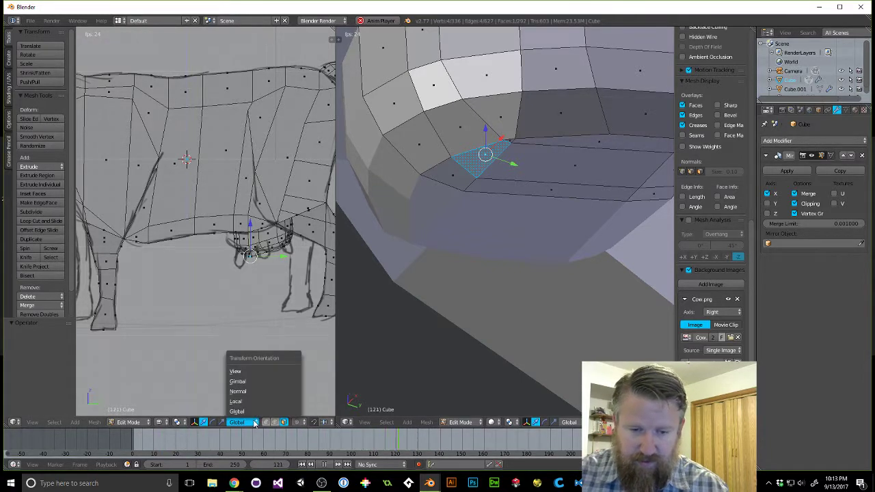
pyautogui.click(323, 465)
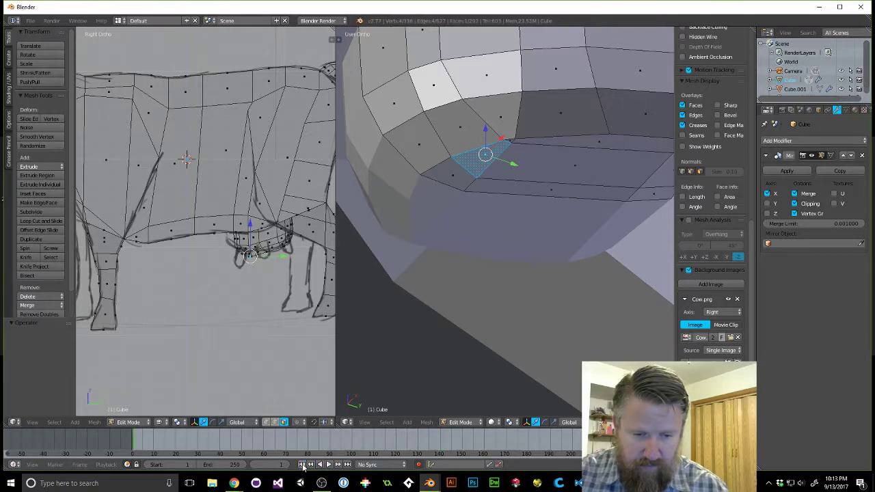
pyautogui.click(302, 465)
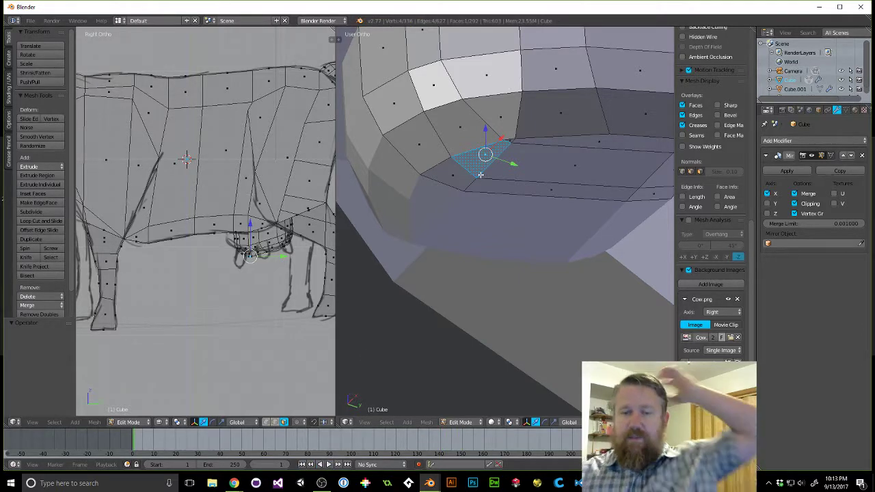
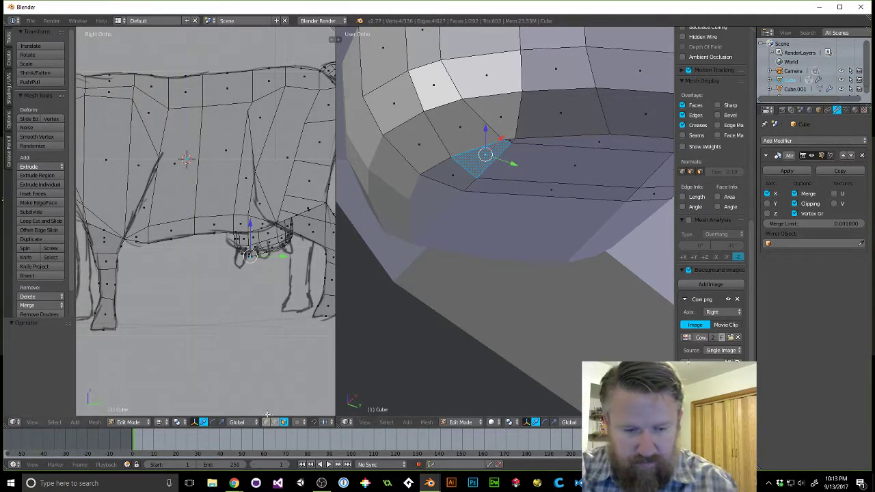
pyautogui.moveTo(236, 484)
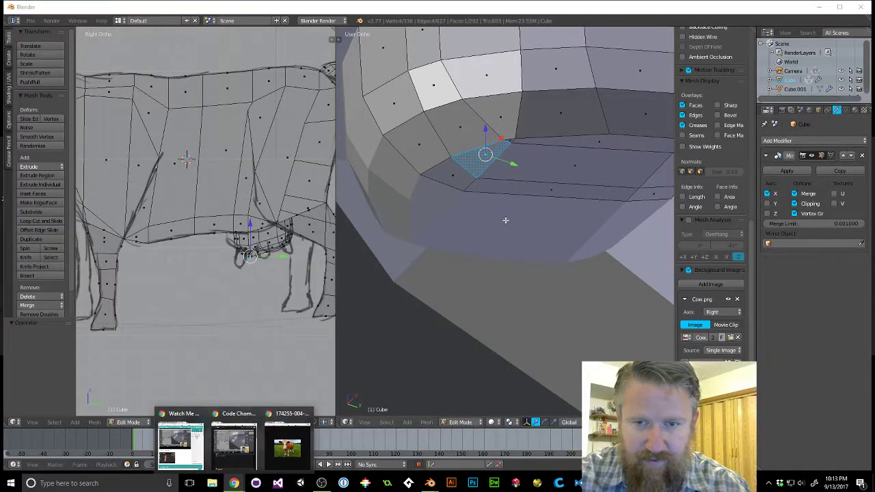
# Try knife-cutting a rounded closed outline into the small front face on the udder's underside with nothing selected.
pyautogui.keyDown('alt'); pyautogui.click(494, 175); pyautogui.keyUp('alt')
pyautogui.press('a')
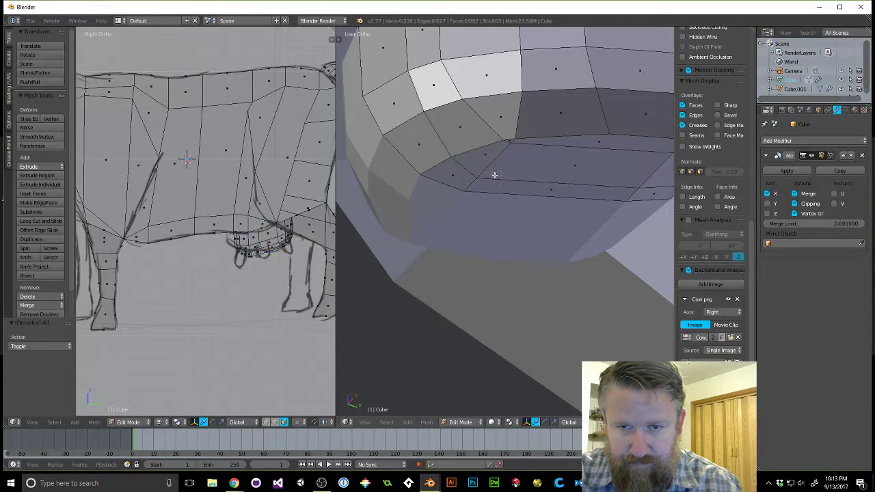
pyautogui.scroll(5, 488, 167)
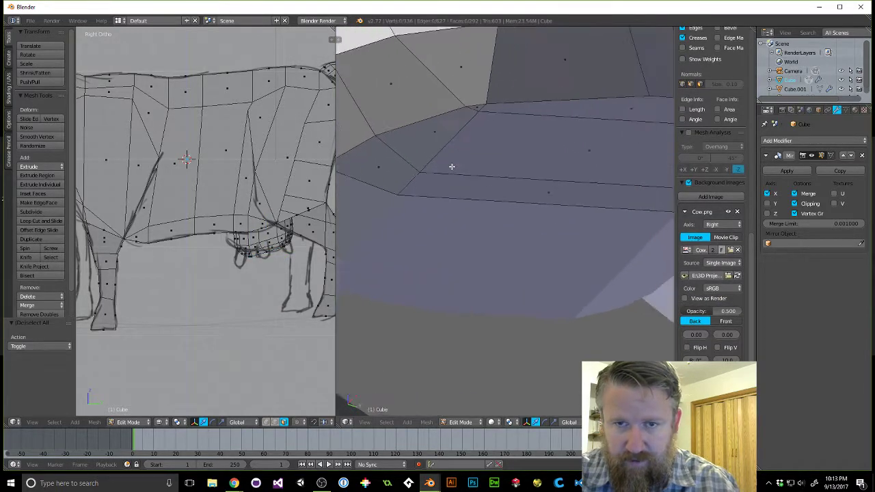
pyautogui.scroll(4, 490, 192)
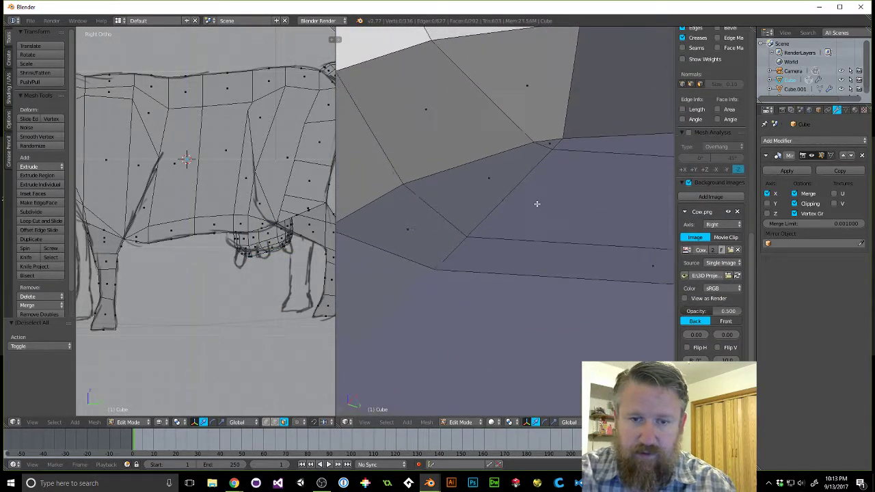
pyautogui.press('k')
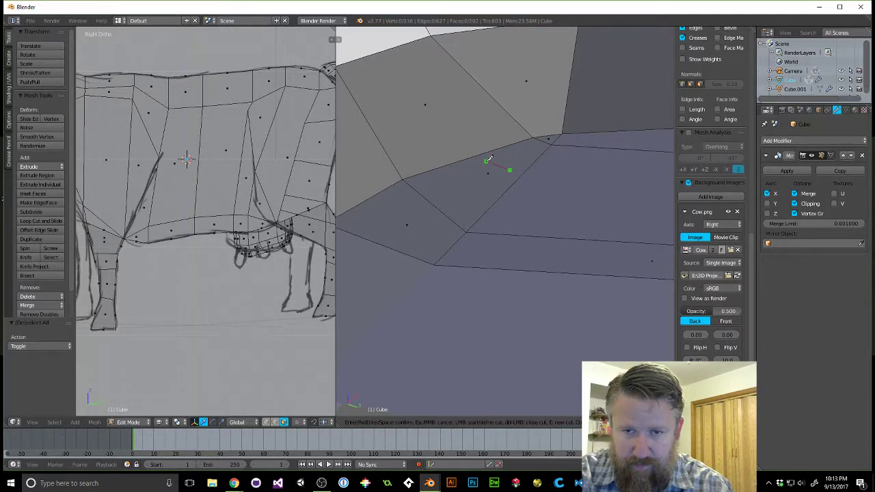
pyautogui.click(448, 185)
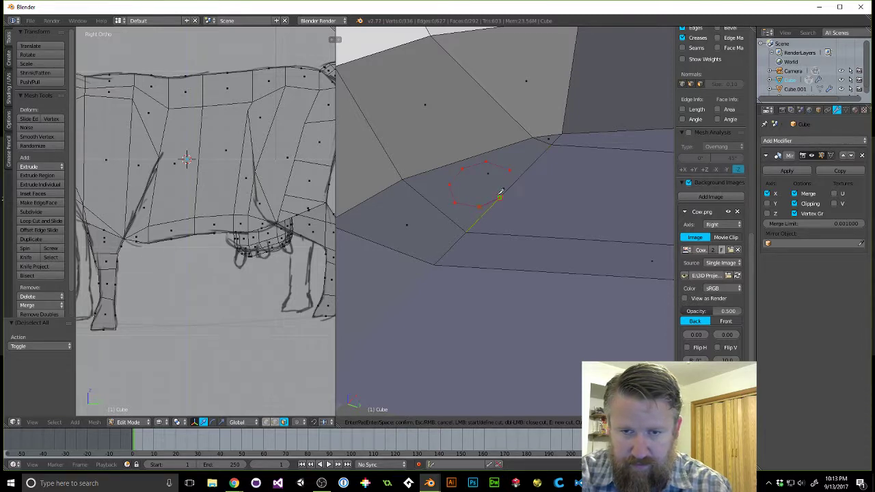
pyautogui.click(500, 198)
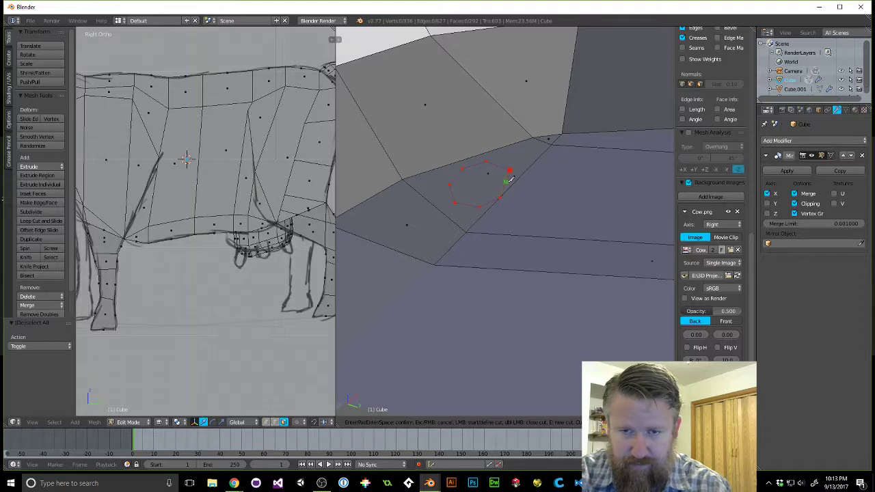
pyautogui.press('Return')
pyautogui.moveTo(507, 185)
pyautogui.mouseDown(button='middle')
pyautogui.moveTo(503, 170)
pyautogui.moveTo(525, 130)
pyautogui.moveTo(531, 158)
pyautogui.moveTo(464, 300)
pyautogui.moveTo(516, 194)
pyautogui.mouseUp(button='middle')
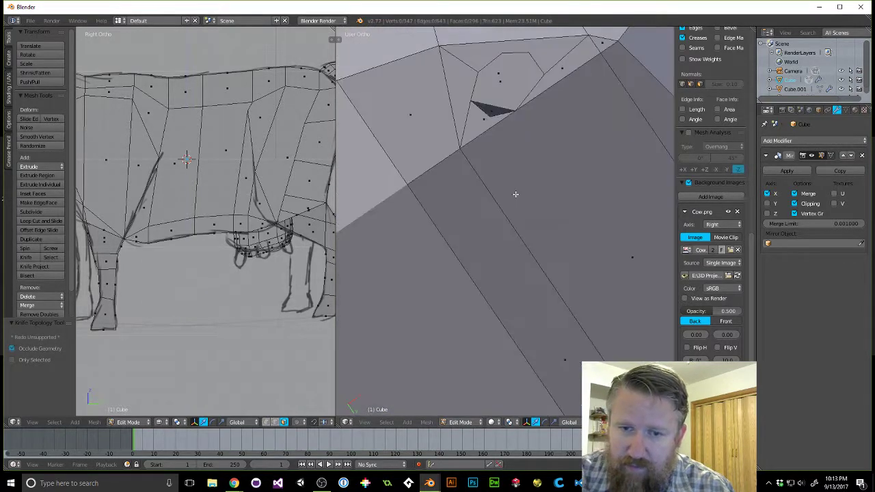
pyautogui.hotkey('ctrl', 'z')
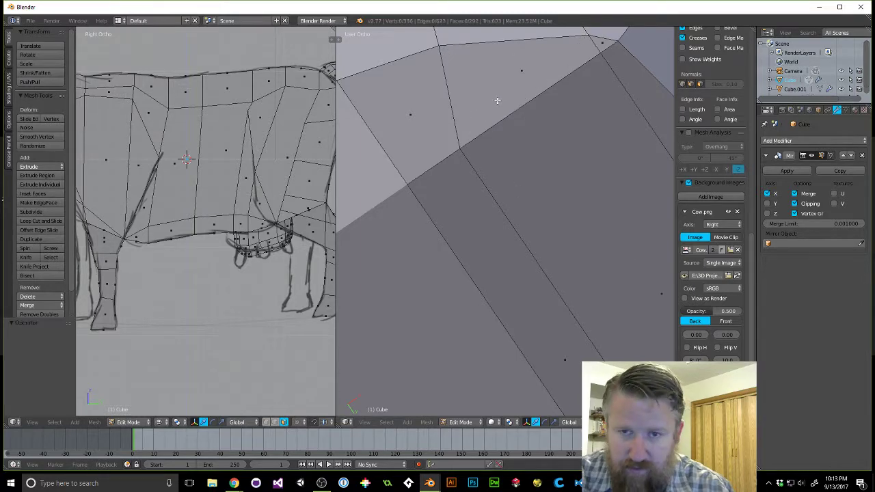
# Knife-cut a closed, roughly round seven-sided outline wholly inside the small front face on the udder's underside.
pyautogui.moveTo(506, 95); pyautogui.dragTo(494, 114, button='middle')
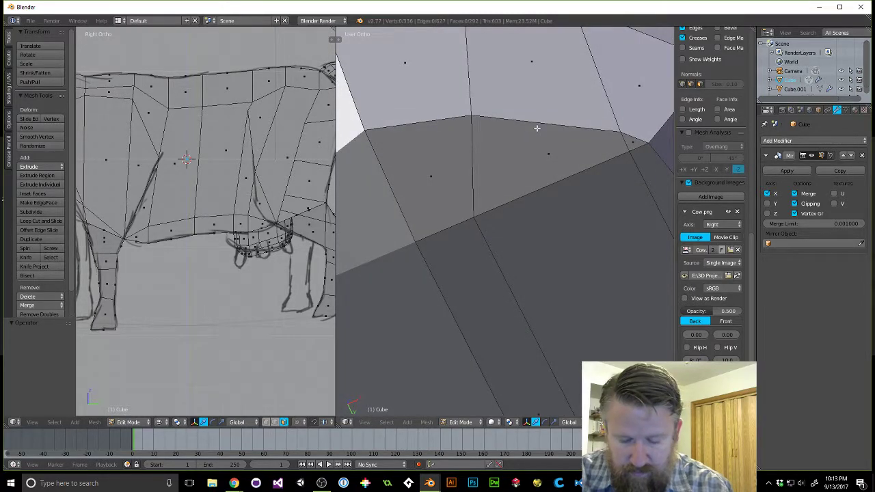
pyautogui.press('k')
pyautogui.click(509, 137)
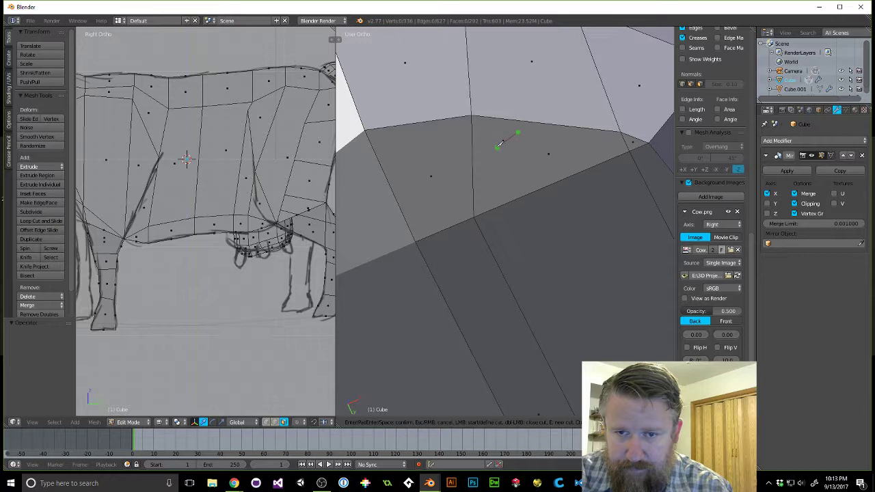
pyautogui.click(496, 147)
pyautogui.click(494, 170)
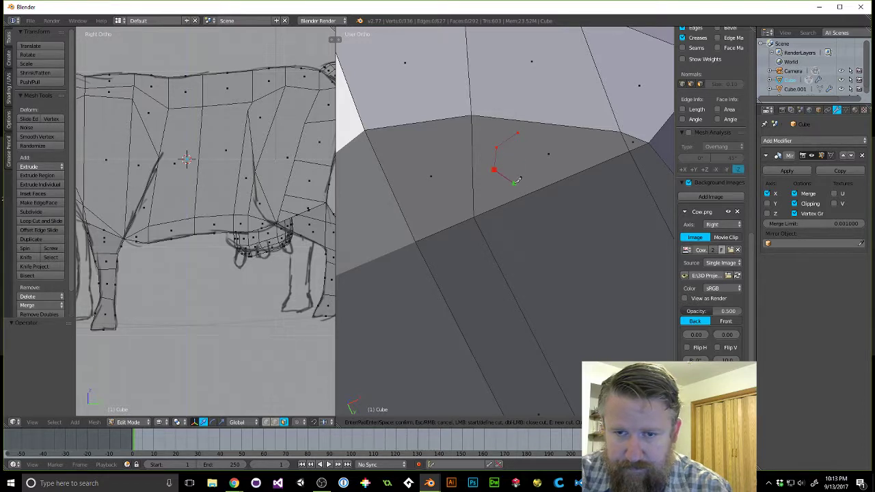
pyautogui.click(514, 183)
pyautogui.click(544, 179)
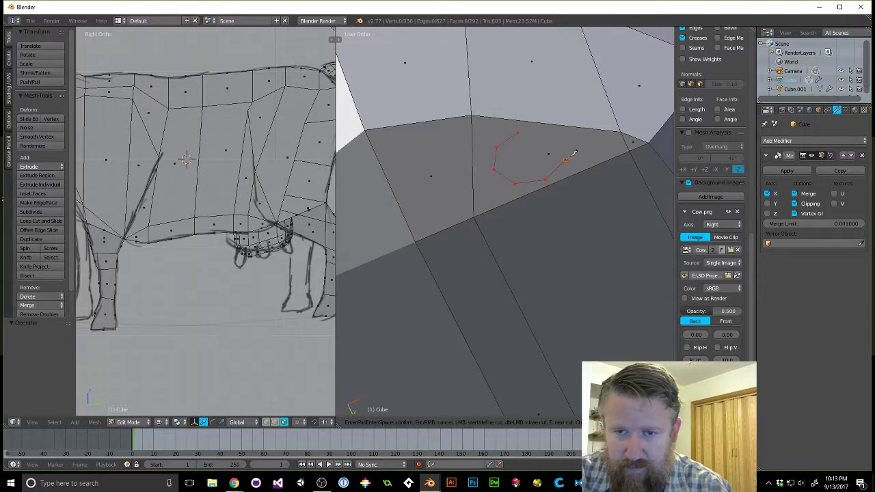
pyautogui.click(564, 160)
pyautogui.click(561, 136)
pyautogui.click(519, 132)
pyautogui.press('Return')
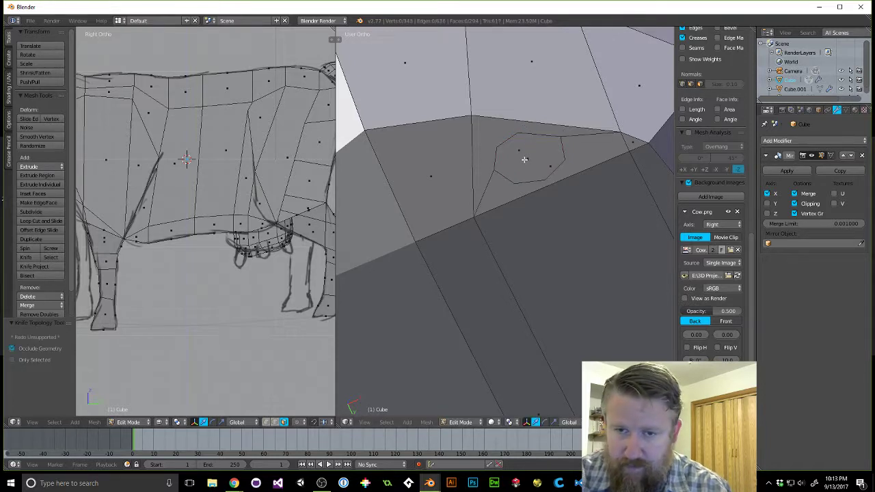
pyautogui.hotkey('ctrl', 'f')
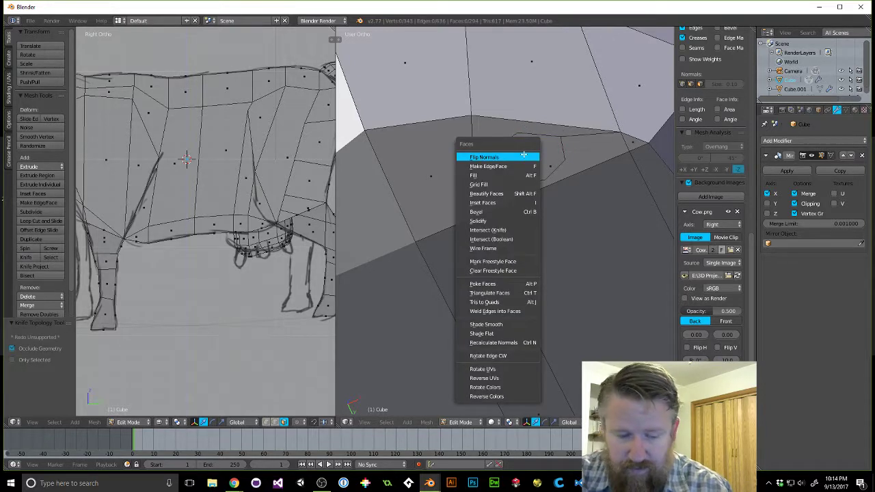
pyautogui.press('Escape')
# Extrude the seven-sided knife-cut face on the udder's underside about 0.081, and bevel its end about 0.014 with three segments.
pyautogui.rightClick(526, 157)
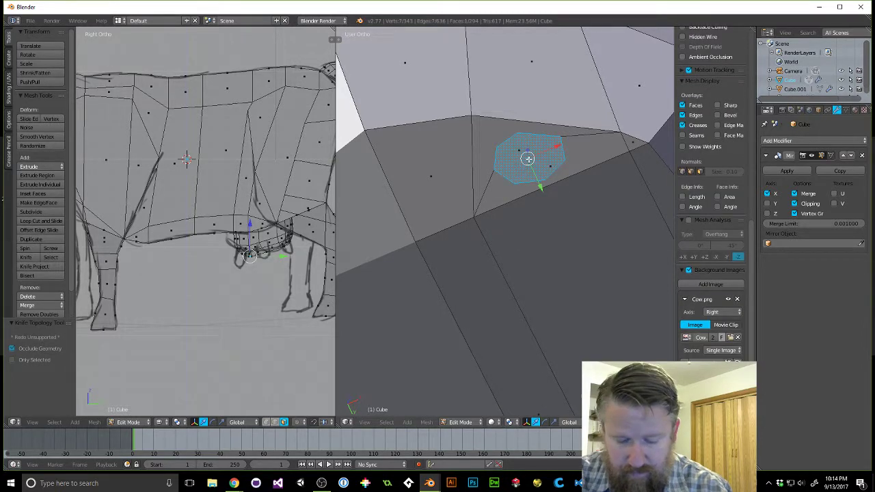
pyautogui.scroll(-3, 529, 158)
pyautogui.moveTo(529, 159); pyautogui.dragTo(503, 265, button='middle')
pyautogui.press('e')
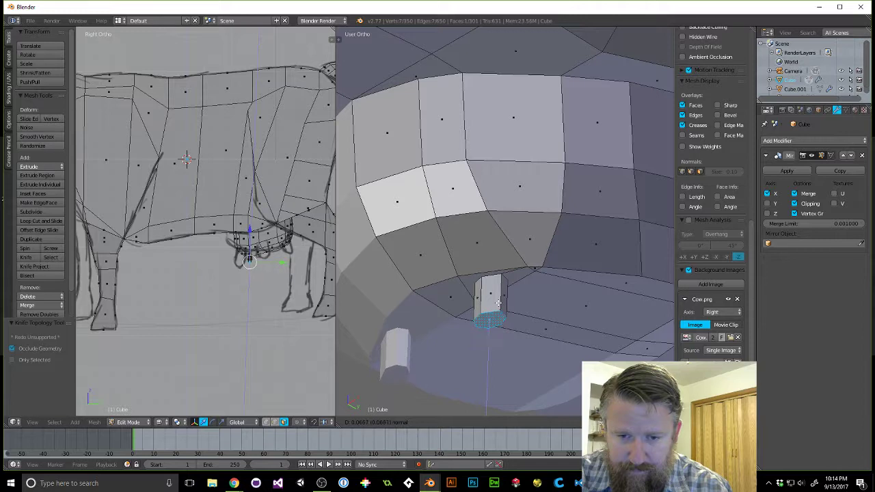
pyautogui.click(498, 309)
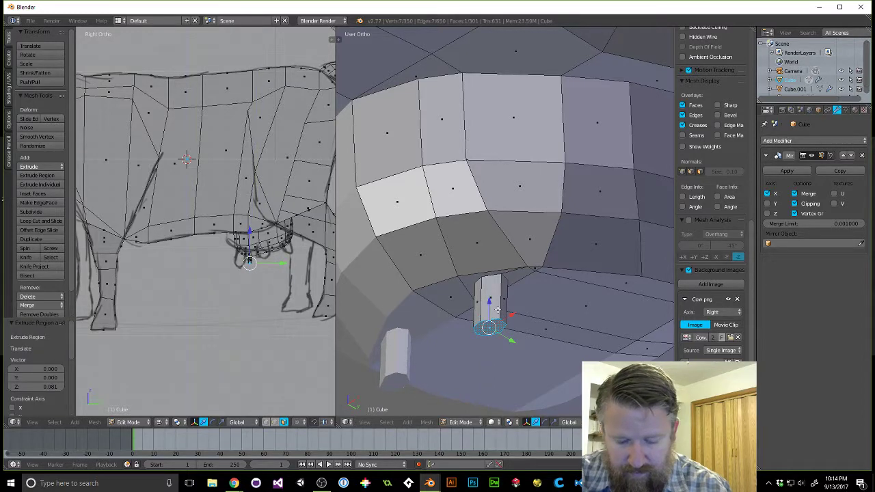
pyautogui.press('i')
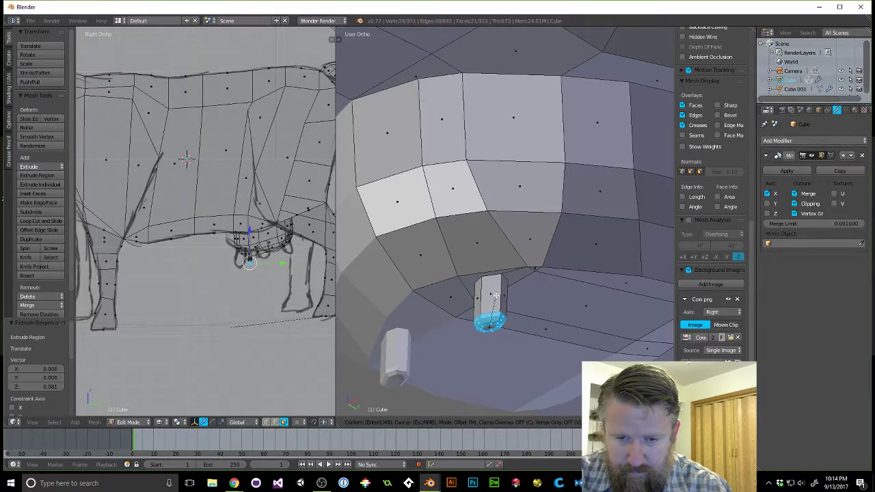
pyautogui.click(493, 295)
# Knife-cut a closed six-sided outline for a second teat in the udder's long underside face, just behind the first teat.
pyautogui.moveTo(493, 296); pyautogui.dragTo(484, 316, button='middle')
pyautogui.scroll(-10, 482, 304)
pyautogui.moveTo(492, 259); pyautogui.dragTo(447, 248, button='middle')
pyautogui.scroll(10, 542, 221)
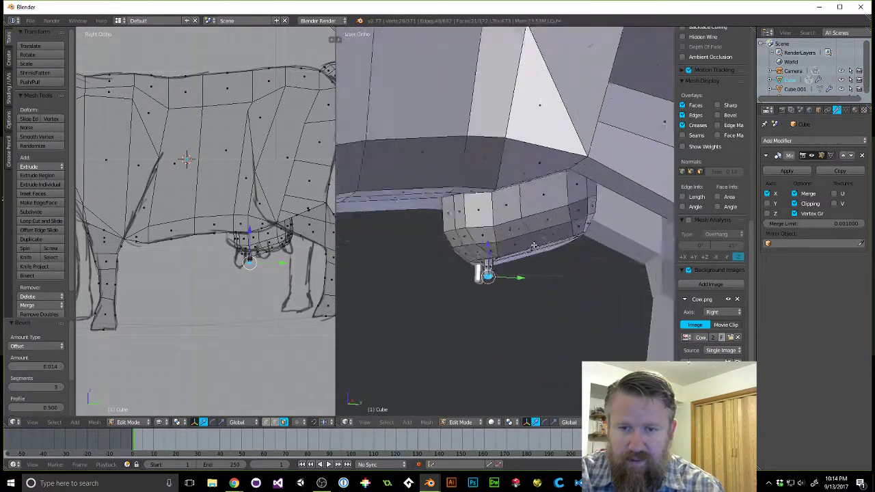
pyautogui.moveTo(547, 269); pyautogui.dragTo(456, 217, button='middle')
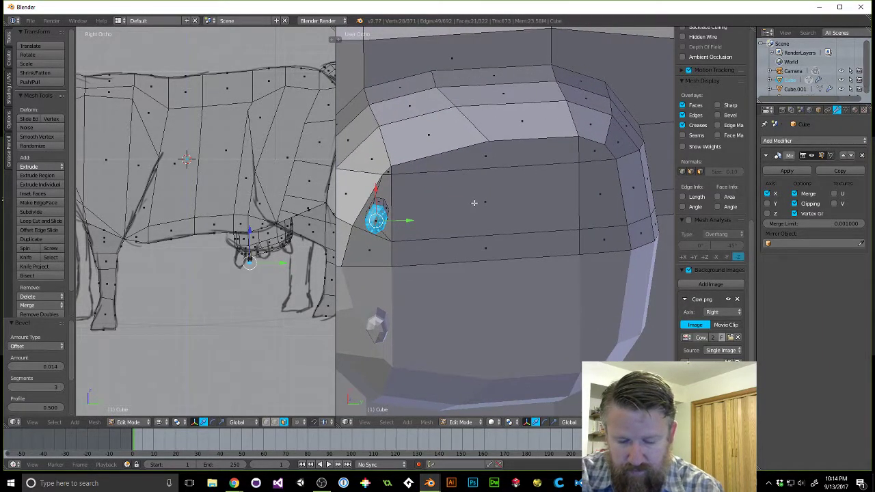
pyautogui.press('k')
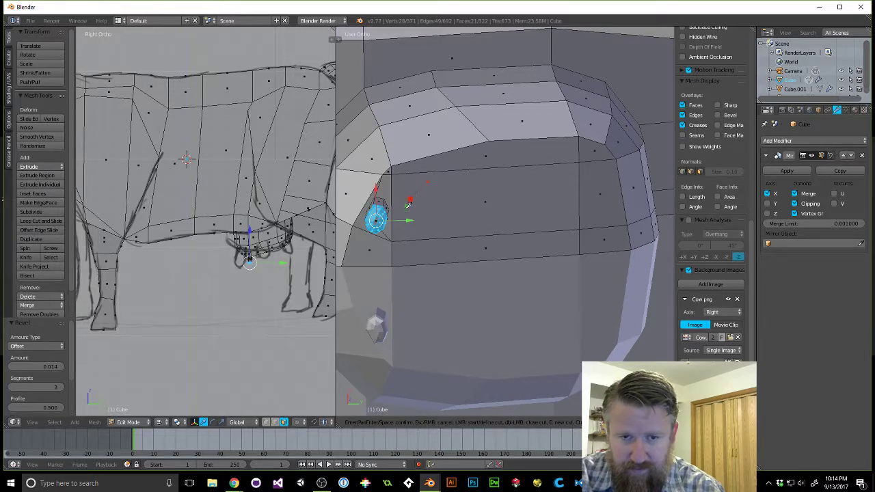
pyautogui.click(428, 227)
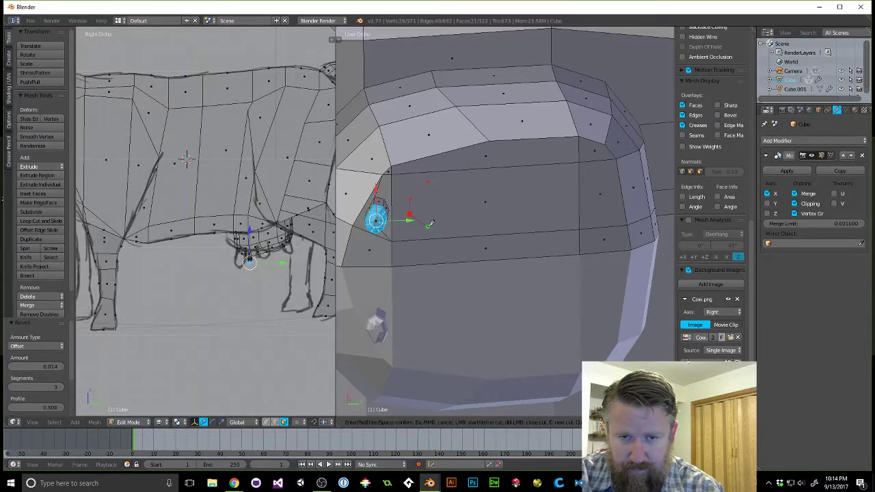
pyautogui.click(453, 196)
pyautogui.press('Return')
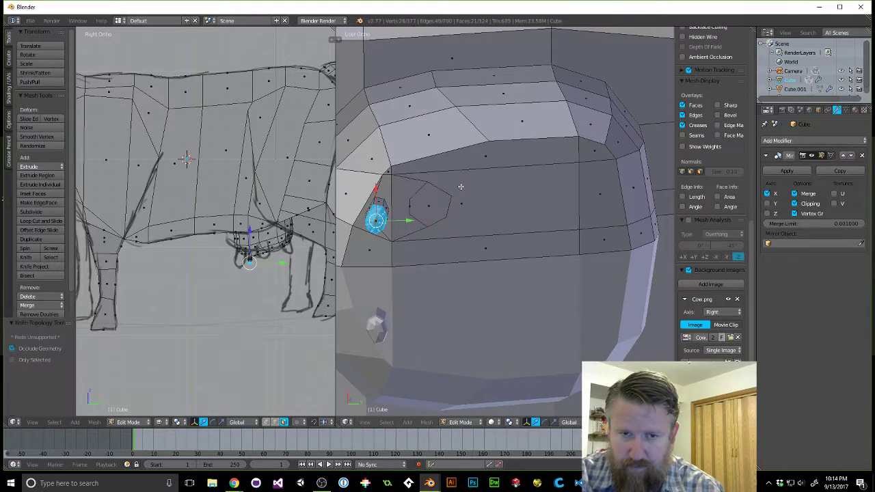
# Knife-cut a closed, roughly round seven-sided outline near the middle of the udder's long underside face, behind the six-sided one.
pyautogui.press('k')
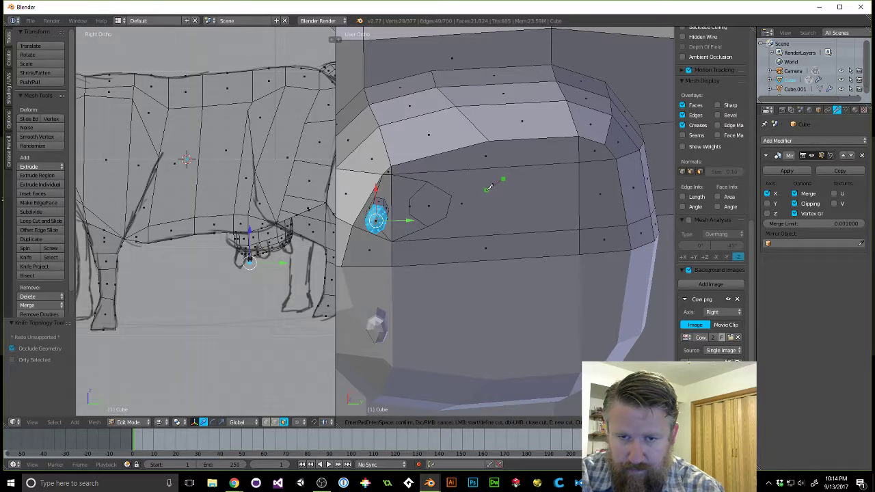
pyautogui.click(486, 189)
pyautogui.click(484, 213)
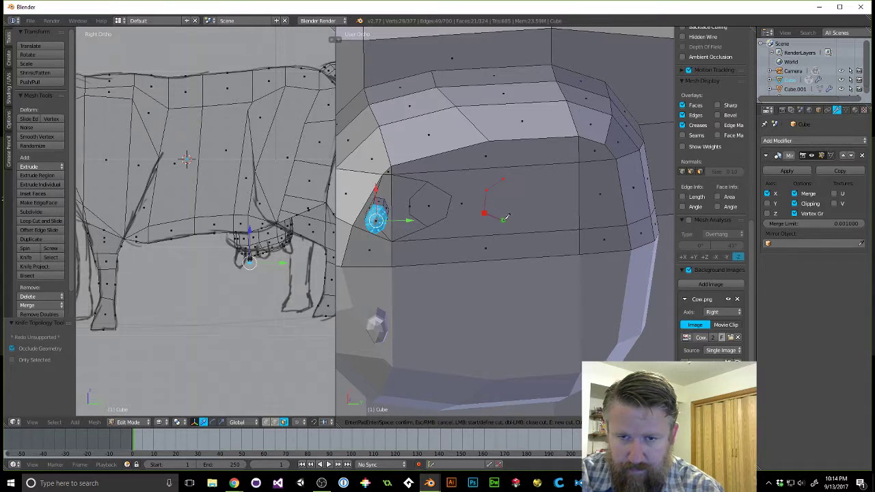
pyautogui.click(504, 226)
pyautogui.click(530, 220)
pyautogui.click(536, 201)
pyautogui.click(532, 187)
pyautogui.click(504, 179)
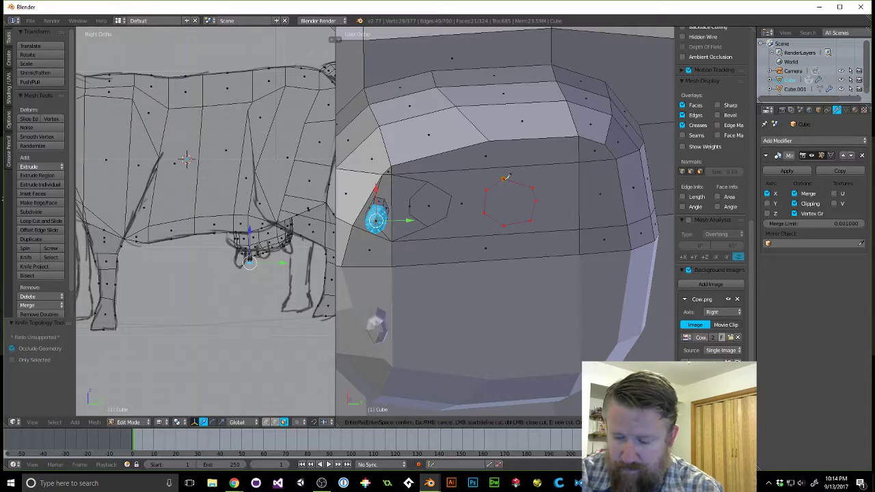
pyautogui.press('Return')
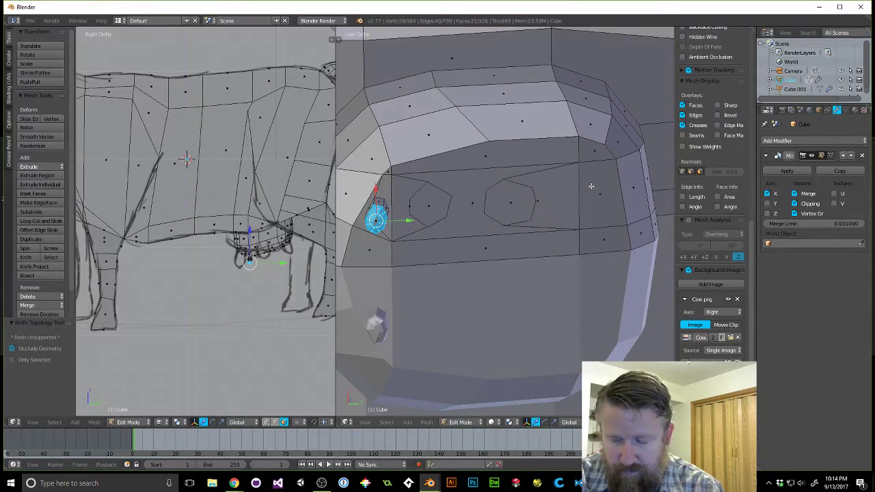
# Knife-cut another closed seven-sided outline inside the smaller underside face behind the long one.
pyautogui.press('k')
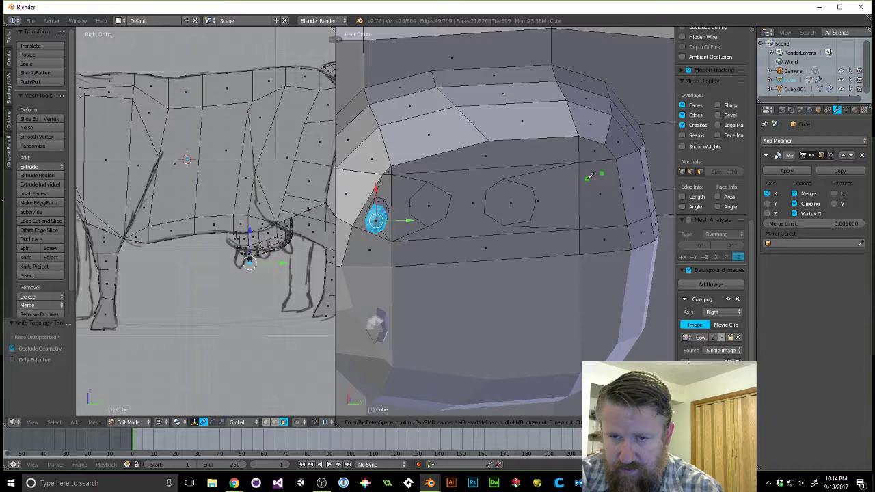
pyautogui.click(587, 179)
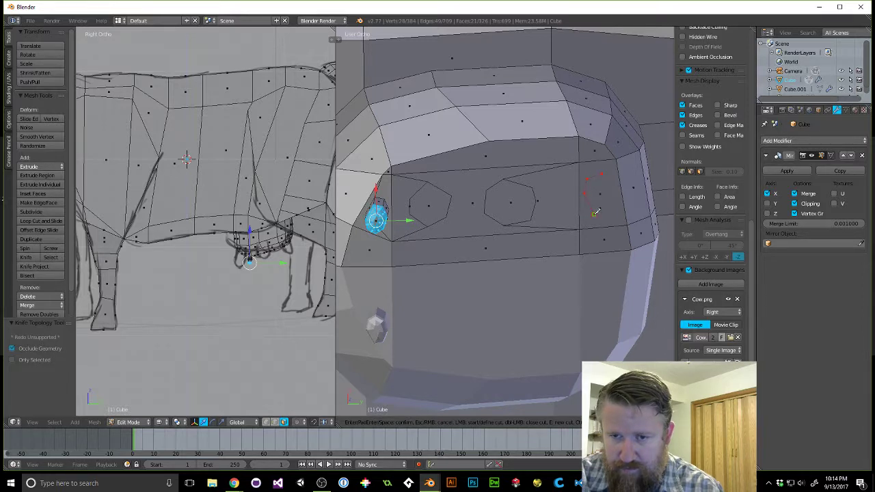
pyautogui.click(609, 215)
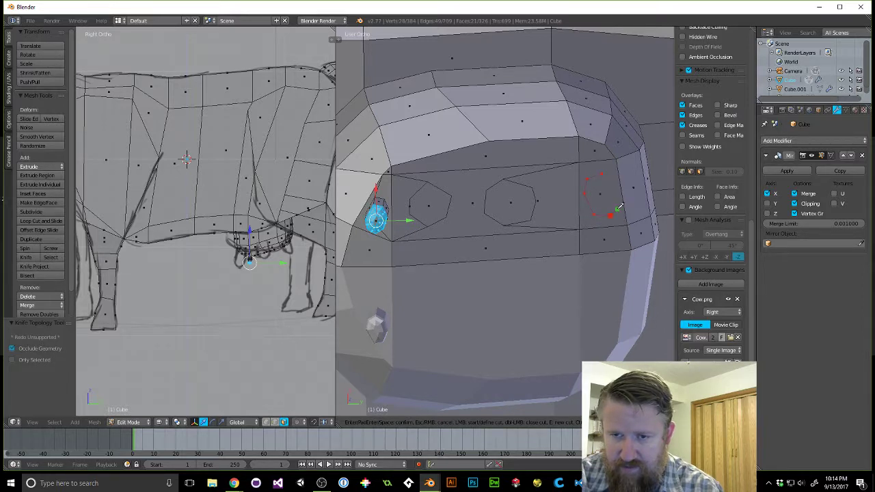
pyautogui.click(618, 209)
pyautogui.click(617, 187)
pyautogui.click(601, 174)
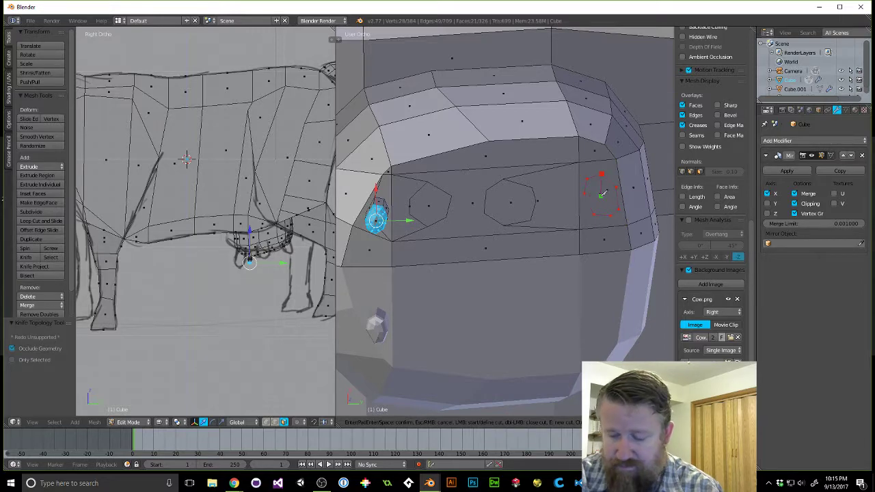
pyautogui.press('Return')
# Knife-cut a closed seven-sided outline inside the sloping face beside the rearmost underside outline, where the udder curves upward.
pyautogui.moveTo(591, 162); pyautogui.dragTo(612, 213, button='middle')
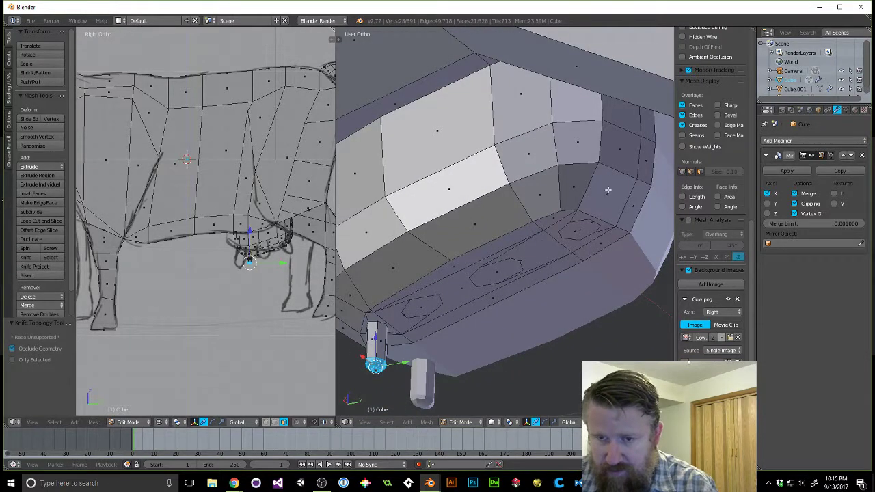
pyautogui.press('k')
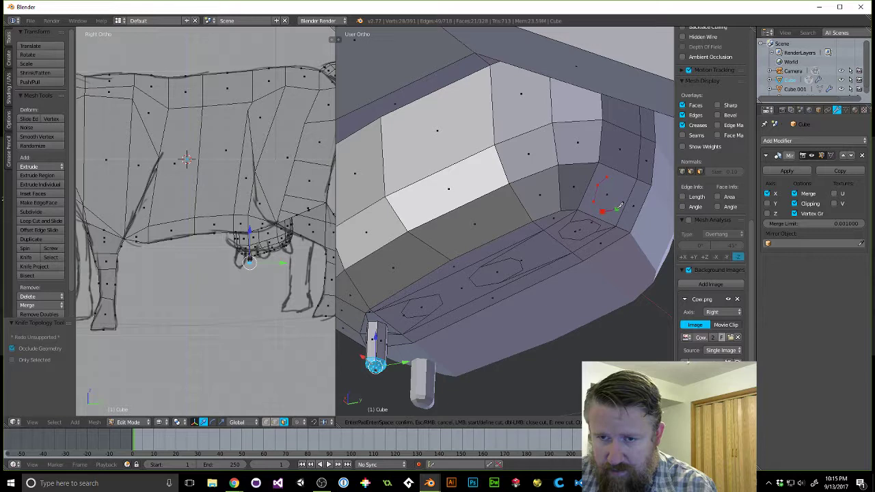
pyautogui.click(617, 209)
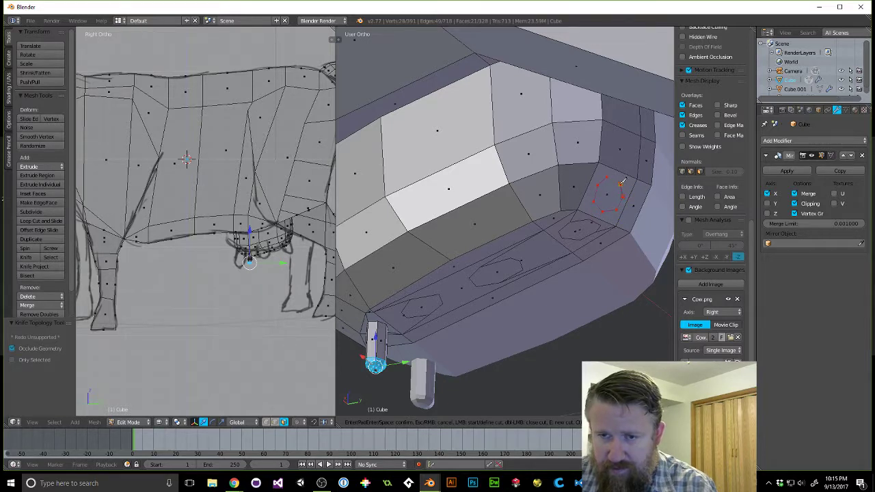
pyautogui.press('Return')
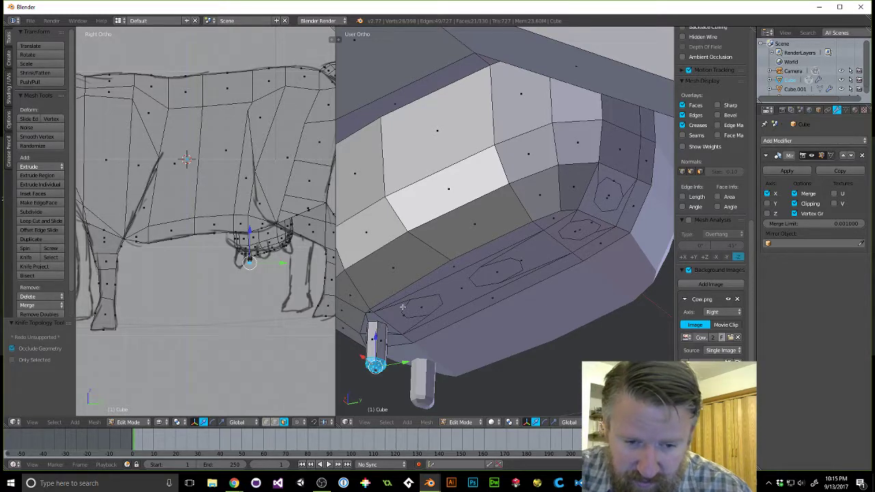
# Shift the first teat's rounded tip forward about 0.009 along the Y axis.
pyautogui.moveTo(403, 306); pyautogui.dragTo(410, 349, button='middle')
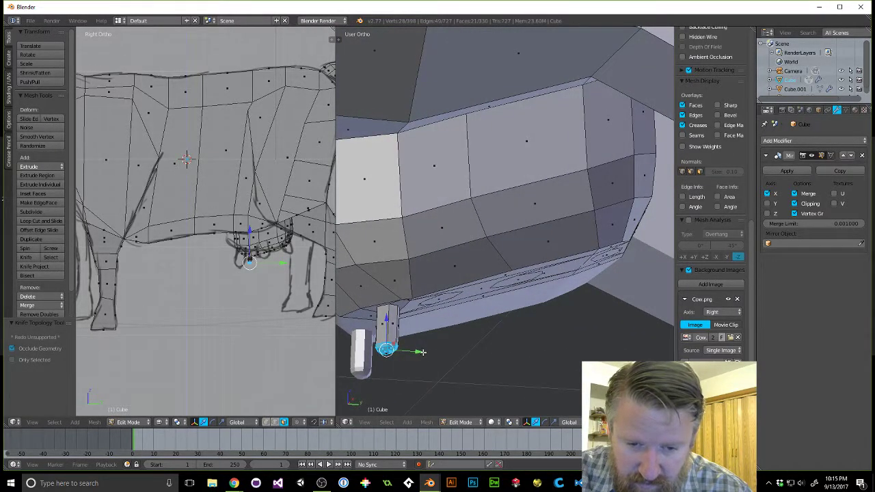
pyautogui.moveTo(421, 352); pyautogui.dragTo(448, 321)
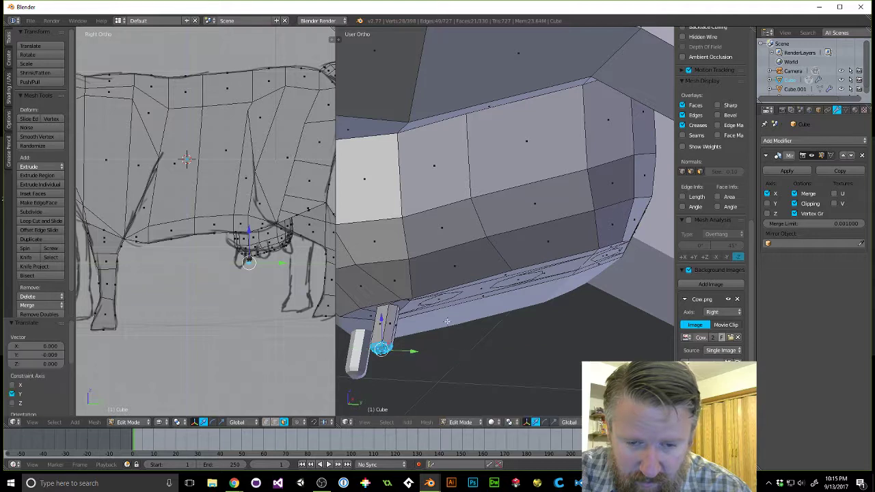
# Extrude the six-sided face behind the first teat about 0.087, and bevel its end about 0.021 with three segments.
pyautogui.moveTo(456, 301)
pyautogui.mouseDown(button='middle')
pyautogui.moveTo(447, 268)
pyautogui.moveTo(424, 254)
pyautogui.moveTo(441, 301)
pyautogui.mouseUp(button='middle')
pyautogui.rightClick(423, 266)
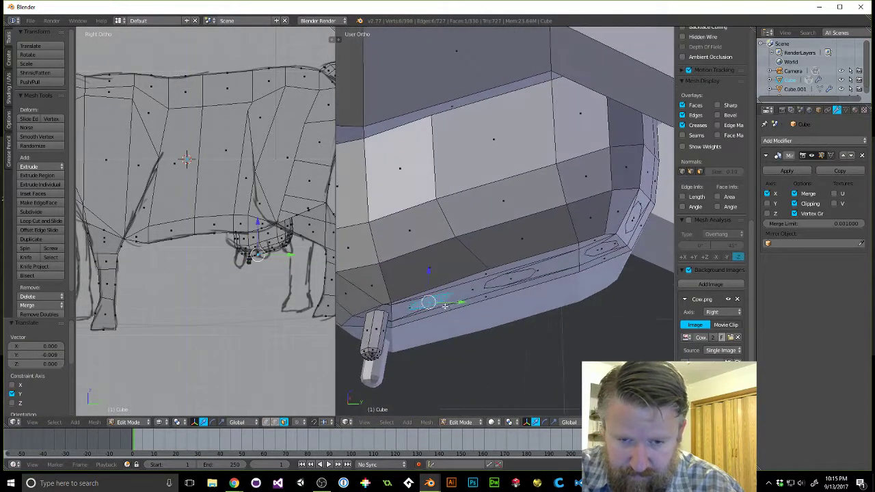
pyautogui.press('e')
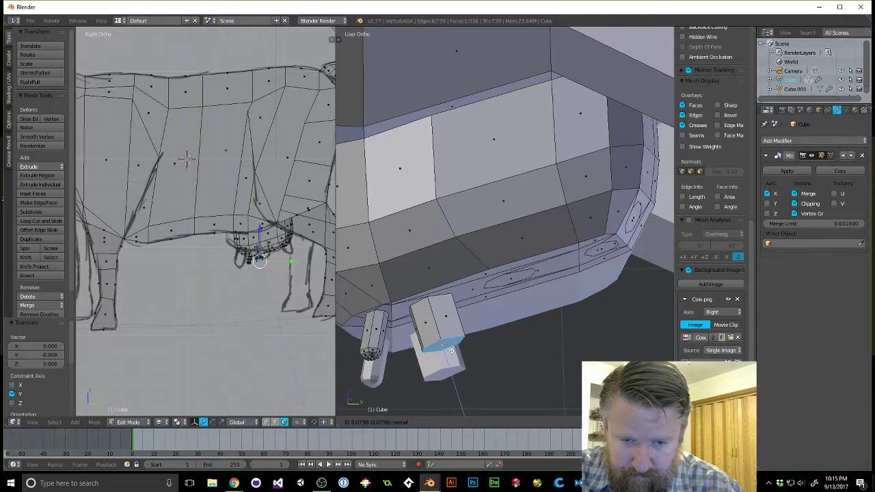
pyautogui.click(452, 354)
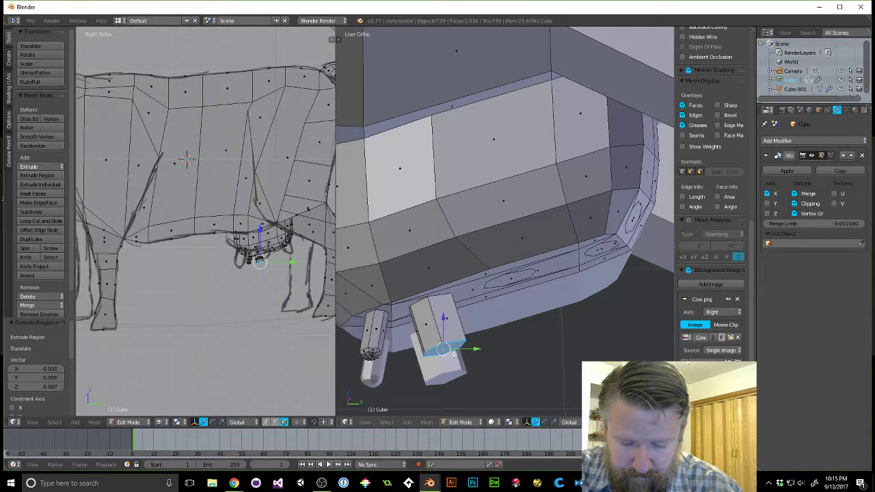
pyautogui.hotkey('ctrl', 'b')
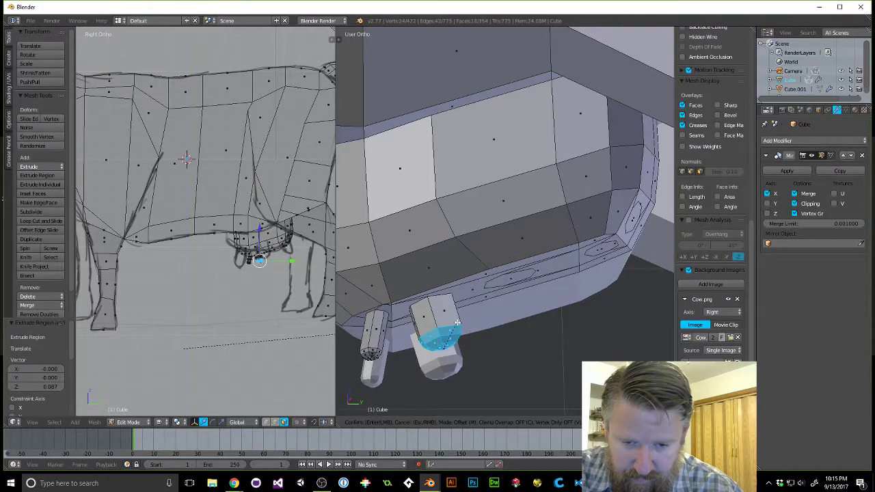
pyautogui.click(456, 328)
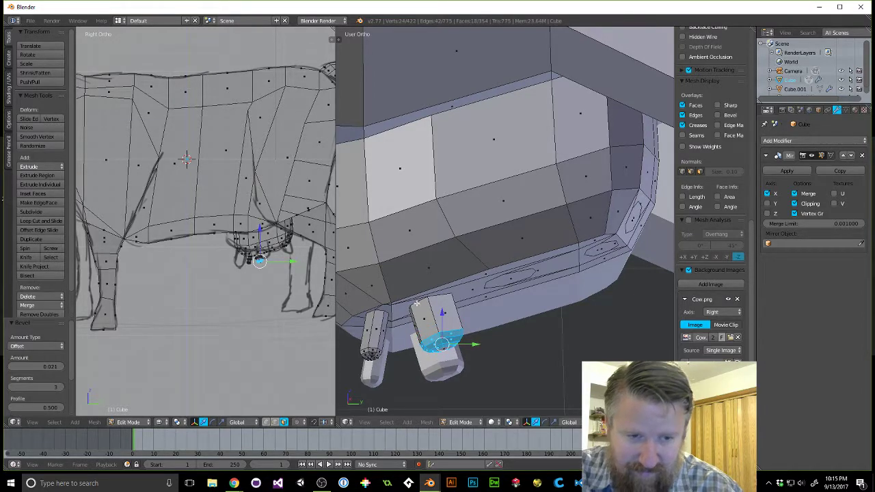
# Extrude the seven-sided face in the middle of the underside about 0.093, and bevel its end about 0.032 with four segments.
pyautogui.moveTo(518, 270); pyautogui.dragTo(515, 244, button='middle')
pyautogui.scroll(-8, 542, 299)
pyautogui.scroll(11, 506, 225)
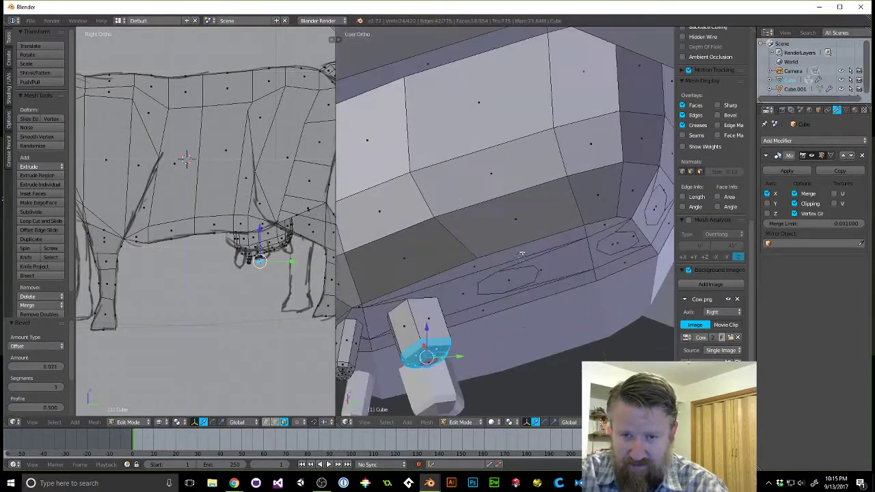
pyautogui.moveTo(515, 283); pyautogui.dragTo(512, 267, button='middle')
pyautogui.rightClick(508, 265)
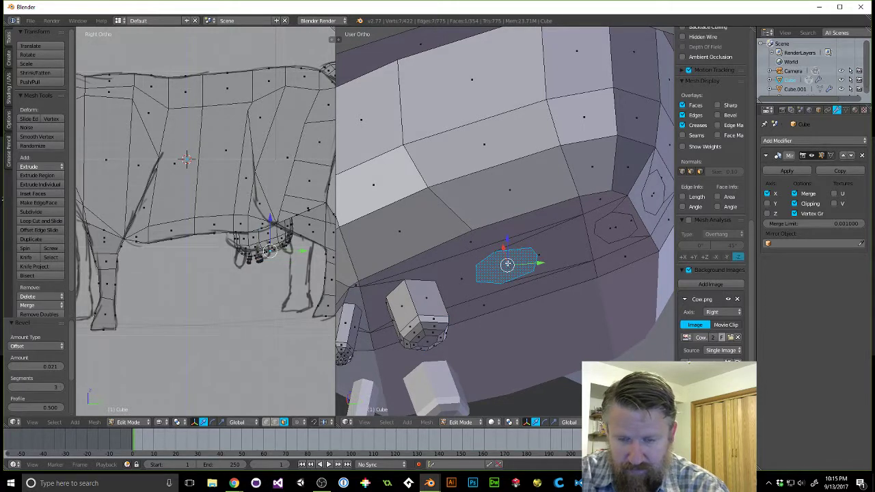
pyautogui.press('e')
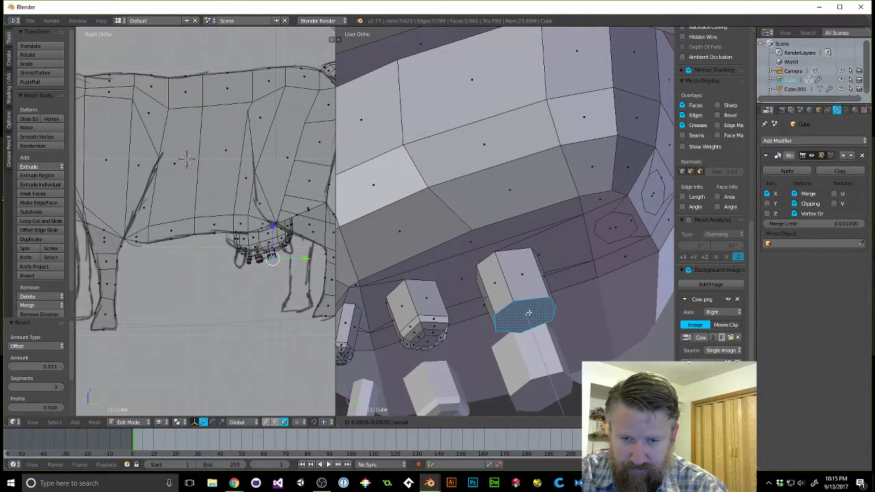
pyautogui.click(529, 313)
pyautogui.hotkey('ctrl', 'b')
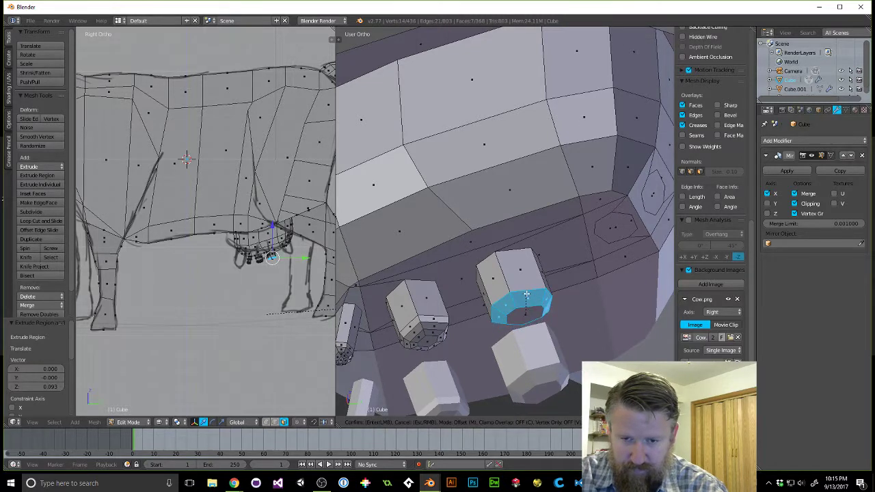
pyautogui.scroll(5, 526, 293)
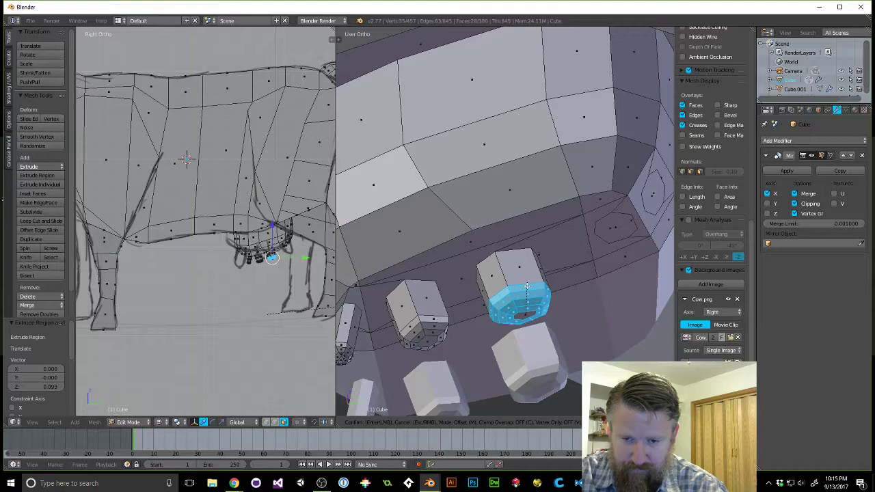
pyautogui.click(527, 285)
# Lower the third teat's rounded tip about 0.042 along Z and shift it about 0.016 backward along the Y axis.
pyautogui.moveTo(525, 286); pyautogui.dragTo(533, 318, button='middle')
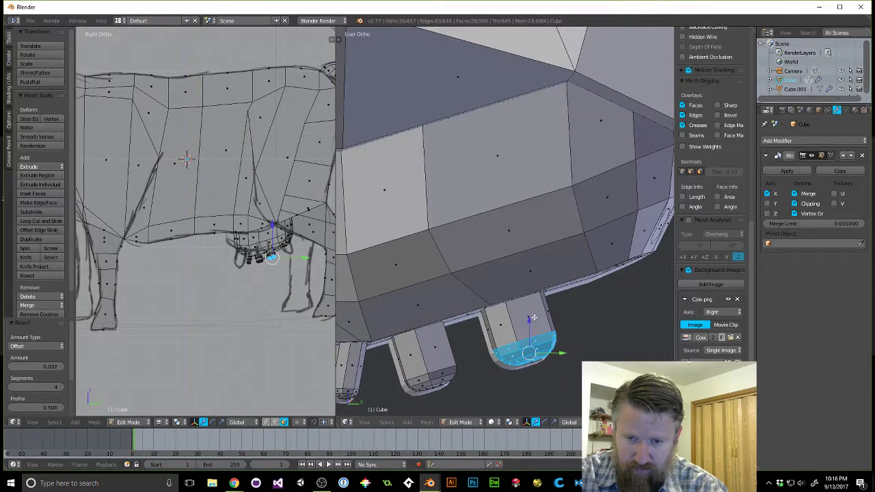
pyautogui.press('g')
pyautogui.press('z')
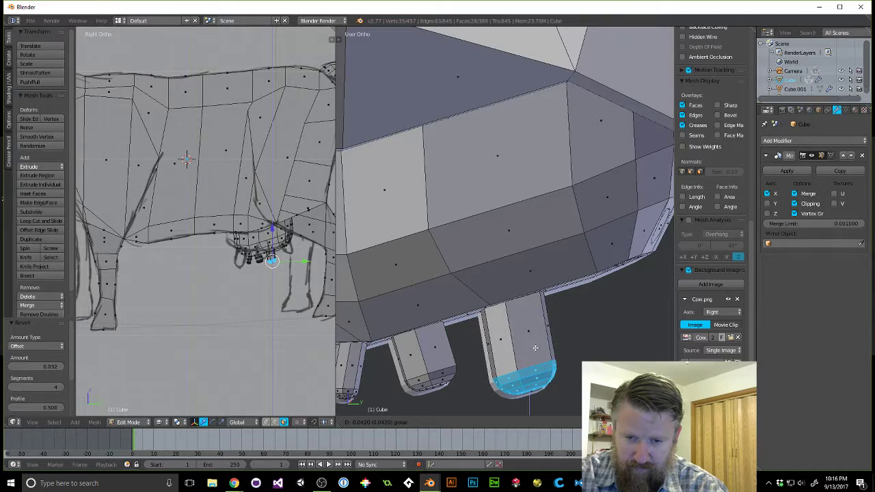
pyautogui.click(537, 349)
pyautogui.press('g')
pyautogui.press('y')
pyautogui.click(575, 373)
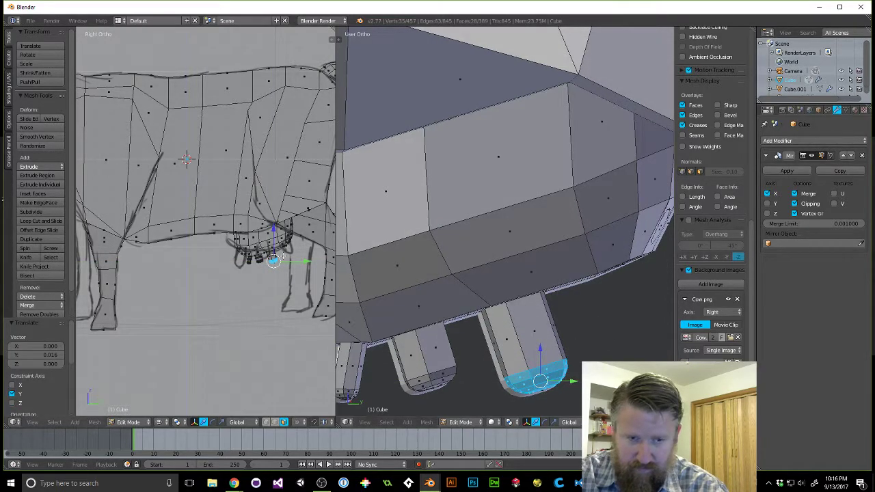
# Rotate the third teat's tip about 16.9° to level it, and move it about -0.040 in Y and -0.036 in Z so the teat hangs straight.
pyautogui.scroll(5, 273, 260)
pyautogui.keyDown('shift'); pyautogui.moveTo(134, 216); pyautogui.dragTo(77, 211, button='middle'); pyautogui.keyUp('shift')
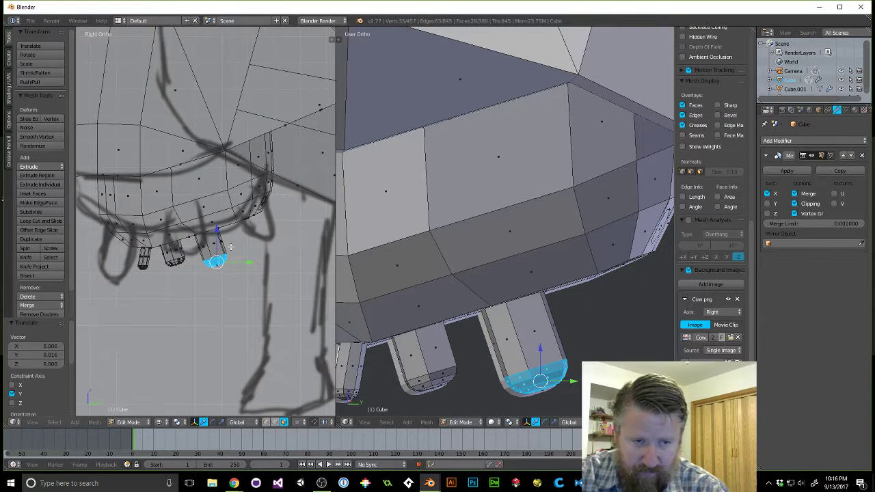
pyautogui.scroll(4, 171, 239)
pyautogui.keyDown('shift'); pyautogui.moveTo(285, 278); pyautogui.dragTo(320, 218, button='middle'); pyautogui.keyUp('shift')
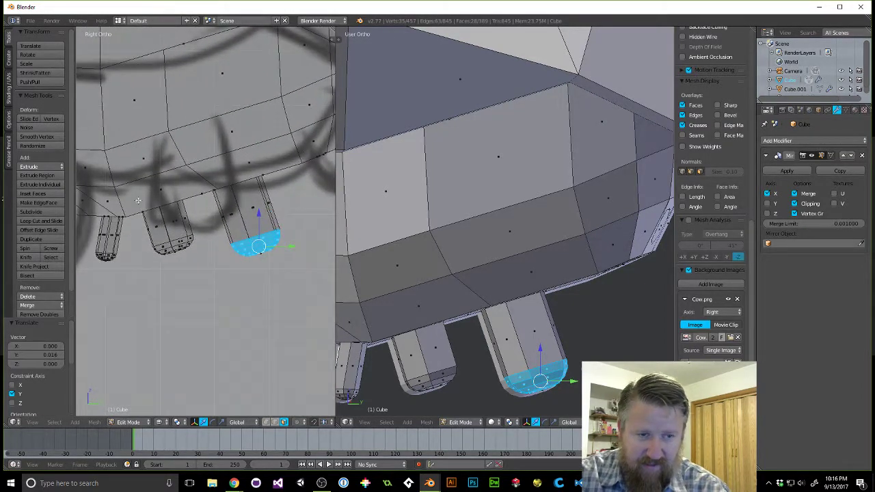
pyautogui.keyDown('shift'); pyautogui.moveTo(156, 248); pyautogui.dragTo(206, 239, button='middle'); pyautogui.keyUp('shift')
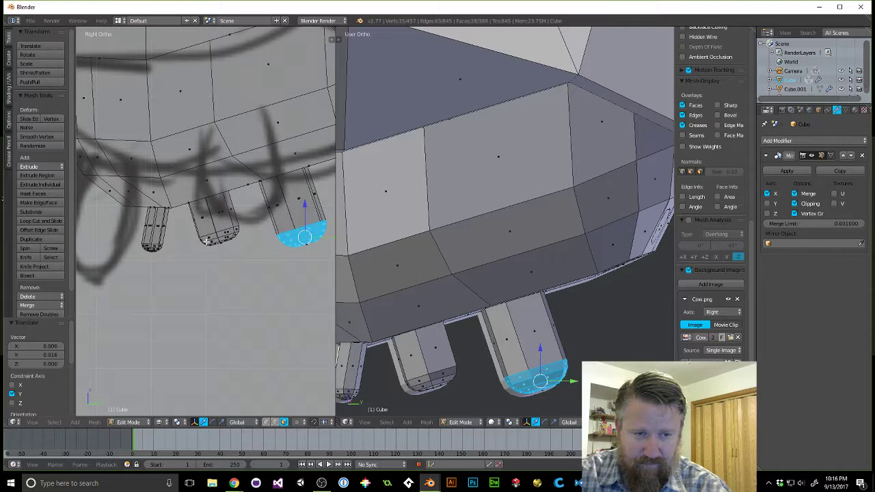
pyautogui.keyDown('shift'); pyautogui.moveTo(288, 267); pyautogui.dragTo(240, 257, button='middle'); pyautogui.keyUp('shift')
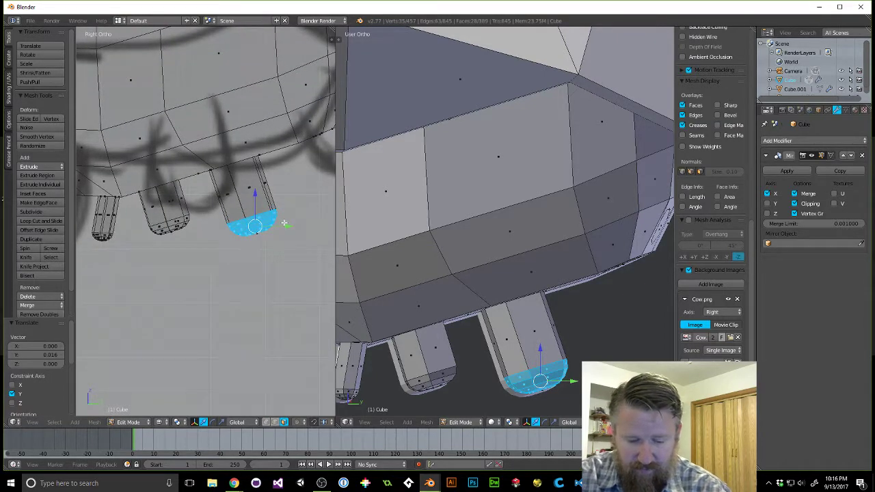
pyautogui.press('r')
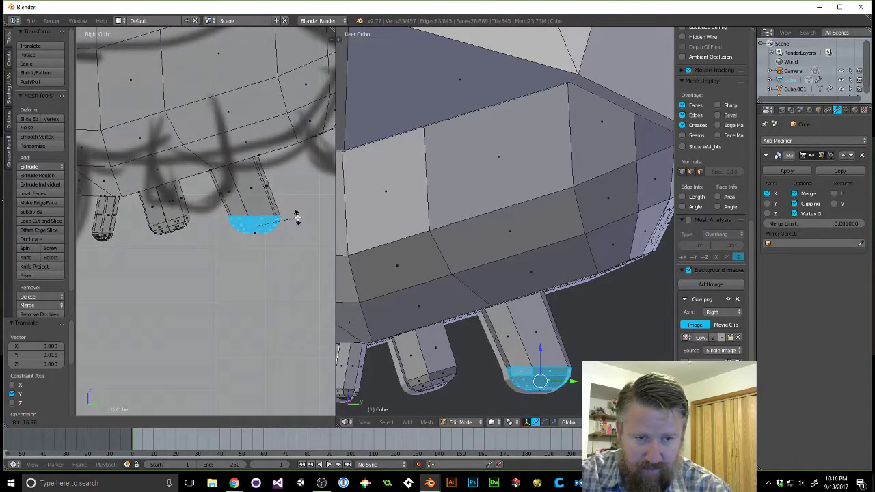
pyautogui.click(298, 217)
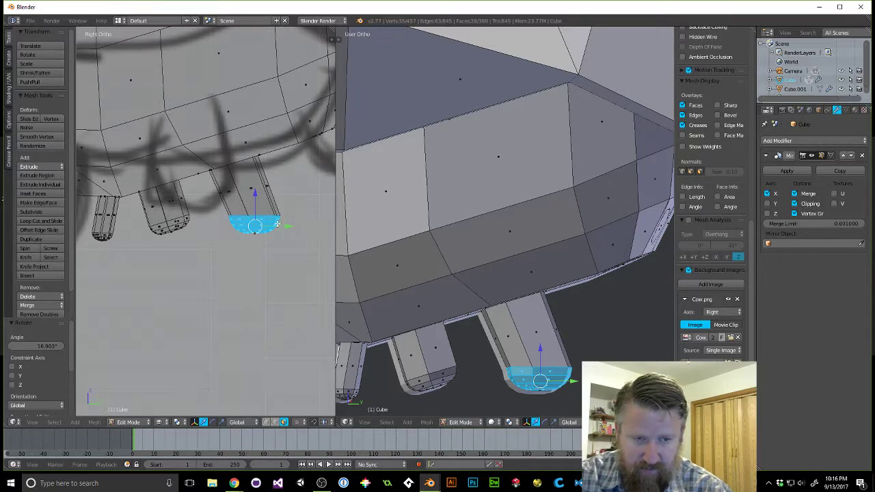
pyautogui.press('e')
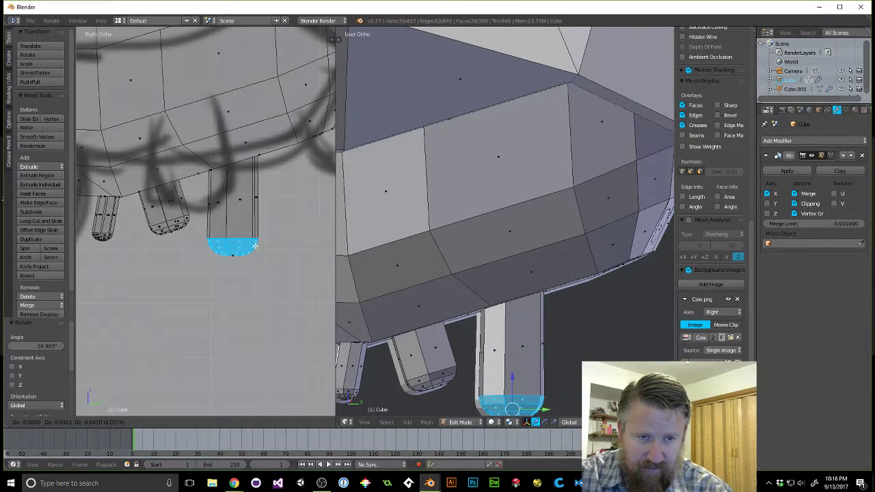
pyautogui.click(253, 247)
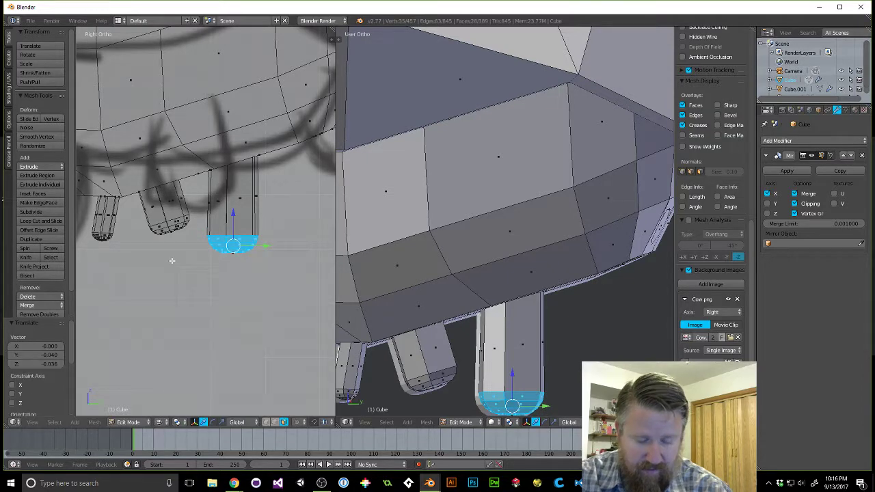
# Select the second teat's rounded tip, rotate it about 16.5° to level it, and move it about -0.024 in Y and -0.019 in Z.
pyautogui.keyDown('shift'); pyautogui.moveTo(172, 260); pyautogui.dragTo(233, 264, button='middle'); pyautogui.keyUp('shift')
pyautogui.press('a')
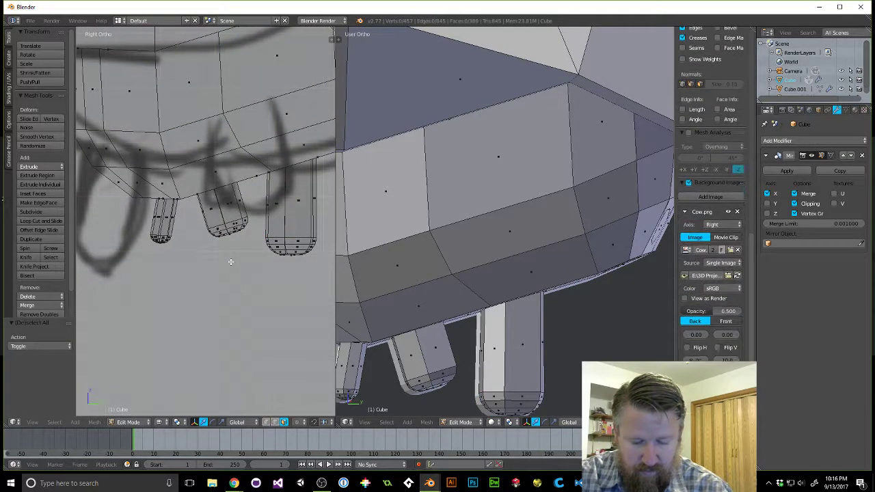
pyautogui.press('b')
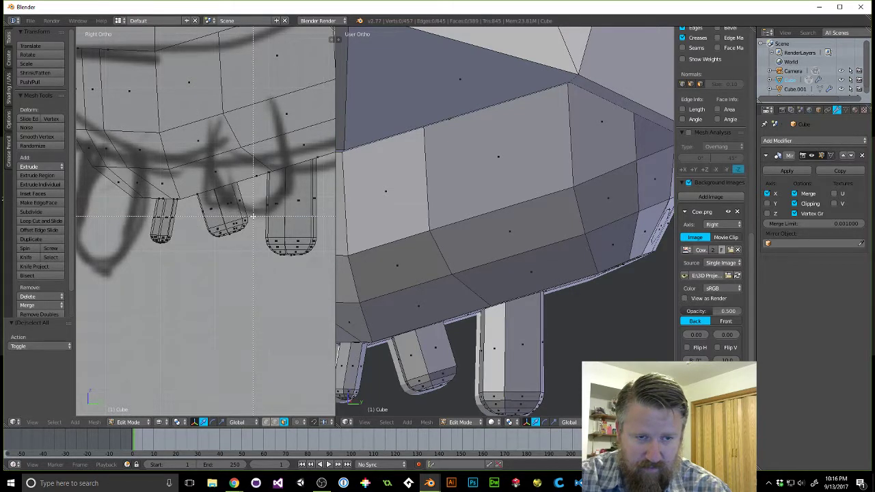
pyautogui.moveTo(253, 216); pyautogui.dragTo(203, 244)
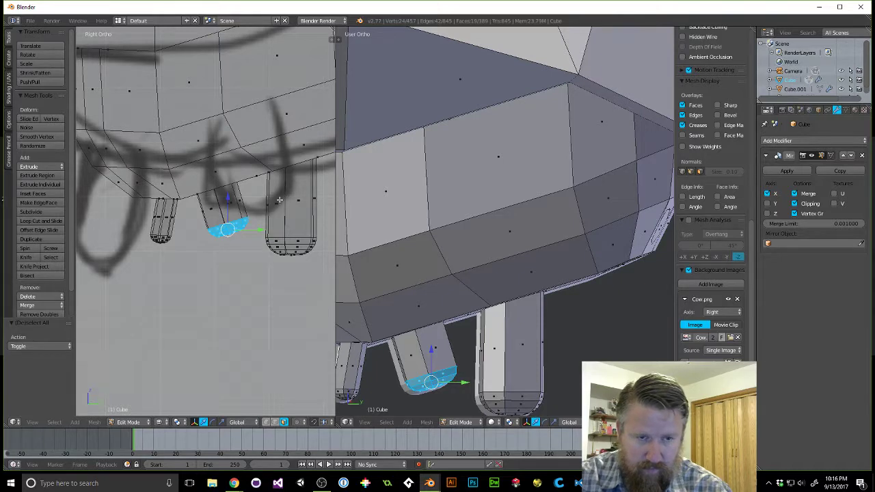
pyautogui.press('r')
pyautogui.click(259, 222)
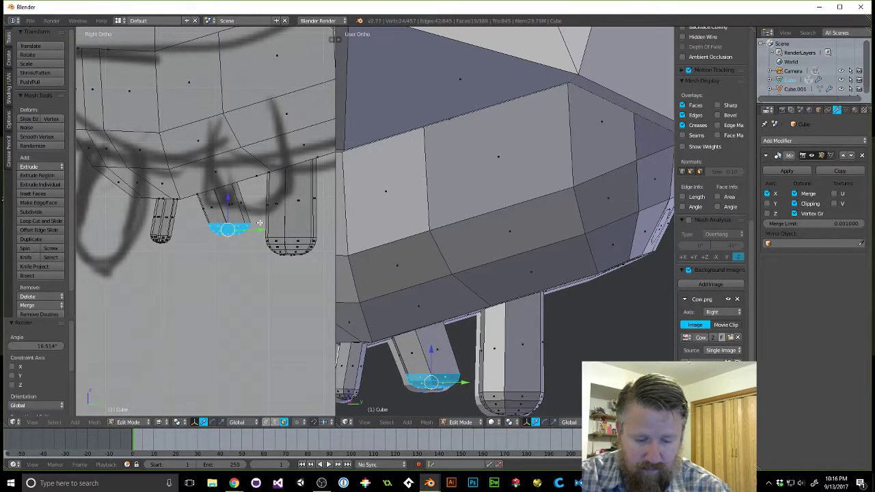
pyautogui.press('g')
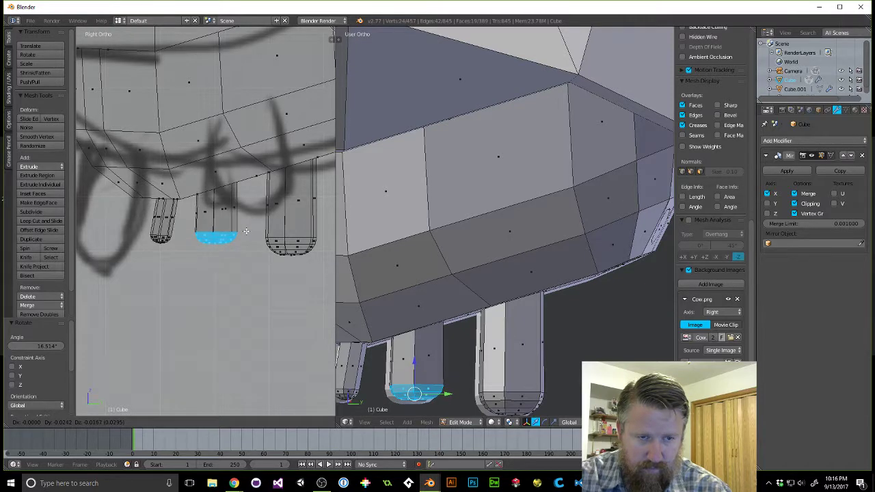
pyautogui.click(240, 234)
# Select the first teat's rounded tip and move it about 0.009 in Y and -0.008 in Z to straighten the teat.
pyautogui.keyDown('shift'); pyautogui.moveTo(164, 251); pyautogui.dragTo(201, 234, button='middle'); pyautogui.keyUp('shift')
pyautogui.press('a')
pyautogui.press('b')
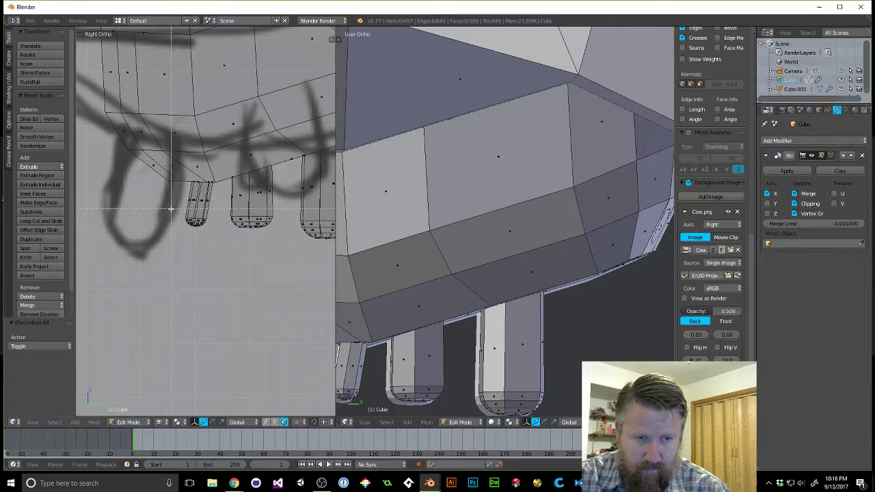
pyautogui.moveTo(176, 209); pyautogui.dragTo(222, 239)
pyautogui.press('g')
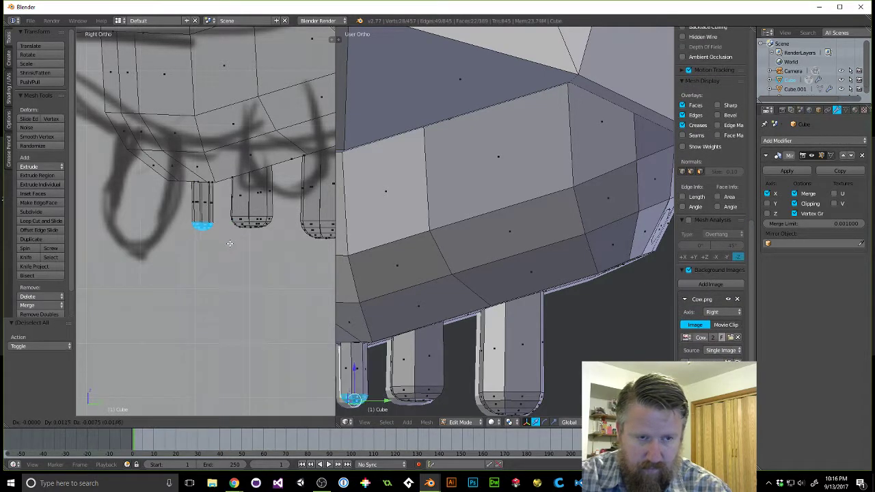
pyautogui.click(227, 244)
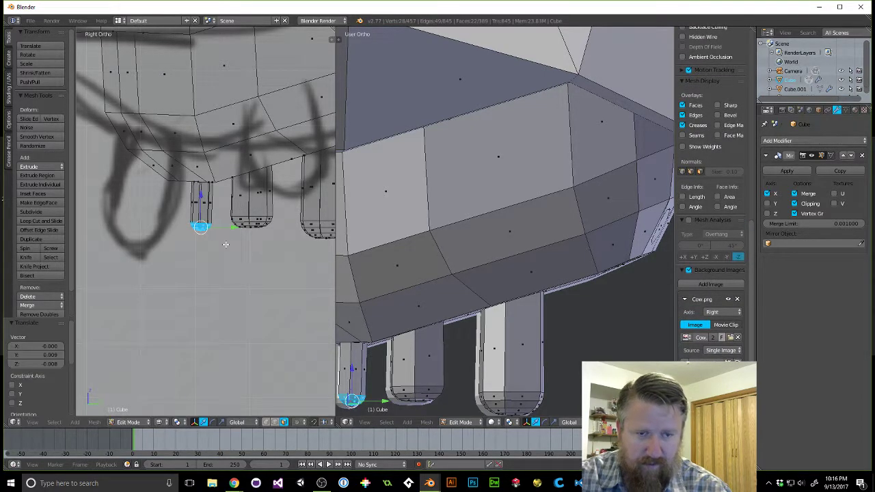
# Extrude the seven-sided face behind the third teat about 0.141, and bevel its end about 0.021 with three segments.
pyautogui.scroll(-4, 227, 244)
pyautogui.scroll(-9, 516, 325)
pyautogui.moveTo(477, 301)
pyautogui.mouseDown(button='middle')
pyautogui.moveTo(516, 315)
pyautogui.moveTo(492, 304)
pyautogui.mouseUp(button='middle')
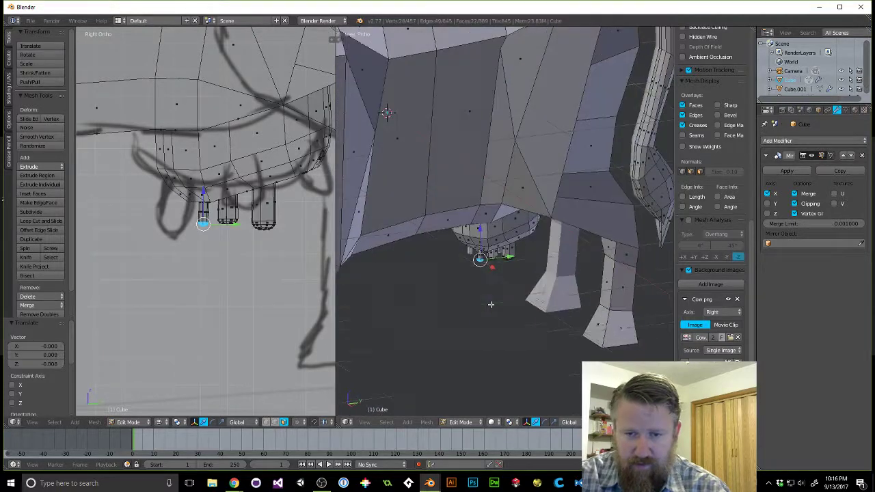
pyautogui.scroll(-3, 492, 304)
pyautogui.scroll(10, 522, 280)
pyautogui.moveTo(521, 280); pyautogui.dragTo(555, 270, button='middle')
pyautogui.moveTo(561, 317); pyautogui.dragTo(495, 218, button='middle')
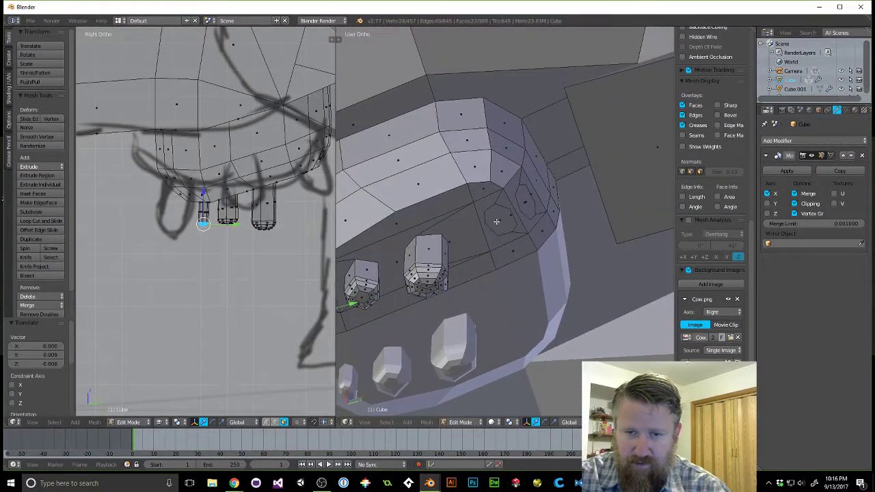
pyautogui.rightClick(496, 221)
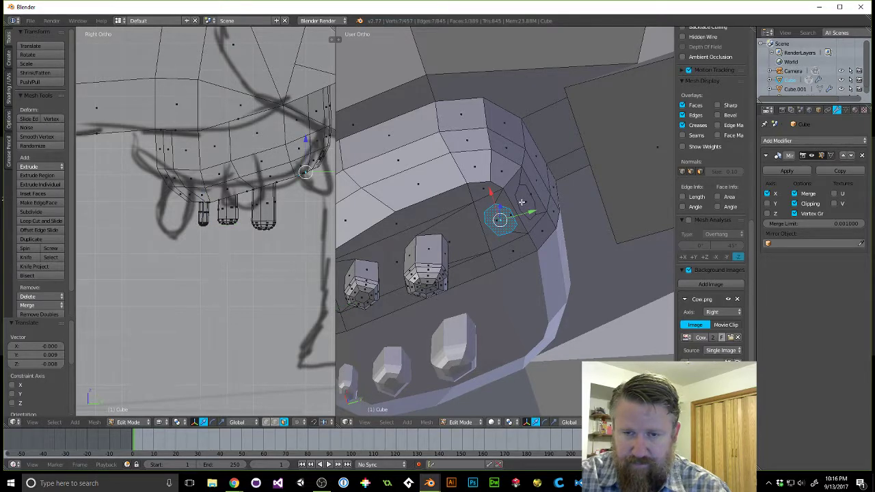
pyautogui.moveTo(521, 202); pyautogui.dragTo(513, 259, button='middle')
pyautogui.press('e')
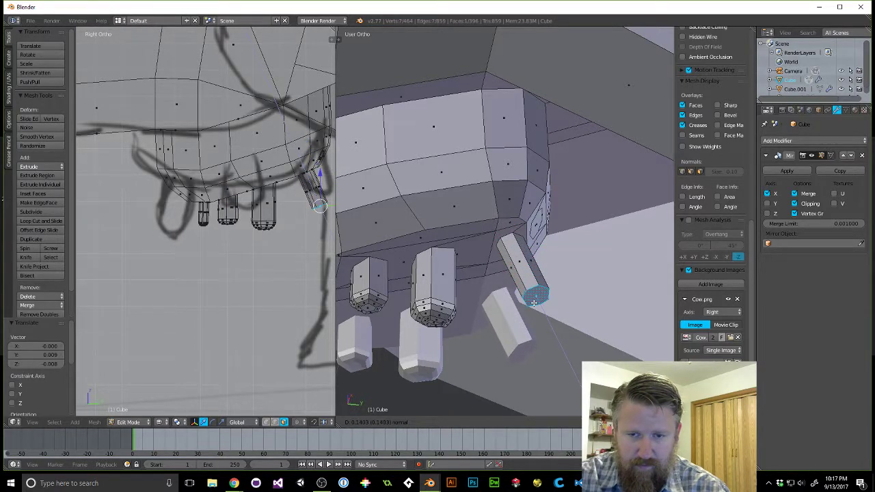
pyautogui.click(533, 303)
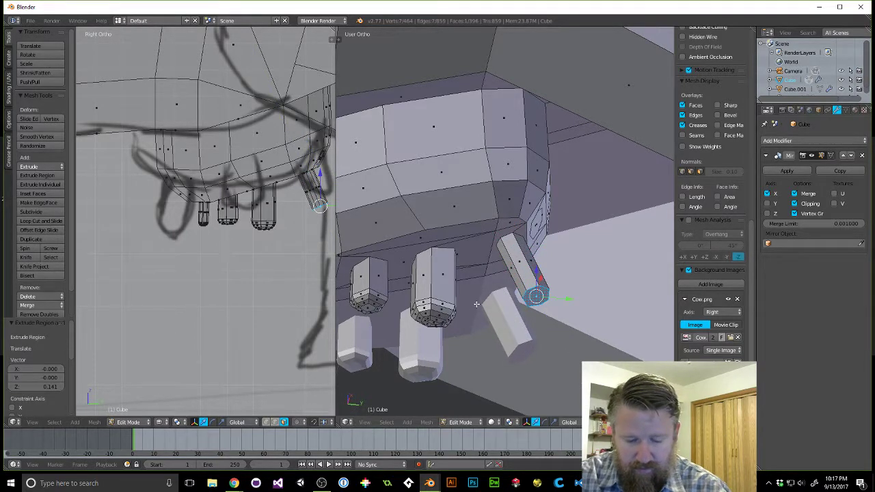
pyautogui.hotkey('ctrl', 'b')
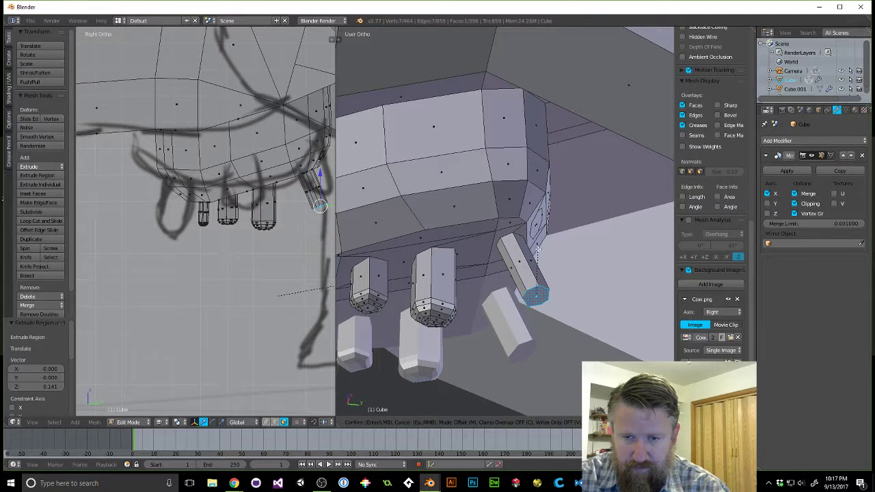
pyautogui.scroll(1, 529, 221)
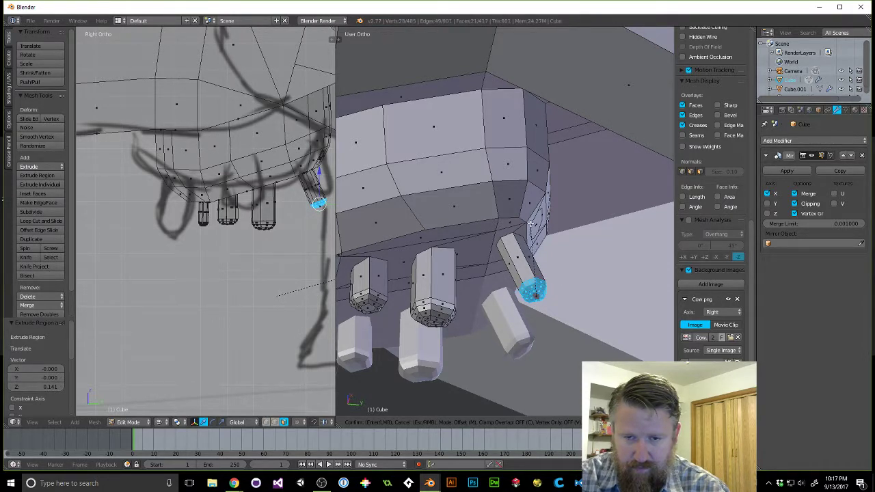
pyautogui.click(531, 224)
# Rotate the fourth teat's tip about 23.7° to level it, and move it about -0.047 in both Y and Z so it hangs vertically.
pyautogui.keyDown('shift'); pyautogui.moveTo(307, 238); pyautogui.dragTo(251, 238, button='middle'); pyautogui.keyUp('shift')
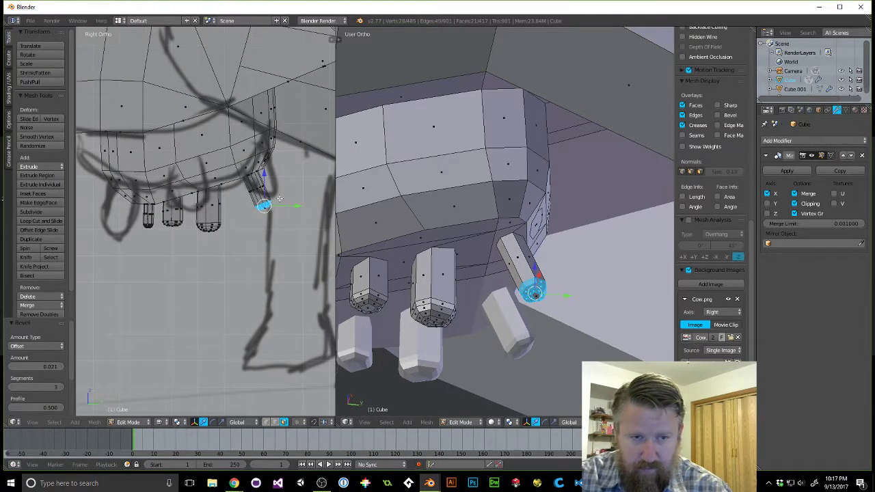
pyautogui.press('r')
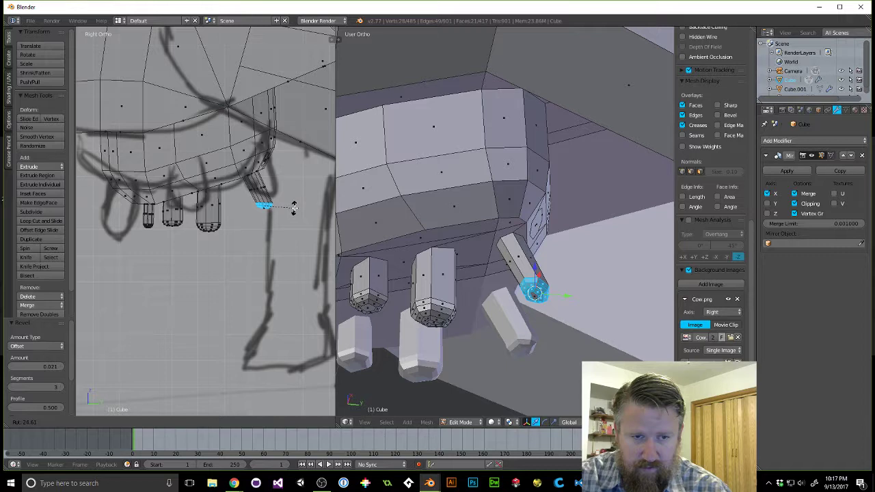
pyautogui.click(294, 207)
pyautogui.press('g')
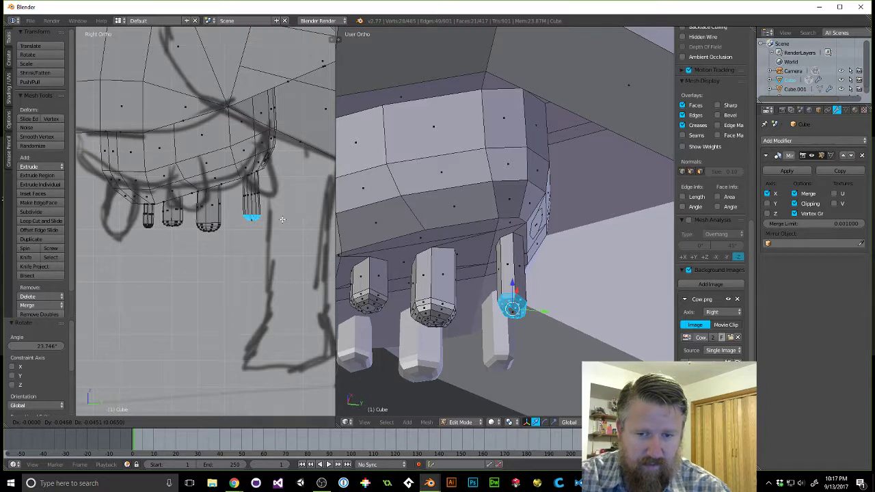
pyautogui.click(282, 220)
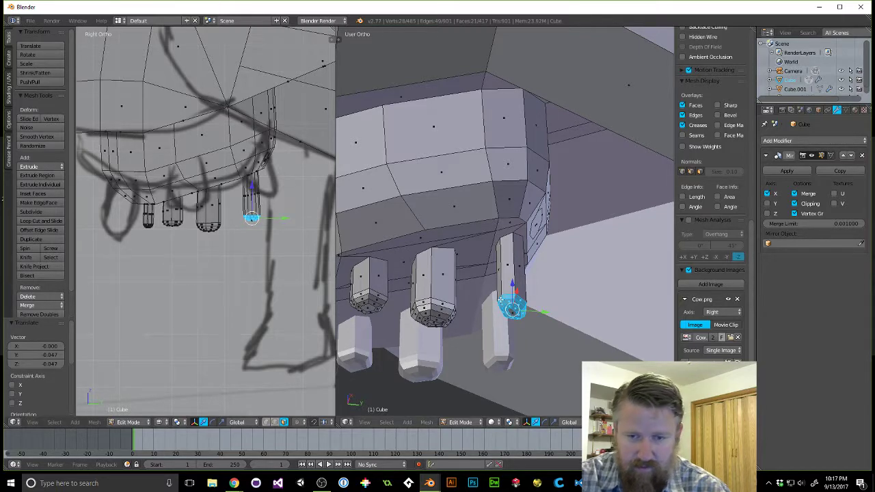
# Return the cow to Object Mode with nothing selected, and examine the whole body from the side and front.
pyautogui.scroll(4, 547, 326)
pyautogui.moveTo(547, 326); pyautogui.dragTo(471, 349, button='middle')
pyautogui.scroll(-6, 473, 330)
pyautogui.scroll(-5, 473, 329)
pyautogui.moveTo(461, 289); pyautogui.dragTo(477, 285, button='middle')
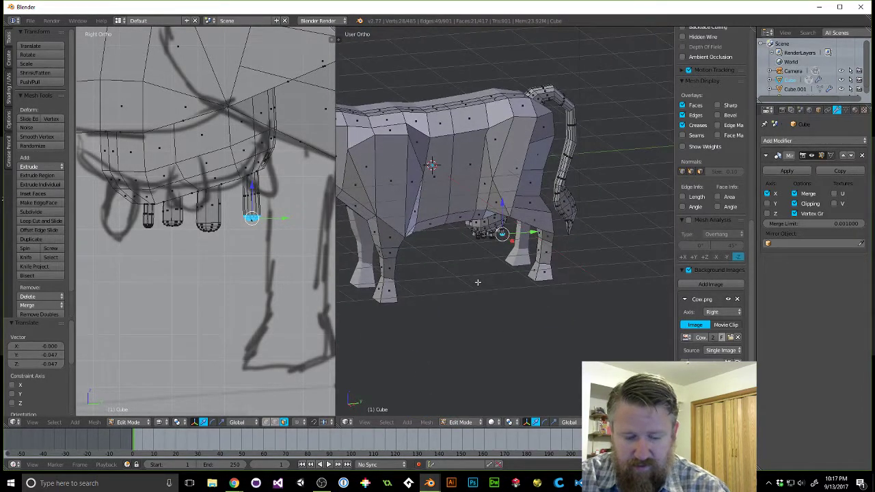
pyautogui.press('Tab')
pyautogui.press('a')
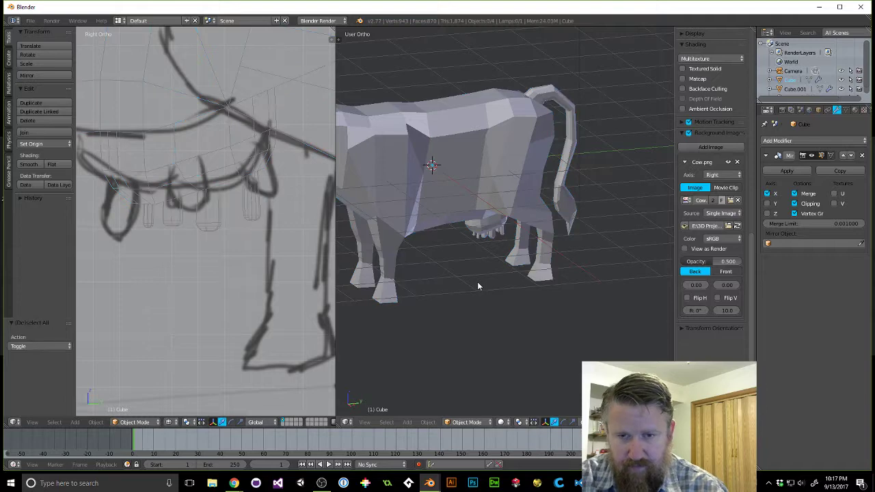
pyautogui.scroll(-4, 477, 284)
pyautogui.moveTo(455, 264)
pyautogui.mouseDown(button='middle')
pyautogui.moveTo(404, 250)
pyautogui.moveTo(444, 247)
pyautogui.moveTo(446, 260)
pyautogui.mouseUp(button='middle')
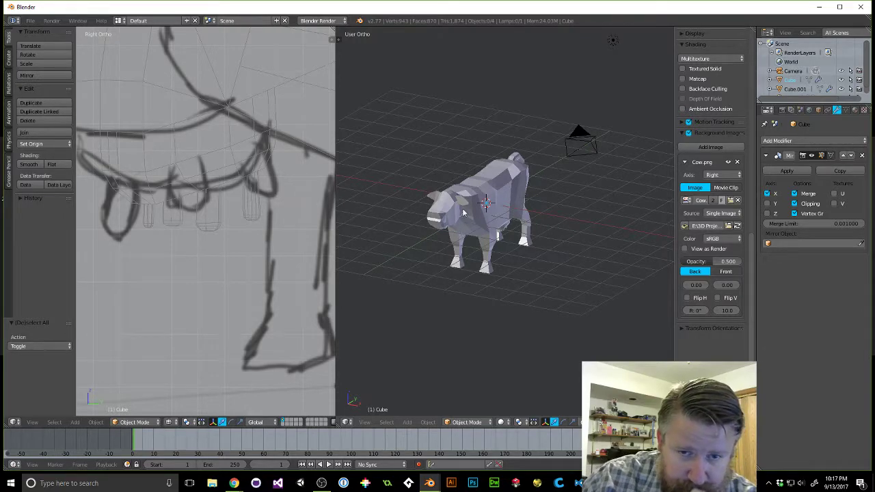
pyautogui.scroll(2, 463, 193)
pyautogui.scroll(2, 463, 193)
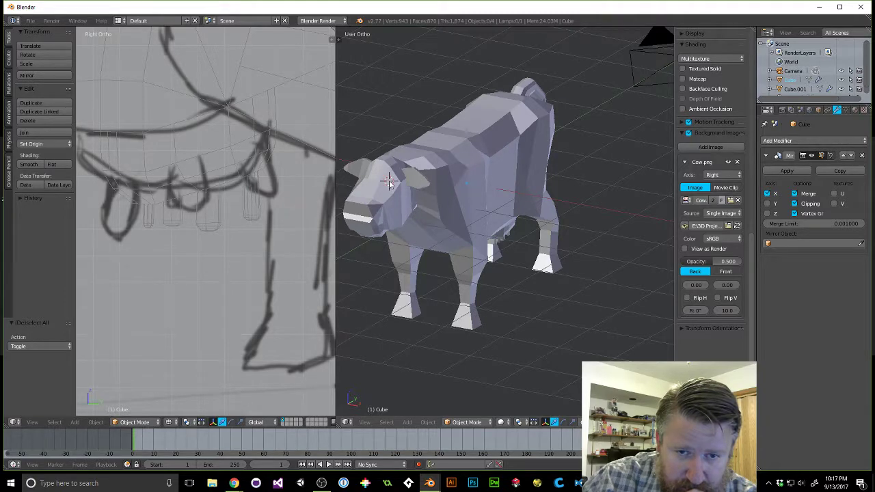
pyautogui.moveTo(388, 183); pyautogui.dragTo(405, 199, button='middle')
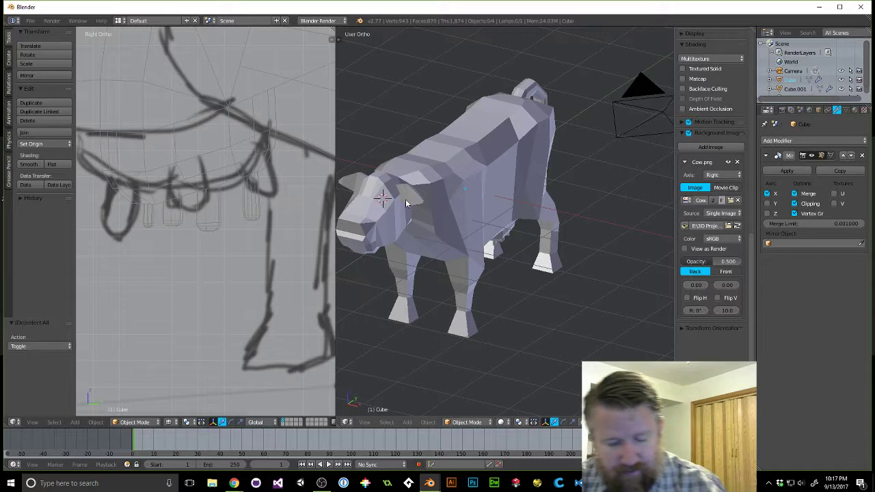
pyautogui.hotkey('alt', 'a')
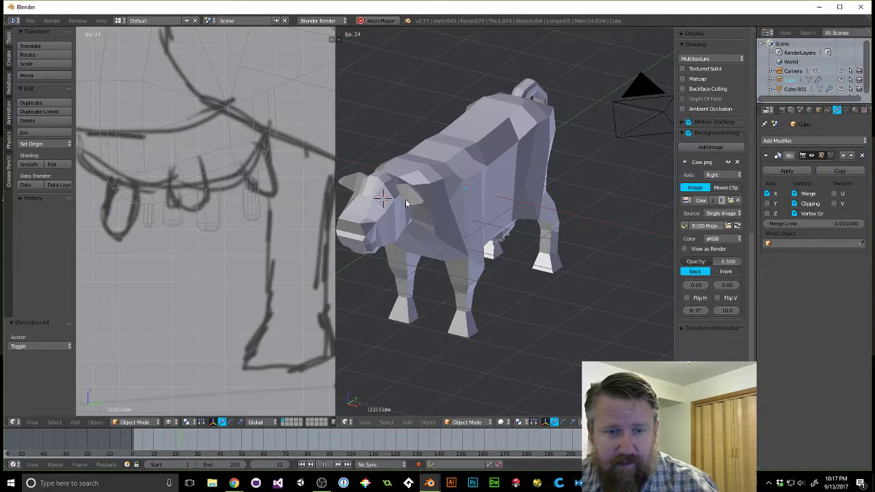
pyautogui.click(324, 464)
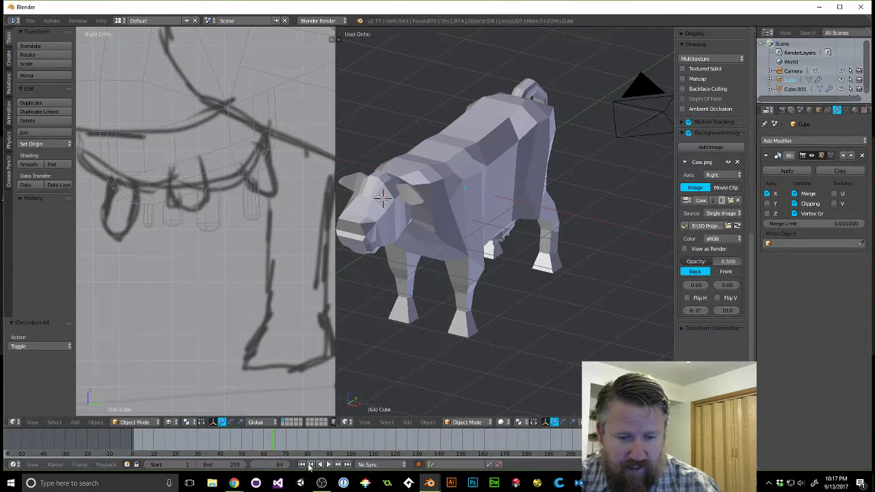
pyautogui.click(301, 464)
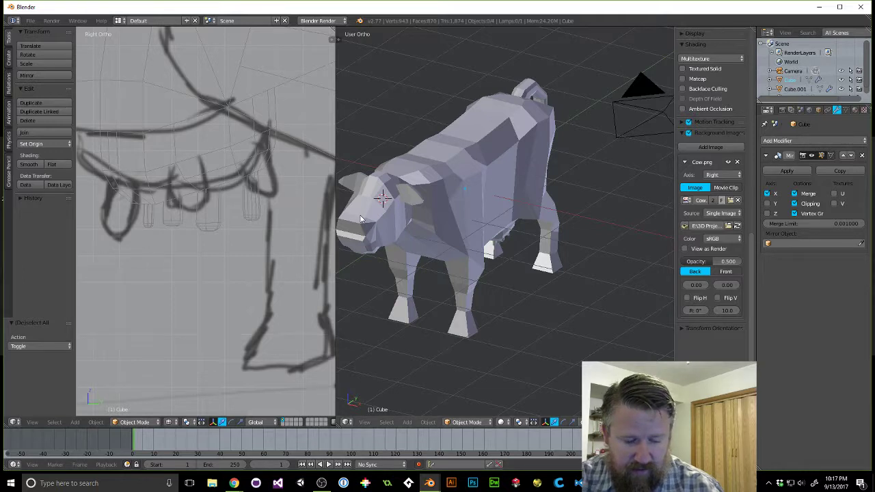
pyautogui.hotkey('ctrl', 'a')
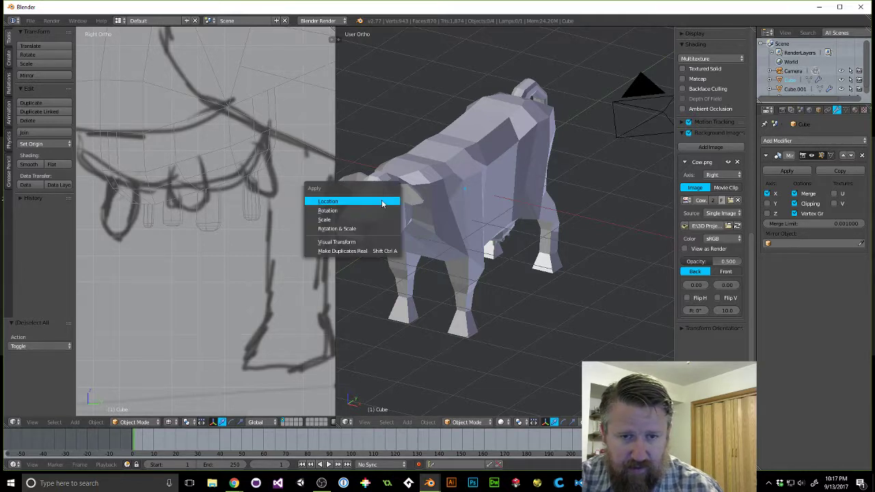
pyautogui.click(382, 202)
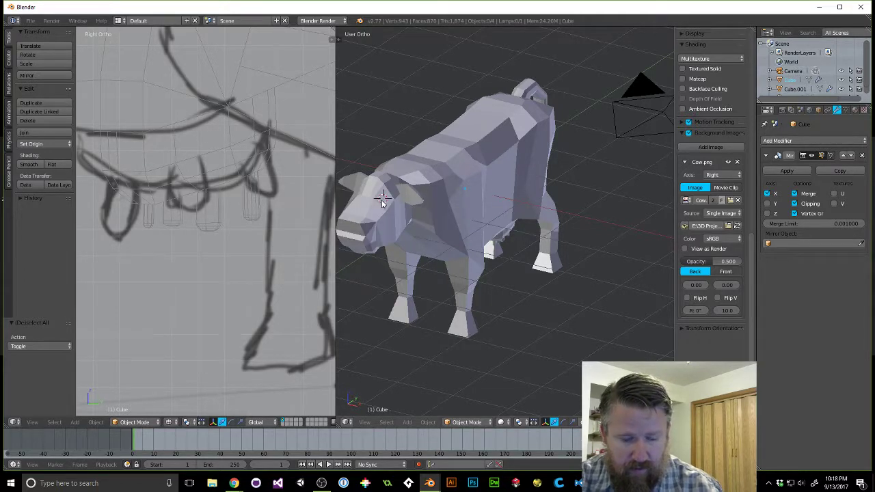
# Add an ico sphere at the 3D cursor on the cow's head and scale it to 0.1 as an eye.
pyautogui.hotkey('shift', 'a')
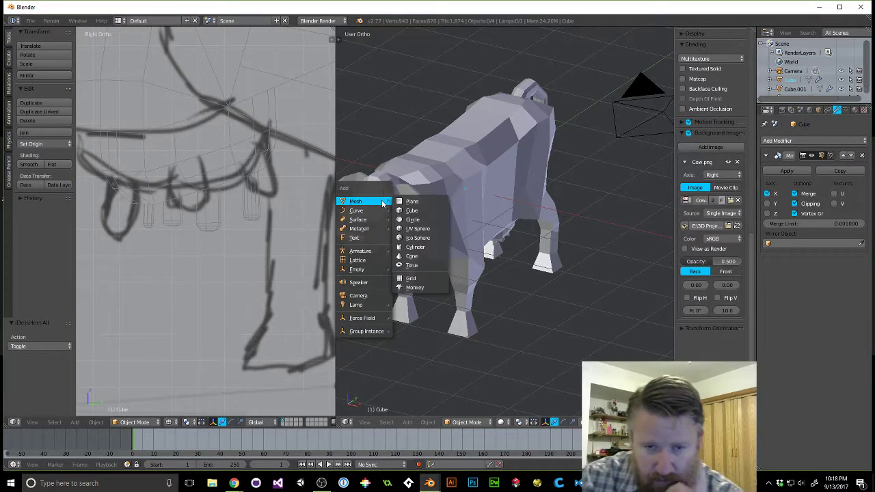
pyautogui.click(404, 239)
pyautogui.moveTo(400, 189); pyautogui.dragTo(520, 205, button='middle')
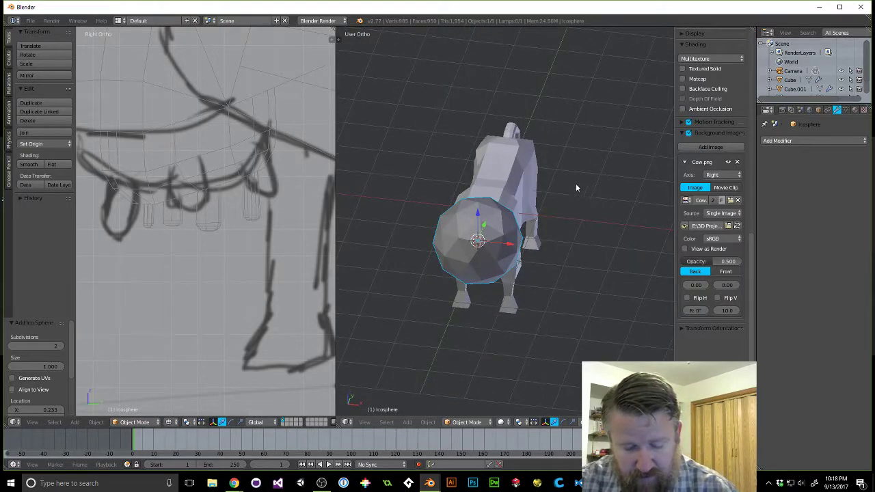
pyautogui.press('s')
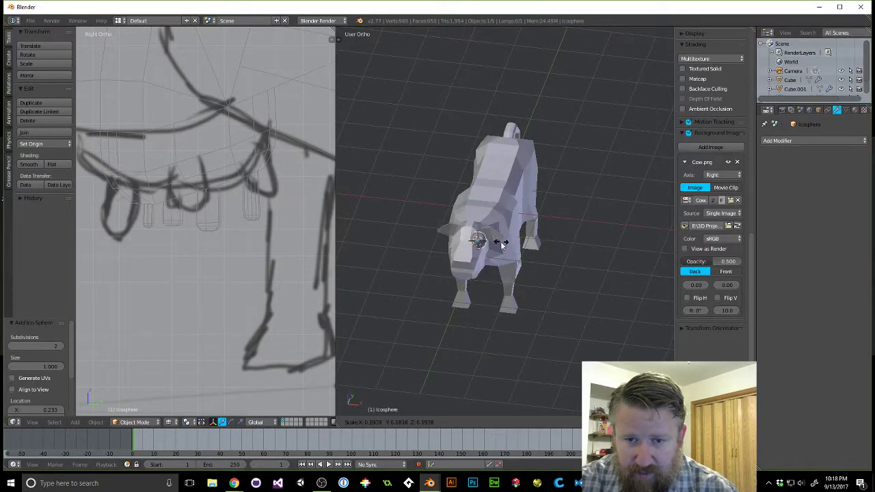
pyautogui.click(489, 250)
# Sink the eye sphere into its socket by moving it inward along X and -0.018 in Z.
pyautogui.scroll(8, 487, 253)
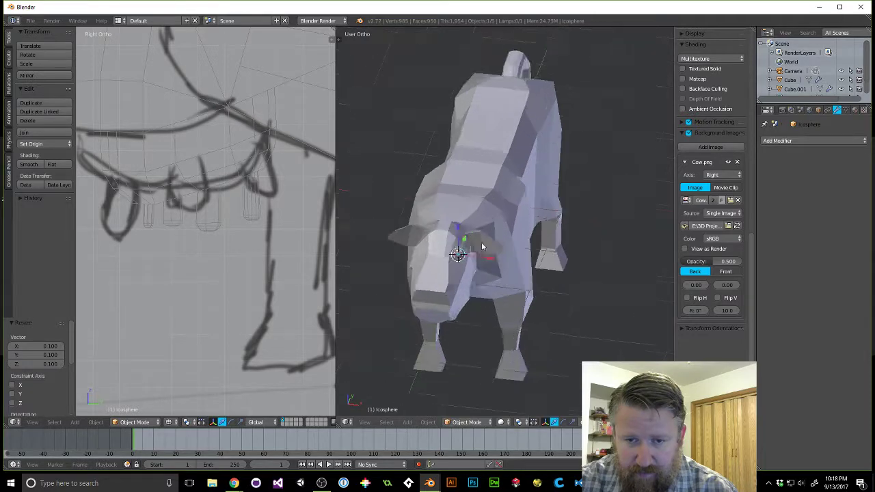
pyautogui.moveTo(483, 226); pyautogui.dragTo(549, 172, button='middle')
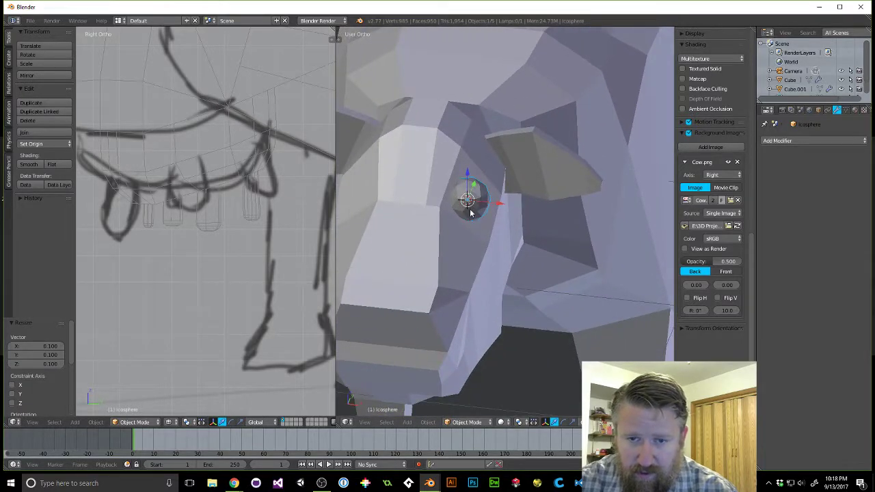
pyautogui.scroll(5, 470, 210)
pyautogui.keyDown('shift'); pyautogui.moveTo(469, 208); pyautogui.dragTo(593, 251, button='middle'); pyautogui.keyUp('shift')
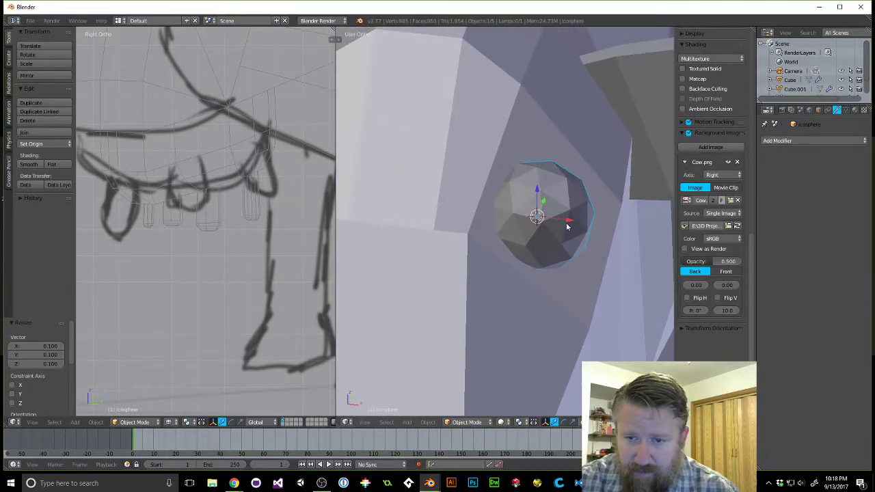
pyautogui.moveTo(568, 224); pyautogui.dragTo(544, 218)
pyautogui.moveTo(510, 189); pyautogui.dragTo(511, 195)
pyautogui.moveTo(555, 227)
pyautogui.mouseDown(button='middle')
pyautogui.moveTo(545, 227)
pyautogui.moveTo(557, 210)
pyautogui.moveTo(546, 216)
pyautogui.mouseUp(button='middle')
pyautogui.scroll(-4, 547, 222)
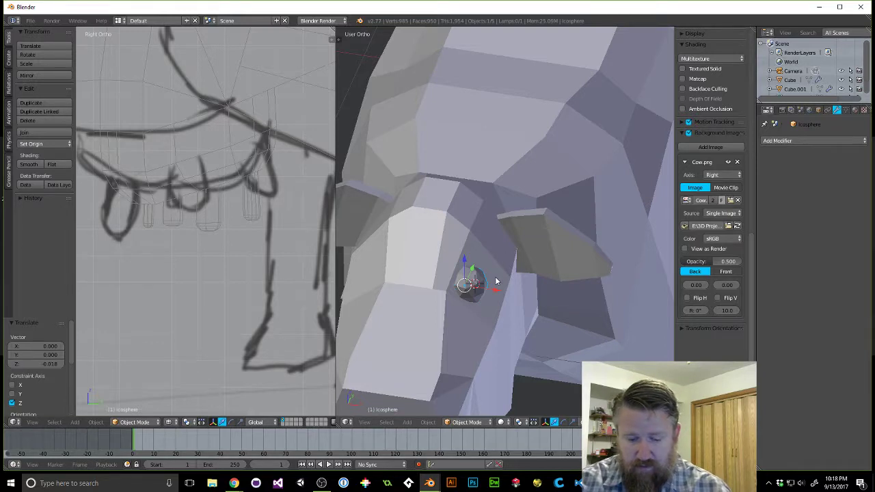
# Duplicate the eye sphere and move the copy -0.388 in X to the other side of the head.
pyautogui.hotkey('ctrl', 'c')
pyautogui.hotkey('ctrl', 'v')
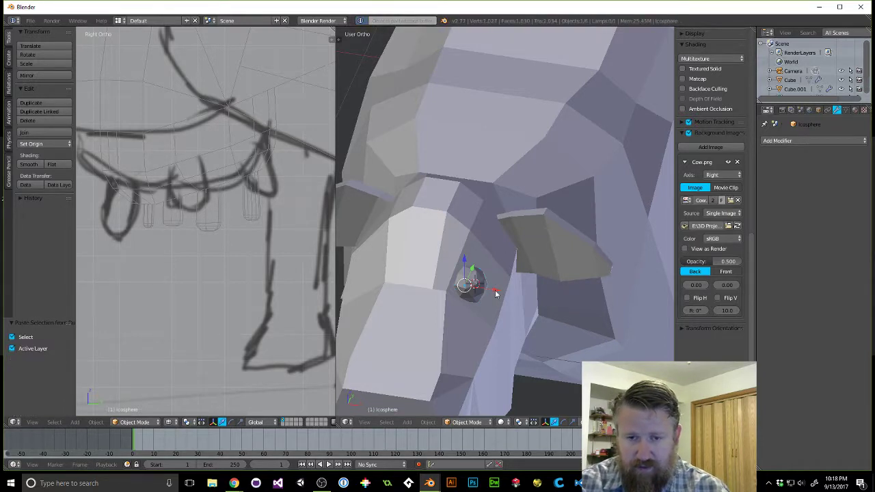
pyautogui.press('g')
pyautogui.press('x')
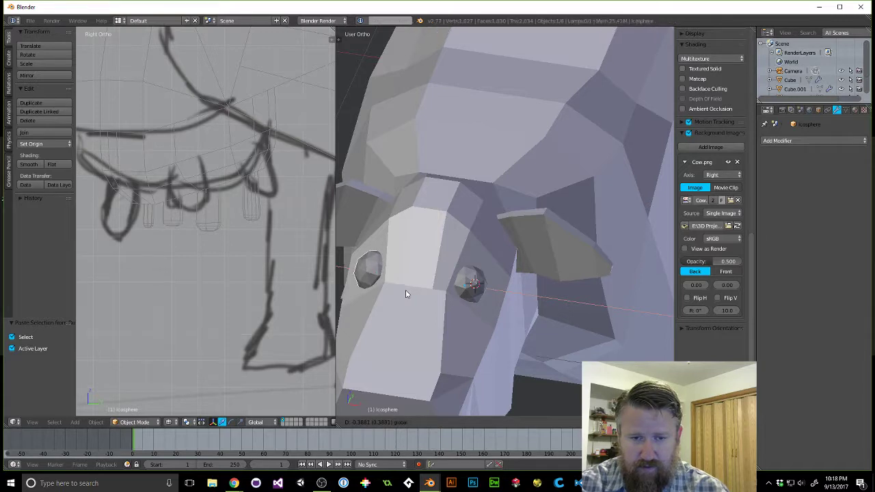
pyautogui.click(406, 294)
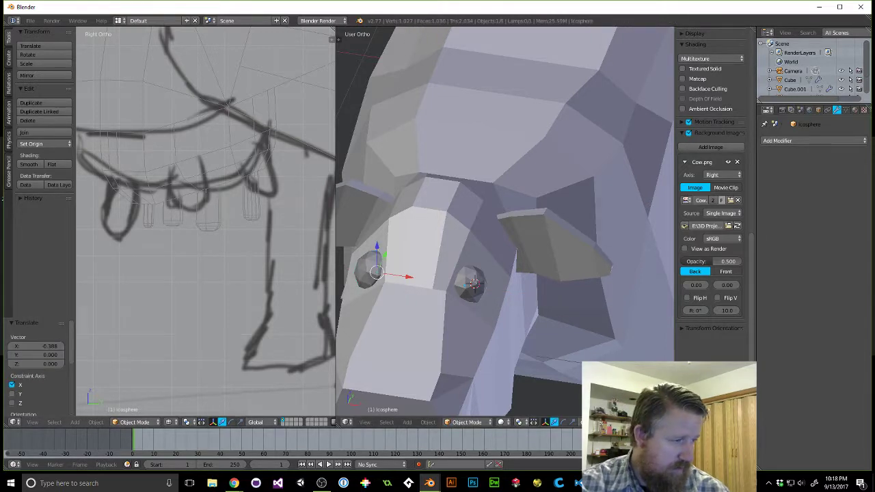
# Clear the selection and examine the whole cow and the placement of both eyes from several angles.
pyautogui.hotkey('alt', 'Tab')
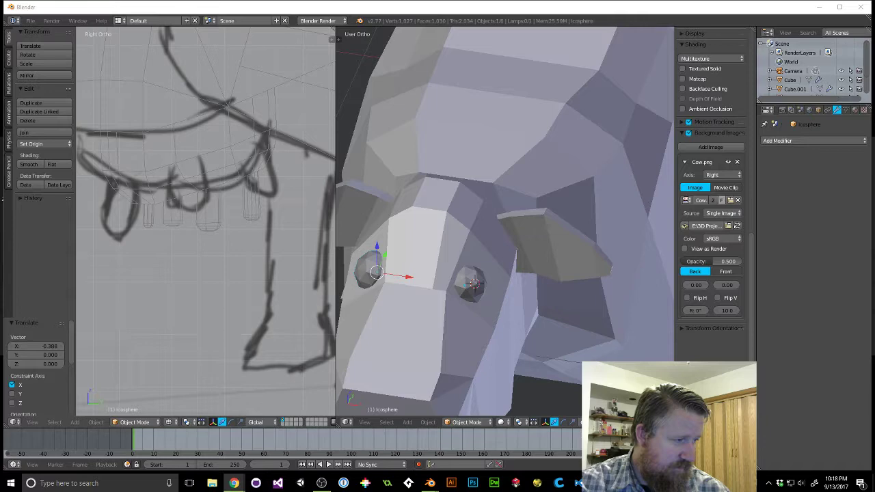
pyautogui.scroll(-8, 452, 264)
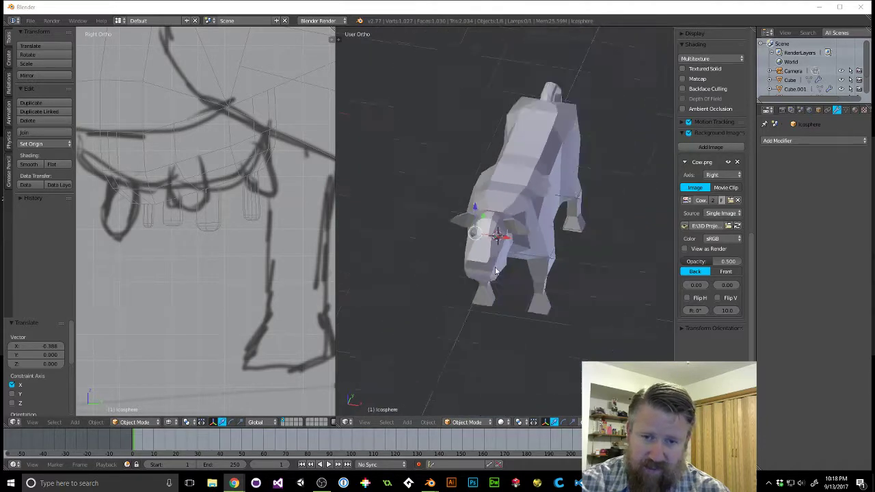
pyautogui.moveTo(509, 287); pyautogui.dragTo(458, 249, button='middle')
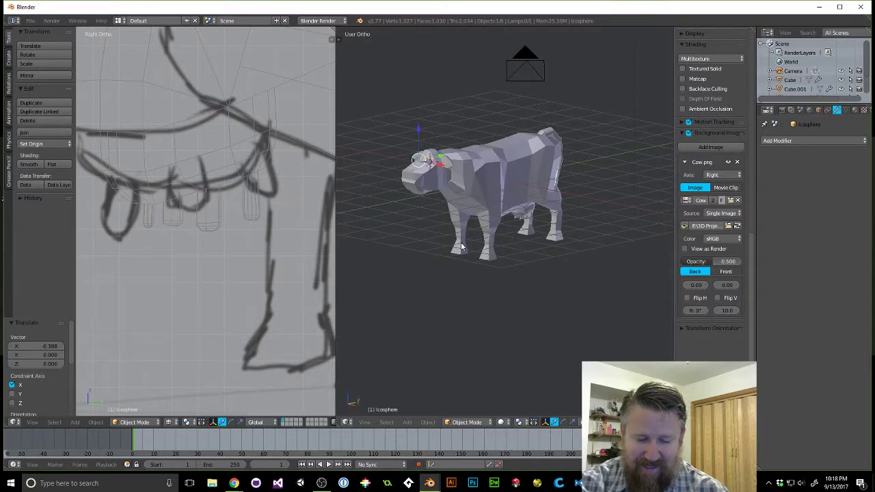
pyautogui.press('a')
pyautogui.press('a')
pyautogui.press('a')
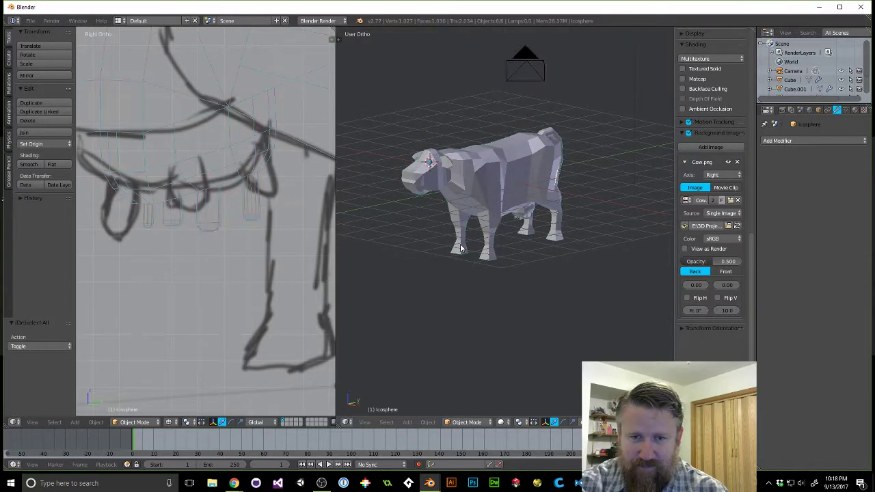
pyautogui.scroll(-2, 460, 248)
pyautogui.scroll(4, 437, 248)
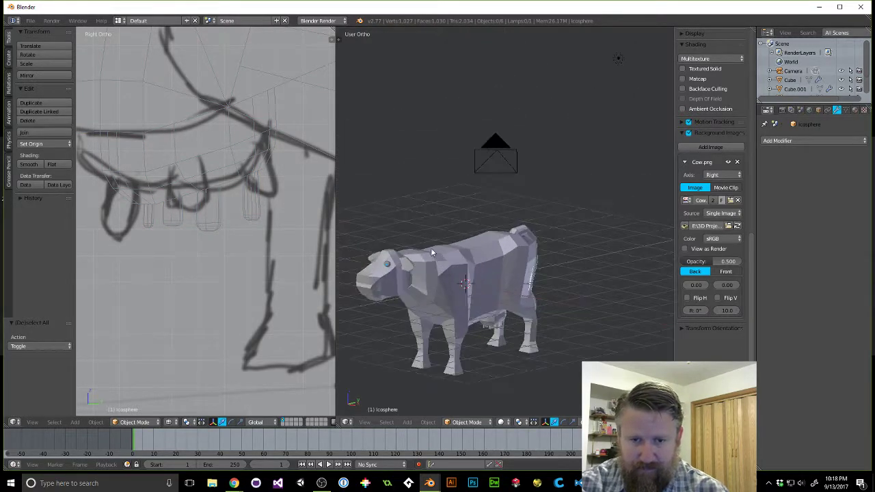
pyautogui.moveTo(428, 242); pyautogui.dragTo(504, 260, button='middle')
pyautogui.scroll(3, 496, 234)
pyautogui.scroll(4, 497, 234)
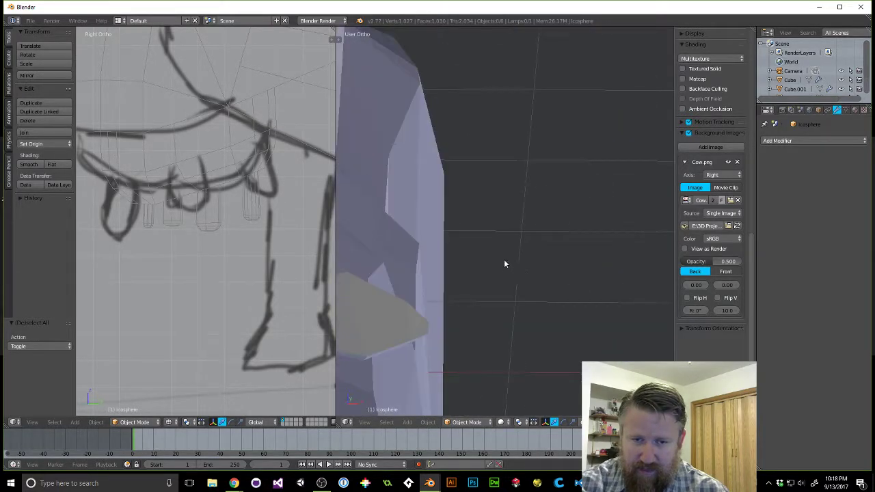
pyautogui.scroll(-5, 504, 260)
pyautogui.moveTo(430, 267); pyautogui.dragTo(467, 248, button='middle')
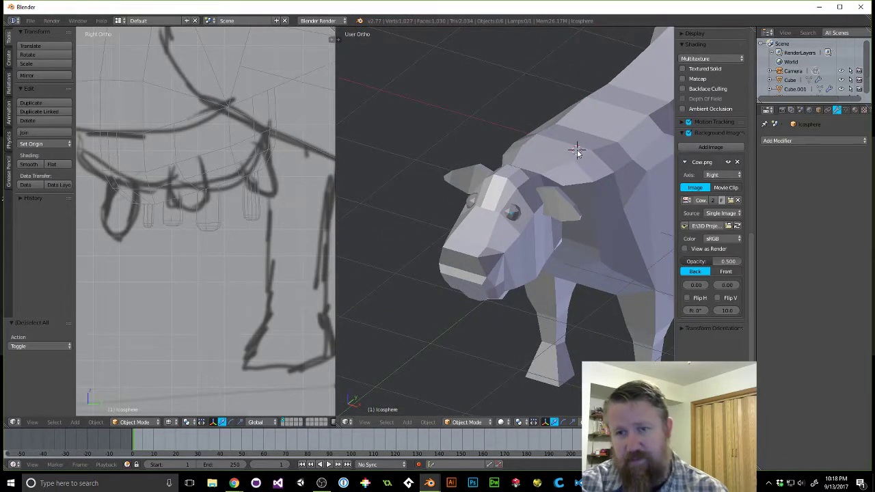
pyautogui.click(607, 126)
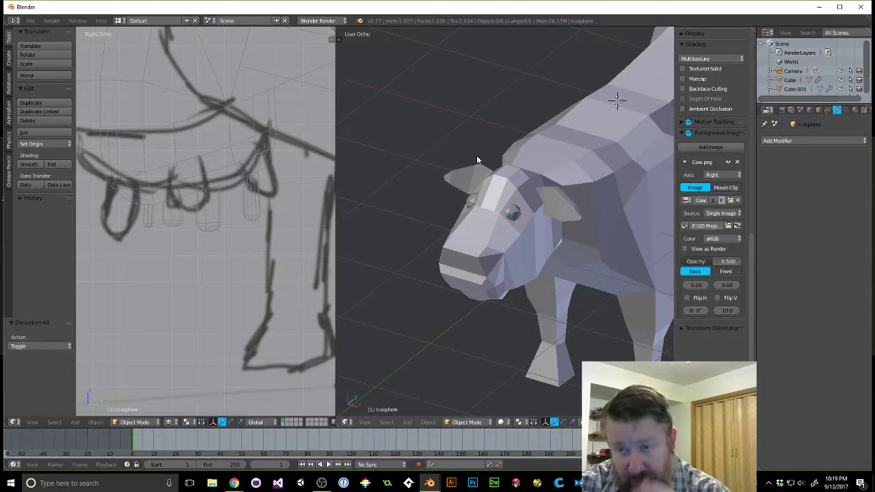
pyautogui.click(601, 124)
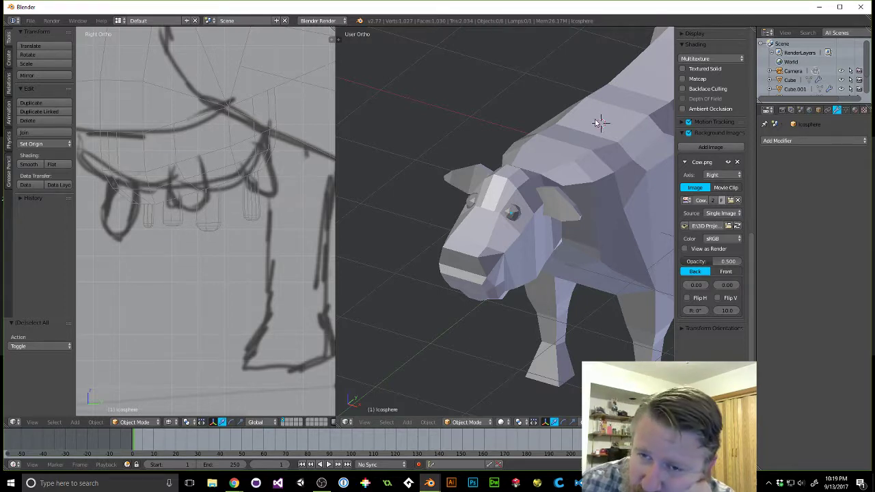
pyautogui.click(557, 141)
pyautogui.click(551, 151)
pyautogui.click(541, 158)
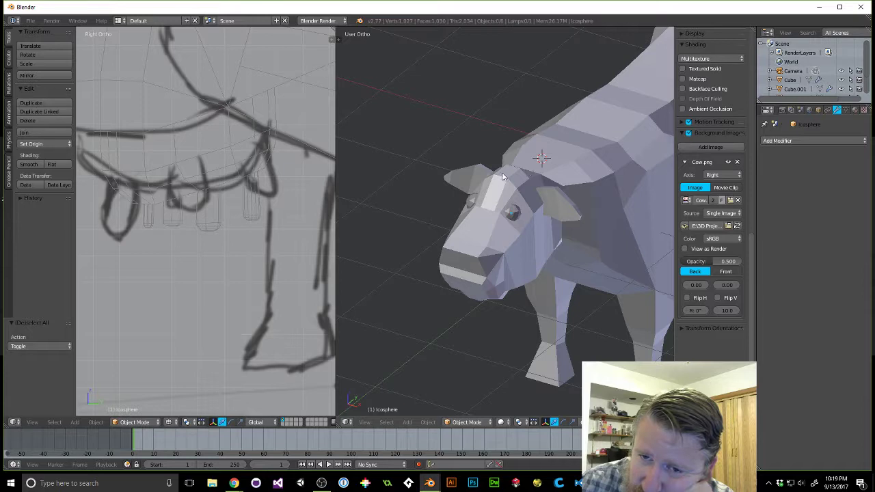
pyautogui.click(506, 172)
pyautogui.click(496, 193)
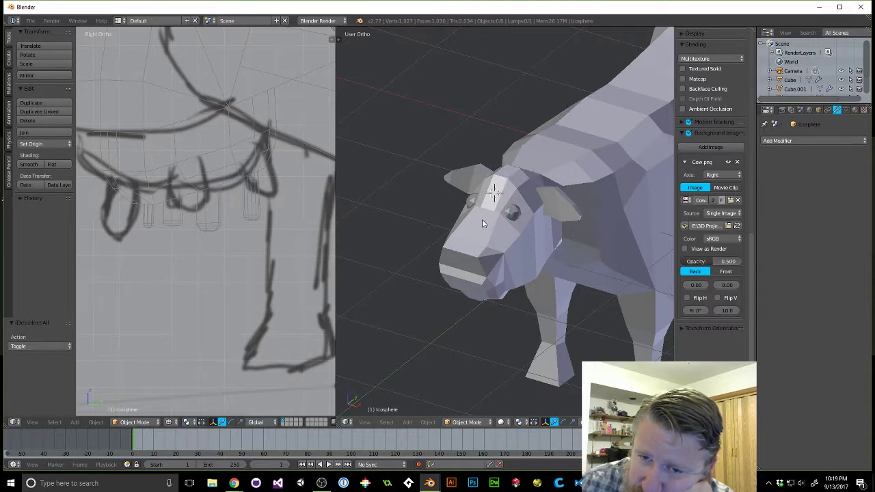
pyautogui.click(481, 220)
pyautogui.click(469, 284)
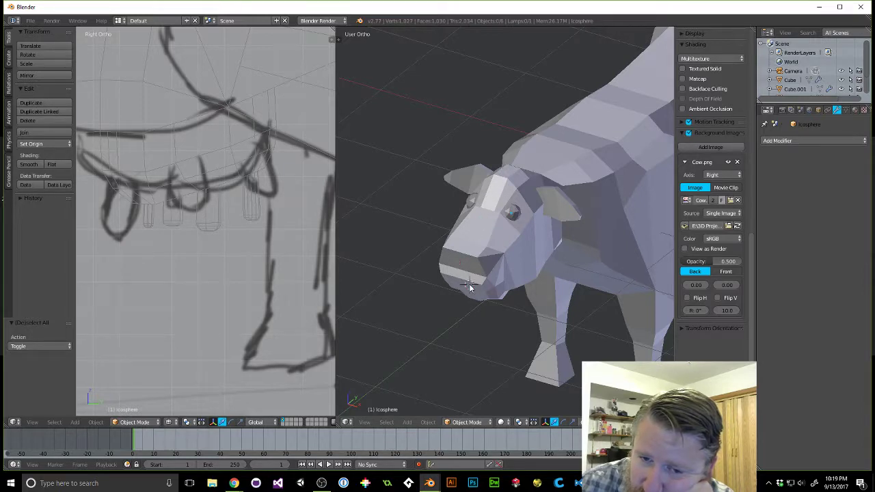
pyautogui.click(537, 241)
pyautogui.click(549, 231)
pyautogui.click(597, 227)
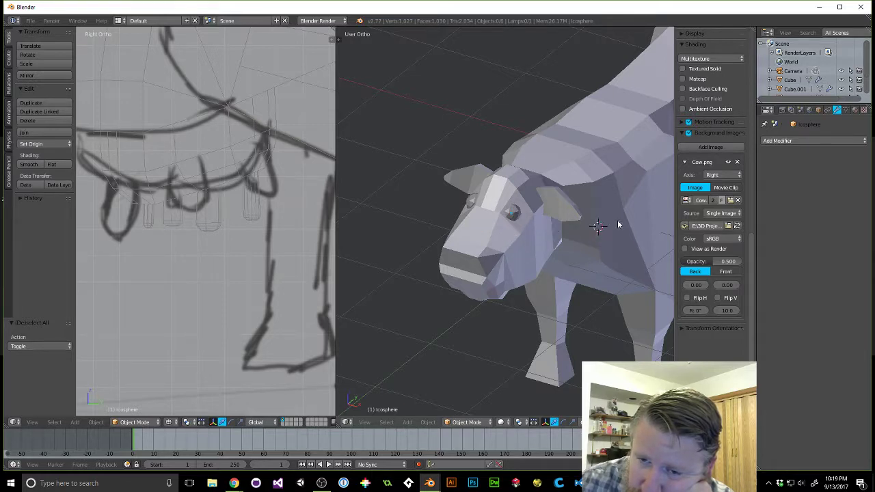
# Select the first eye sphere, beside the nearer ear, and apply its location, rotation and scale.
pyautogui.press('Home')
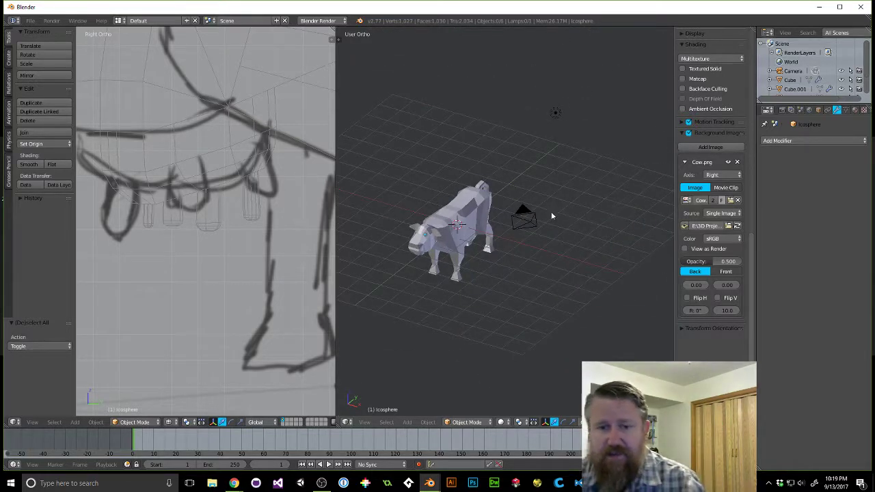
pyautogui.scroll(5, 456, 237)
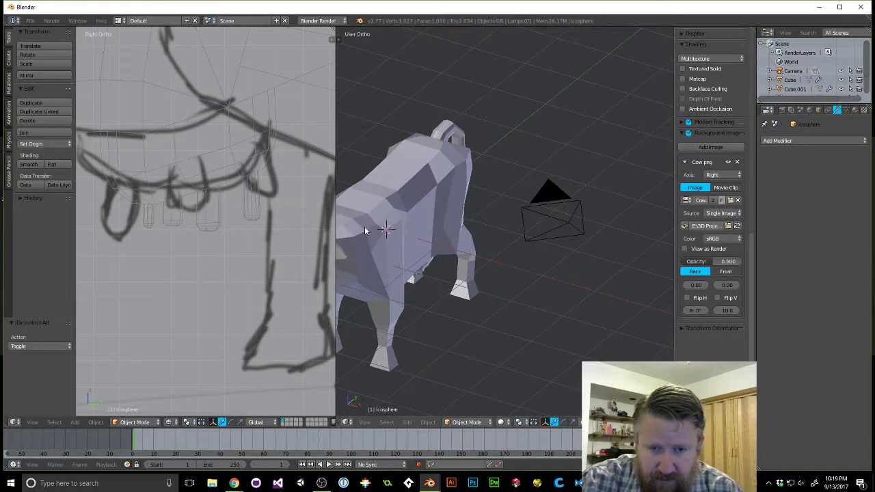
pyautogui.moveTo(365, 231); pyautogui.dragTo(558, 212, button='middle')
pyautogui.scroll(4, 499, 223)
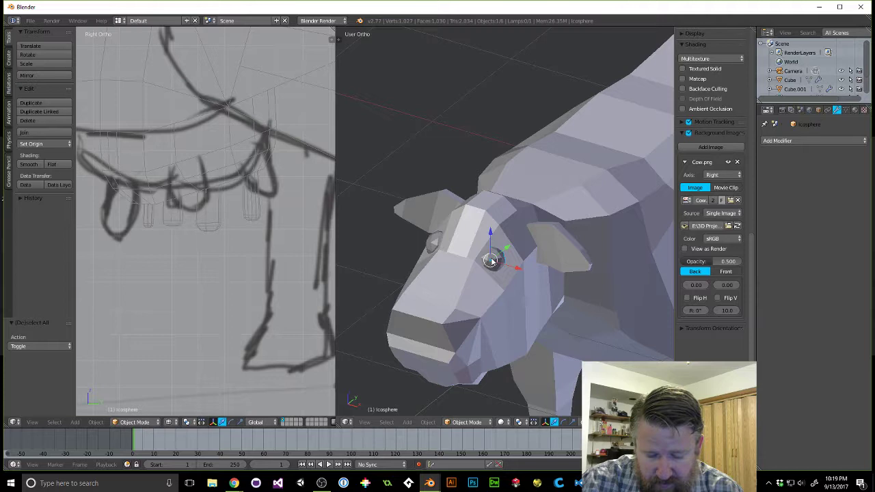
pyautogui.hotkey('ctrl', 'a')
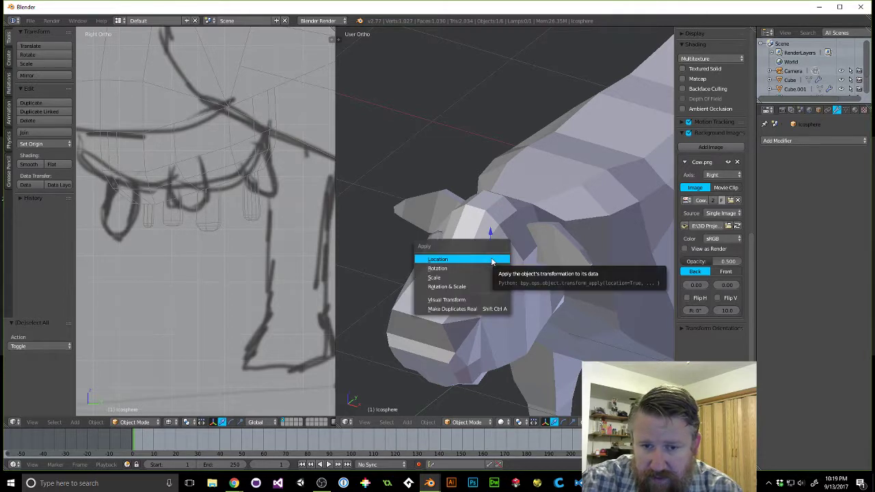
pyautogui.click(491, 259)
pyautogui.hotkey('ctrl', 'a')
pyautogui.click(481, 268)
pyautogui.hotkey('ctrl', 'a')
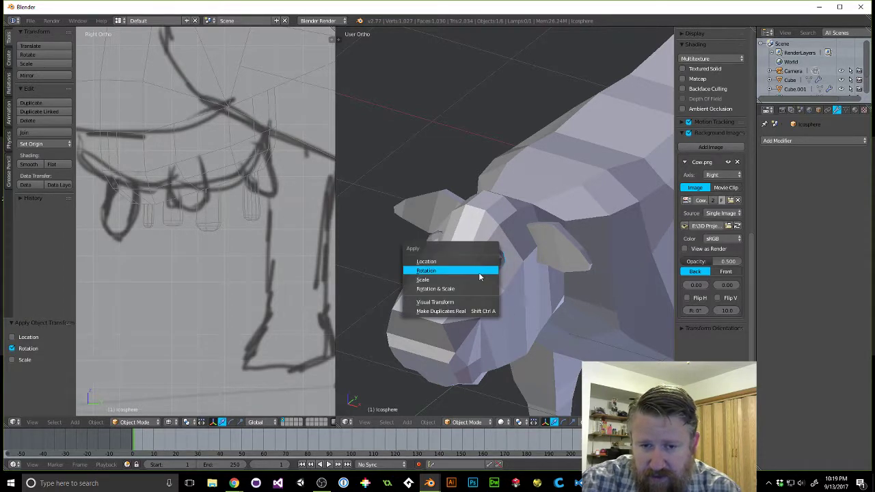
pyautogui.click(479, 278)
pyautogui.hotkey('ctrl', 'a')
pyautogui.click(476, 289)
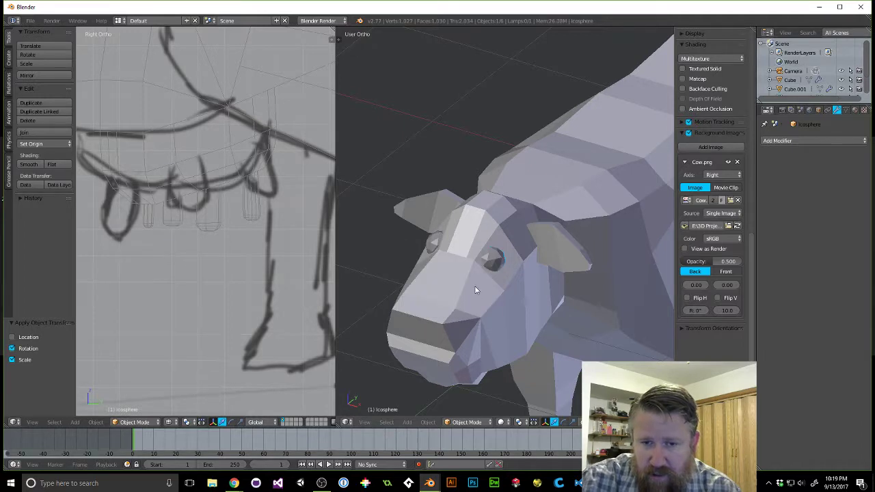
# Select the second eye sphere, beside the farther ear, and apply its rotation, scale and location.
pyautogui.rightClick(433, 245)
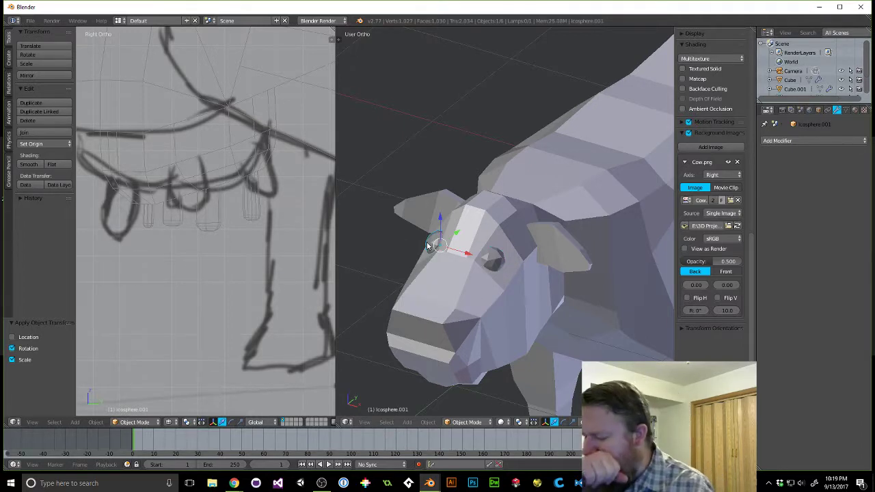
pyautogui.hotkey('ctrl', 'a')
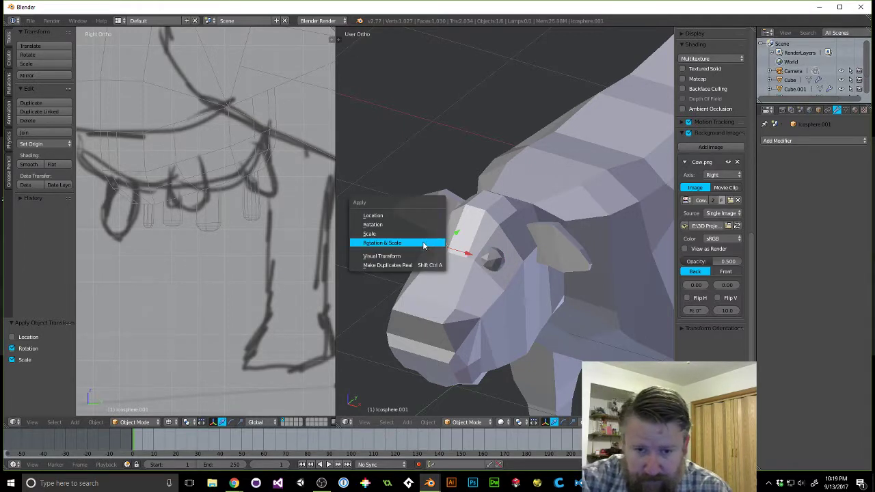
pyautogui.click(423, 245)
pyautogui.hotkey('ctrl', 'a')
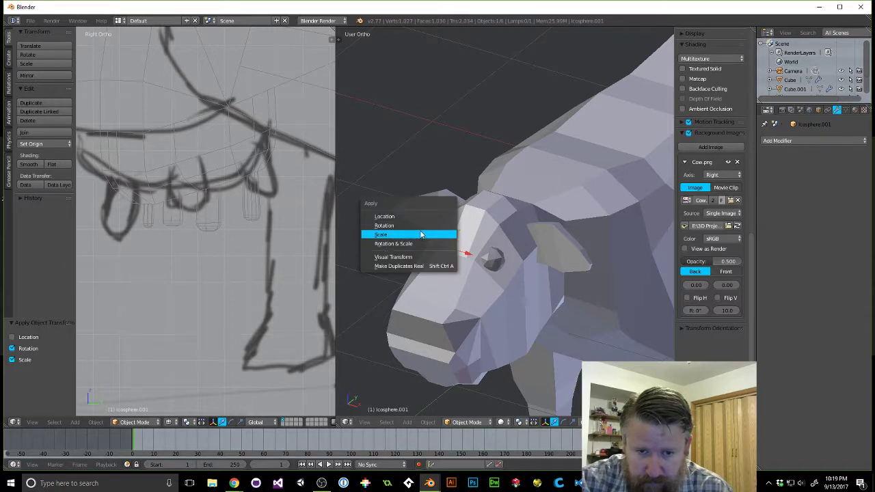
pyautogui.click(418, 218)
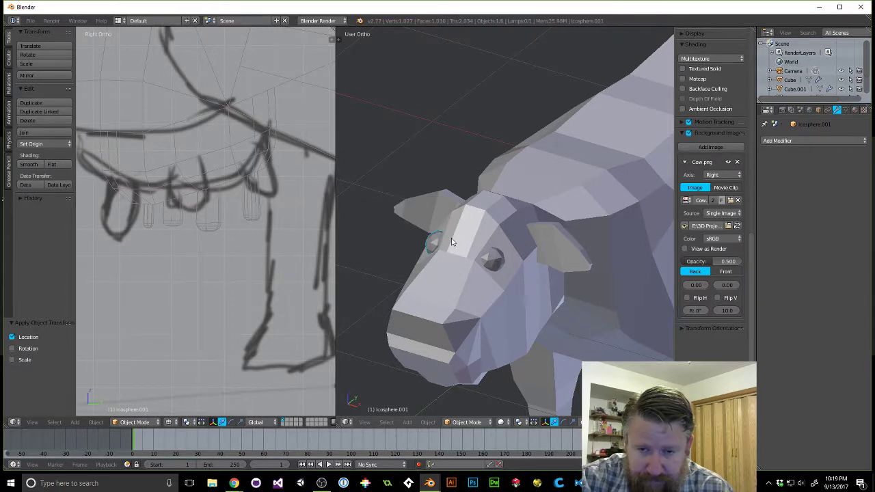
# Select the cow's body mesh and apply its rotation, scale and location.
pyautogui.rightClick(459, 278)
pyautogui.hotkey('ctrl', 'a')
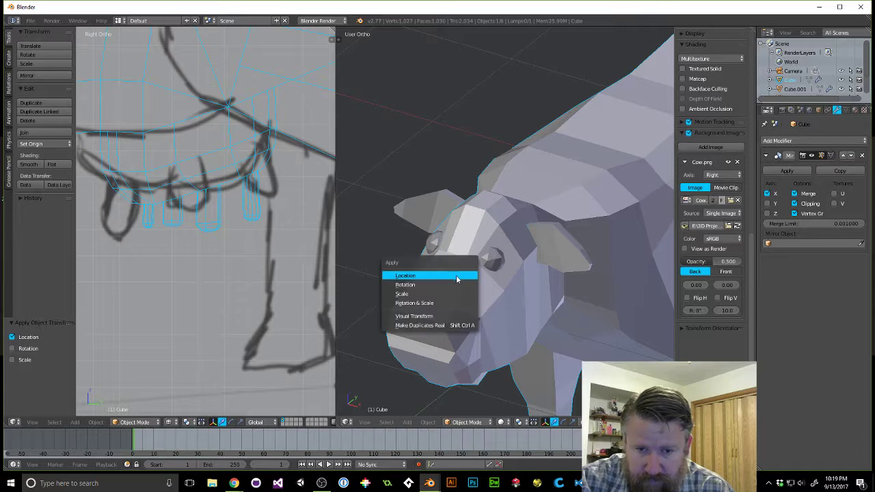
pyautogui.click(433, 304)
pyautogui.hotkey('ctrl', 'a')
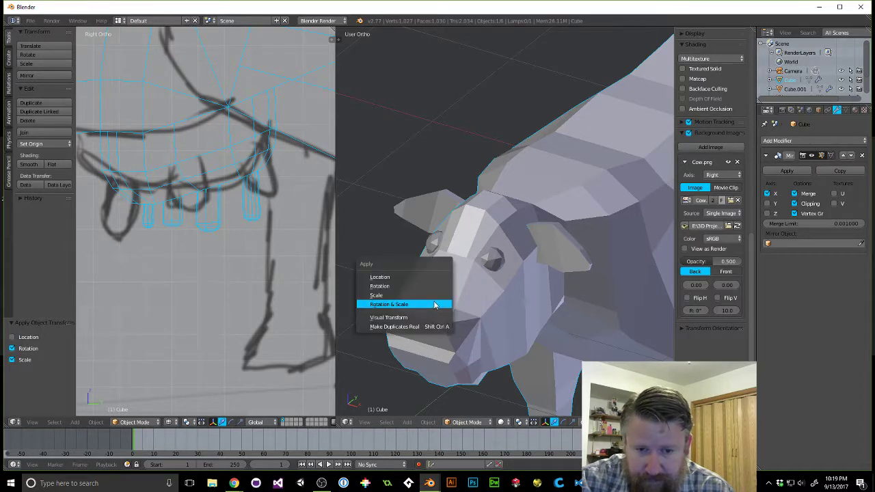
pyautogui.click(427, 277)
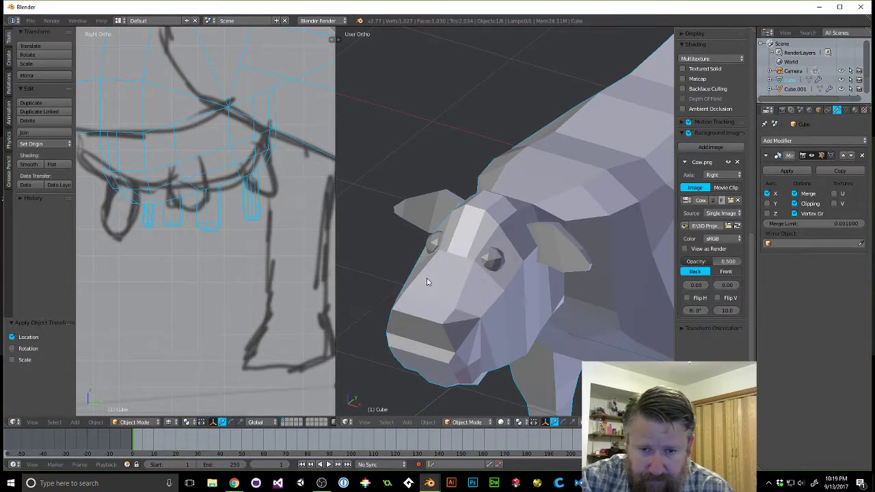
# Select the mirrored ears object and apply its rotation, scale and location.
pyautogui.rightClick(560, 245)
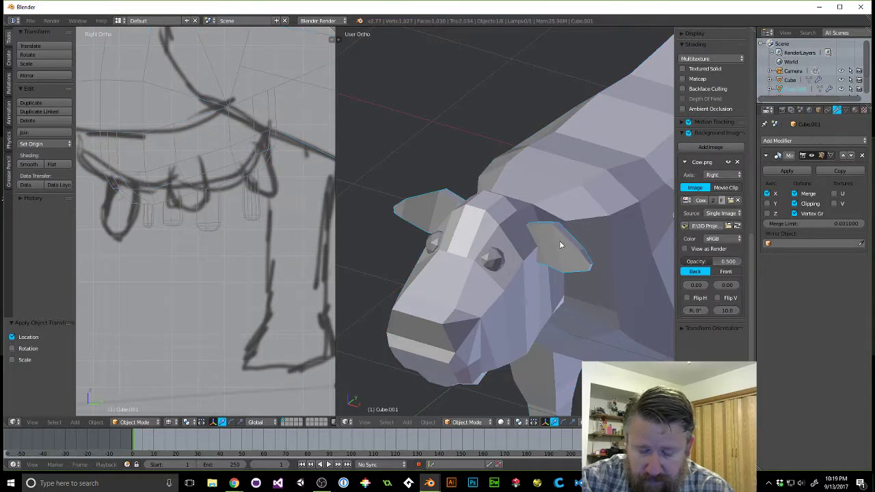
pyautogui.hotkey('ctrl', 'a')
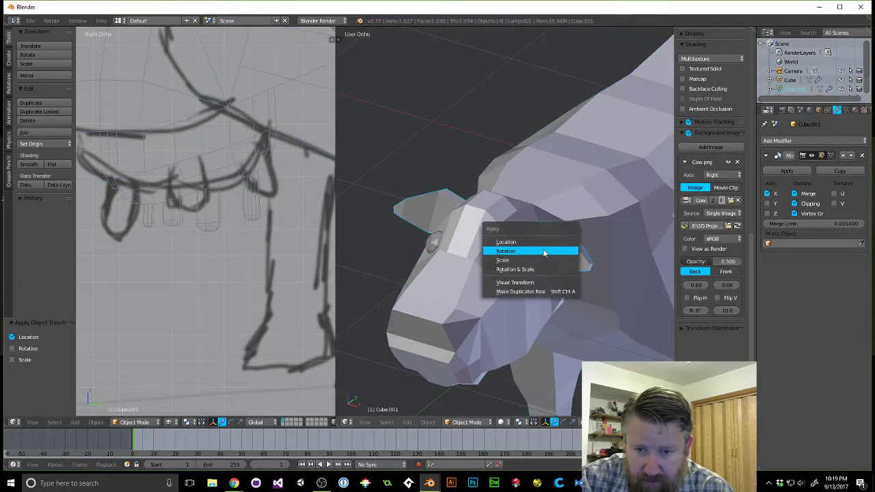
pyautogui.click(544, 252)
pyautogui.hotkey('ctrl', 'a')
pyautogui.click(535, 258)
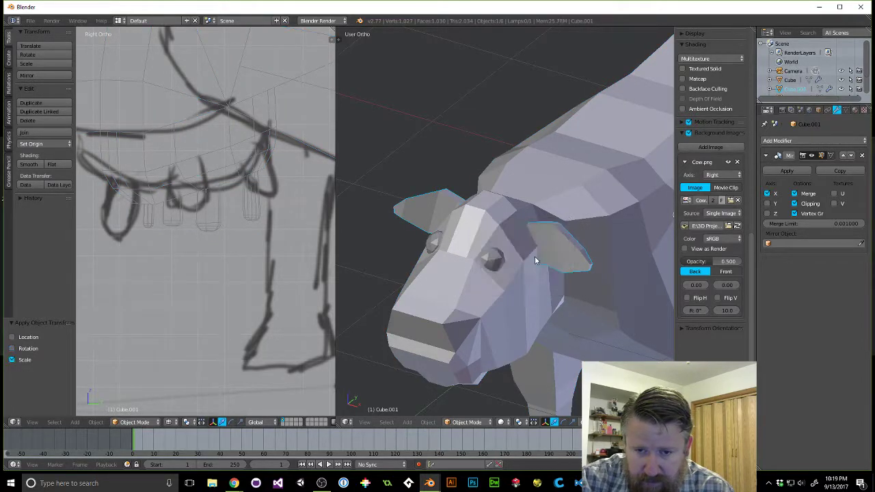
pyautogui.hotkey('ctrl', 'a')
pyautogui.click(537, 238)
pyautogui.hotkey('ctrl', 'a')
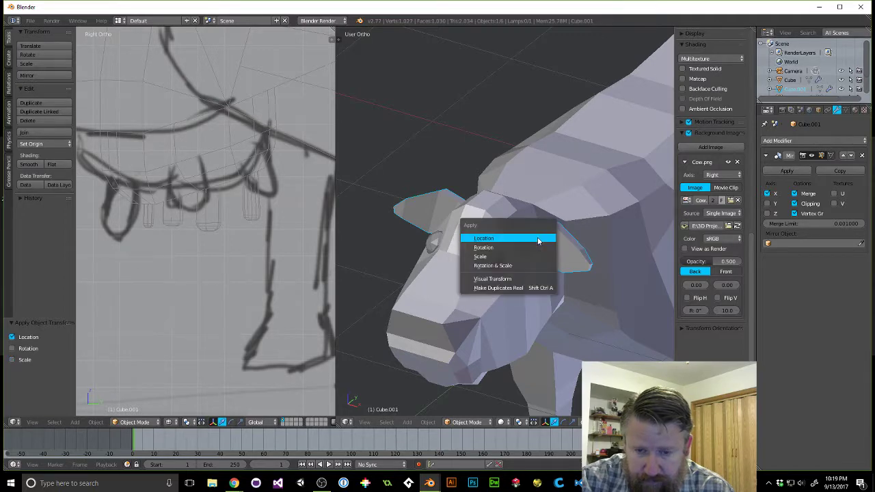
pyautogui.press('Escape')
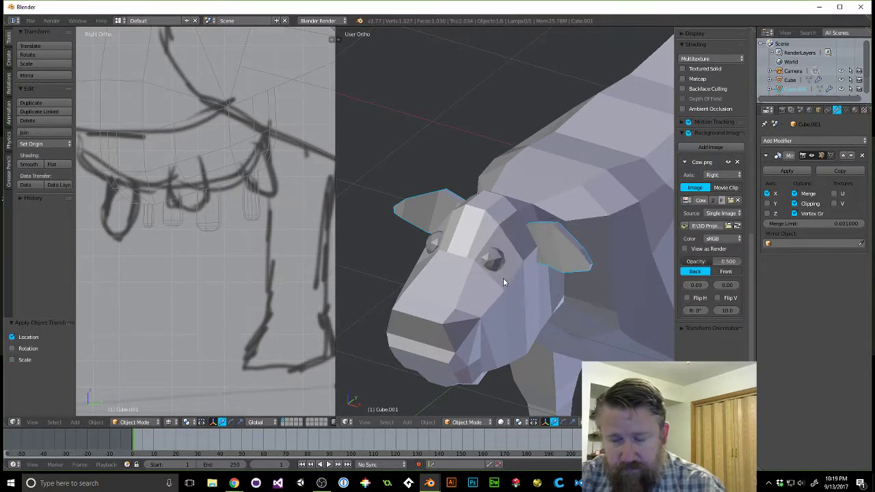
# Examine the whole cow and its head from several angles to judge the proportions of the face.
pyautogui.scroll(-7, 513, 281)
pyautogui.moveTo(516, 280); pyautogui.dragTo(578, 262, button='middle')
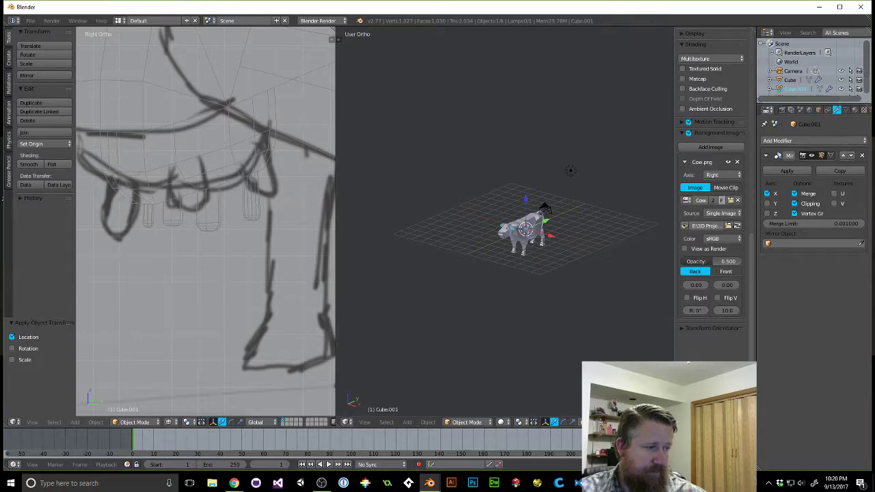
pyautogui.scroll(8, 597, 144)
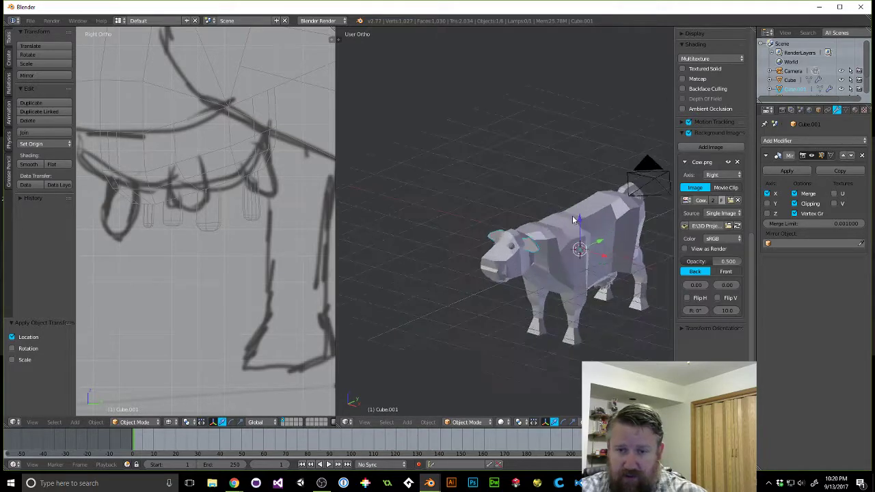
pyautogui.scroll(6, 543, 274)
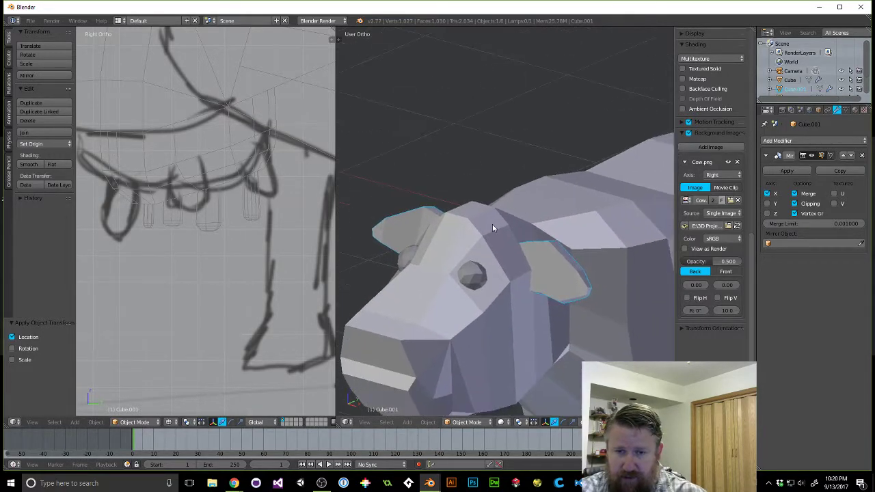
pyautogui.moveTo(473, 222); pyautogui.dragTo(538, 255, button='middle')
pyautogui.scroll(-5, 485, 247)
pyautogui.scroll(-5, 485, 247)
pyautogui.keyDown('shift'); pyautogui.moveTo(420, 239); pyautogui.dragTo(592, 221, button='middle'); pyautogui.keyUp('shift')
pyautogui.scroll(4, 602, 225)
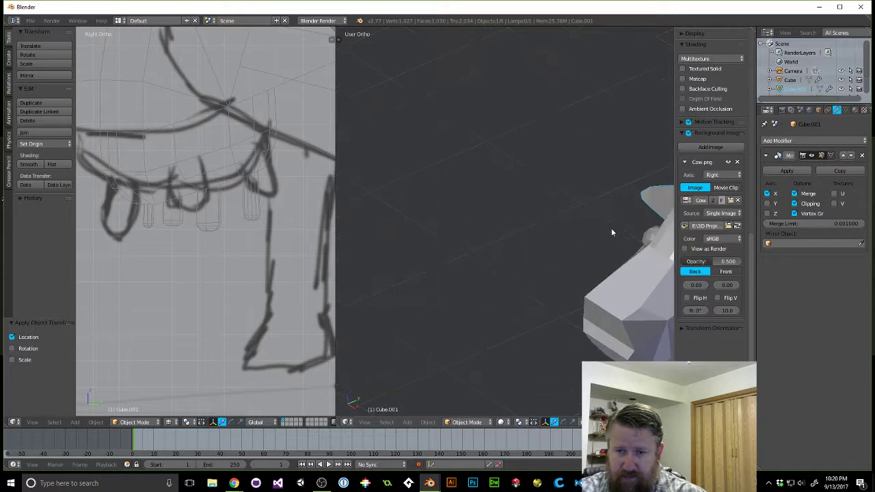
pyautogui.keyDown('shift'); pyautogui.moveTo(654, 267); pyautogui.dragTo(409, 257, button='middle'); pyautogui.keyUp('shift')
pyautogui.moveTo(410, 300); pyautogui.dragTo(583, 281, button='middle')
pyautogui.scroll(-5, 545, 305)
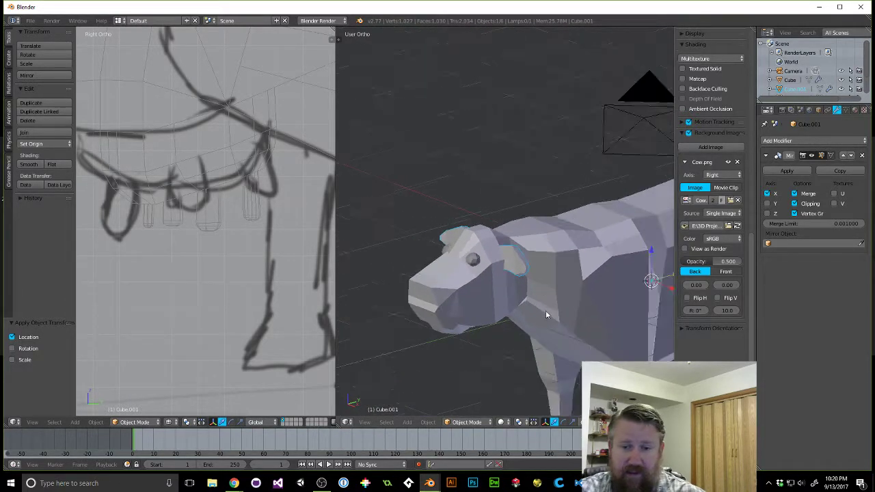
pyautogui.moveTo(547, 312); pyautogui.dragTo(483, 271, button='middle')
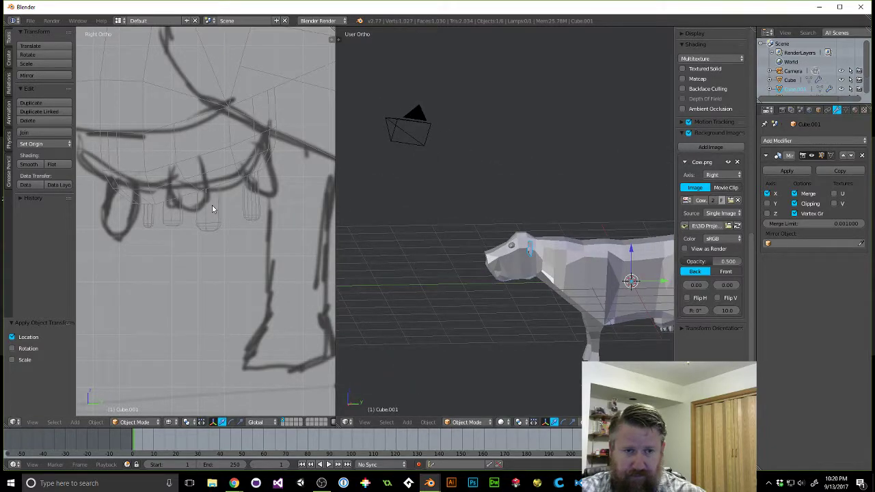
# Open the cow's body mesh in Edit Mode with its head against the sketch in the right view, and clear the selection.
pyautogui.keyDown('shift'); pyautogui.moveTo(241, 227); pyautogui.dragTo(344, 234, button='middle'); pyautogui.keyUp('shift')
pyautogui.scroll(4, 247, 339)
pyautogui.scroll(-6, 165, 219)
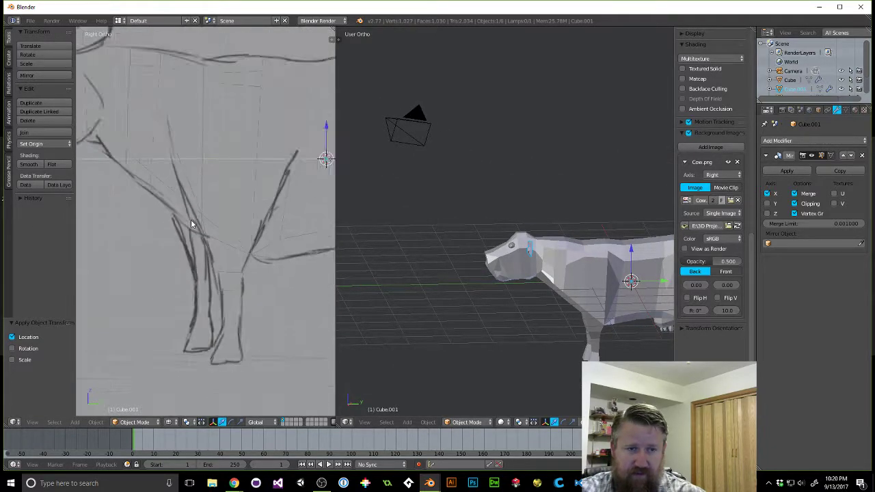
pyautogui.scroll(3, 224, 192)
pyautogui.scroll(5, 223, 192)
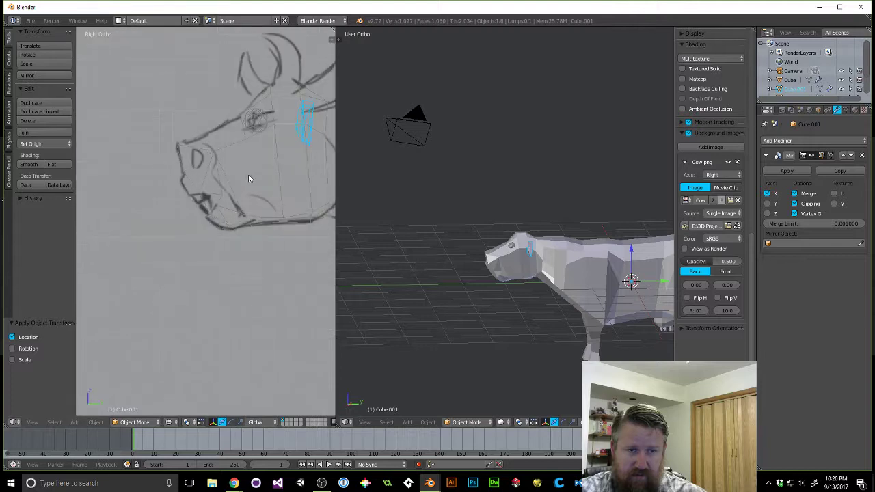
pyautogui.rightClick(212, 207)
pyautogui.press('Tab')
pyautogui.press('a')
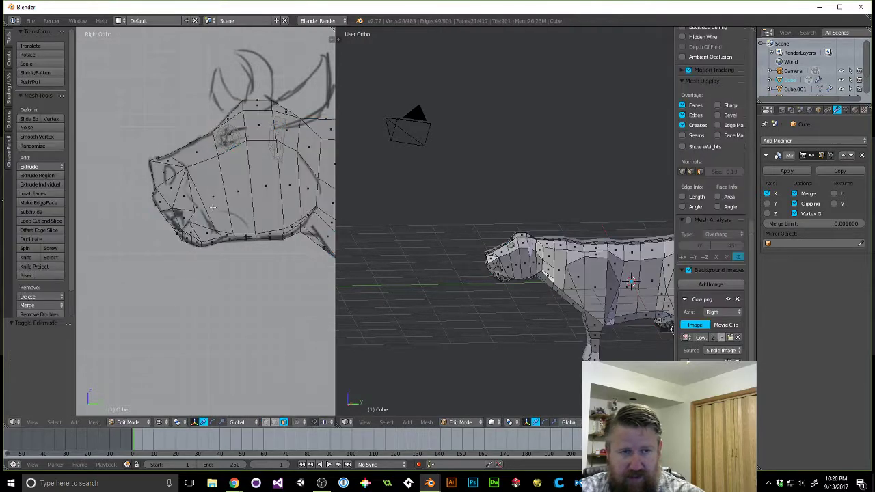
pyautogui.press('a')
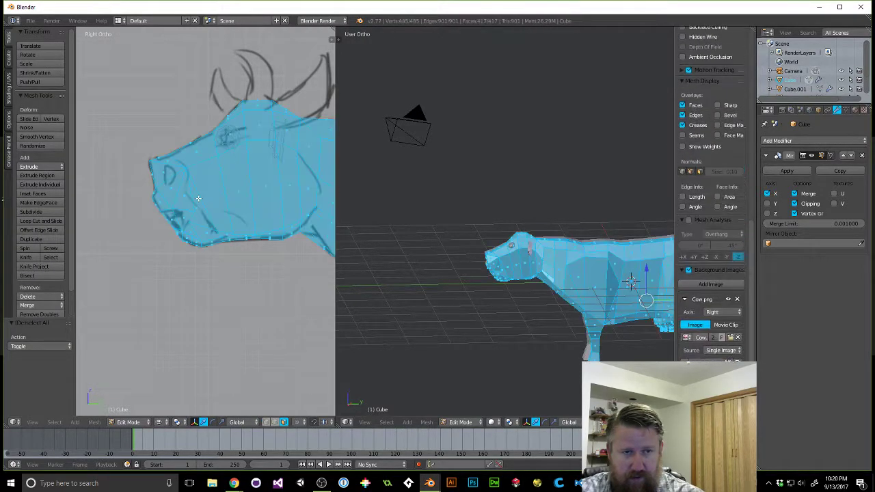
pyautogui.press('a')
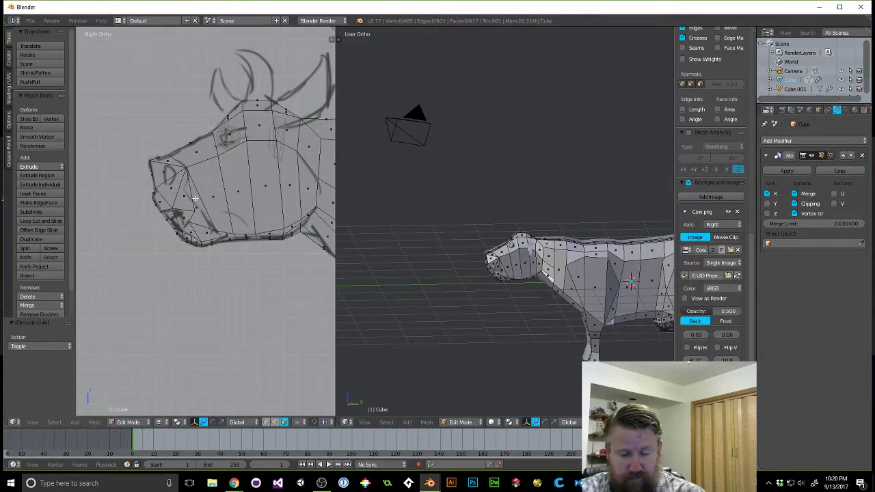
# Switch to vertex selection and box-select all vertices of the cow's muzzle in the right view.
pyautogui.hotkey('ctrl', 'Tab')
pyautogui.click(187, 177)
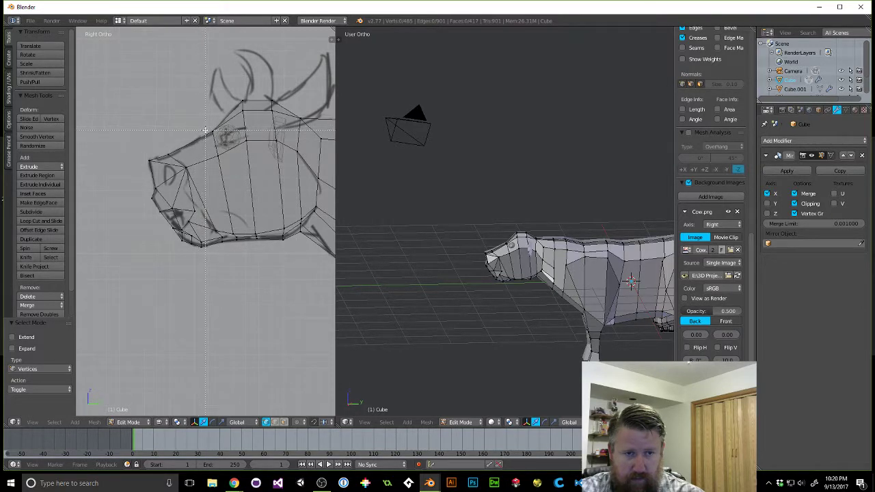
pyautogui.moveTo(206, 130); pyautogui.dragTo(145, 277)
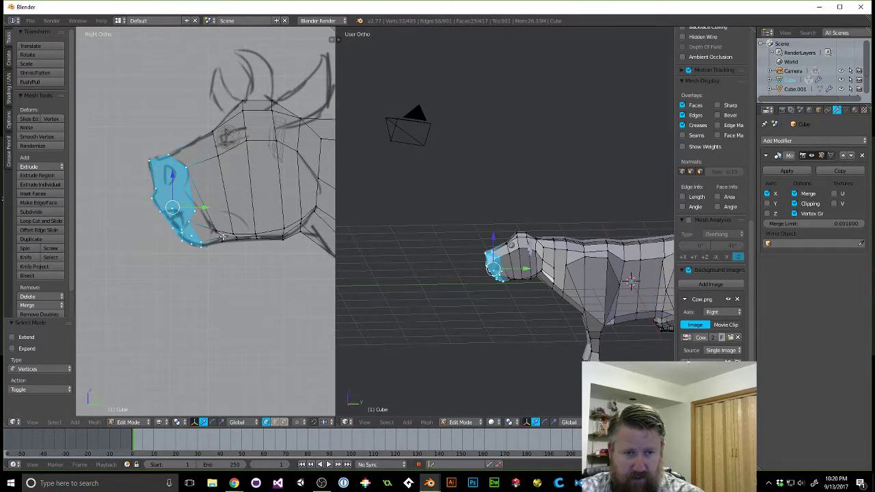
# Add the remaining vertices at the rear lower edge of the muzzle, along the jaw and underside, to the selection.
pyautogui.press('b')
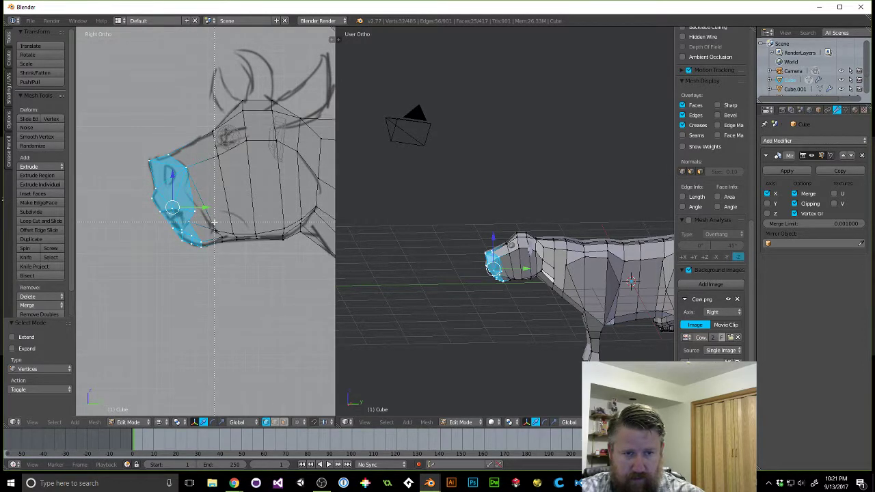
pyautogui.moveTo(208, 217); pyautogui.dragTo(228, 257, button='middle')
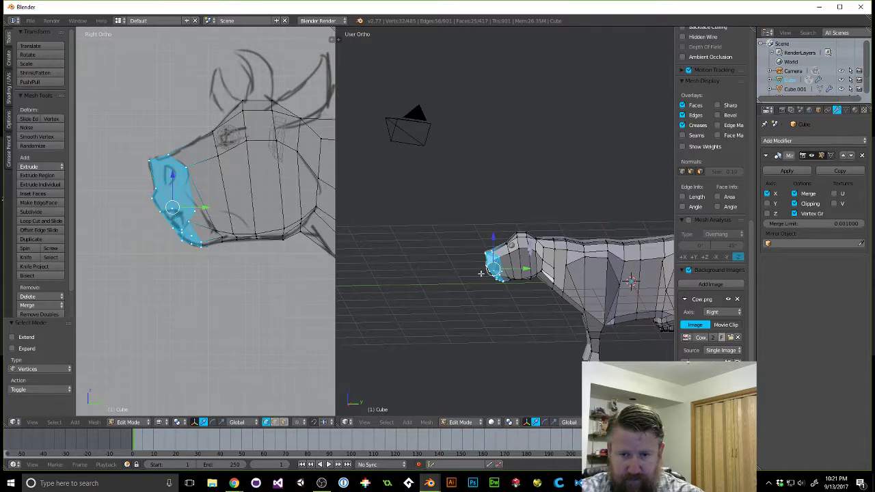
pyautogui.scroll(5, 251, 222)
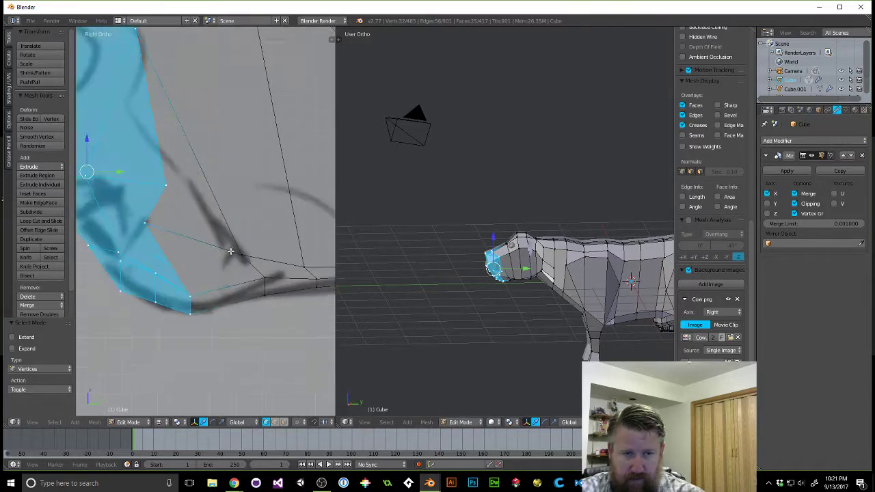
pyautogui.keyDown('shift'); pyautogui.rightClick(240, 255); pyautogui.keyUp('shift')
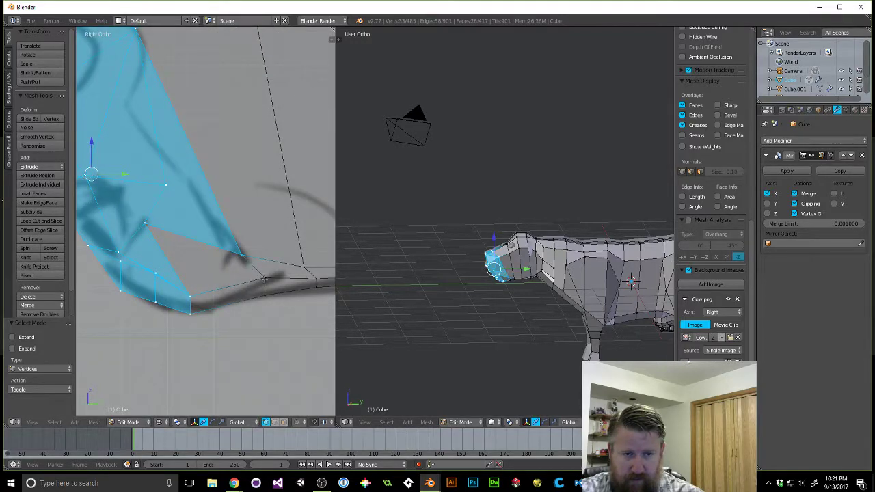
pyautogui.keyDown('shift'); pyautogui.rightClick(264, 279); pyautogui.keyUp('shift')
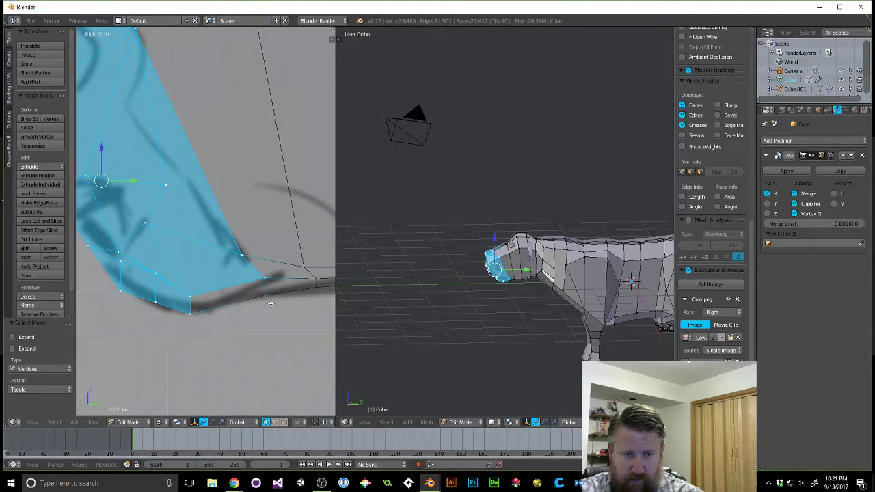
pyautogui.moveTo(271, 303); pyautogui.dragTo(286, 258, button='middle')
pyautogui.keyDown('shift'); pyautogui.rightClick(280, 258); pyautogui.keyUp('shift')
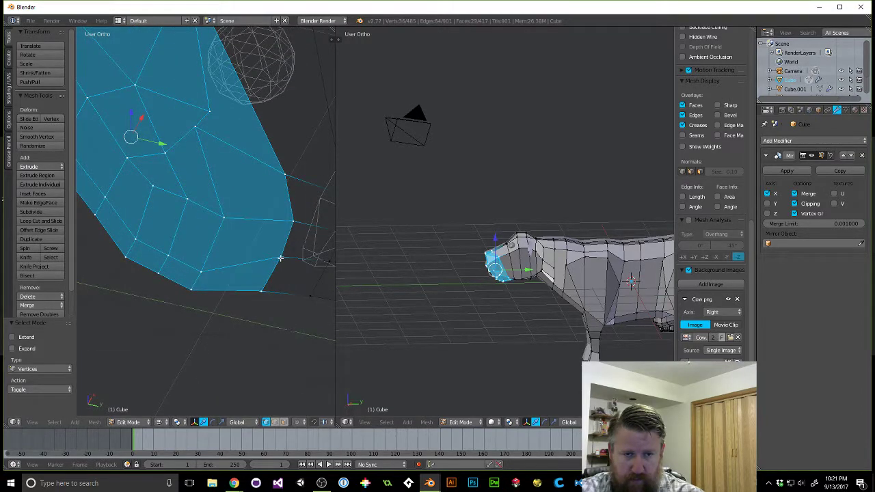
pyautogui.moveTo(259, 232); pyautogui.dragTo(250, 284, button='middle')
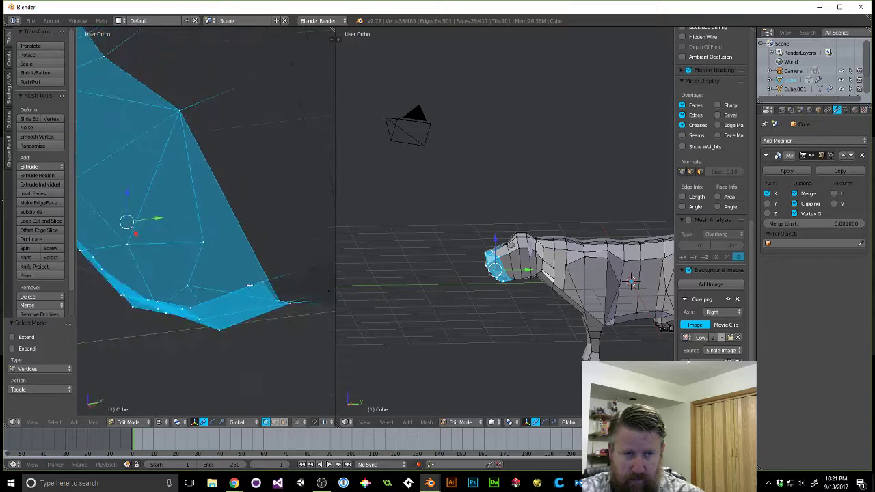
pyautogui.scroll(-3, 249, 284)
pyautogui.moveTo(207, 255); pyautogui.dragTo(216, 231, button='middle')
# Move the selected muzzle vertices -0.140 along Y in the right view to lengthen the cow's snout.
pyautogui.press('KP_3')
pyautogui.scroll(-5, 217, 215)
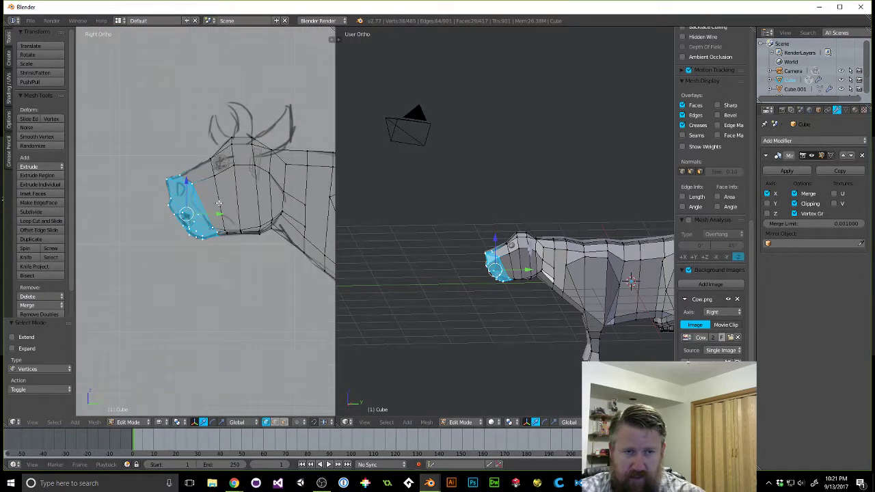
pyautogui.press('g')
pyautogui.press('y')
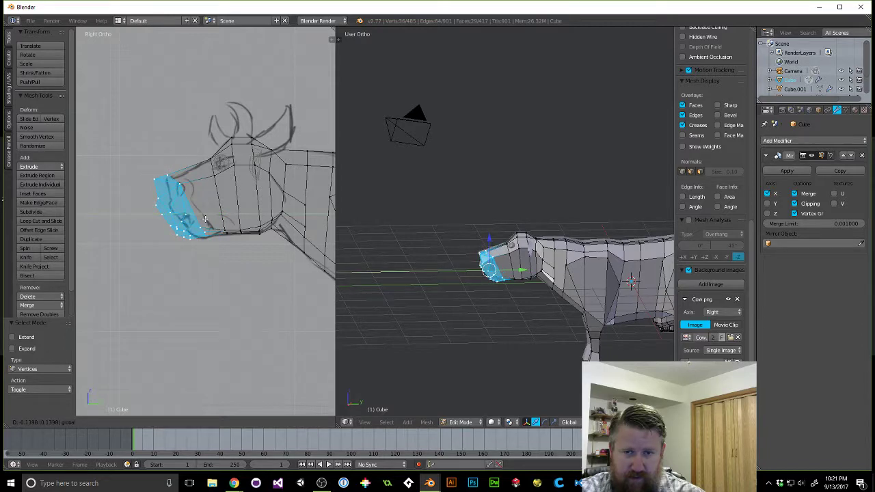
pyautogui.click(206, 219)
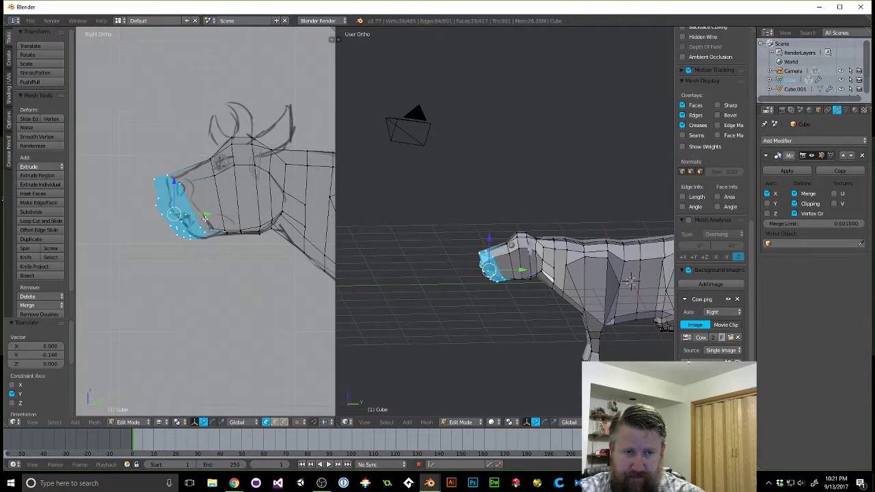
# Move the selected muzzle vertices -0.031 along Z, check the cow's shape in perspective, and clear the selection.
pyautogui.press('g')
pyautogui.press('z')
pyautogui.click(171, 183)
pyautogui.scroll(-4, 522, 267)
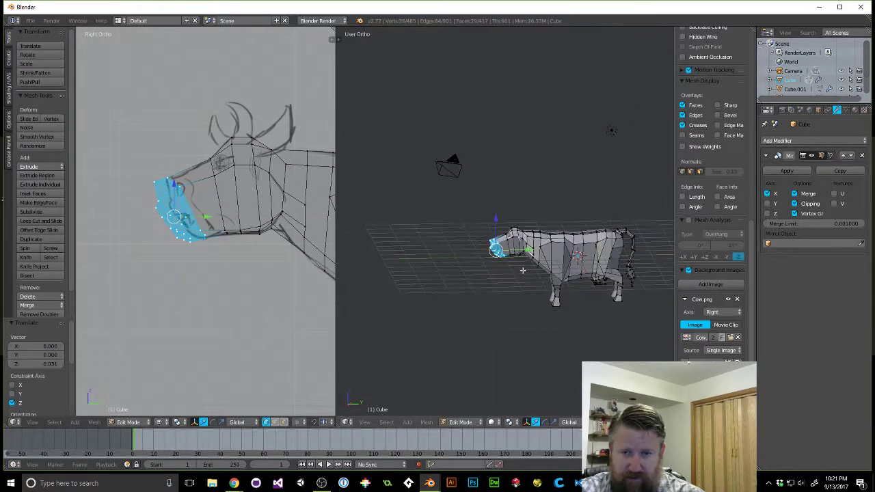
pyautogui.moveTo(522, 267); pyautogui.dragTo(573, 293, button='middle')
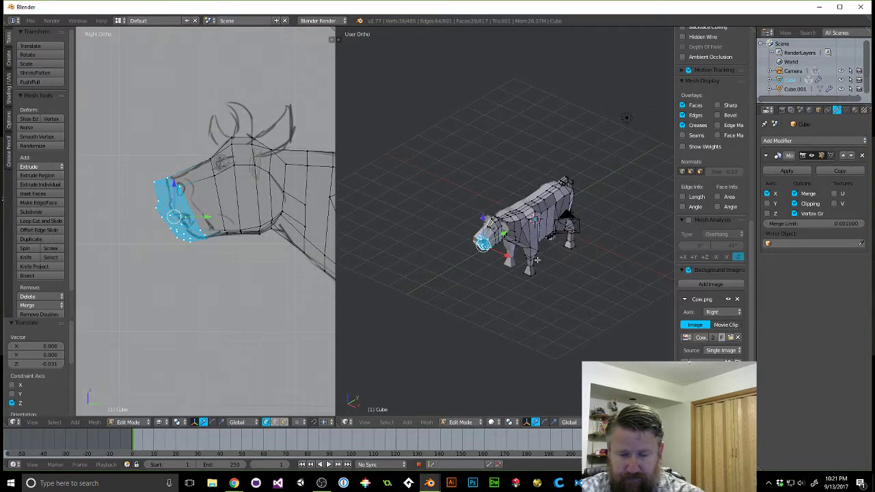
pyautogui.press('a')
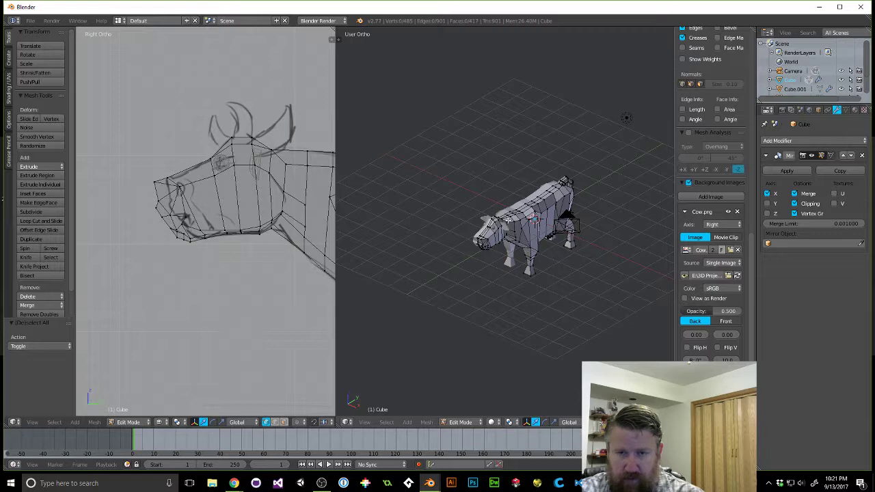
# Switch to face selection and select the face on top of the cow's head, above the eye, where the horn grows.
pyautogui.scroll(8, 508, 220)
pyautogui.scroll(2, 441, 196)
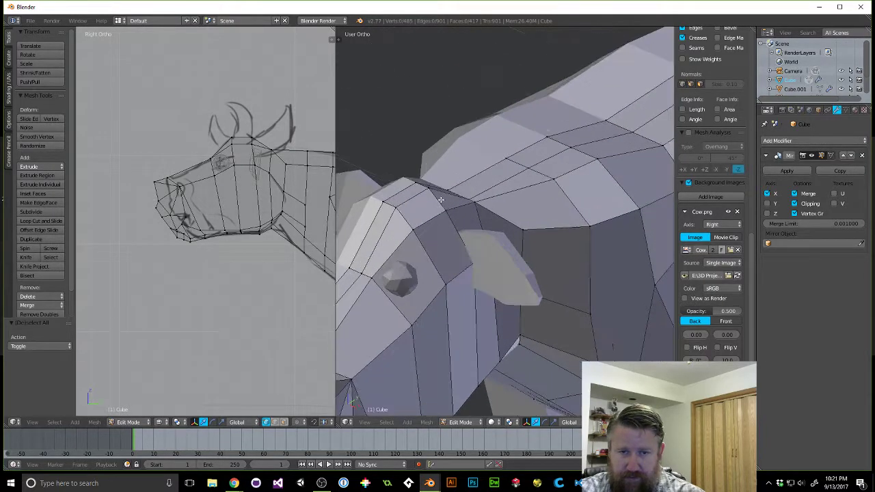
pyautogui.keyDown('shift'); pyautogui.moveTo(441, 204); pyautogui.dragTo(547, 217, button='middle'); pyautogui.keyUp('shift')
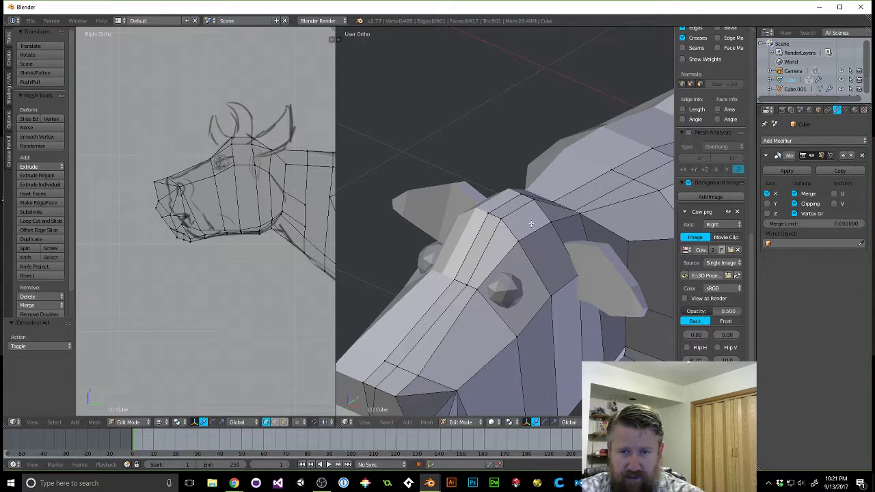
pyautogui.rightClick(531, 223)
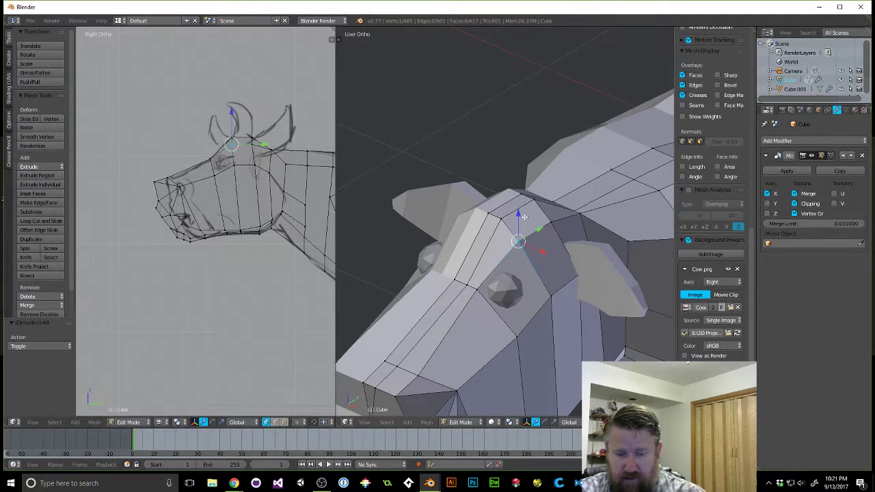
pyautogui.hotkey('ctrl', 'Tab')
pyautogui.click(509, 235)
pyautogui.rightClick(525, 219)
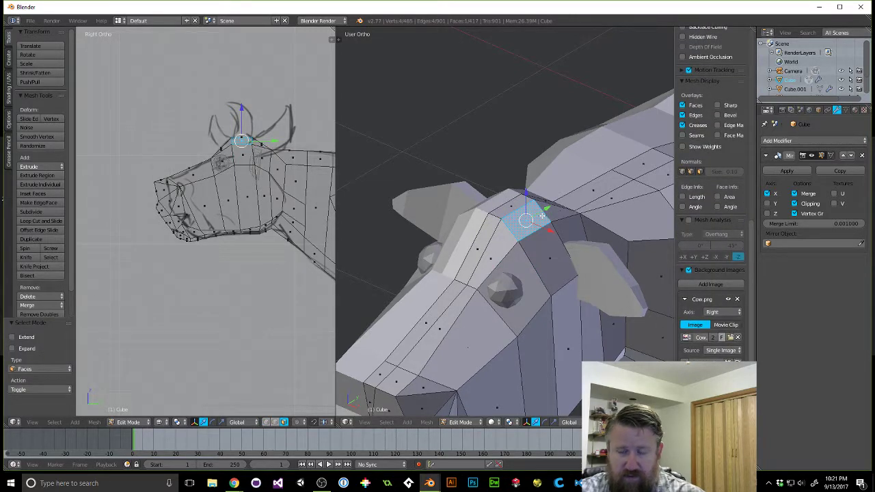
# Extrude the selected horn-base face in place and scale it to 0.539 to form a smaller inner face.
pyautogui.press('e')
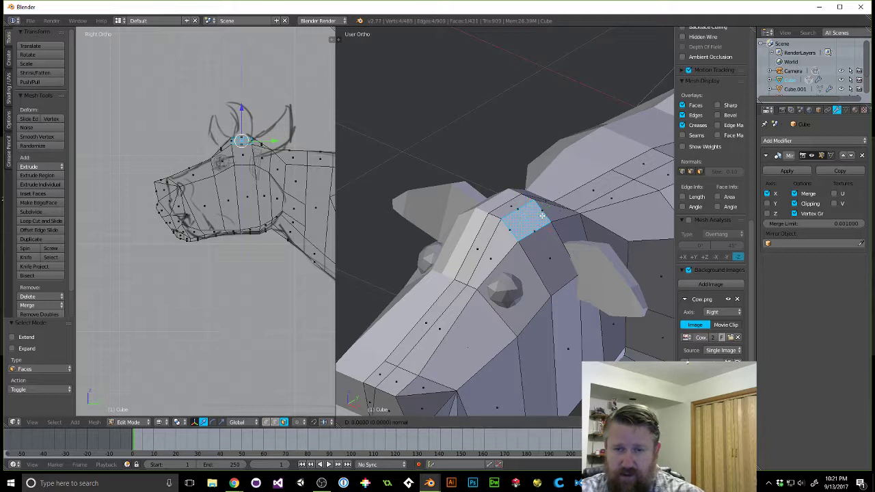
pyautogui.press('s')
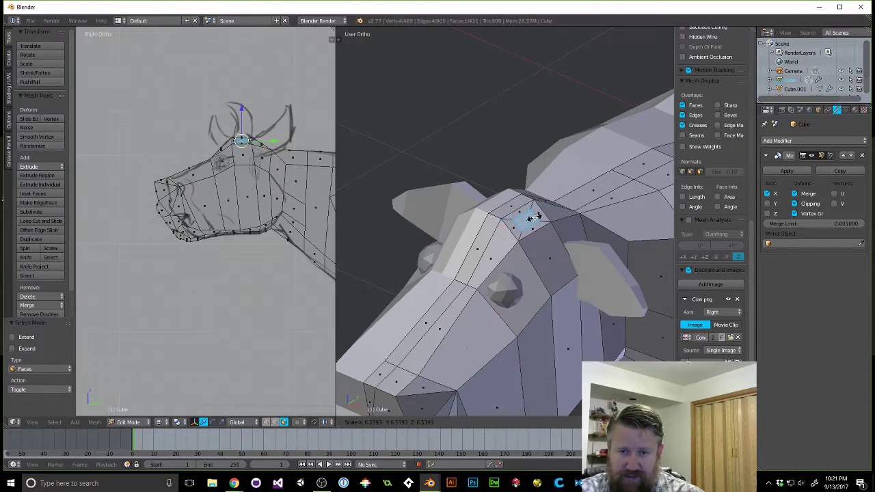
pyautogui.click(535, 217)
# Try extruding the inner horn-base face outward by about 0.149, and undo that extrusion.
pyautogui.press('e')
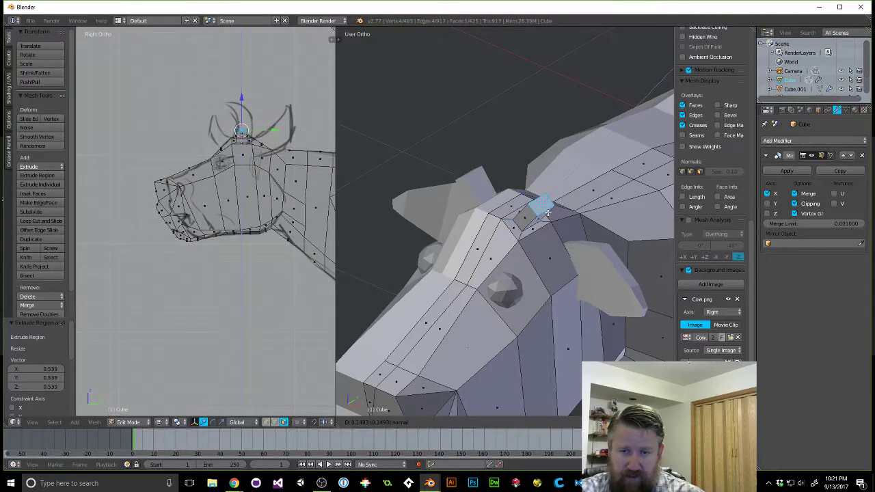
pyautogui.click(548, 212)
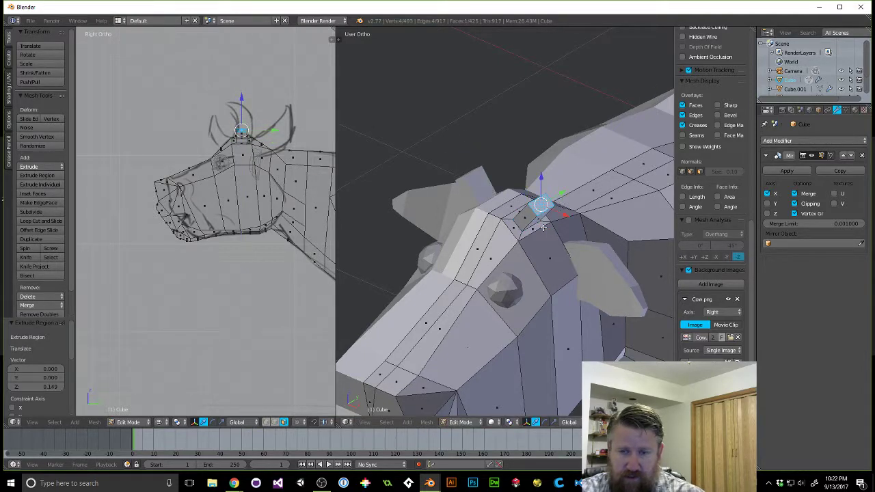
pyautogui.moveTo(549, 232); pyautogui.dragTo(570, 216, button='middle')
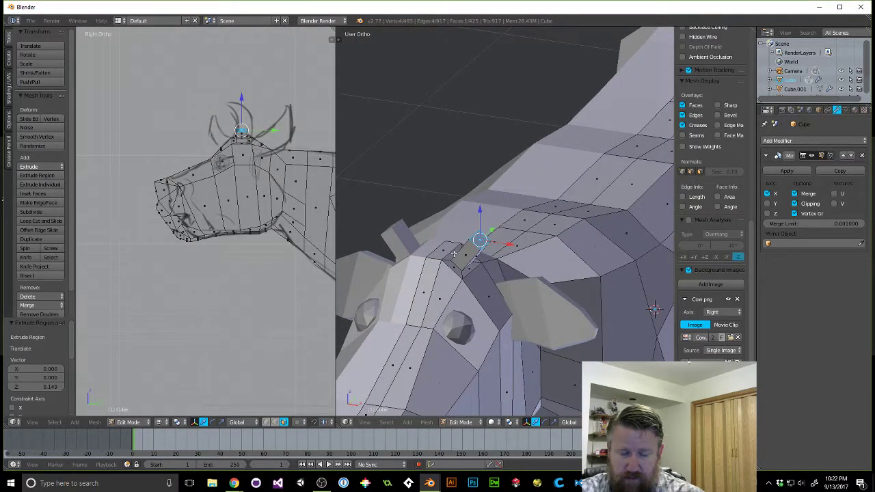
pyautogui.hotkey('ctrl', 'z')
# Try beveling the edges of the inner horn-base face by about 0.013, and undo the bevel.
pyautogui.moveTo(454, 253); pyautogui.dragTo(435, 282, button='middle')
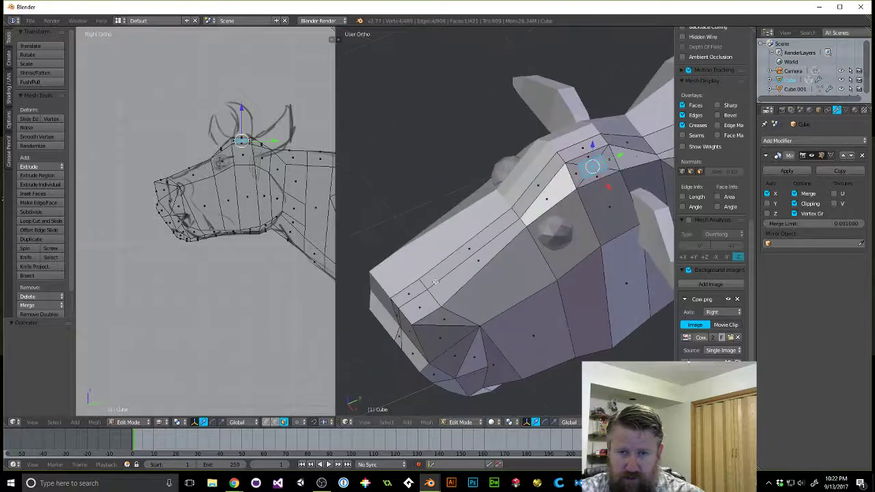
pyautogui.keyDown('shift'); pyautogui.moveTo(594, 149); pyautogui.dragTo(595, 194, button='middle'); pyautogui.keyUp('shift')
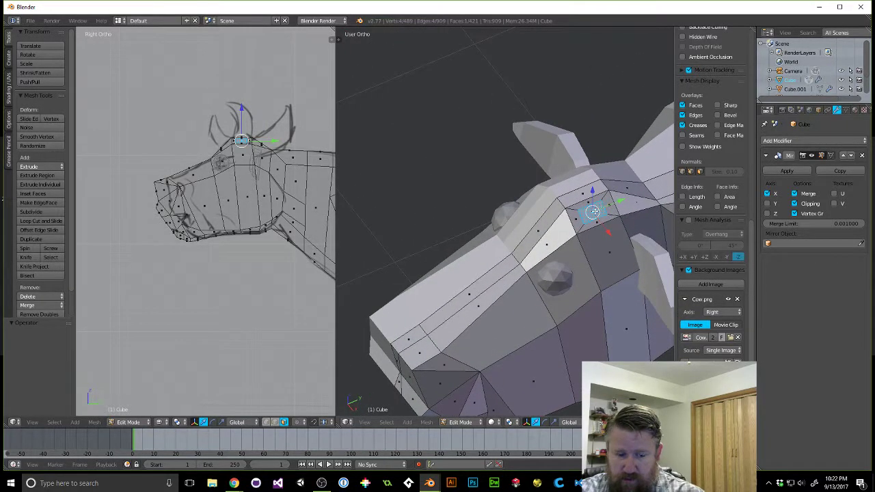
pyautogui.scroll(8, 592, 212)
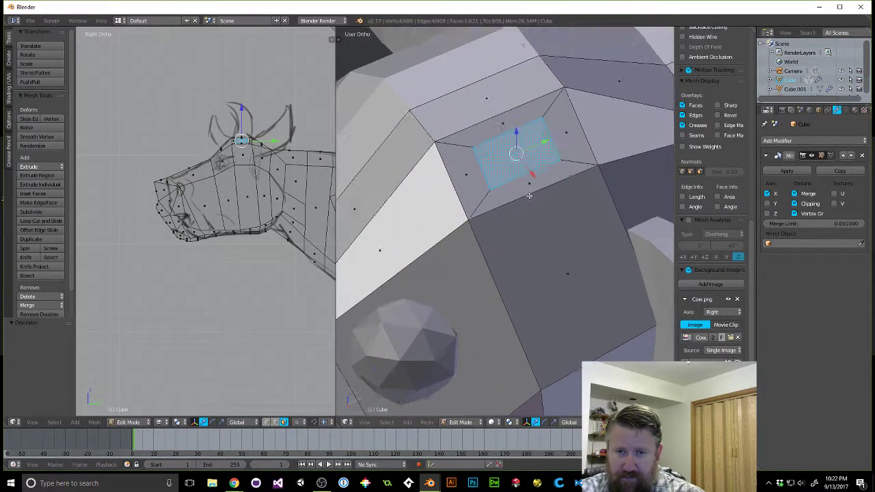
pyautogui.scroll(1, 527, 186)
pyautogui.hotkey('ctrl', 'b')
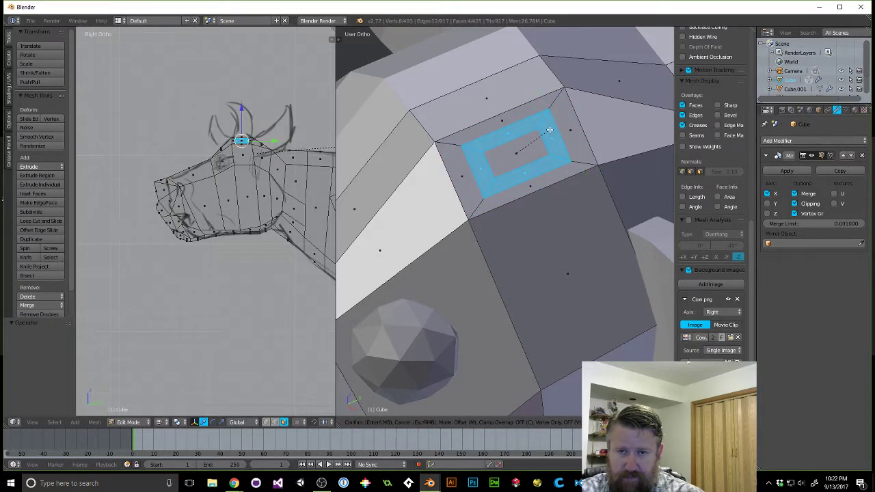
pyautogui.click(549, 130)
pyautogui.moveTo(550, 130); pyautogui.dragTo(443, 203, button='middle')
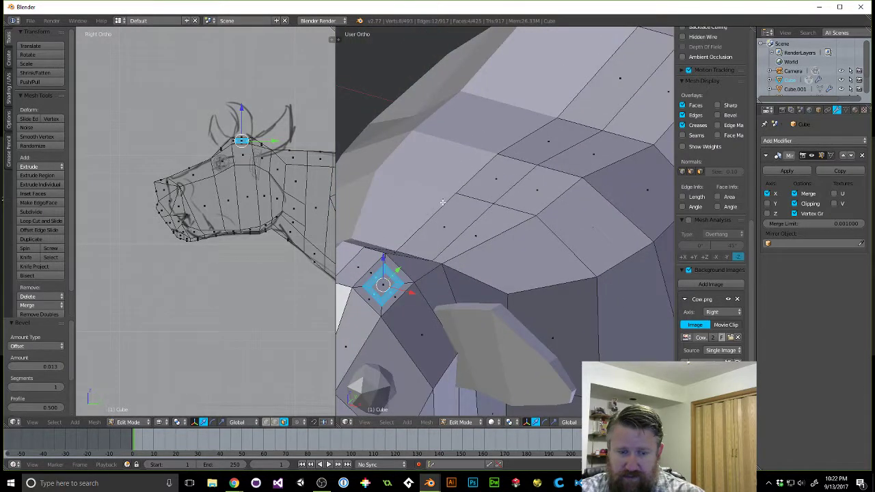
pyautogui.hotkey('ctrl', 'z')
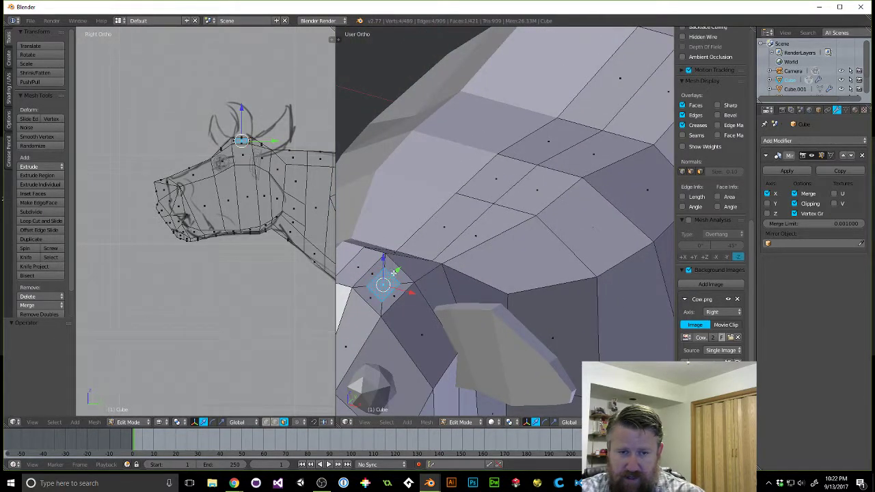
# Search the operators for "sub" and try Subdivide Edge-Ring on the inner horn-base face.
pyautogui.keyDown('shift'); pyautogui.moveTo(392, 286); pyautogui.dragTo(511, 228, button='middle'); pyautogui.keyUp('shift')
pyautogui.scroll(8, 509, 231)
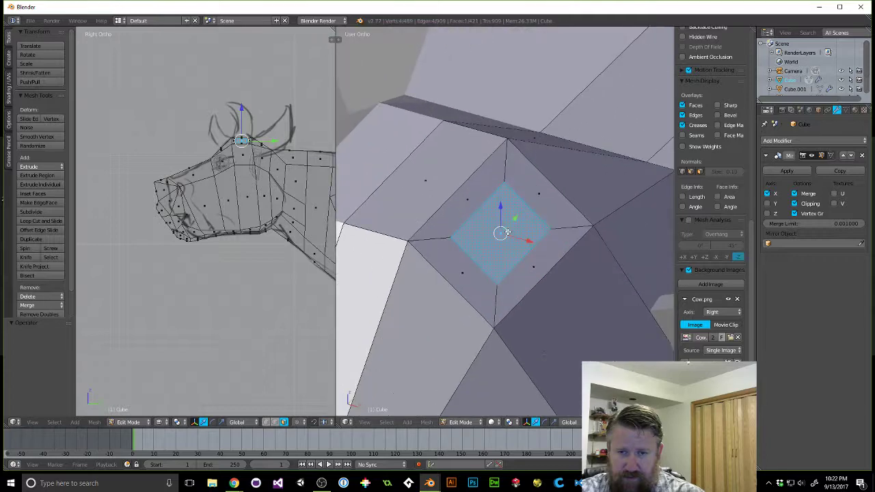
pyautogui.scroll(-1, 507, 233)
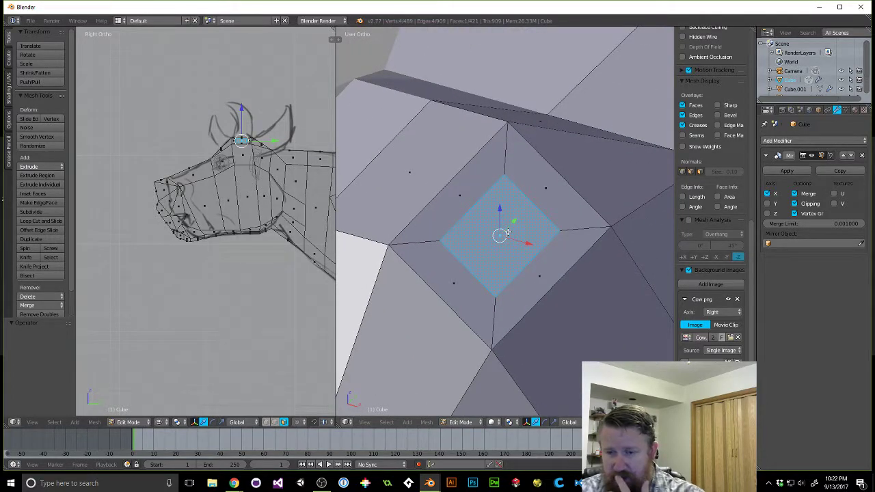
pyautogui.press('space')
pyautogui.write('sub')
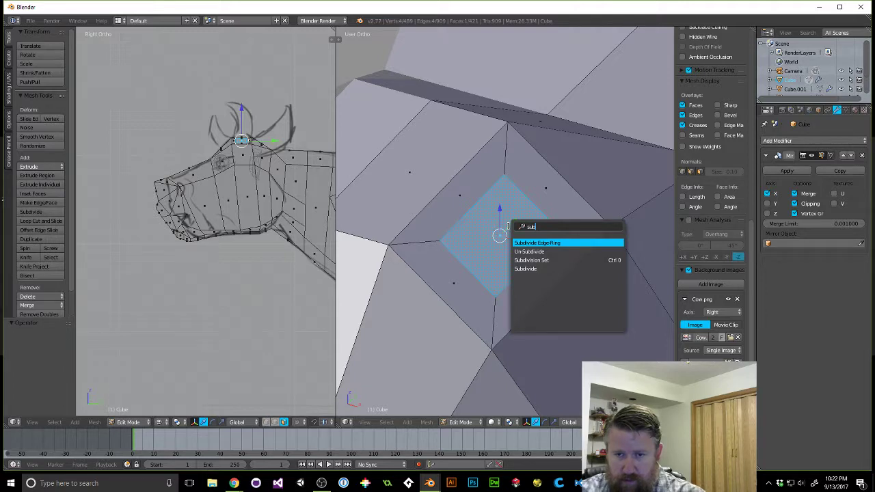
pyautogui.press('Return')
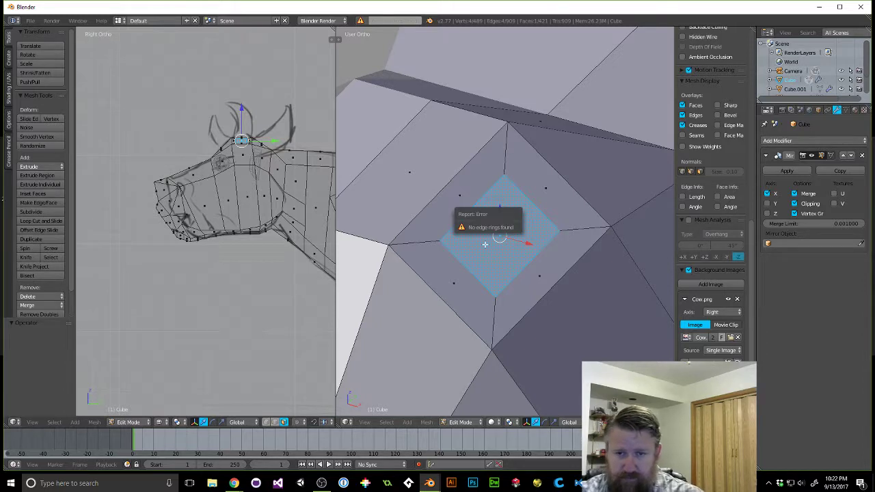
pyautogui.press('space')
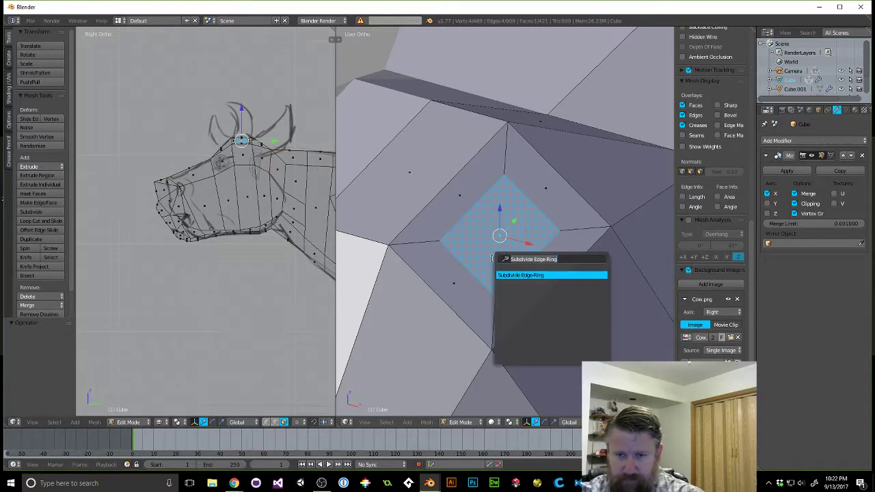
pyautogui.press('BackSpace')
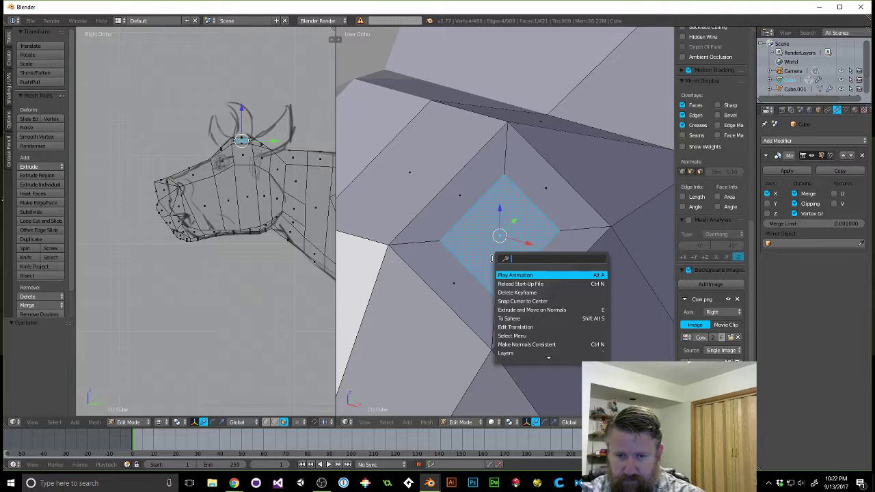
pyautogui.click(528, 324)
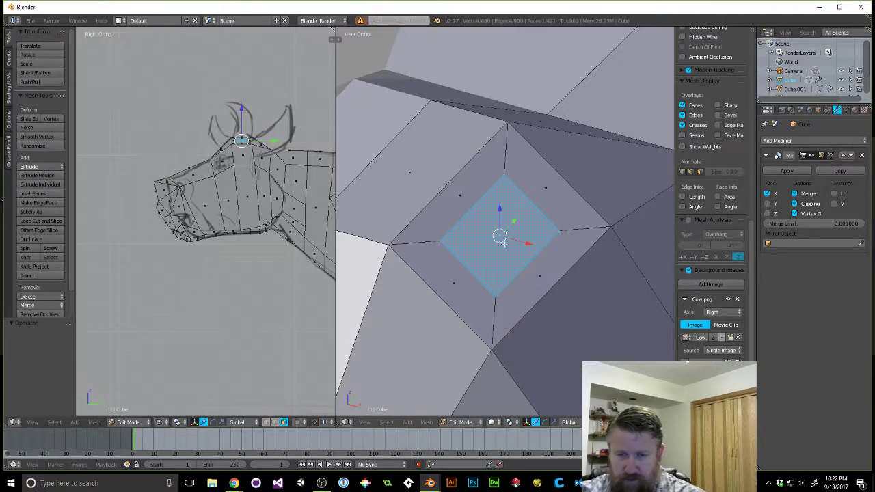
# Search the operators for a rounding tool, try Smooth Vertex on the inner horn-base face, and undo the smoothing.
pyautogui.press('space')
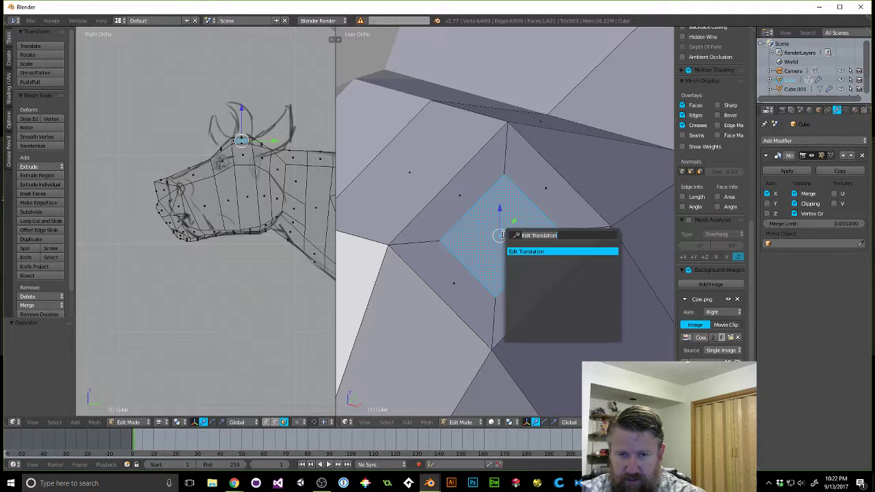
pyautogui.write('roun')
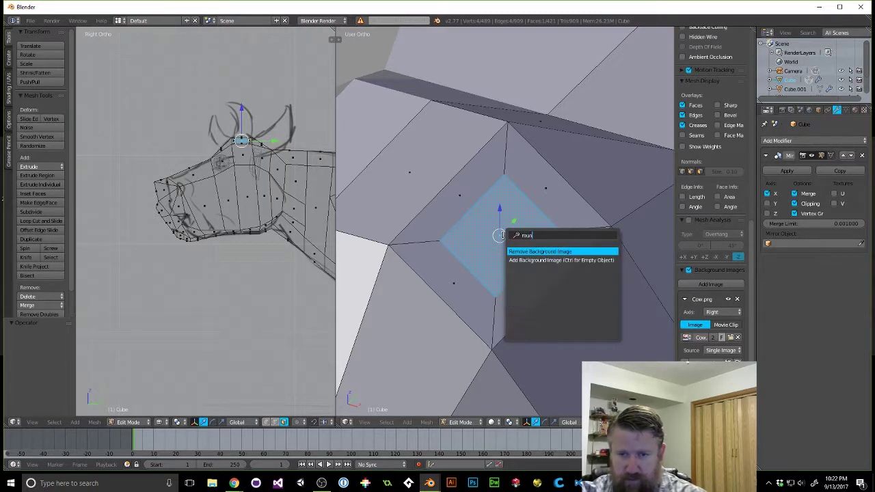
pyautogui.press('BackSpace')
pyautogui.press('BackSpace')
pyautogui.press('BackSpace')
pyautogui.press('BackSpace')
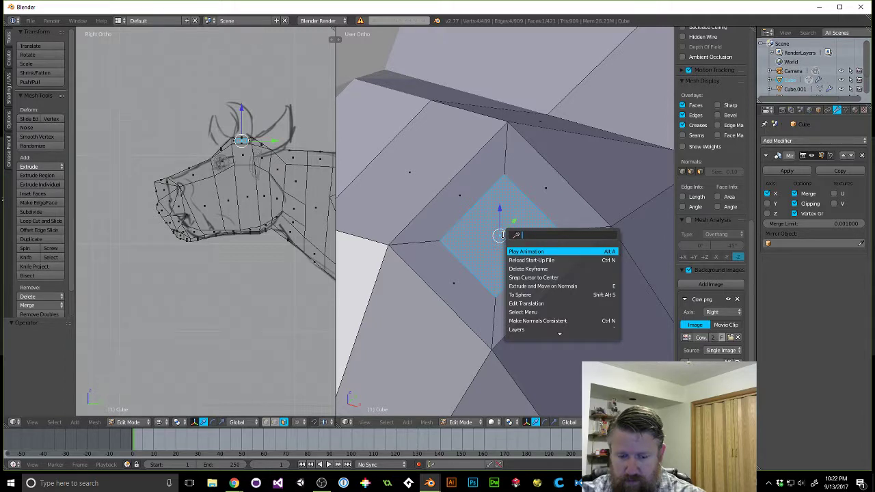
pyautogui.write('smo')
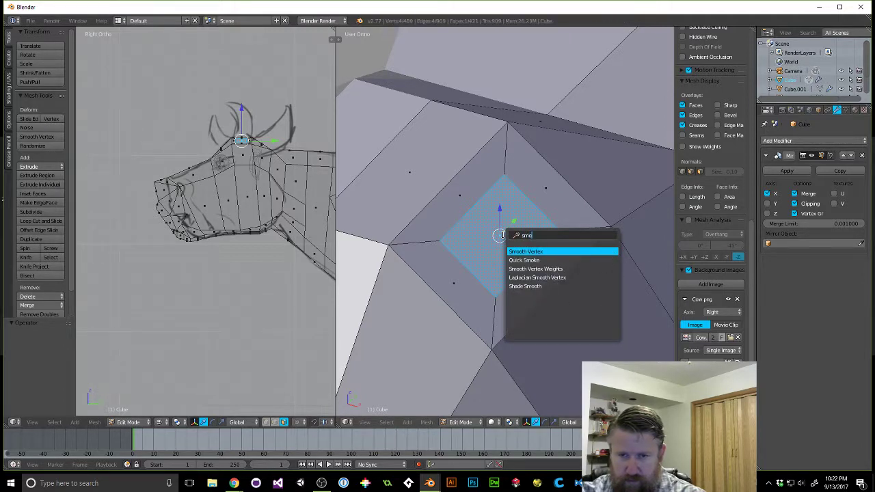
pyautogui.press('Return')
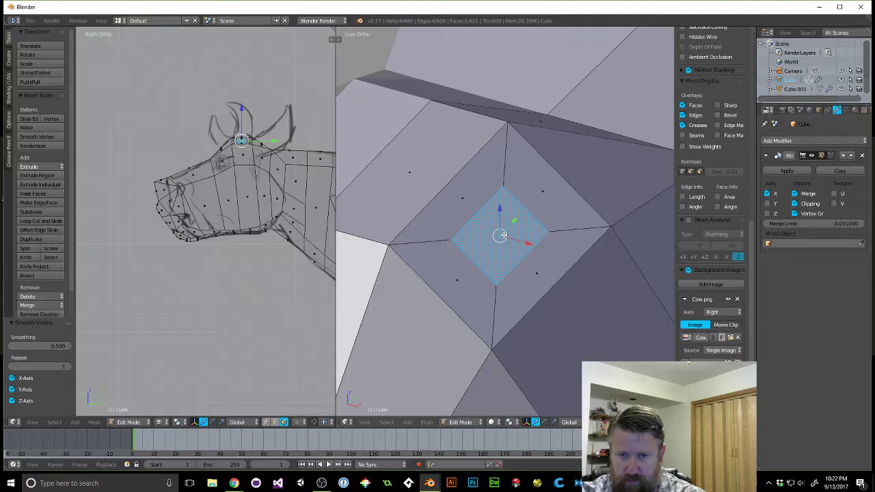
pyautogui.hotkey('ctrl', 'z')
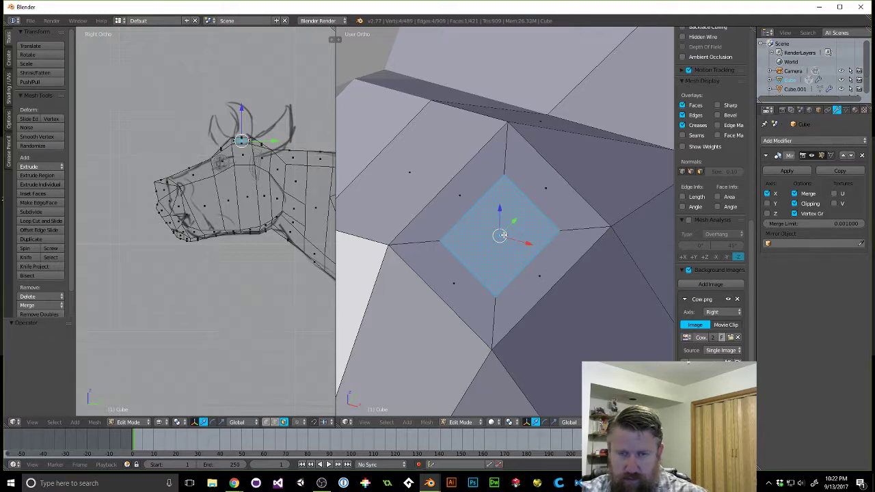
pyautogui.scroll(-2, 502, 234)
pyautogui.moveTo(507, 237); pyautogui.dragTo(504, 258, button='middle')
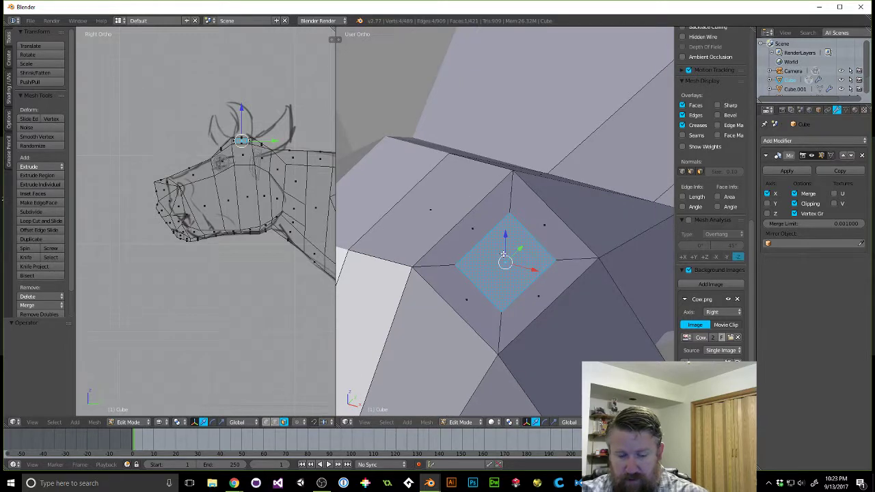
pyautogui.hotkey('ctrl', 'r')
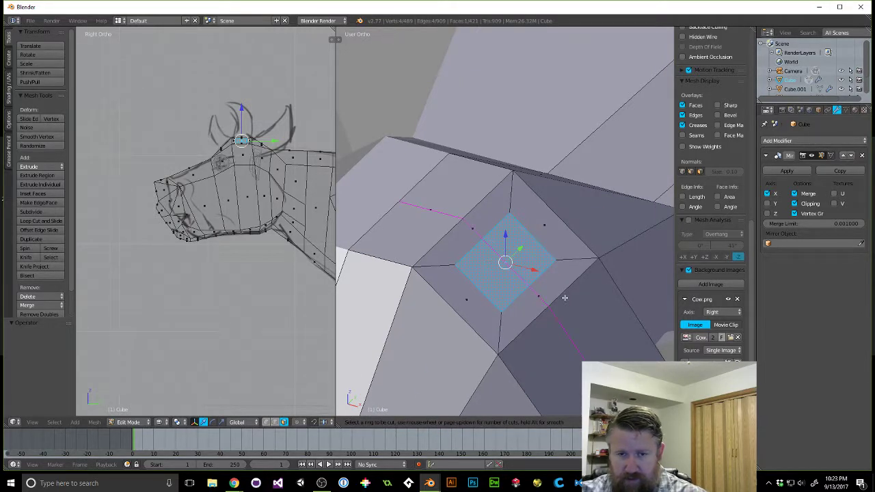
pyautogui.press('Escape')
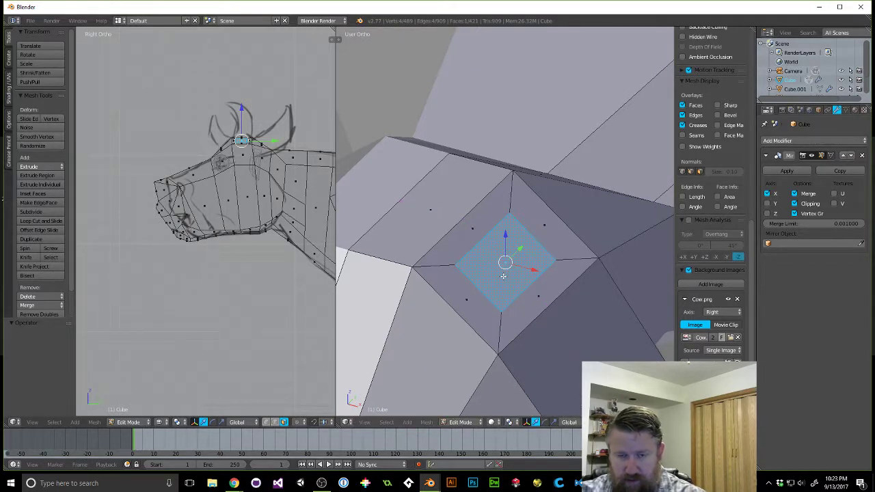
# Undo the scaled-down extrusion of the horn-base face and clear the selection.
pyautogui.hotkey('ctrl', 'z')
pyautogui.press('a')
pyautogui.scroll(-3, 501, 281)
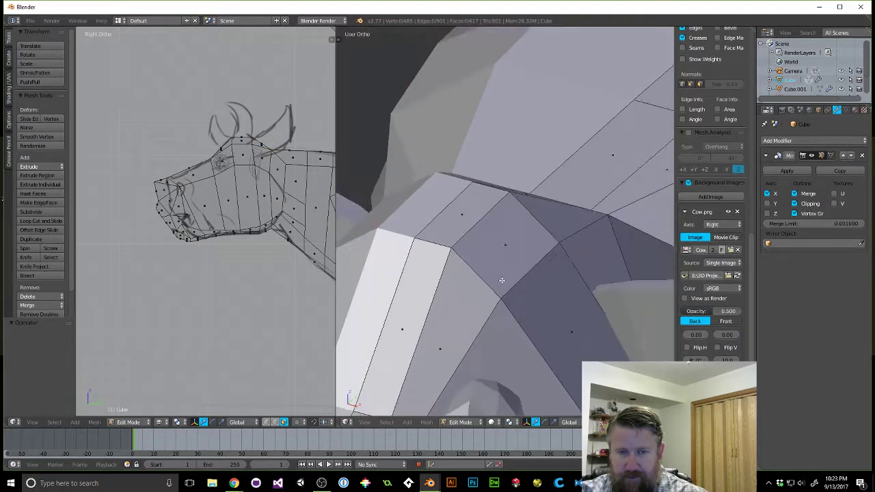
# Cut a closed eight-sided outline into the face on top of the head, above the eye, with the Knife tool.
pyautogui.scroll(-8, 506, 244)
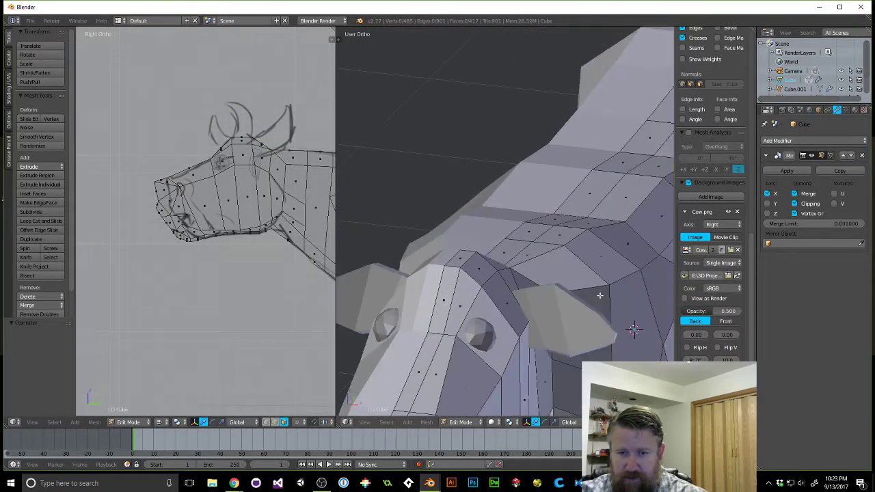
pyautogui.moveTo(613, 309); pyautogui.dragTo(625, 207, button='middle')
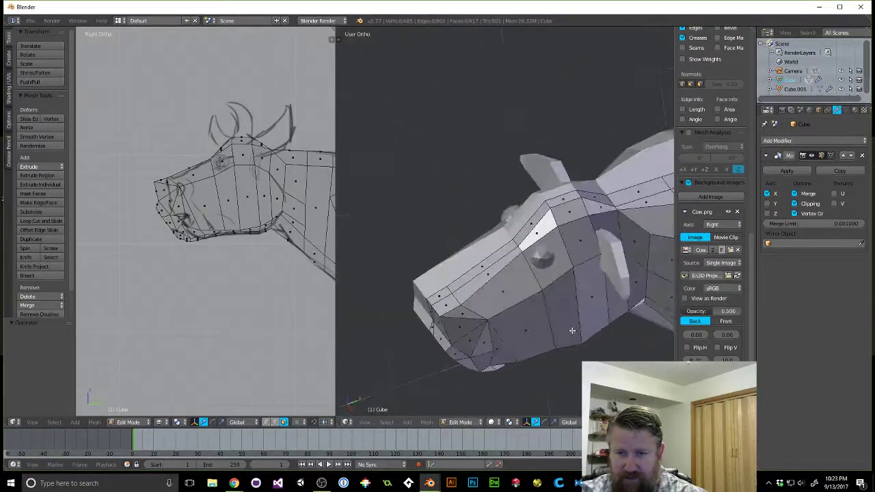
pyautogui.scroll(10, 592, 200)
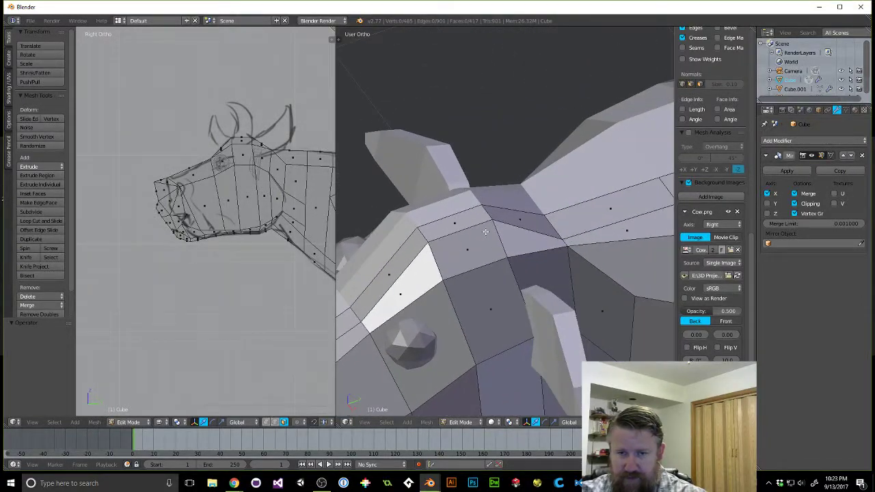
pyautogui.keyDown('shift'); pyautogui.moveTo(463, 261); pyautogui.dragTo(498, 252, button='middle'); pyautogui.keyUp('shift')
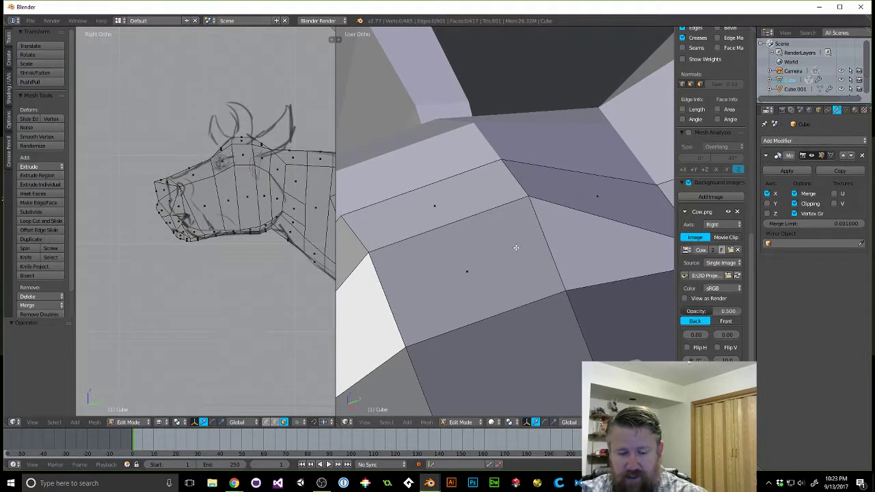
pyautogui.press('k')
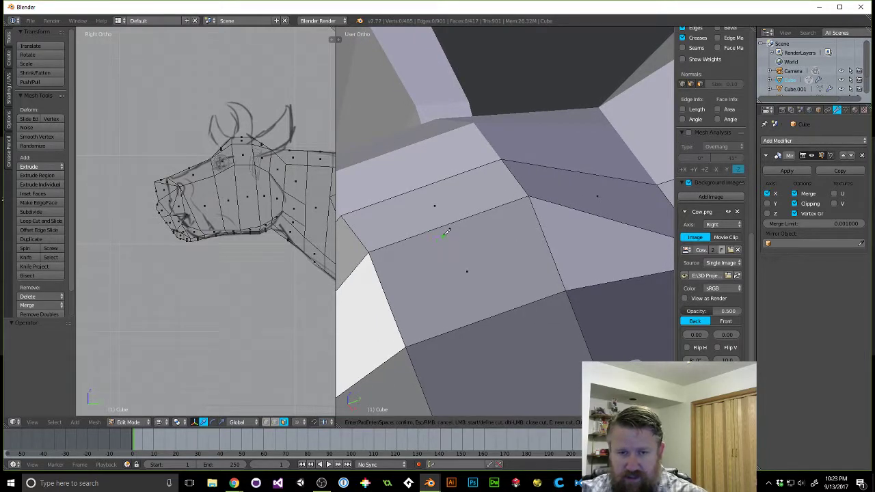
pyautogui.click(443, 236)
pyautogui.click(426, 259)
pyautogui.click(435, 283)
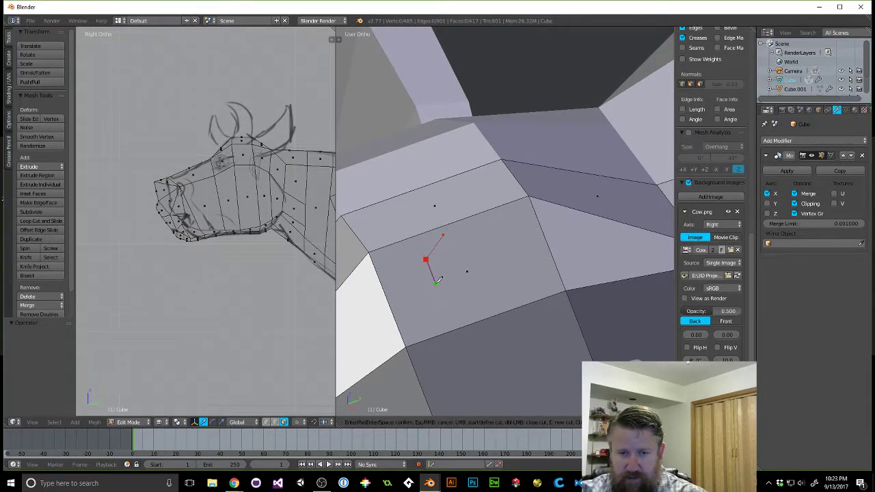
pyautogui.click(463, 297)
pyautogui.click(495, 287)
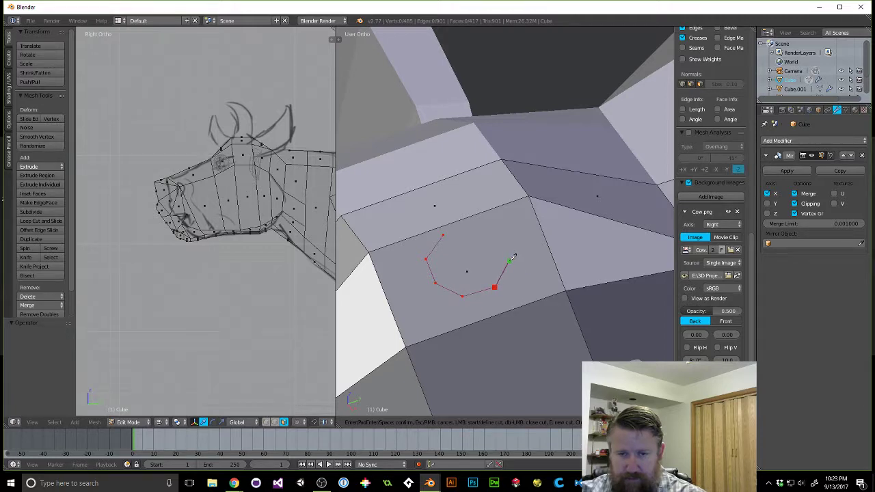
pyautogui.click(509, 260)
pyautogui.click(497, 236)
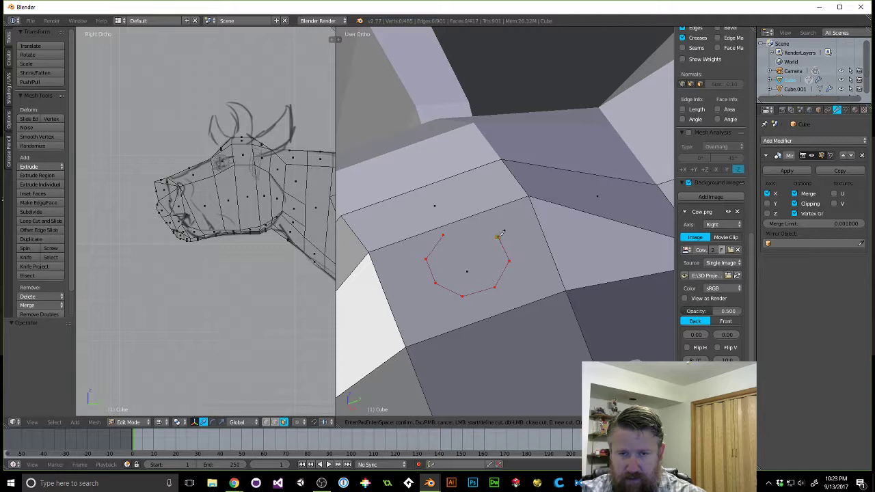
pyautogui.click(469, 227)
pyautogui.click(443, 235)
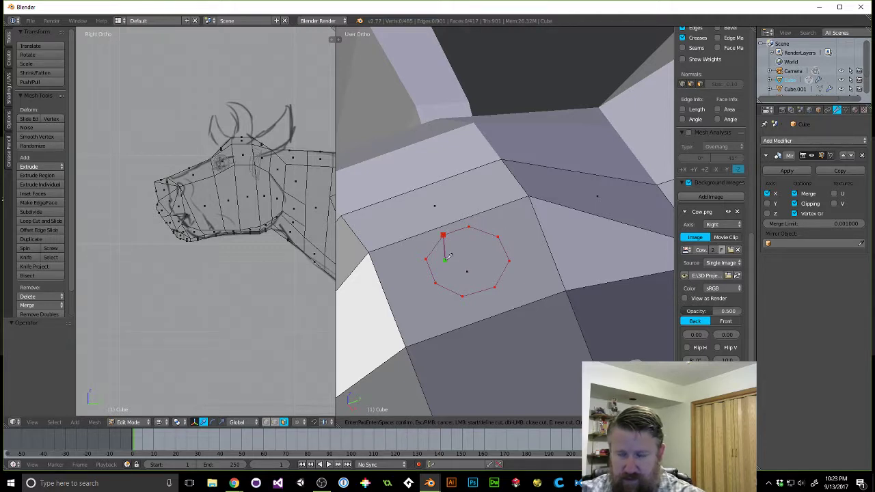
pyautogui.press('Return')
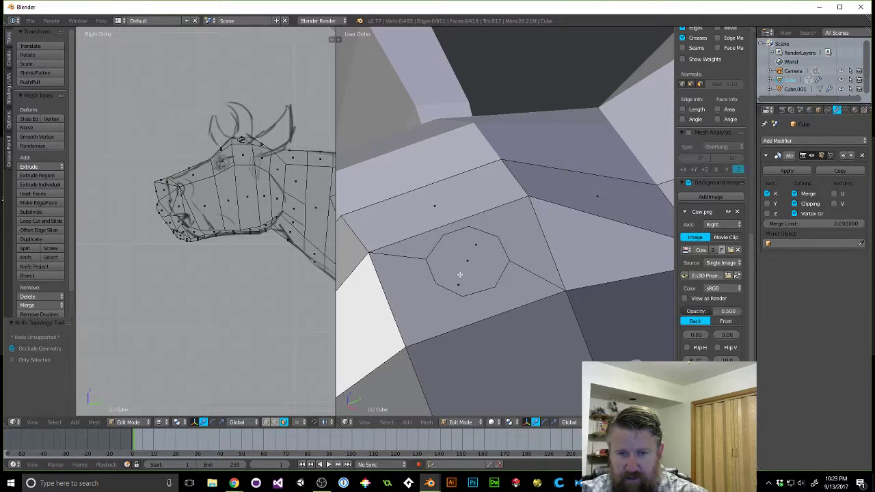
# Extrude the new octagonal face on top of the head outward by about 0.075 to form a horn stub.
pyautogui.rightClick(459, 275)
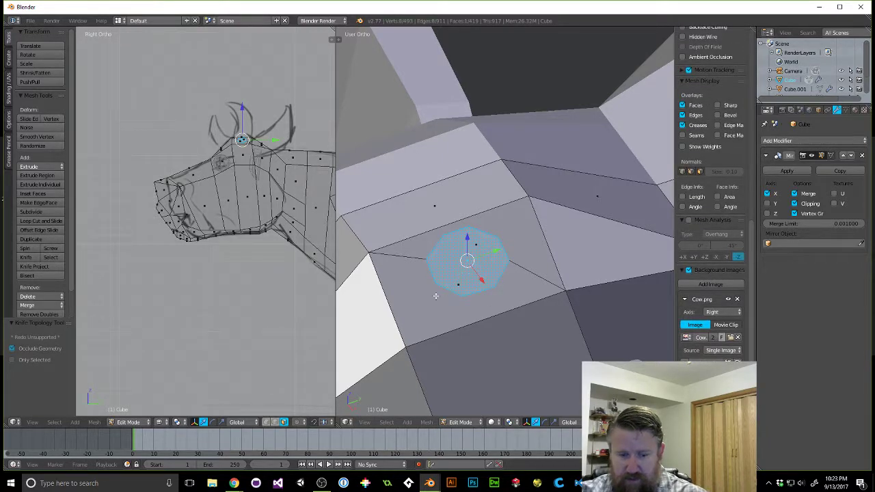
pyautogui.moveTo(433, 293); pyautogui.dragTo(506, 255, button='middle')
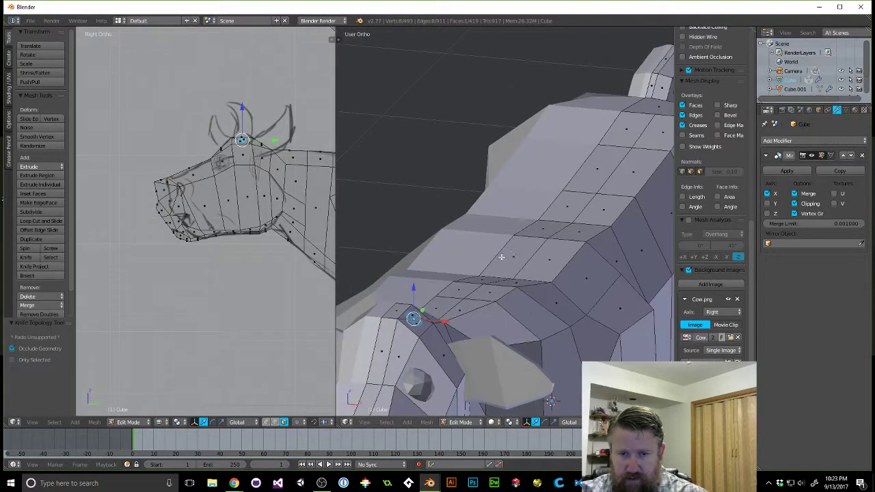
pyautogui.press('e')
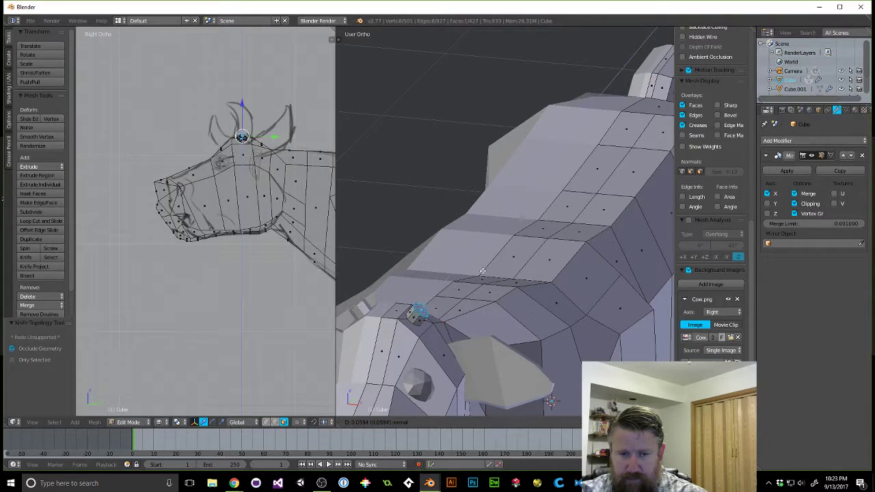
pyautogui.click(484, 269)
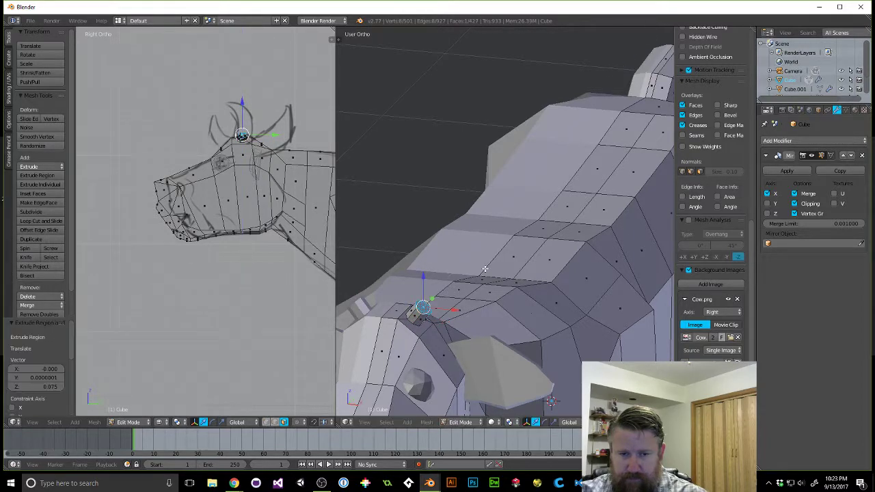
# Round off the horn stub's end face with a four-segment bevel of about 0.039.
pyautogui.scroll(3, 385, 323)
pyautogui.keyDown('shift'); pyautogui.moveTo(385, 324); pyautogui.dragTo(552, 182, button='middle'); pyautogui.keyUp('shift')
pyautogui.hotkey('ctrl', 'b')
pyautogui.scroll(3, 540, 213)
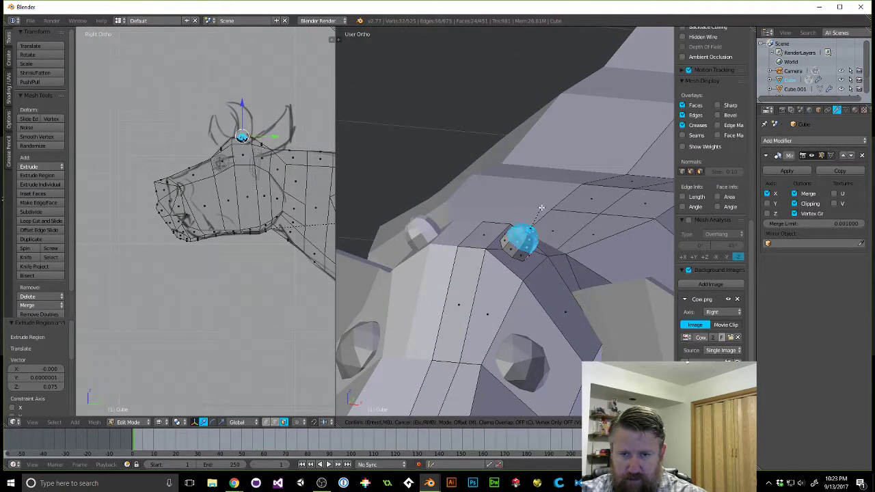
pyautogui.scroll(-2, 543, 209)
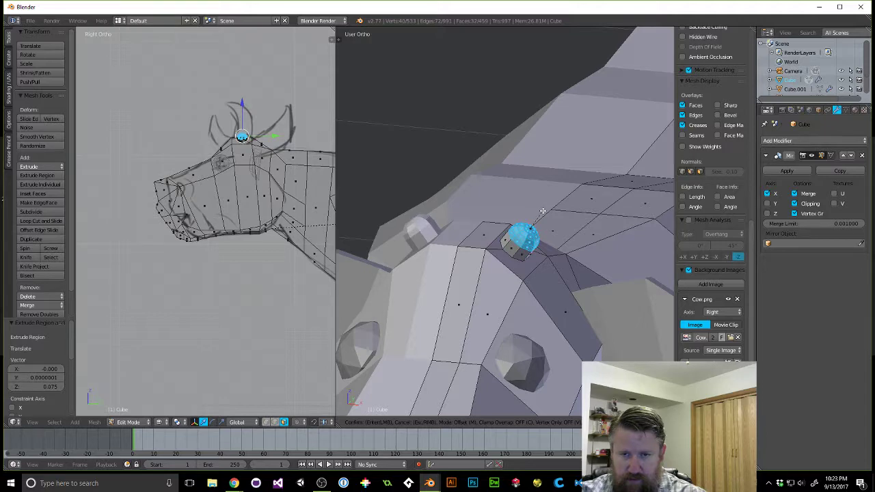
pyautogui.click(542, 211)
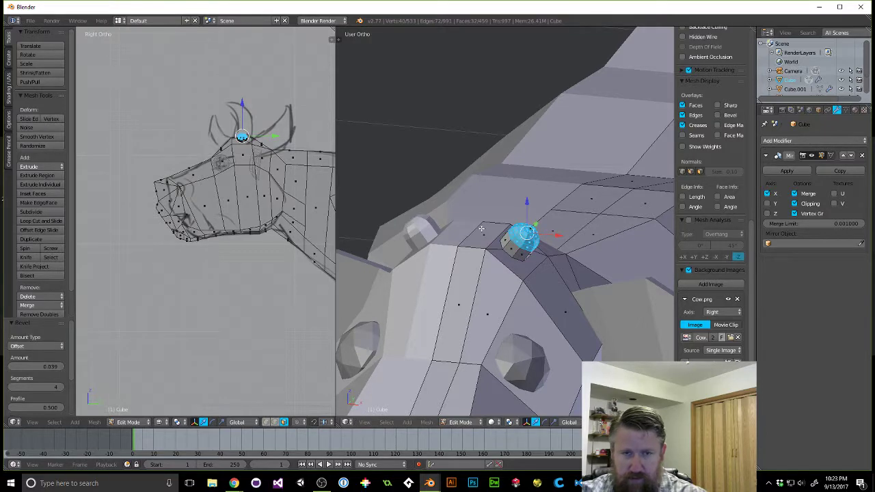
# Try moving the rounded end of the horn stub along Z, and undo the move.
pyautogui.scroll(-6, 550, 262)
pyautogui.moveTo(550, 262); pyautogui.dragTo(548, 229, button='middle')
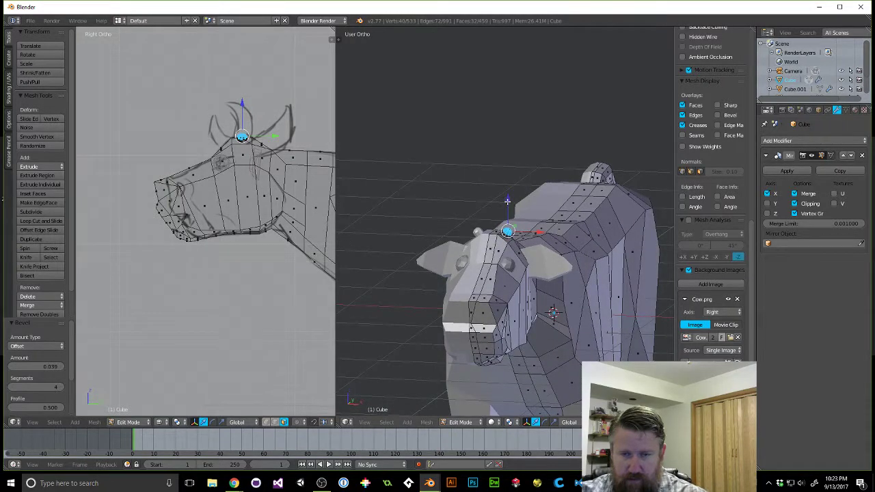
pyautogui.moveTo(507, 201); pyautogui.dragTo(543, 231)
pyautogui.hotkey('ctrl', 'z')
pyautogui.hotkey('ctrl', 'z')
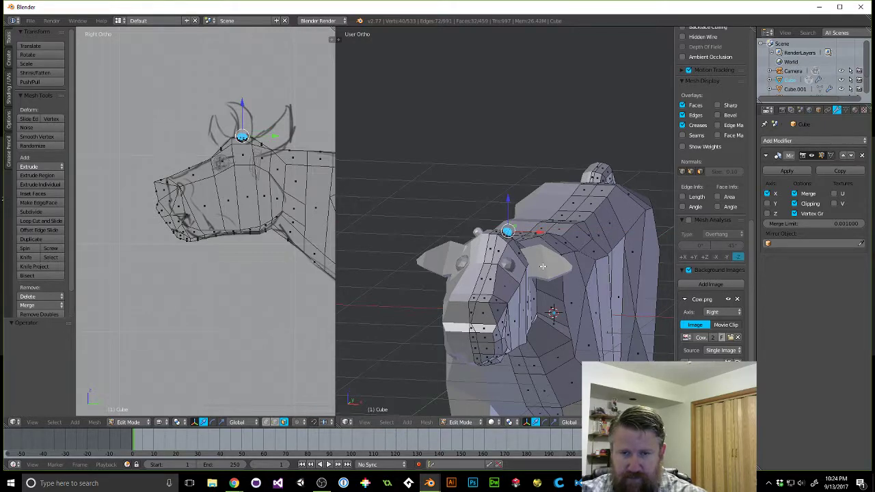
# Switch to Object Mode with nothing selected and examine the whole cow from several angles in a maximized 3D view.
pyautogui.scroll(-3, 542, 266)
pyautogui.moveTo(542, 270); pyautogui.dragTo(547, 309, button='middle')
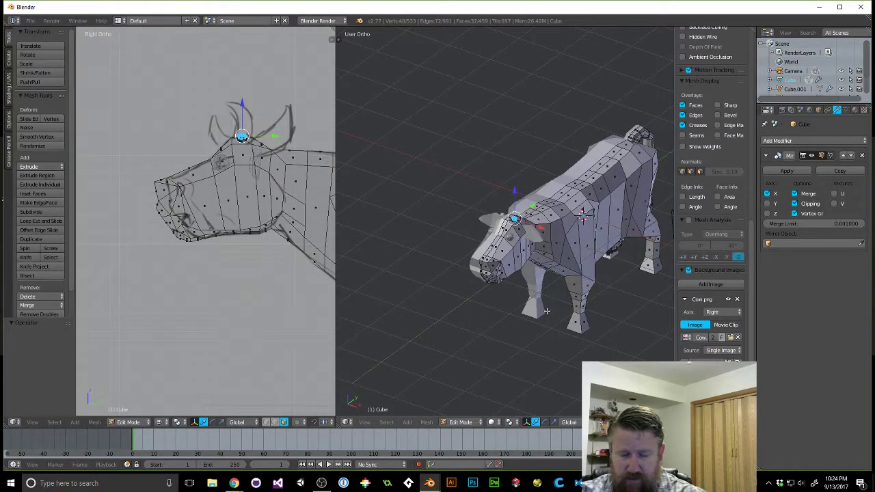
pyautogui.press('Tab')
pyautogui.press('Tab')
pyautogui.press('Tab')
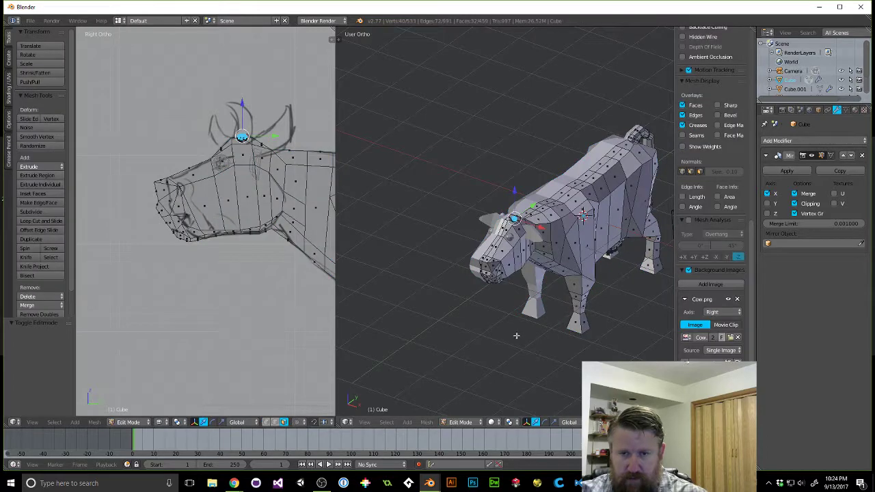
pyautogui.press('a')
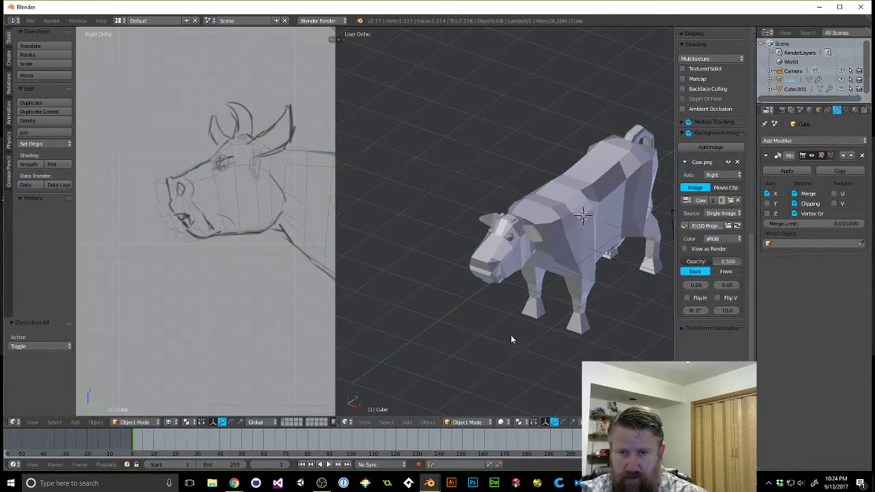
pyautogui.keyDown('shift'); pyautogui.moveTo(511, 335); pyautogui.dragTo(559, 299, button='middle'); pyautogui.keyUp('shift')
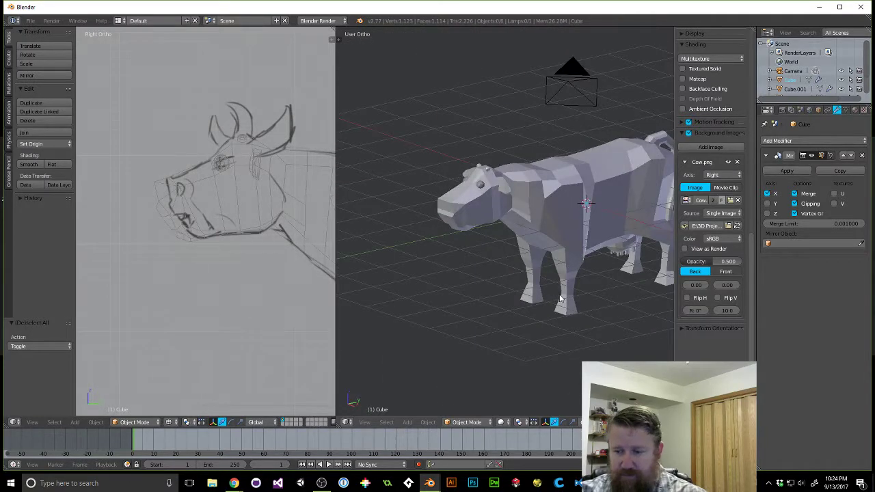
pyautogui.scroll(-3, 567, 295)
pyautogui.keyDown('shift'); pyautogui.moveTo(581, 258); pyautogui.dragTo(512, 333, button='middle'); pyautogui.keyUp('shift')
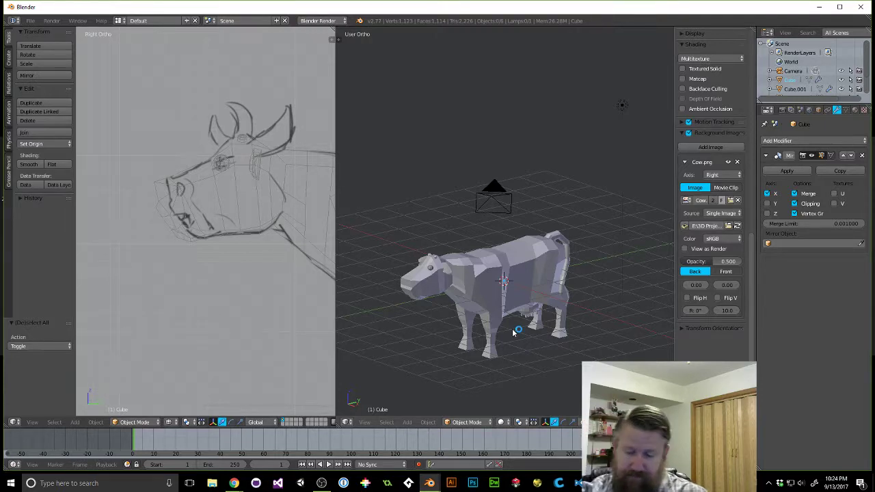
pyautogui.hotkey('ctrl', 'space')
pyautogui.scroll(4, 489, 308)
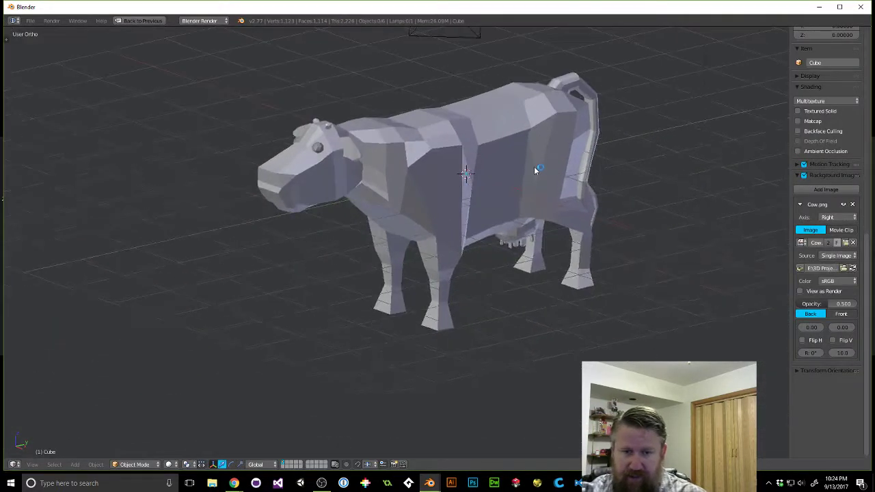
pyautogui.moveTo(535, 171); pyautogui.dragTo(628, 167, button='middle')
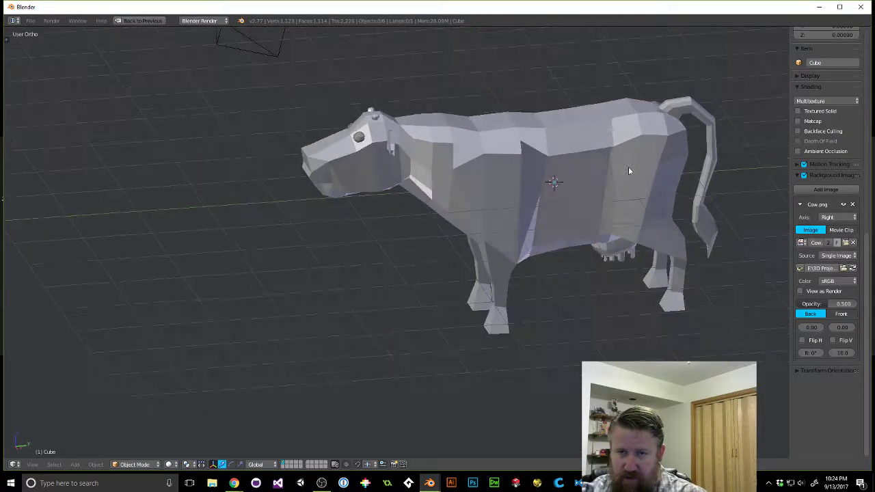
# In Edit Mode, select the four faces along the middle of the cow's back beside the spine and lower them slightly along Z.
pyautogui.rightClick(569, 145)
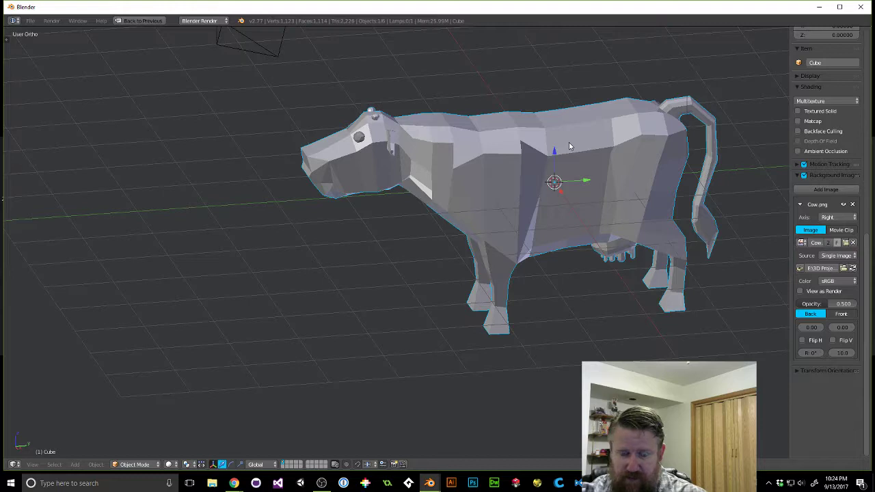
pyautogui.press('Tab')
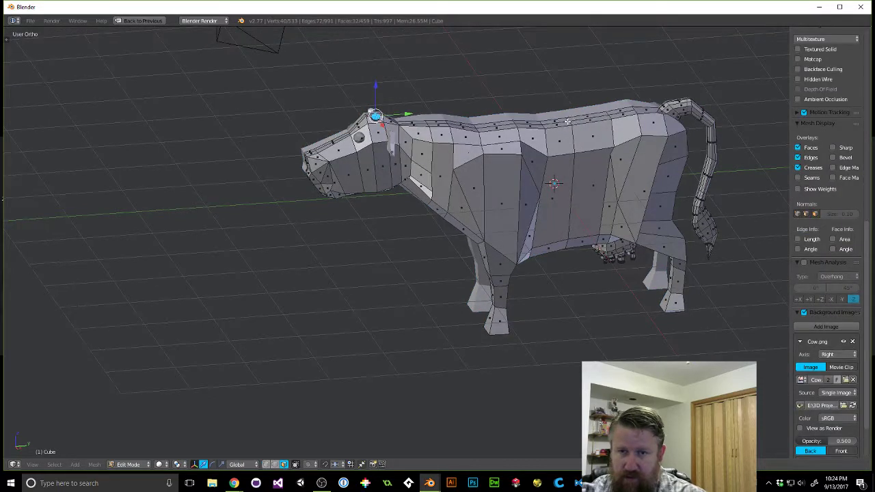
pyautogui.rightClick(562, 123)
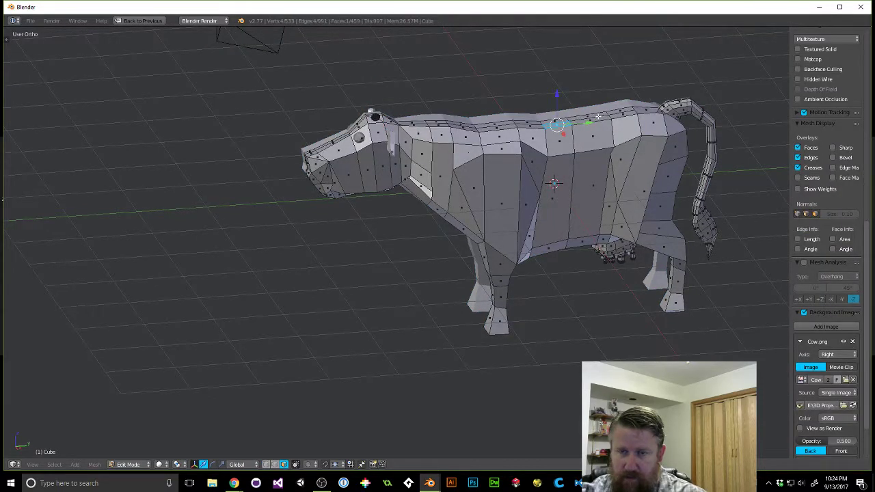
pyautogui.scroll(5, 600, 116)
pyautogui.keyDown('shift'); pyautogui.moveTo(637, 113); pyautogui.dragTo(336, 413, button='middle'); pyautogui.keyUp('shift')
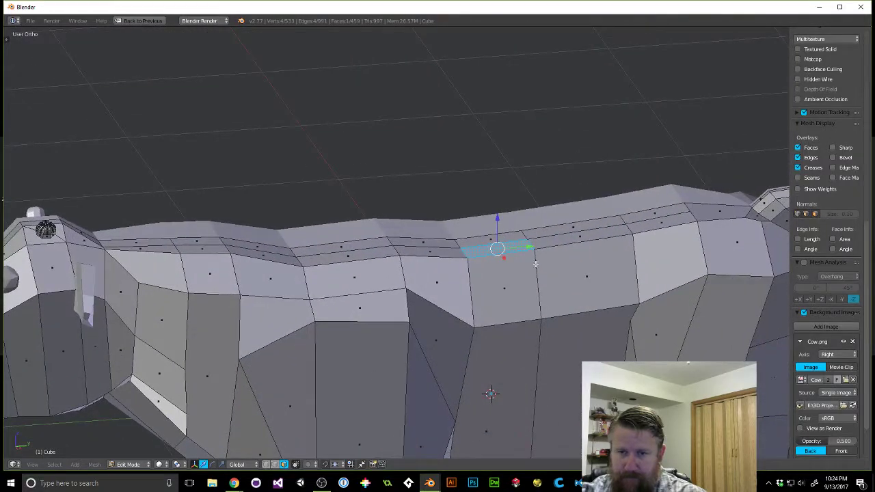
pyautogui.rightClick(565, 239)
pyautogui.keyDown('shift'); pyautogui.rightClick(523, 249); pyautogui.keyUp('shift')
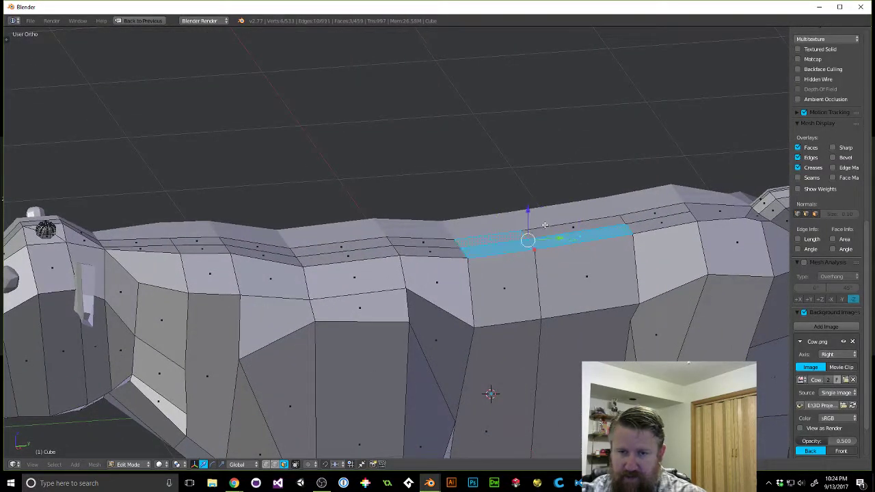
pyautogui.press('g')
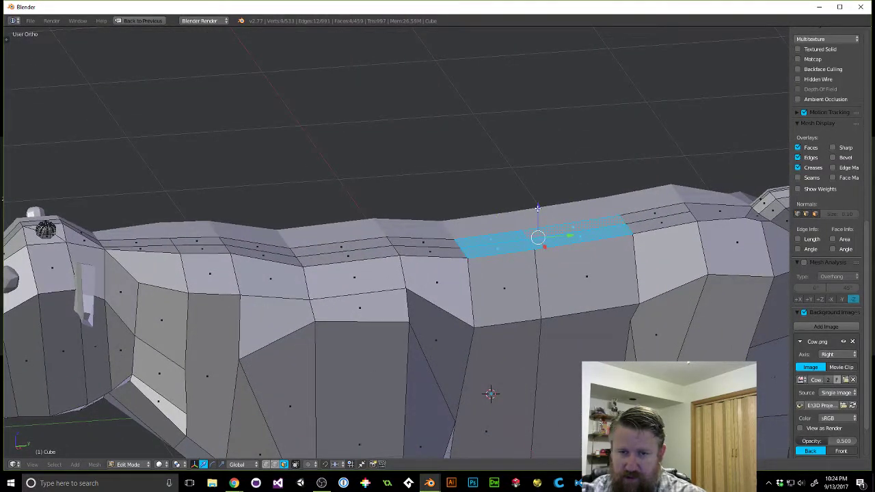
pyautogui.press('z')
pyautogui.click(537, 213)
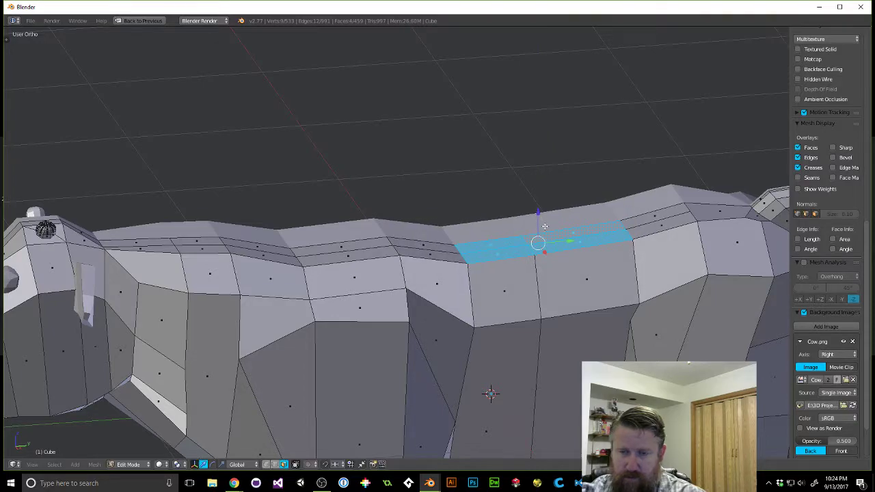
# Return to Object Mode, clear the selection and check the cow's reshaped back.
pyautogui.scroll(-4, 545, 226)
pyautogui.moveTo(547, 251); pyautogui.dragTo(589, 246, button='middle')
pyautogui.scroll(-3, 589, 246)
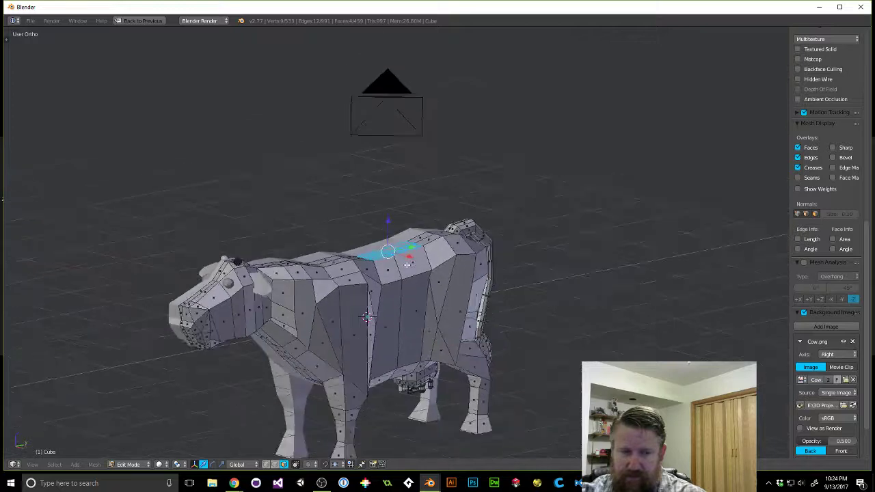
pyautogui.press('Tab')
pyautogui.press('a')
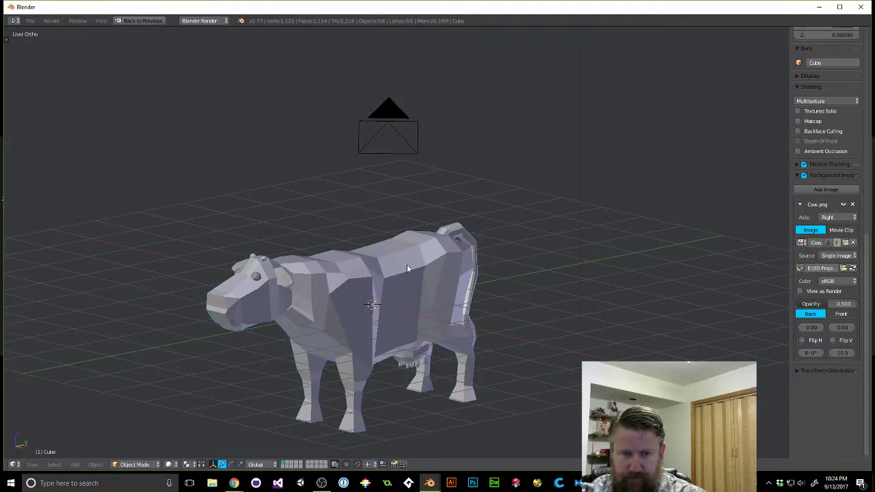
# Start saving the Blender file under a new name and go to the LowPoly folder in E:\3D Projects.
pyautogui.keyDown('shift'); pyautogui.moveTo(529, 259); pyautogui.dragTo(592, 183, button='middle'); pyautogui.keyUp('shift')
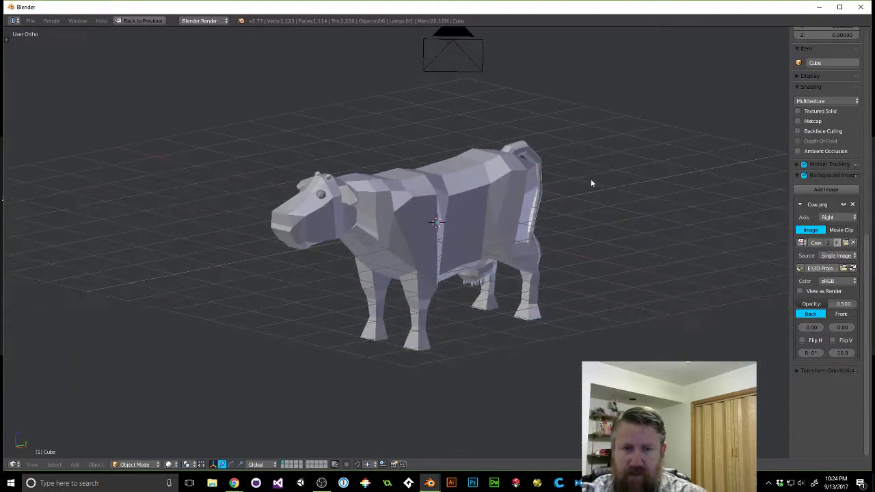
pyautogui.click(30, 21)
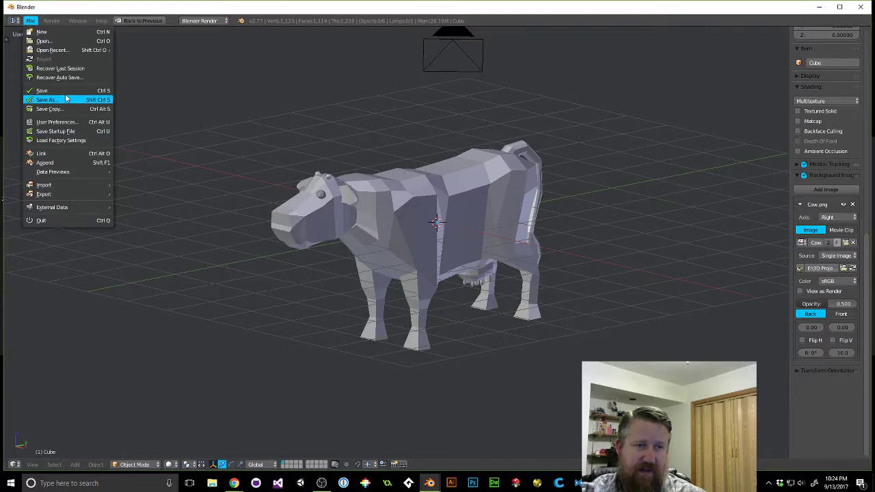
pyautogui.click(57, 101)
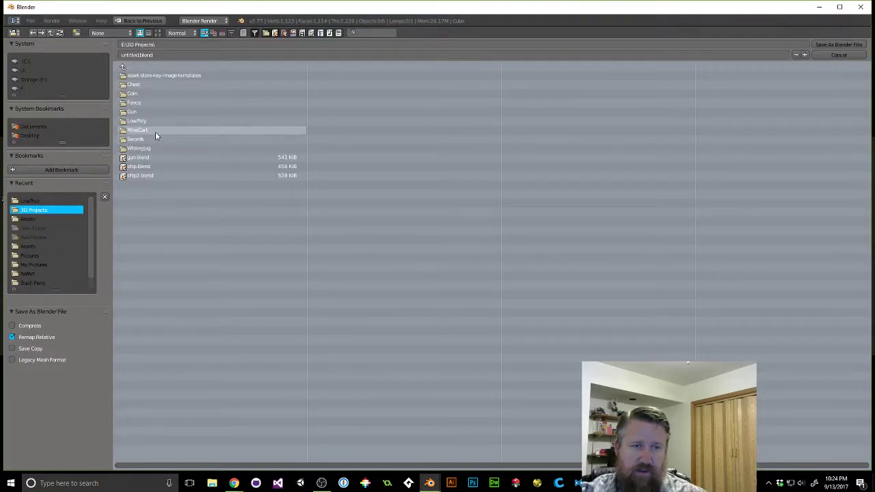
pyautogui.click(140, 120)
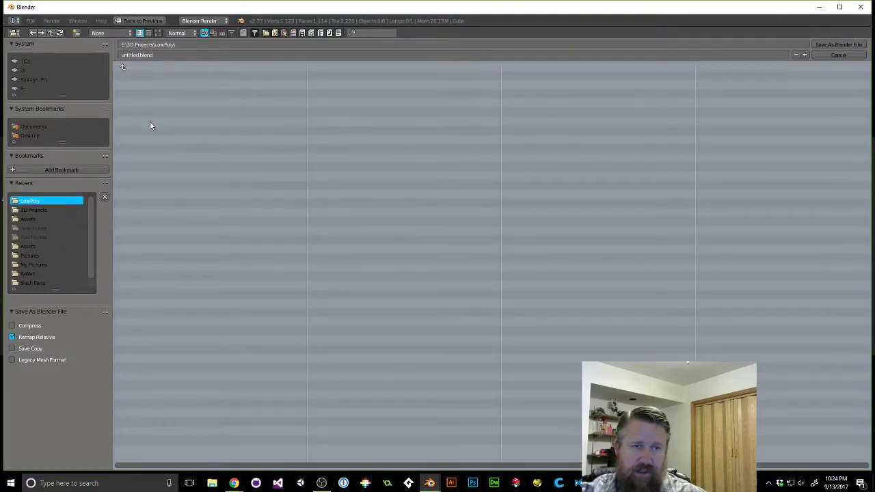
# Name the file cow.blend and save it in the LowPoly folder.
pyautogui.click(153, 55)
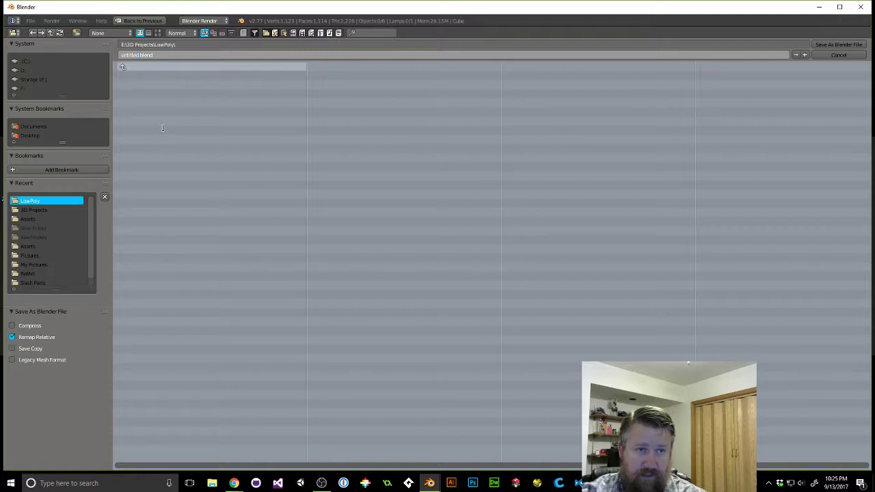
pyautogui.press('BackSpace')
pyautogui.press('BackSpace')
pyautogui.press('BackSpace')
pyautogui.press('BackSpace')
pyautogui.press('BackSpace')
pyautogui.press('BackSpace')
pyautogui.press('BackSpace')
pyautogui.press('BackSpace')
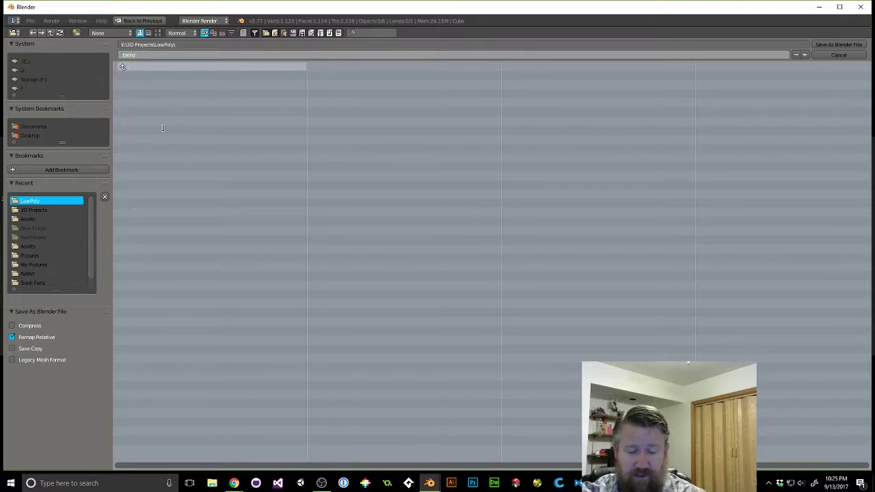
pyautogui.write('cow')
pyautogui.click(164, 129)
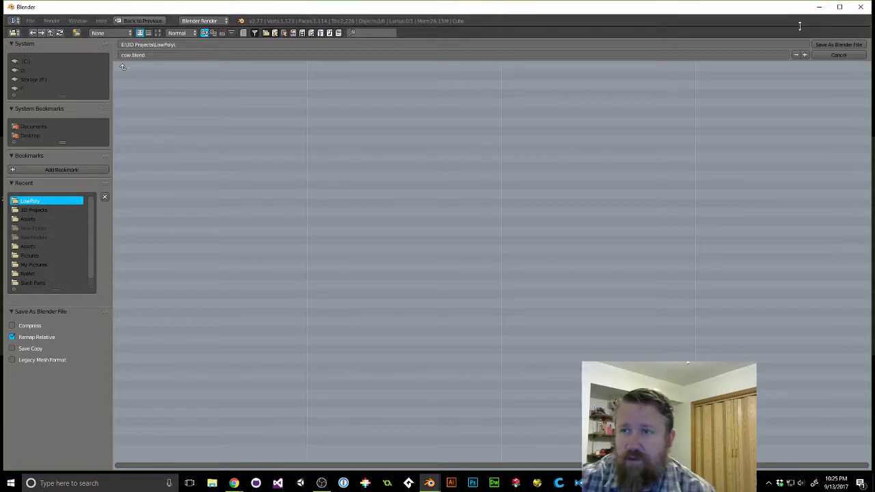
pyautogui.click(853, 46)
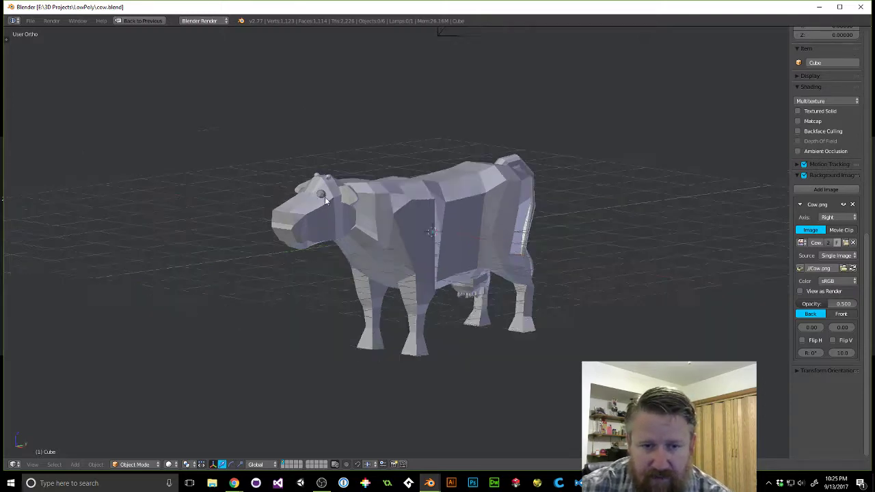
# In Edit Mode on the cow body, add an edge loop running from the muzzle across the cheek to the neck.
pyautogui.moveTo(325, 197); pyautogui.dragTo(327, 223, button='middle')
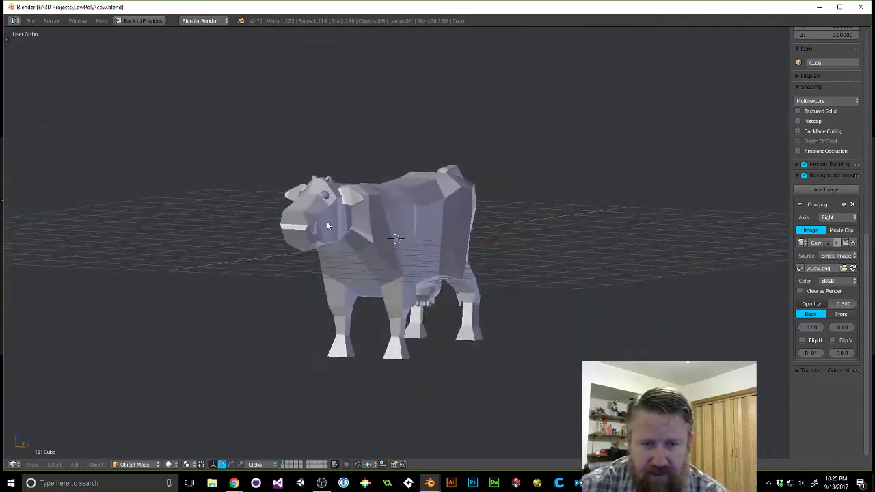
pyautogui.rightClick(327, 225)
pyautogui.press('Tab')
pyautogui.scroll(5, 328, 221)
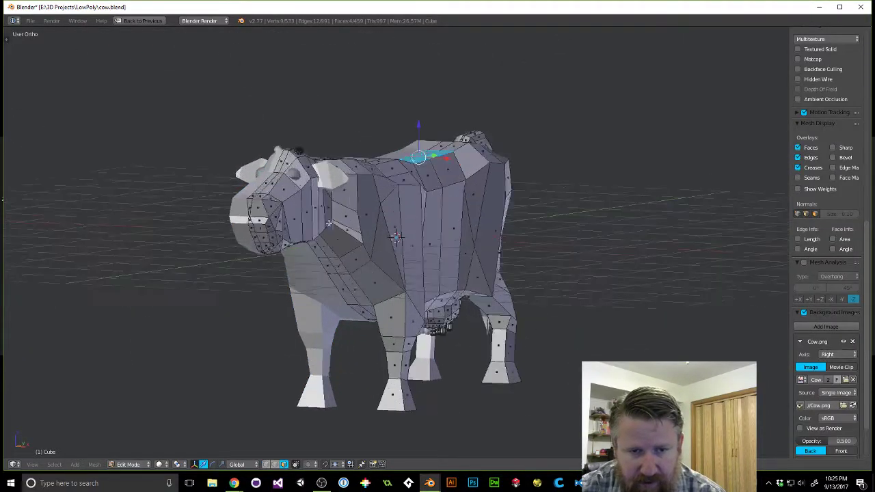
pyautogui.keyDown('shift'); pyautogui.moveTo(253, 179); pyautogui.dragTo(321, 167, button='middle'); pyautogui.keyUp('shift')
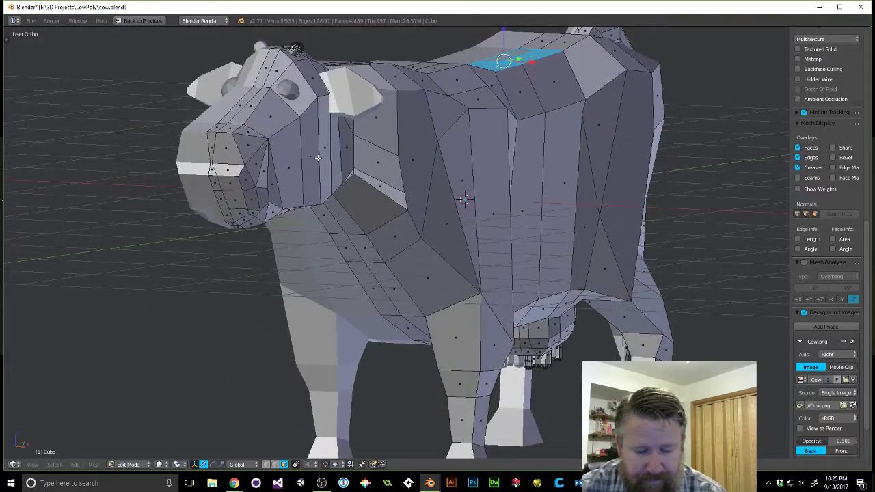
pyautogui.hotkey('ctrl', 'r')
pyautogui.click(314, 156)
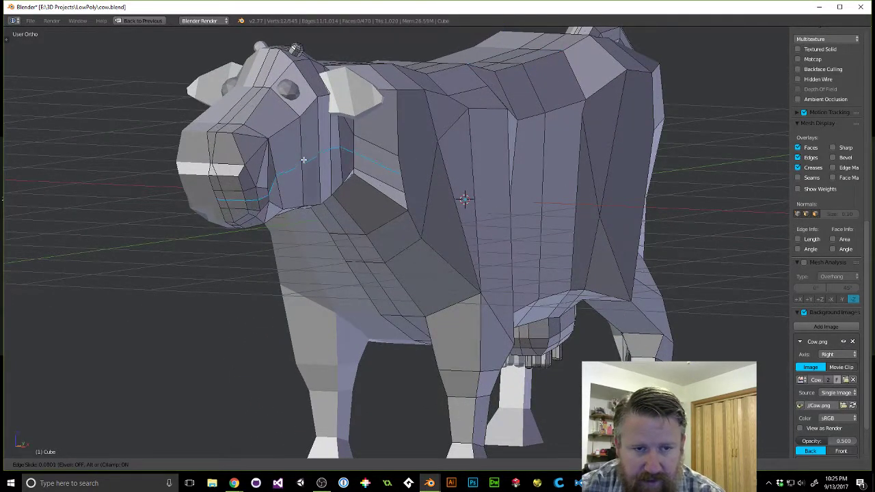
pyautogui.click(310, 155)
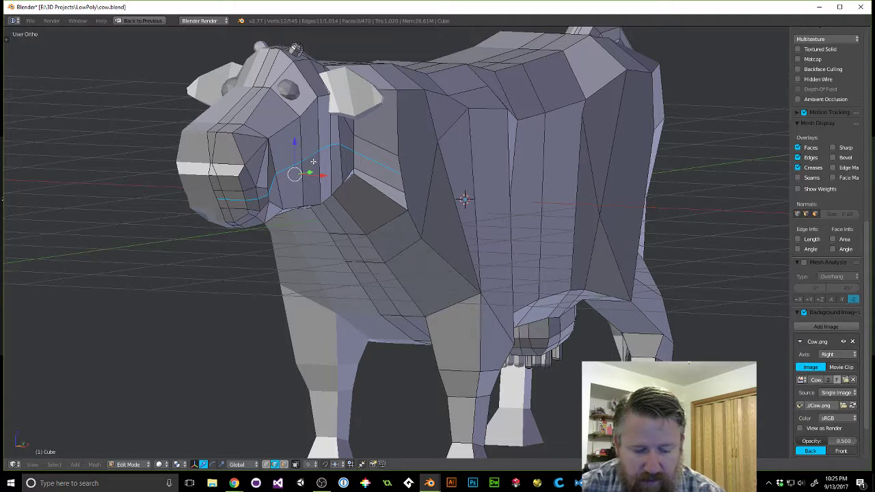
# Select the edges of the new loop along the cheek and move them outward along X to round the jaw.
pyautogui.press('a')
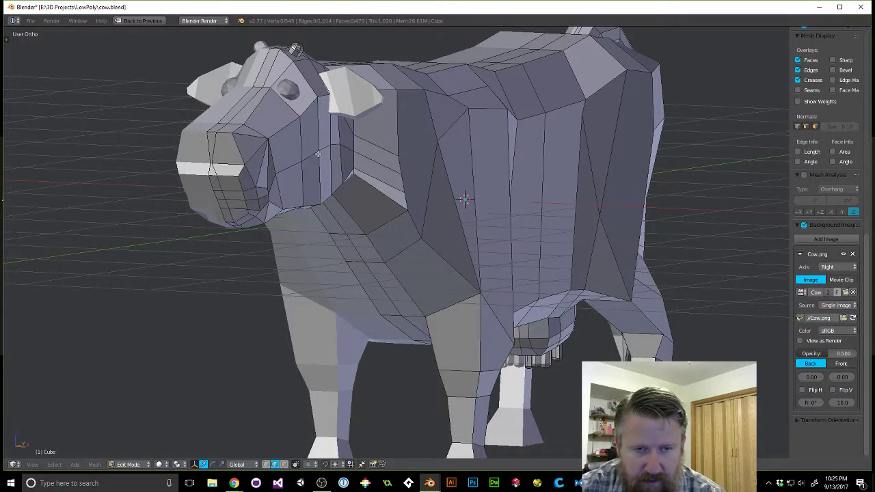
pyautogui.keyDown('alt'); pyautogui.rightClick(317, 153); pyautogui.keyUp('alt')
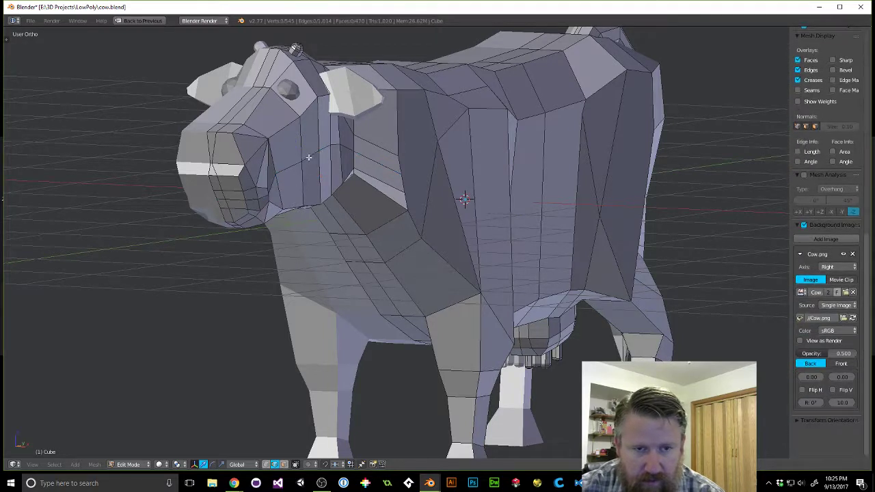
pyautogui.rightClick(317, 154)
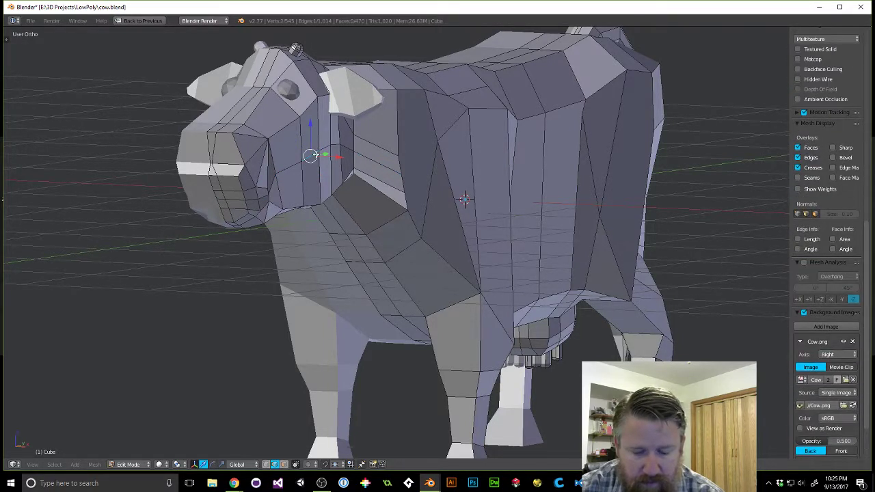
pyautogui.scroll(1, 316, 154)
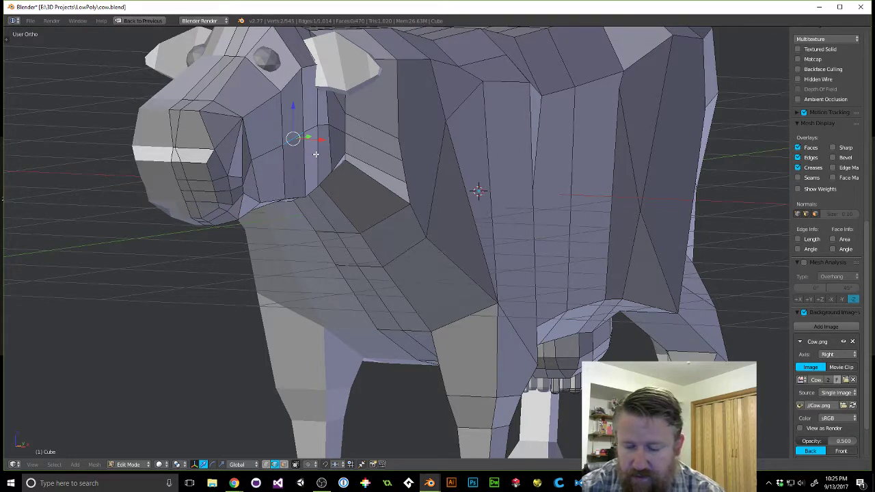
pyautogui.rightClick(264, 152)
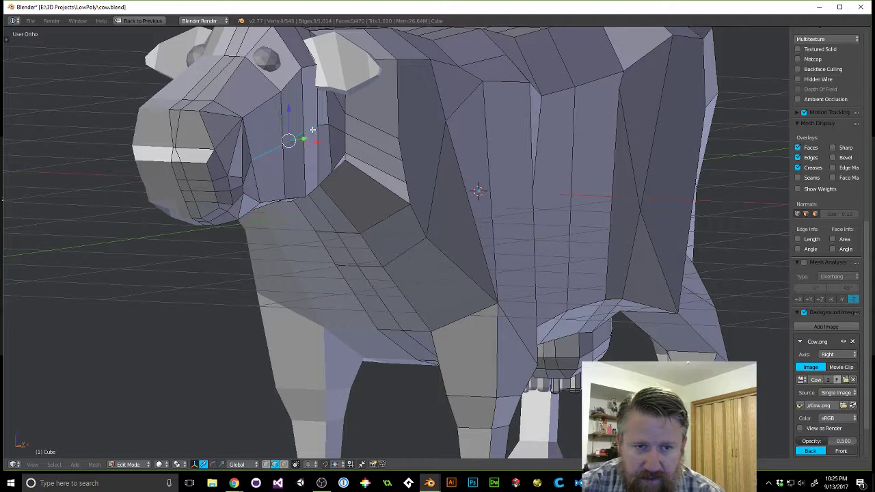
pyautogui.moveTo(312, 130); pyautogui.dragTo(311, 191, button='middle')
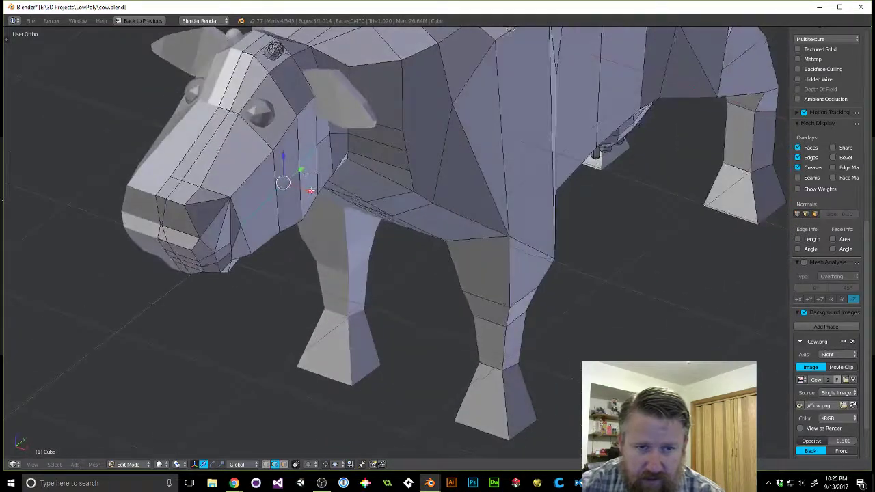
pyautogui.press('g')
pyautogui.press('x')
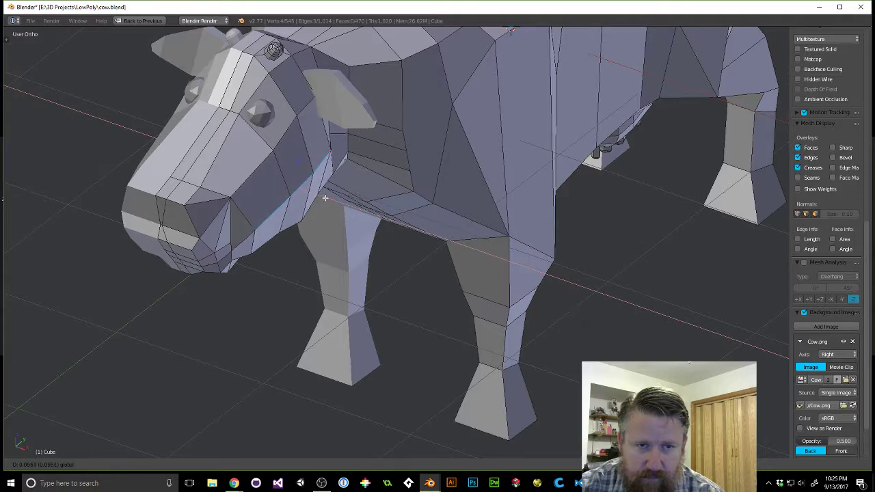
pyautogui.click(325, 198)
# Move the short edge at the corner of the mouth outward along X by about 0.018.
pyautogui.moveTo(326, 198); pyautogui.dragTo(453, 160, button='middle')
pyautogui.scroll(2, 303, 173)
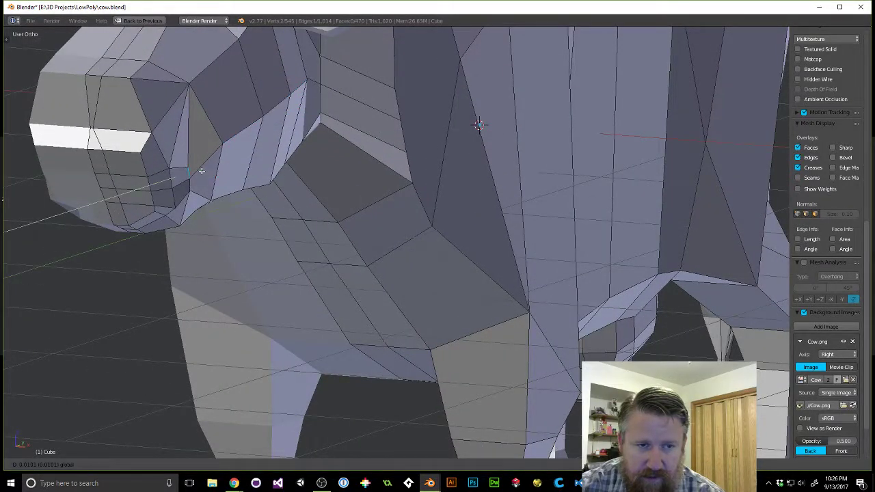
pyautogui.press('g')
pyautogui.press('x')
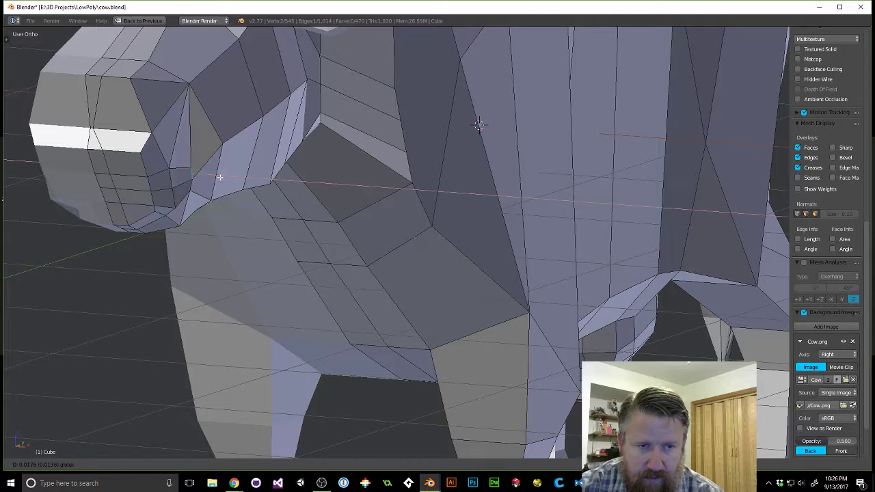
pyautogui.click(222, 178)
# Select the long edge just above the corner of the mouth and move it slightly outward along X.
pyautogui.moveTo(218, 179)
pyautogui.mouseDown(button='middle')
pyautogui.moveTo(239, 143)
pyautogui.moveTo(232, 172)
pyautogui.mouseUp(button='middle')
pyautogui.rightClick(250, 126)
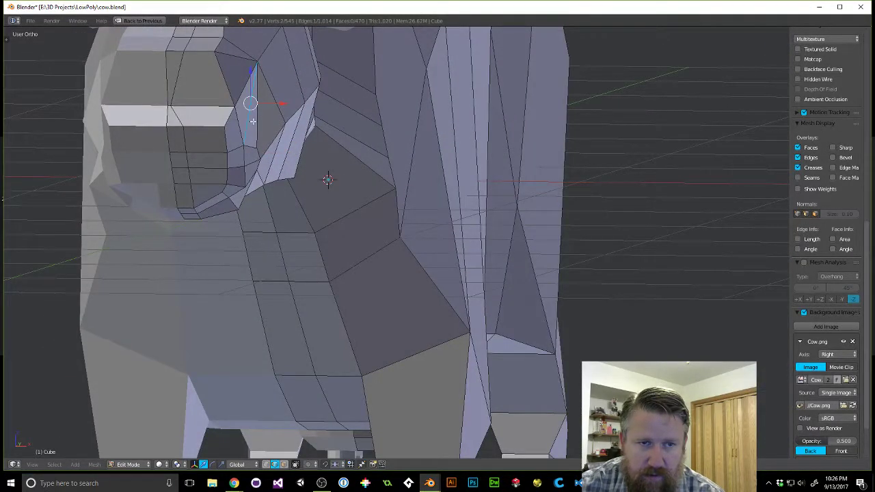
pyautogui.press('g')
pyautogui.press('x')
pyautogui.click(288, 105)
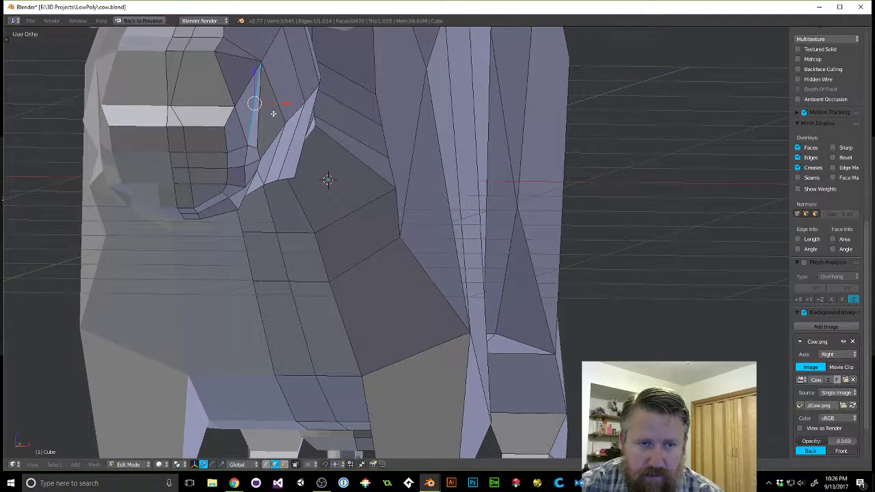
# On the udder above the teats, select the leftover octagonal outline with its connecting edges and delete them.
pyautogui.moveTo(274, 112); pyautogui.dragTo(426, 265, button='middle')
pyautogui.scroll(5, 462, 137)
pyautogui.scroll(3, 463, 137)
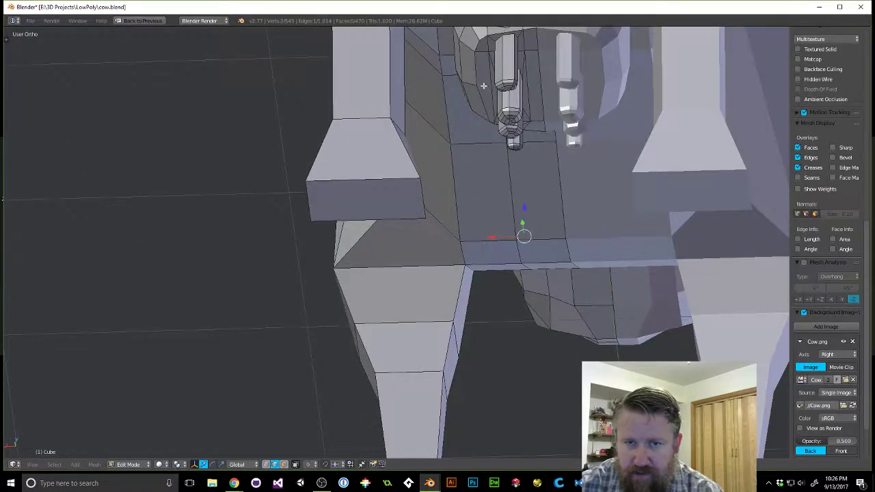
pyautogui.keyDown('shift'); pyautogui.moveTo(484, 86); pyautogui.dragTo(418, 268, button='middle'); pyautogui.keyUp('shift')
pyautogui.scroll(4, 459, 171)
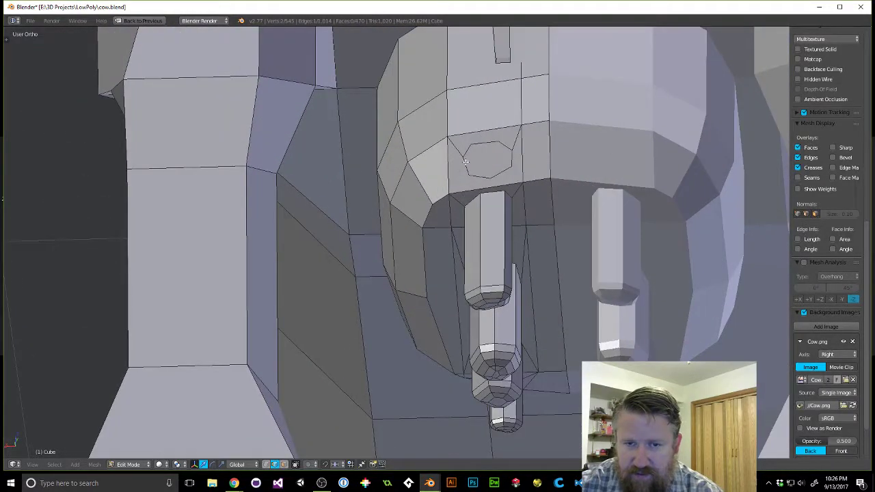
pyautogui.keyDown('shift'); pyautogui.rightClick(477, 142); pyautogui.keyUp('shift')
pyautogui.keyDown('shift'); pyautogui.rightClick(507, 146); pyautogui.keyUp('shift')
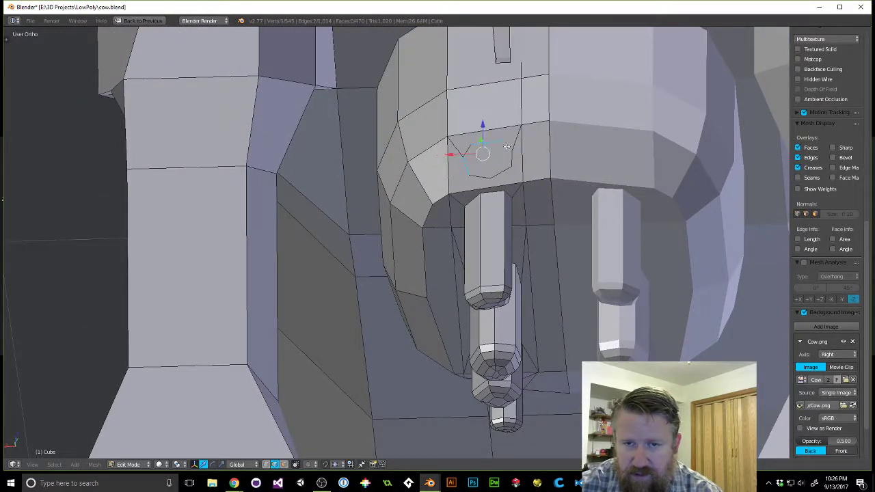
pyautogui.keyDown('shift'); pyautogui.rightClick(510, 159); pyautogui.keyUp('shift')
pyautogui.keyDown('shift'); pyautogui.rightClick(502, 174); pyautogui.keyUp('shift')
pyautogui.keyDown('shift'); pyautogui.rightClick(478, 178); pyautogui.keyUp('shift')
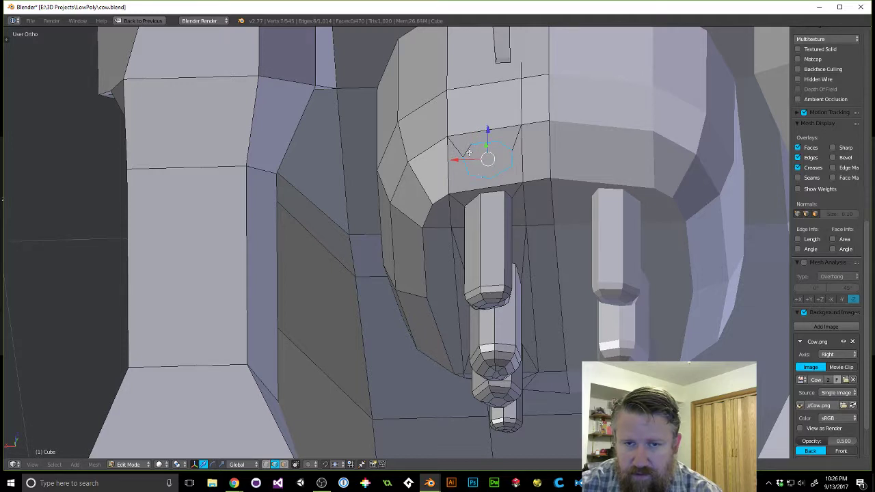
pyautogui.keyDown('shift'); pyautogui.rightClick(468, 152); pyautogui.keyUp('shift')
pyautogui.keyDown('shift'); pyautogui.rightClick(458, 149); pyautogui.keyUp('shift')
pyautogui.keyDown('shift'); pyautogui.rightClick(516, 142); pyautogui.keyUp('shift')
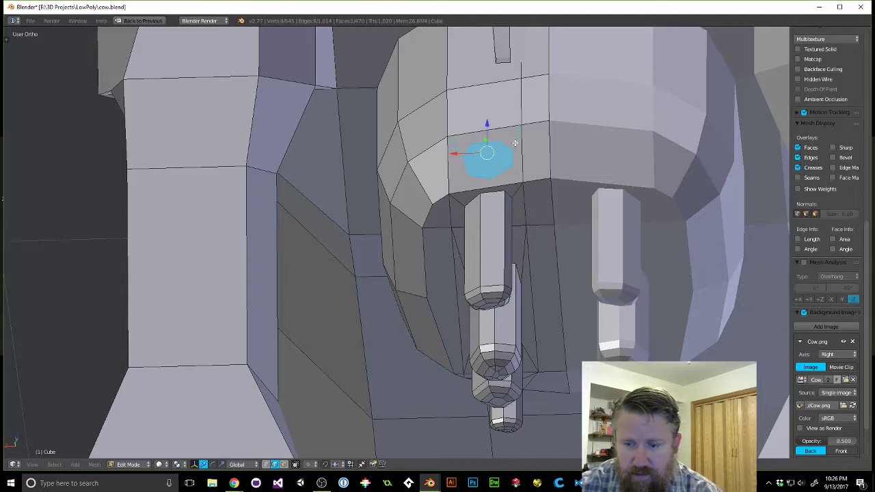
pyautogui.press('x')
pyautogui.click(515, 142)
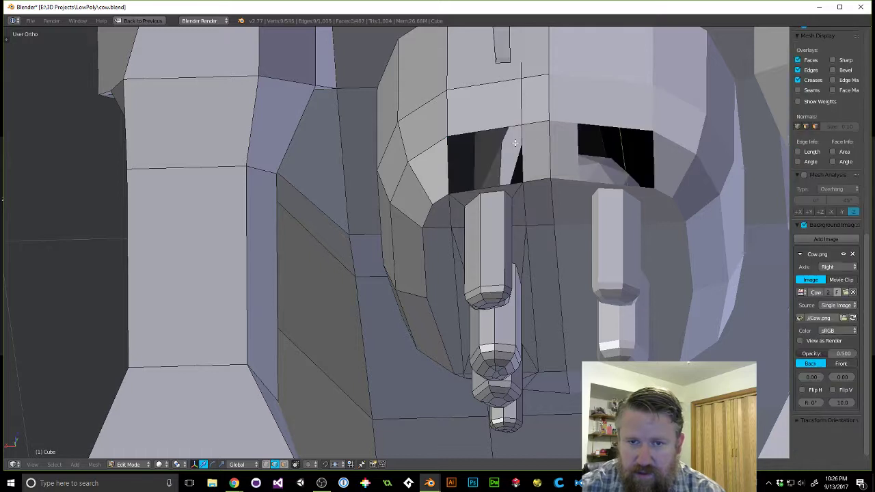
# Fill the opening in the udder with a face between its upper and lower edges.
pyautogui.rightClick(497, 140)
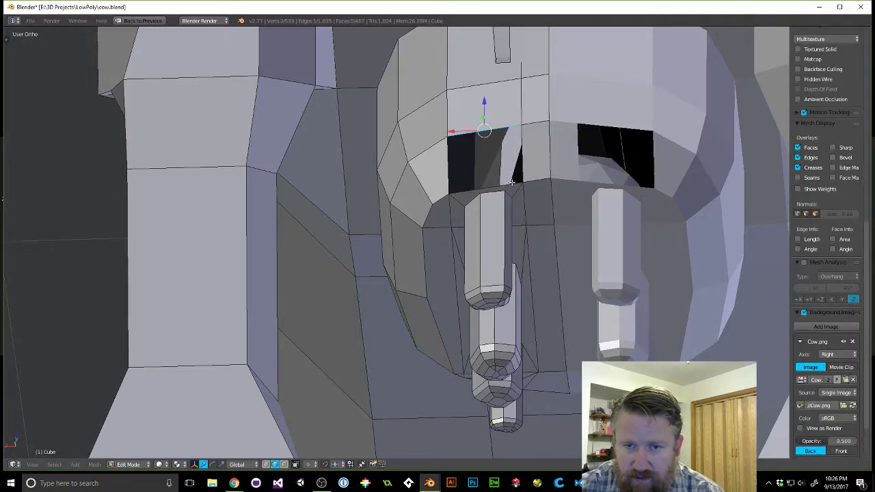
pyautogui.keyDown('shift'); pyautogui.rightClick(511, 183); pyautogui.keyUp('shift')
pyautogui.press('f')
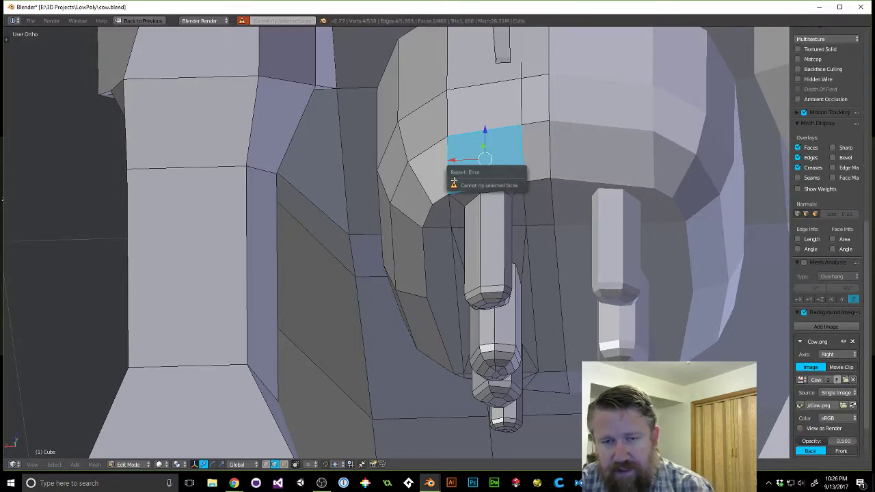
# Return to Object Mode and check the whole cow from a distance.
pyautogui.moveTo(435, 175); pyautogui.dragTo(553, 231, button='middle')
pyautogui.scroll(-12, 496, 179)
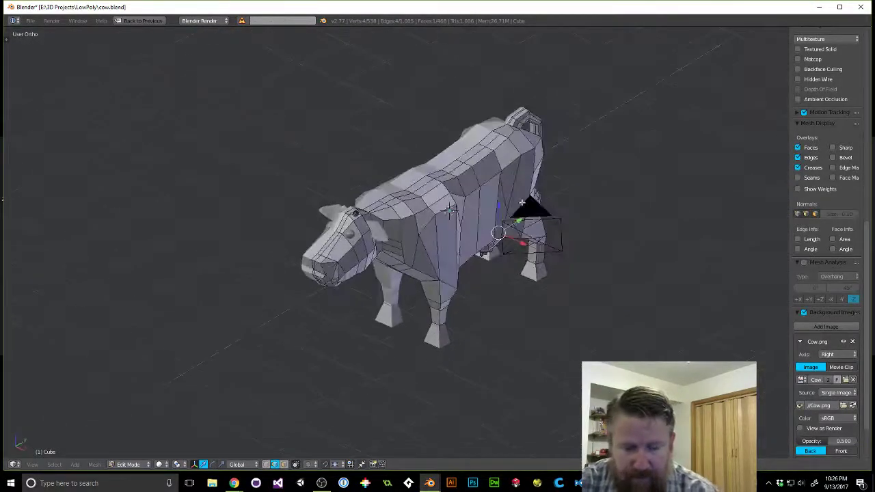
pyautogui.press('Tab')
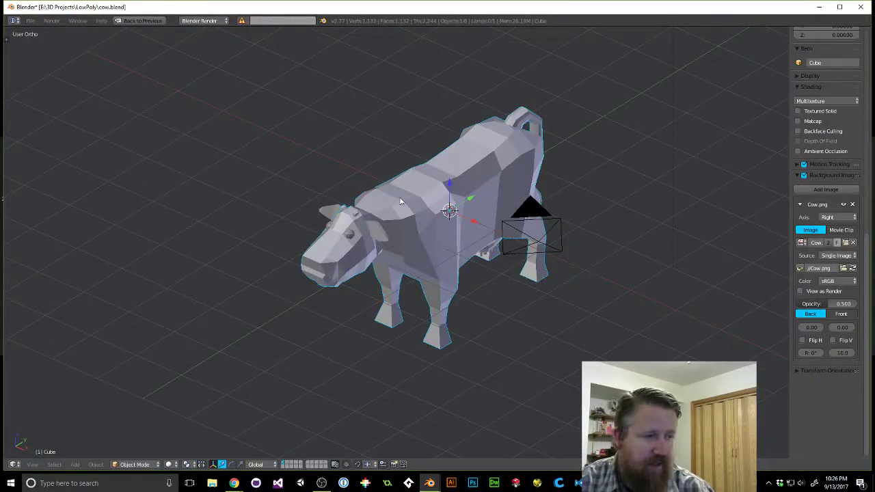
pyautogui.scroll(-3, 446, 107)
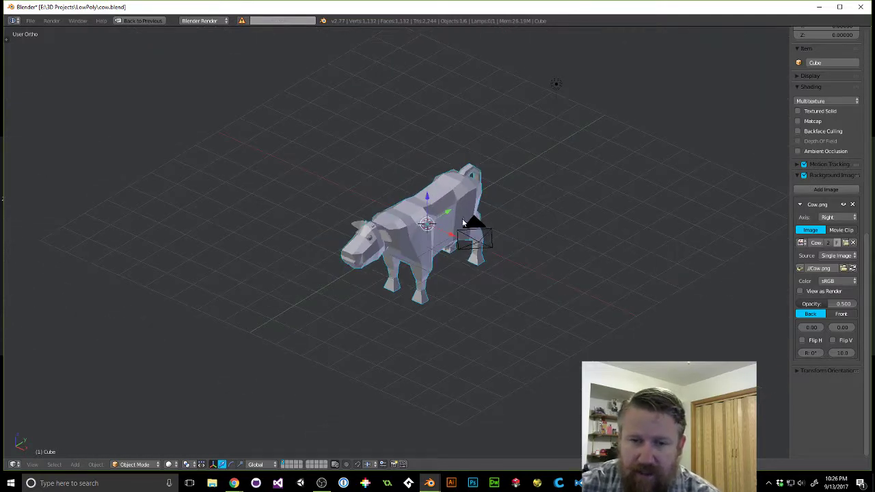
pyautogui.moveTo(446, 107); pyautogui.dragTo(413, 200, button='middle')
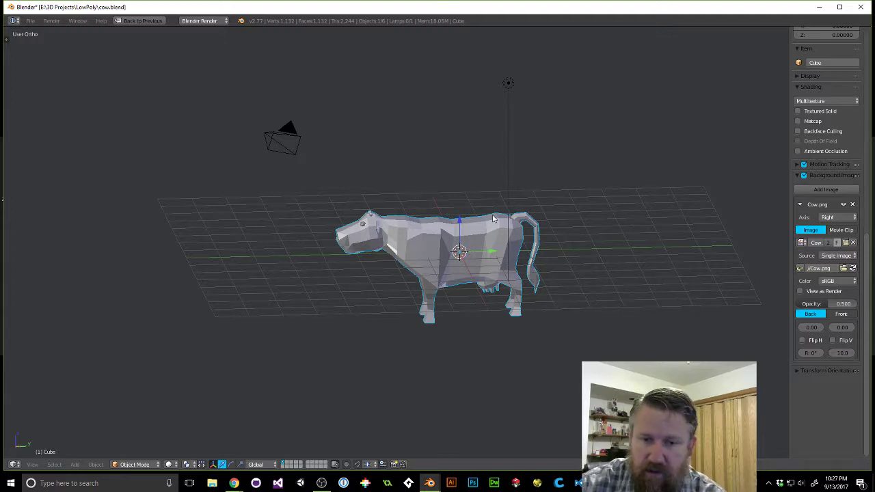
pyautogui.moveTo(454, 224); pyautogui.dragTo(501, 218, button='middle')
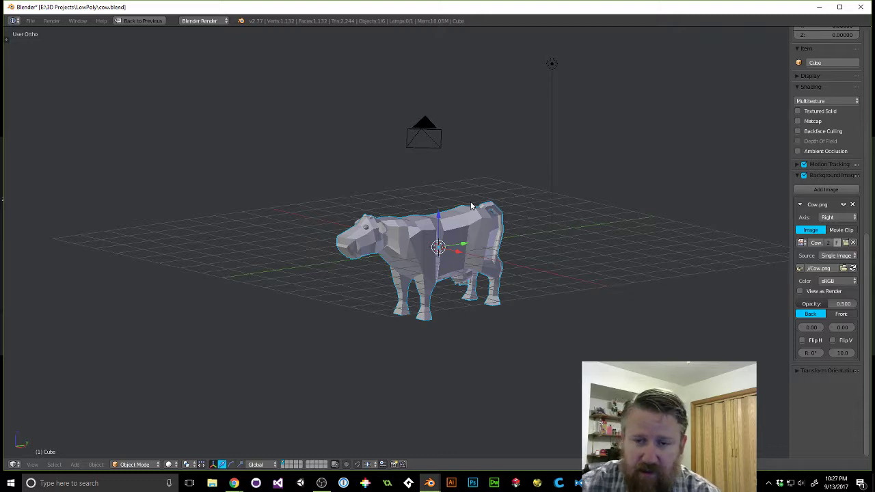
# In Edit Mode, select the row of horizontal edges between the hind legs above the udder and shift them along the Y axis.
pyautogui.moveTo(482, 218); pyautogui.dragTo(409, 237, button='middle')
pyautogui.scroll(2, 502, 270)
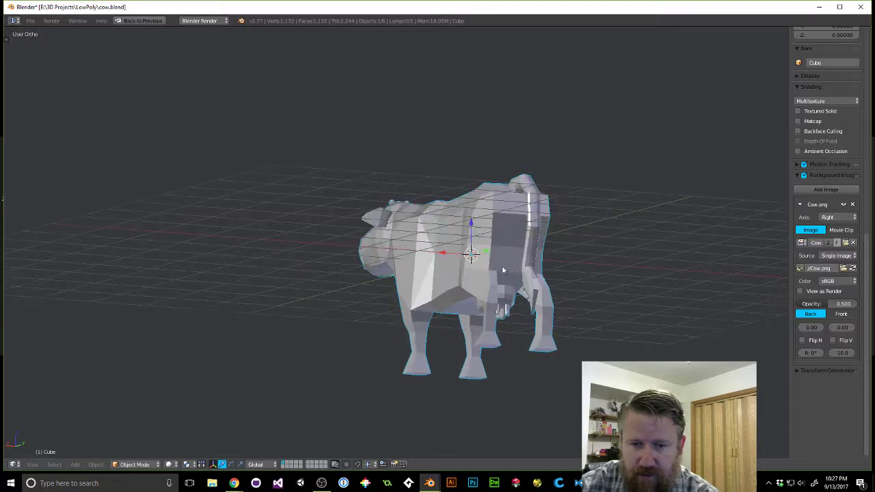
pyautogui.scroll(2, 503, 270)
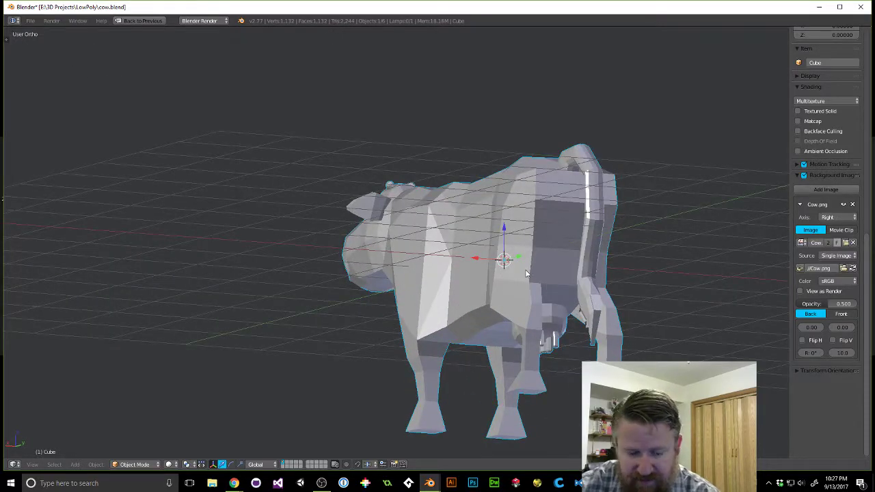
pyautogui.press('Tab')
pyautogui.scroll(4, 559, 291)
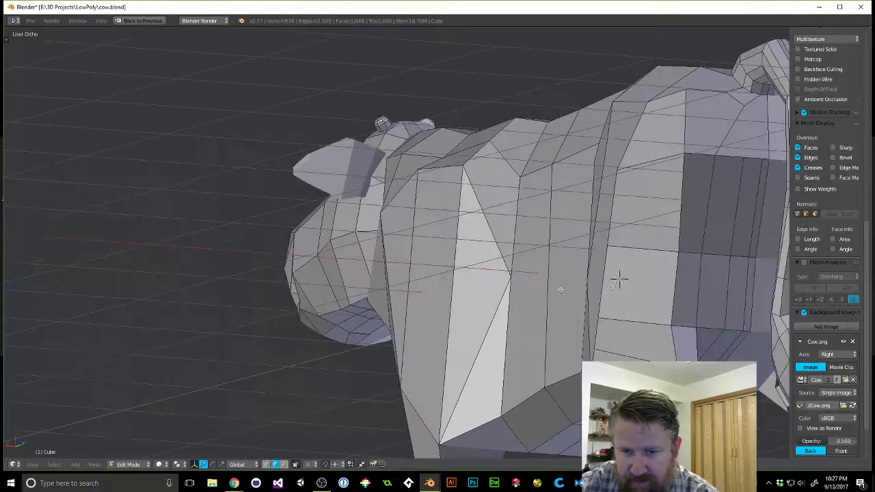
pyautogui.keyDown('shift'); pyautogui.moveTo(639, 294); pyautogui.dragTo(484, 256, button='middle'); pyautogui.keyUp('shift')
pyautogui.rightClick(563, 294)
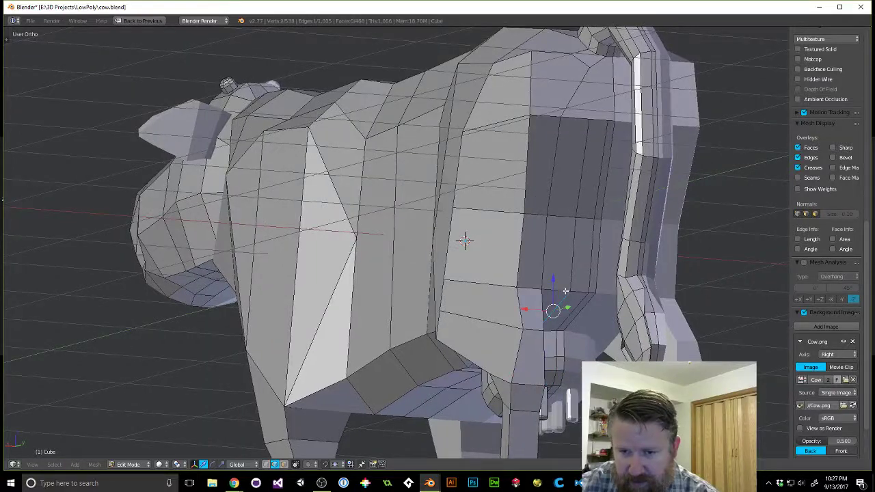
pyautogui.rightClick(564, 291)
pyautogui.keyDown('shift'); pyautogui.rightClick(580, 292); pyautogui.keyUp('shift')
pyautogui.keyDown('shift'); pyautogui.rightClick(587, 290); pyautogui.keyUp('shift')
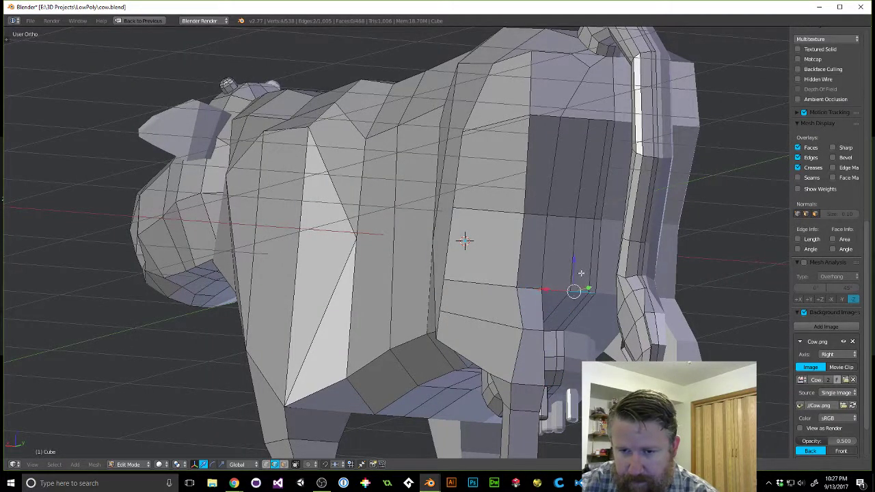
pyautogui.press('g')
pyautogui.press('z')
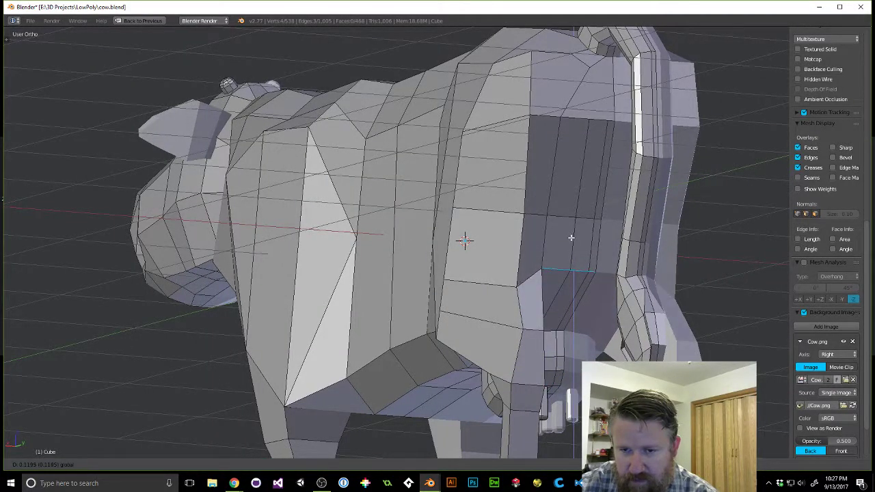
pyautogui.press('y')
pyautogui.click(596, 264)
# Inspect the adjusted rear from several angles, then leave mesh editing to view the whole cow from the front.
pyautogui.moveTo(509, 265); pyautogui.dragTo(560, 258, button='middle')
pyautogui.keyDown('shift'); pyautogui.moveTo(583, 305); pyautogui.dragTo(582, 269, button='middle'); pyautogui.keyUp('shift')
pyautogui.keyDown('shift'); pyautogui.moveTo(666, 261); pyautogui.dragTo(588, 227, button='middle'); pyautogui.keyUp('shift')
pyautogui.moveTo(482, 178); pyautogui.dragTo(507, 241, button='middle')
pyautogui.moveTo(253, 238); pyautogui.dragTo(432, 280, button='middle')
pyautogui.scroll(-5, 383, 262)
pyautogui.press('Tab')
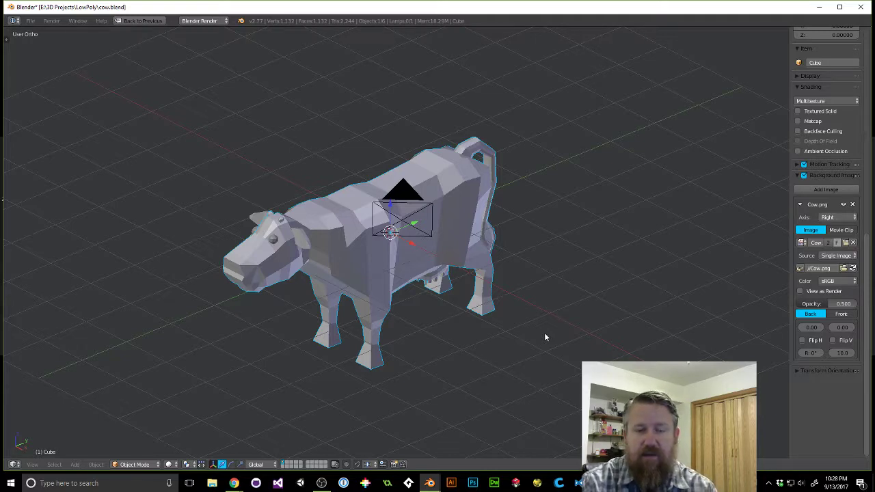
pyautogui.click(321, 483)
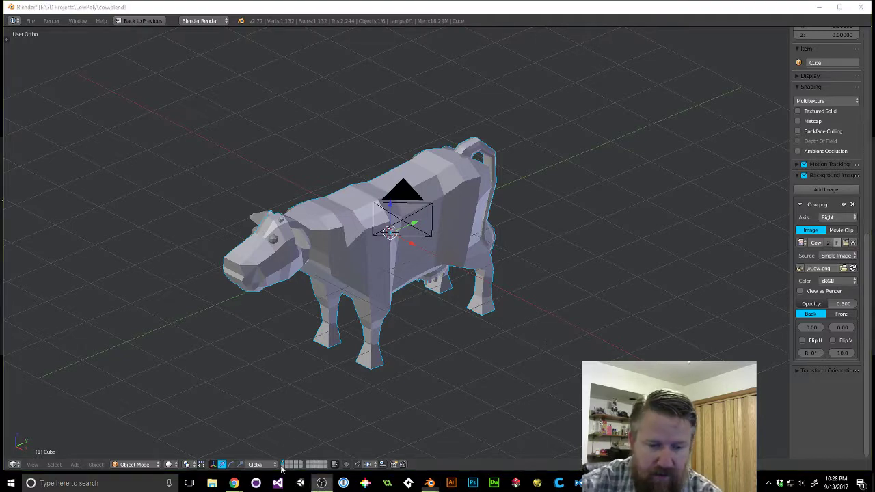